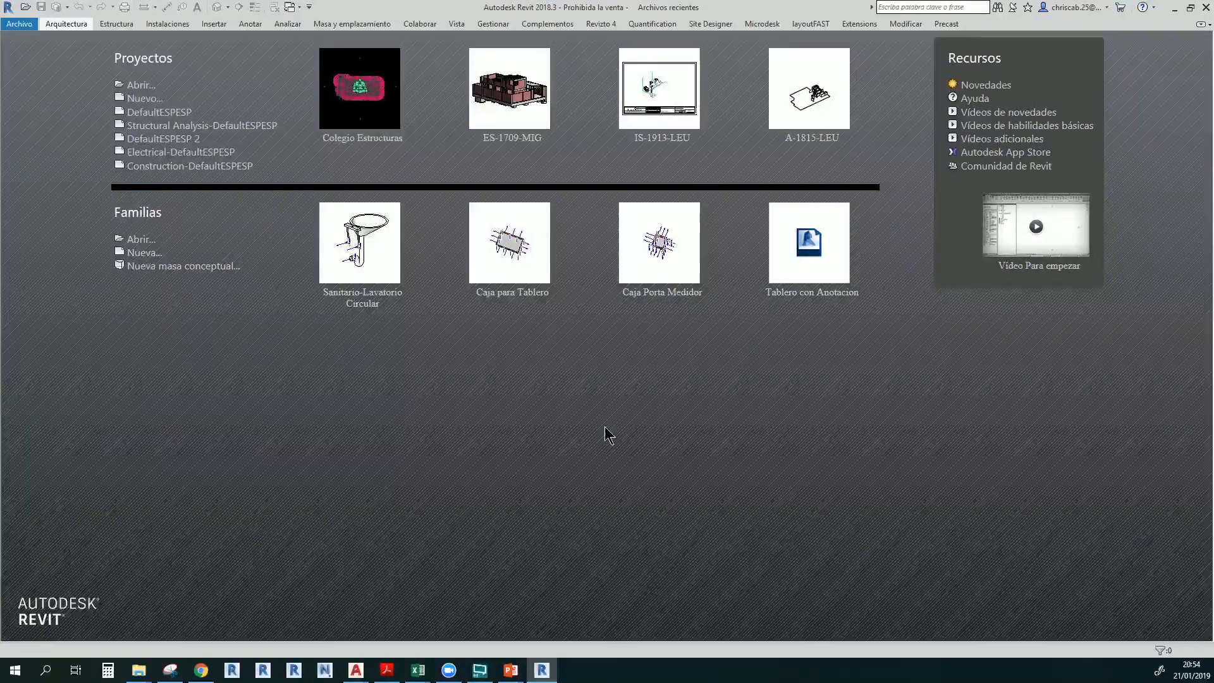
click(143, 111)
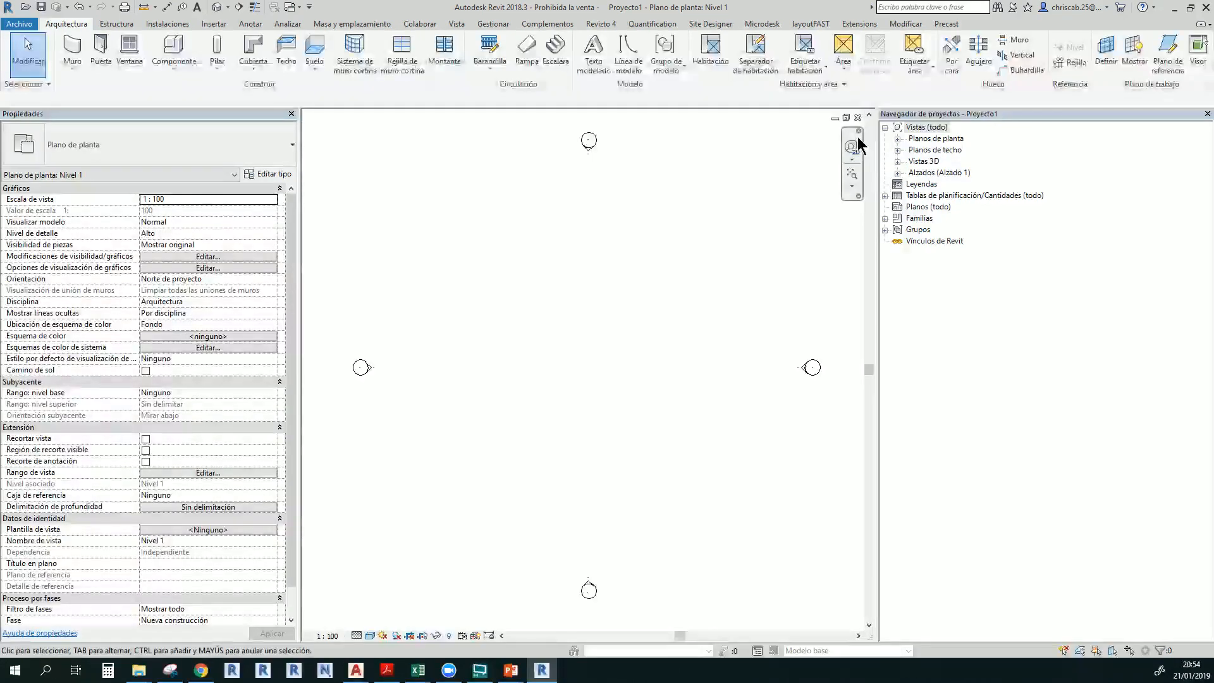
click(857, 118)
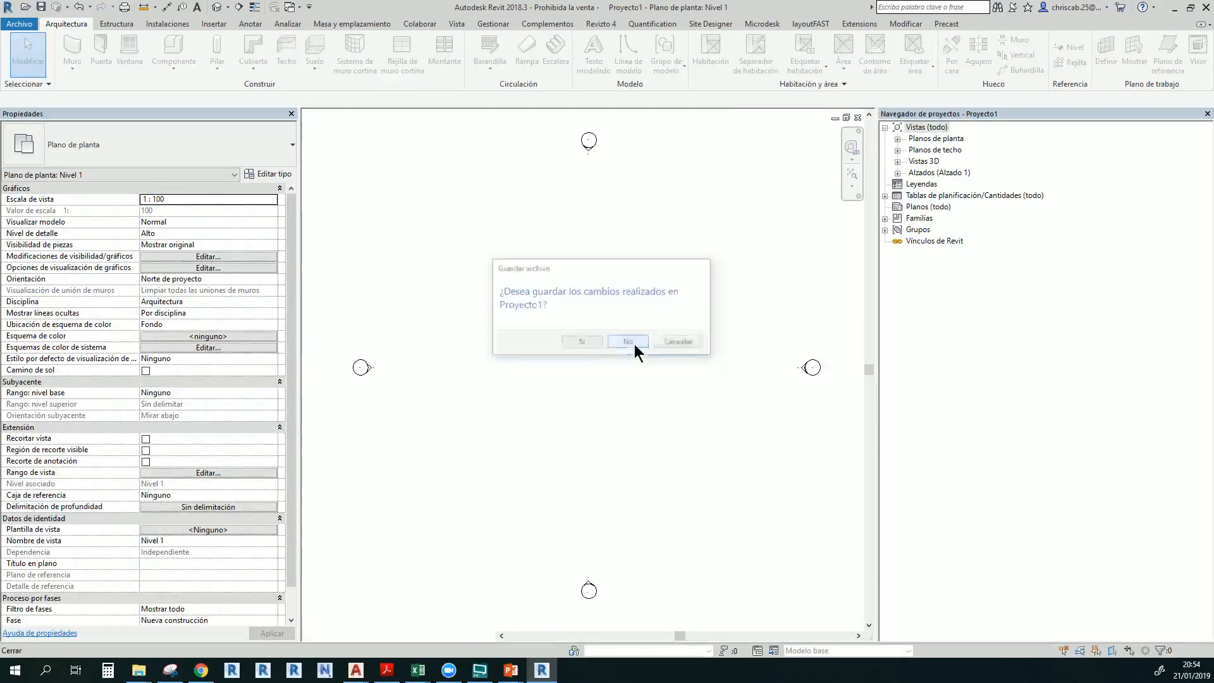
click(633, 341)
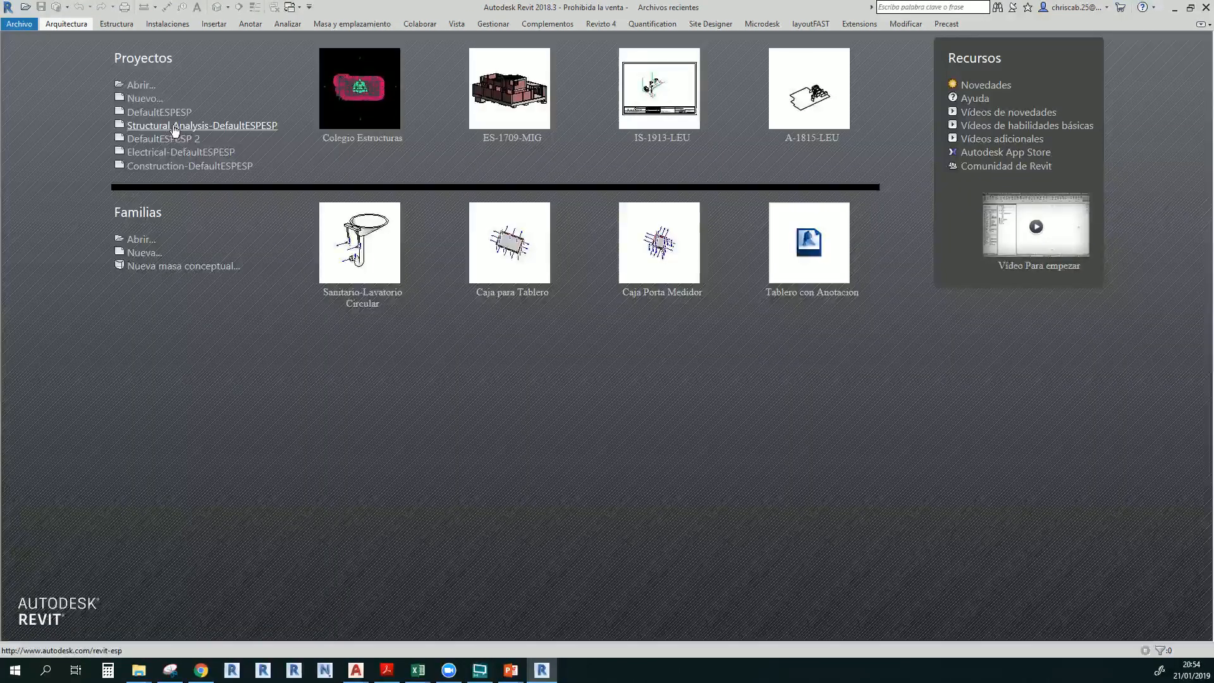
Create a project from the Structural Analysis-DefaultESPESP template and draw a horizontal grid line crossed by two vertical ones about 12 m apart
click(175, 129)
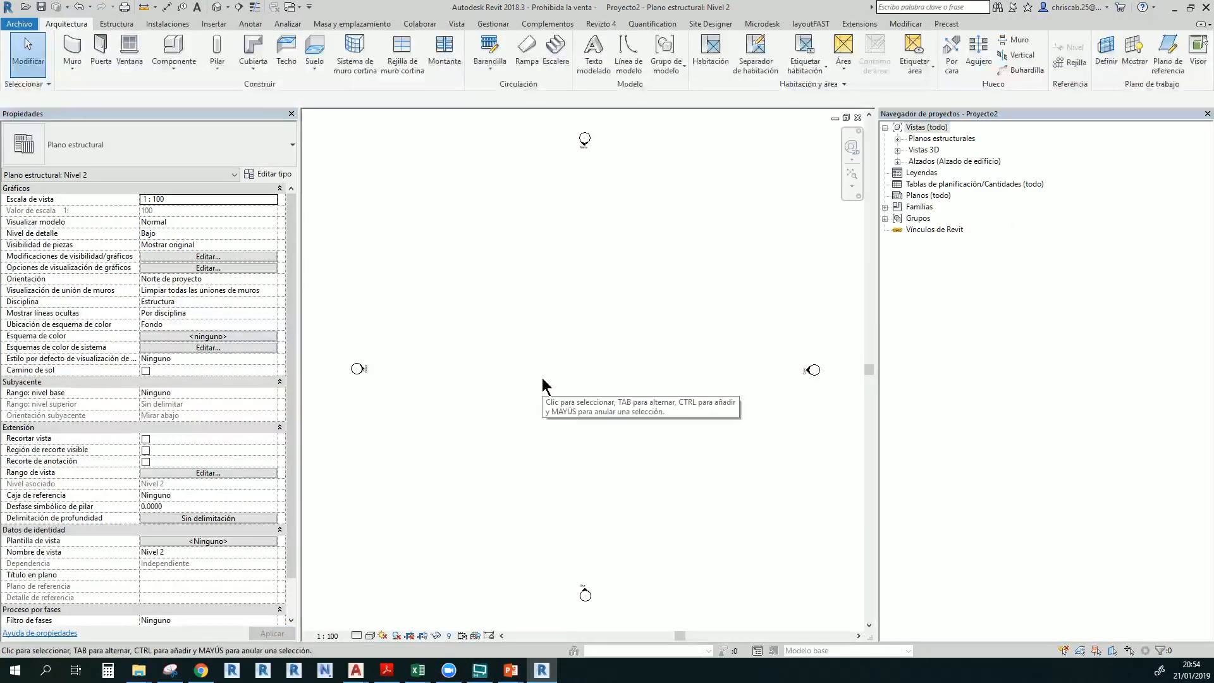
key(g)
key(r)
click(486, 364)
click(670, 364)
click(545, 345)
click(545, 392)
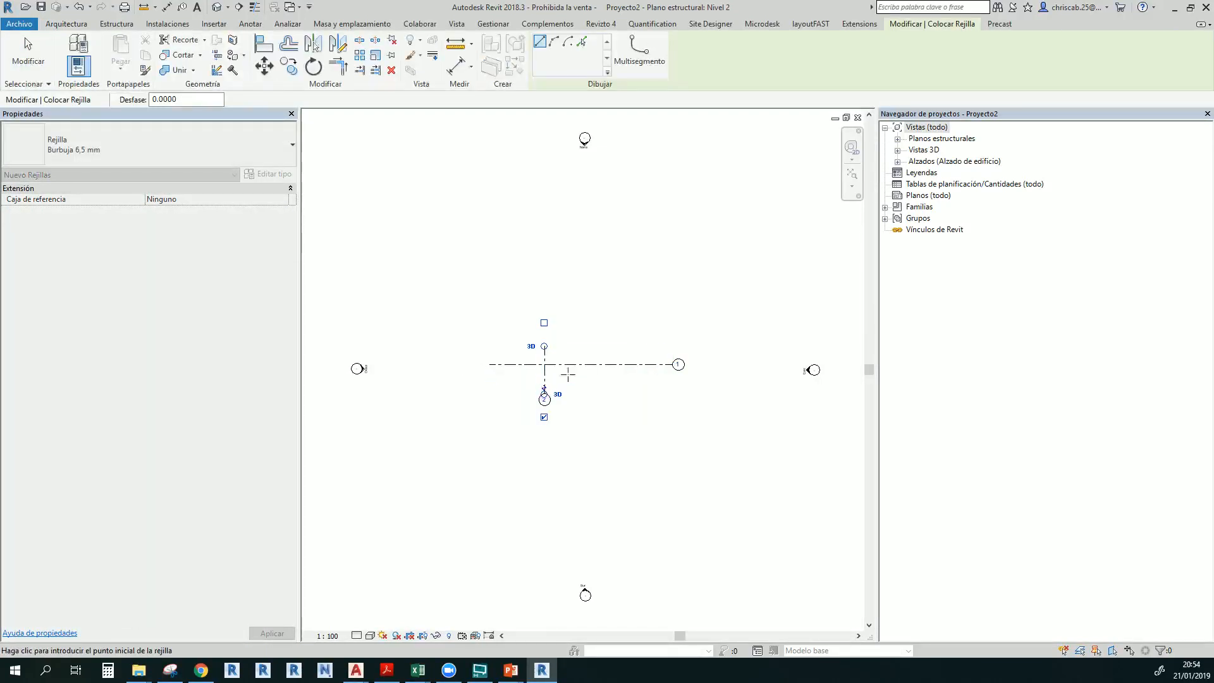
click(653, 346)
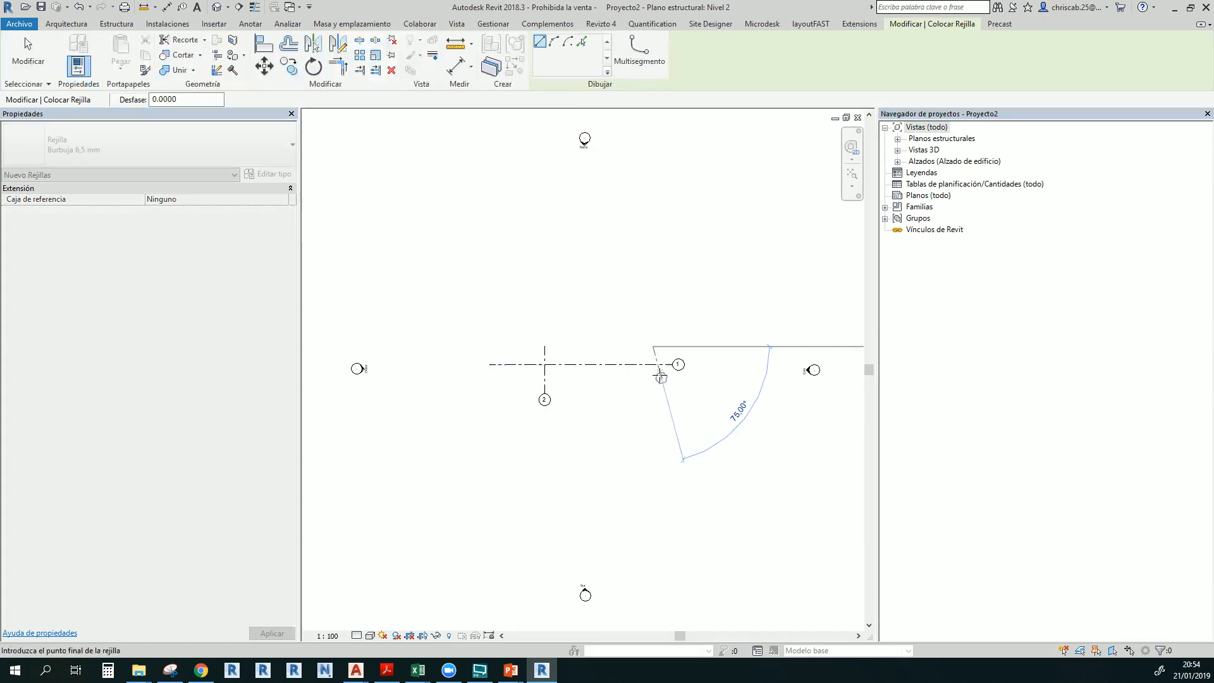
click(653, 392)
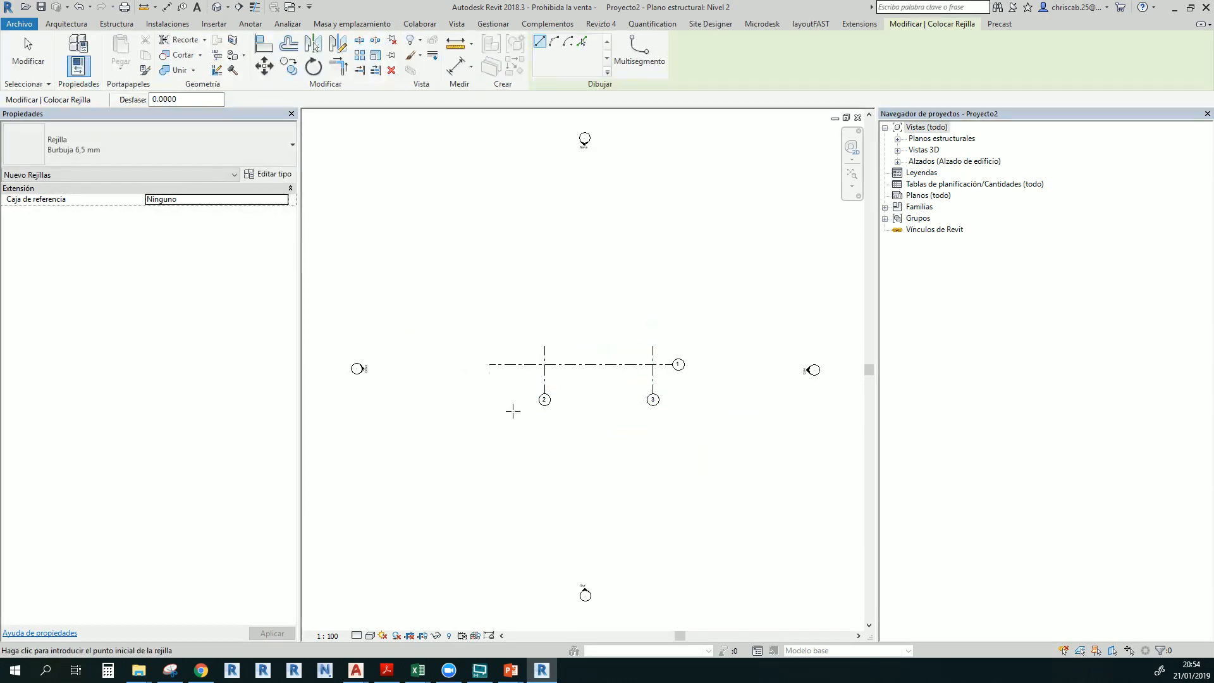
scroll(625, 389, up, 4)
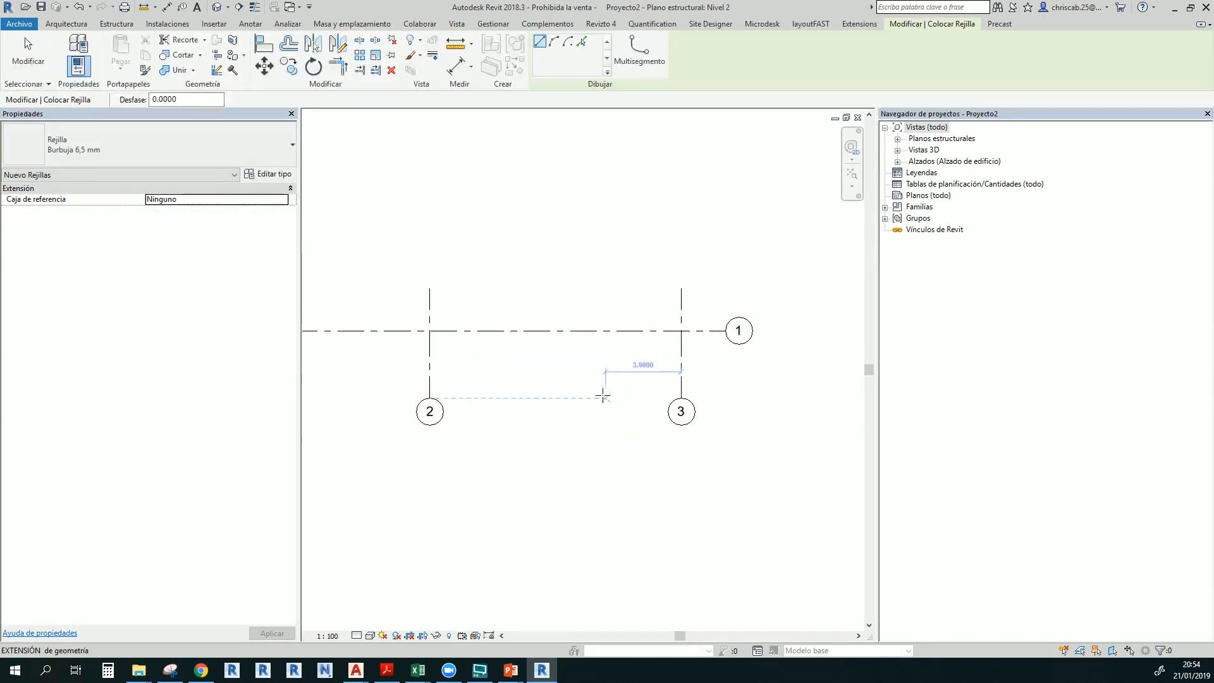
key(Escape)
key(Escape)
Lengthen horizontal grid line 1 by moving its bubble end farther beyond grid line 3
middle_drag(613, 391, 643, 389)
click(747, 335)
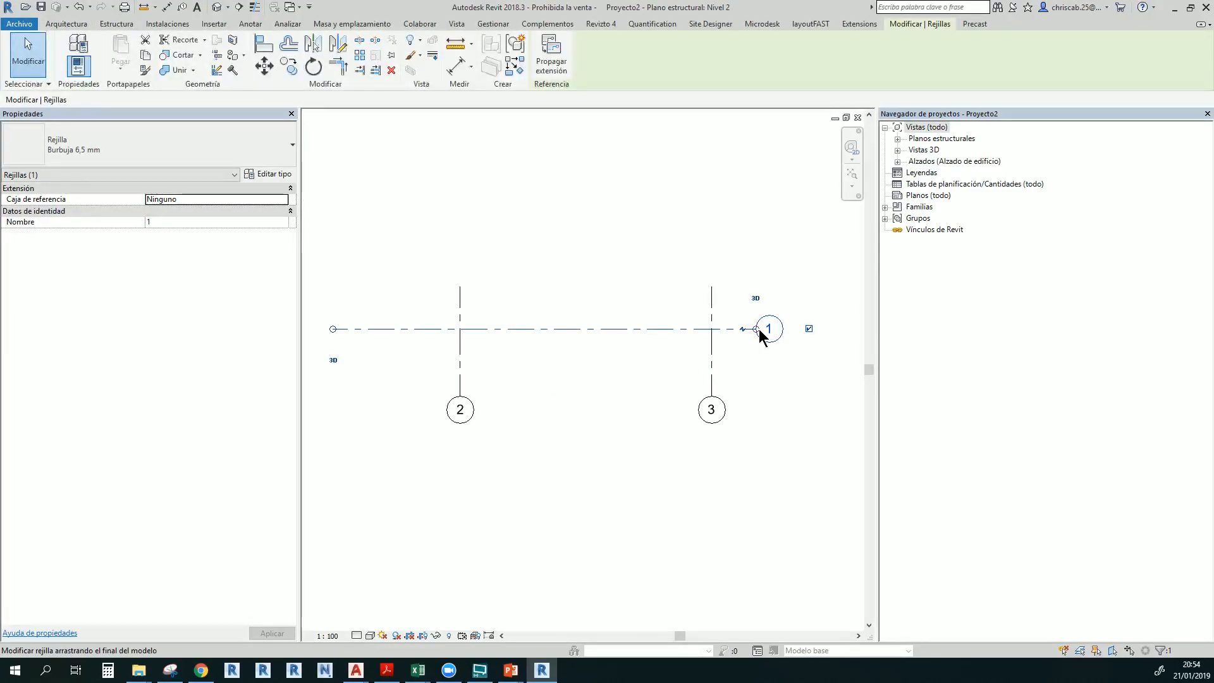
drag(757, 330, 824, 330)
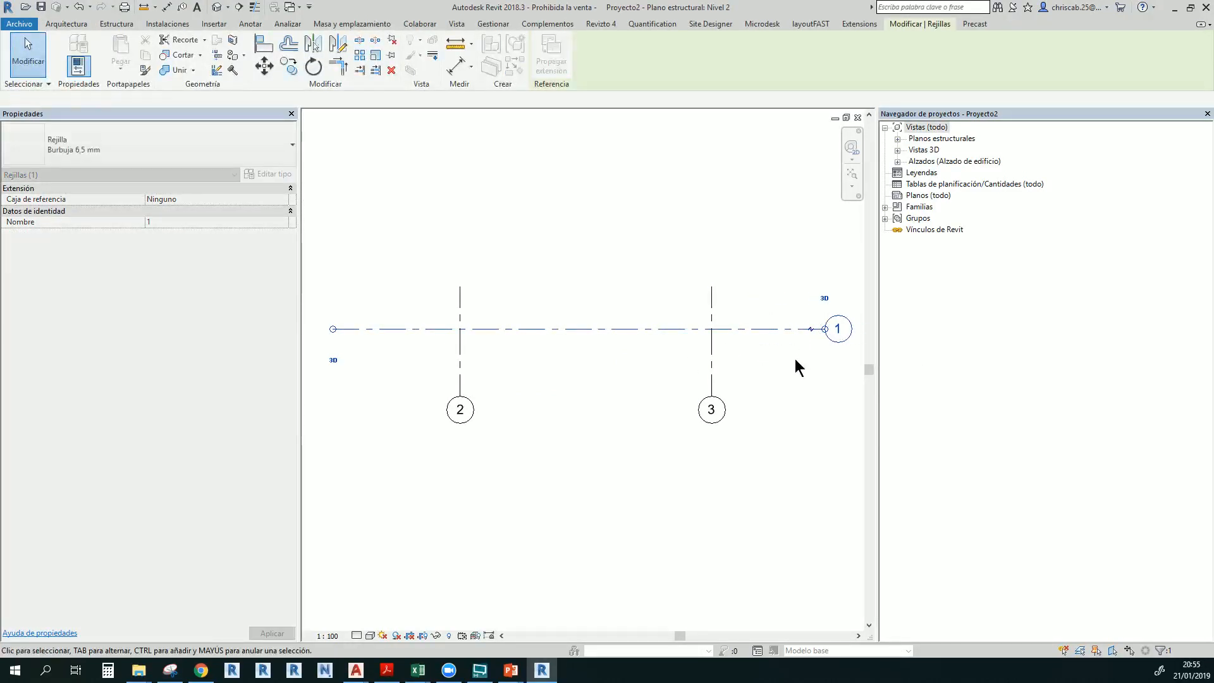
key(Escape)
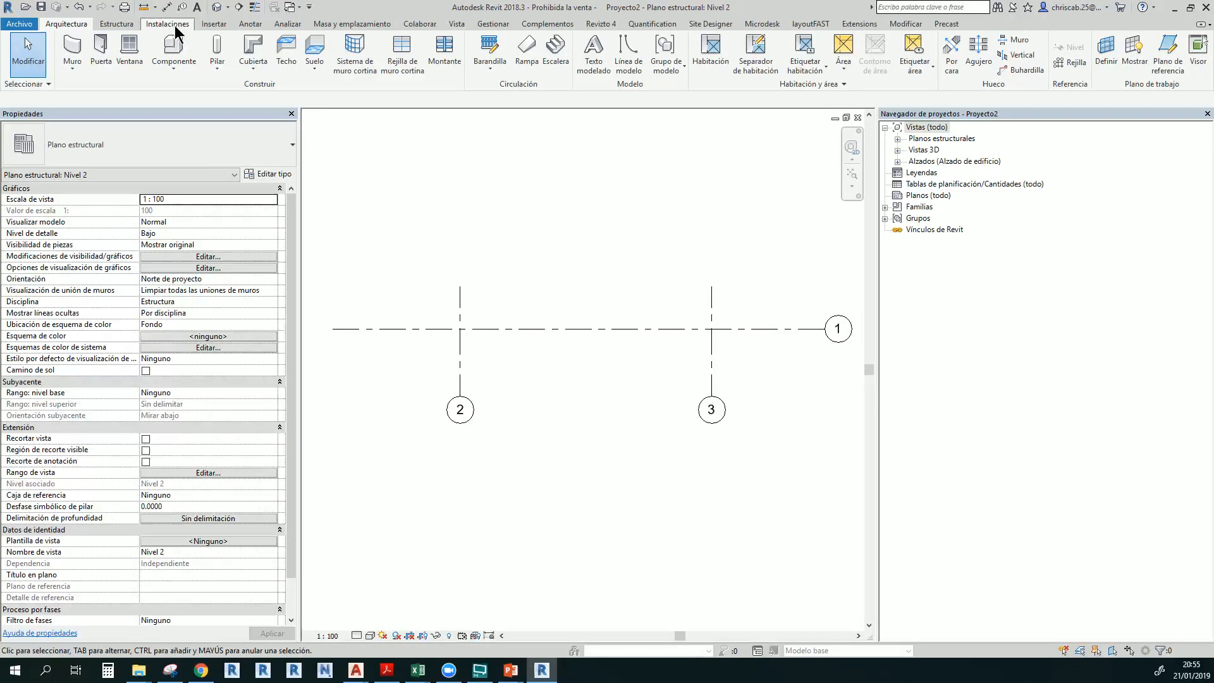
Place an isolated M_Zapata-Rectangular 1800 x 1200 x 450mm footing at the intersection of grids 1 and 2, and show it in 3D
click(124, 29)
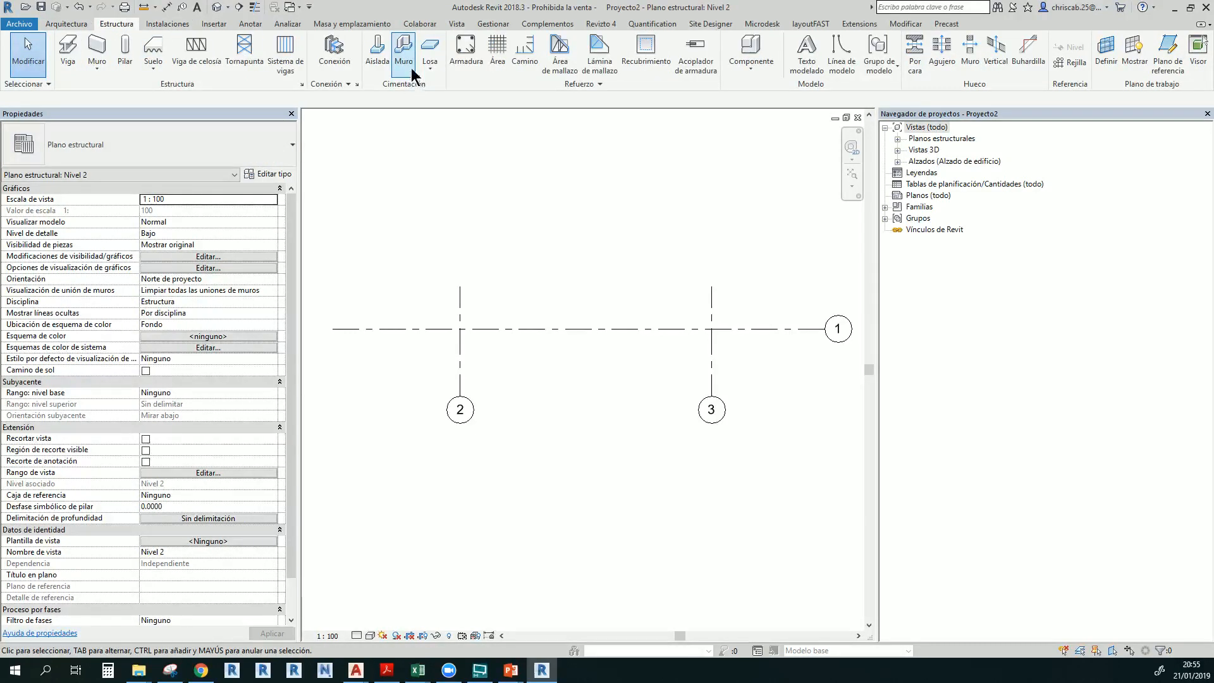
click(378, 54)
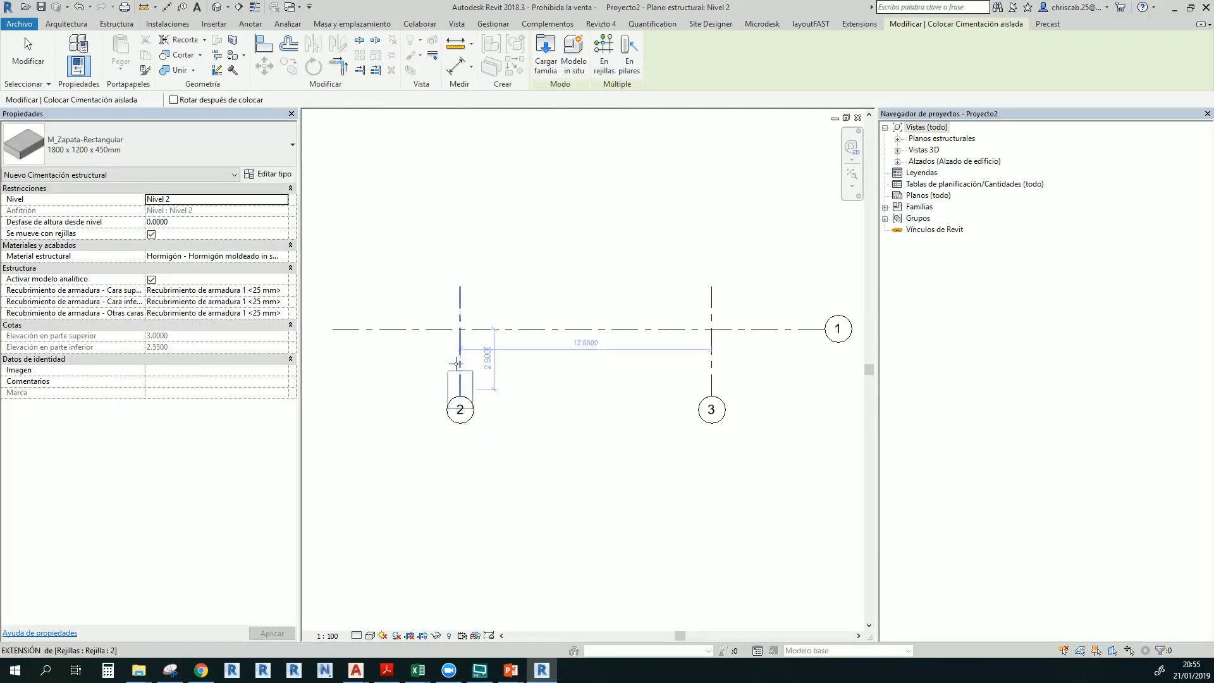
click(462, 330)
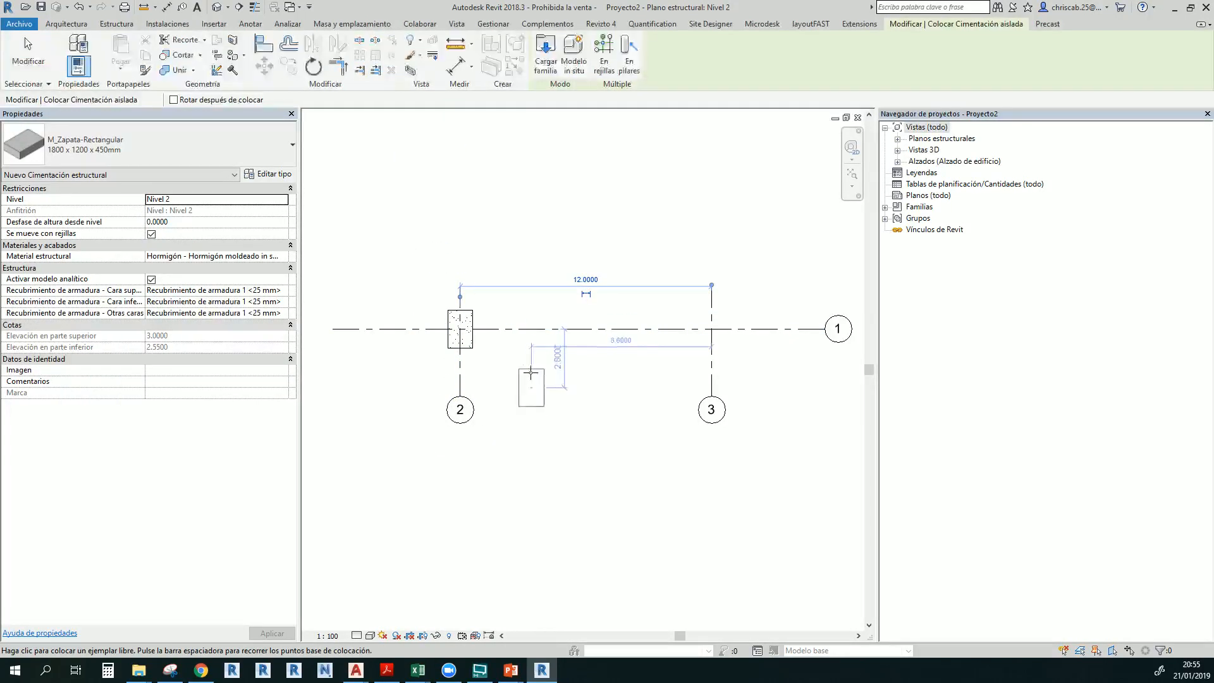
key(Escape)
key(Escape)
click(217, 7)
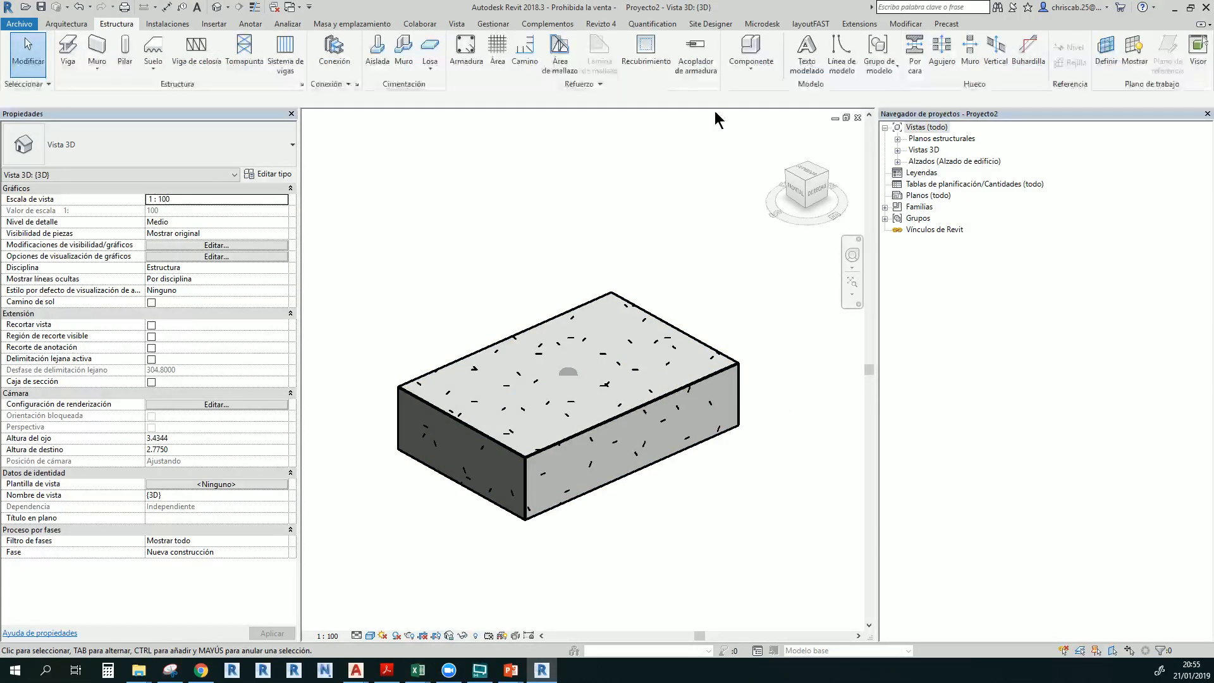
Create a quantity schedule for the Cimentación estructural category named "00. Metrado de cimientos"
click(456, 23)
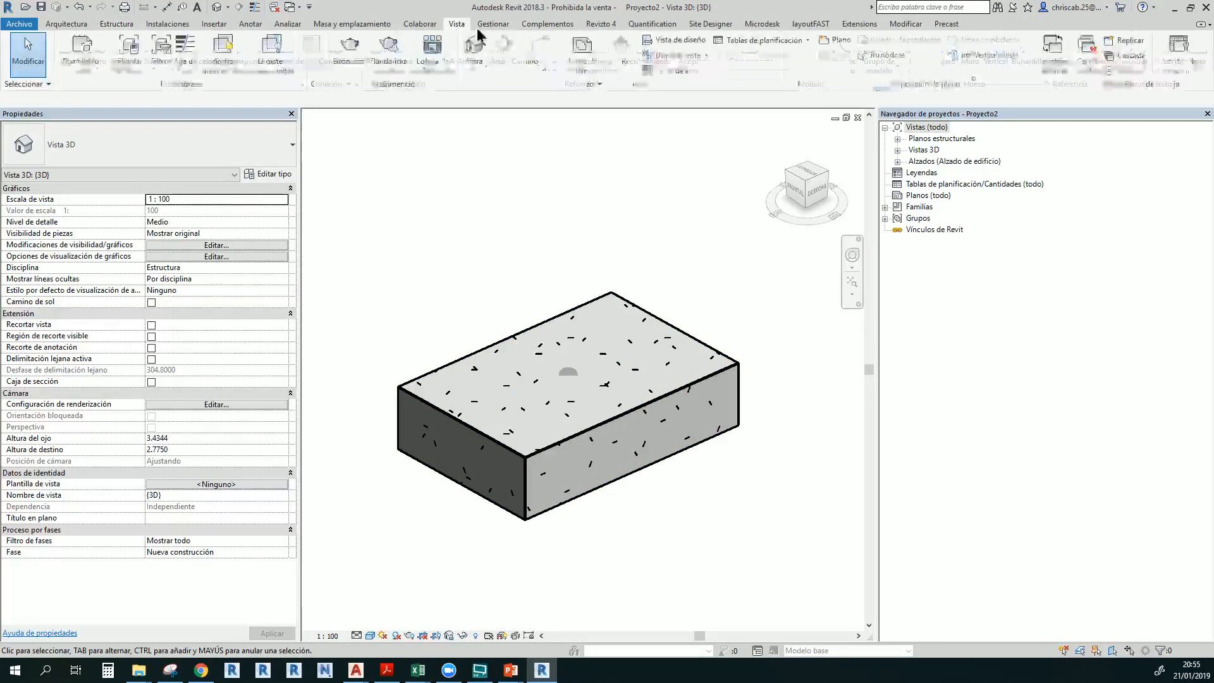
click(738, 41)
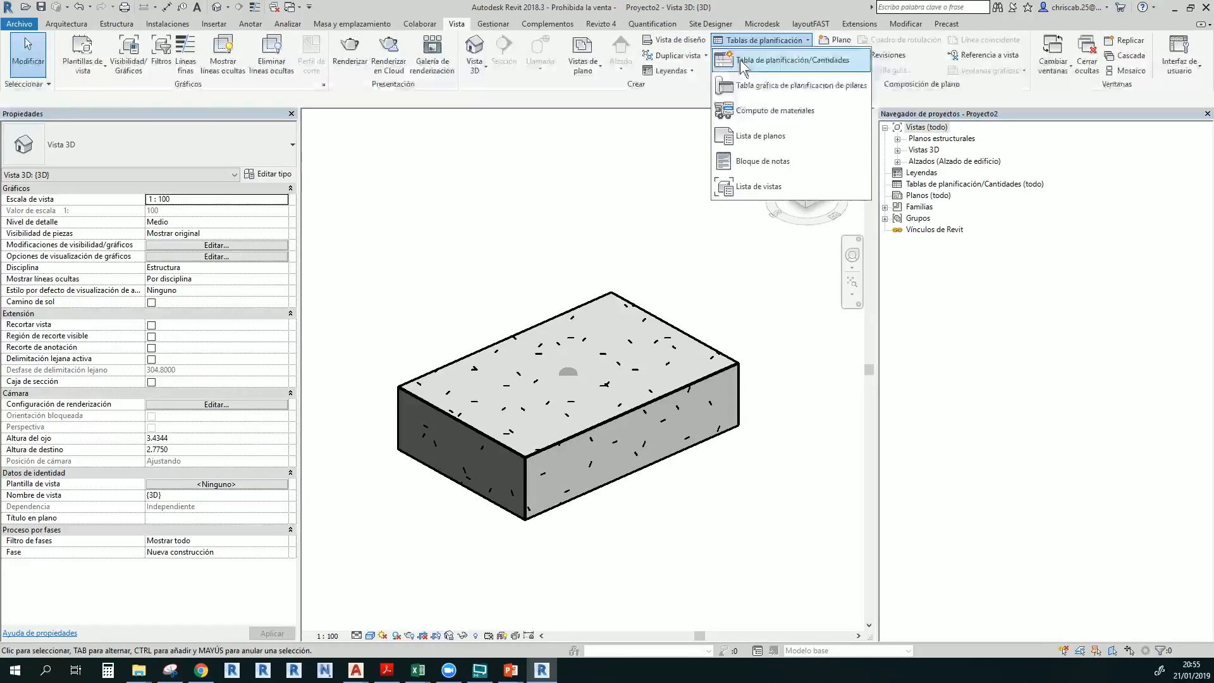
click(749, 135)
scroll(254, 309, down, 1)
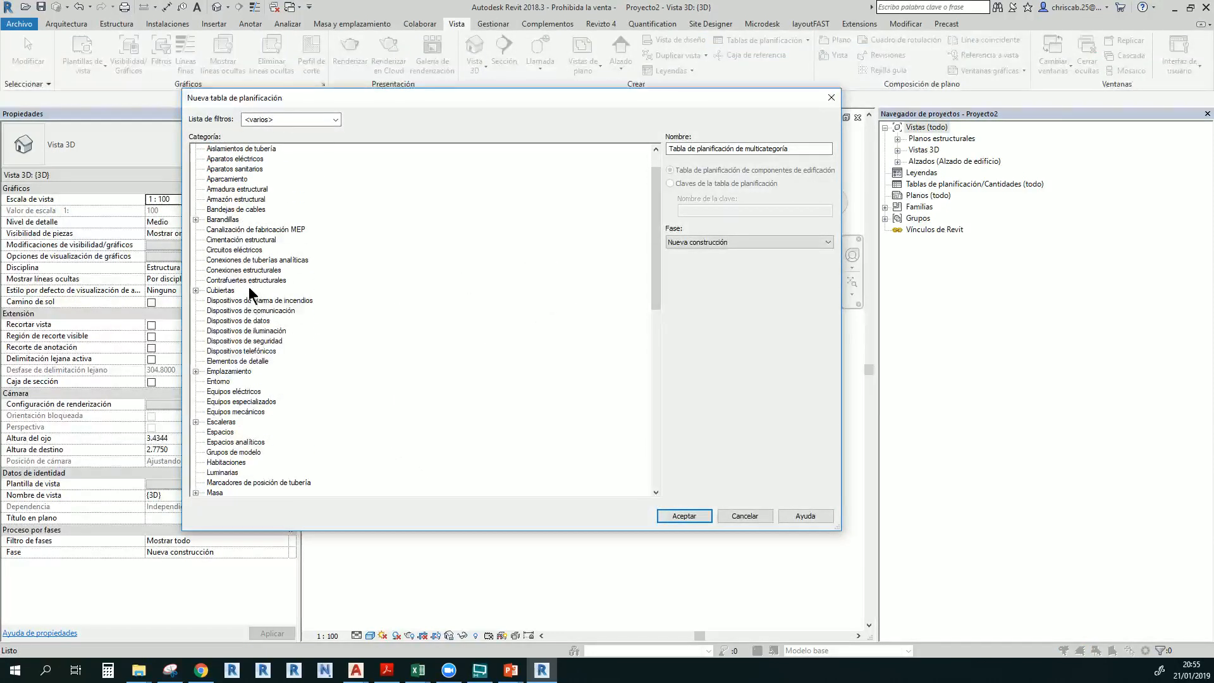
click(241, 240)
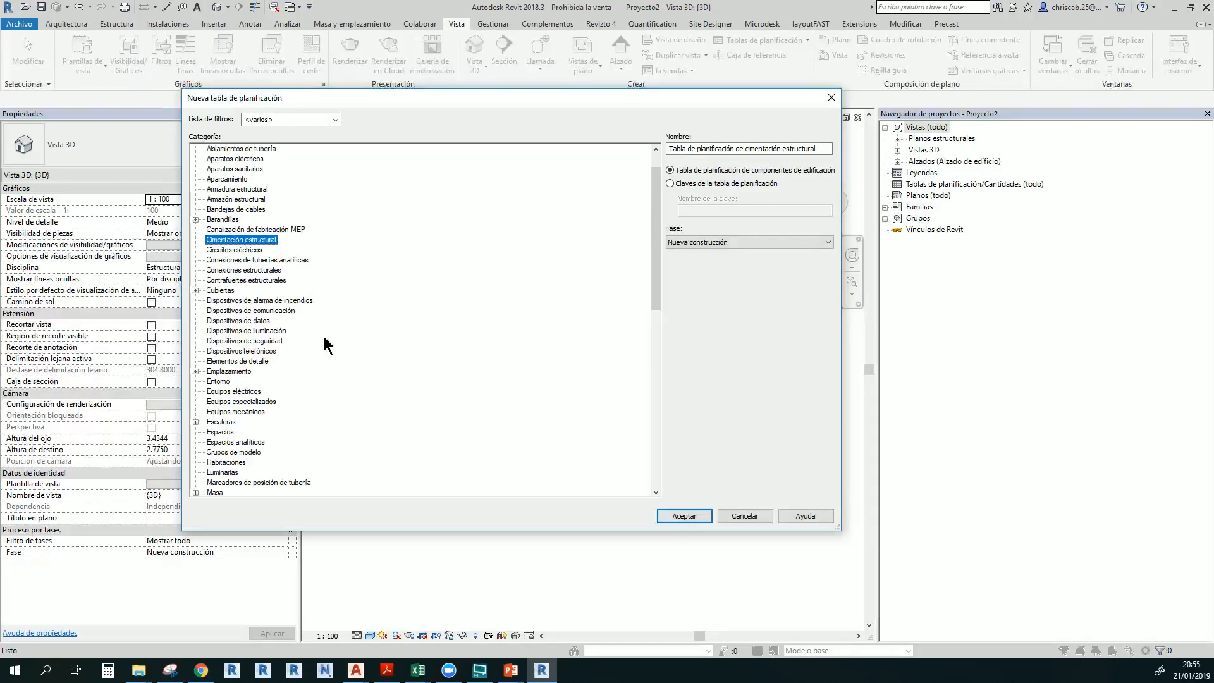
drag(825, 151, 596, 157)
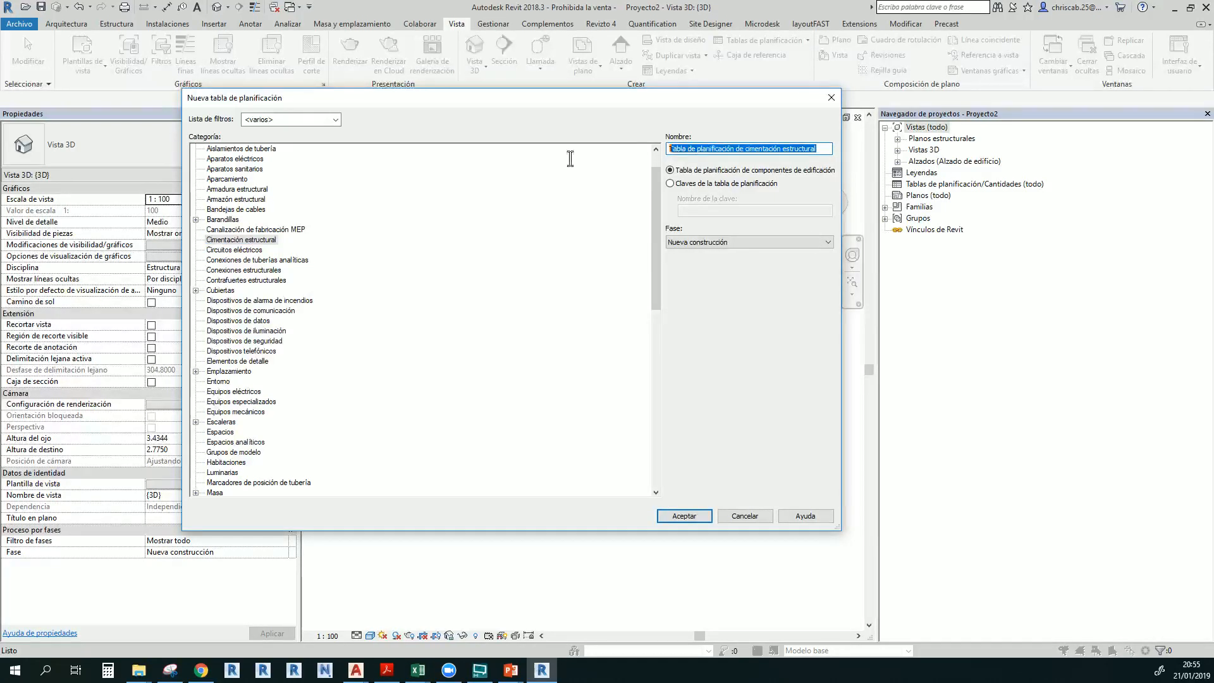
text(00.)
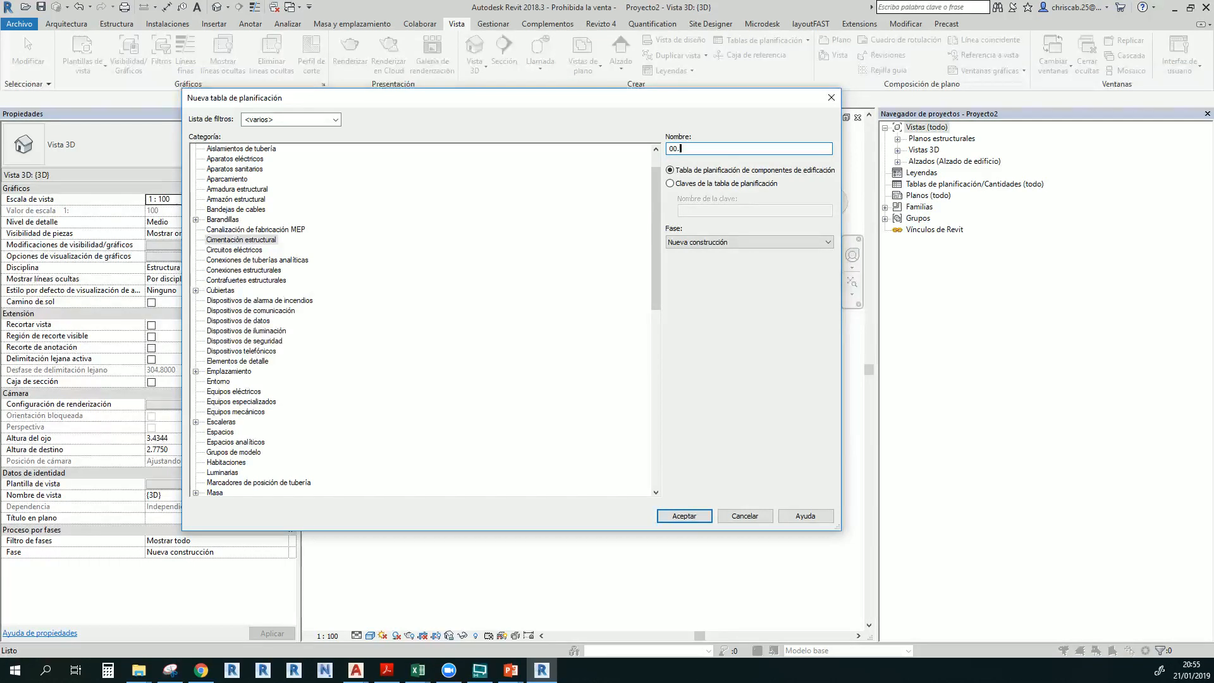
text( metr)
key(ctrl+Left)
key(ctrl+Left)
key(Return)
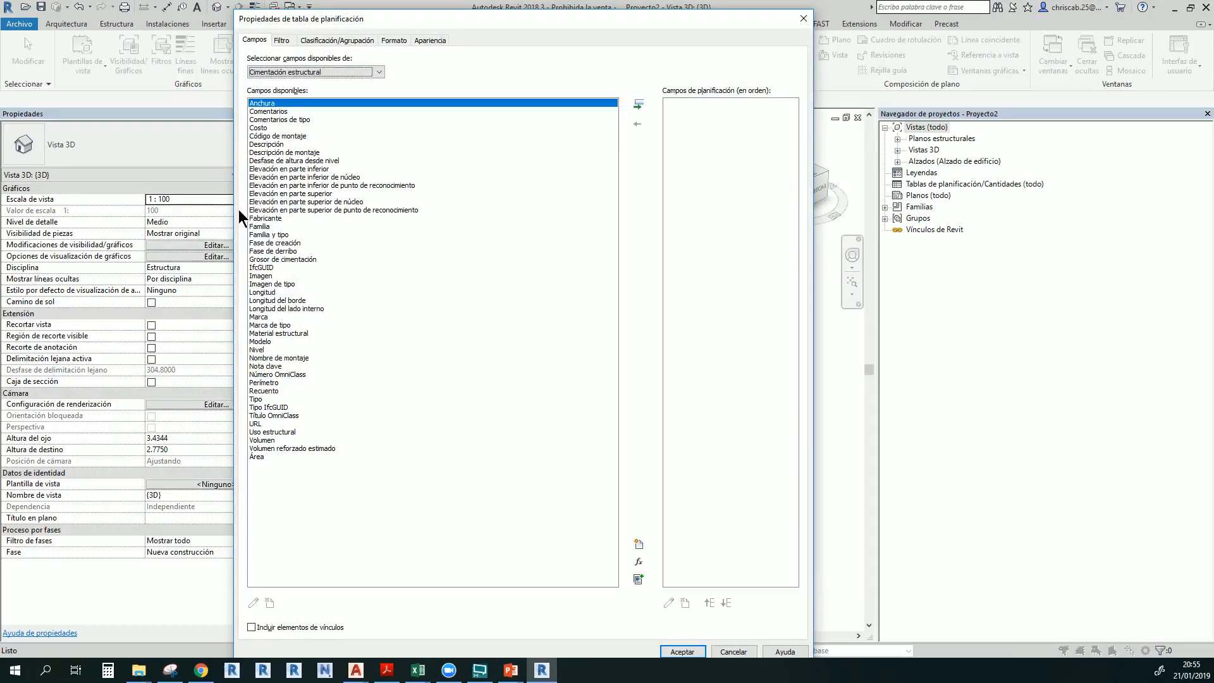
Add the fields Tipo, Volumen, Área, Nivel, Anchura, Longitud and Grosor de cimentación to the schedule in that order and generate it
drag(231, 216, 129, 215)
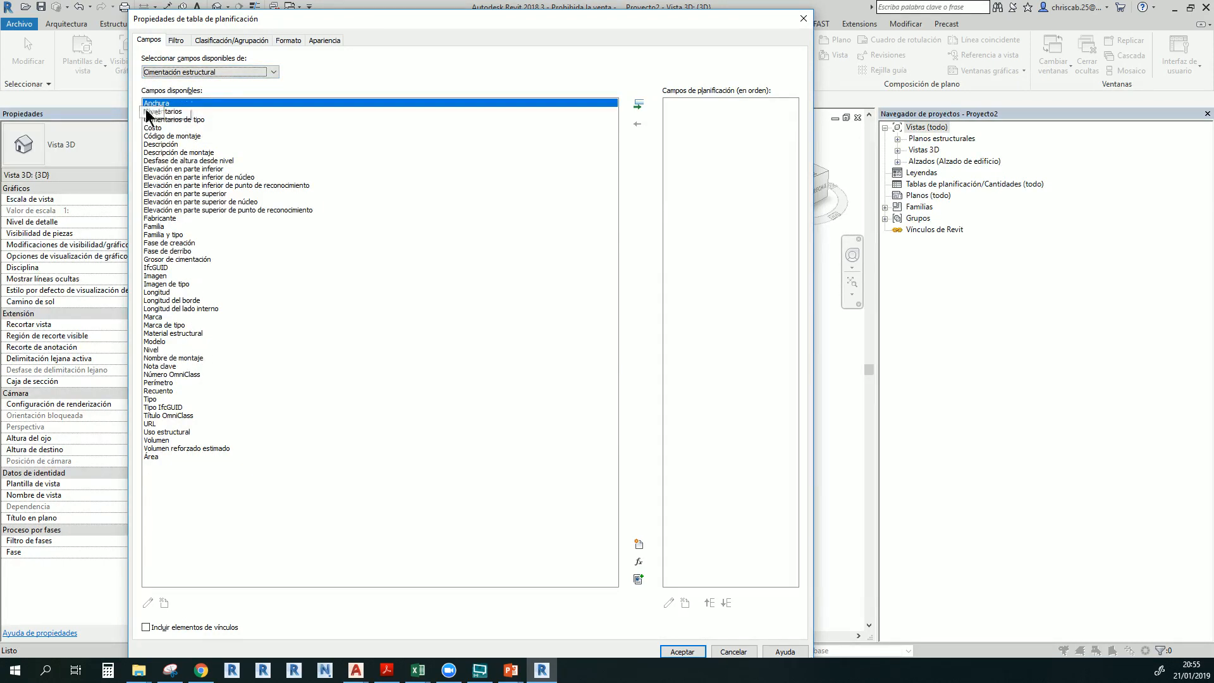
drag(253, 28, 310, 22)
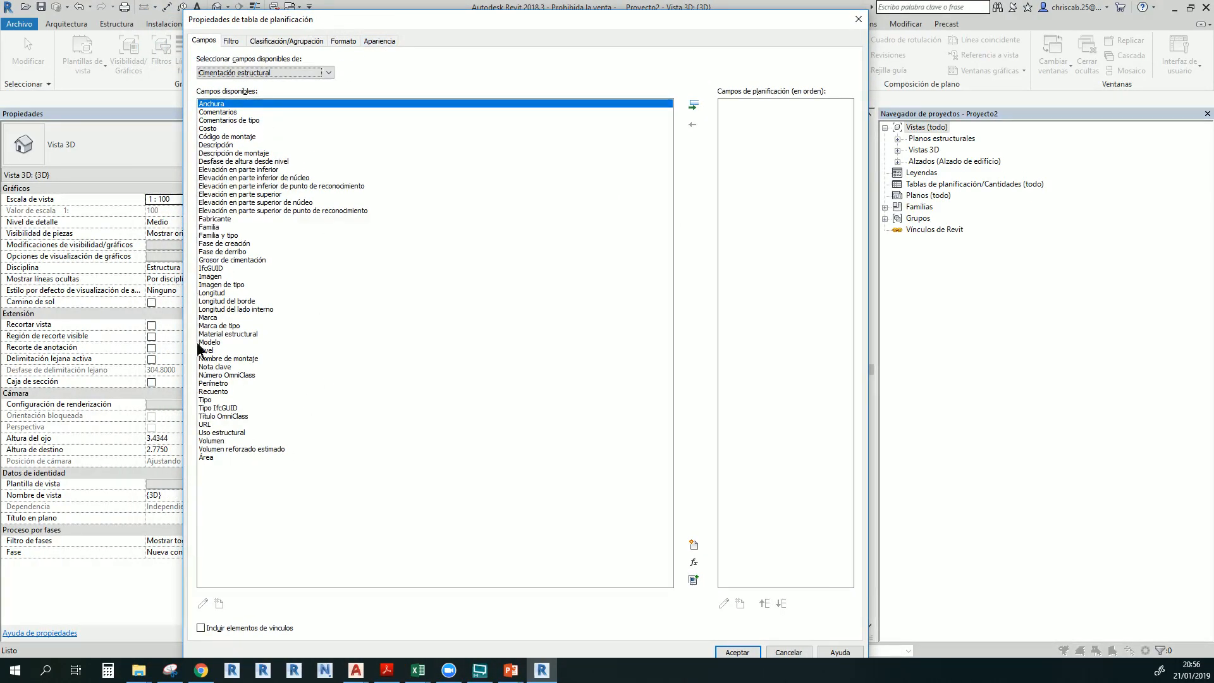
double_click(205, 400)
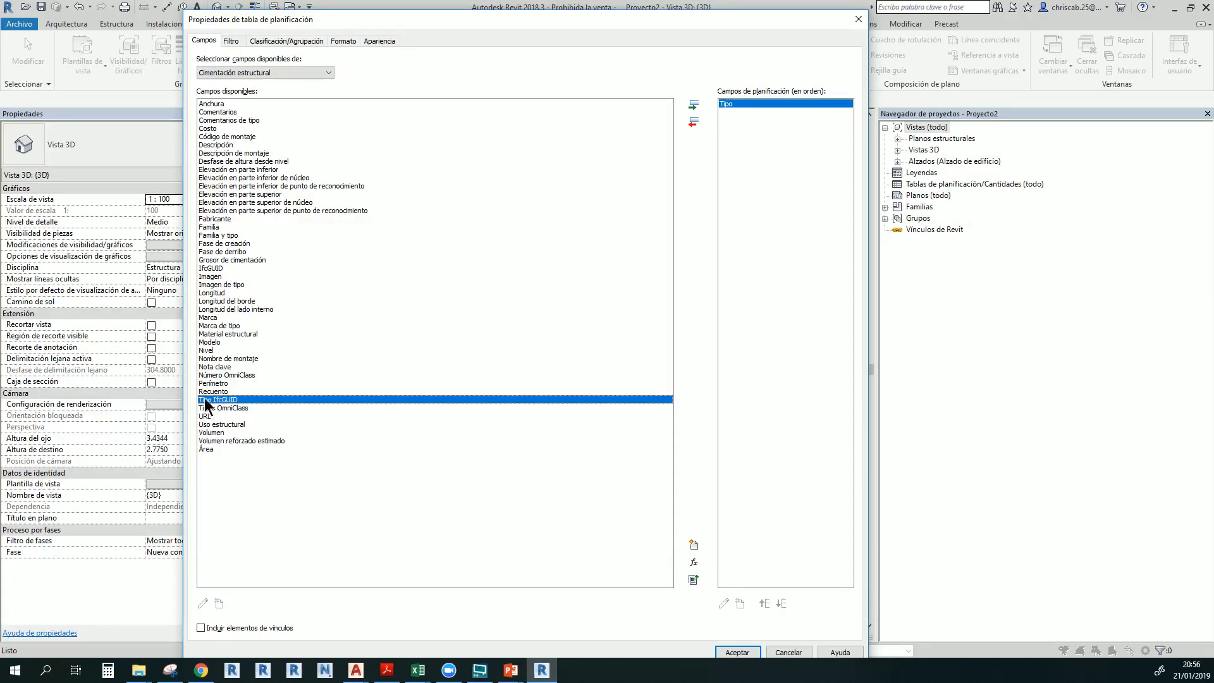
click(208, 434)
double_click(208, 433)
double_click(208, 441)
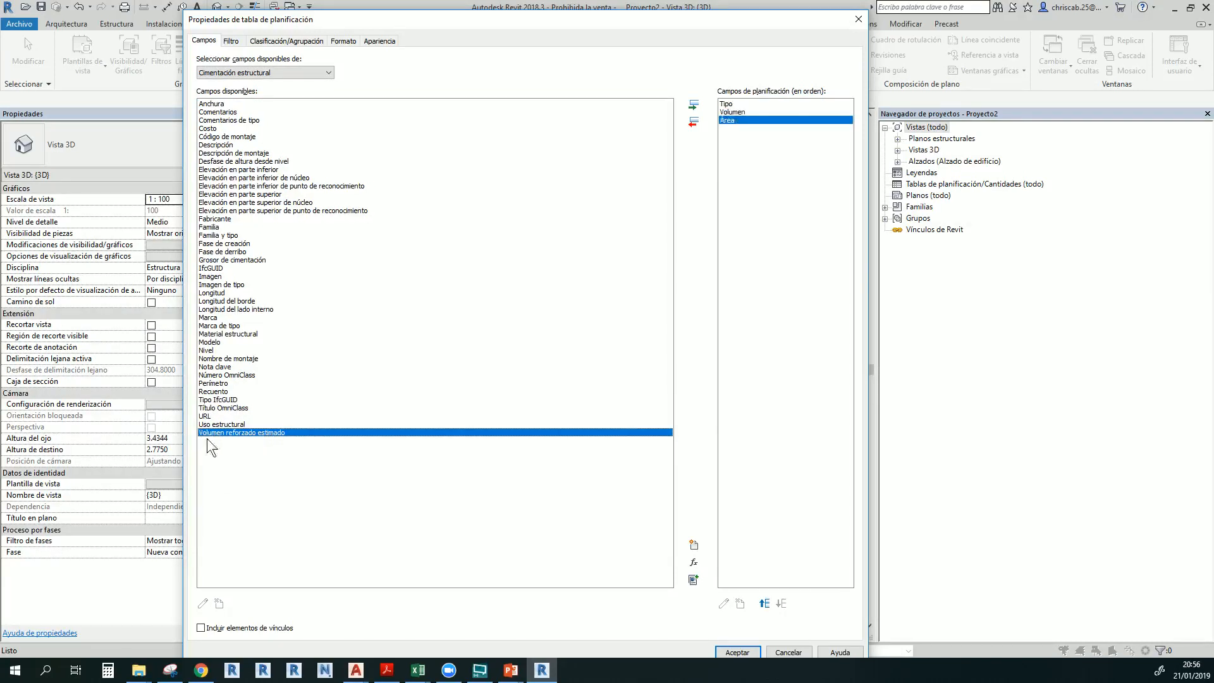
double_click(213, 350)
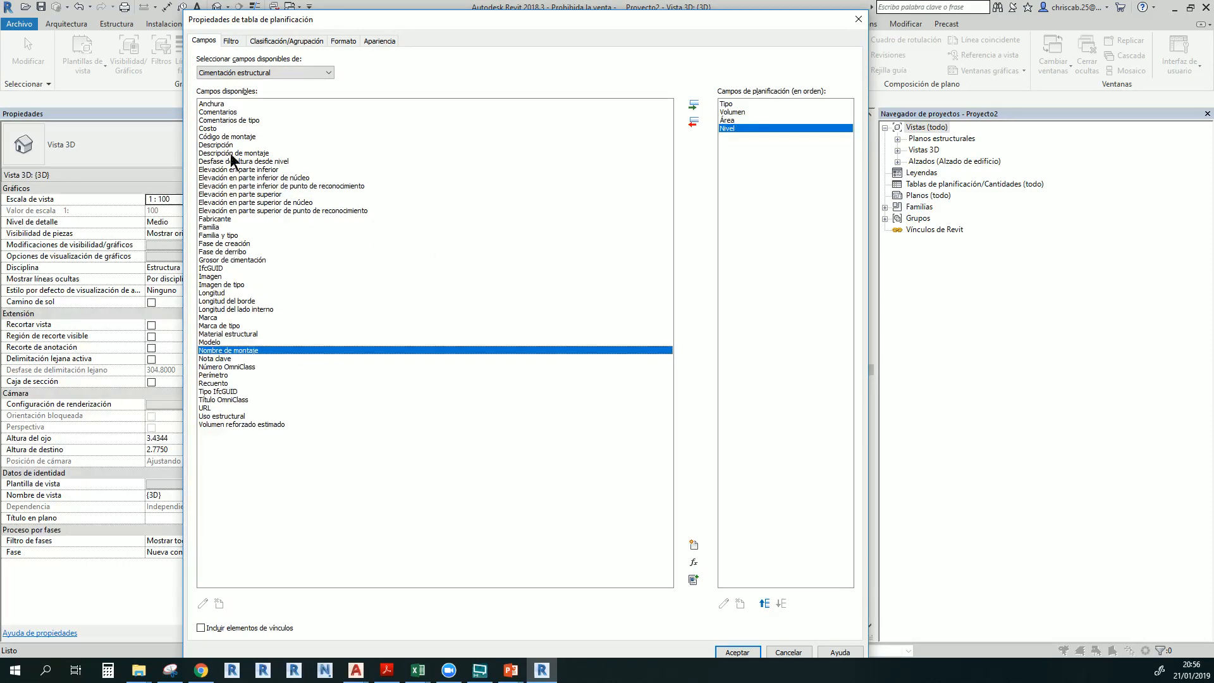
double_click(229, 105)
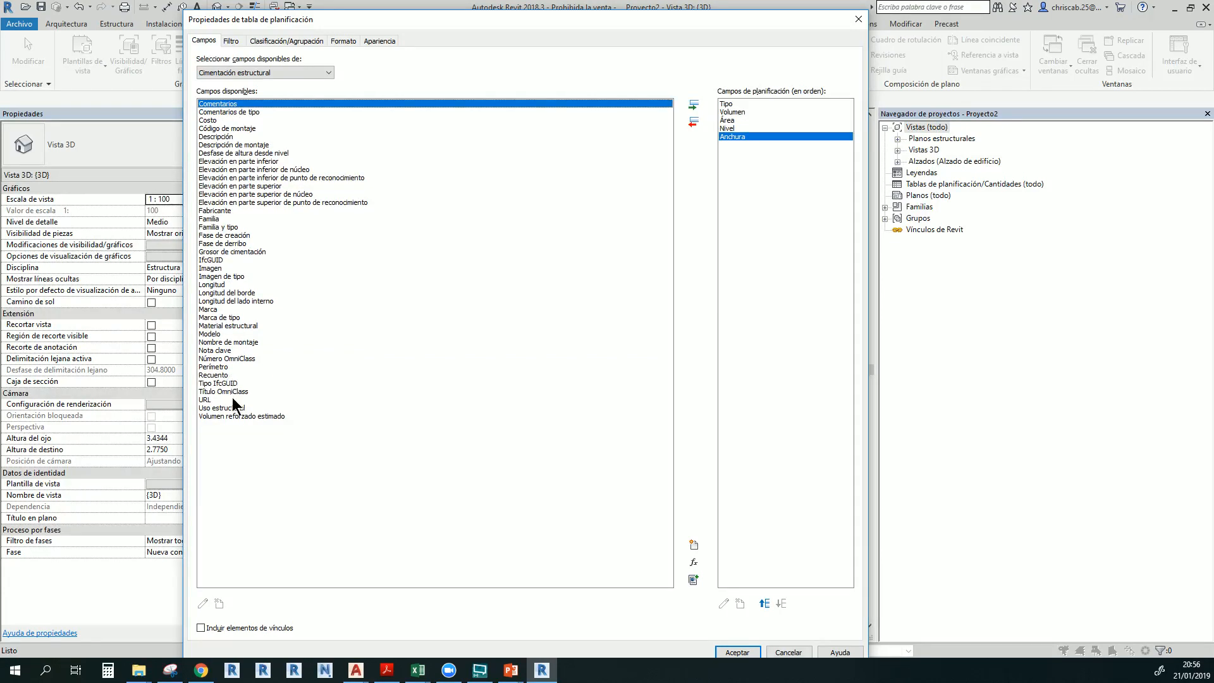
double_click(218, 285)
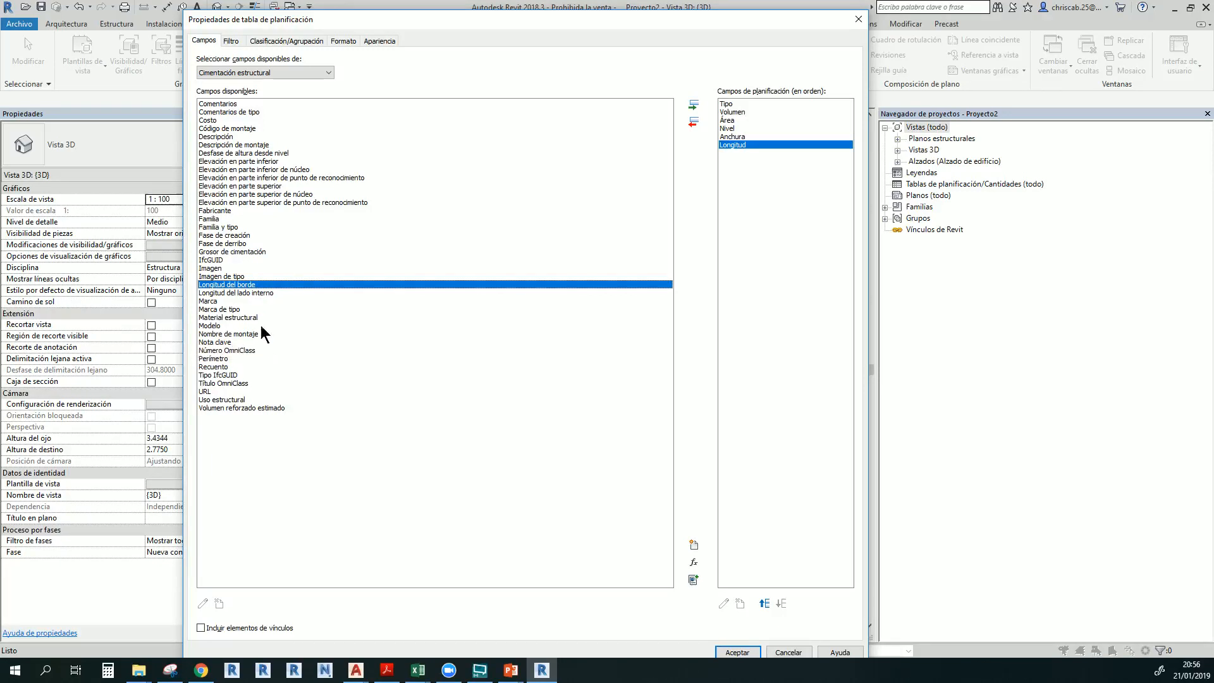
double_click(223, 254)
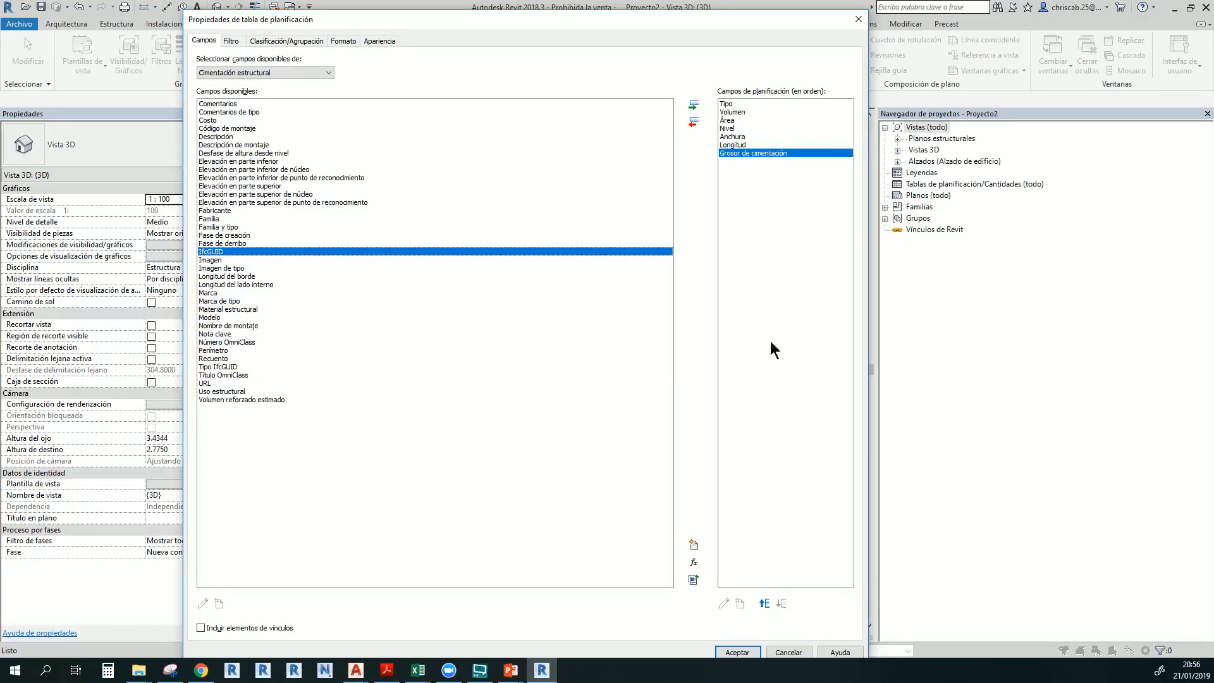
click(733, 652)
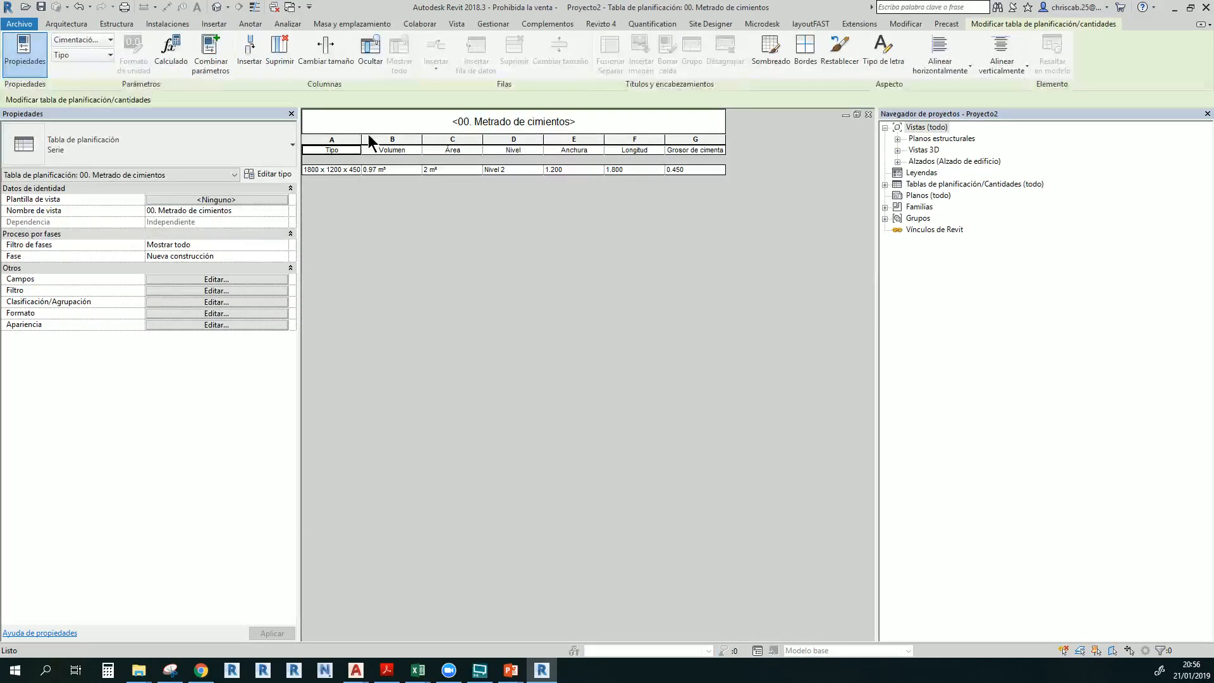
Widen the schedule's Tipo column to fit its text and examine the area, volume, level and dimension columns
drag(361, 138, 382, 139)
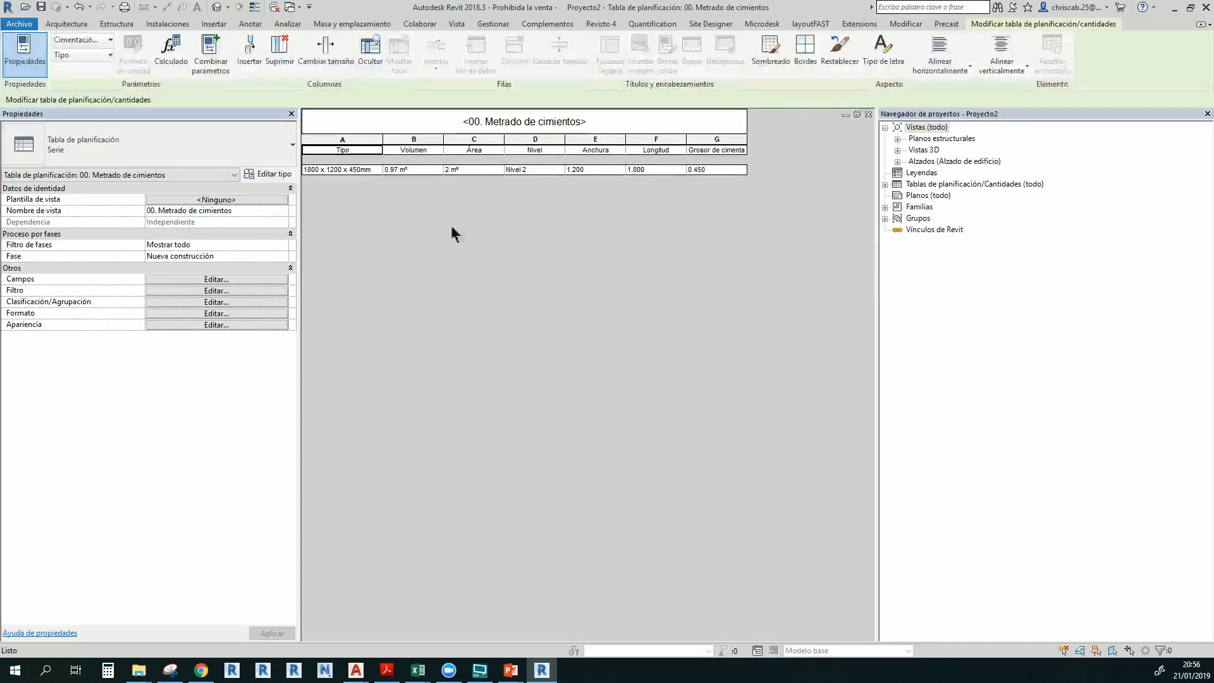
click(479, 137)
click(432, 139)
click(536, 139)
click(603, 148)
click(650, 149)
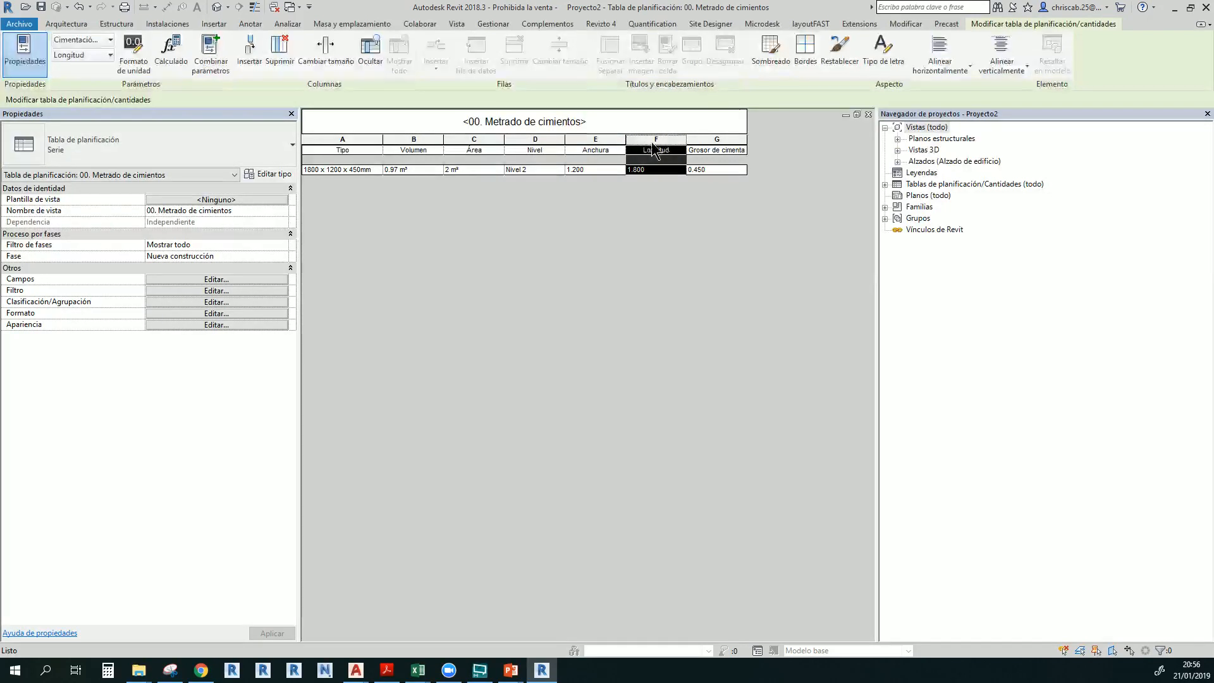
click(707, 149)
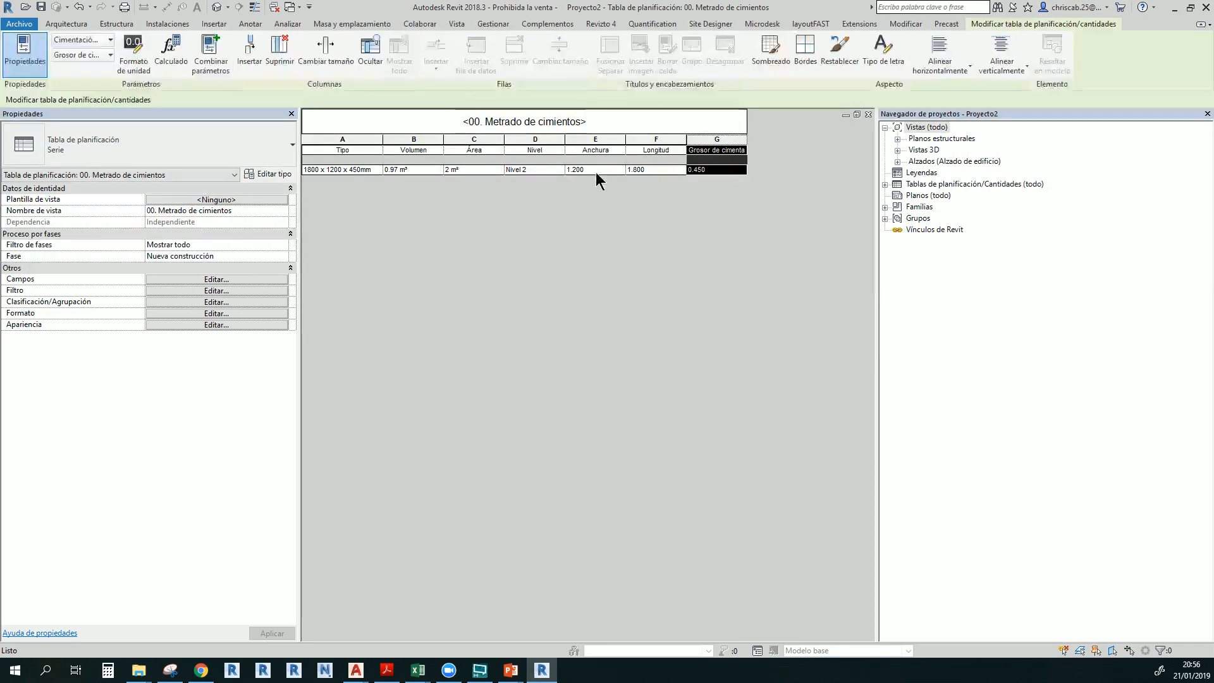
click(404, 170)
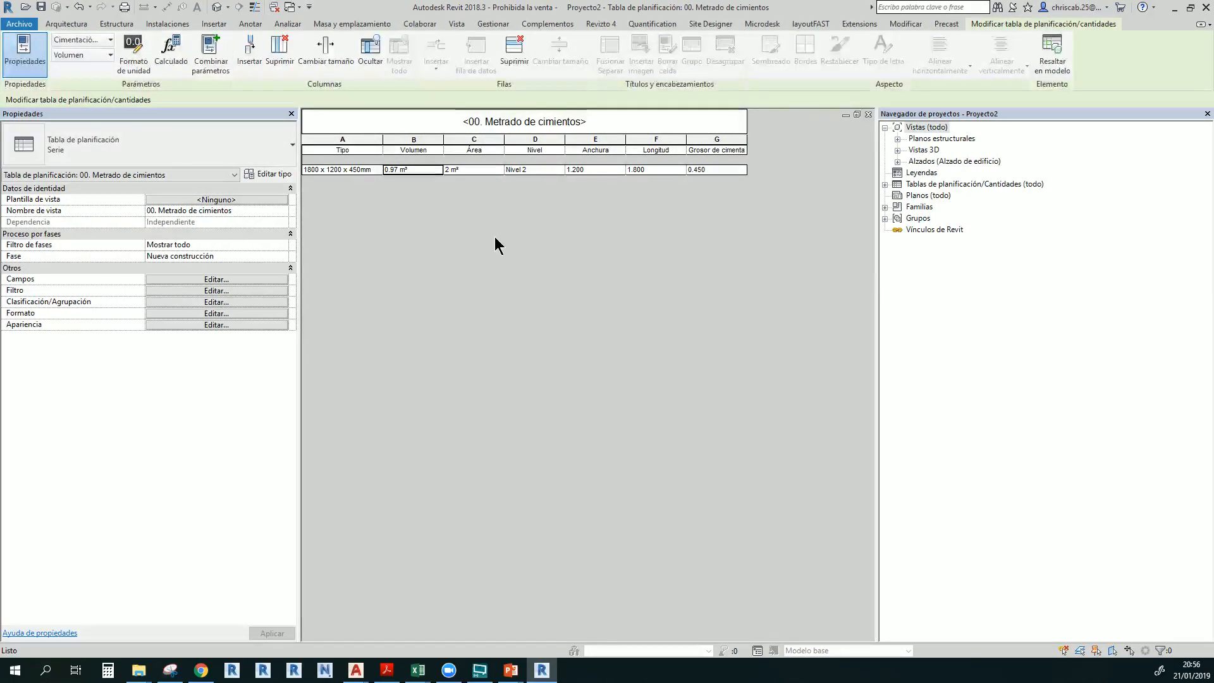
Place an isolated M_Zapata-Rectangular 2400 x 1800 x 450mm footing beside the existing footing in the 3D view
click(217, 7)
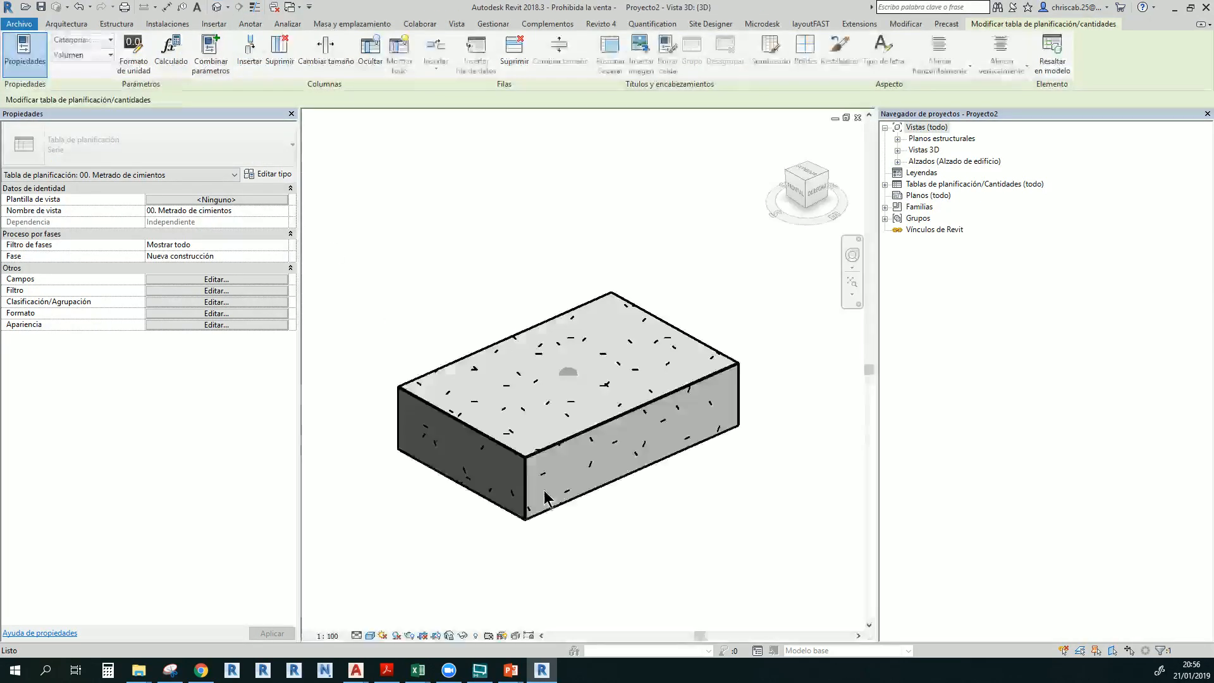
click(544, 486)
key(s)
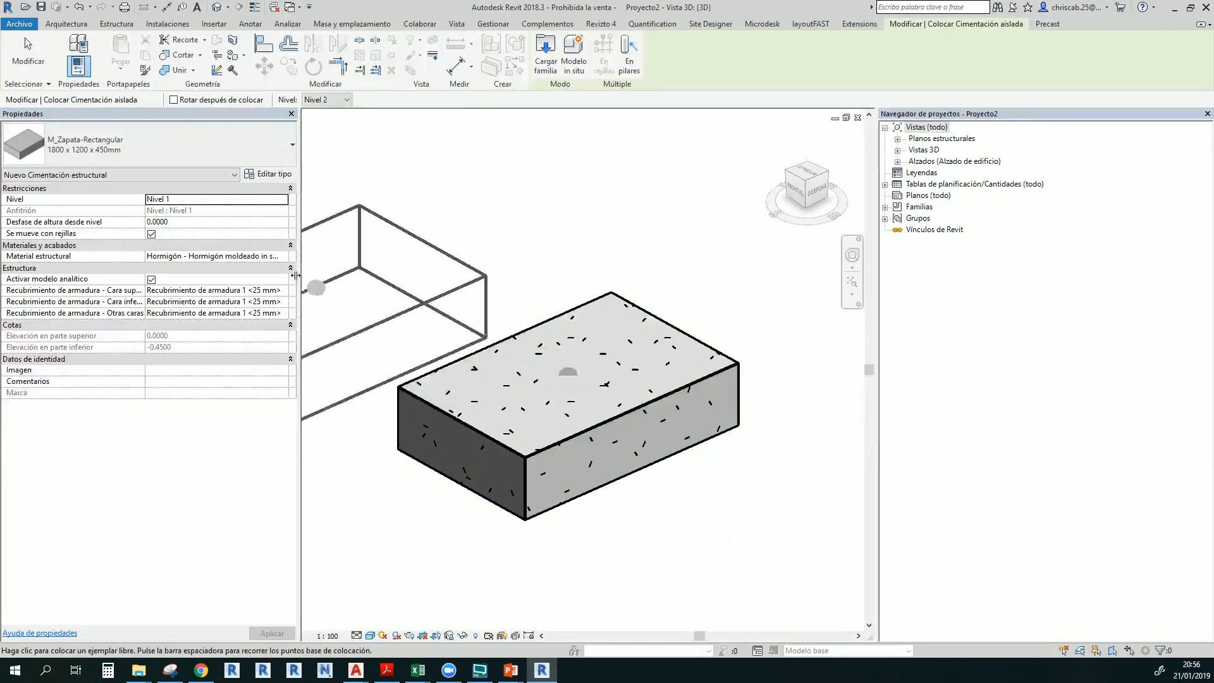
click(188, 145)
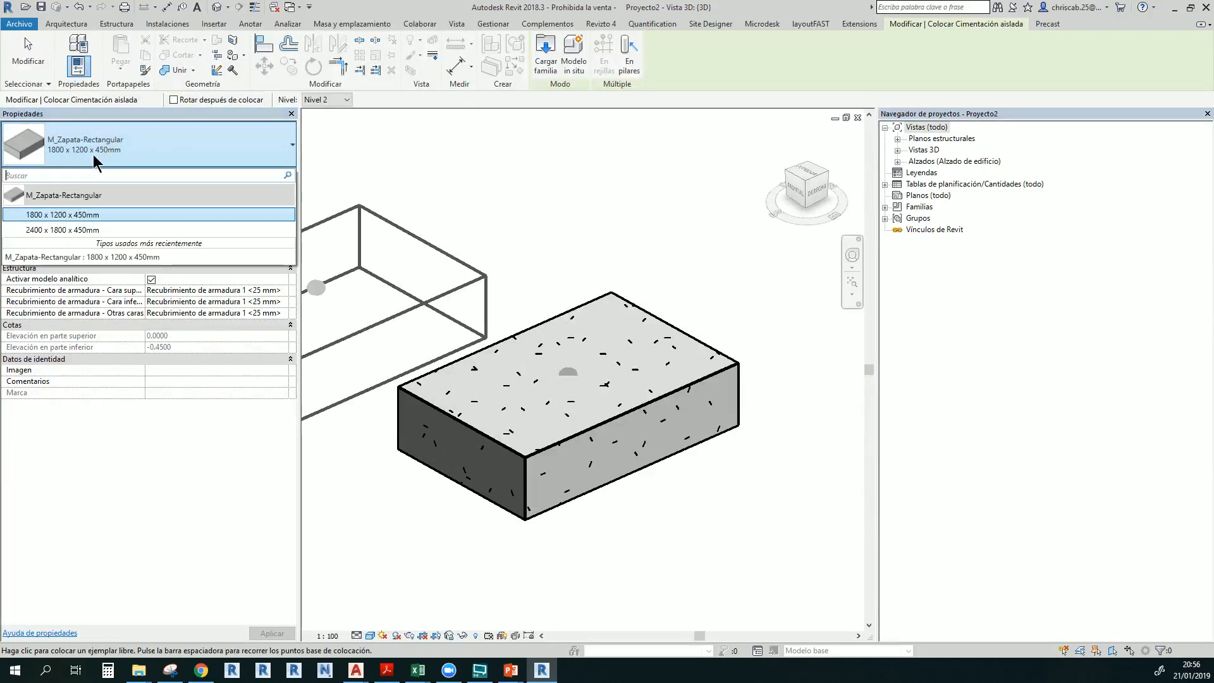
click(85, 224)
scroll(387, 217, down, 3)
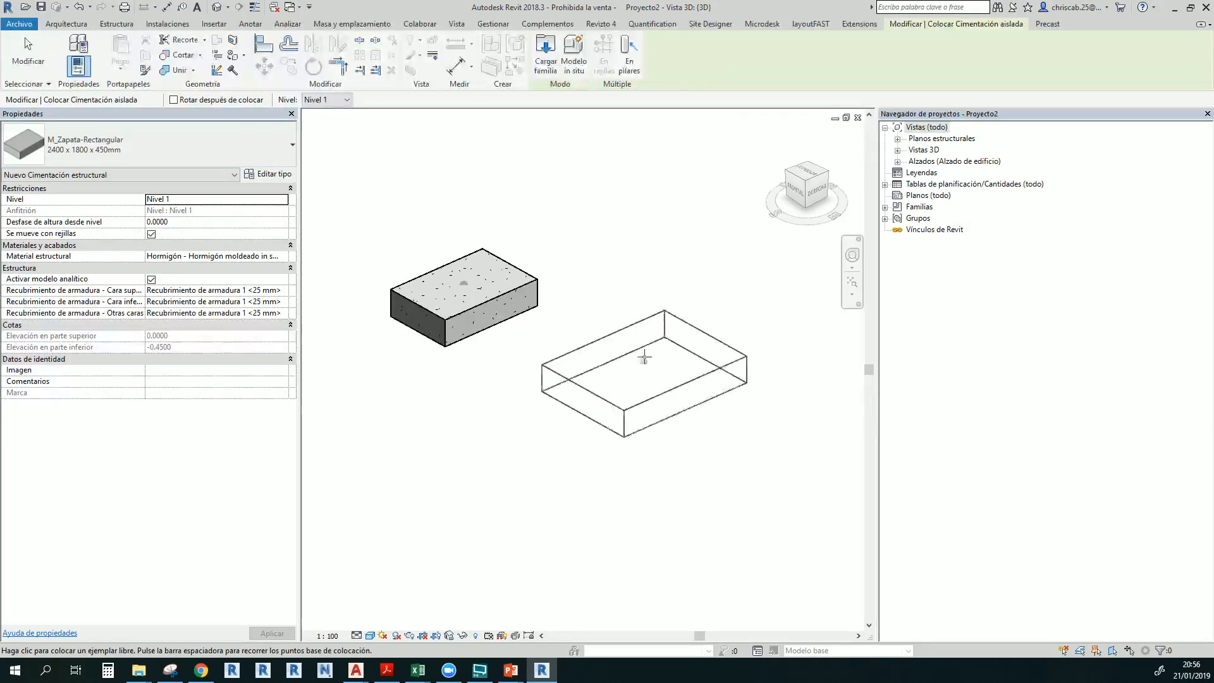
click(650, 319)
key(Escape)
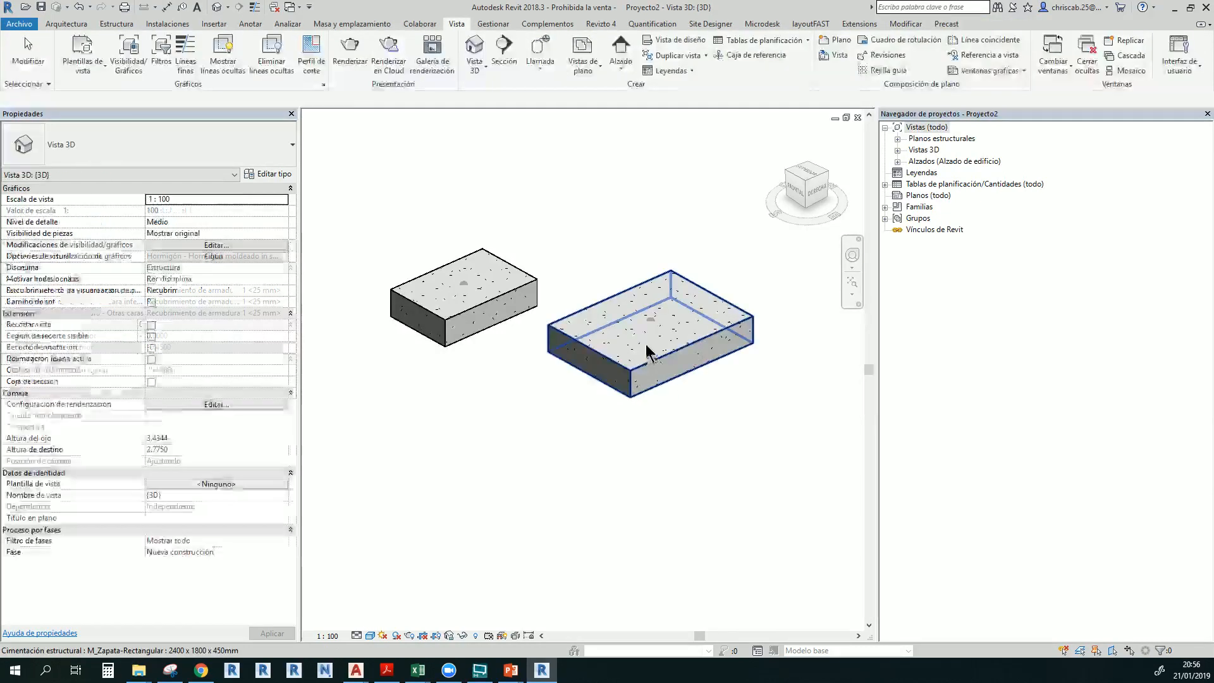
Reopen the "00. Metrado de cimientos" schedule and examine the volume entries for both footings, narrowing the project browser for more space
click(947, 184)
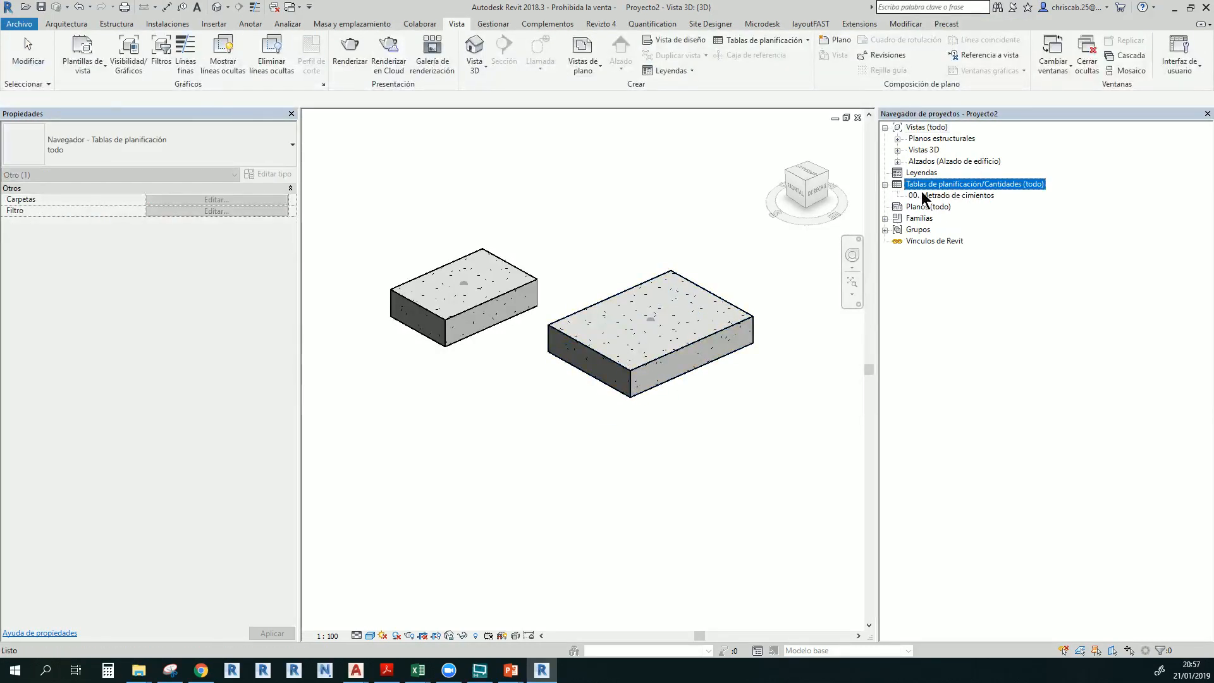
click(885, 184)
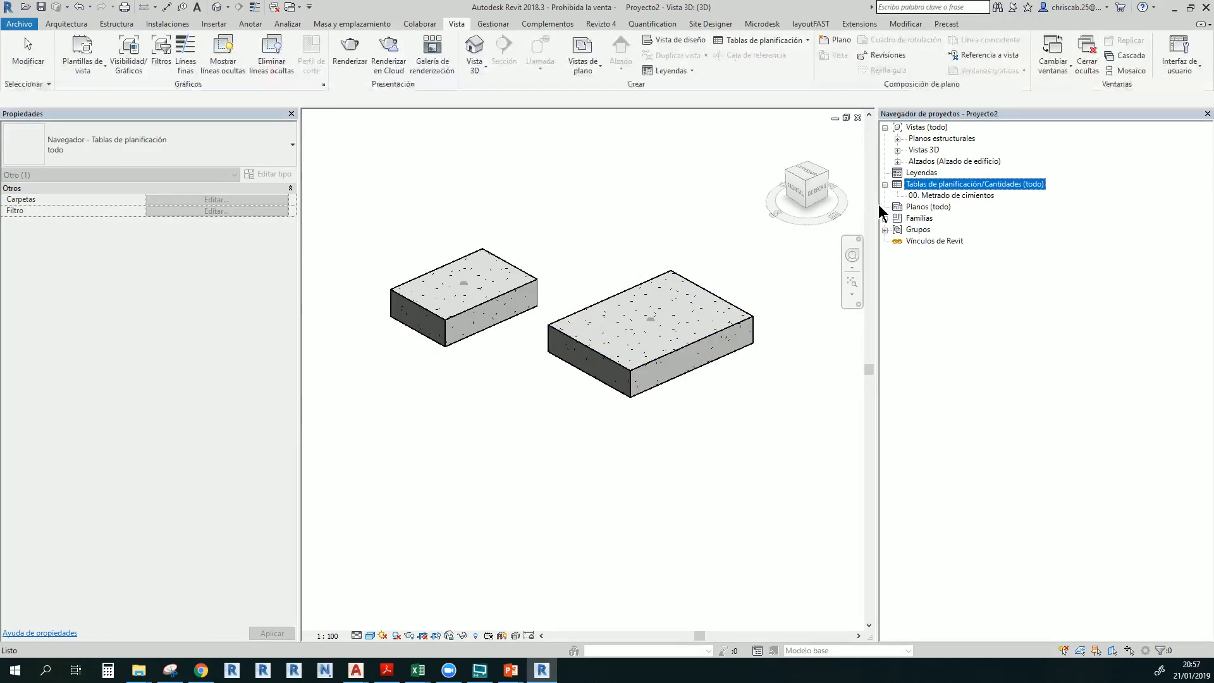
drag(878, 204, 971, 204)
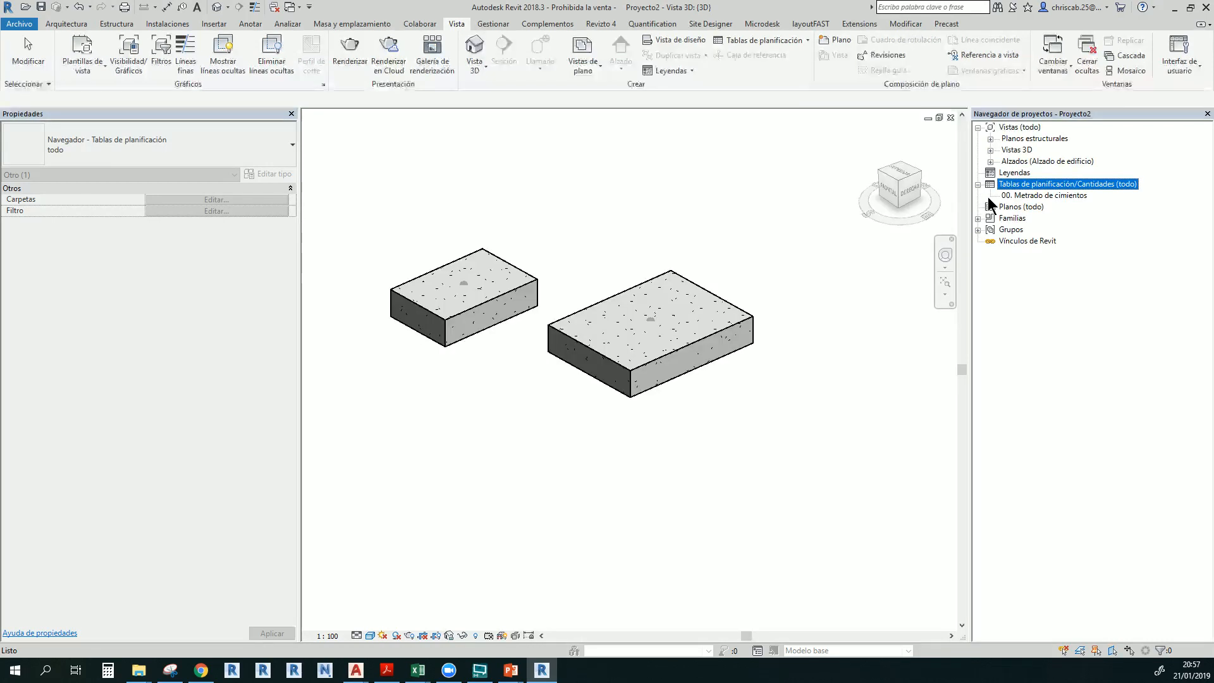
click(1047, 196)
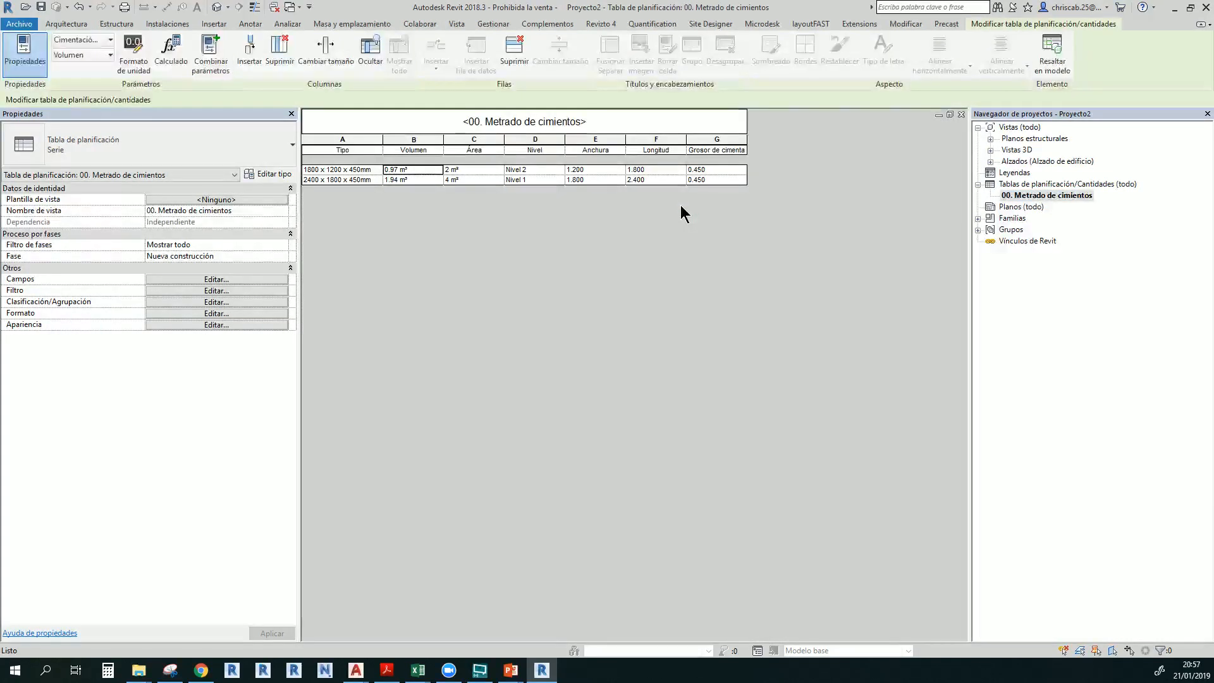
click(417, 170)
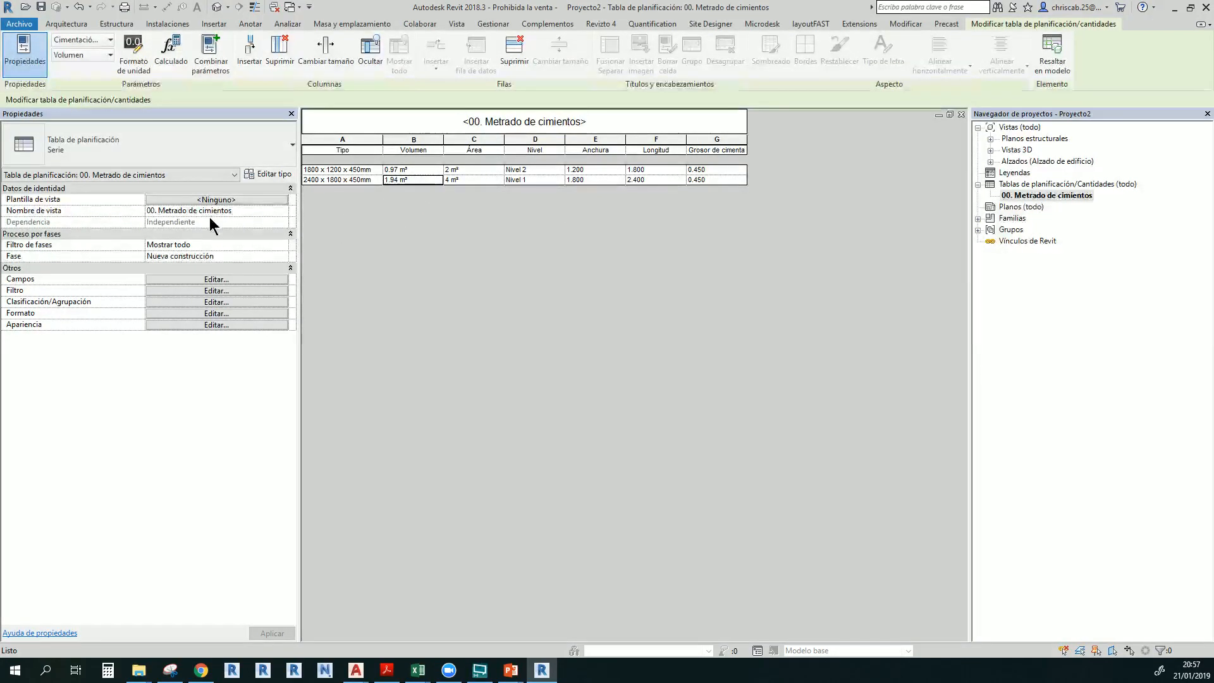
Place seven more 1800 x 1200 x 450mm isolated footings on Nivel 1 around the existing footings in the 3D view
click(217, 7)
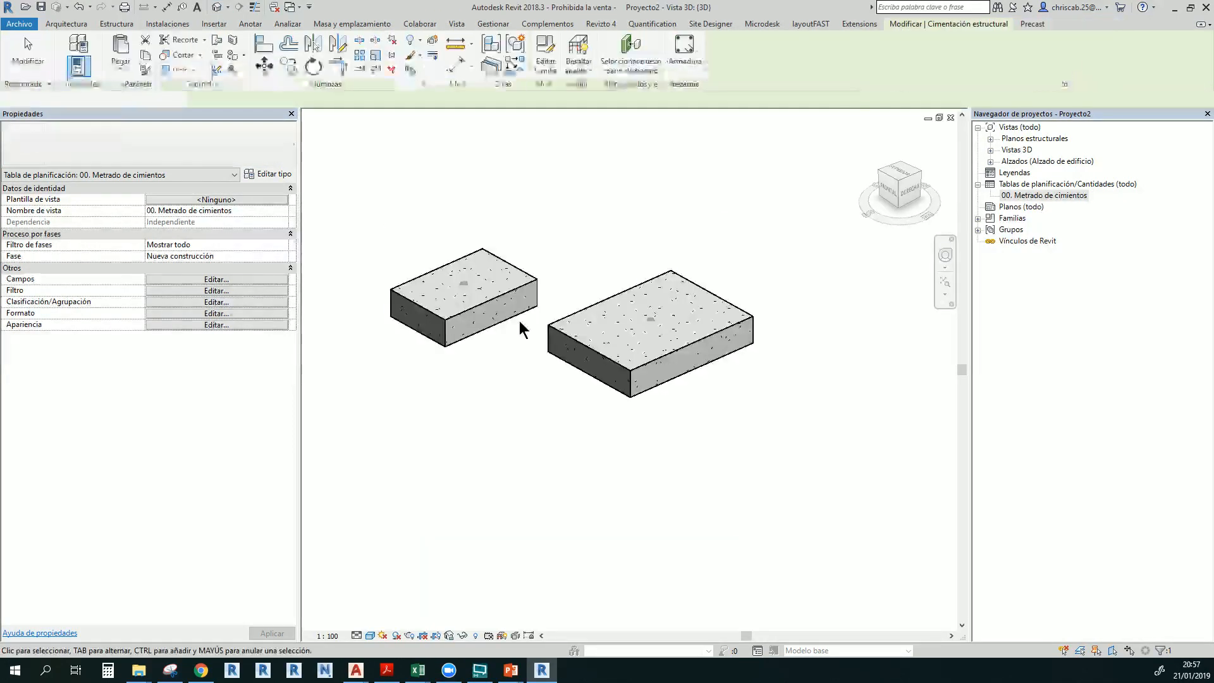
click(489, 320)
key(c)
key(s)
click(410, 477)
click(554, 515)
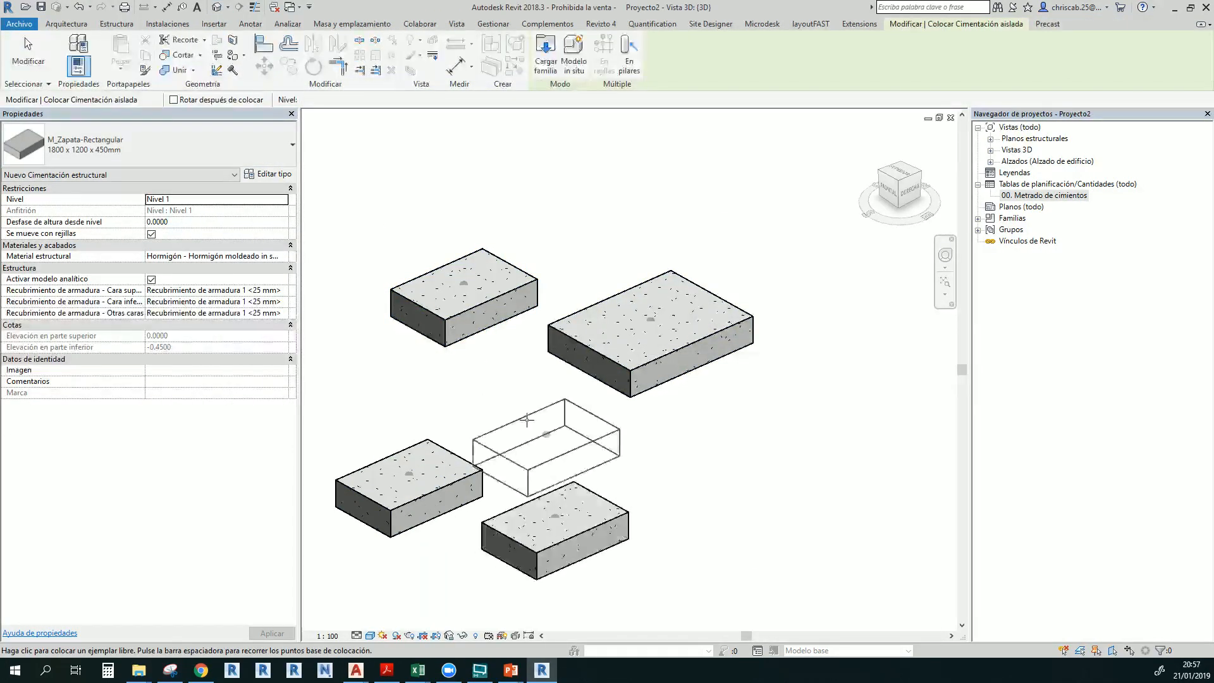
scroll(498, 400, down, 3)
click(502, 276)
click(435, 184)
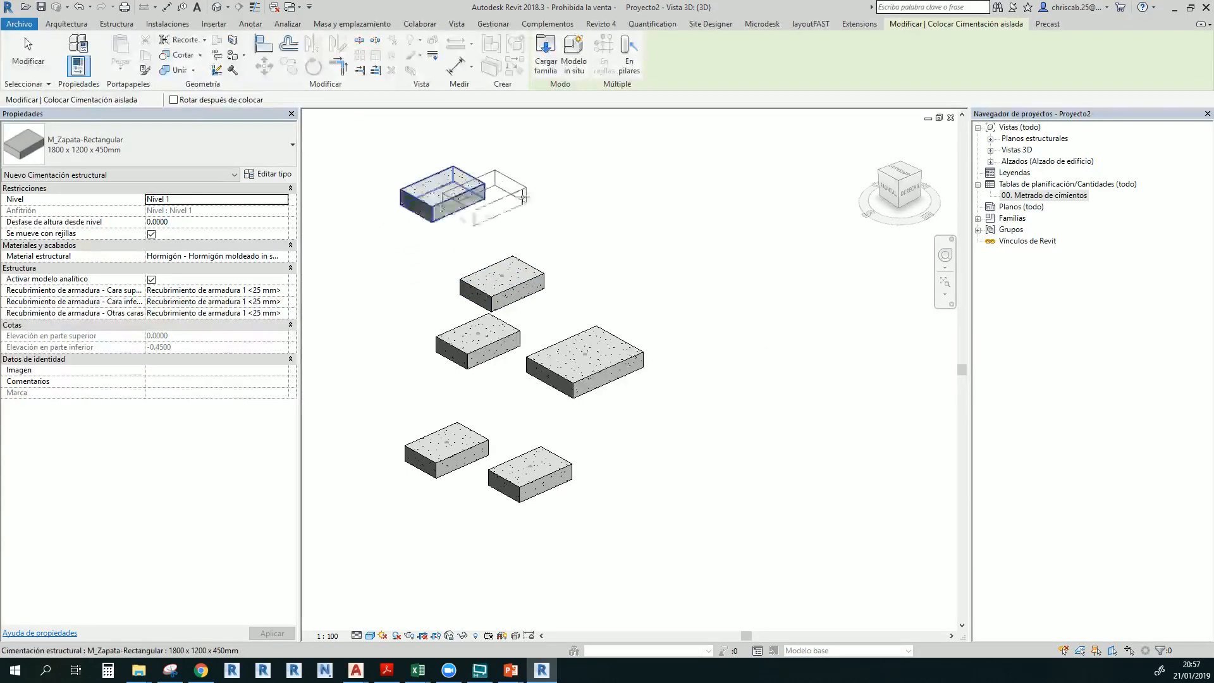
click(591, 218)
click(377, 297)
click(333, 413)
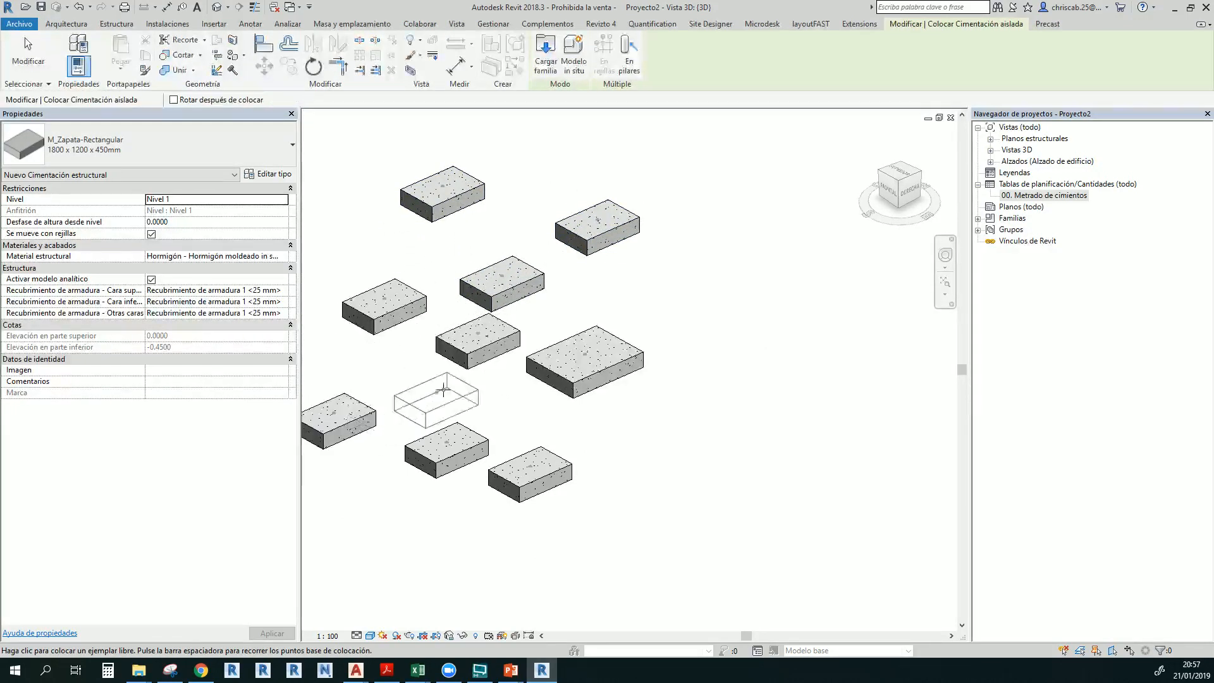
key(Escape)
key(Escape)
Place ten more 2400 x 1800 x 450mm isolated footings on Nivel 1, spread around the smaller footings
click(611, 376)
key(c)
key(s)
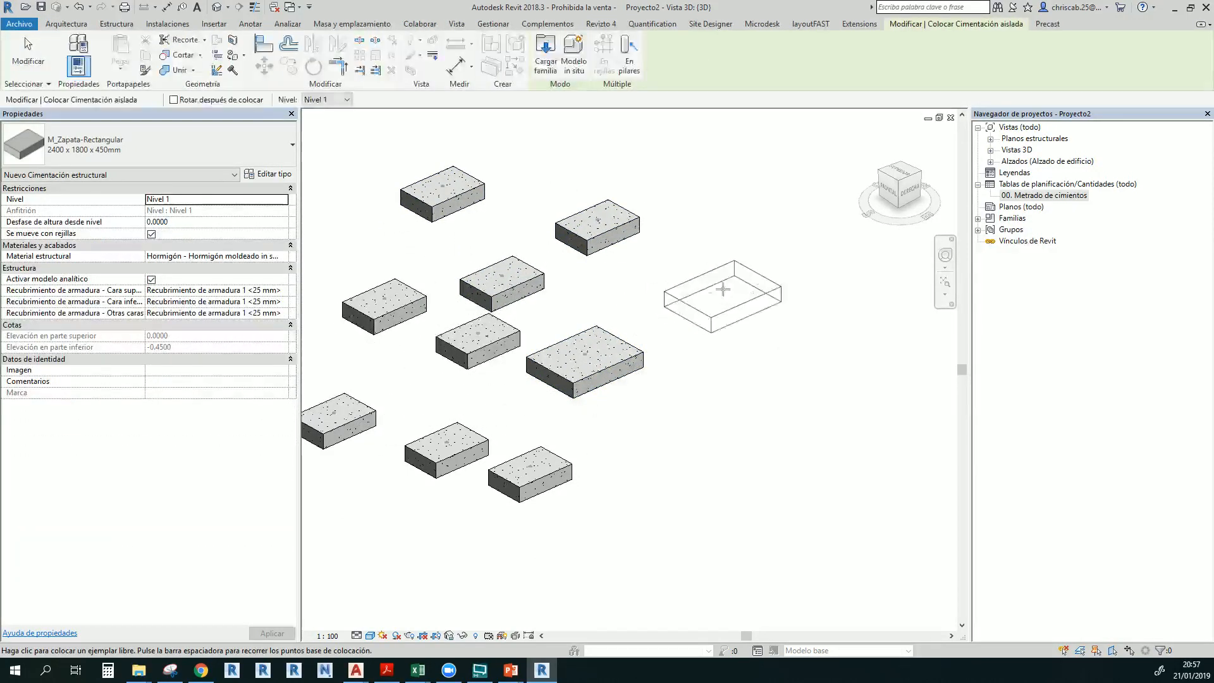
click(722, 290)
click(585, 139)
click(309, 225)
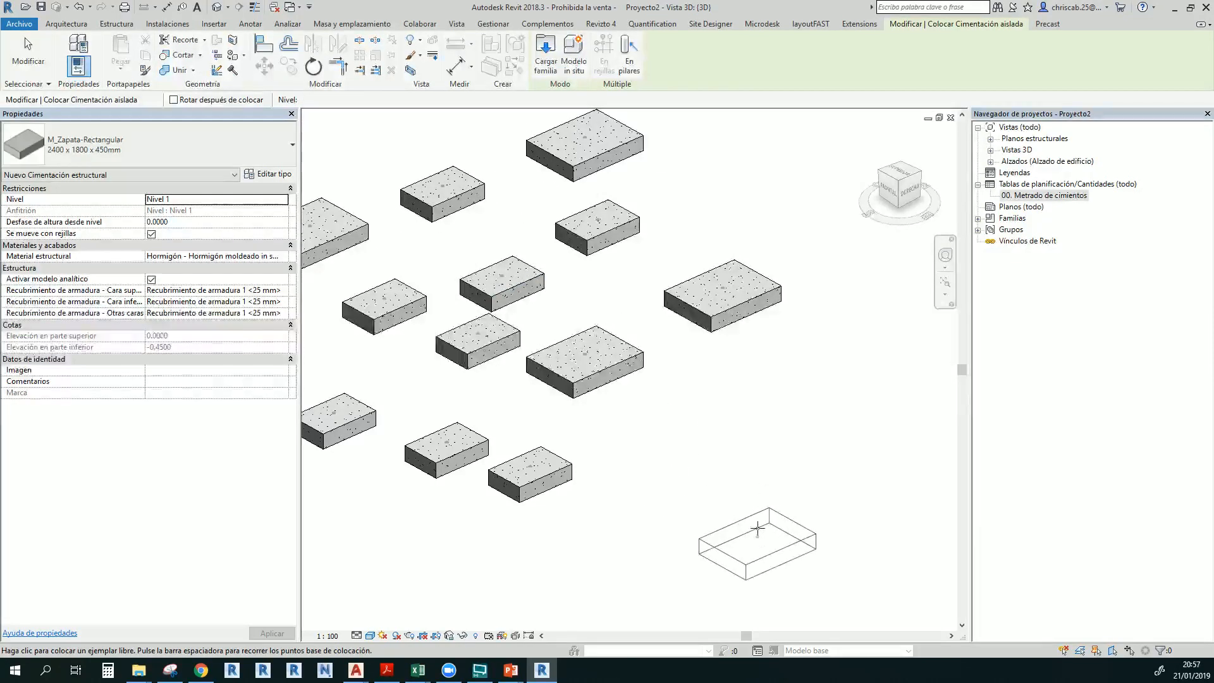
click(779, 417)
click(651, 480)
click(600, 575)
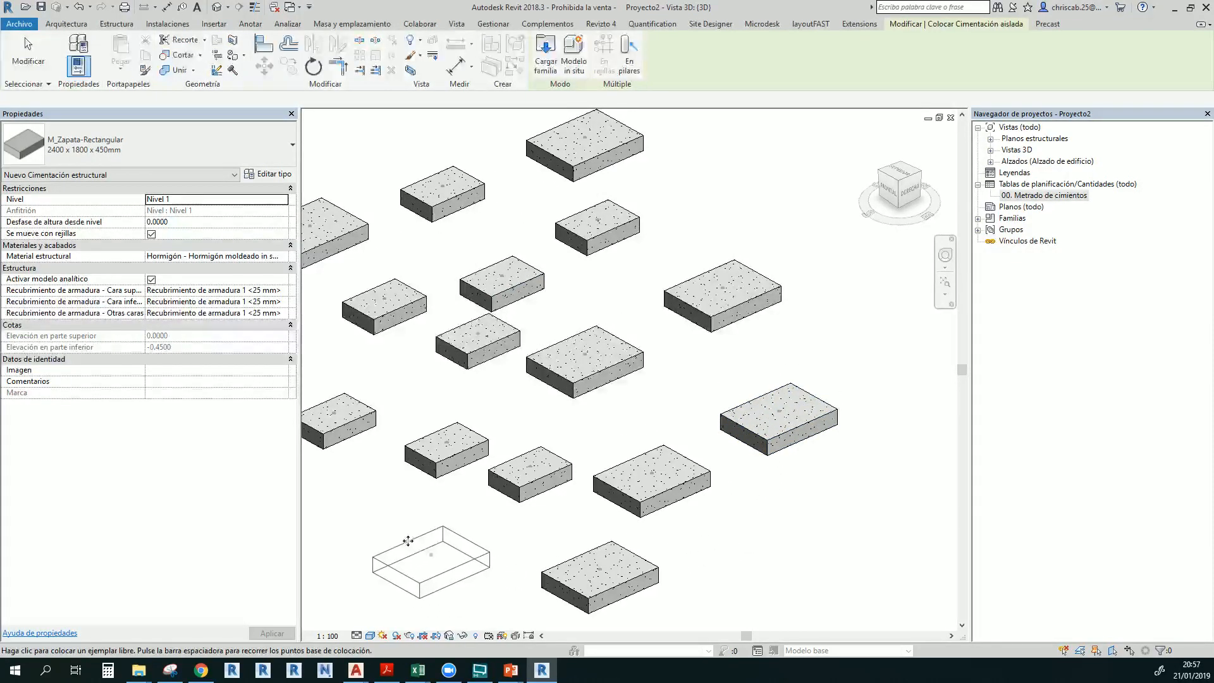
click(431, 554)
click(744, 217)
click(886, 337)
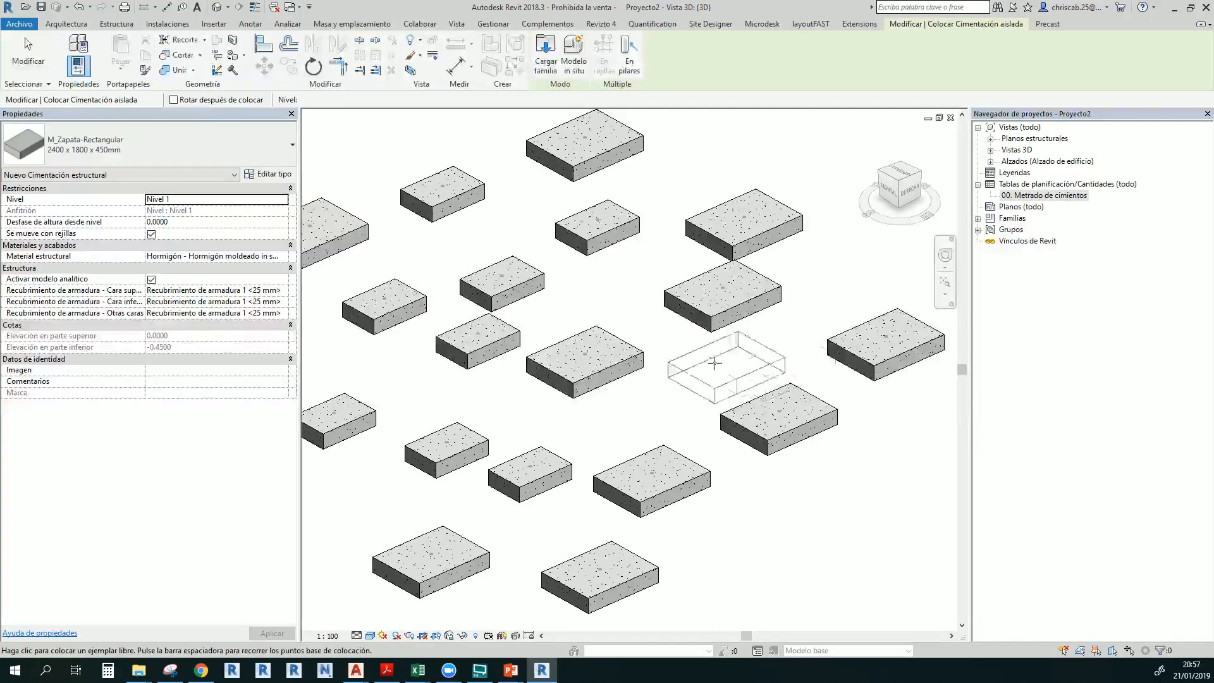
click(700, 371)
key(Escape)
key(Escape)
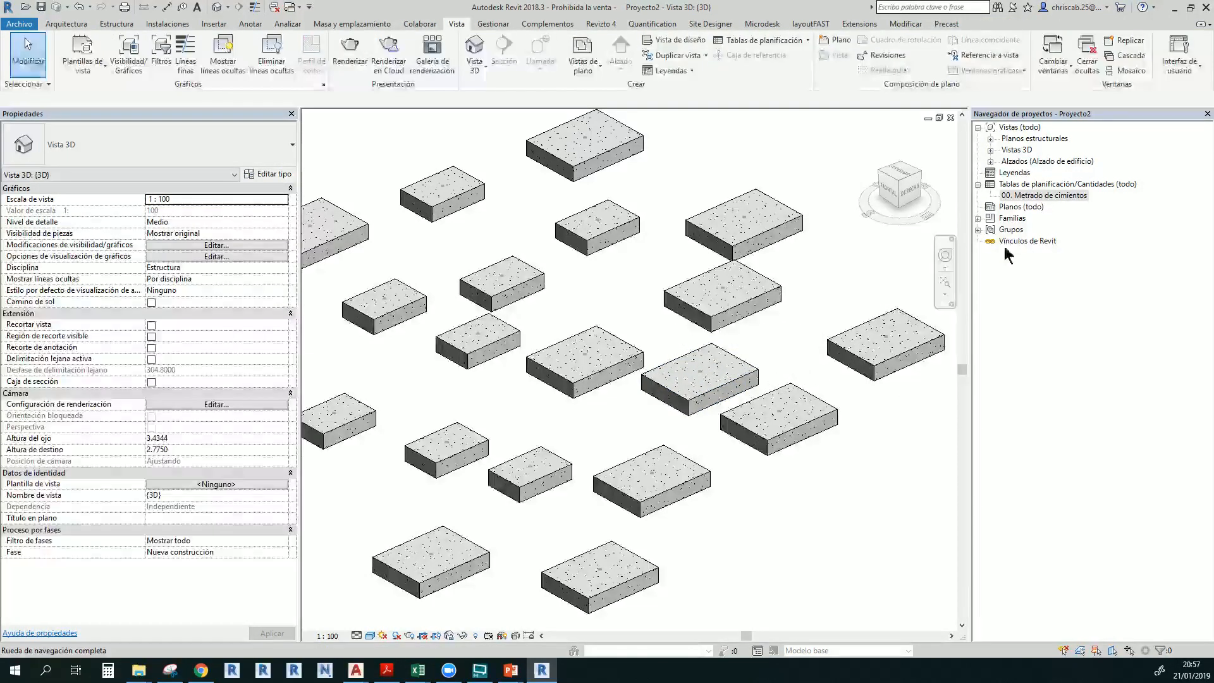
Edit the fields of the "00. Metrado de cimientos" schedule and move Nivel to first place, ahead of Tipo
double_click(1031, 196)
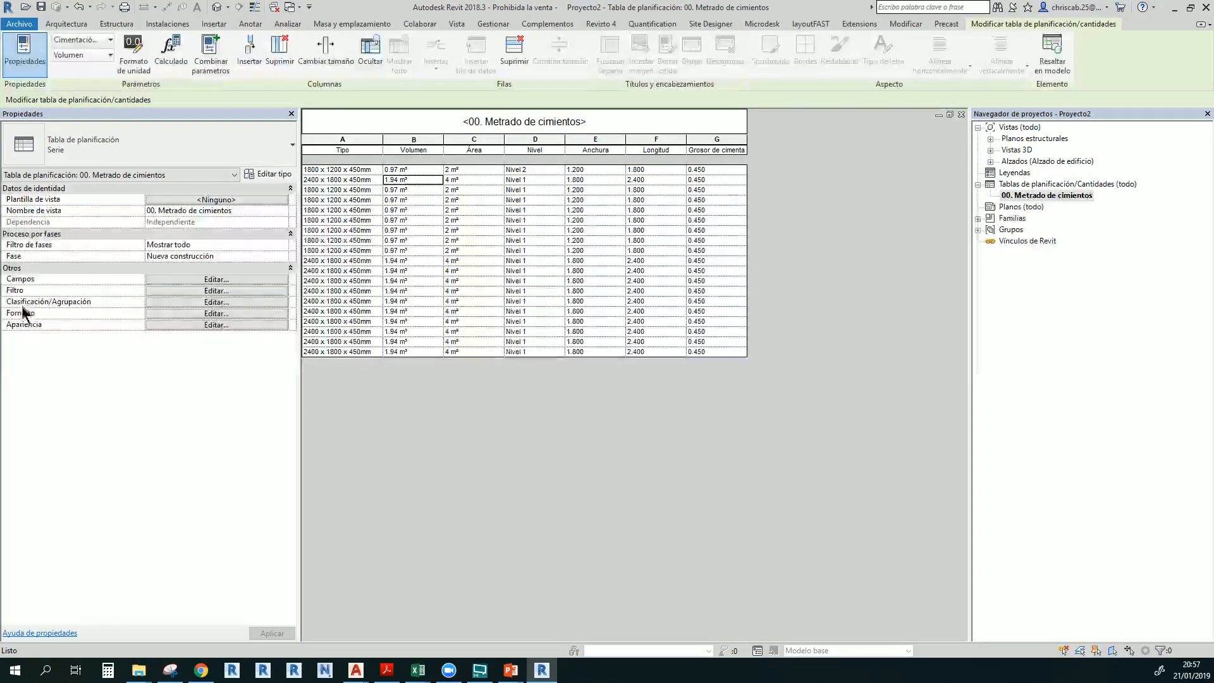
click(196, 279)
click(730, 129)
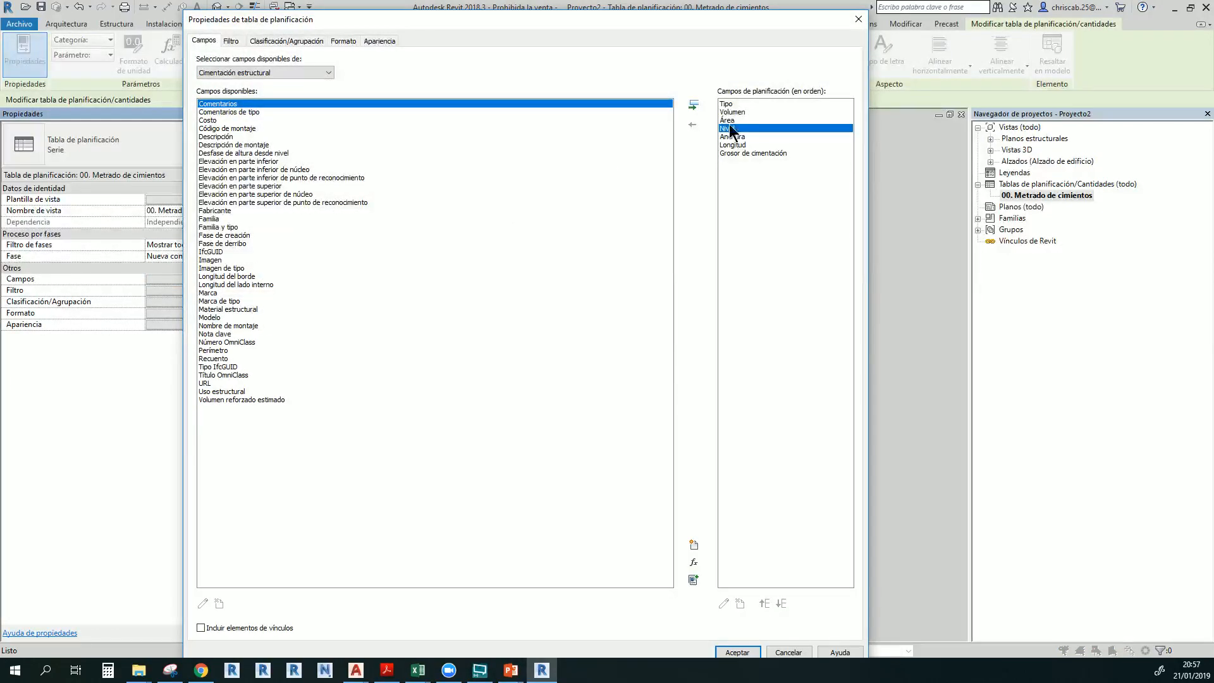
click(765, 604)
click(765, 604)
click(765, 604)
Move Volumen to the end of the scheduled fields and Área below Grosor de cimentación, directly before Volumen
click(733, 120)
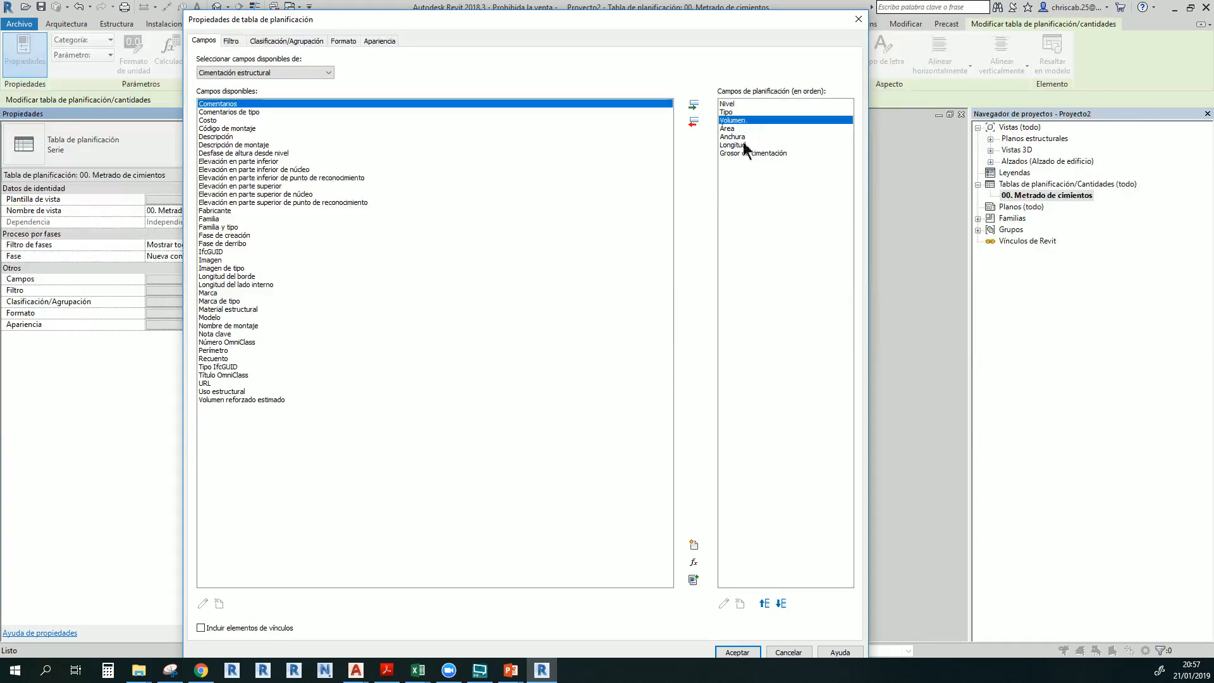
click(781, 603)
click(781, 604)
click(781, 604)
click(781, 604)
click(738, 120)
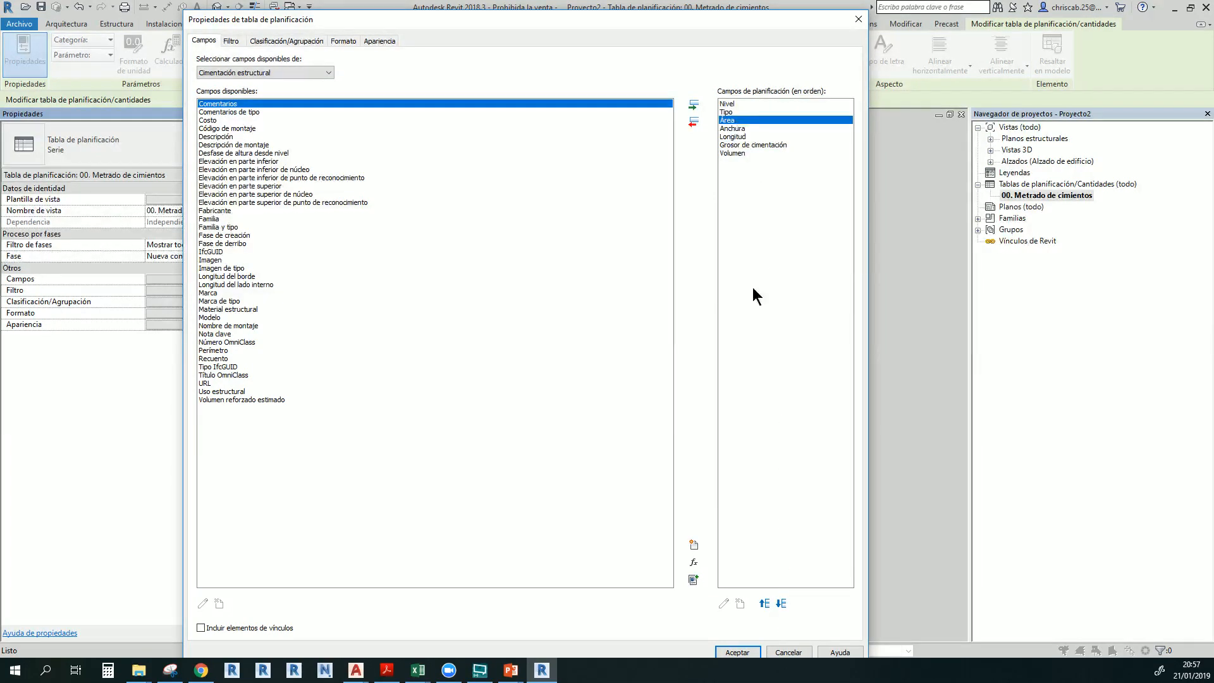
click(783, 603)
click(782, 603)
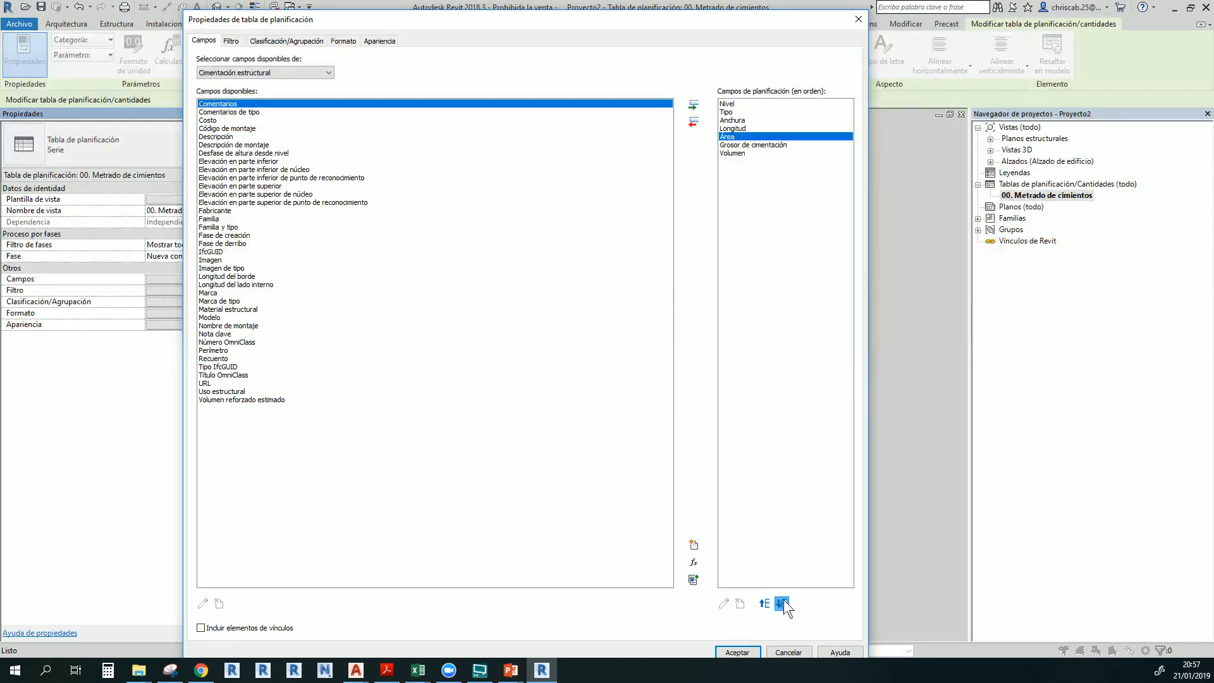
click(782, 604)
Sort the schedule by Tipo with a "Título, recuento y totales" footer, enable Totales generales and turn off Detallar cada ejemplar
click(287, 41)
click(284, 61)
click(284, 90)
click(279, 78)
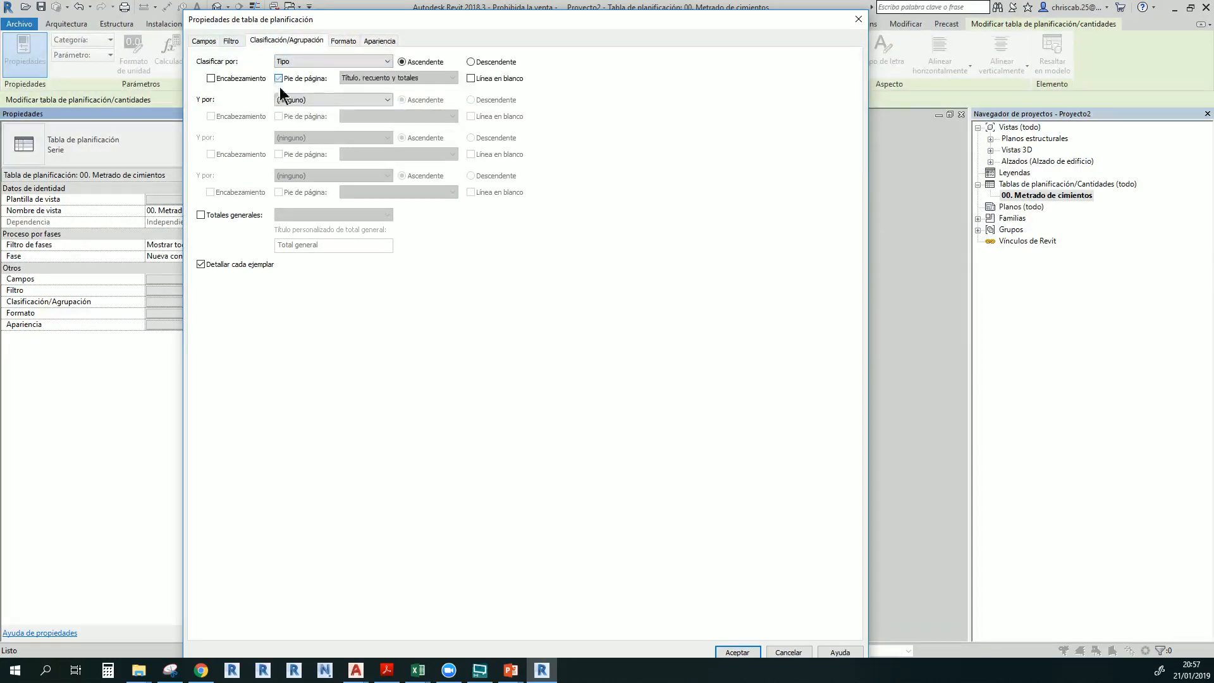
click(201, 214)
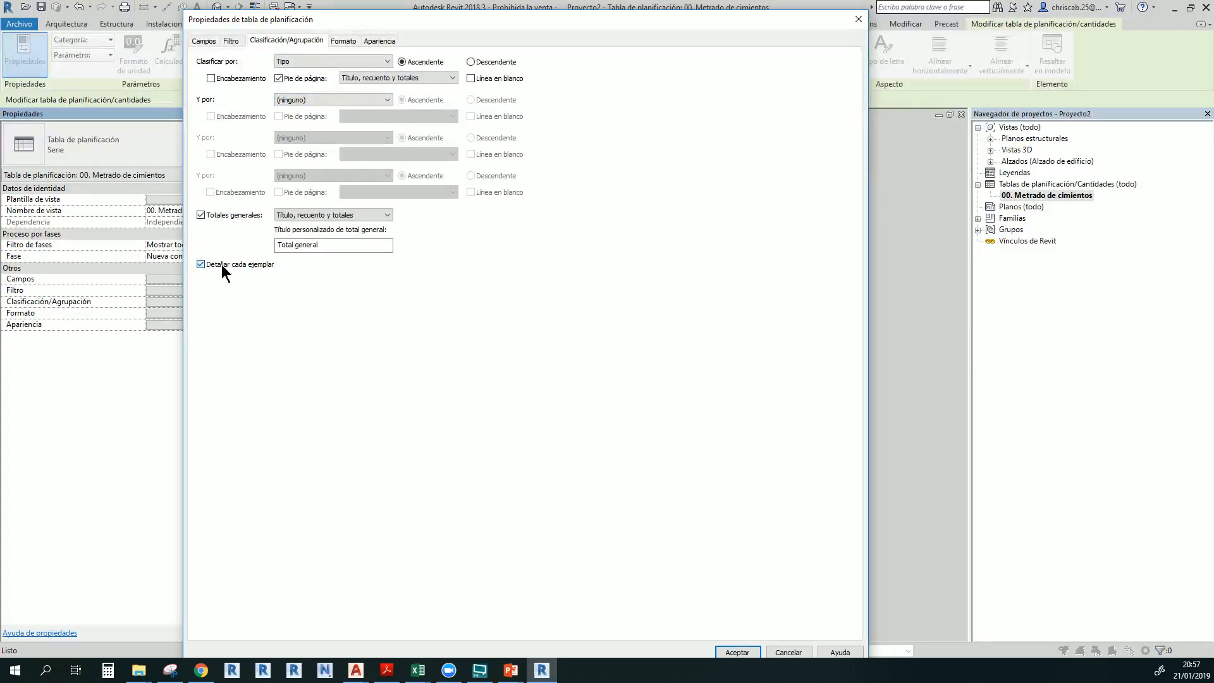
Set the Volumen field's format to Calcular totales and apply the schedule properties
click(342, 41)
click(213, 119)
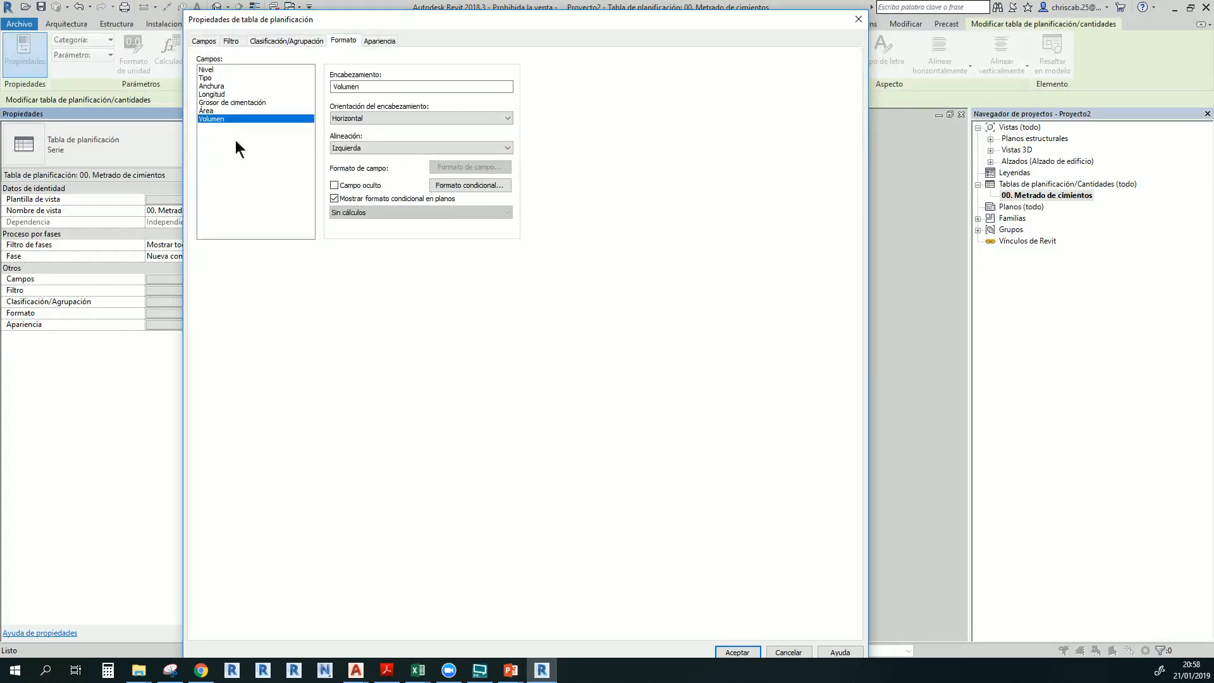
click(360, 212)
click(358, 234)
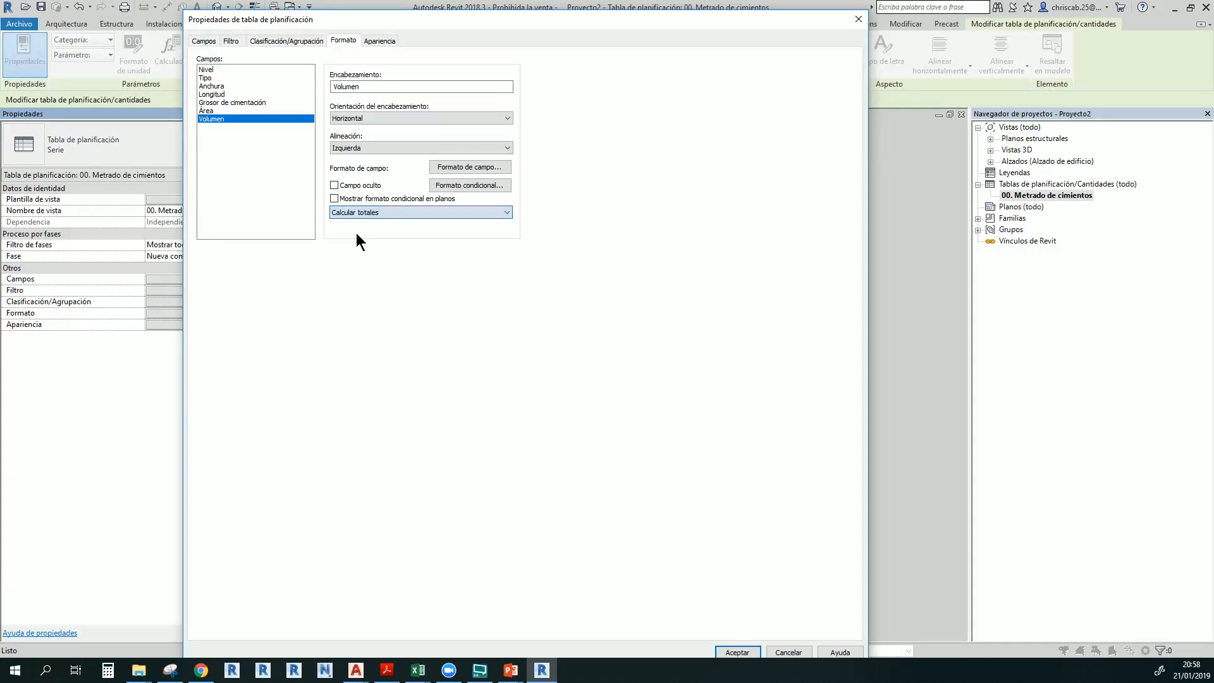
click(740, 652)
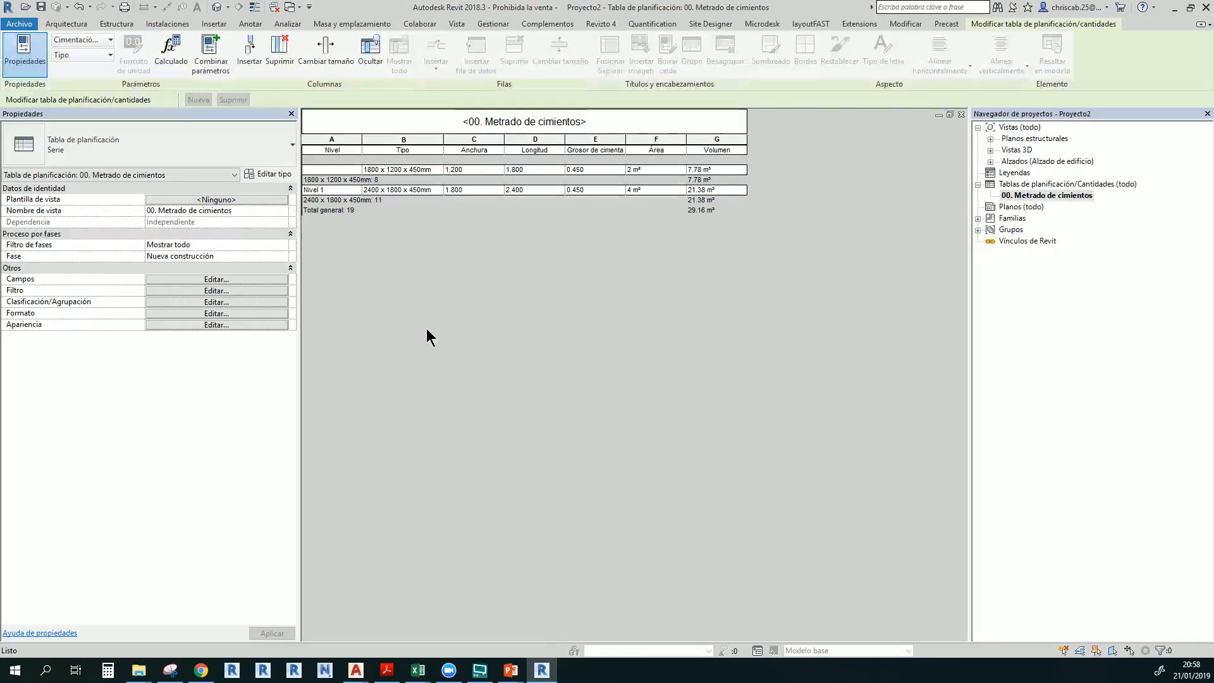
Change the schedule's sorting to group first by Nivel and second by Tipo
click(257, 302)
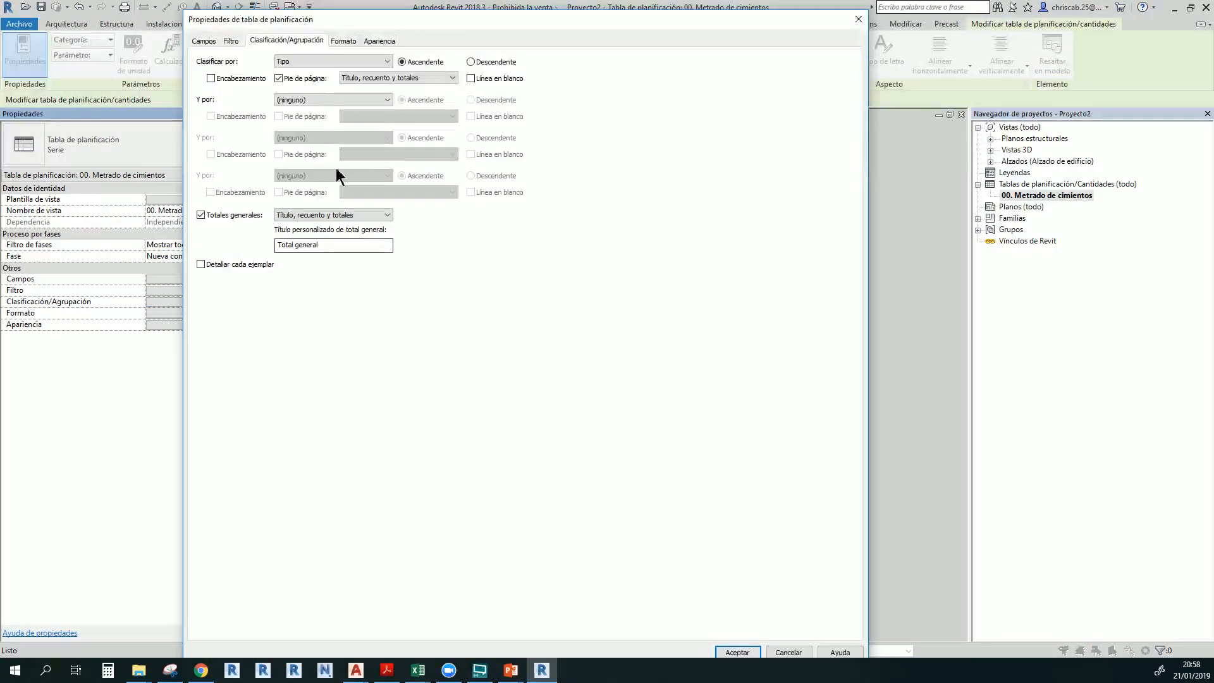
click(313, 62)
click(312, 80)
click(302, 100)
click(301, 128)
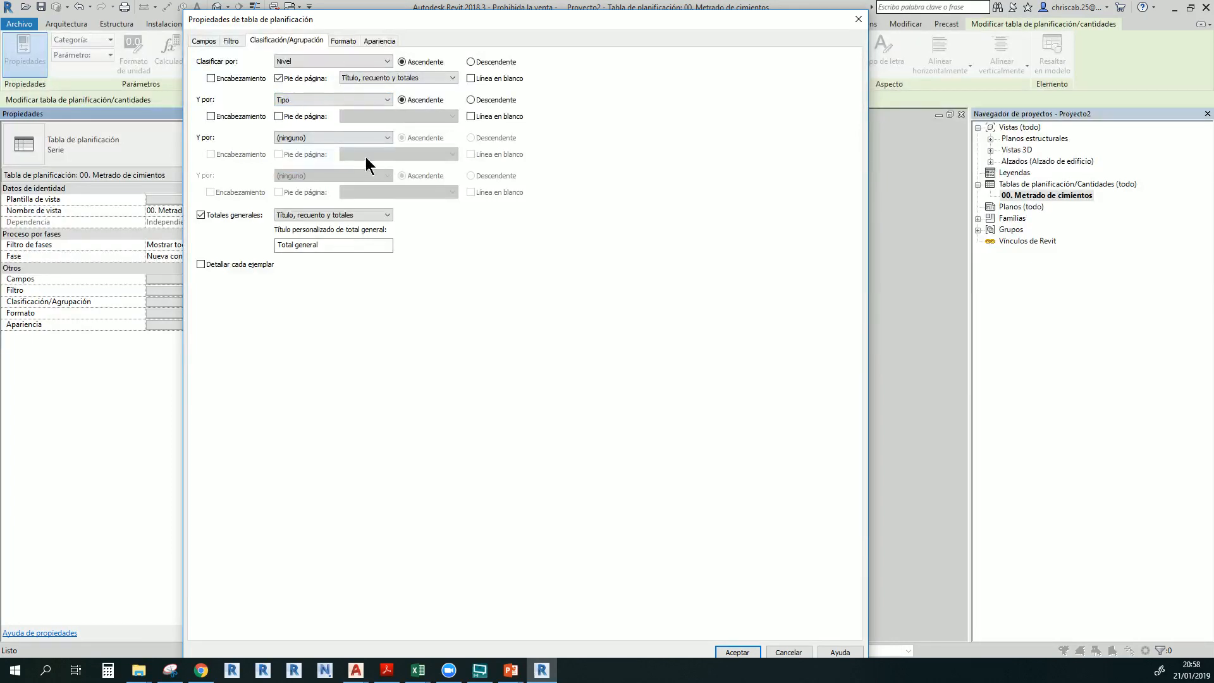
Add the Recuento field to the schedule between Grosor de cimentación and Área, and apply the changes
click(203, 41)
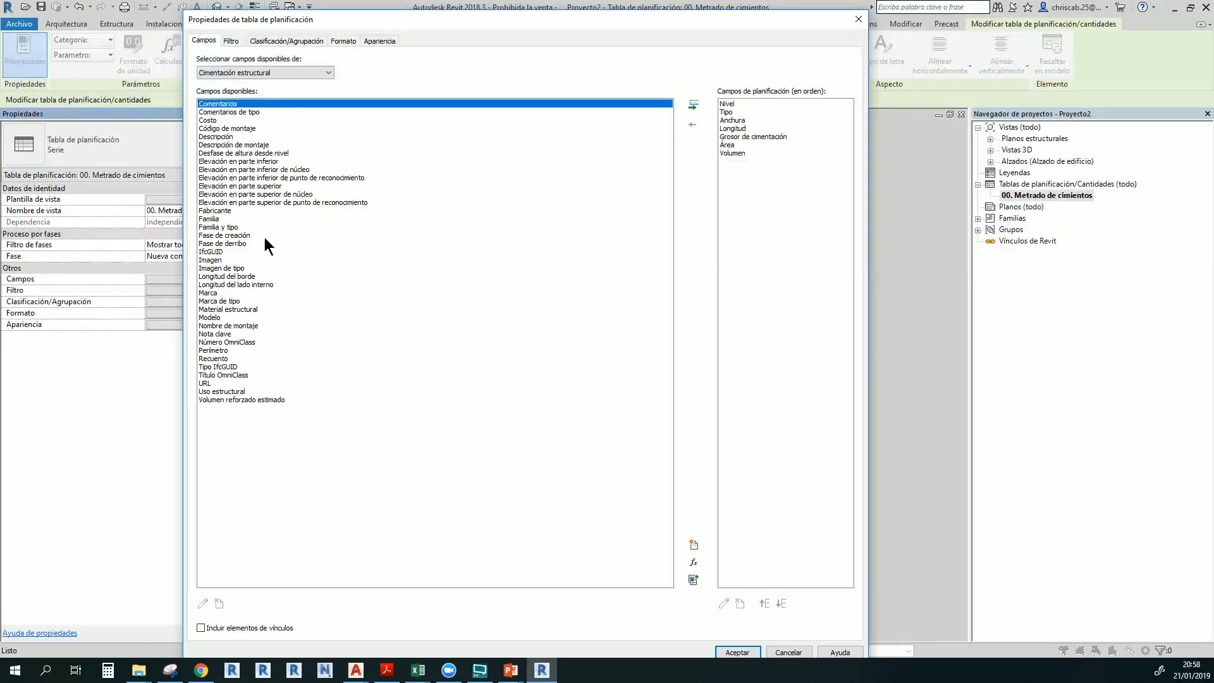
double_click(227, 359)
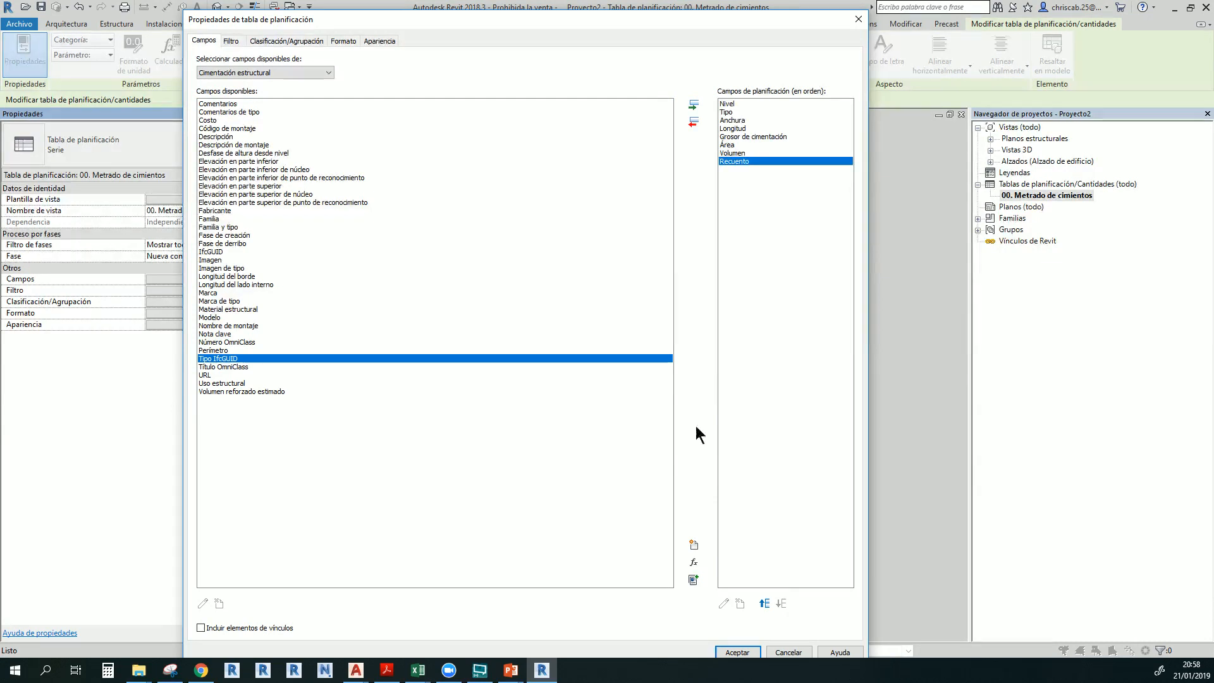
click(765, 603)
click(765, 604)
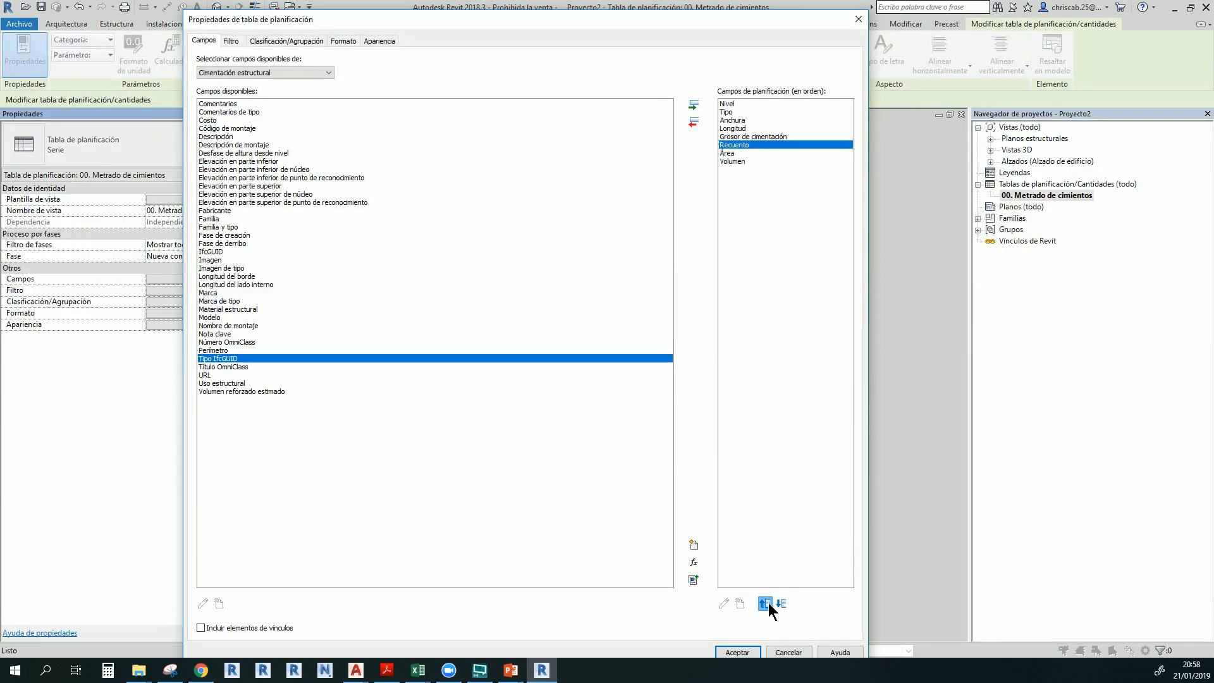
click(737, 652)
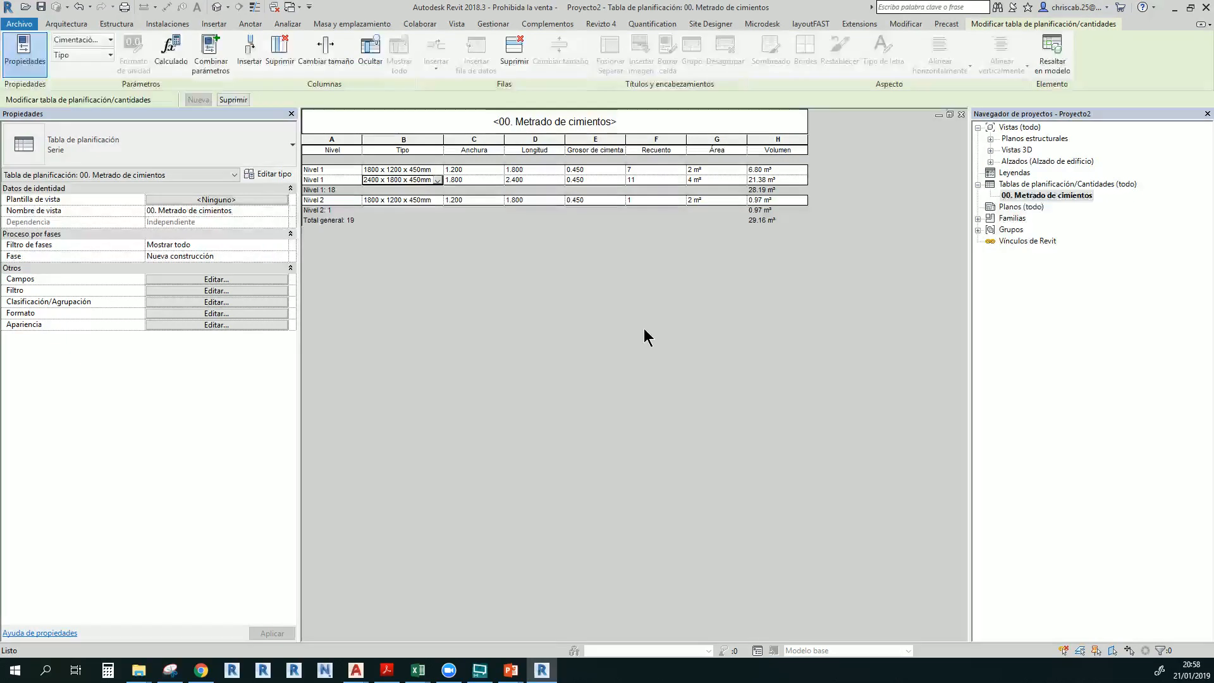
Open the 3D view and examine the modelled footings from above, below and the sides
click(766, 141)
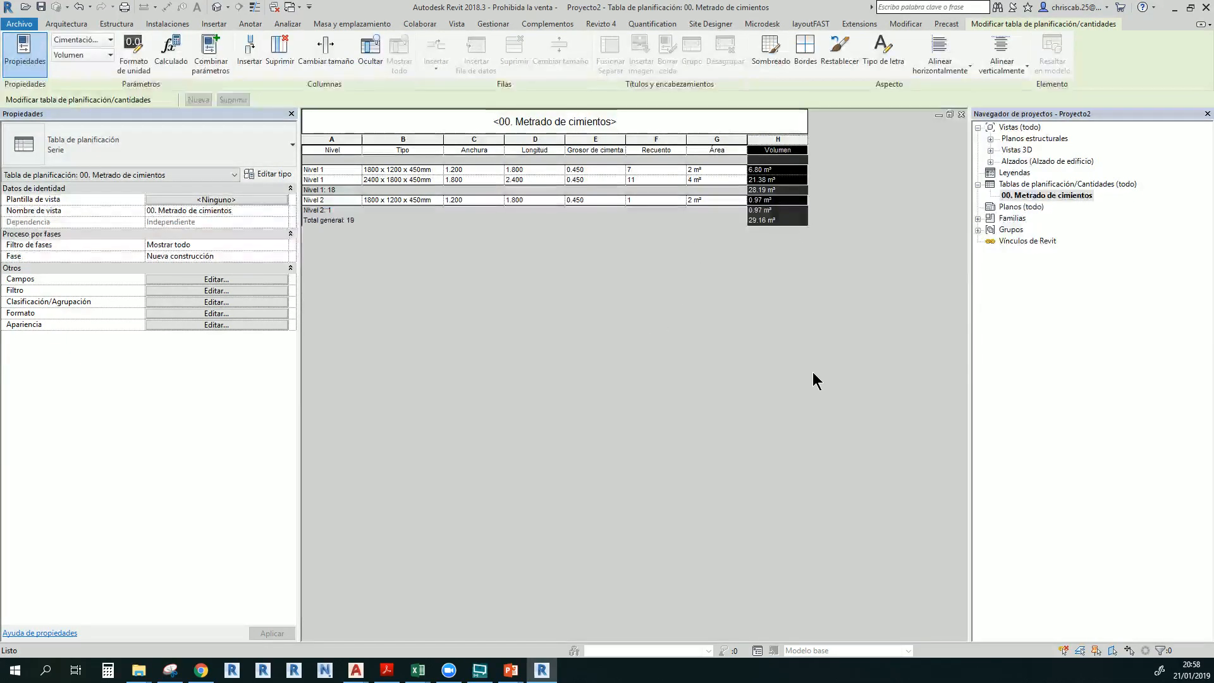
click(216, 7)
scroll(506, 408, down, 2)
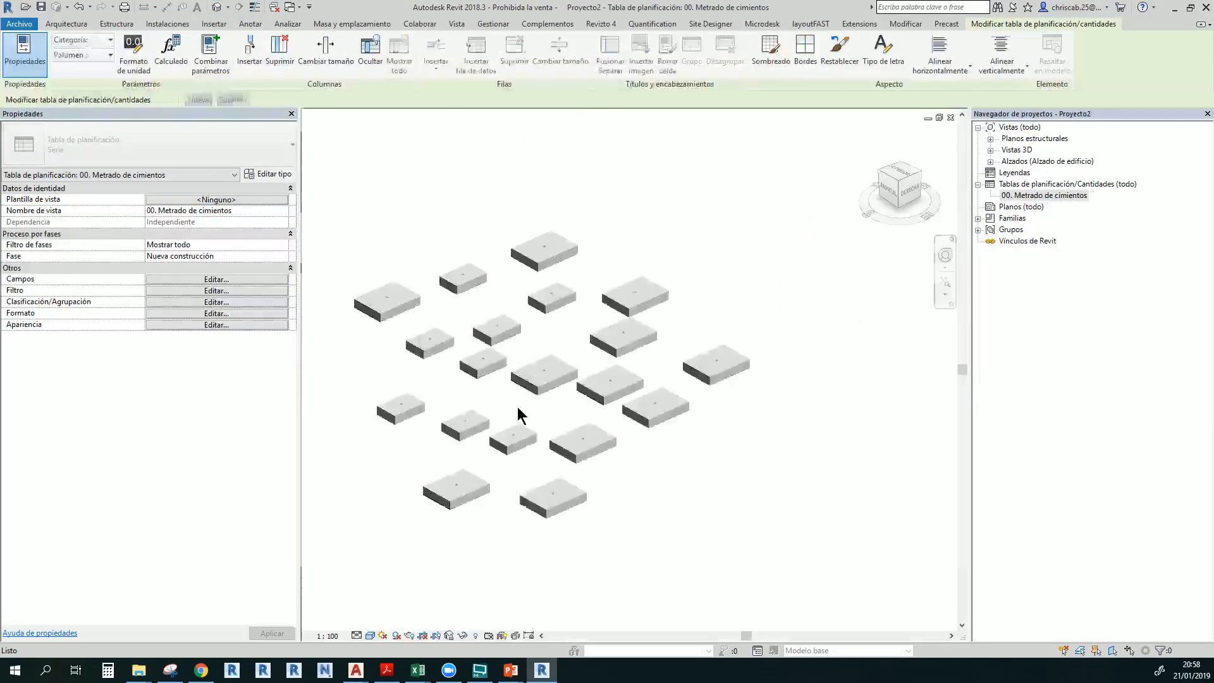
shift+middle_drag(520, 428, 685, 416)
click(578, 490)
shift+middle_drag(585, 505, 496, 345)
scroll(525, 338, up, 2)
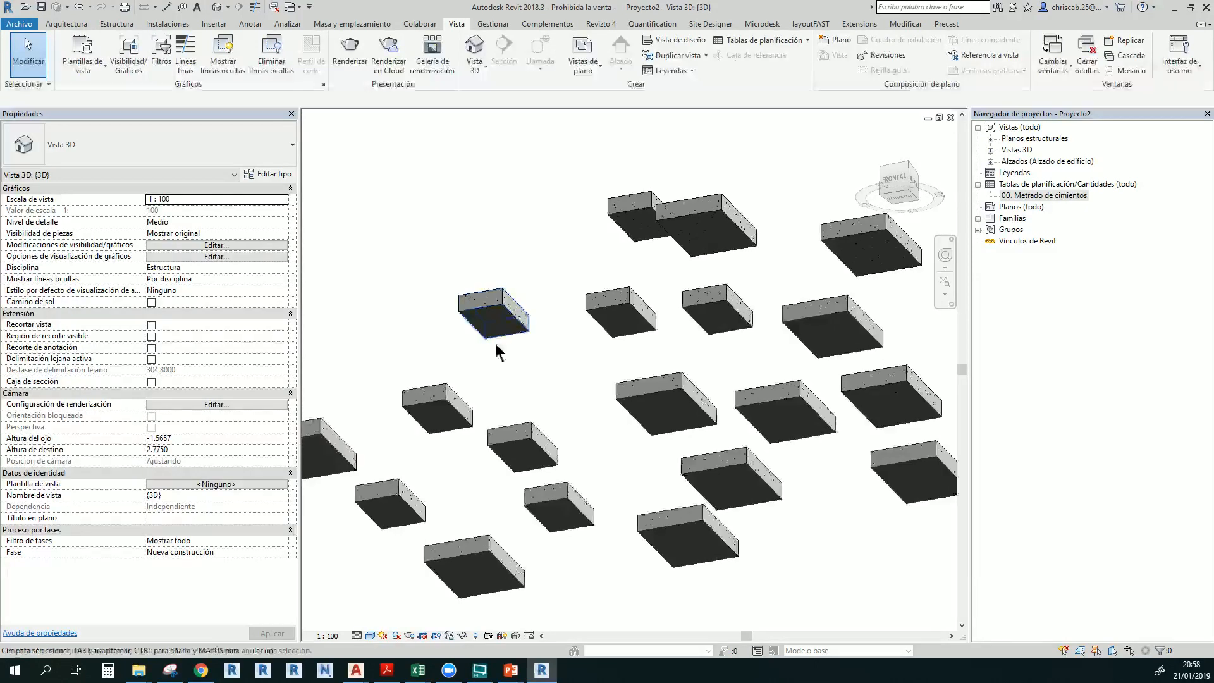
shift+middle_drag(531, 386, 548, 501)
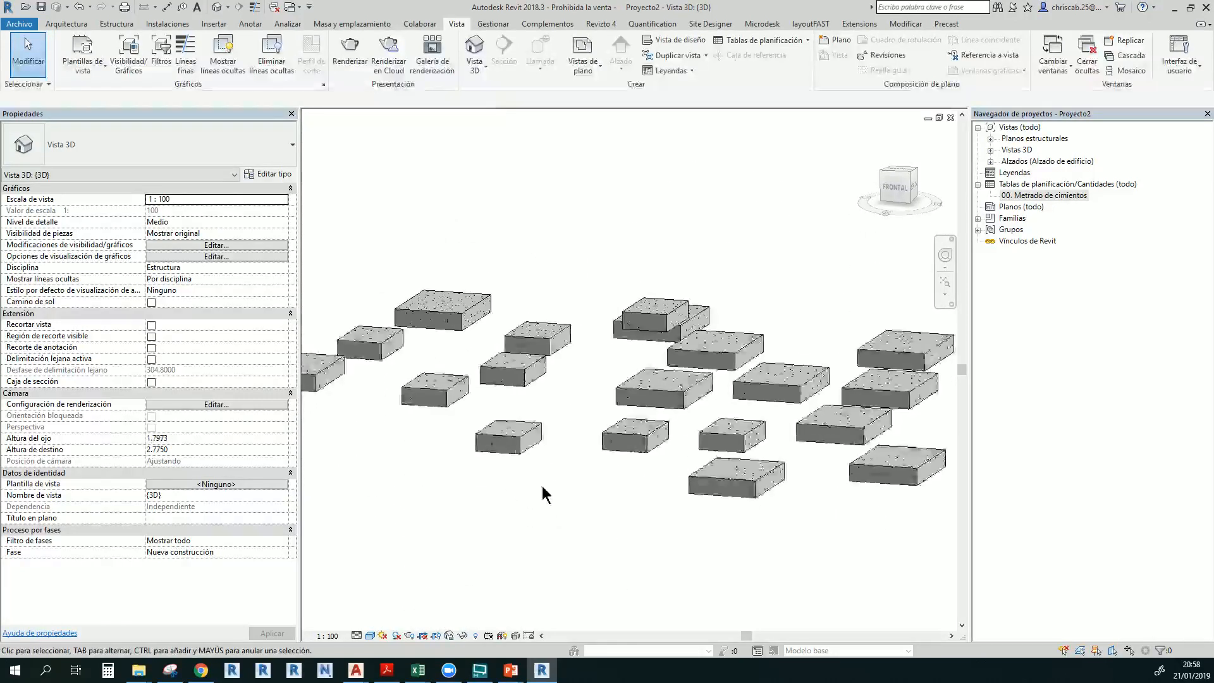
scroll(534, 447, up, 5)
shift+middle_drag(562, 449, 737, 301)
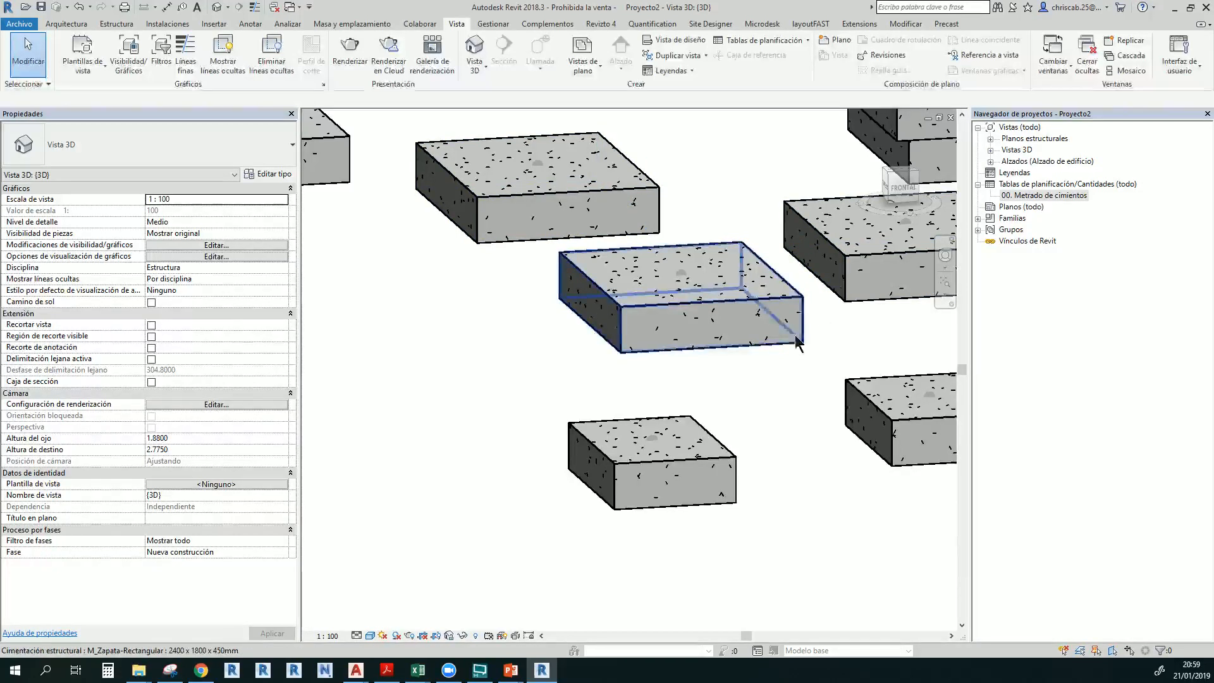
scroll(609, 430, down, 2)
shift+middle_drag(625, 397, 752, 458)
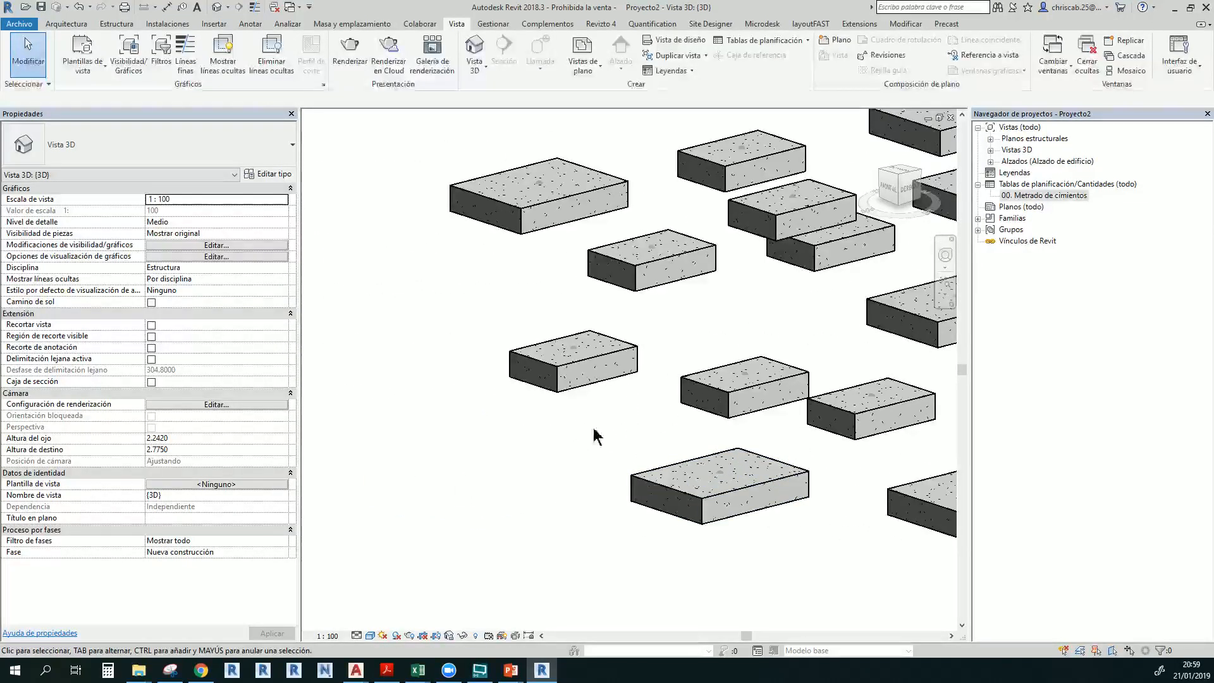
middle_drag(597, 432, 517, 452)
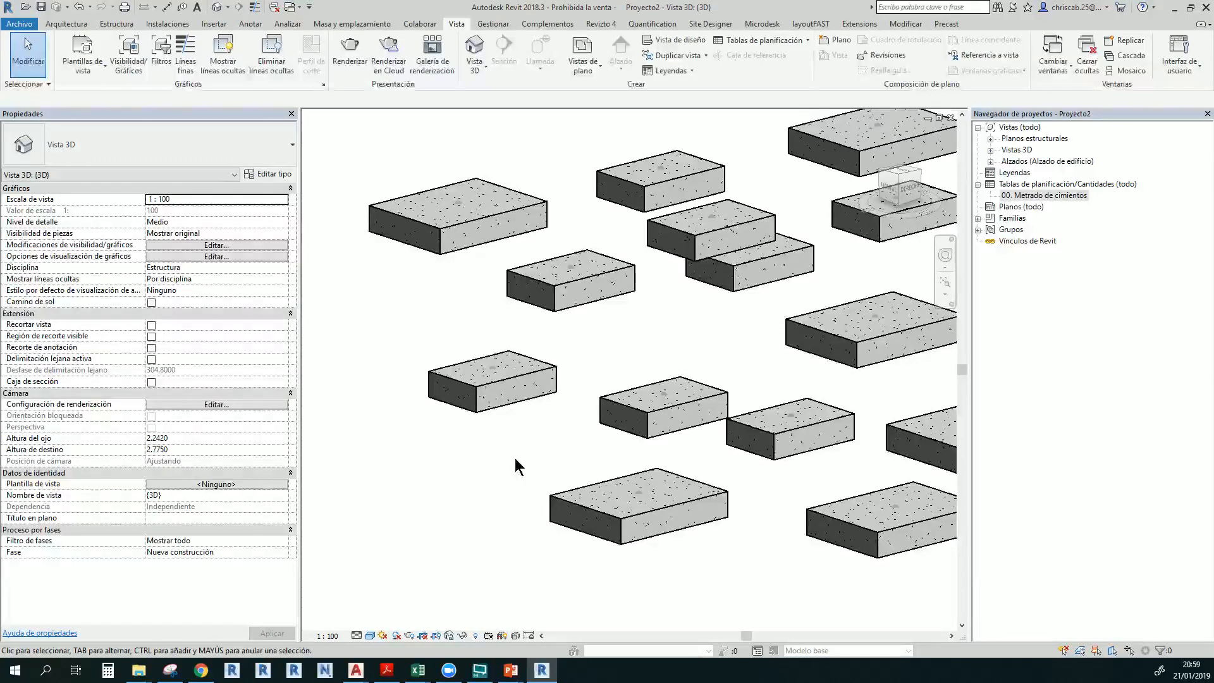
middle_drag(515, 463, 466, 467)
Open the family of a 1800 x 1200 x 450mm rectangular footing for editing
click(440, 407)
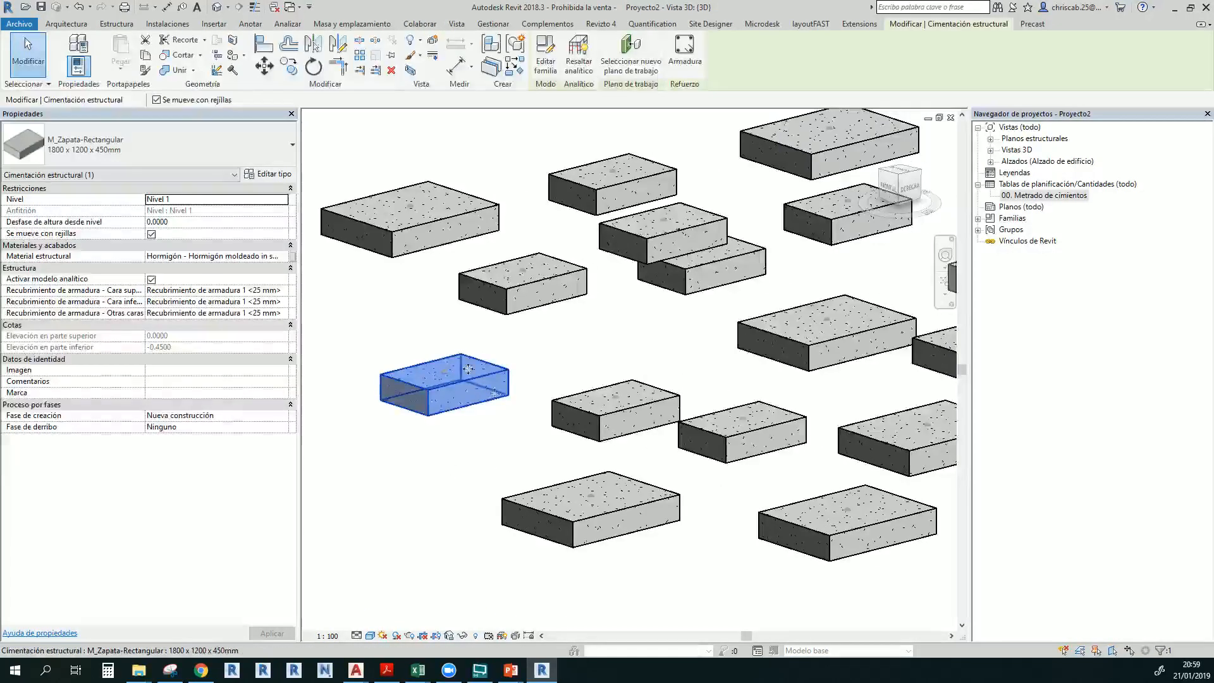
click(542, 71)
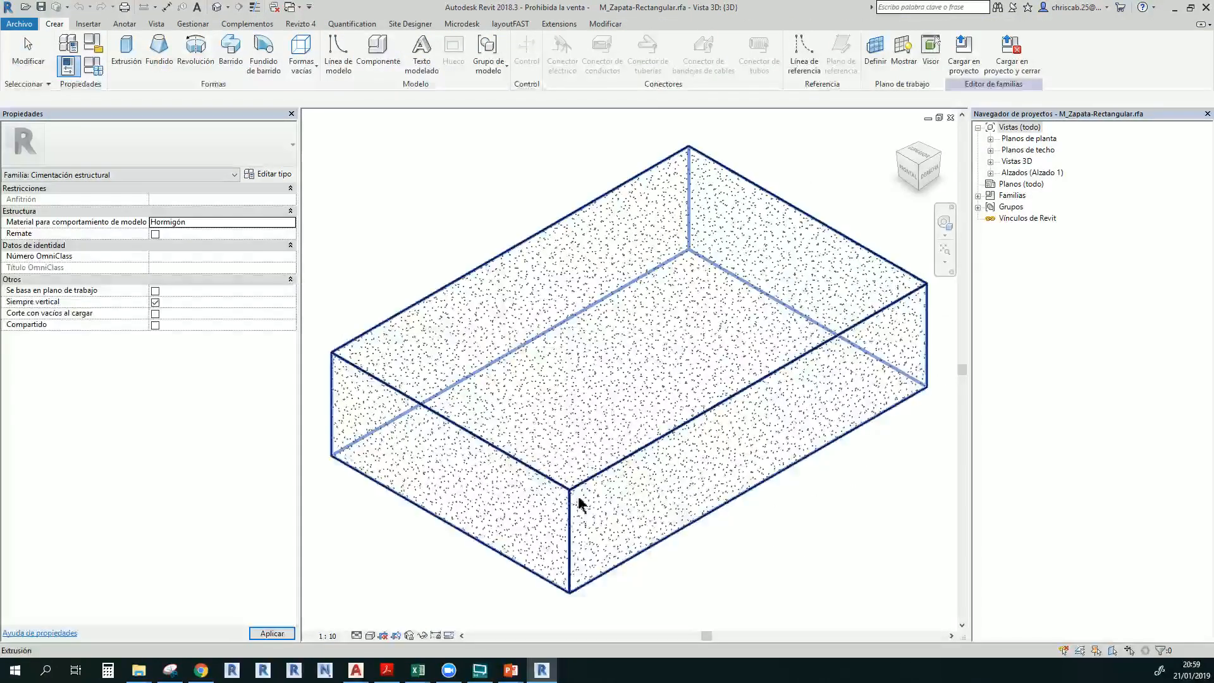
mouse_move(627, 567)
shift+middle_down()
mouse_move(639, 468)
mouse_move(523, 537)
mouse_move(784, 539)
mouse_move(843, 501)
mouse_move(696, 553)
mouse_move(529, 534)
mouse_move(588, 547)
mouse_move(602, 515)
shift+middle_up()
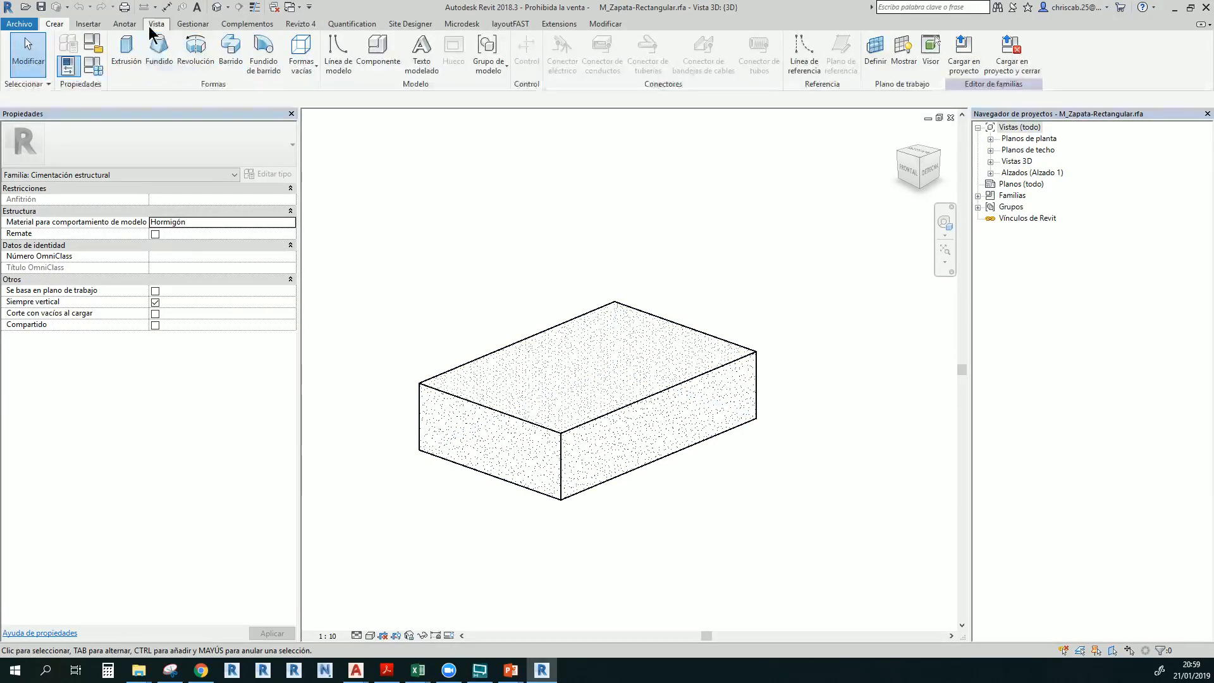
Create a new material in the footing family and name it "Encofrado de Cimentación"
click(192, 27)
click(78, 60)
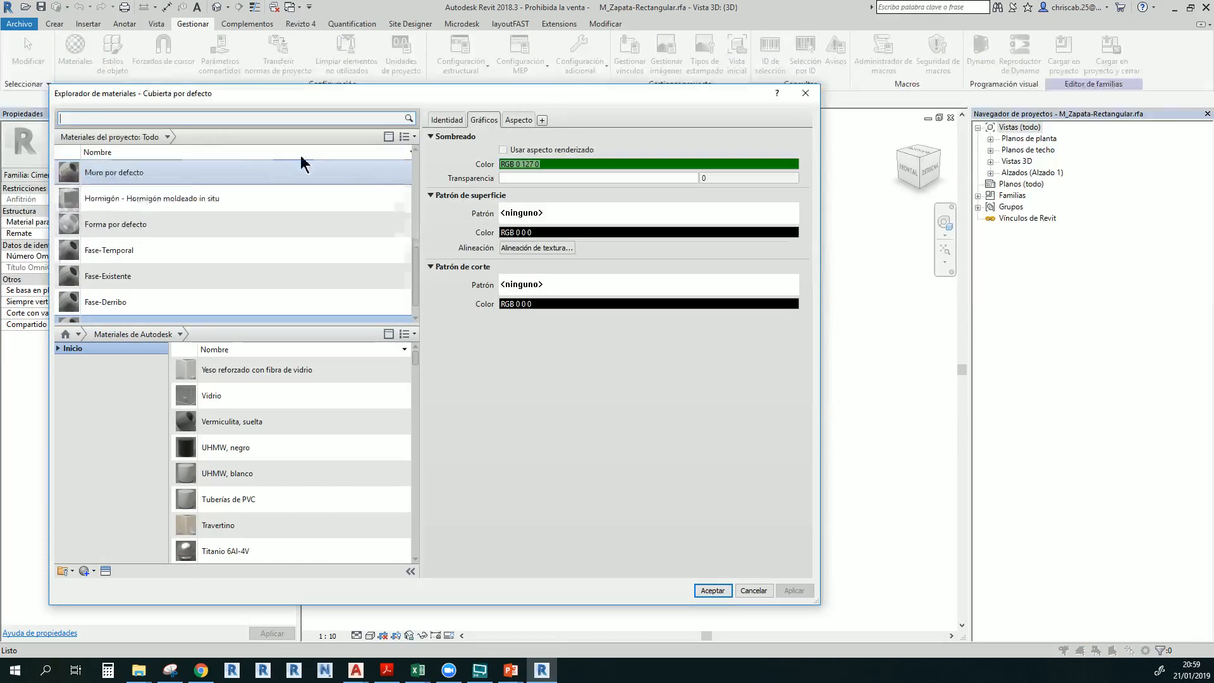
click(85, 573)
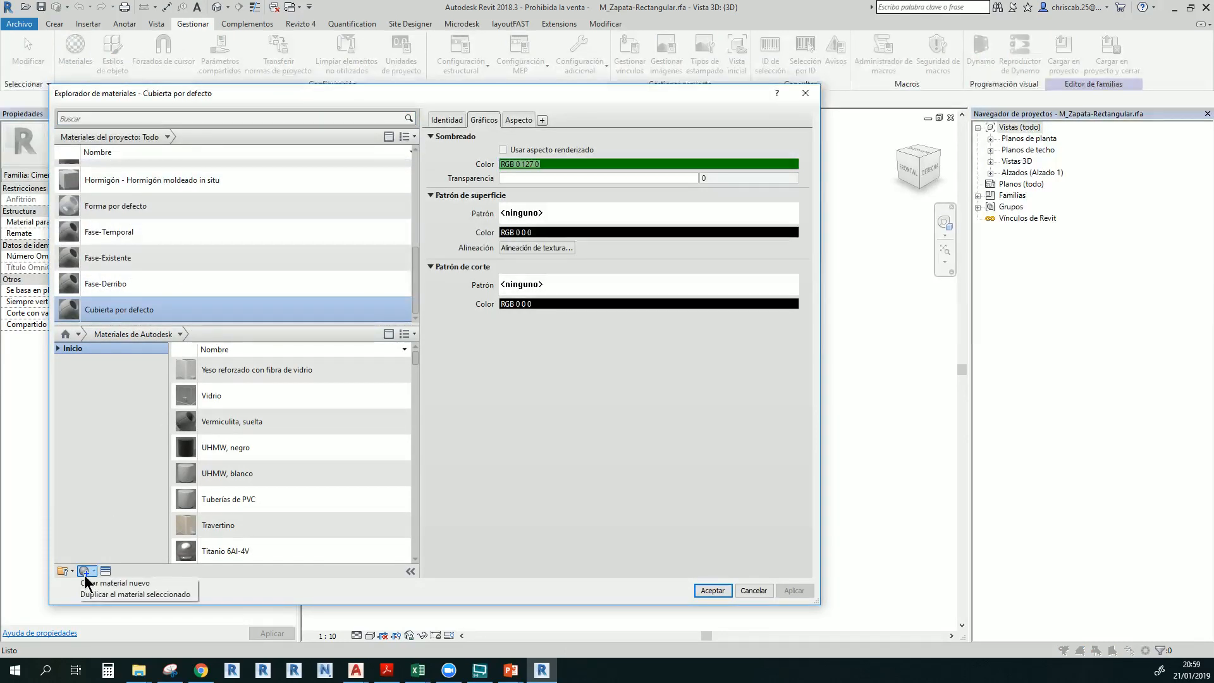
click(106, 582)
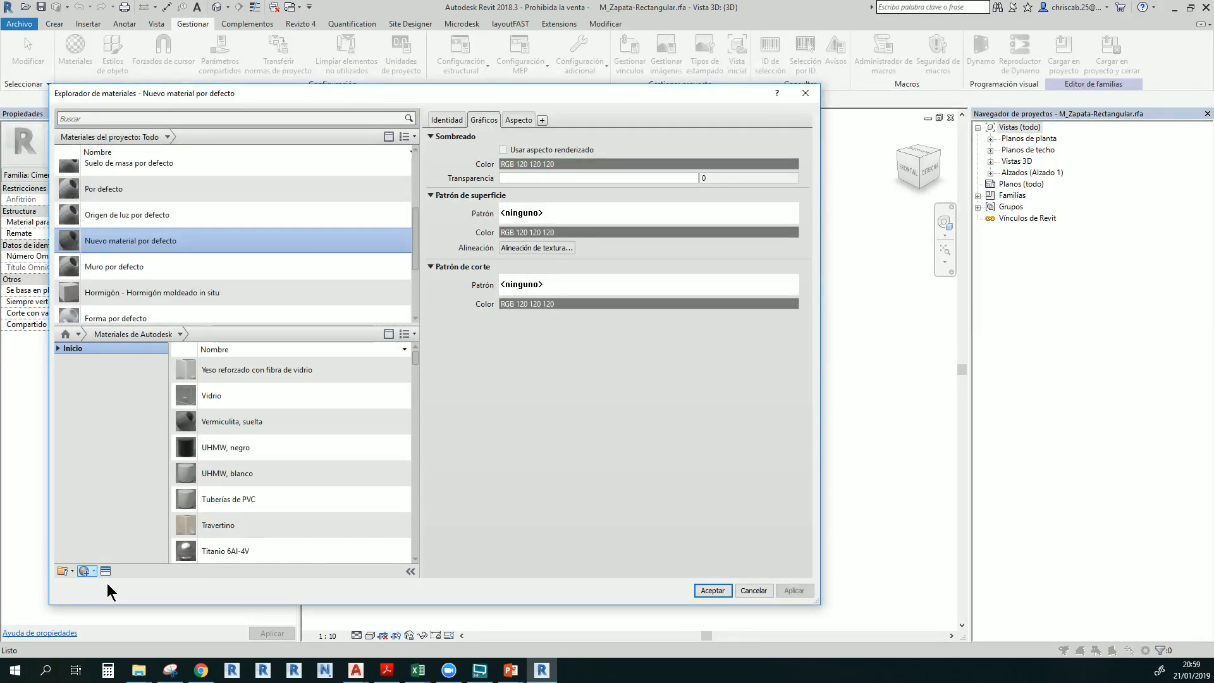
right_click(139, 232)
click(177, 269)
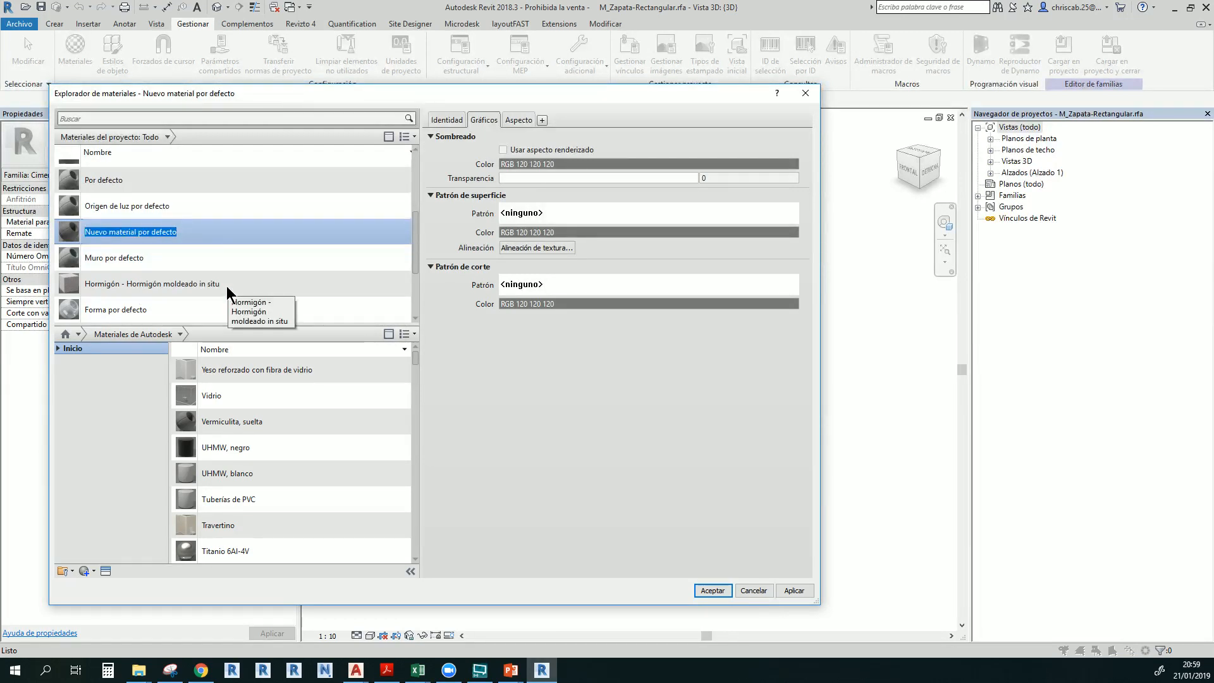
text(Encofrado de Cimenta)
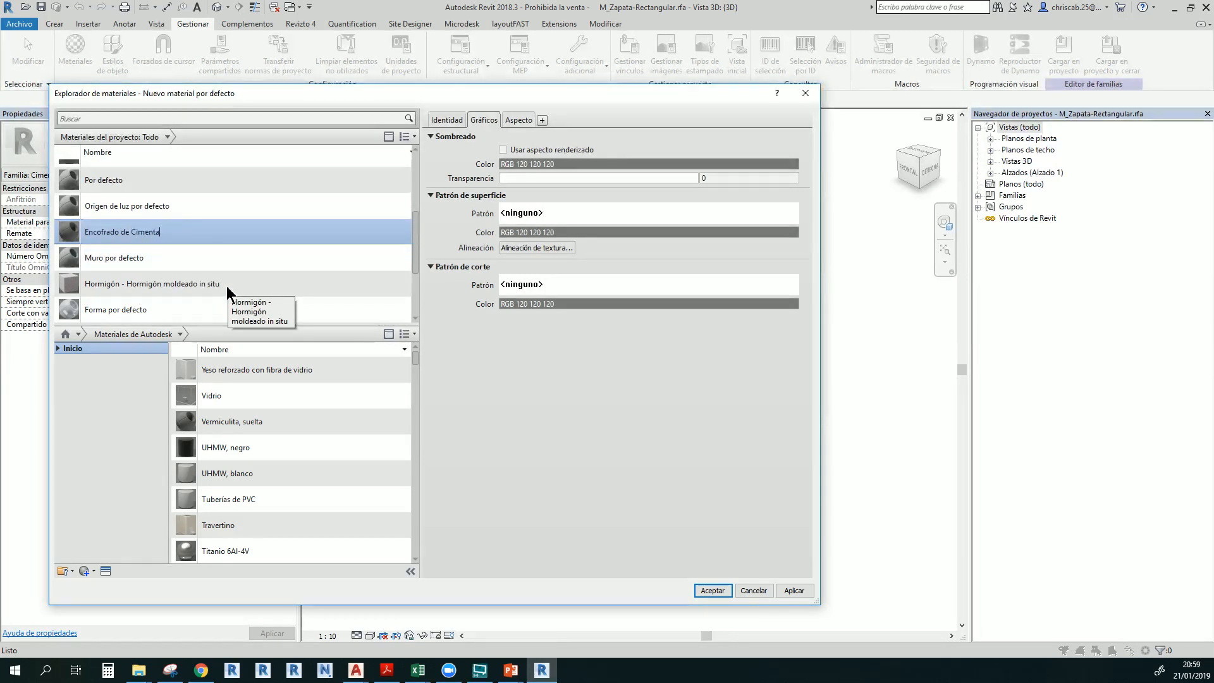
text(ción)
key(Return)
Set the surface pattern colour of Encofrado de Cimentación to pink RGB 255-128-192 and accept the material changes
click(512, 213)
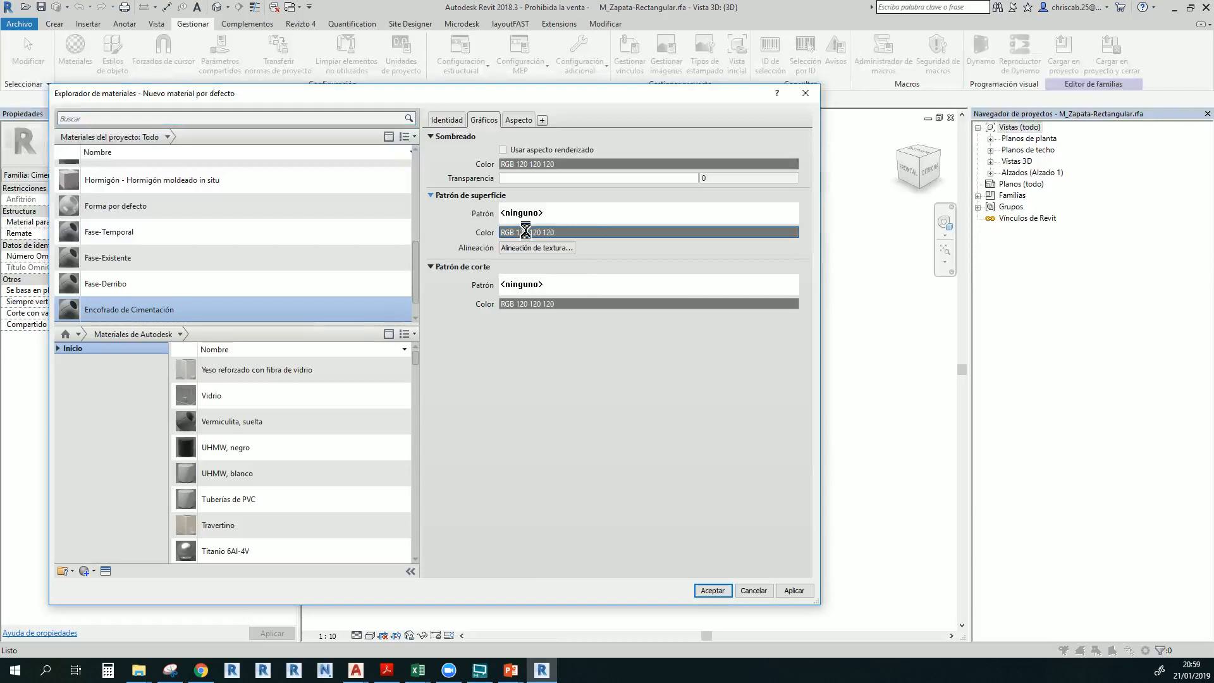
click(523, 231)
click(402, 259)
click(418, 259)
click(404, 259)
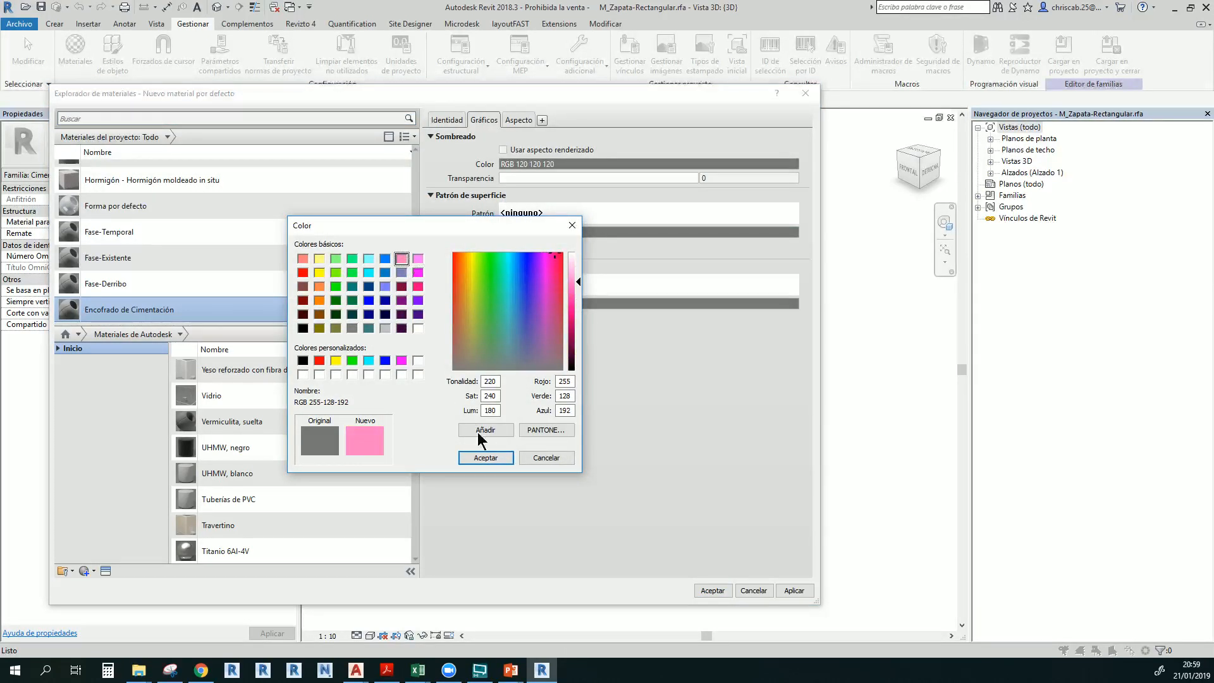
click(490, 465)
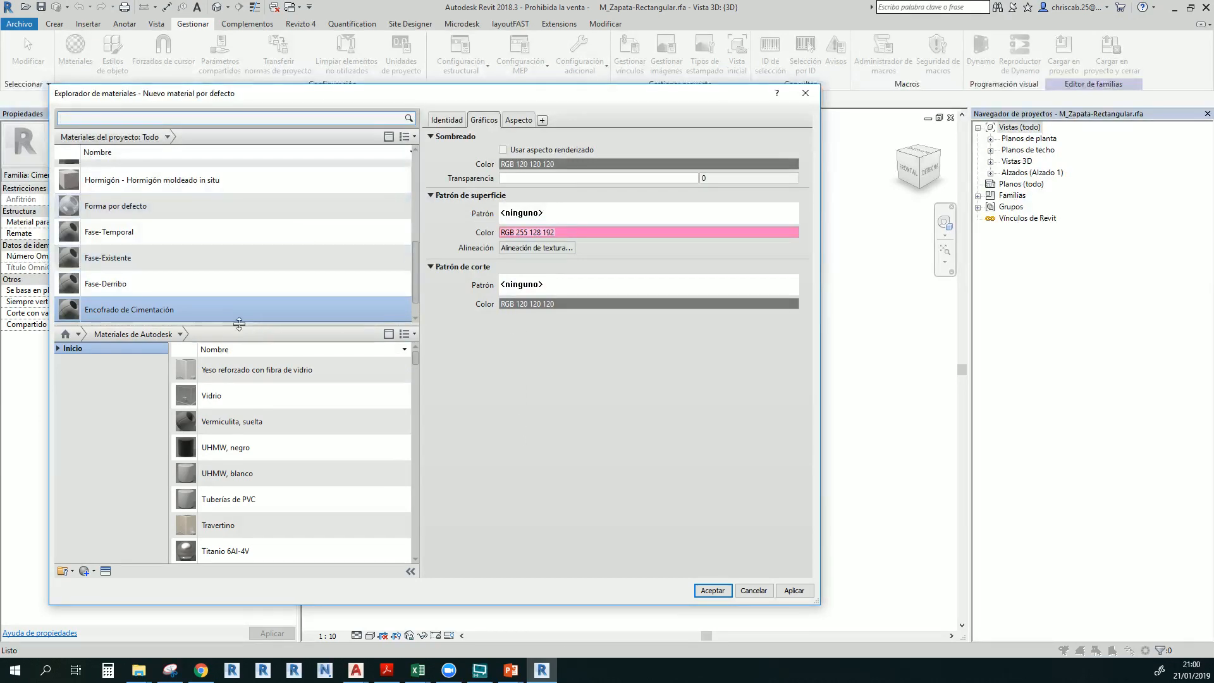
scroll(211, 311, down, 1)
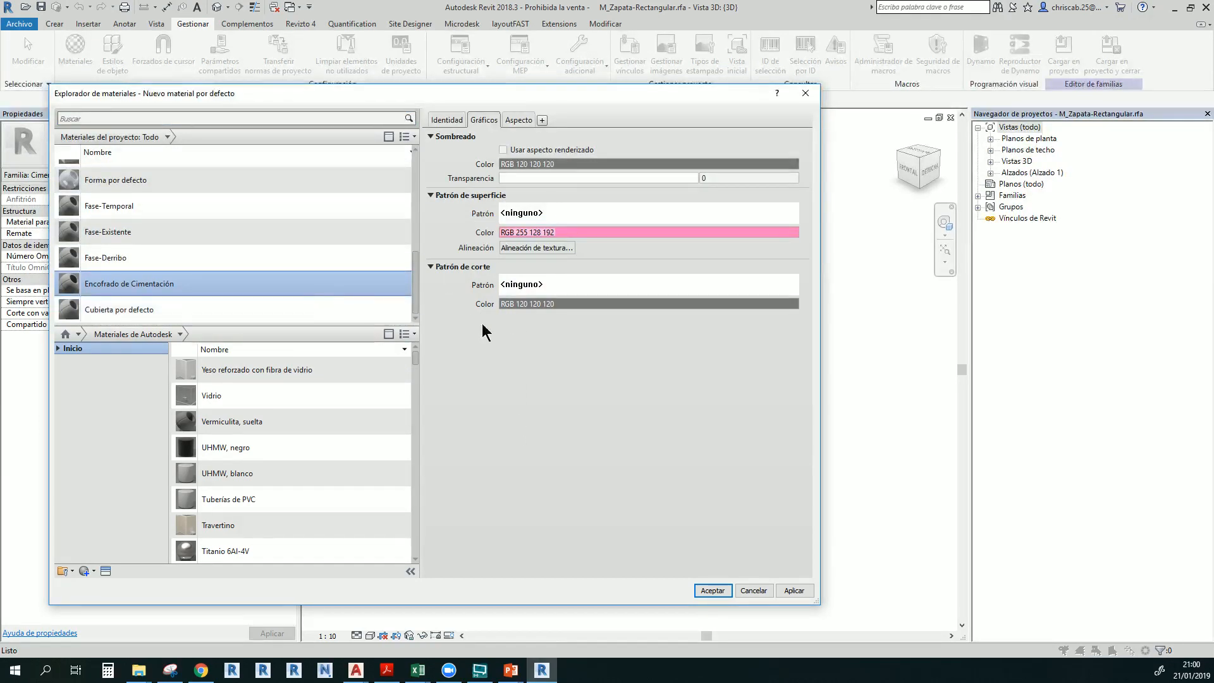
click(711, 590)
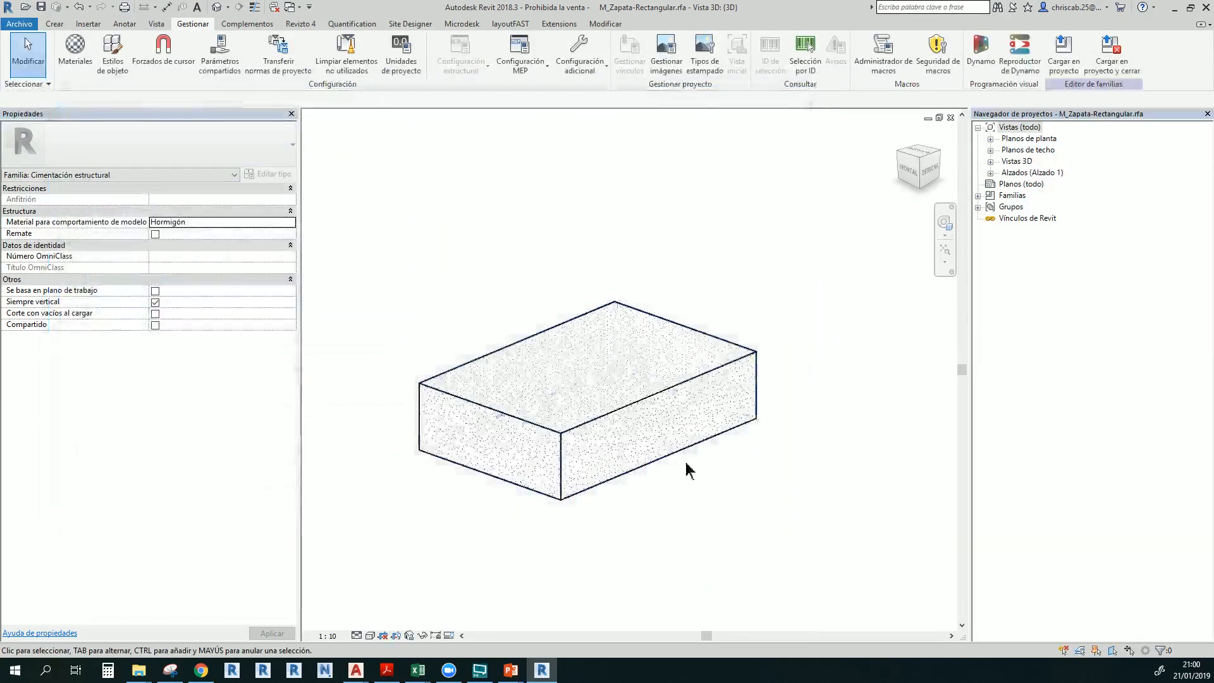
Paint the first side face of the footing with the Encofrado de Cimentación material using the Pintura tool
shift+middle_drag(610, 455, 696, 514)
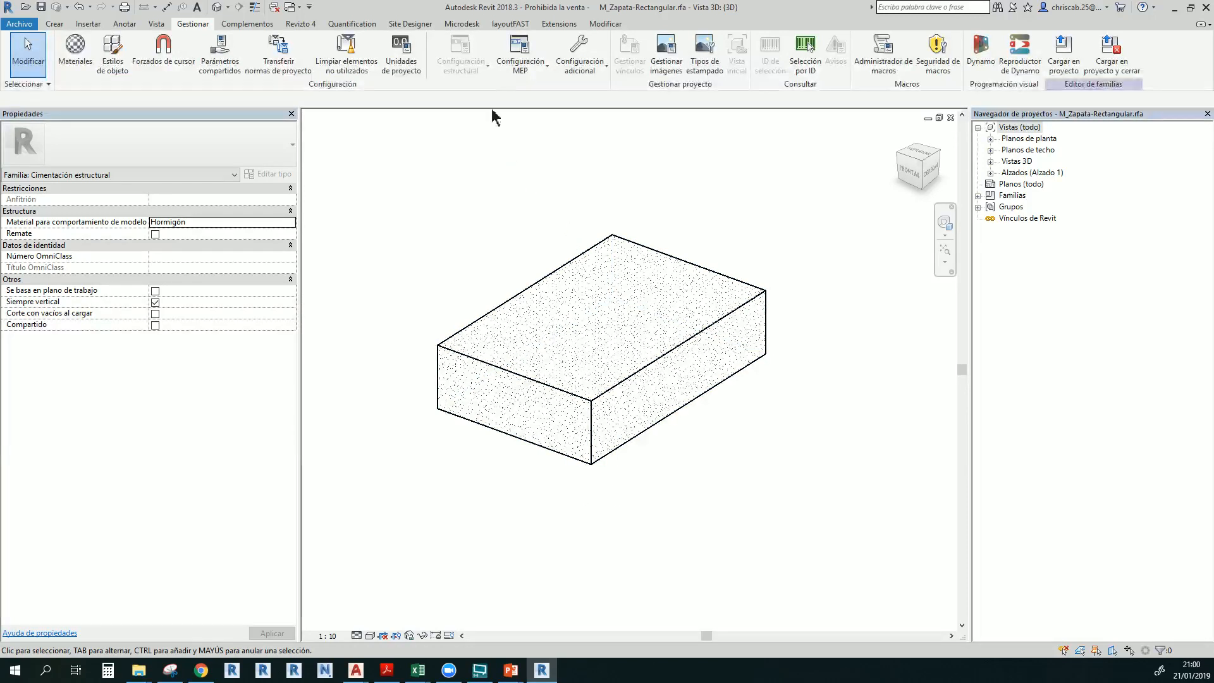
click(605, 24)
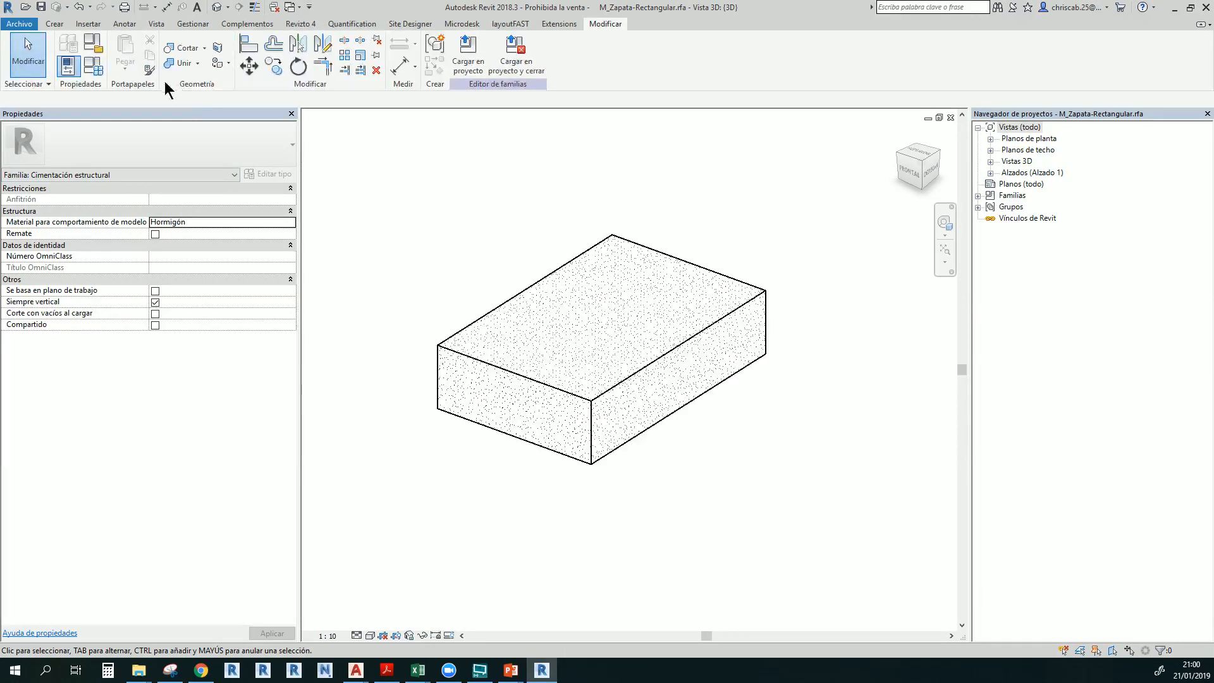
click(227, 64)
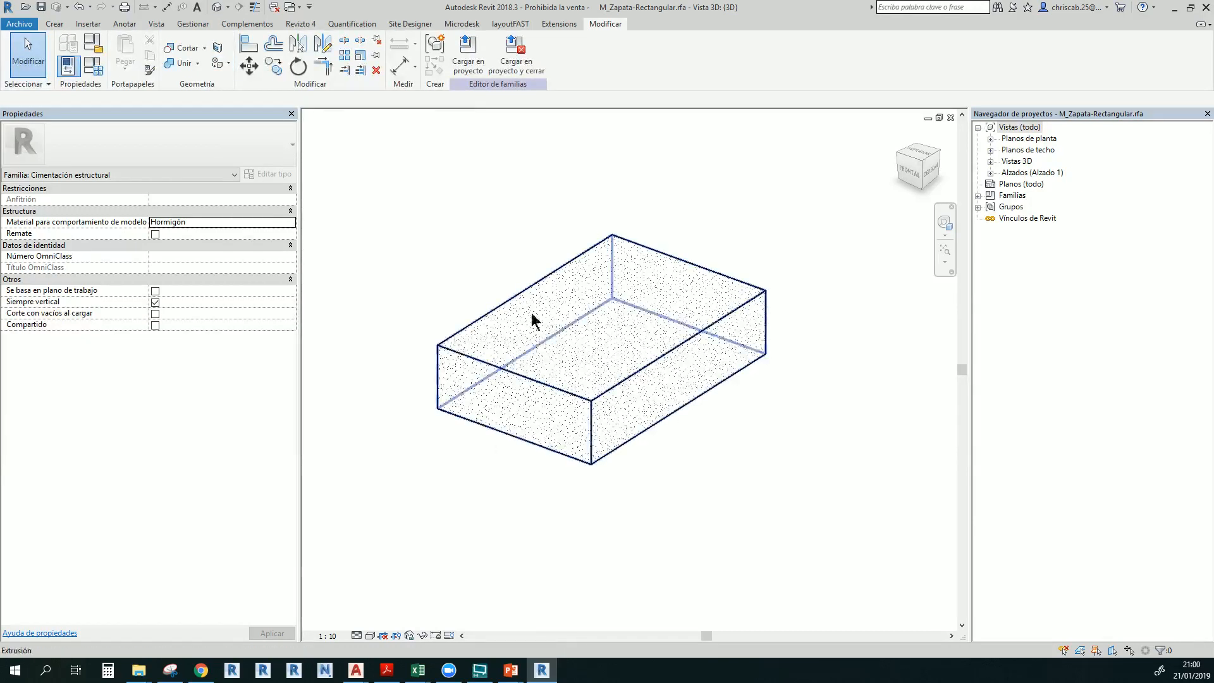
click(230, 63)
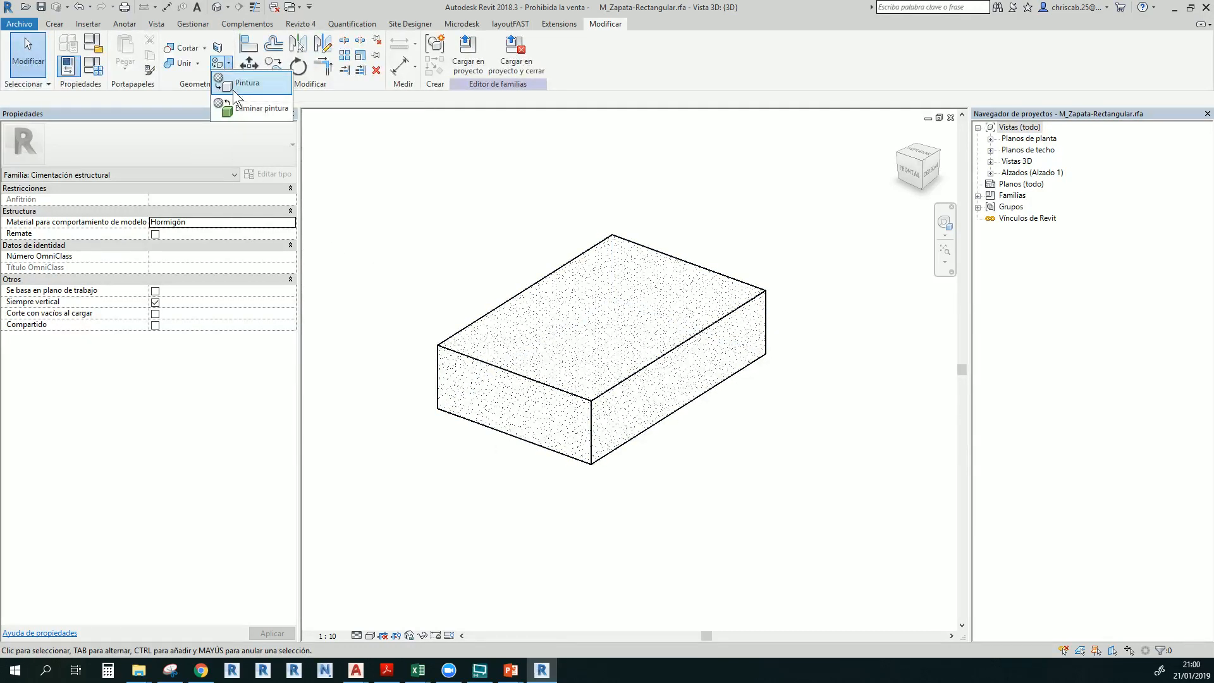
click(233, 90)
drag(751, 127, 784, 180)
click(809, 286)
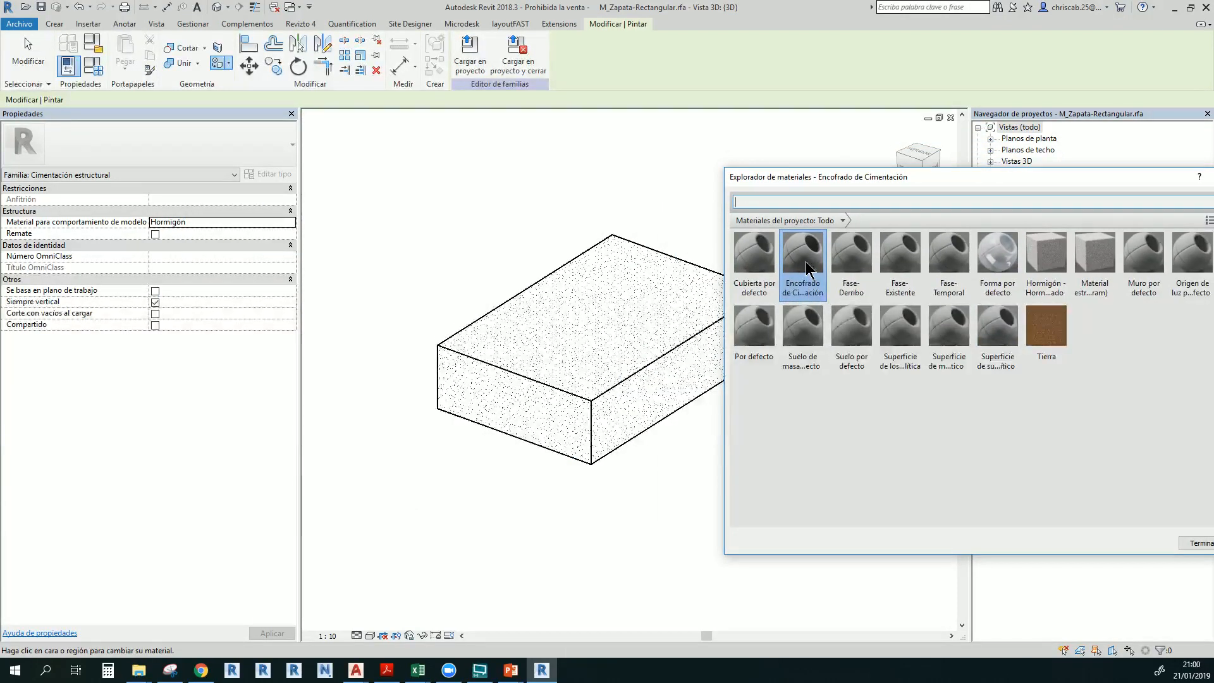
mouse_move(669, 409)
middle_down()
mouse_move(608, 476)
mouse_move(472, 493)
middle_up()
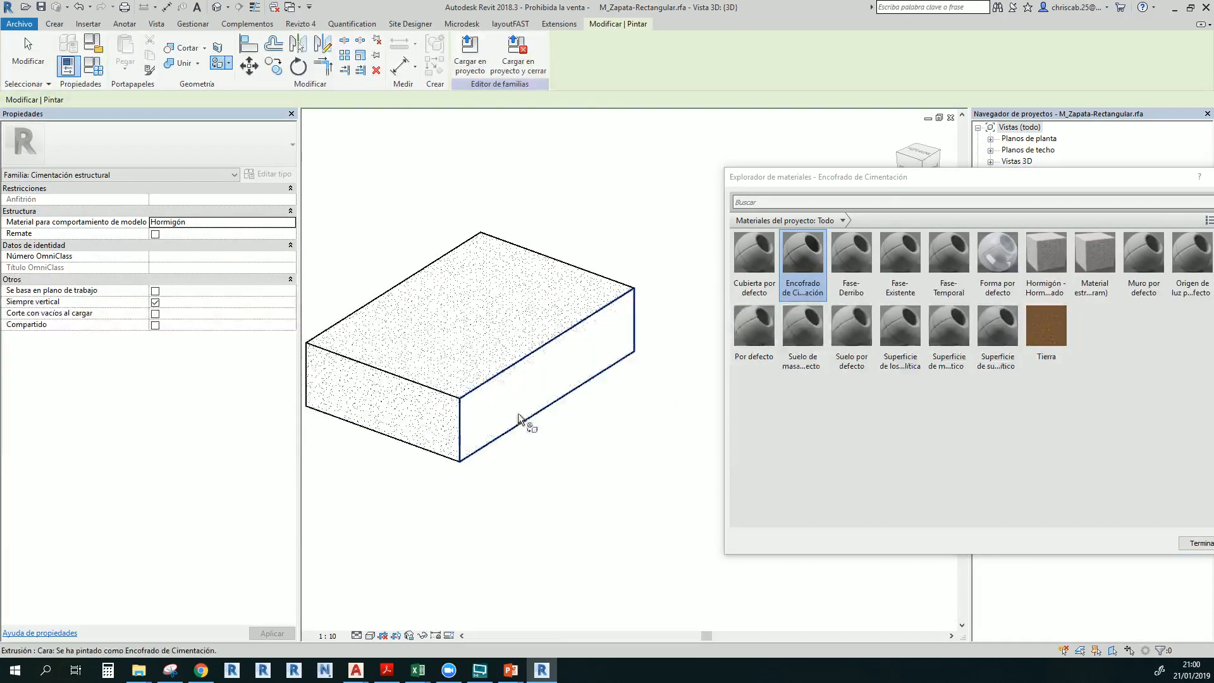
shift+middle_drag(522, 490, 620, 446)
click(540, 445)
Set the visual style to Sombreado and paint the footing's remaining side faces with Encofrado de Cimentación
click(371, 636)
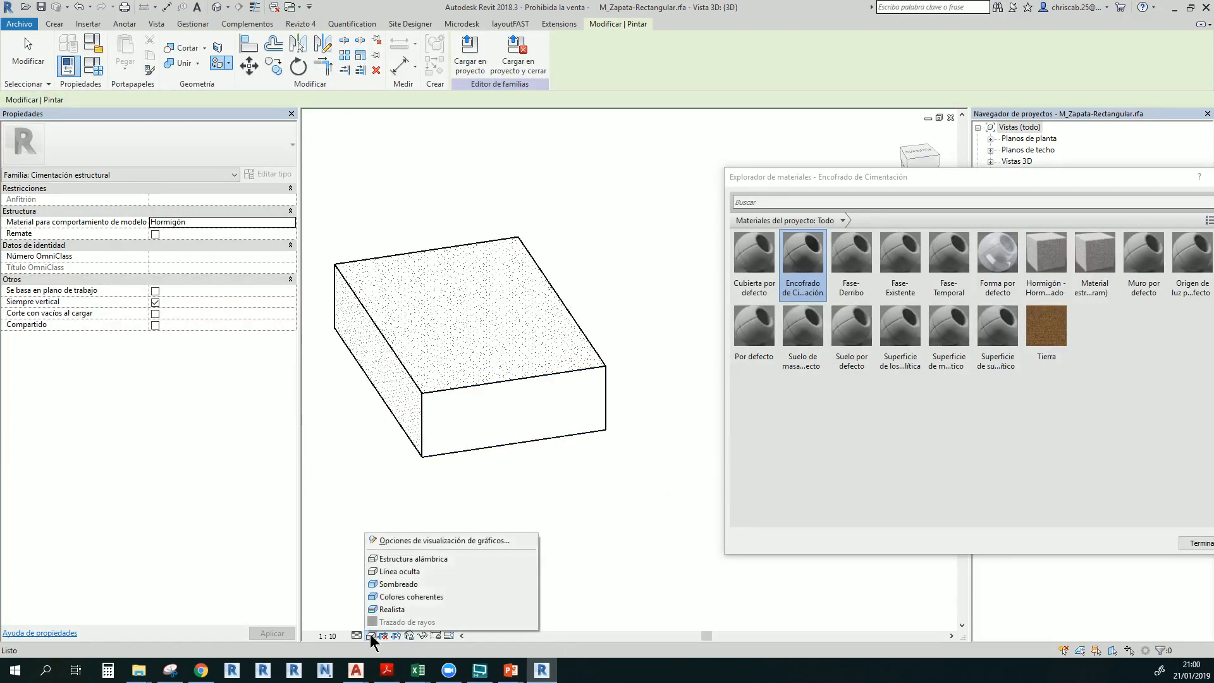
click(397, 584)
mouse_move(445, 537)
shift+middle_down()
mouse_move(386, 494)
mouse_move(513, 406)
shift+middle_up()
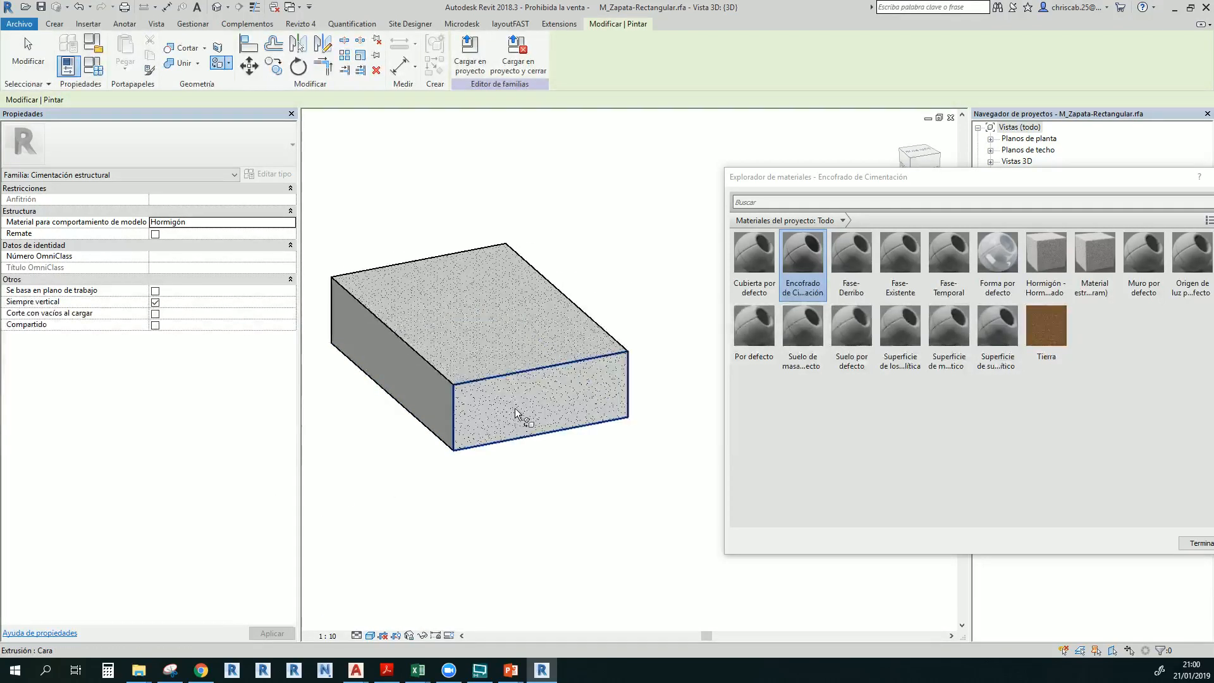
click(515, 414)
shift+middle_drag(589, 493, 423, 494)
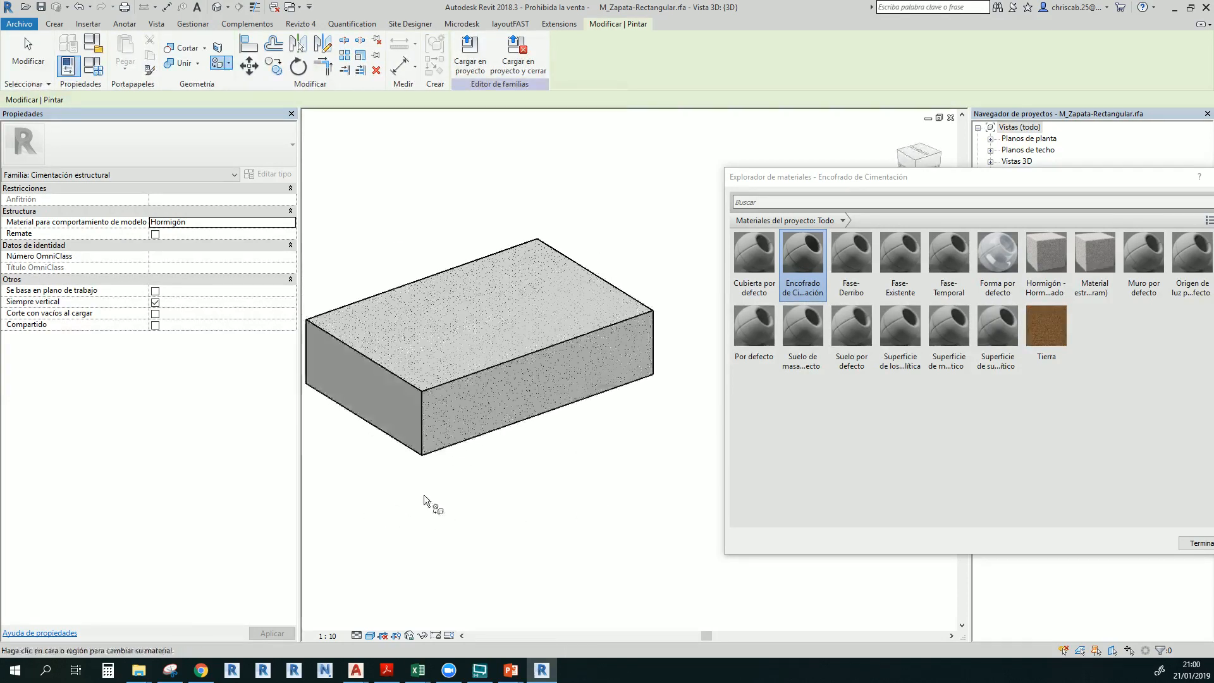
mouse_move(529, 472)
shift+middle_down()
mouse_move(599, 439)
mouse_move(492, 517)
mouse_move(613, 450)
mouse_move(677, 530)
mouse_move(612, 514)
mouse_move(677, 582)
mouse_move(558, 501)
mouse_move(832, 399)
shift+middle_up()
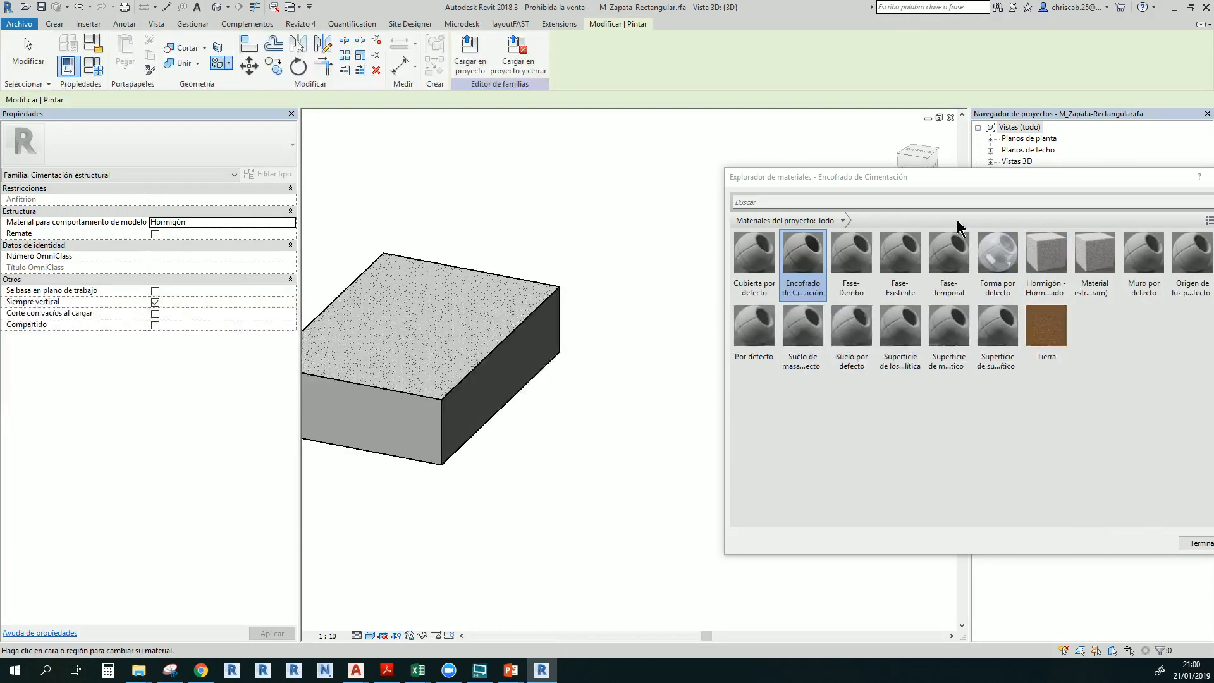
drag(992, 180, 741, 185)
click(984, 186)
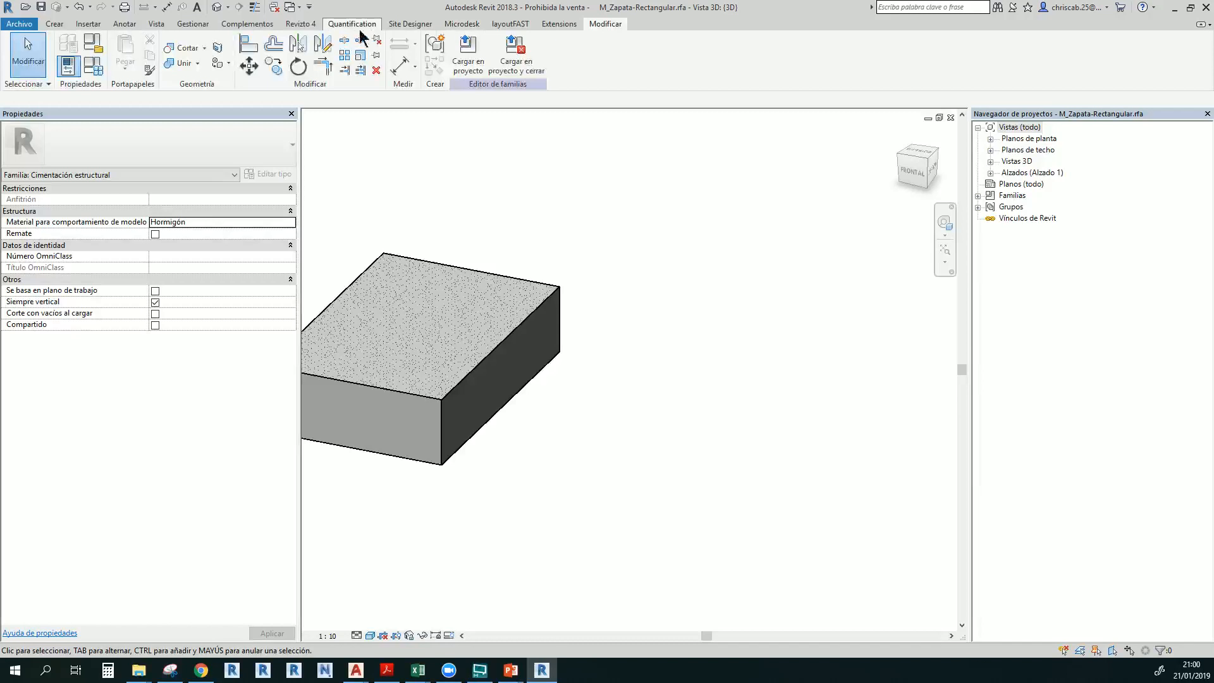
Set the shading colour of the Encofrado de Cimentación material to RGB 255-128-255 and accept the material changes
click(192, 25)
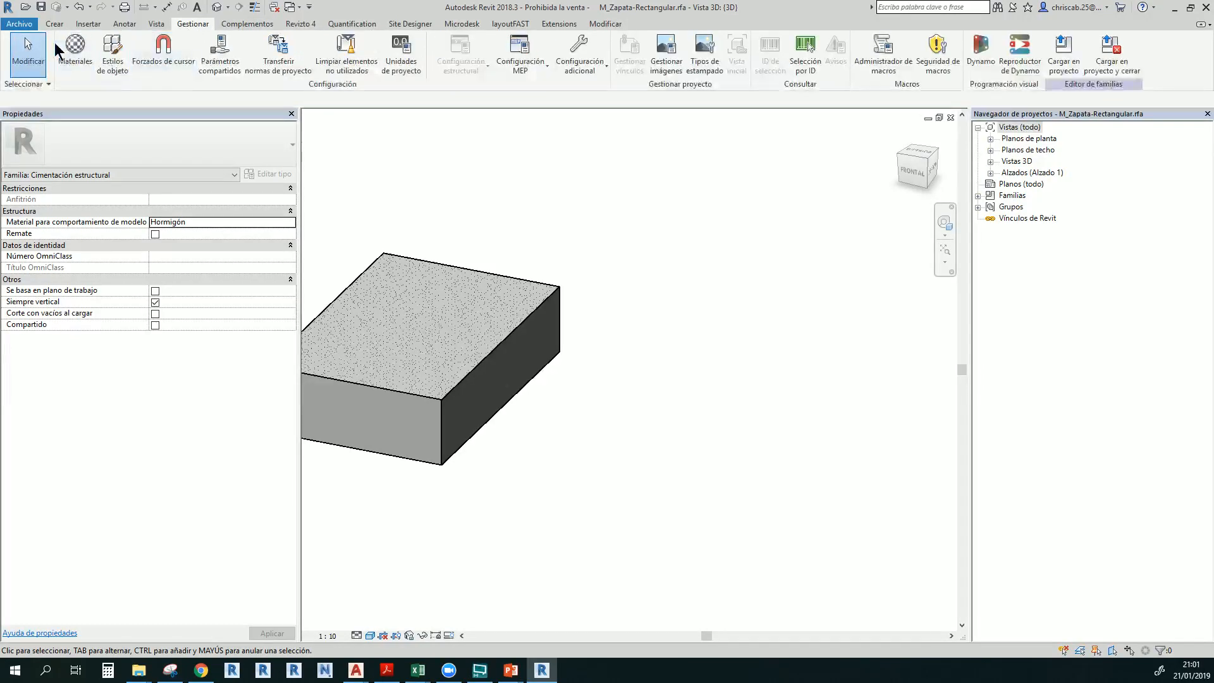
click(73, 55)
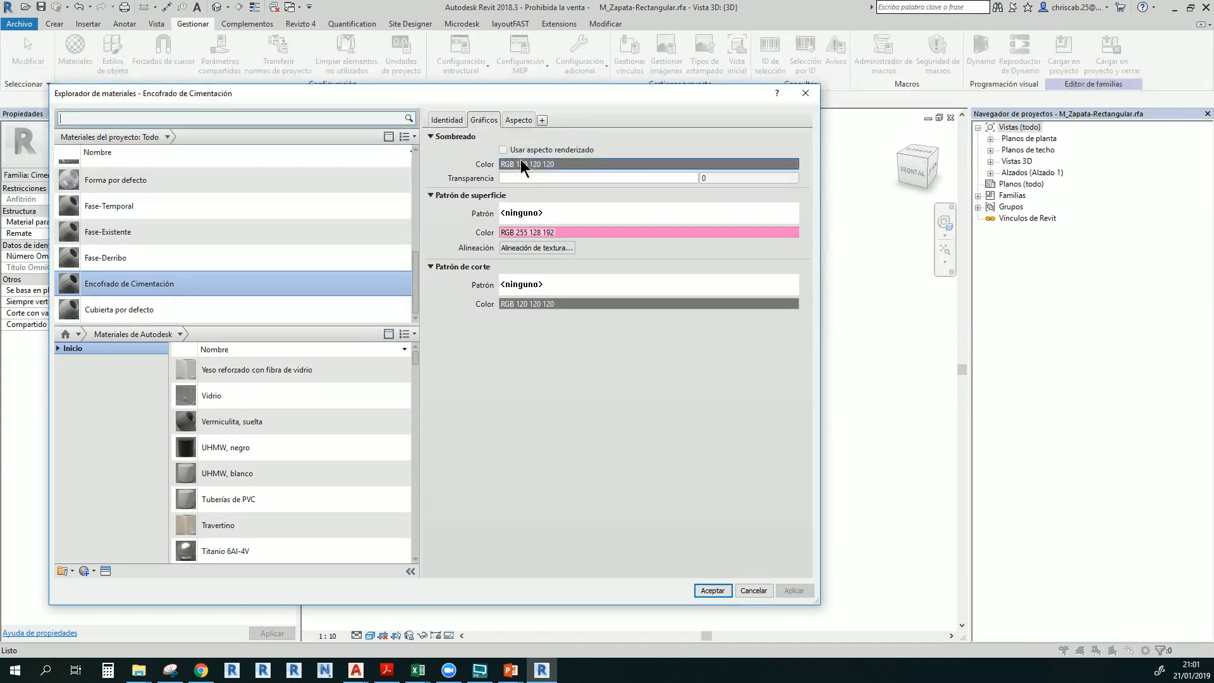
click(545, 163)
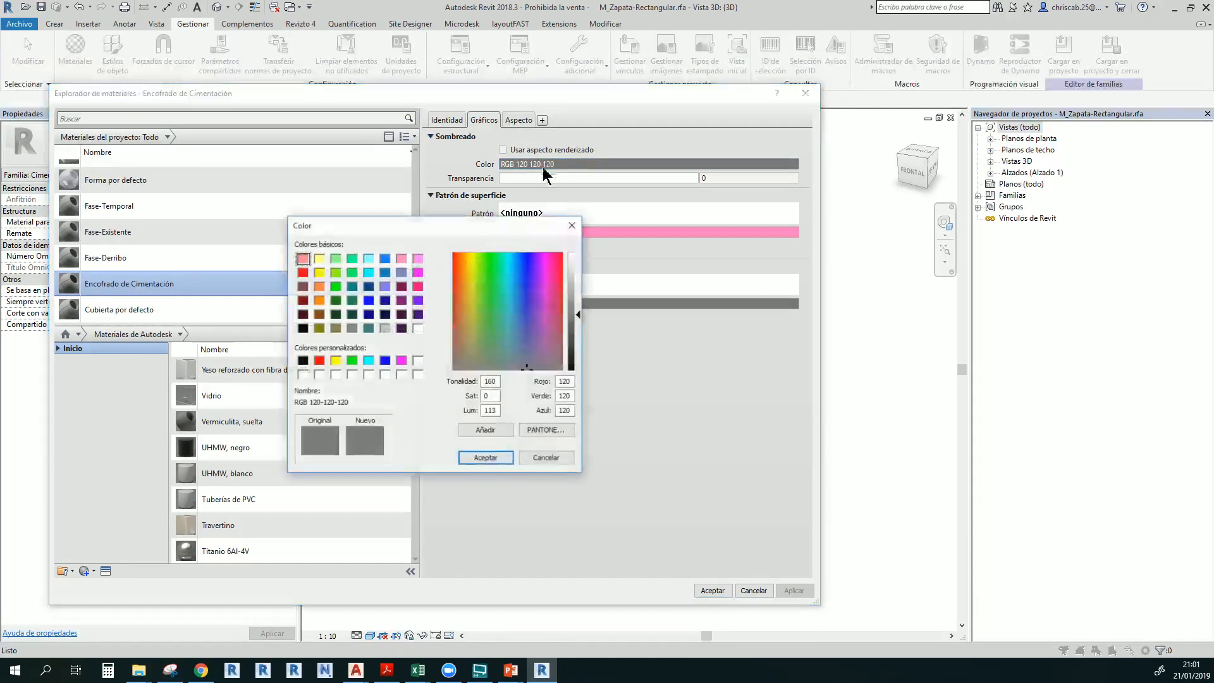
click(418, 259)
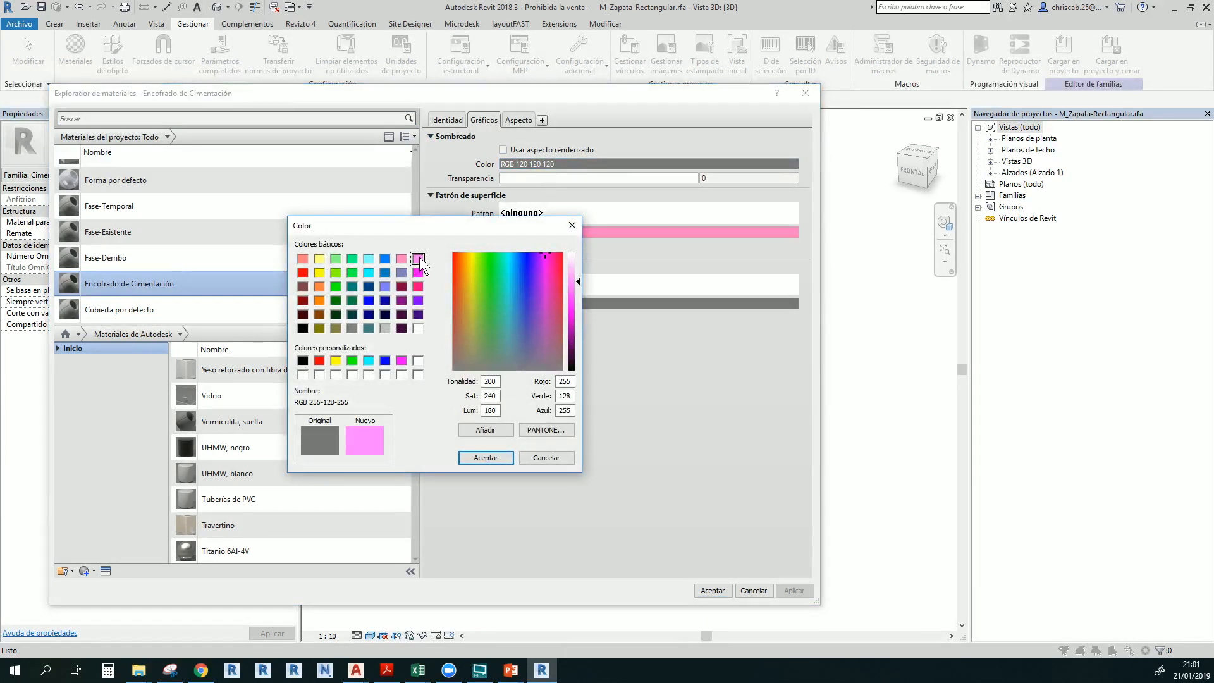
click(485, 458)
click(544, 232)
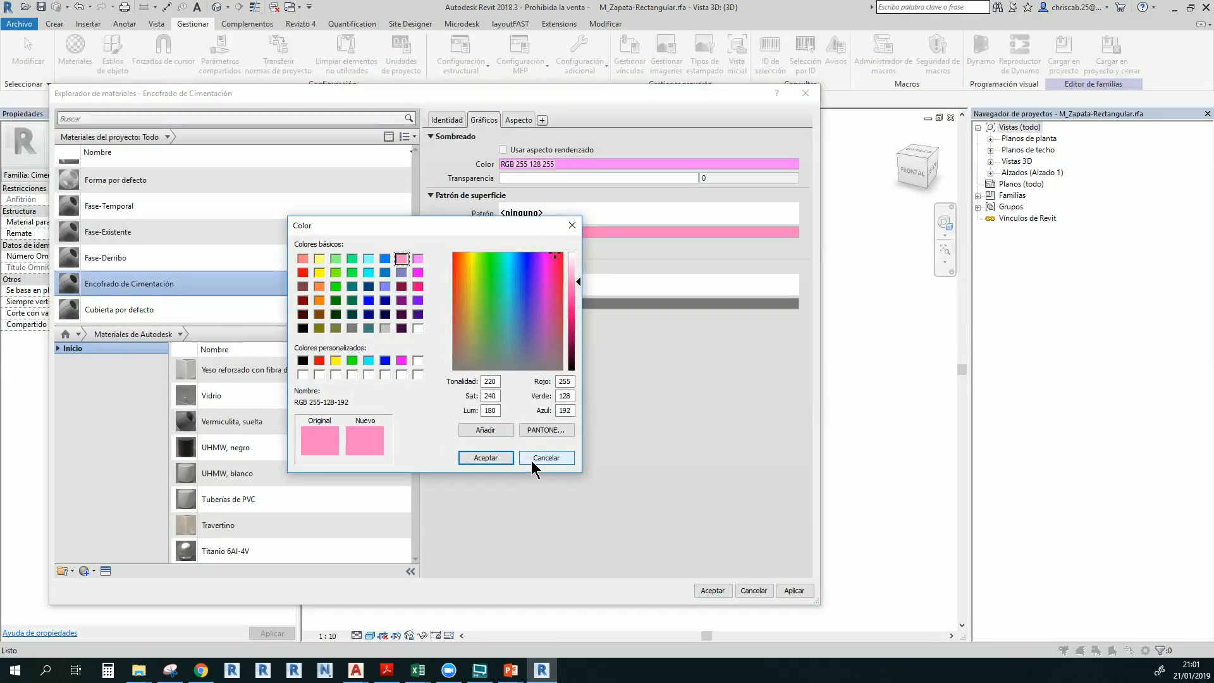
click(495, 456)
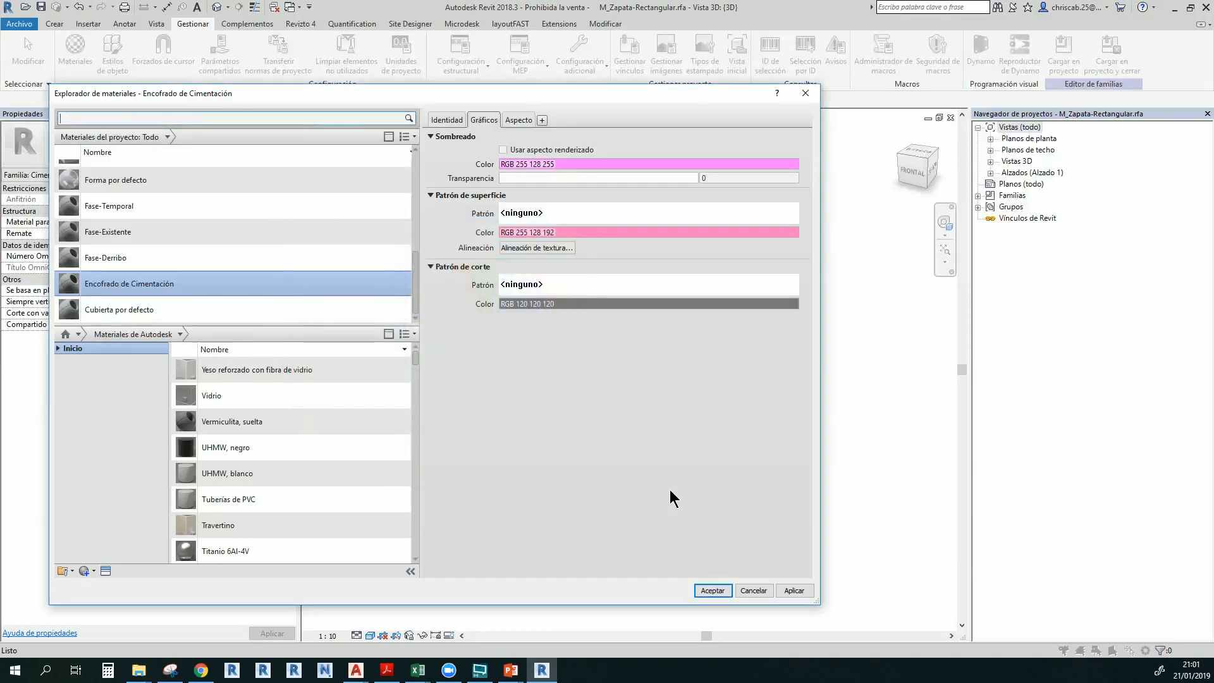
click(709, 592)
Create another new material in the footing family and name it "Solado"
shift+middle_drag(648, 500, 541, 352)
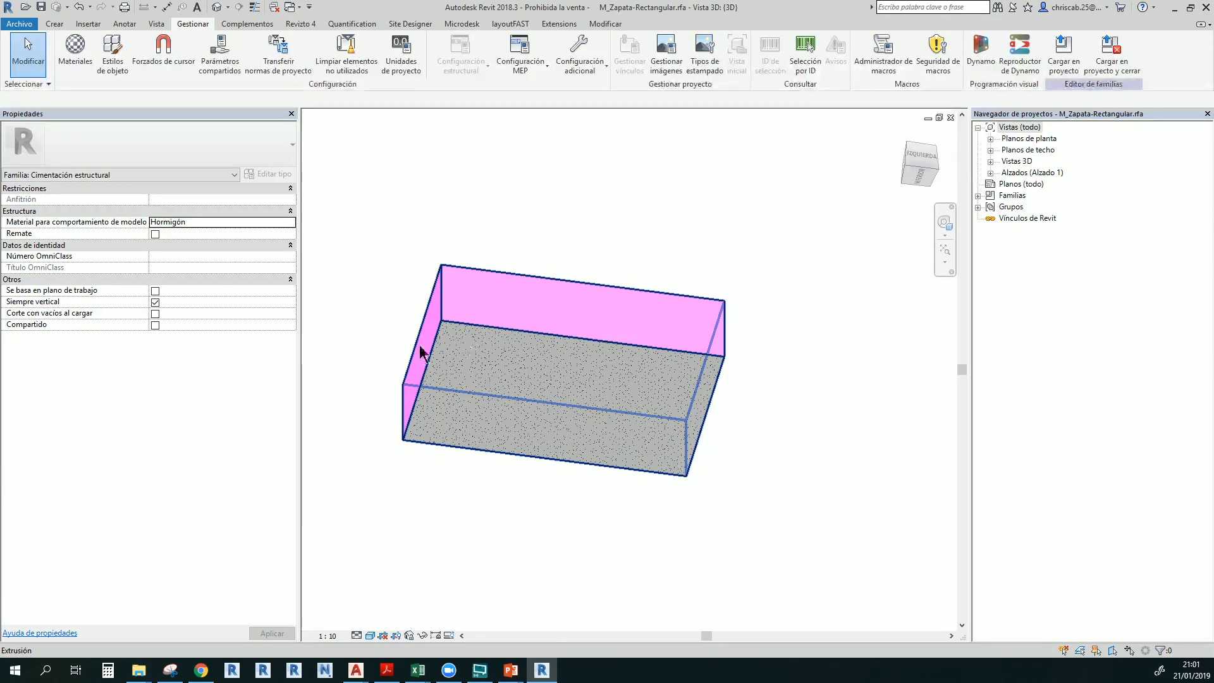
shift+middle_drag(491, 446, 467, 504)
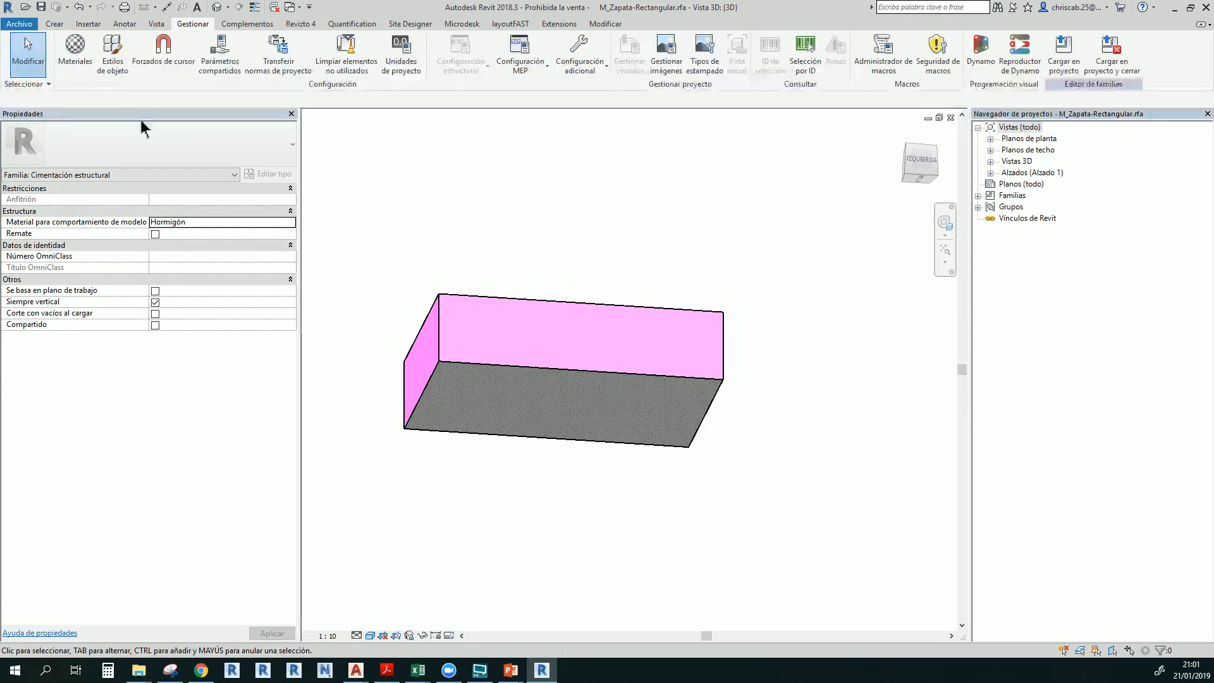
click(78, 48)
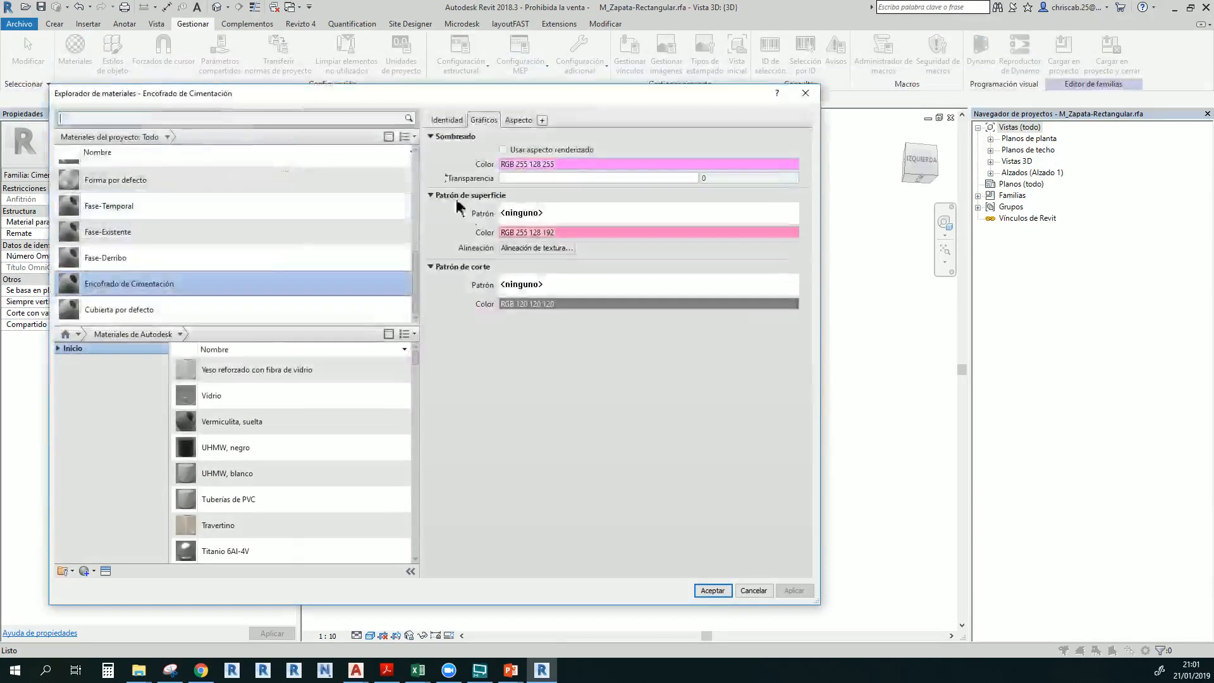
click(93, 571)
click(120, 581)
right_click(173, 235)
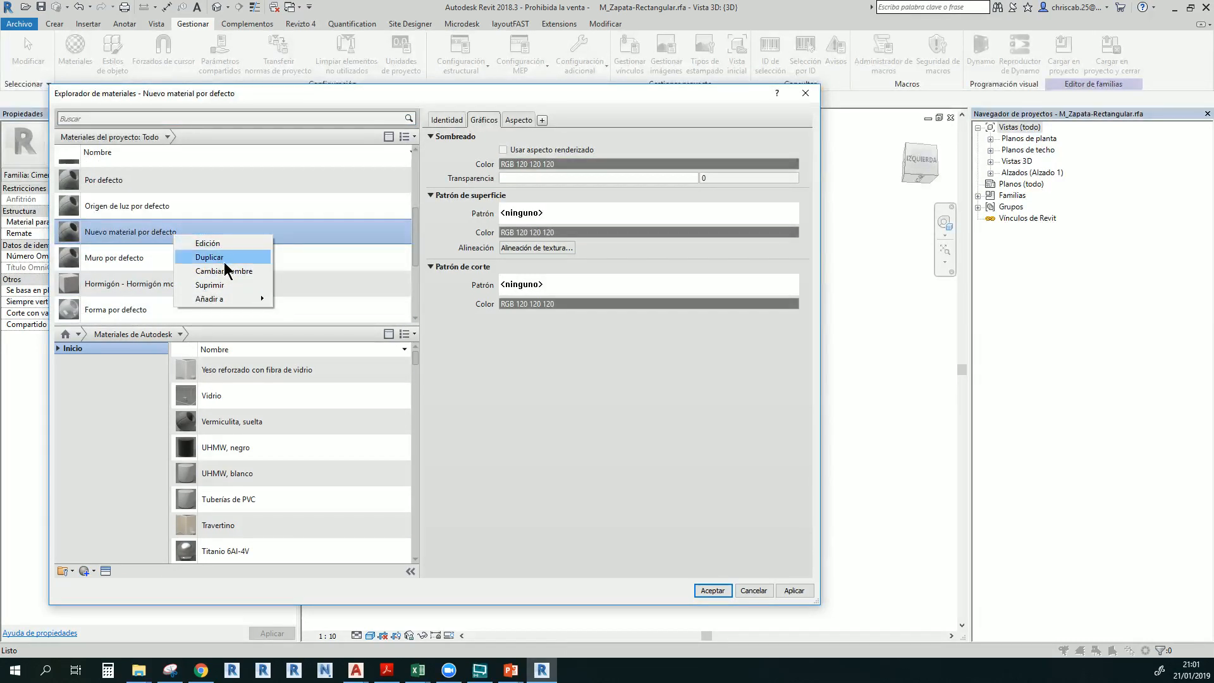
click(222, 271)
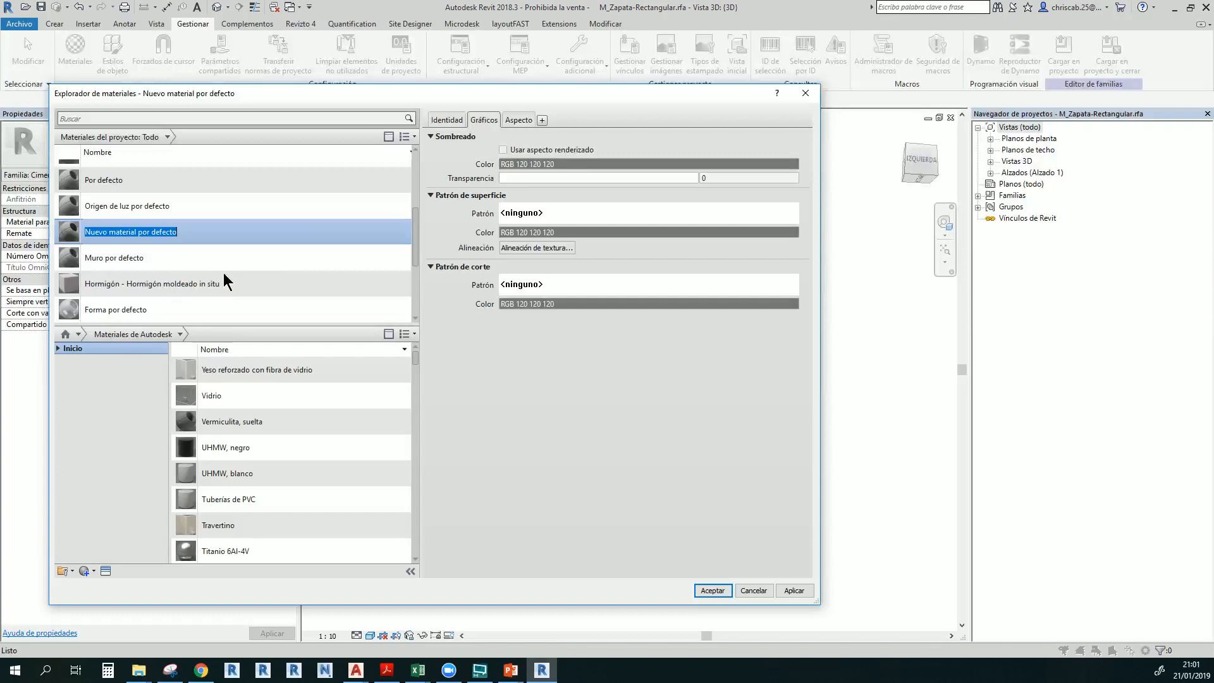
text(So)
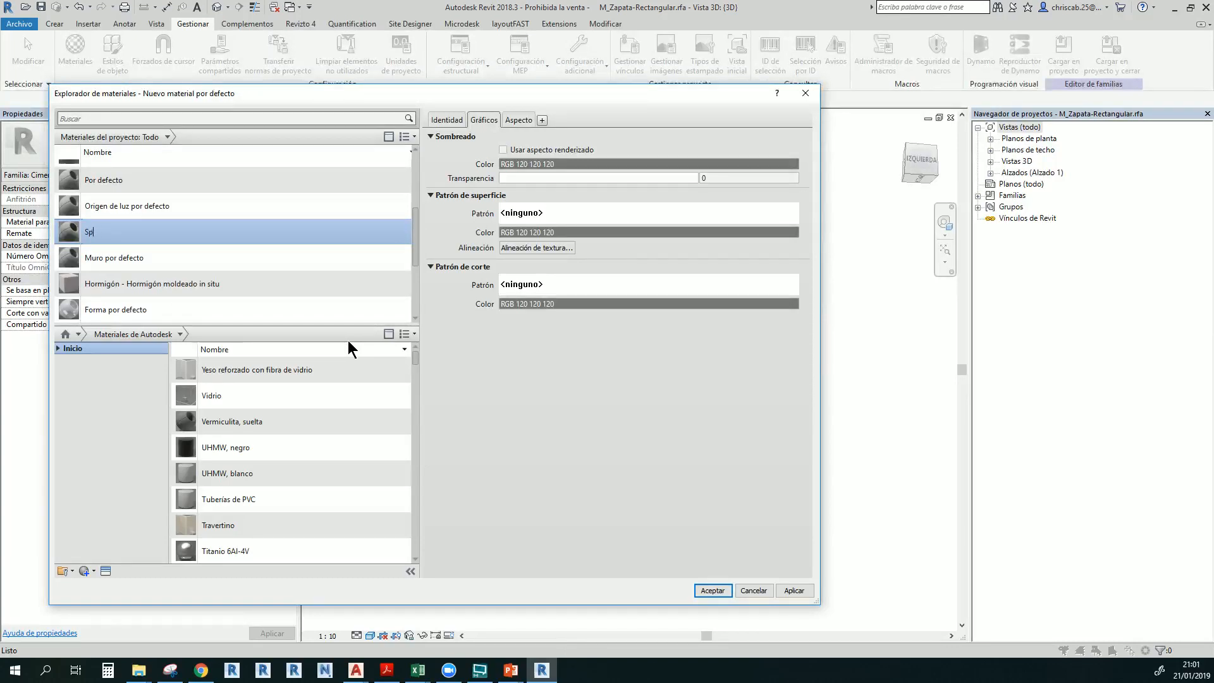
text(lado)
Set the shading colour of Solado to yellow RGB 255-255-128 and accept the material changes
click(528, 163)
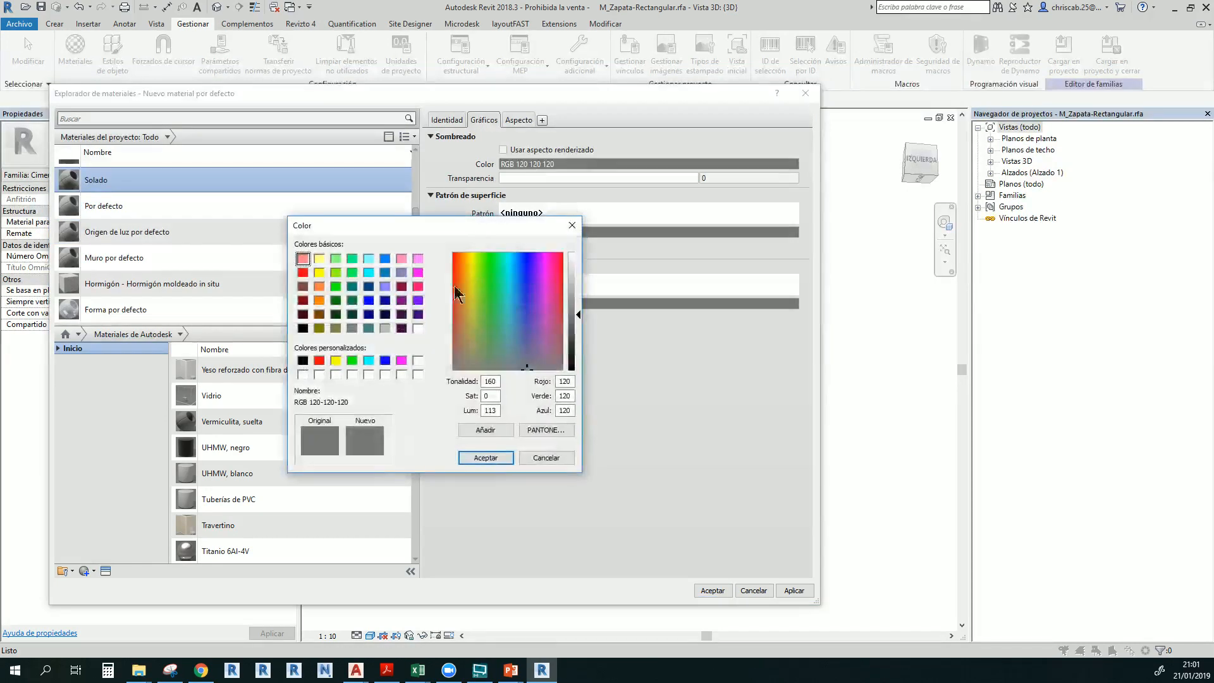
click(321, 261)
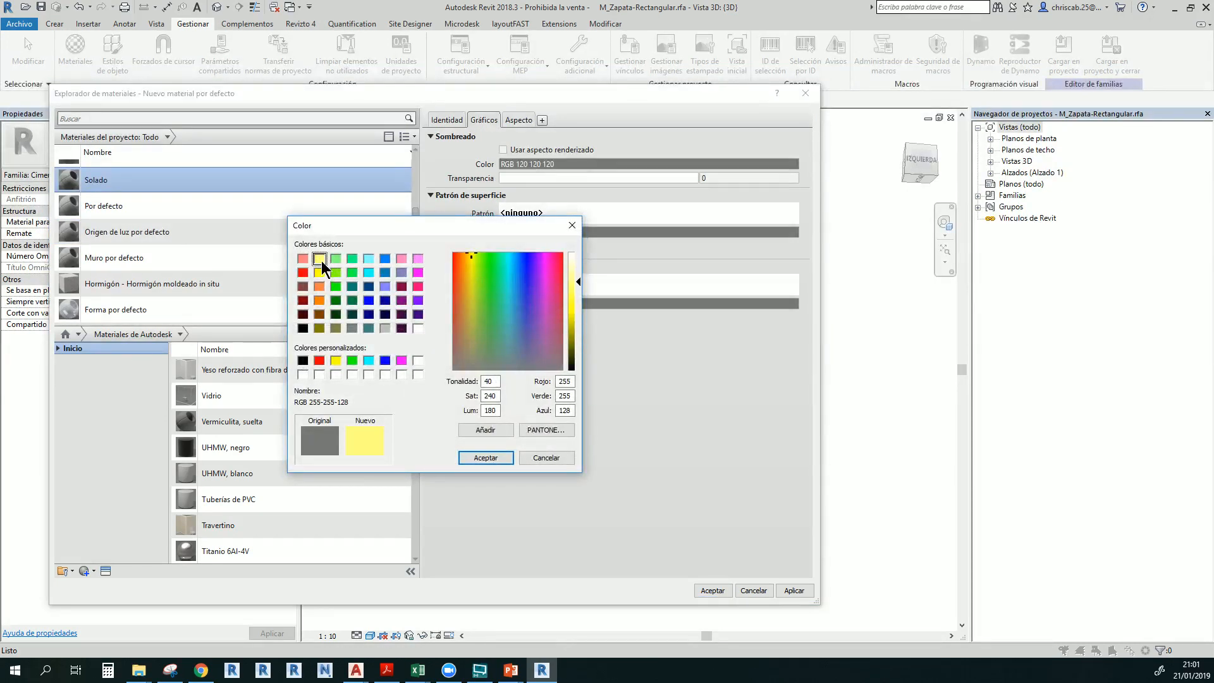
click(484, 456)
click(710, 590)
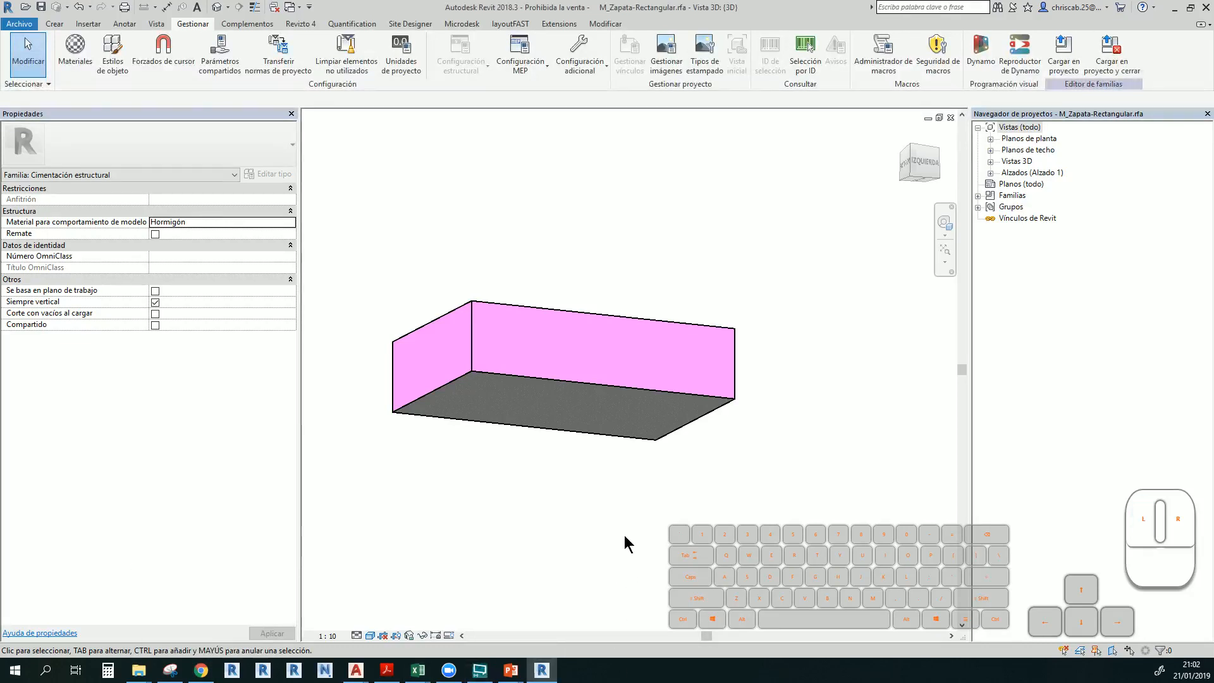
Paint the underside face of the footing with the Solado material and finish painting
key(p)
key(t)
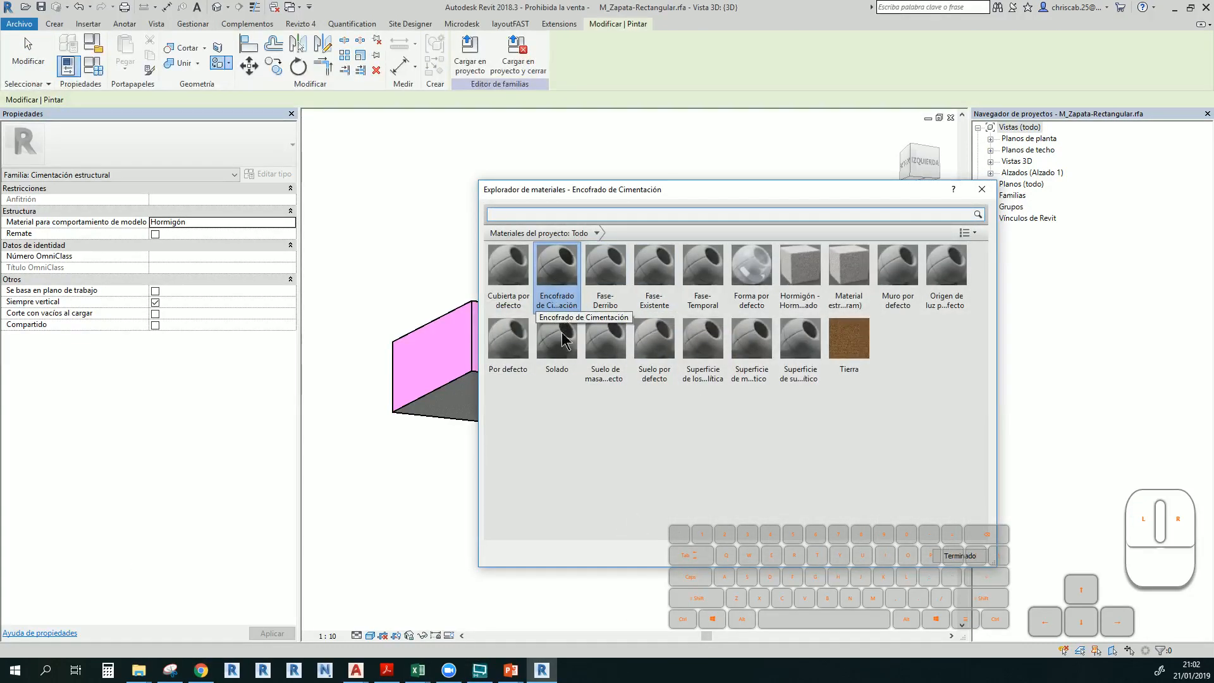
click(556, 344)
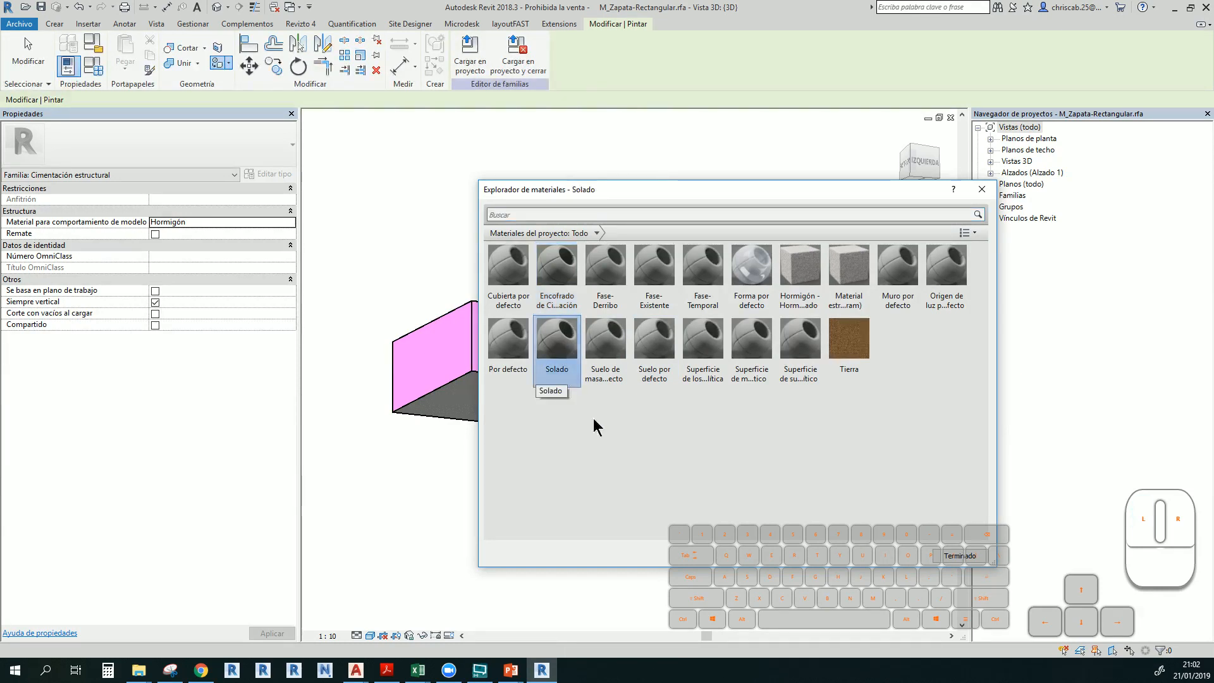
drag(643, 191, 886, 183)
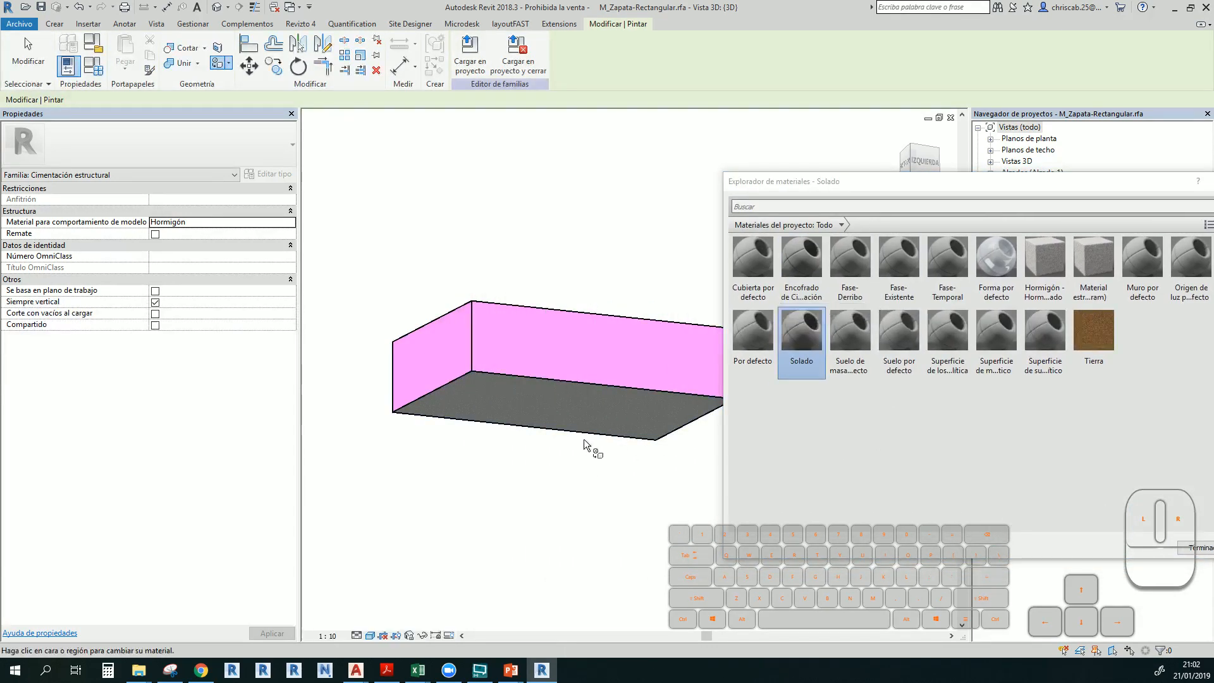
click(580, 411)
mouse_move(590, 448)
shift+middle_down()
mouse_move(599, 290)
mouse_move(561, 496)
mouse_move(412, 495)
mouse_move(493, 490)
mouse_move(560, 401)
shift+middle_up()
drag(973, 179, 709, 173)
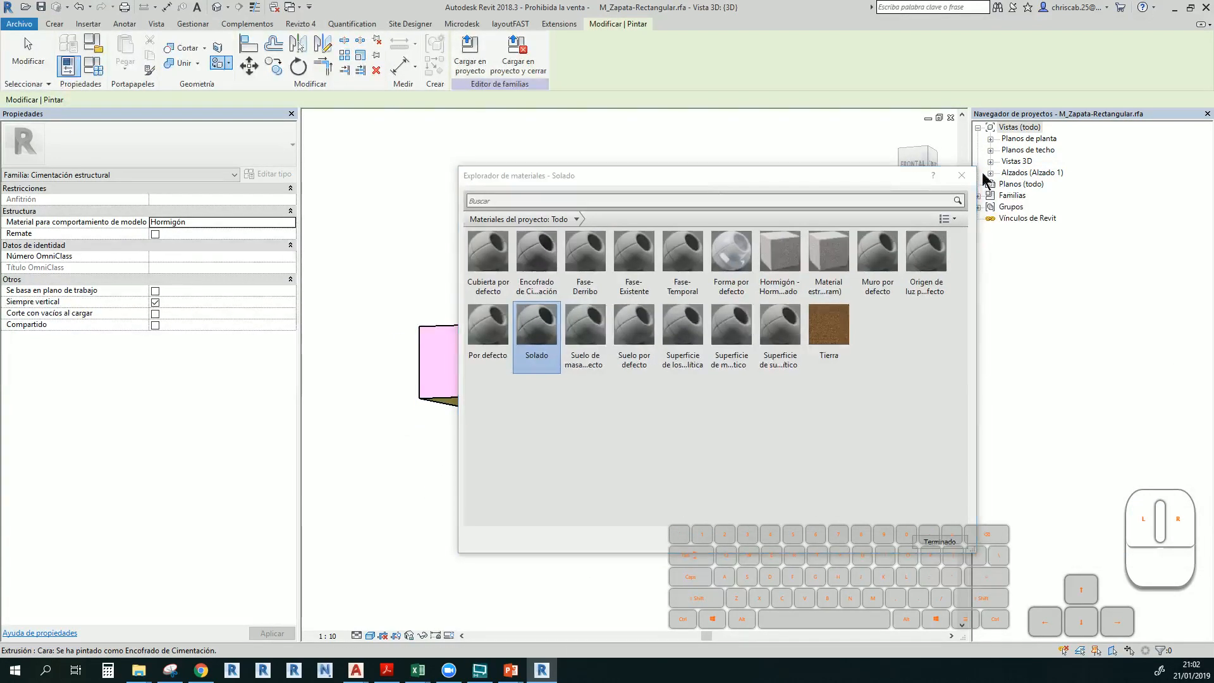
click(962, 176)
Load the painted M_Zapata-Rectangular family into the Proyecto2 project, overwriting only the existing version and not its parameter values
shift+middle_drag(726, 222, 880, 288)
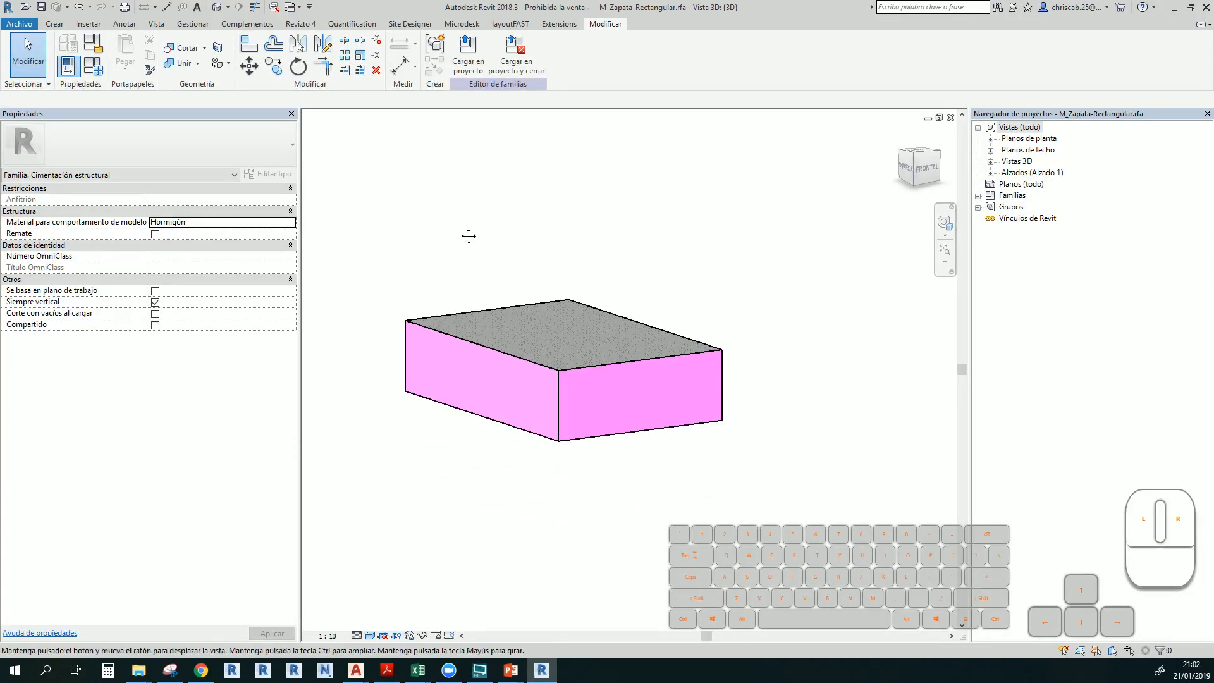
shift+middle_drag(461, 225, 453, 290)
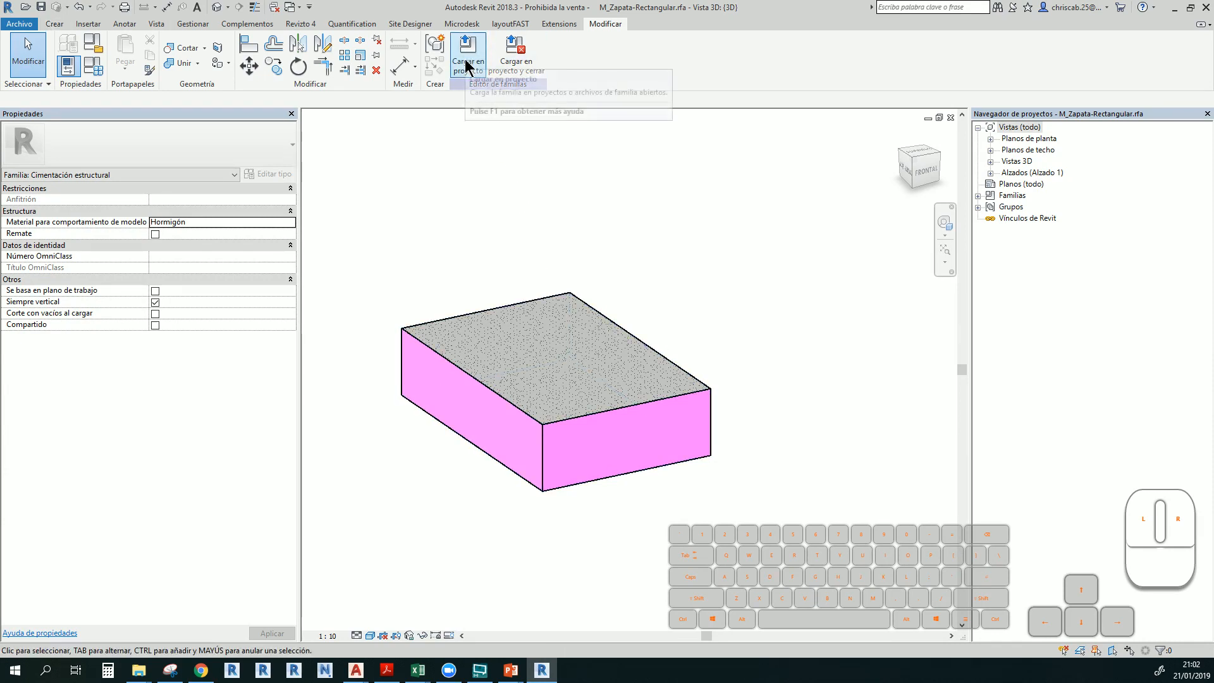
shift+middle_drag(463, 178, 497, 167)
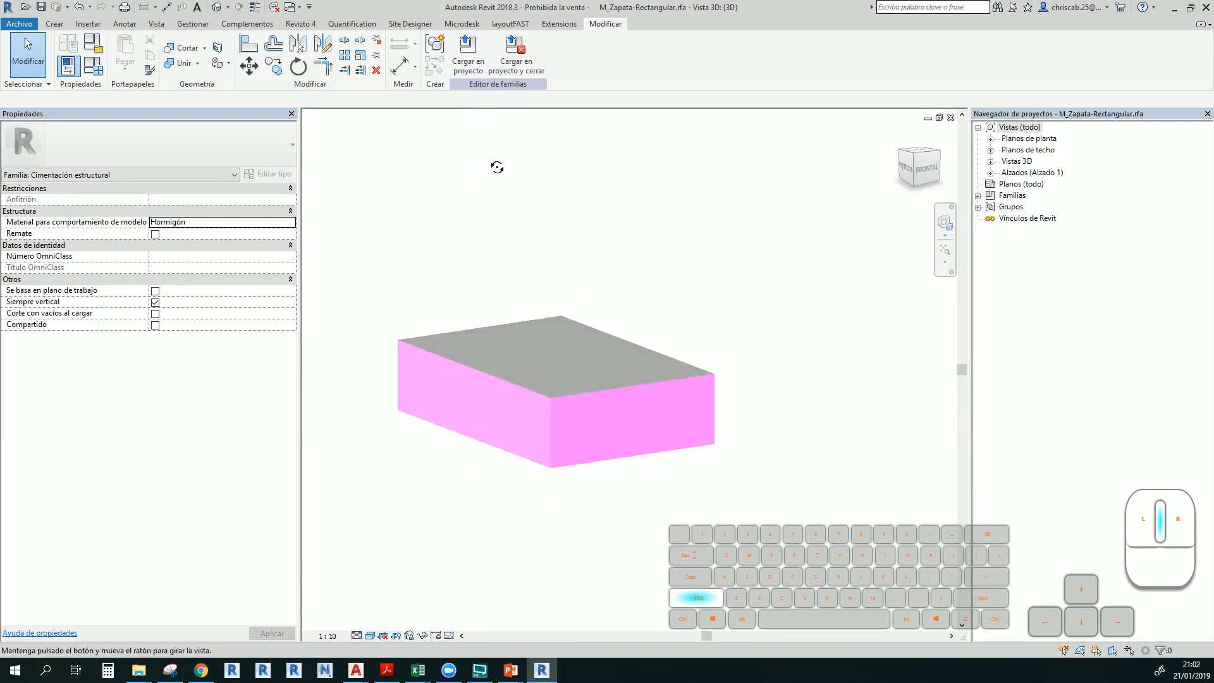
click(471, 66)
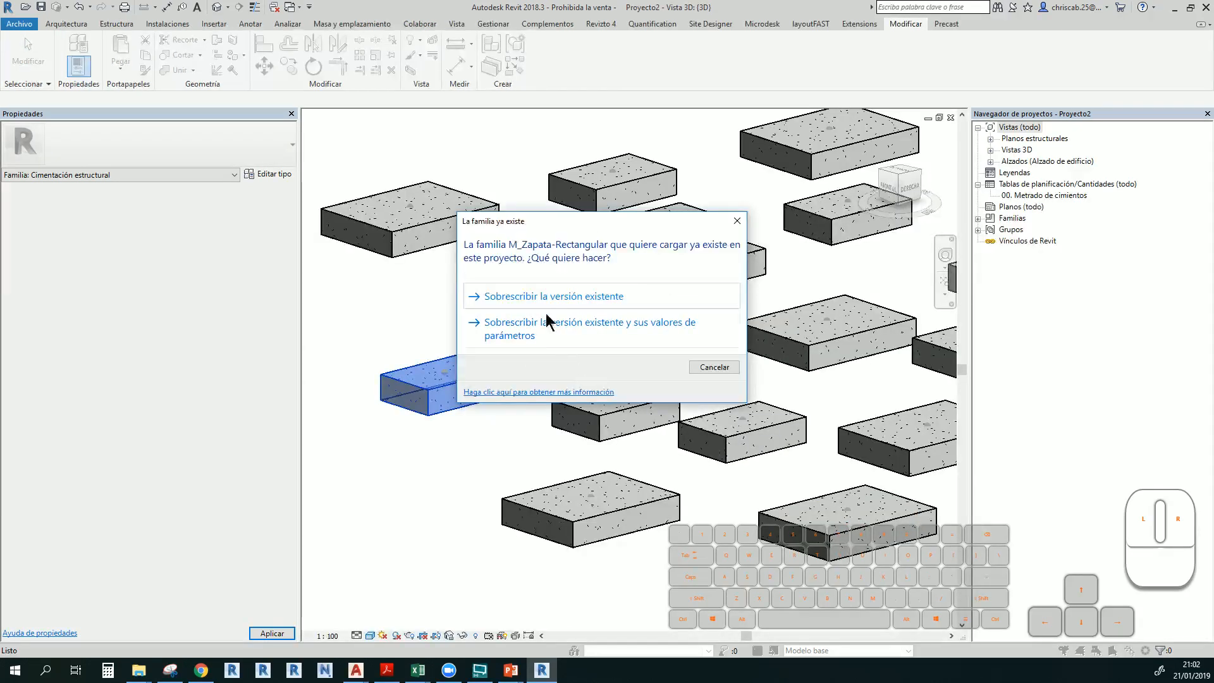
drag(549, 239, 138, 285)
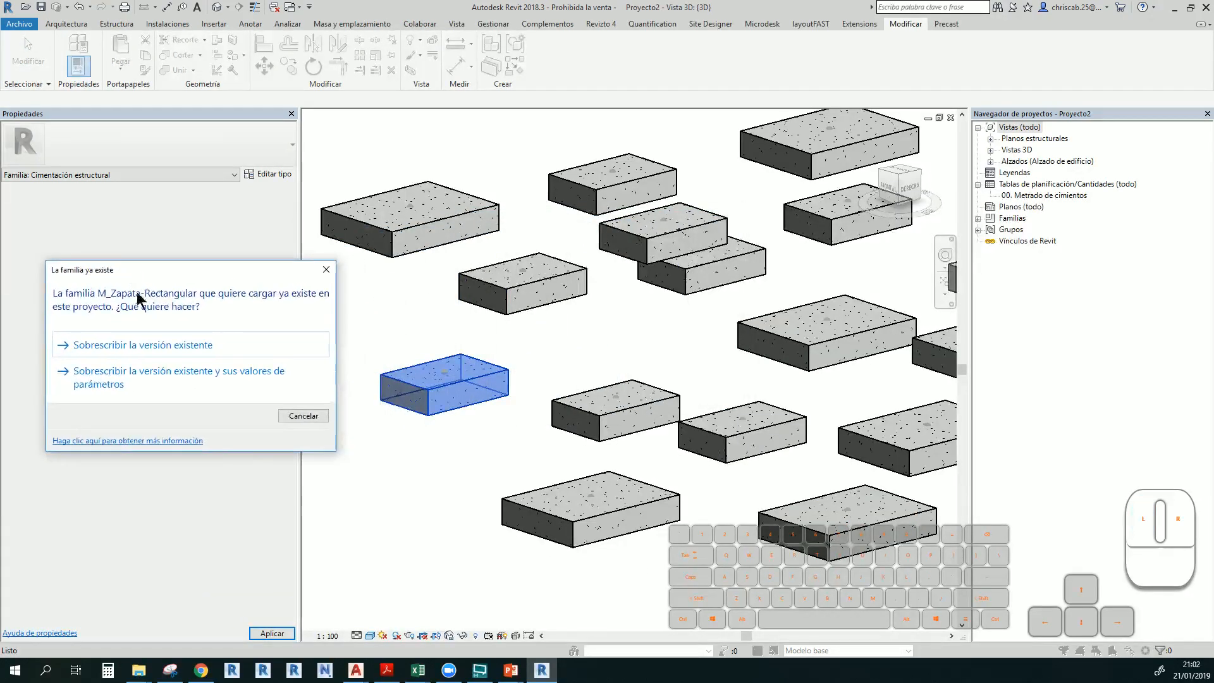
click(166, 345)
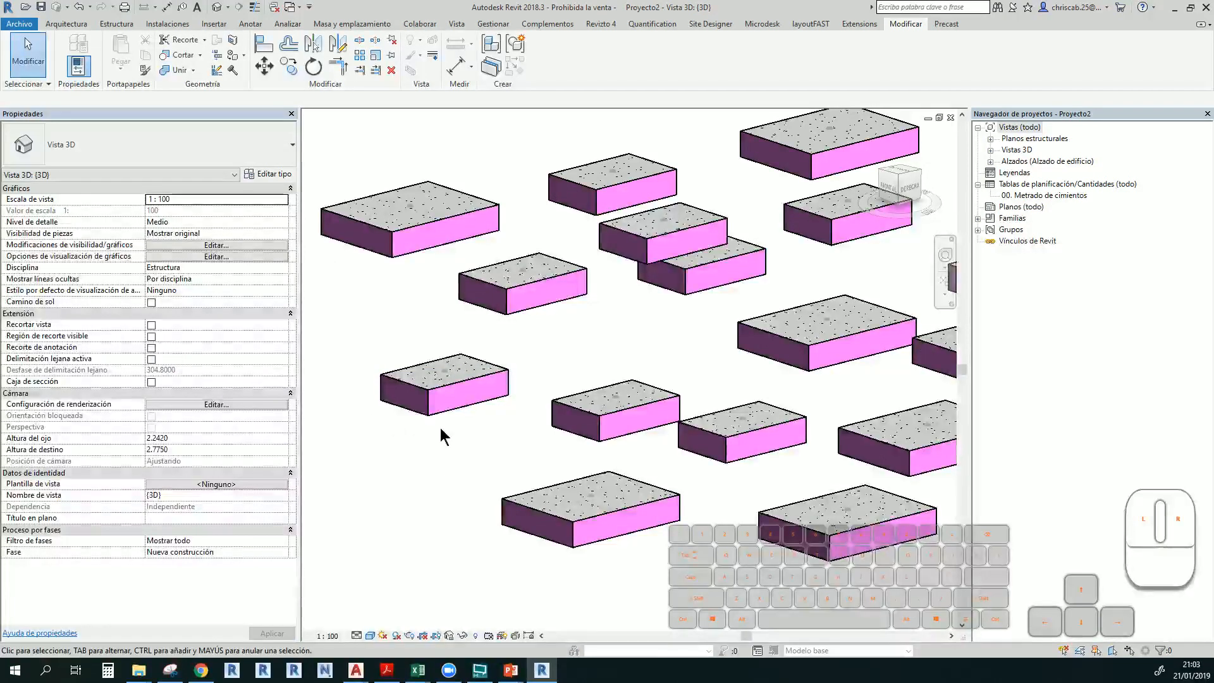
Duplicate the type of a 2400 x 1800 x 450mm footing at the outer edge of the group and name it 1500x1200x450
shift+middle_drag(455, 401, 349, 481)
middle_drag(575, 388, 496, 514)
click(543, 363)
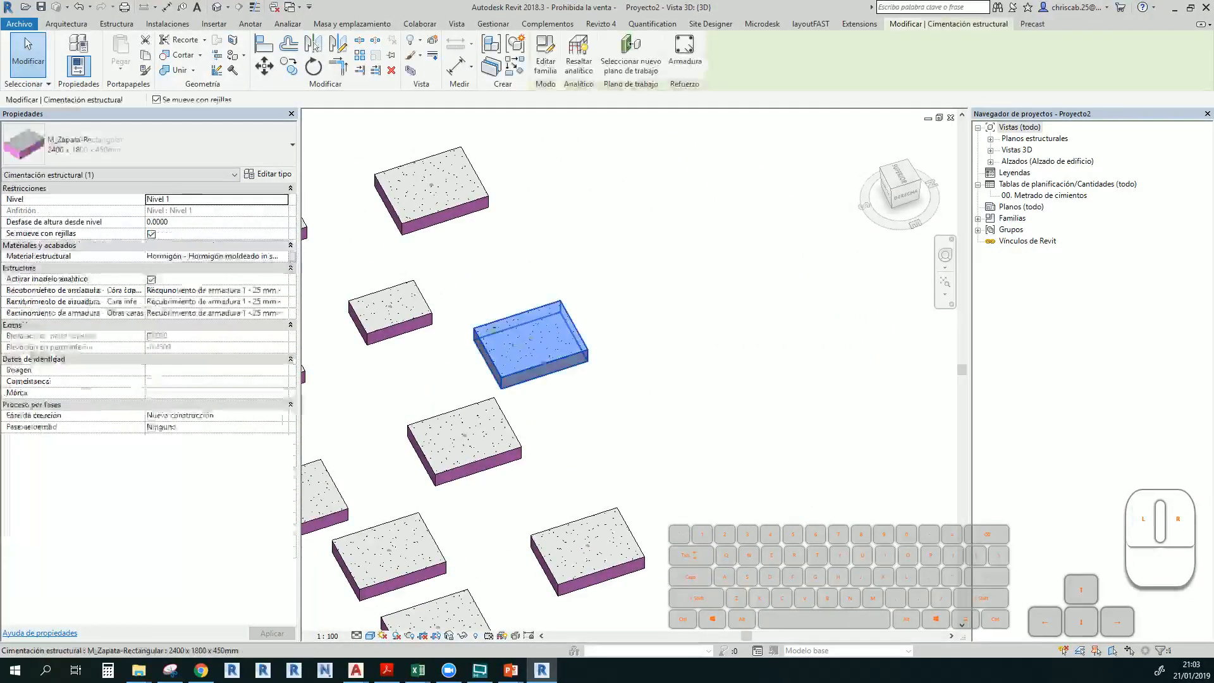
click(279, 175)
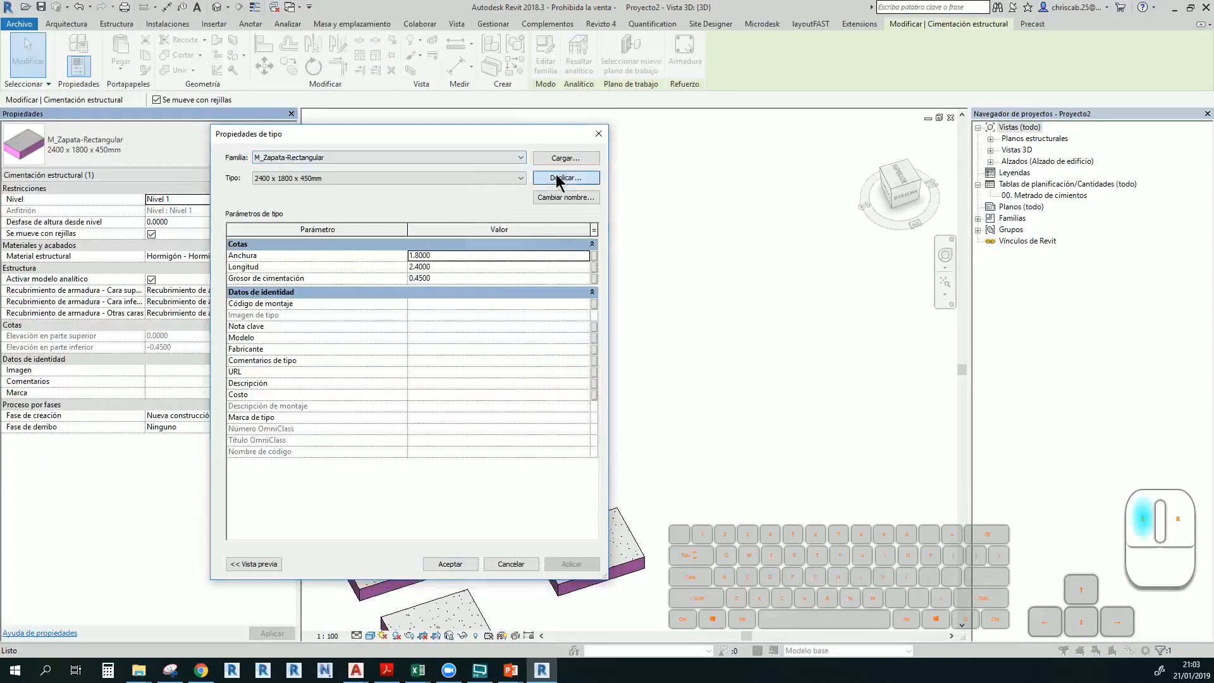
click(558, 180)
drag(577, 207, 423, 210)
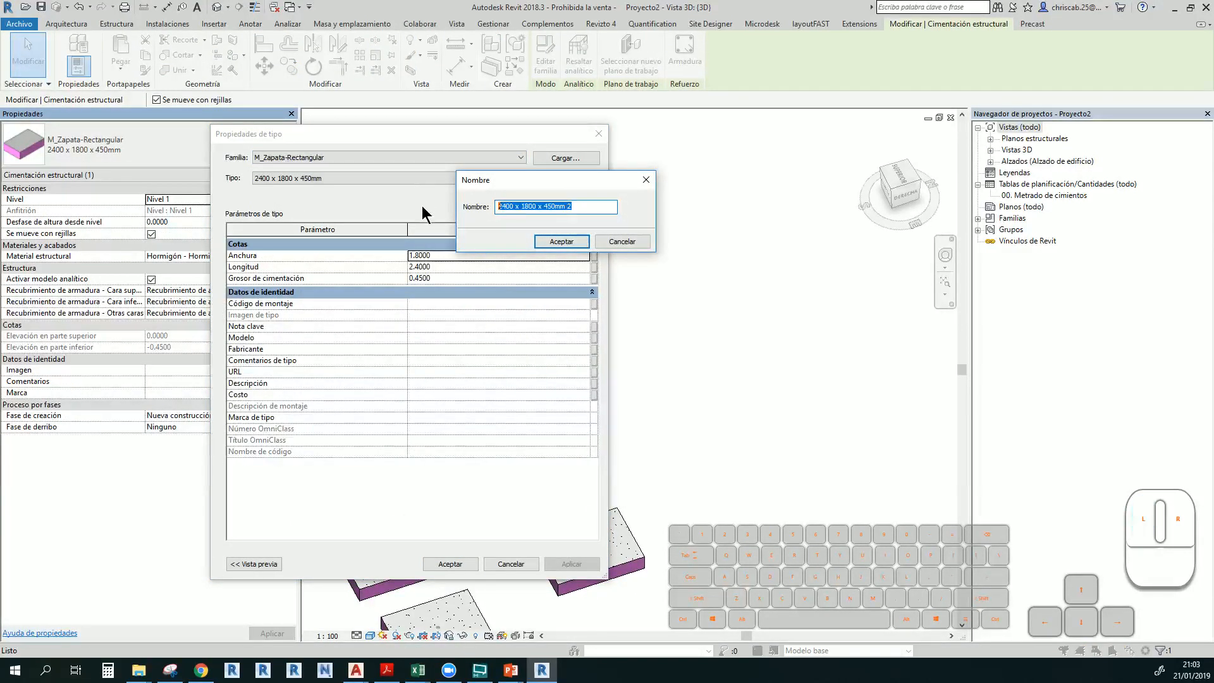
text(1500x1200x450)
key(Return)
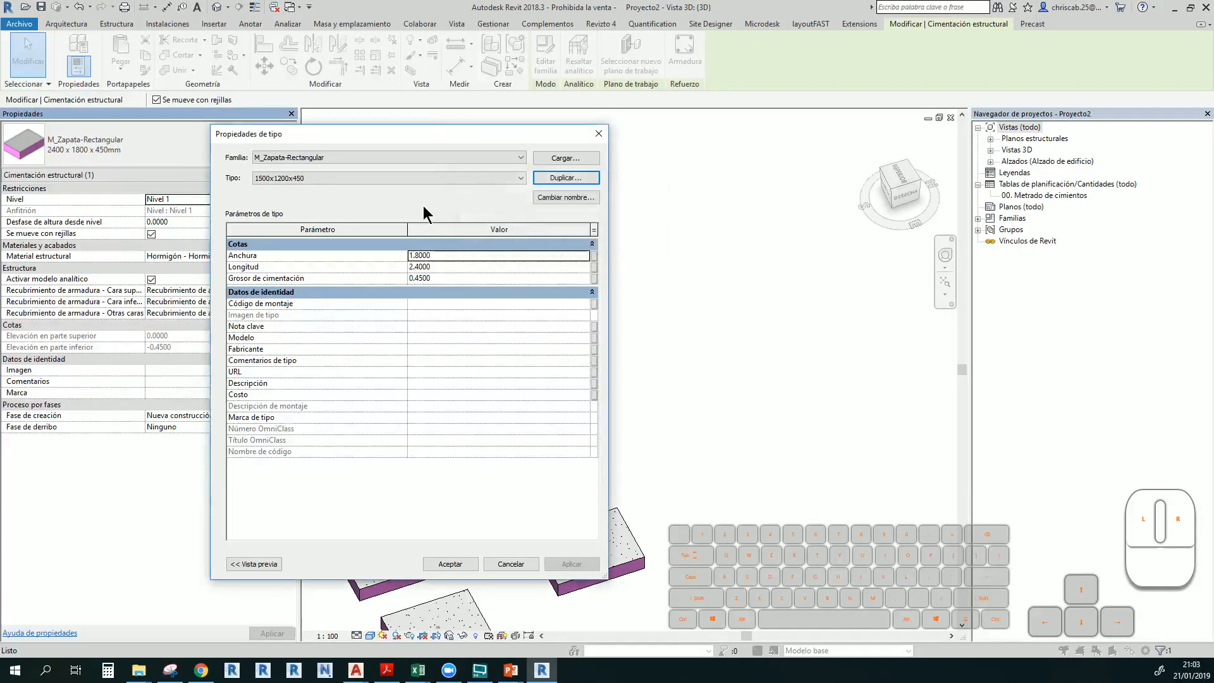
Set the new footing type's Anchura to 1.5 and Longitud to 1.2 and accept the type properties
click(457, 256)
text(1)
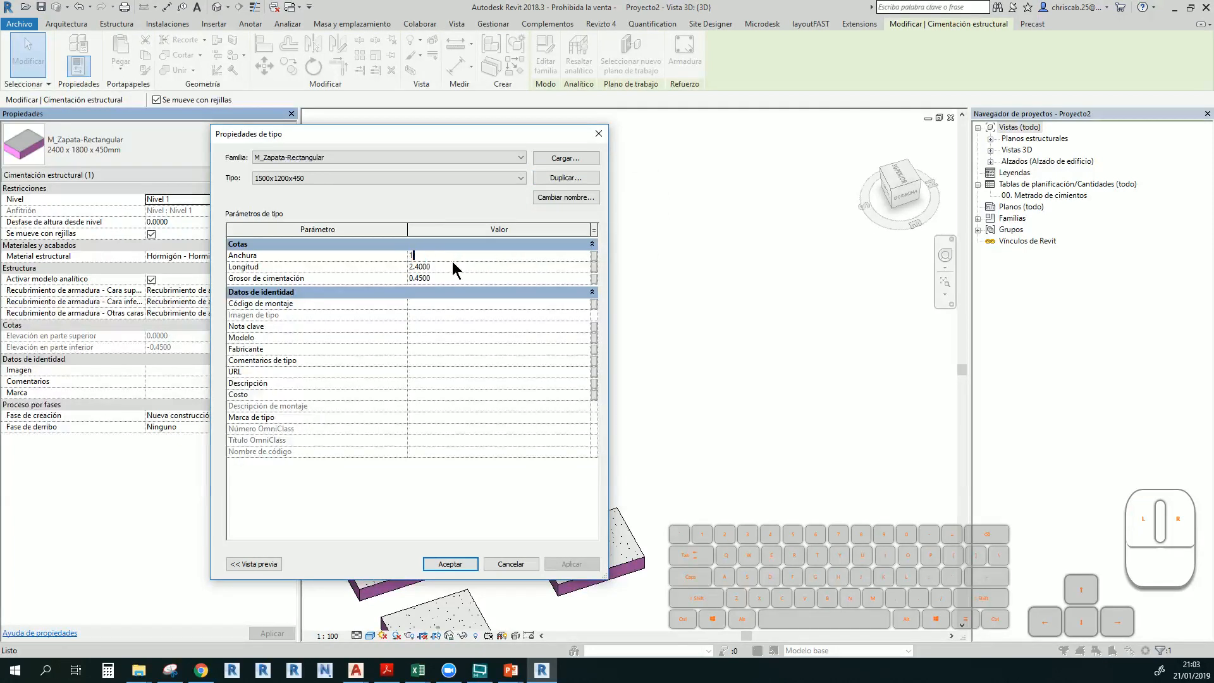
text(.5)
click(452, 259)
click(456, 267)
click(450, 564)
click(632, 420)
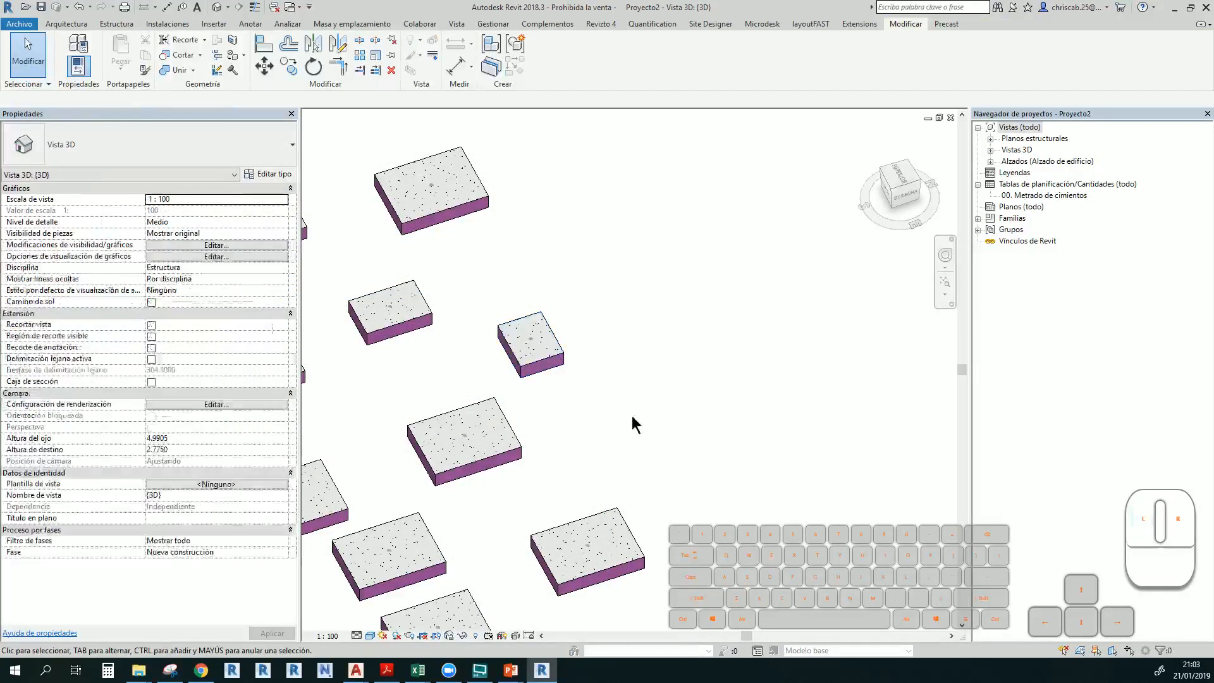
Place four more 1500x1200x450 footings on Nivel 1 in the free area around the resized footing
click(557, 374)
key(c)
key(s)
click(621, 397)
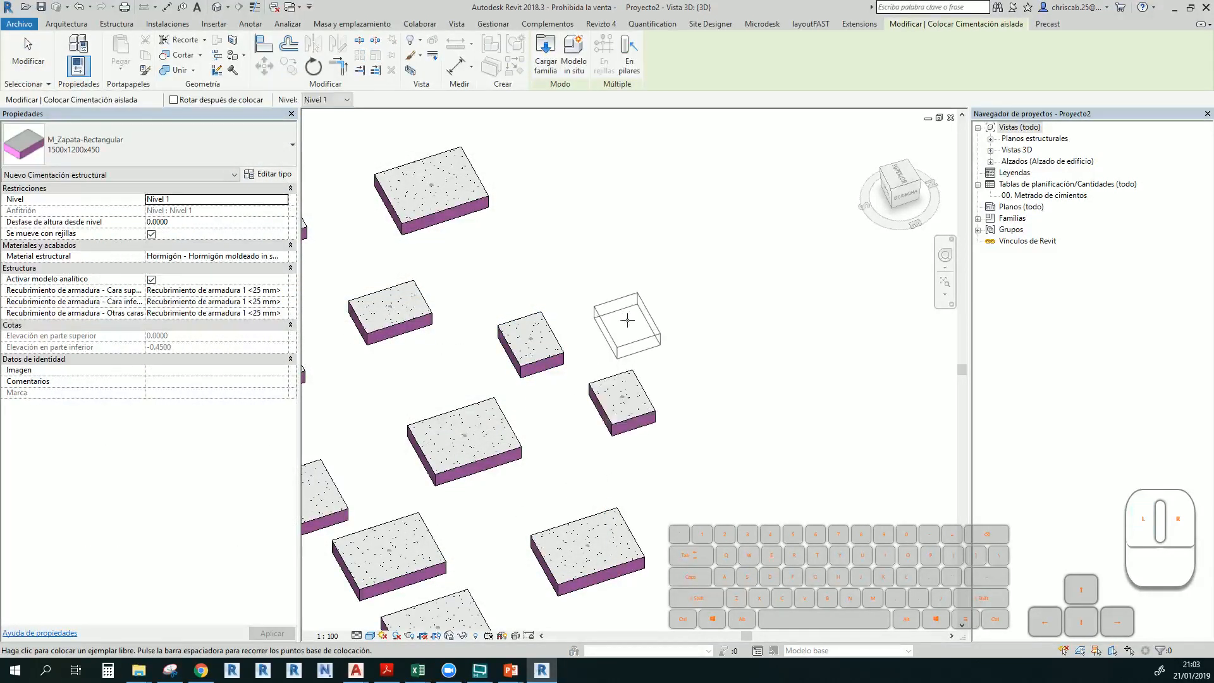
shift+middle_drag(710, 483, 596, 348)
click(641, 434)
key(Escape)
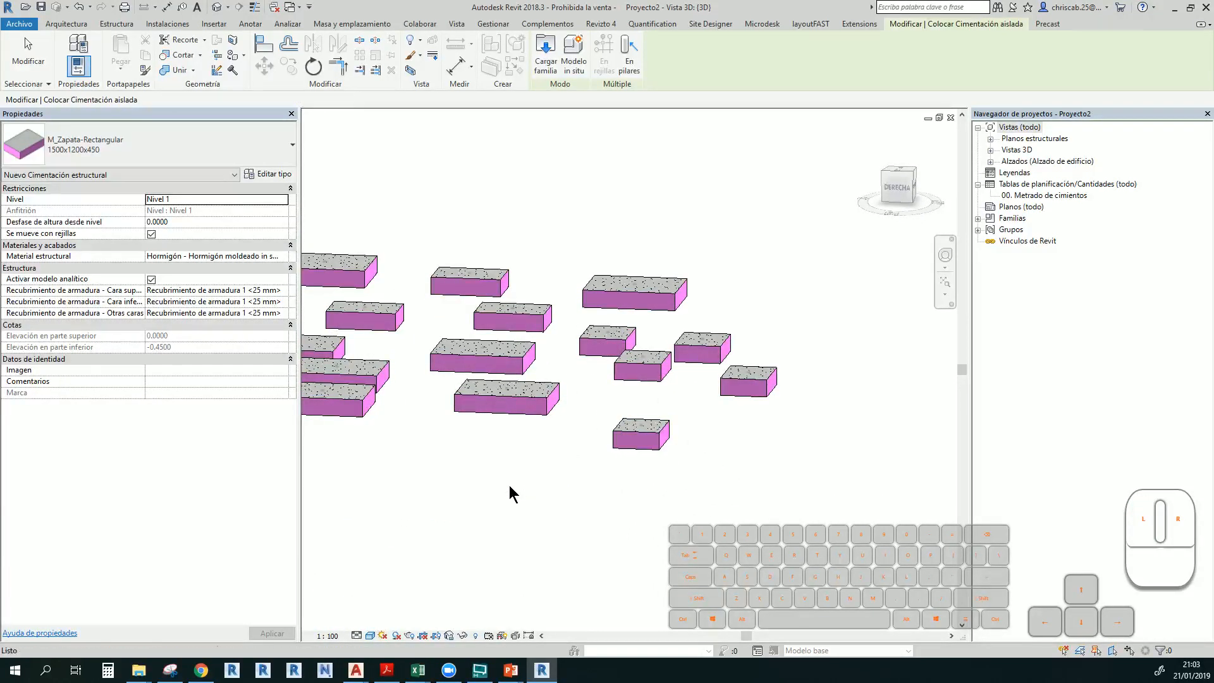
key(Escape)
Open the 00. Metrado de cimientos schedule to check the quantities of the added footing type
shift+middle_drag(523, 515, 697, 526)
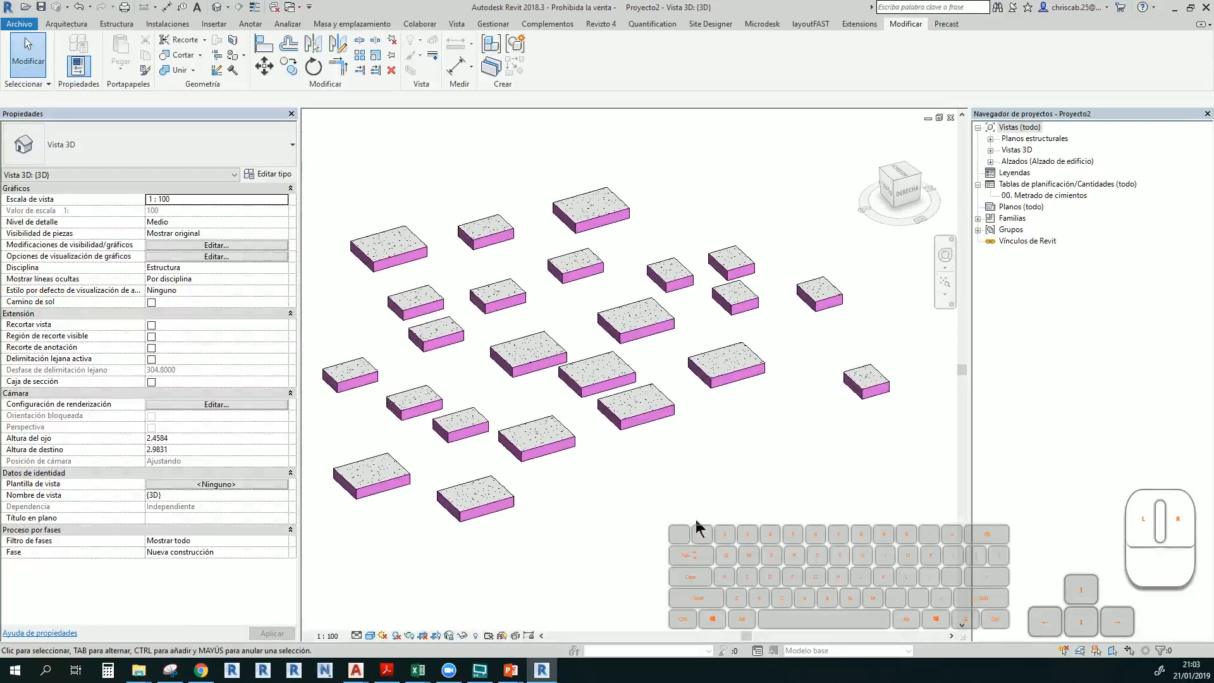
double_click(1029, 196)
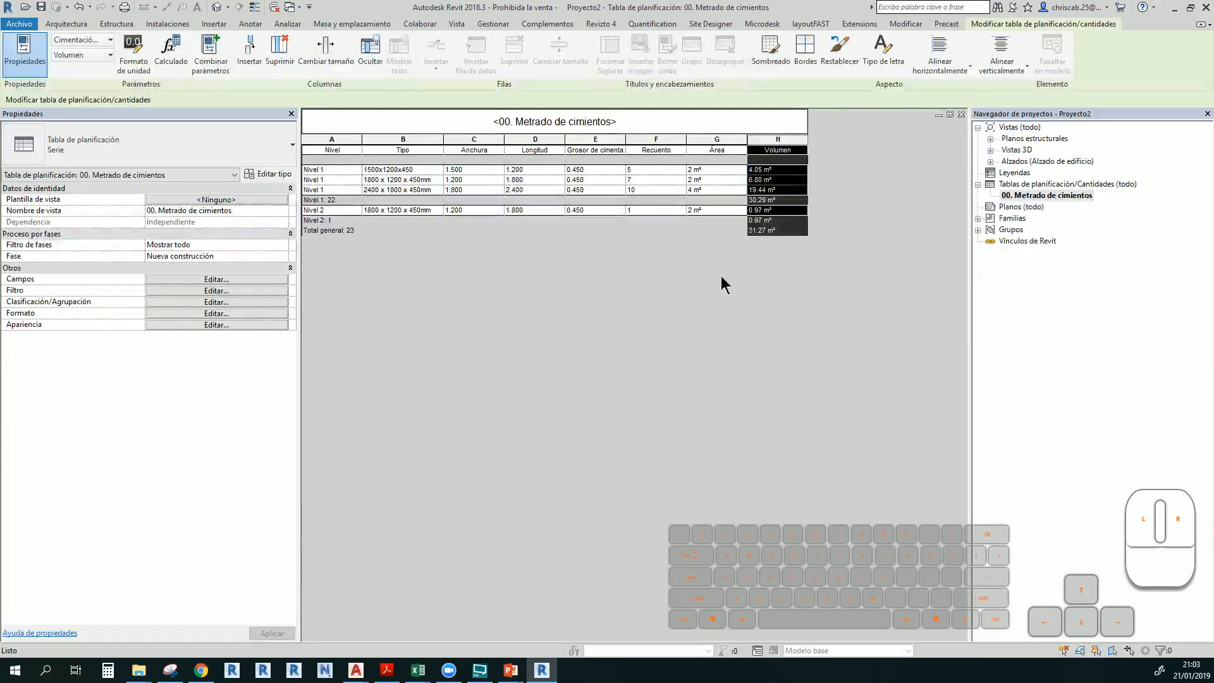
Start a new material takeoff for the Cimentación estructural category
click(768, 180)
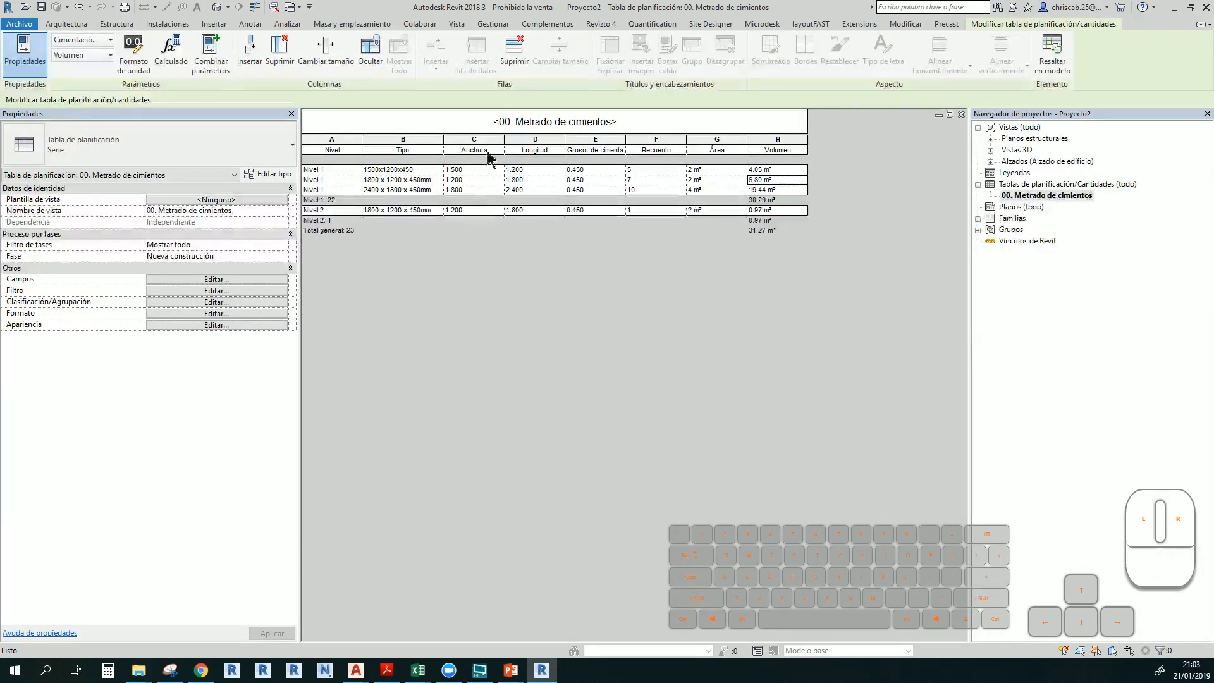
click(457, 26)
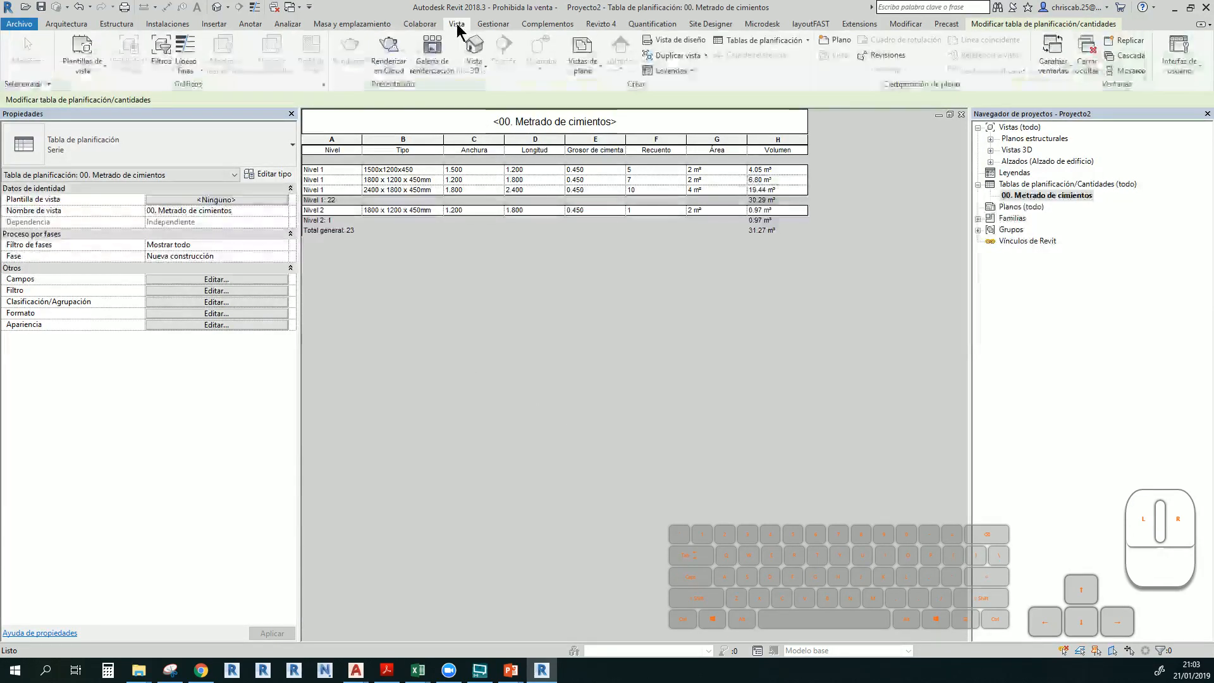
click(771, 43)
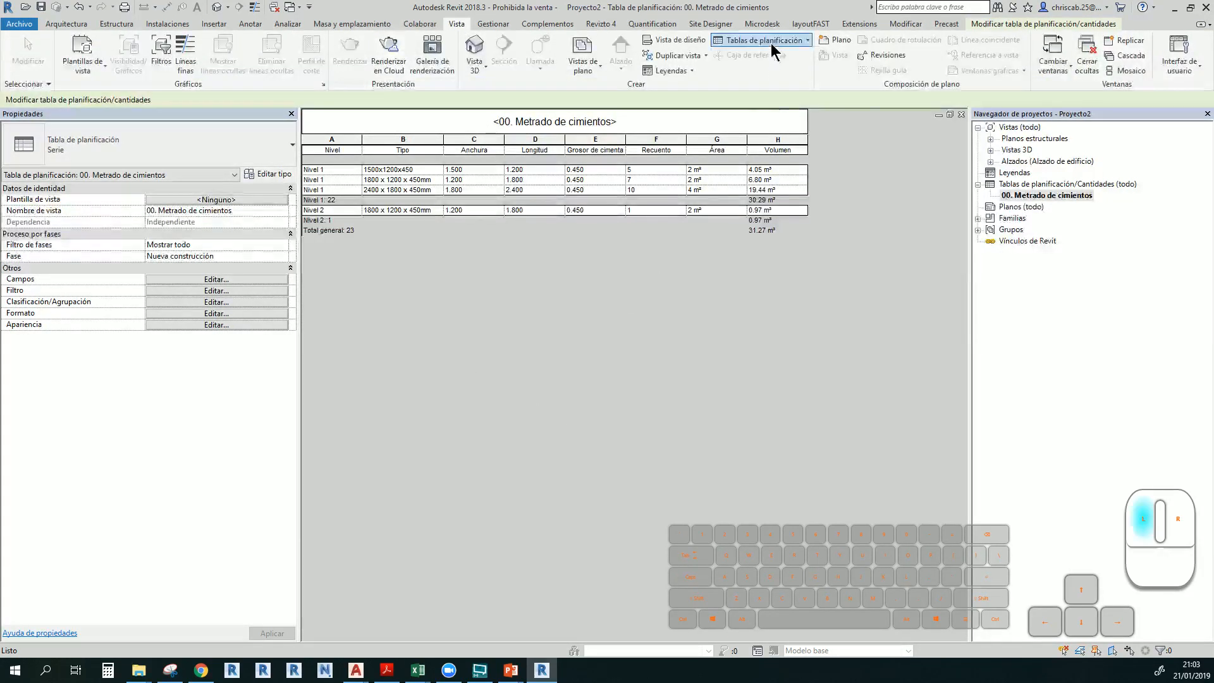
click(771, 42)
click(771, 44)
click(771, 43)
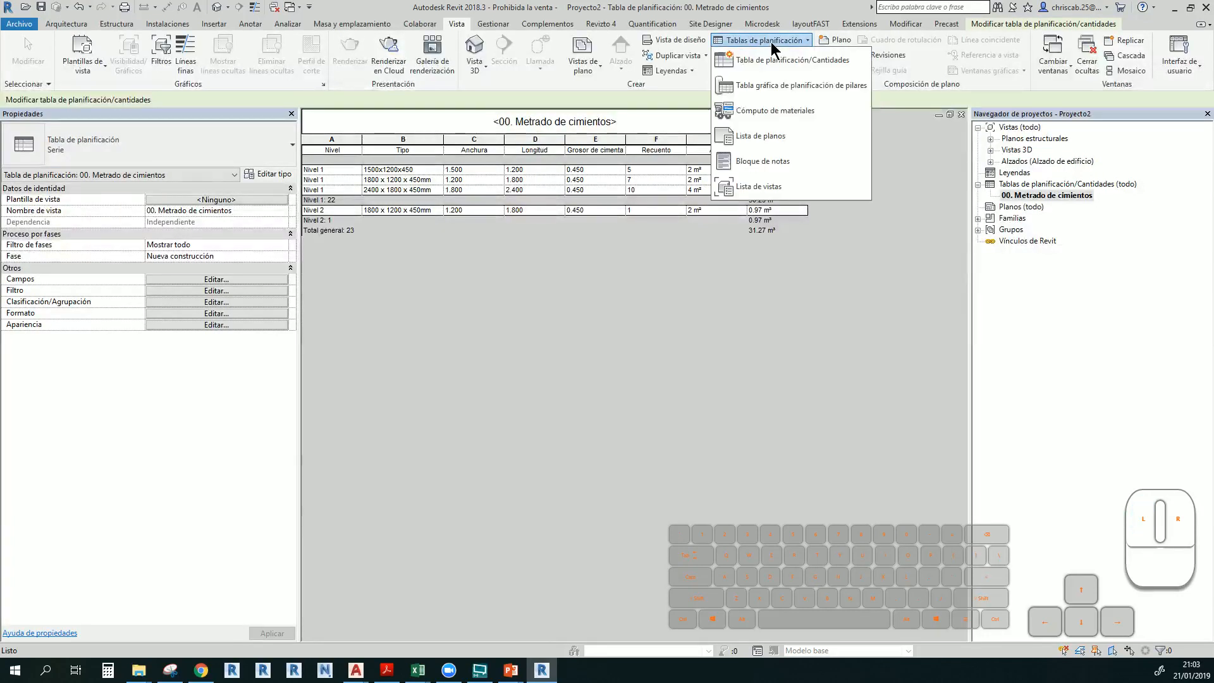
click(772, 111)
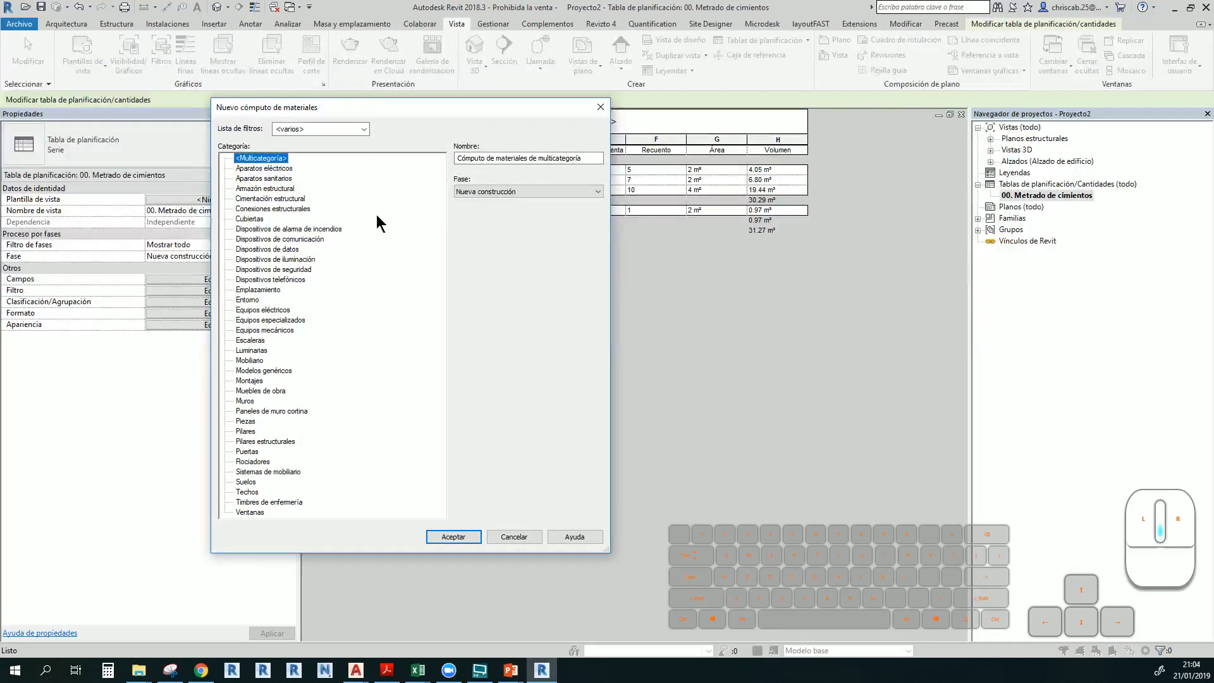
click(268, 199)
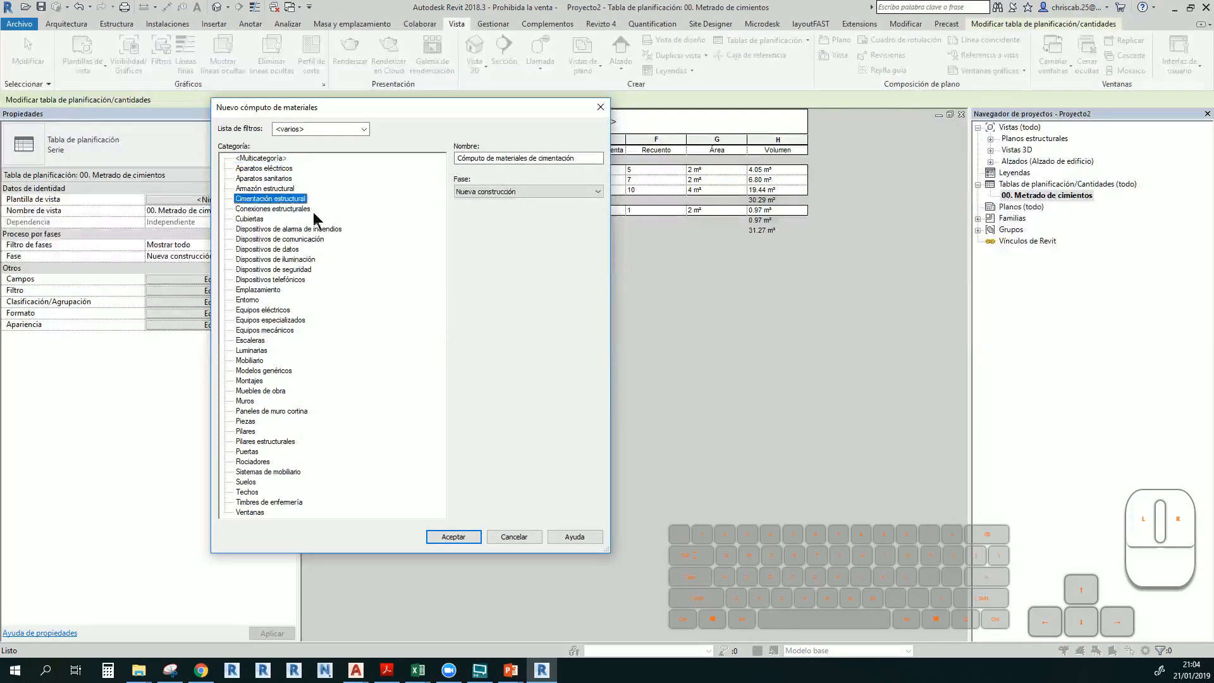
Name the takeoff 01. Materiales de Cimentación and create it
key(Tab)
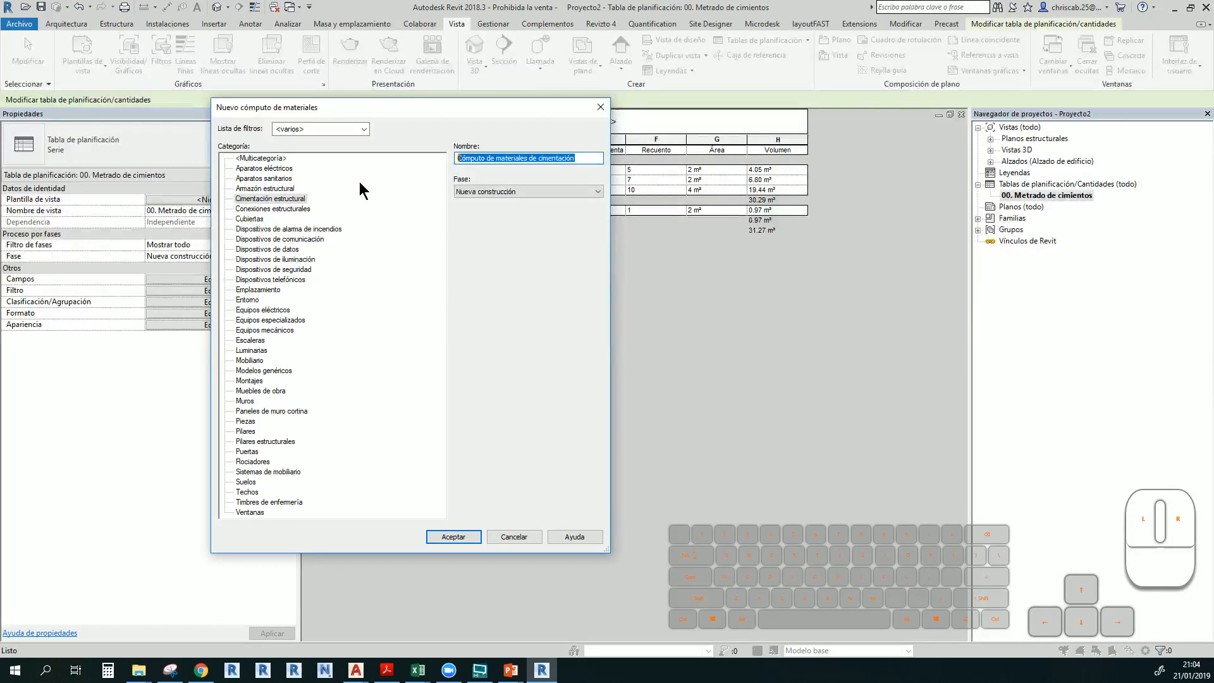
text(01. )
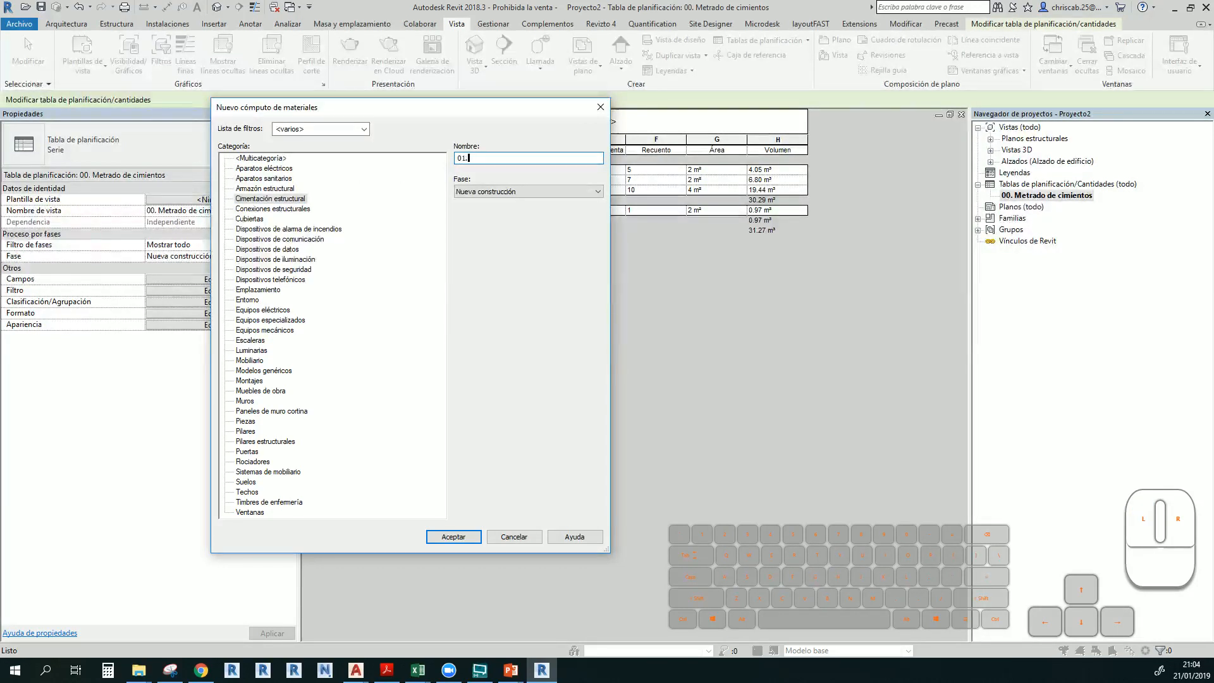
text(Materiales de C)
key(BackSpace)
key(BackSpace)
text(e Cimentaci)
key(Return)
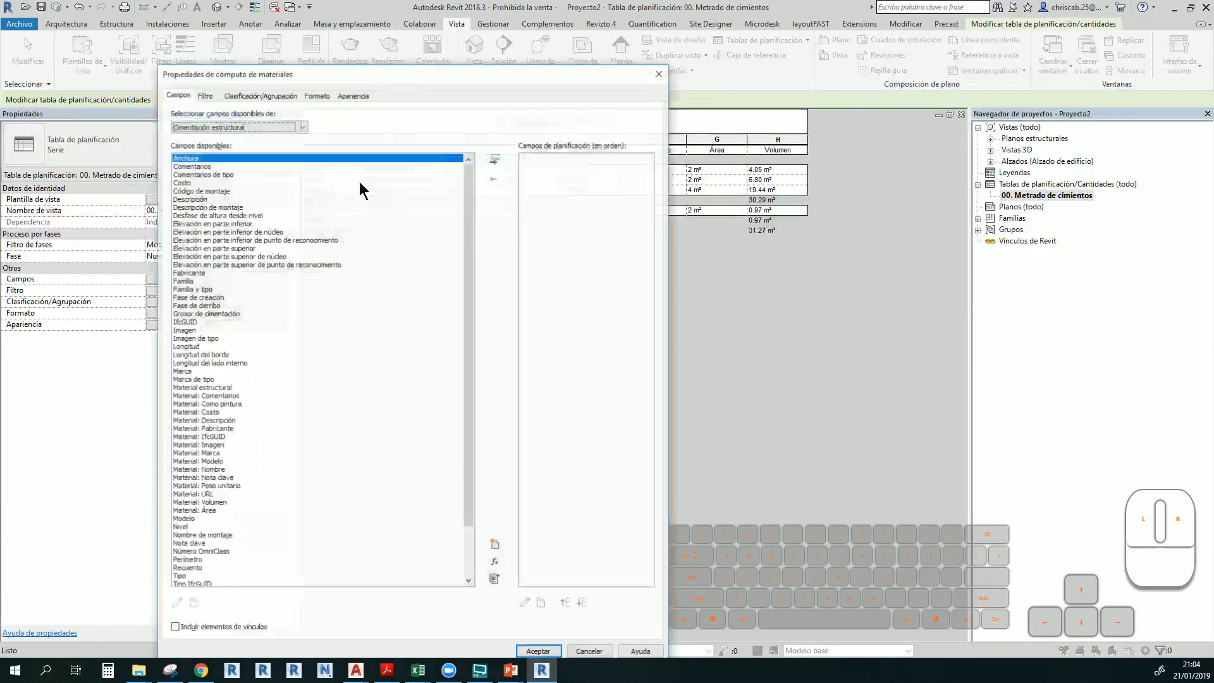
Add the Material: Nombre, Nota clave, Área, Peso unitario and Volumen fields to the takeoff
click(217, 397)
shift+click(243, 511)
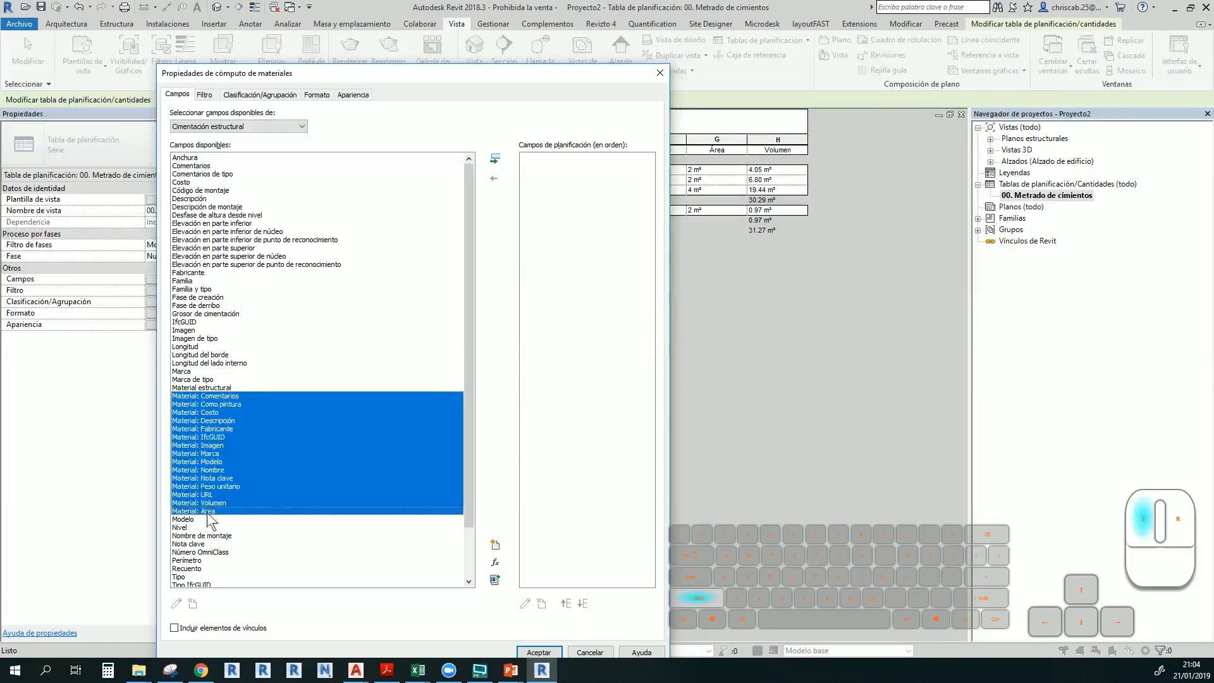
click(265, 442)
click(220, 471)
double_click(220, 473)
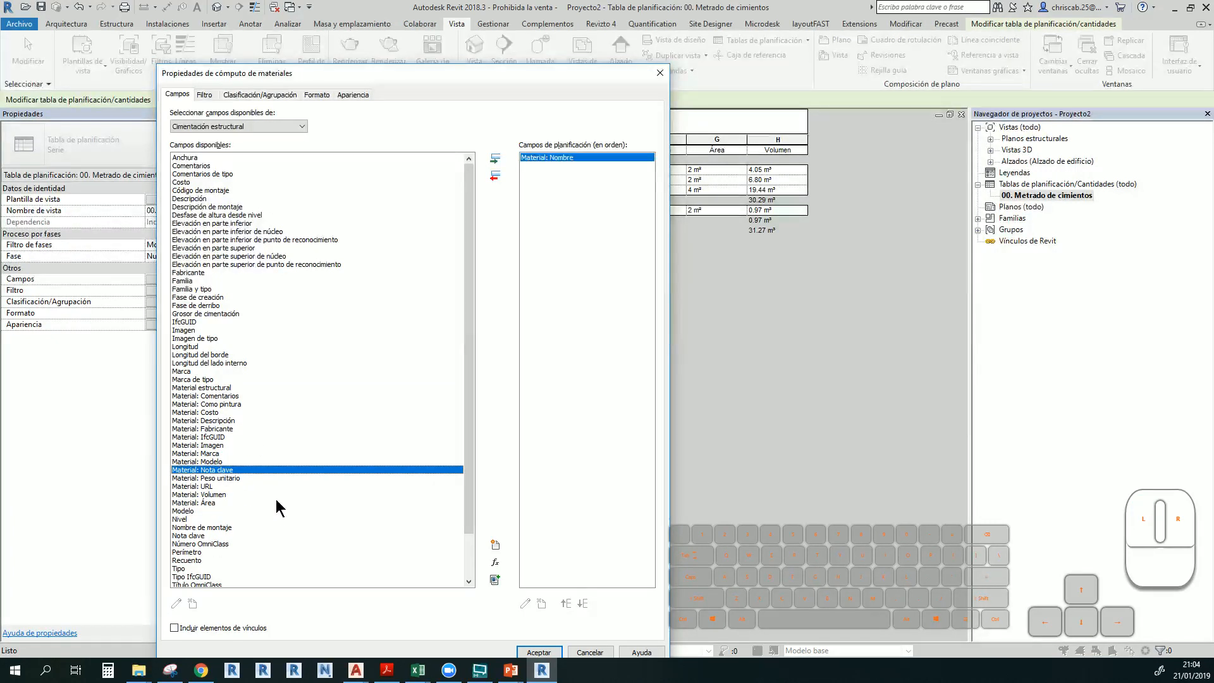
scroll(288, 505, down, 2)
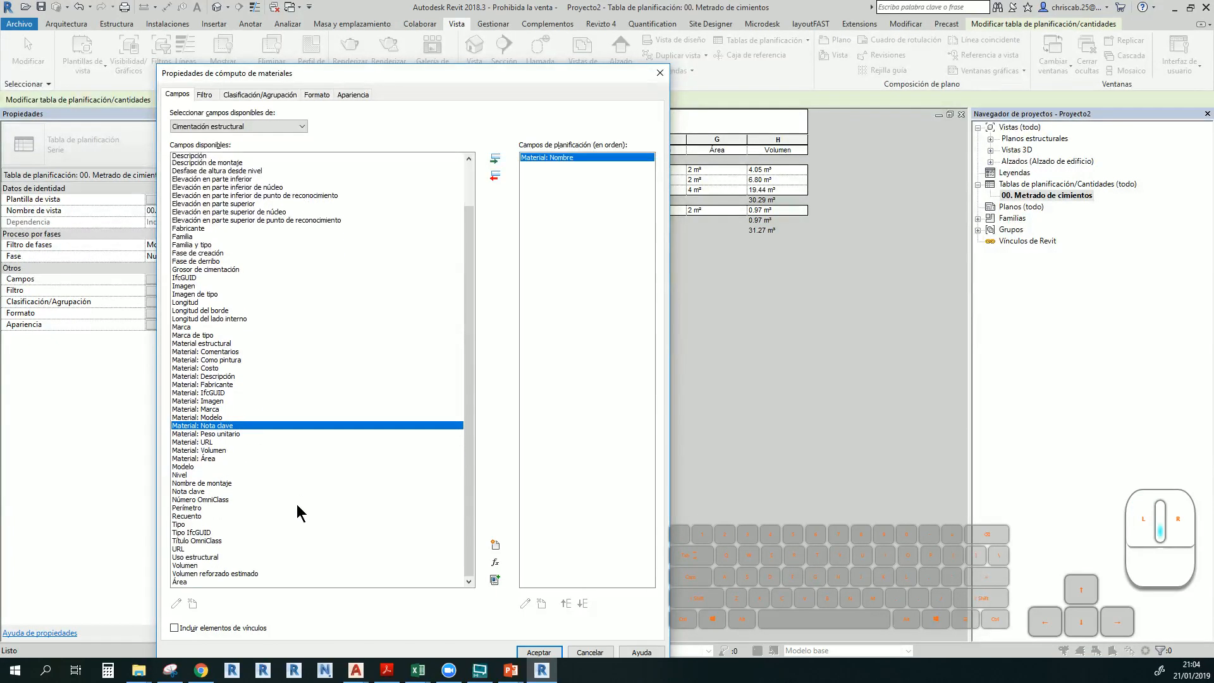
ctrl+double_click(204, 453)
ctrl+double_click(204, 453)
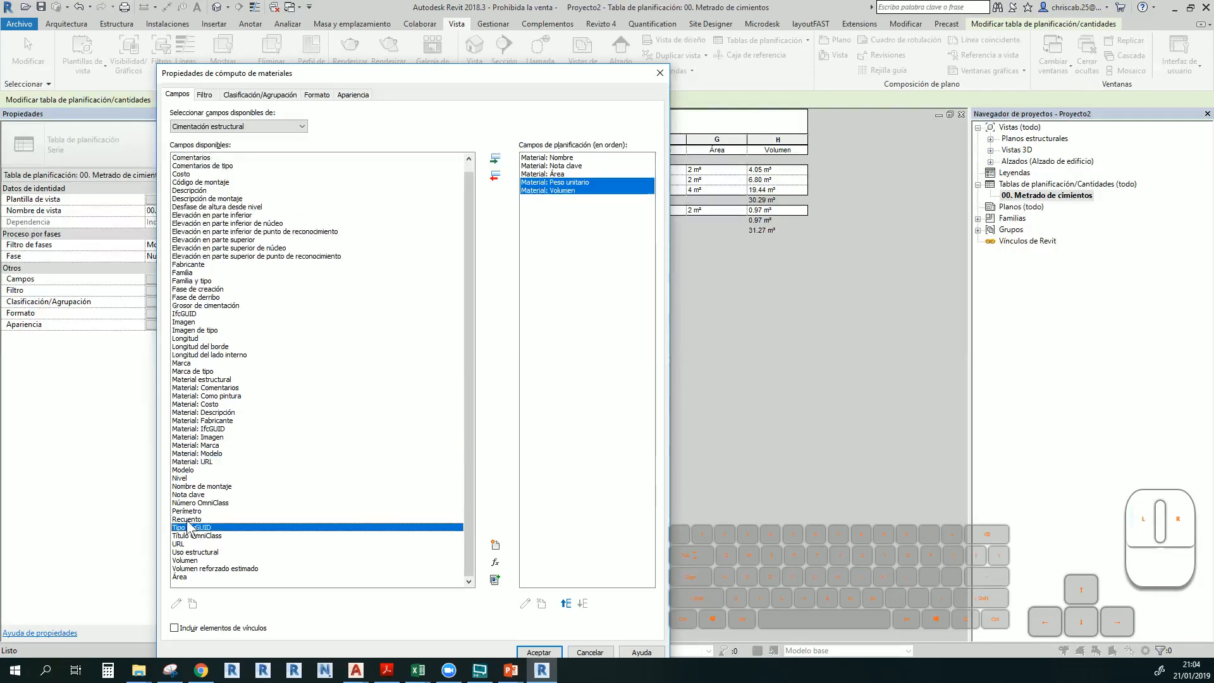
Add the Tipo, Familia and Nivel fields to the takeoff
double_click(190, 520)
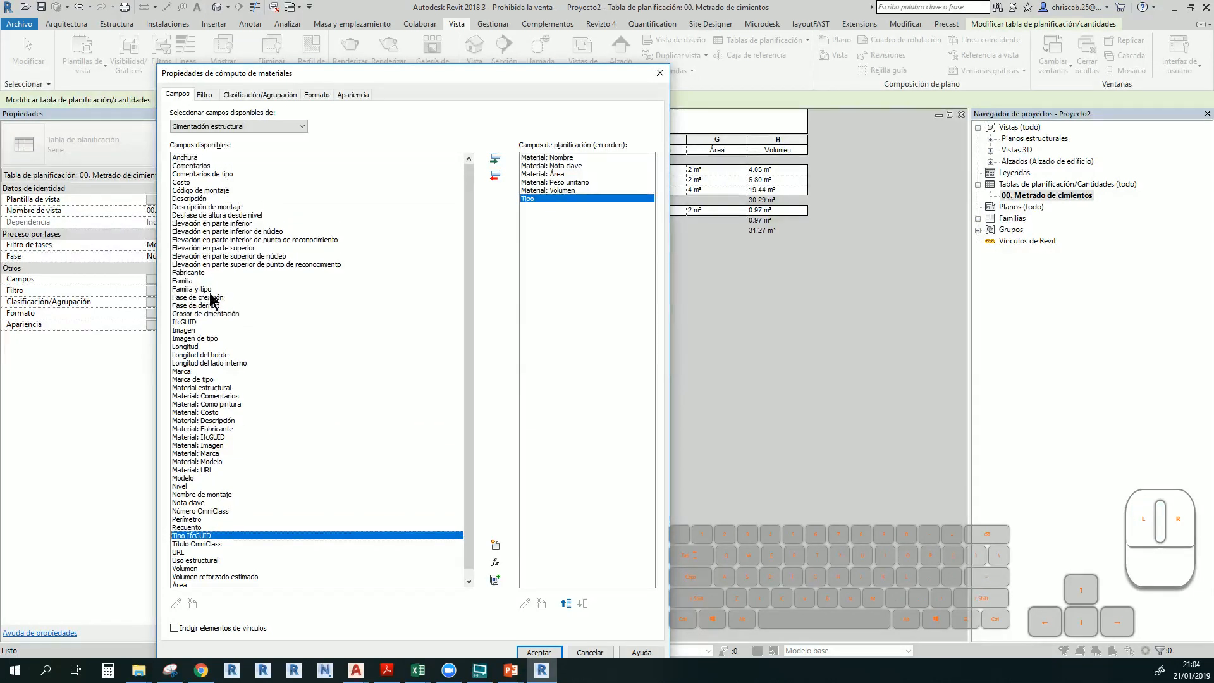
double_click(188, 281)
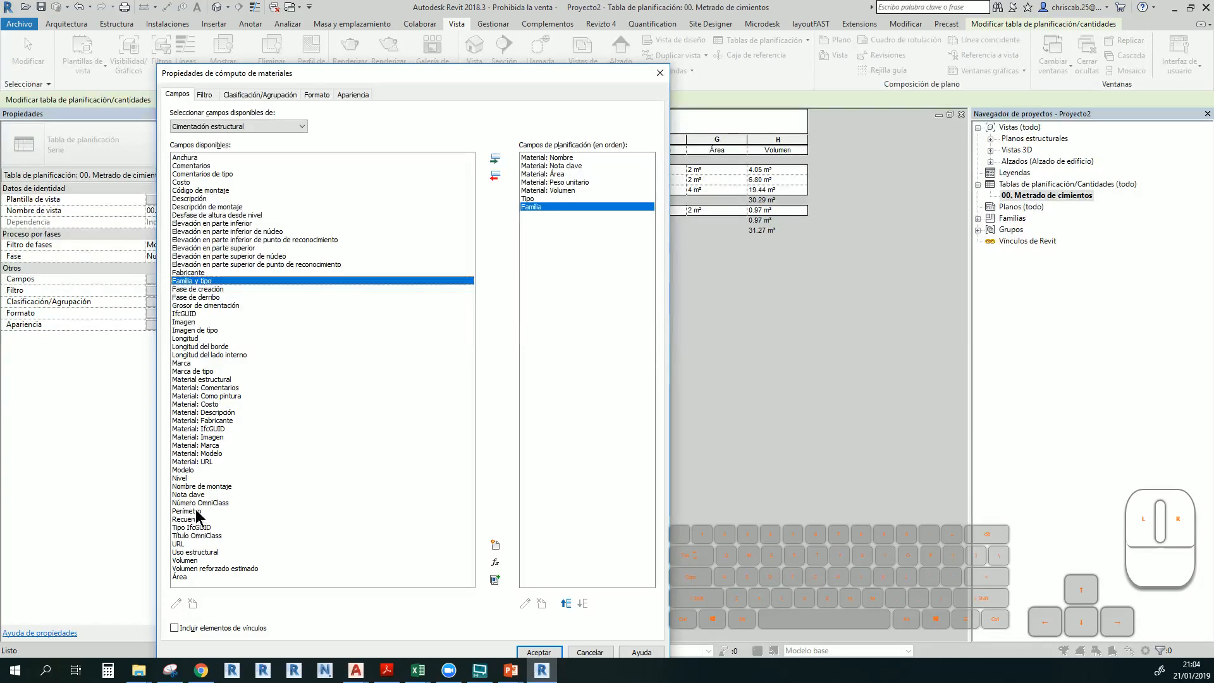
double_click(180, 478)
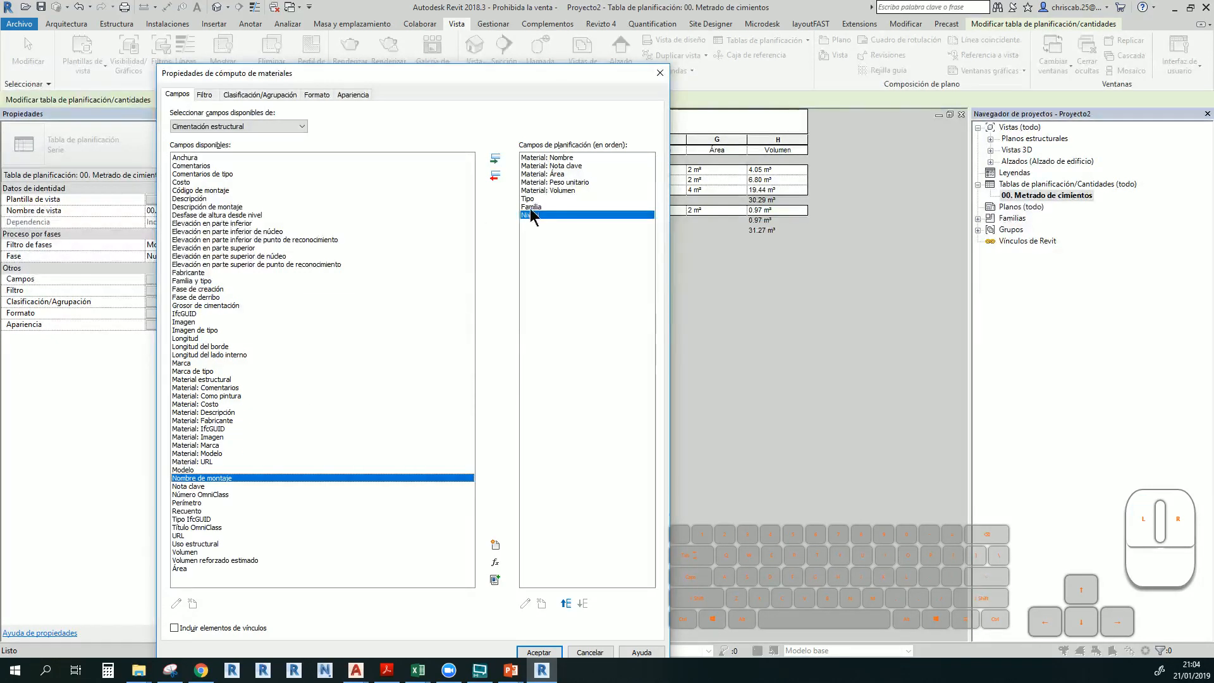
Move the Nivel field up to the first place in the field order
click(564, 604)
click(565, 604)
click(565, 604)
click(567, 604)
click(567, 604)
click(567, 603)
click(567, 604)
Move the Familia field up so that it follows directly after Nivel
click(535, 216)
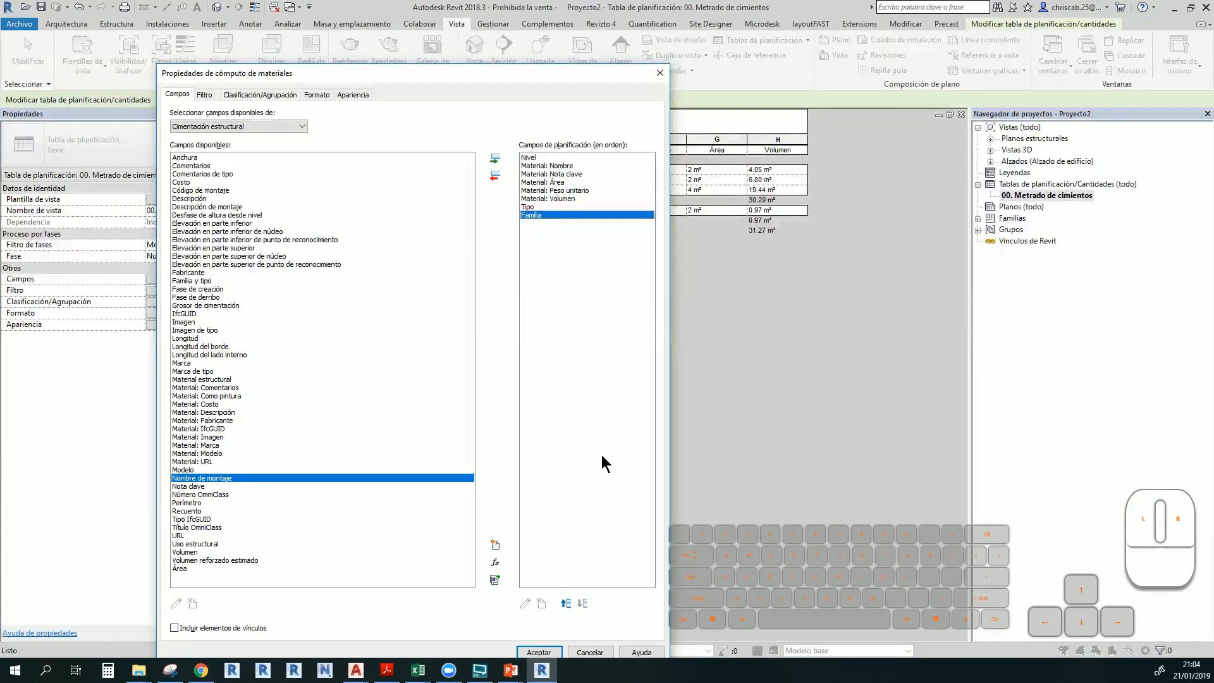
click(567, 603)
click(567, 604)
click(567, 604)
click(567, 604)
click(567, 604)
click(568, 603)
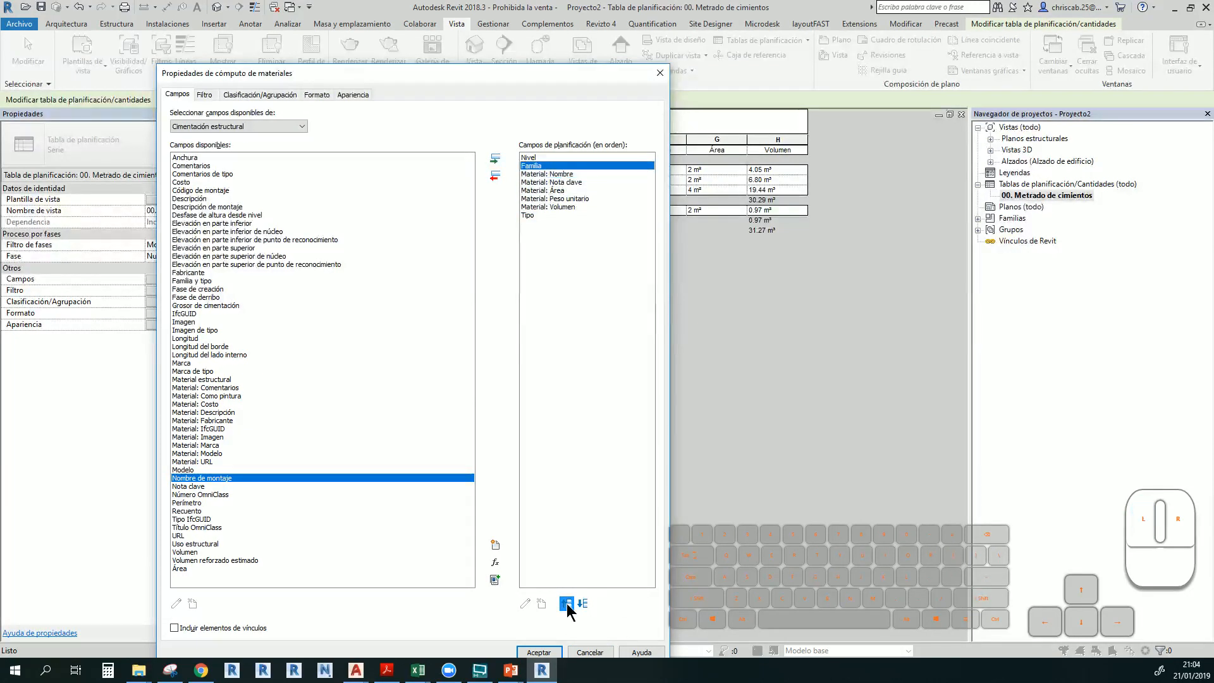
Move the Tipo field up so that it follows directly after Familia
click(535, 216)
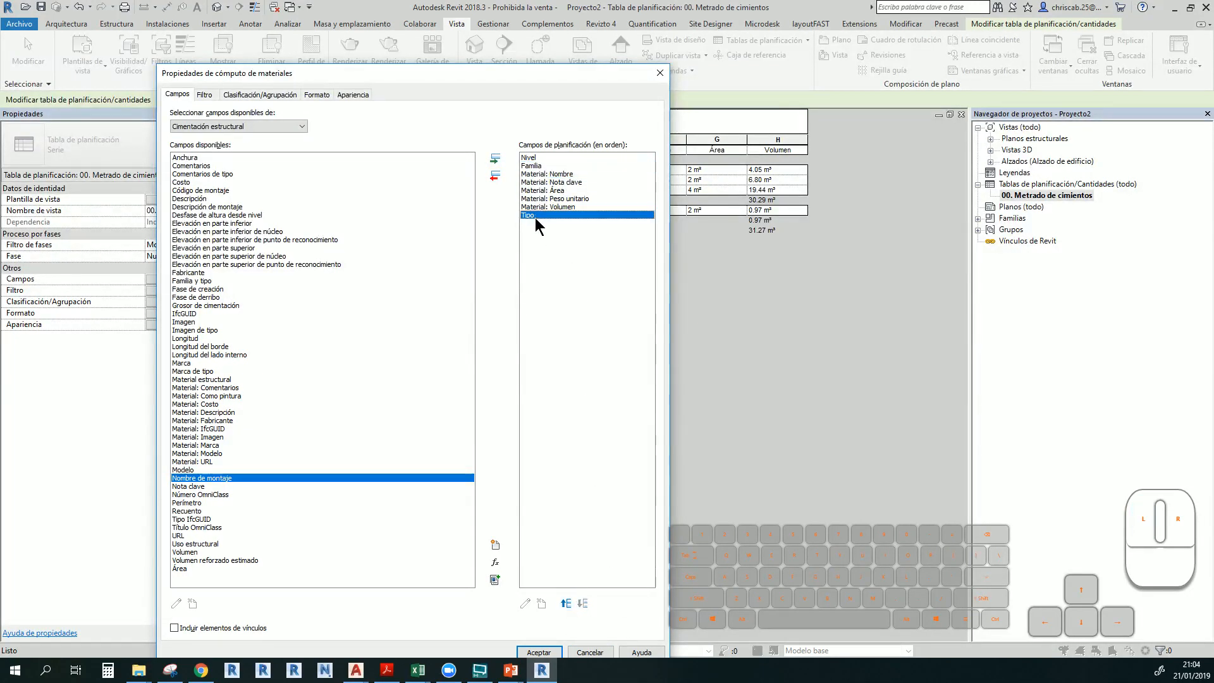
click(565, 604)
click(565, 604)
click(565, 603)
click(565, 604)
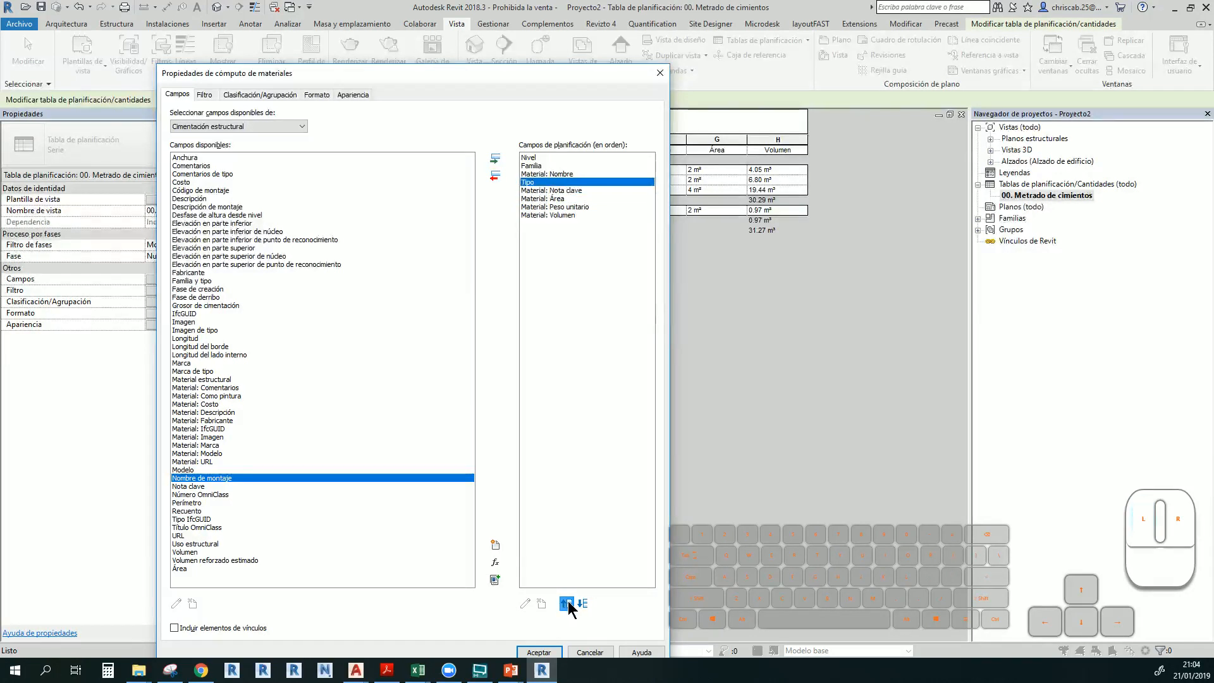
click(566, 604)
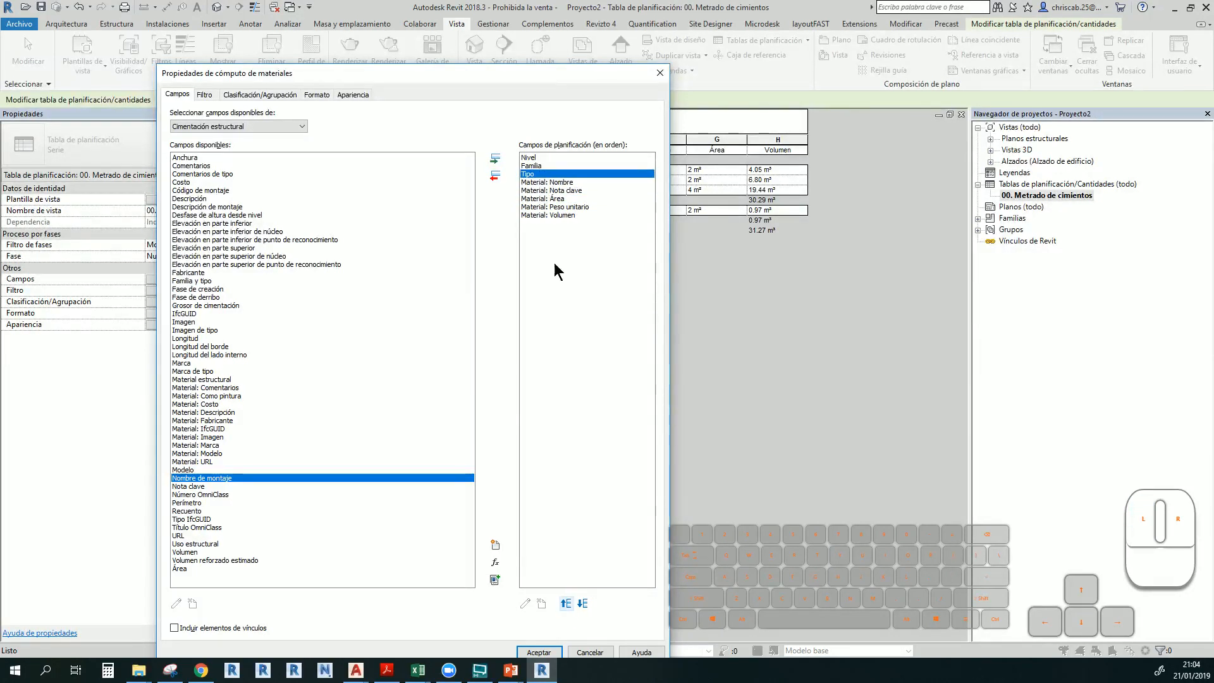
Remove the Material: Nombre, Material: Nota clave and Material: Peso unitario fields from the takeoff
double_click(570, 182)
double_click(570, 183)
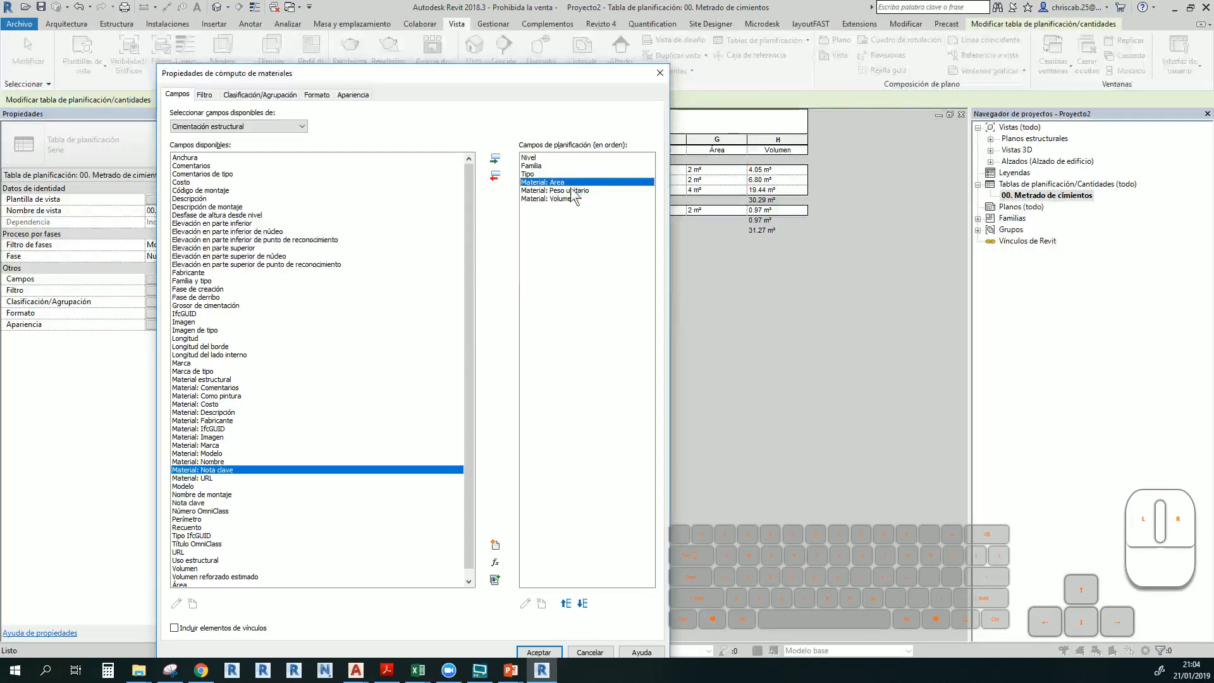
double_click(570, 188)
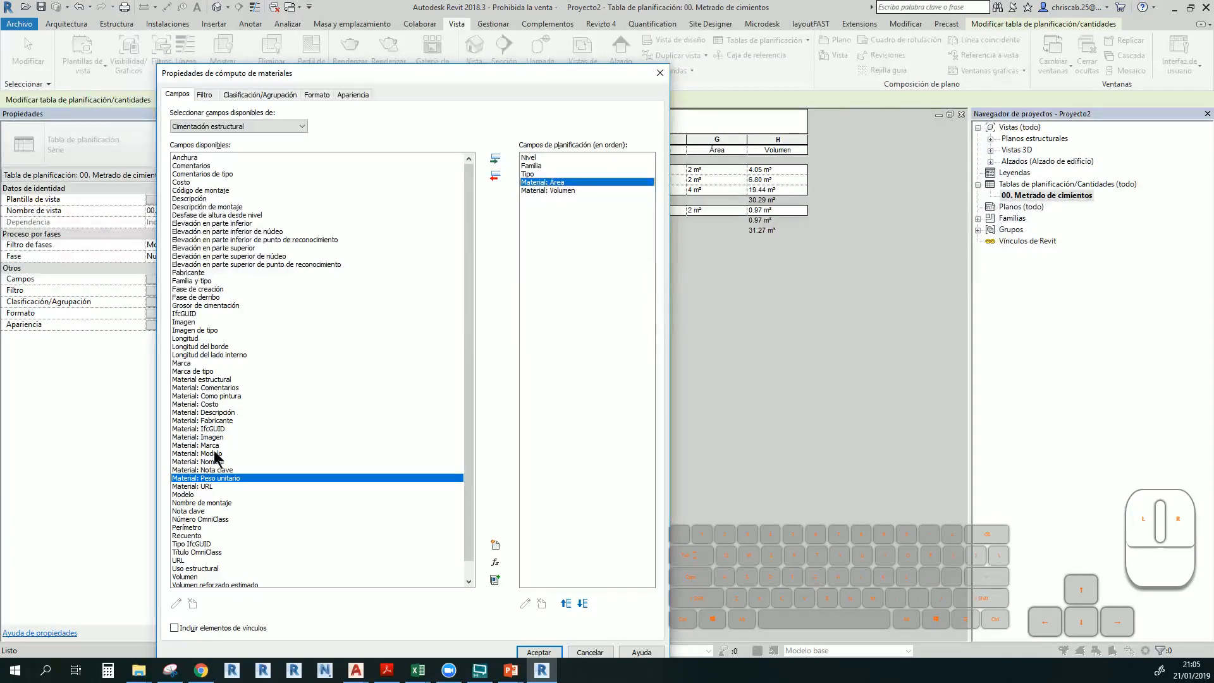
Add Material: Nombre back between Tipo and Material: Área, and accept the takeoff properties
double_click(215, 462)
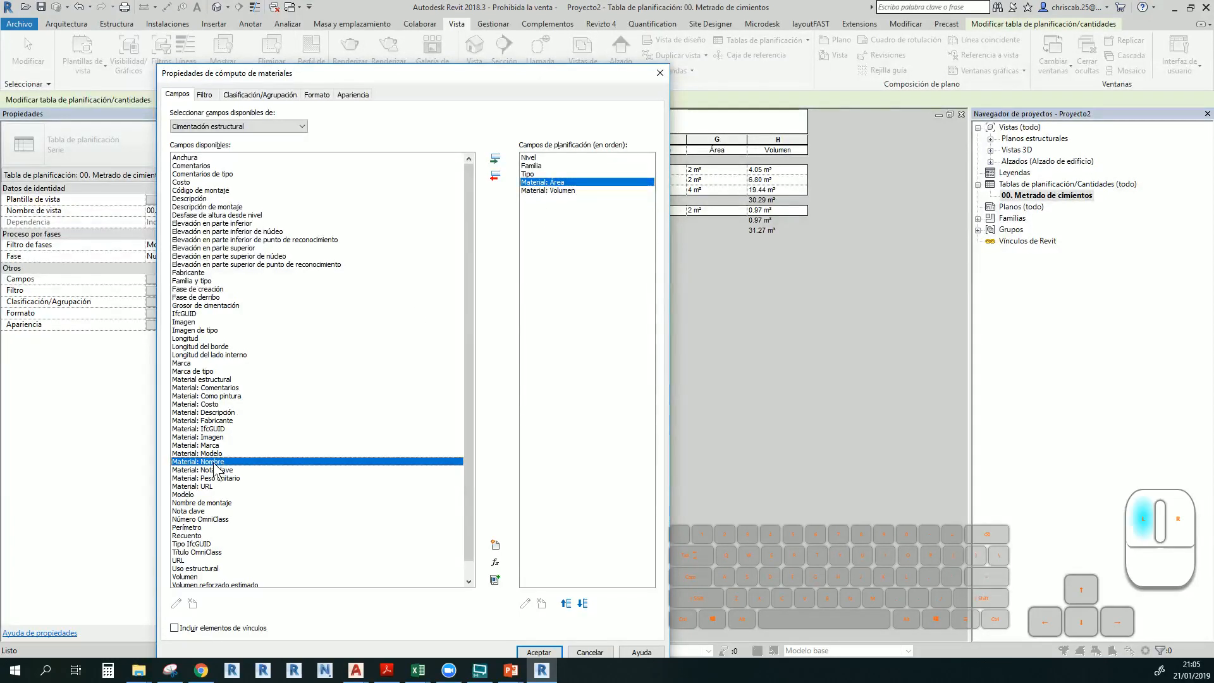
click(579, 603)
click(539, 652)
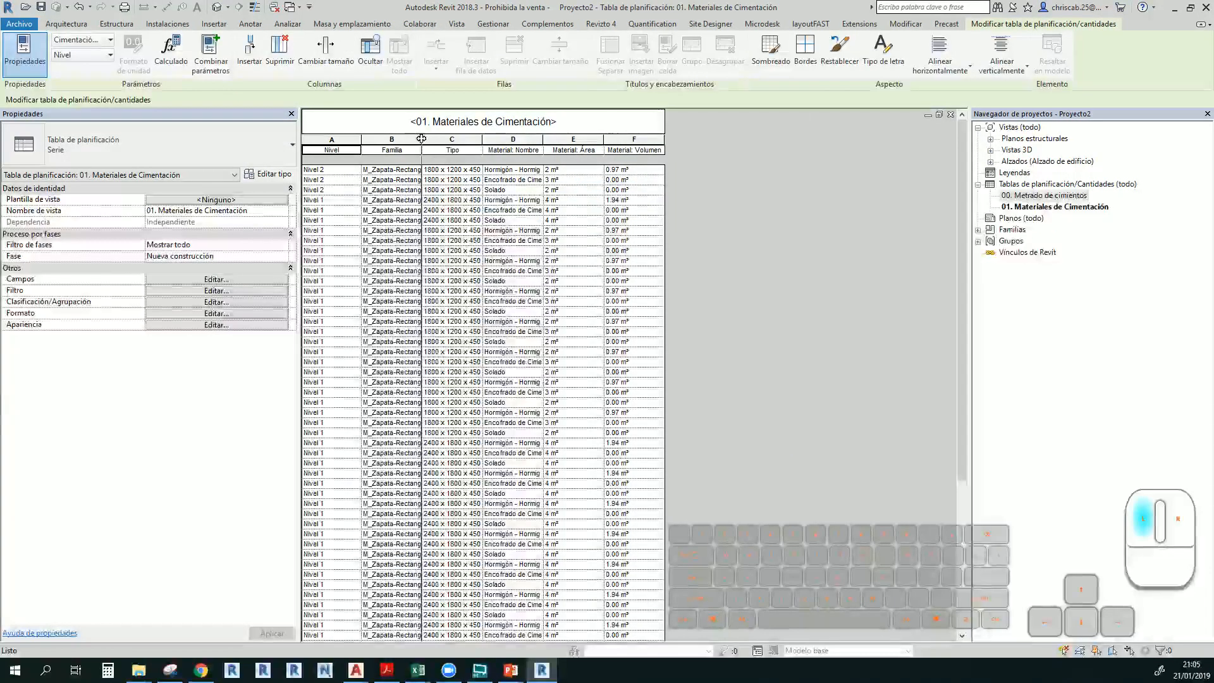
Widen the Familia, Tipo and Material: Nombre columns, and override the Material: Área format with 2 decimal places
drag(421, 140, 660, 137)
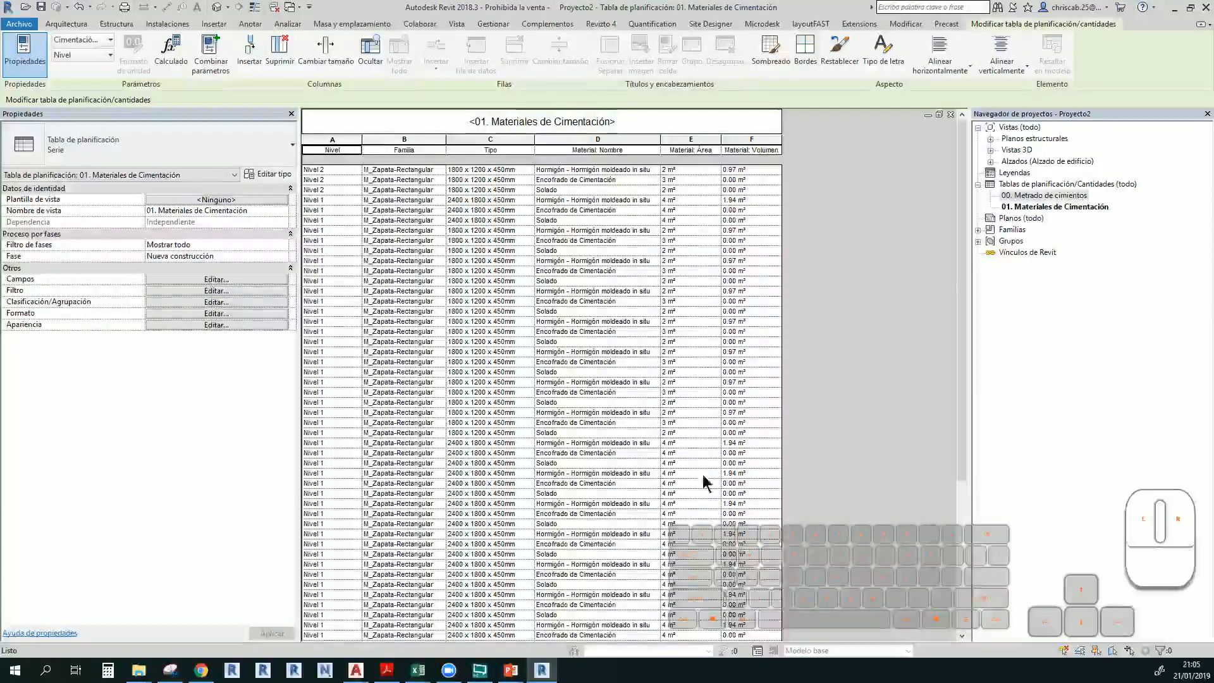
click(691, 140)
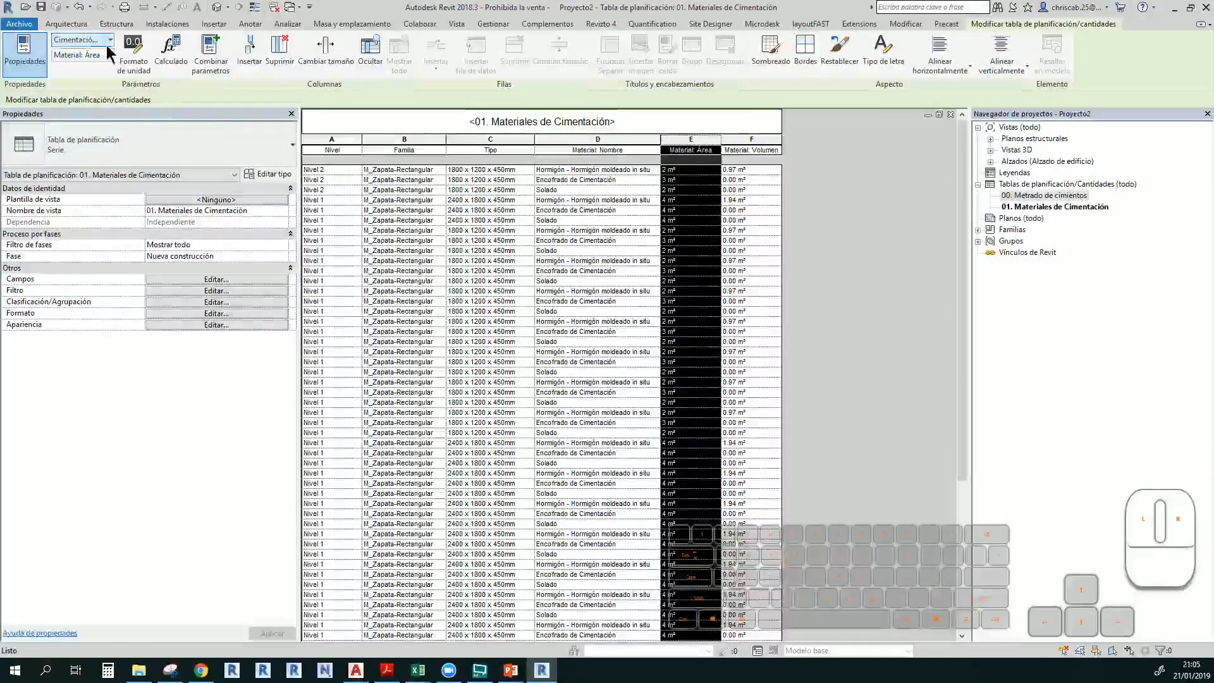
click(146, 67)
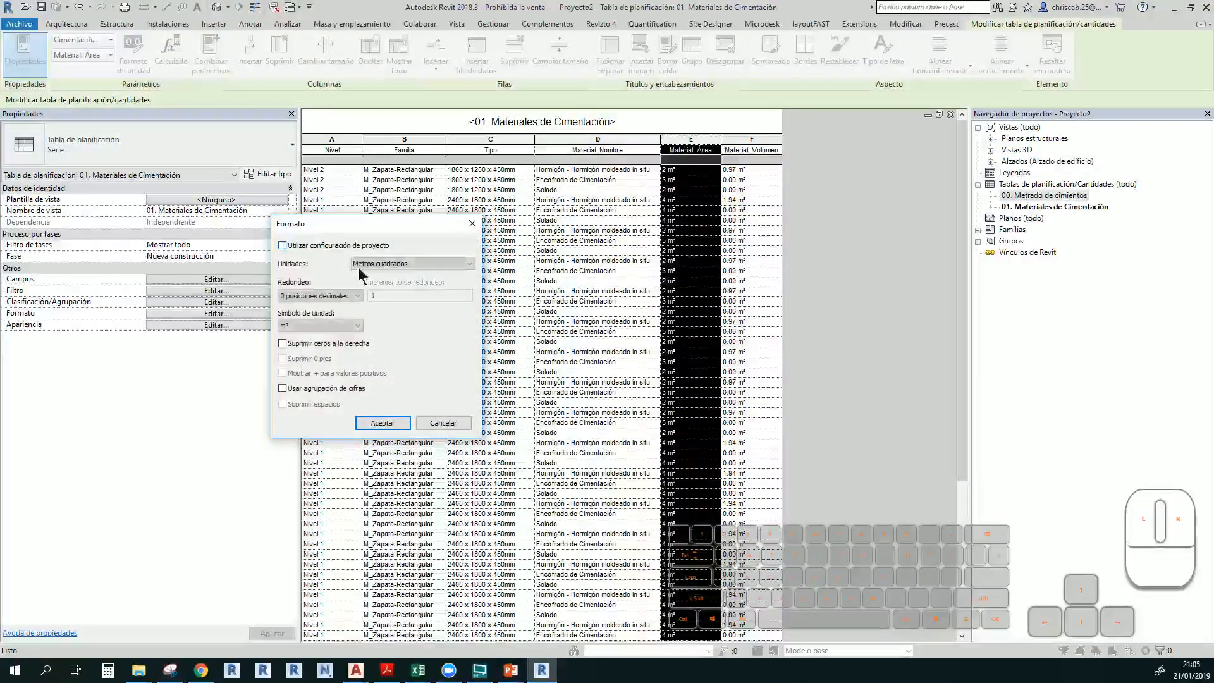
click(346, 246)
click(340, 294)
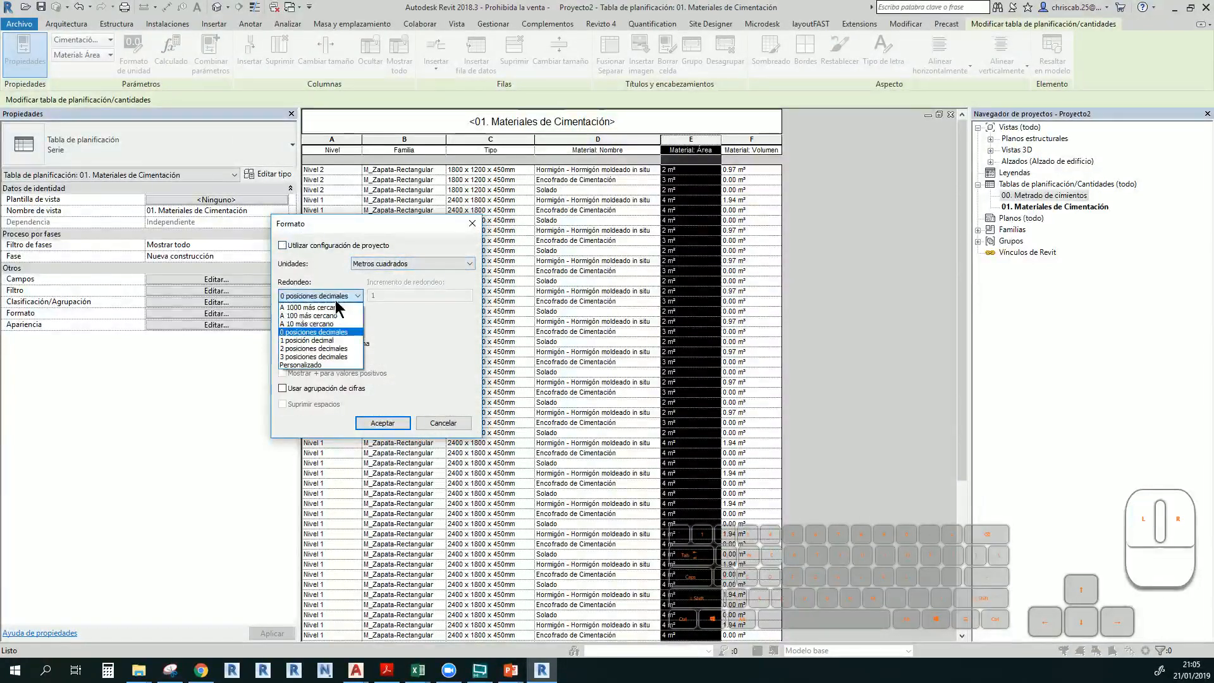
click(335, 358)
click(369, 422)
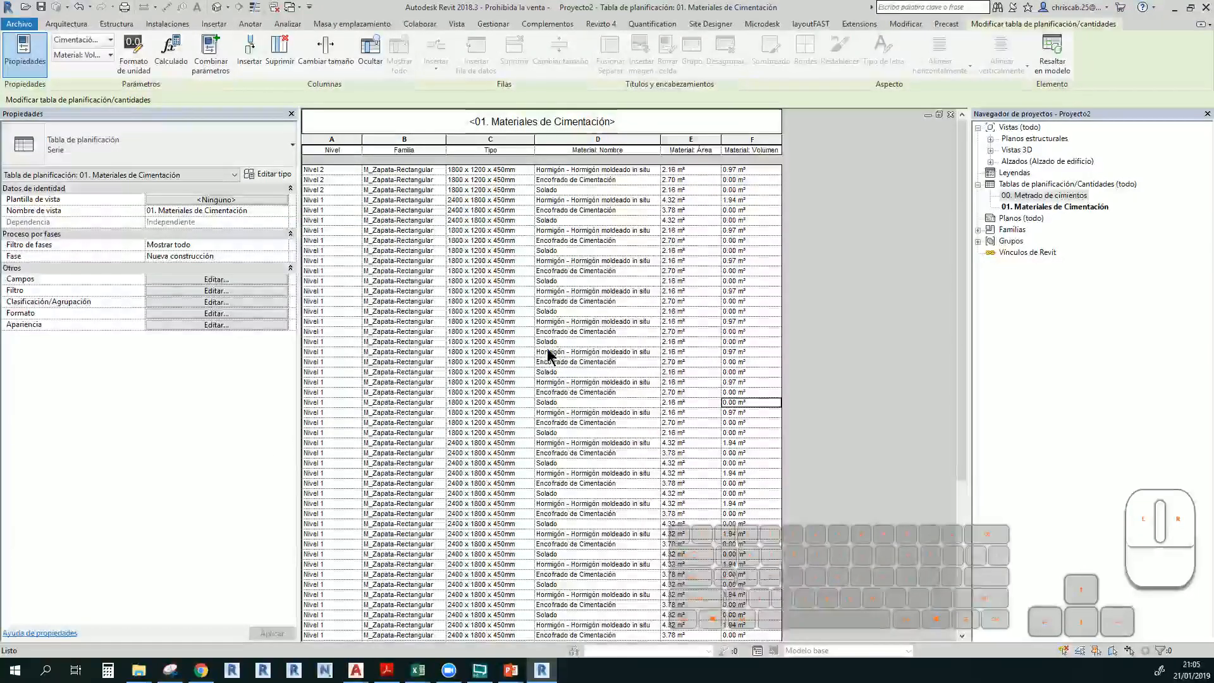
Sort the takeoff by Nivel with a footer showing title, count and totals, followed by Tipo and Material: Nombre
click(203, 302)
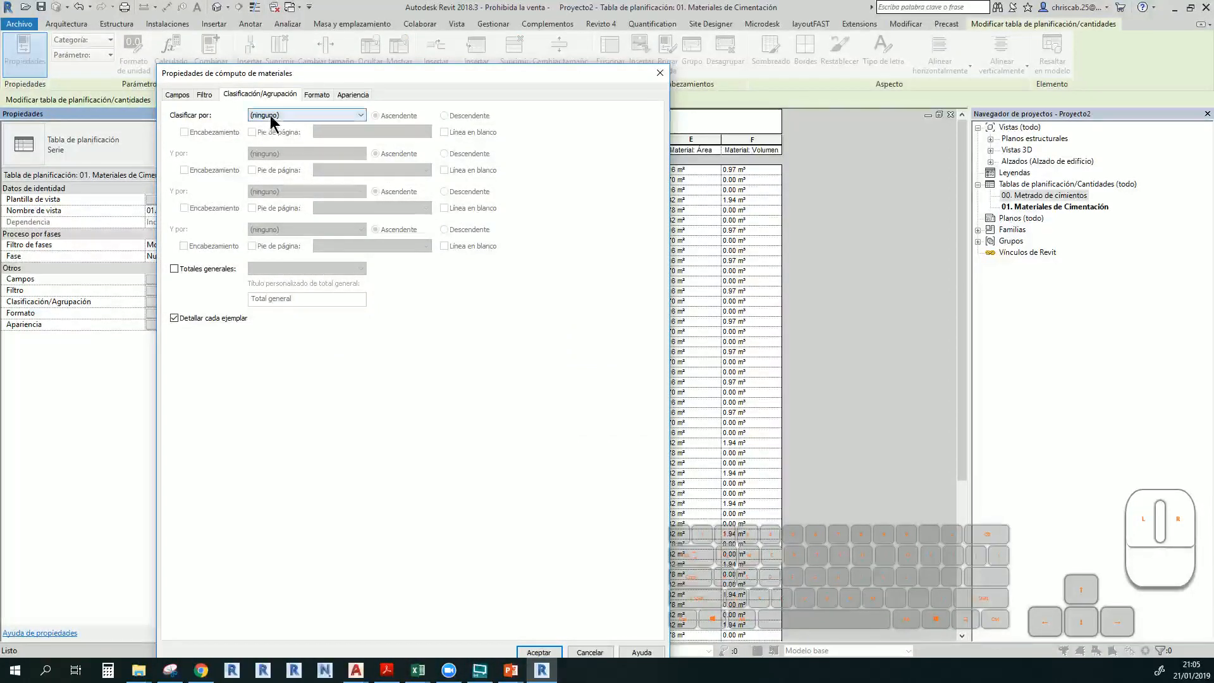
click(270, 117)
click(268, 134)
click(252, 131)
click(269, 154)
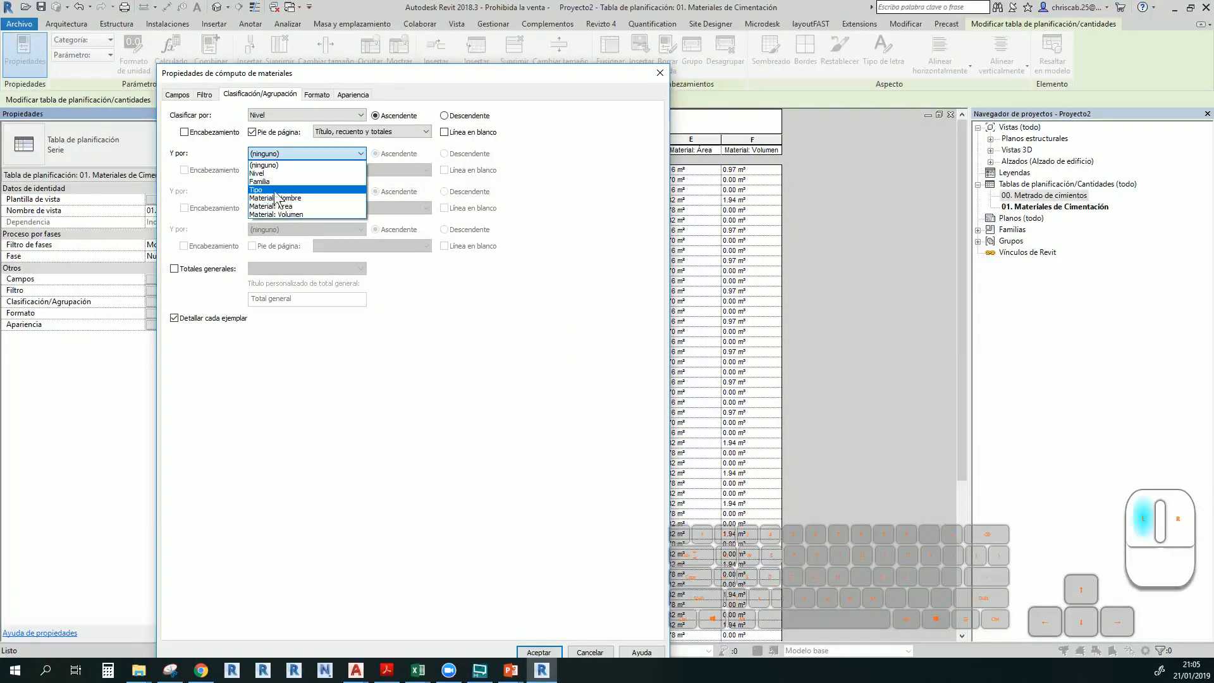
click(266, 189)
click(274, 192)
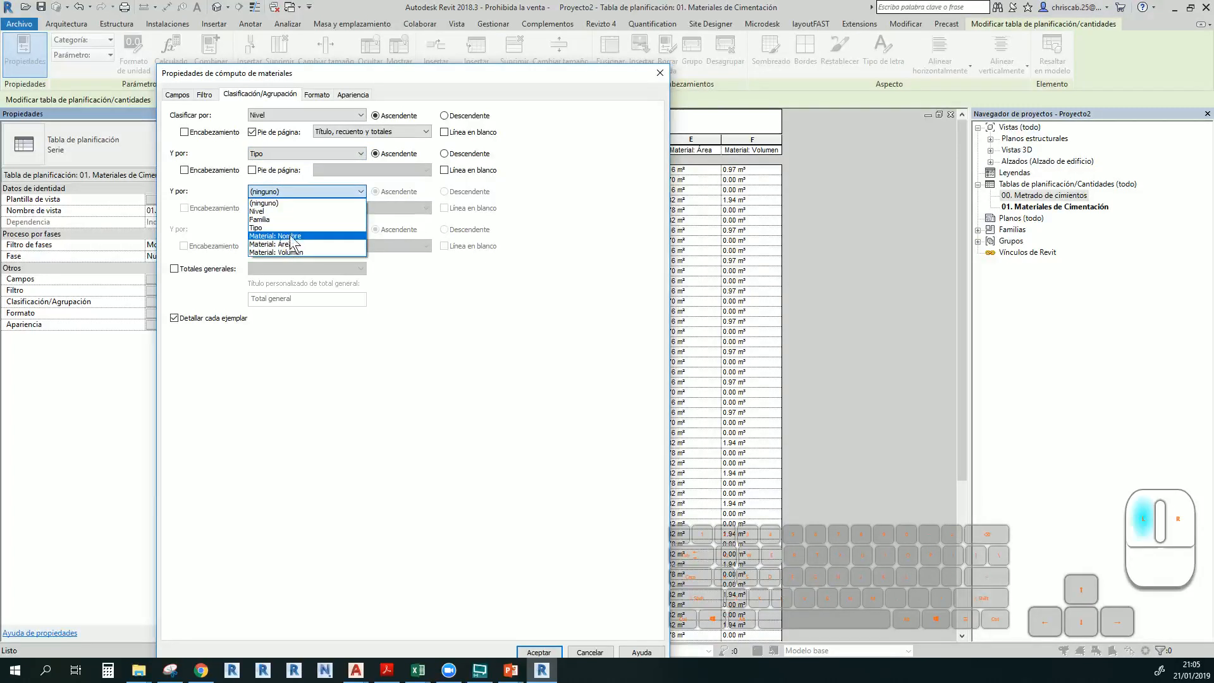
click(286, 236)
Enable Totales generales with title, count and totals, and turn off Detallar cada ejemplar
click(174, 269)
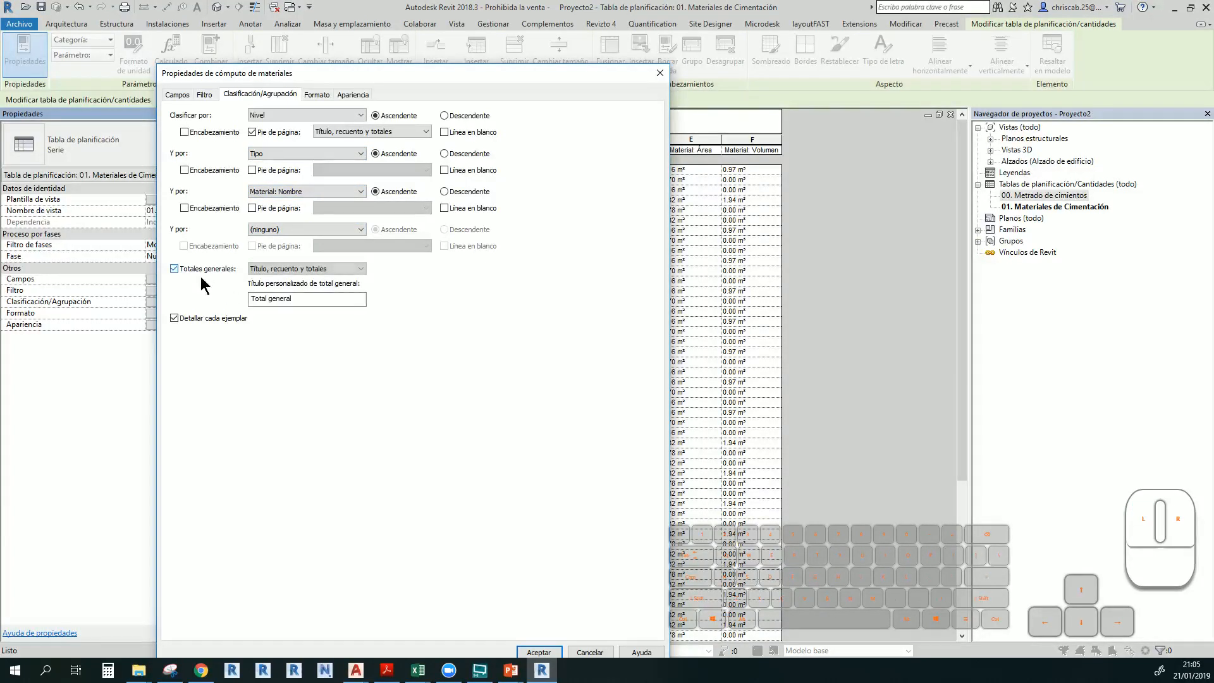
click(175, 318)
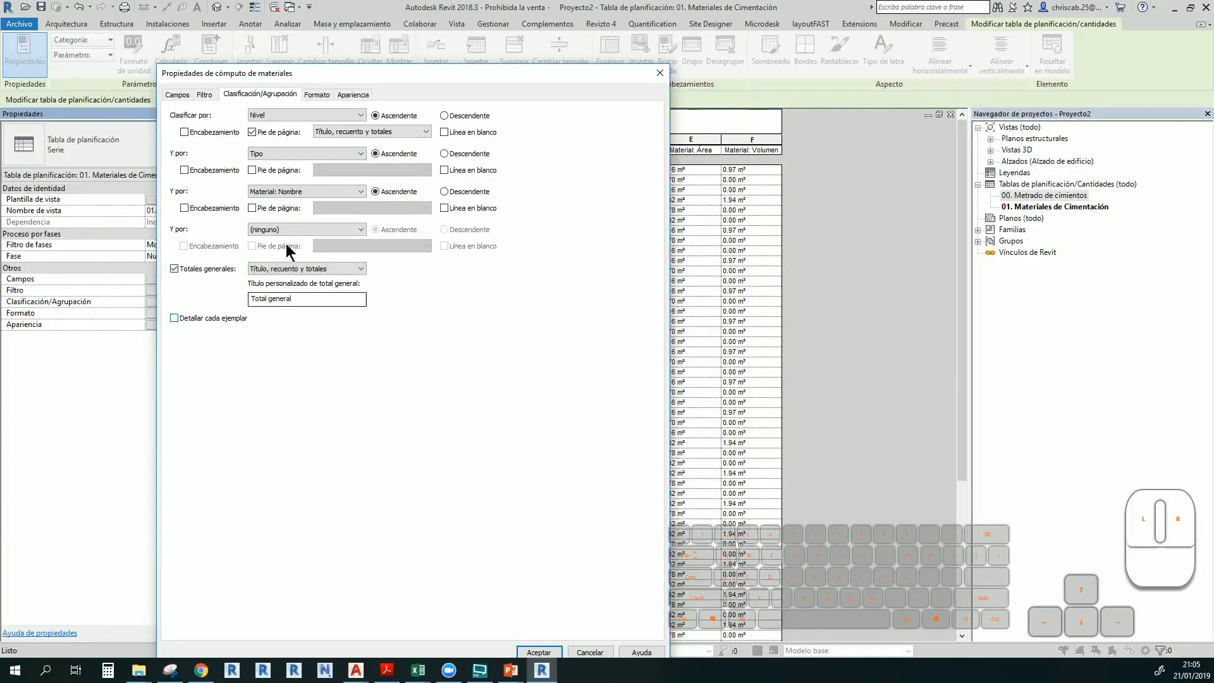
Set Material: Área and Material: Volumen to Calcular totales and accept the takeoff properties
click(318, 95)
click(203, 154)
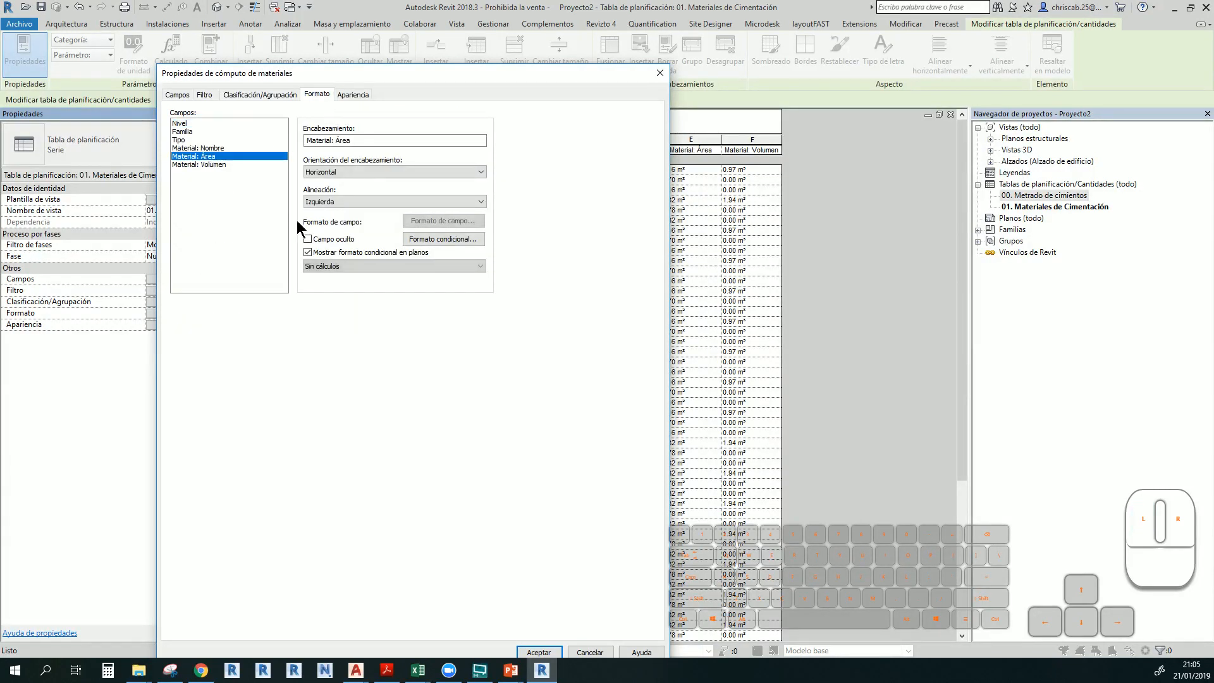
click(321, 266)
click(329, 287)
click(214, 165)
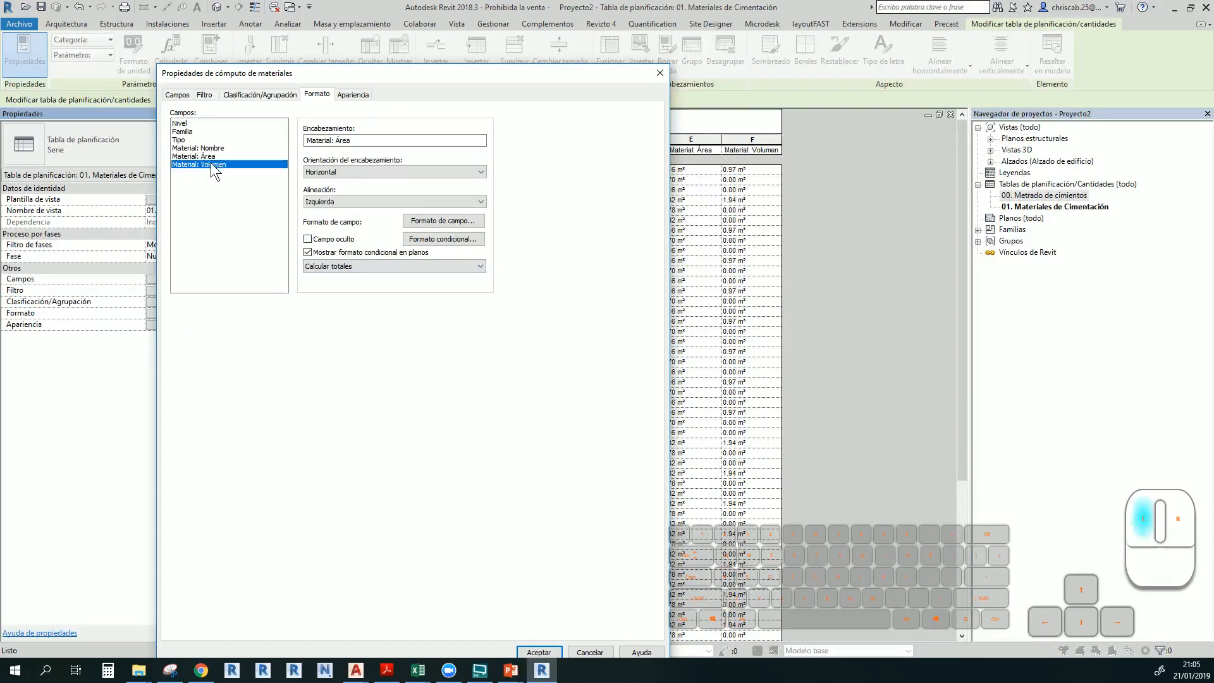
click(325, 266)
click(327, 280)
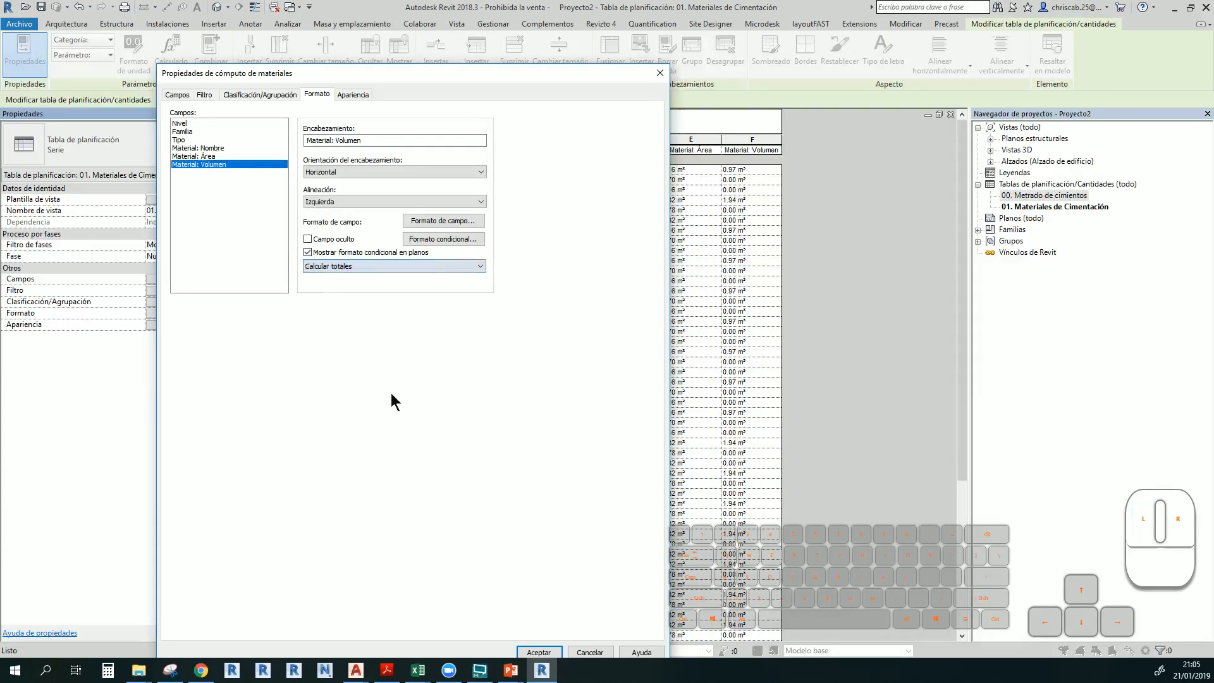
click(538, 652)
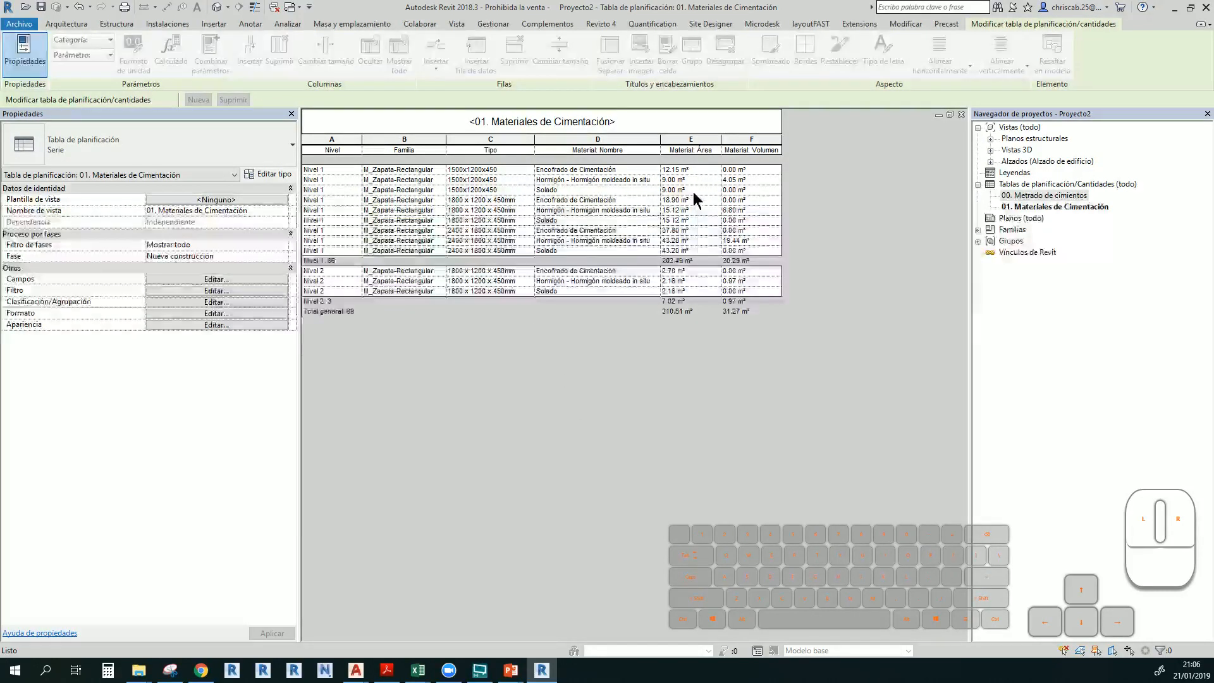
click(741, 169)
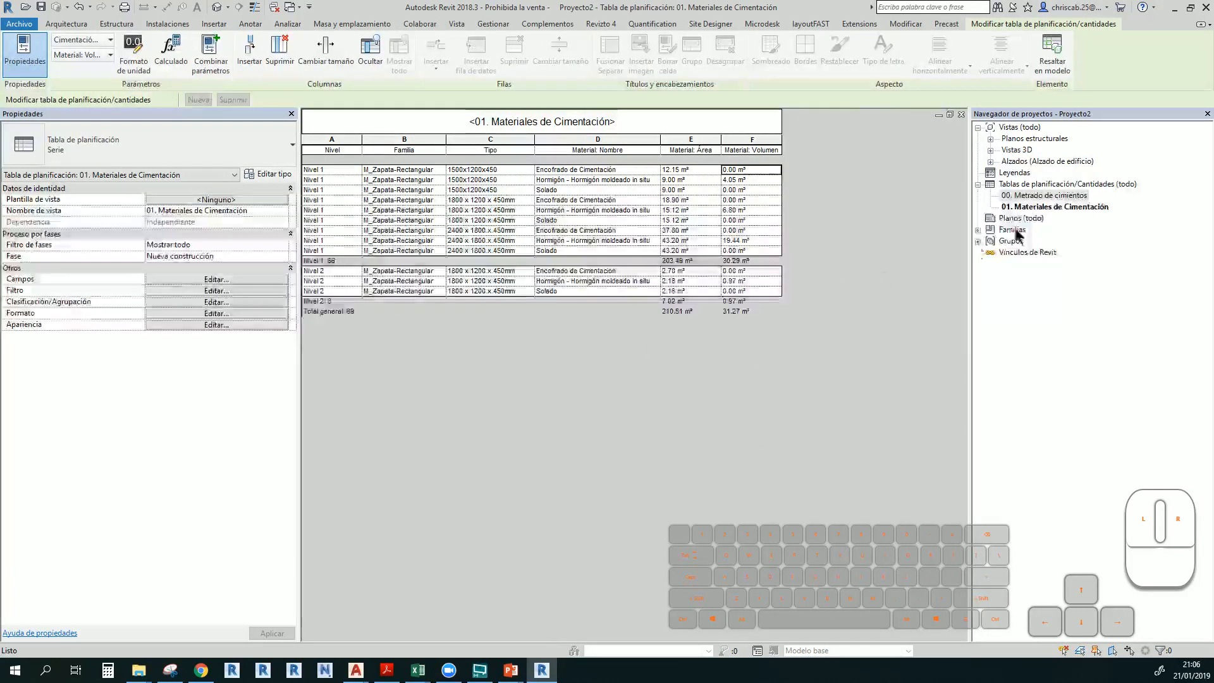
Duplicate the 01. Materiales de Cimentación takeoff and rename the copy "03. Metrado de Solados"
click(1051, 207)
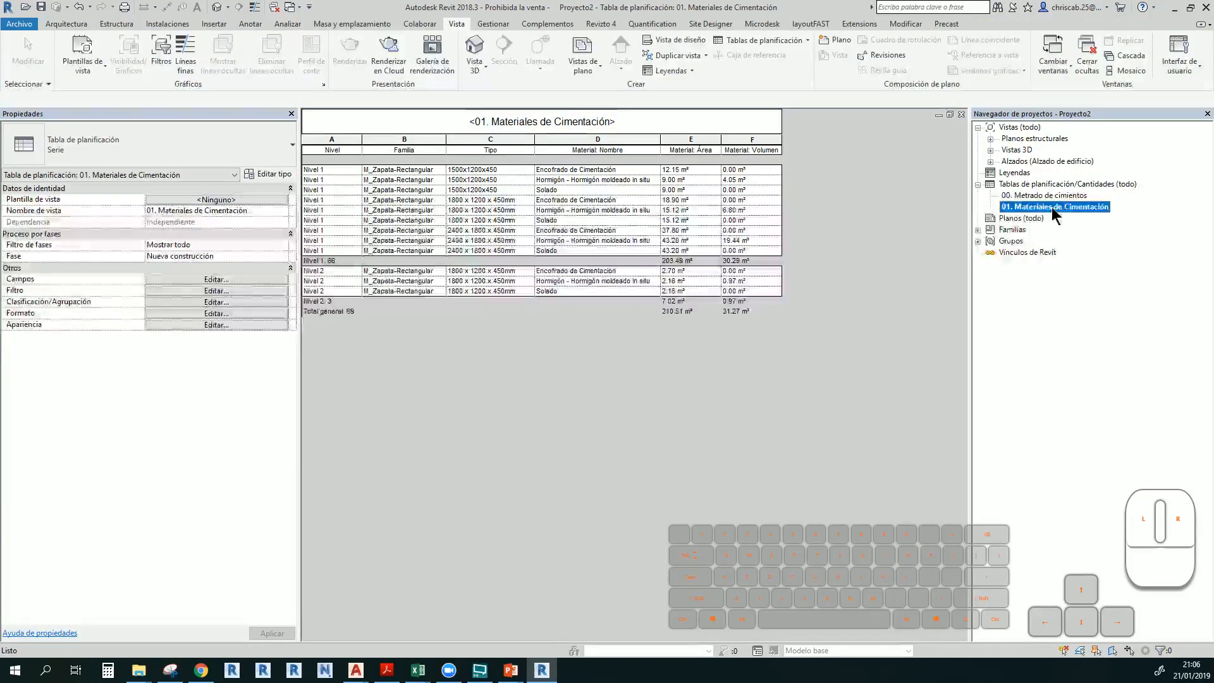
right_click(1051, 207)
mouse_move(1068, 280)
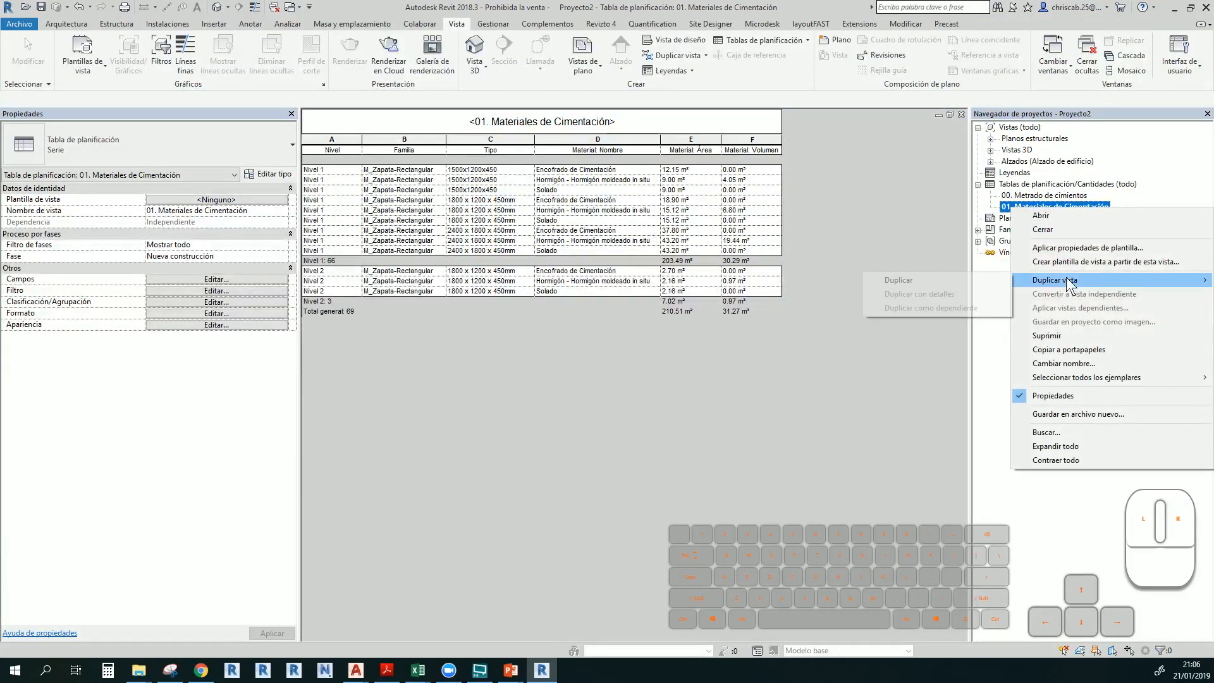
click(946, 279)
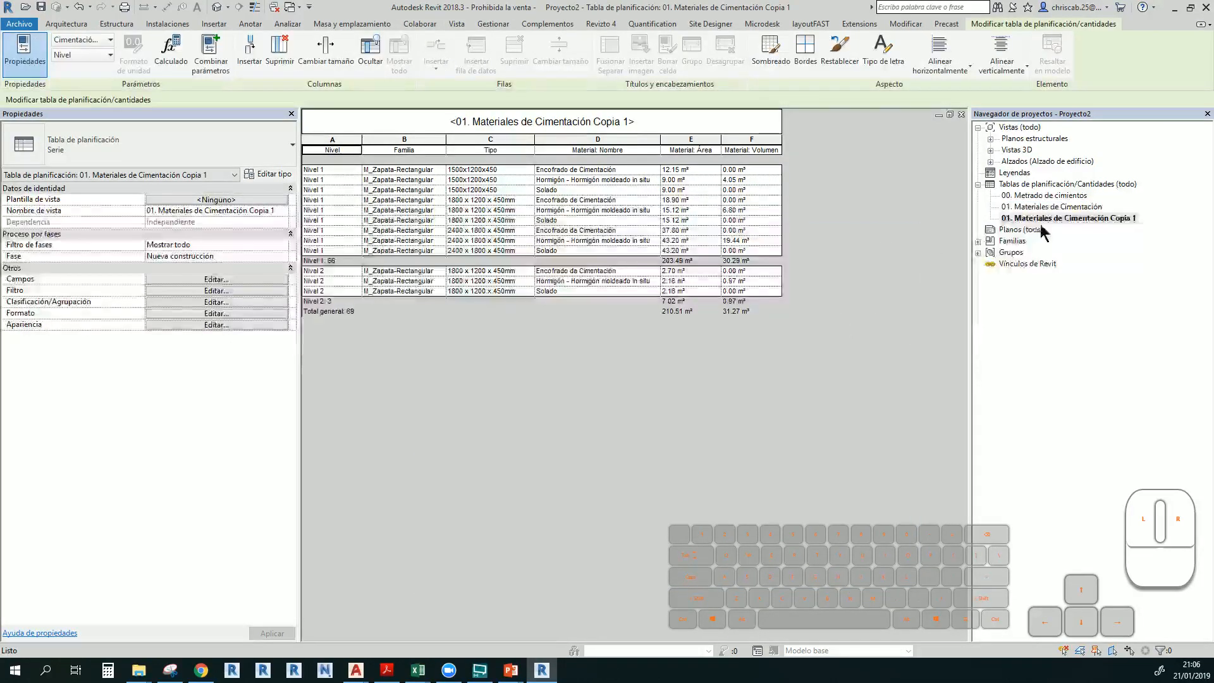
click(1049, 219)
click(1049, 219)
text(03. Metrado de Solados)
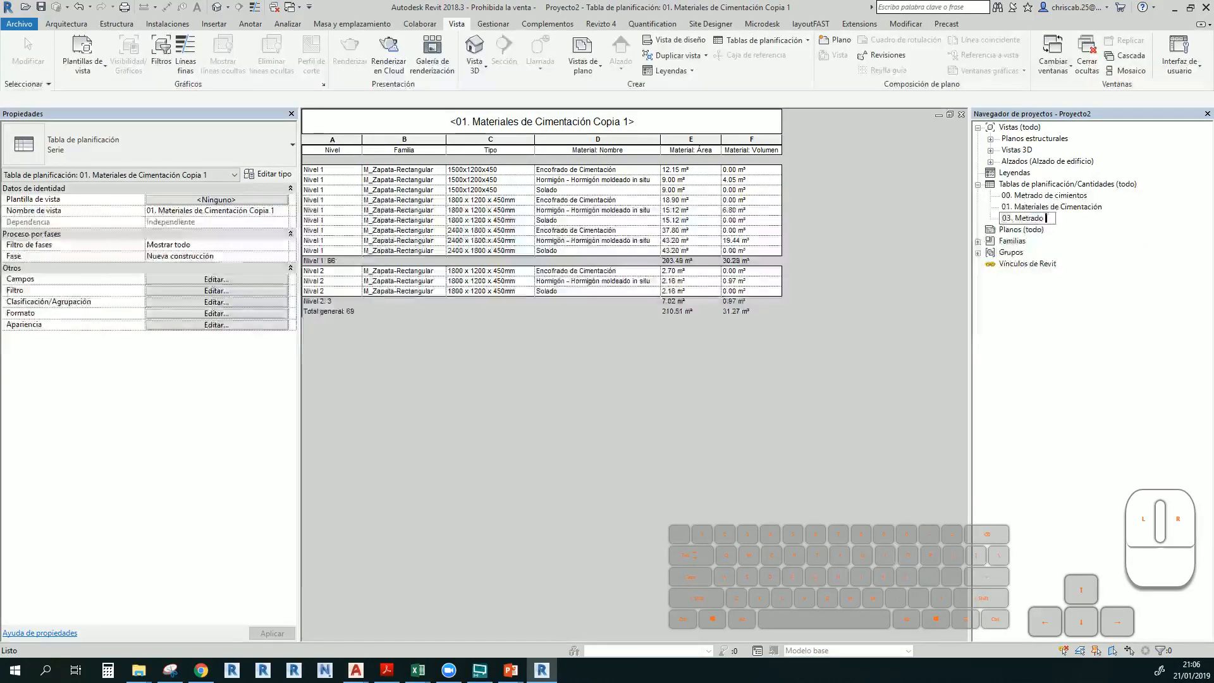
key(Return)
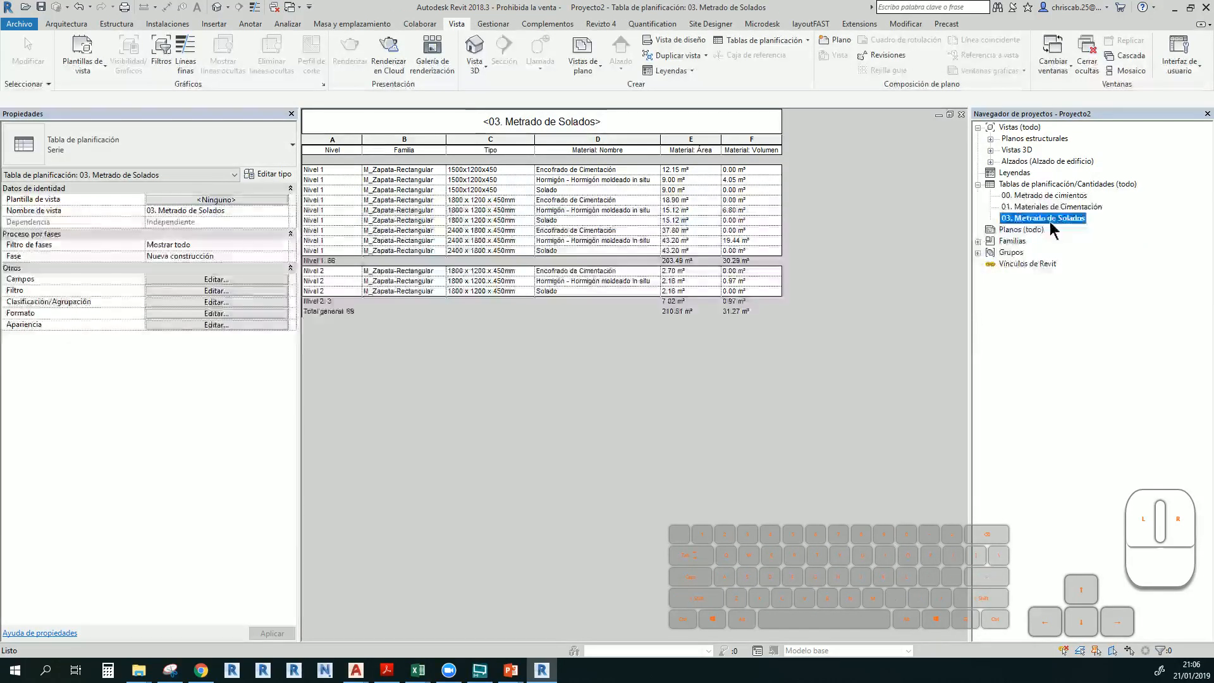
Filter the 03. Metrado de Solados takeoff to rows where Material: Nombre es igual a Solado
click(617, 382)
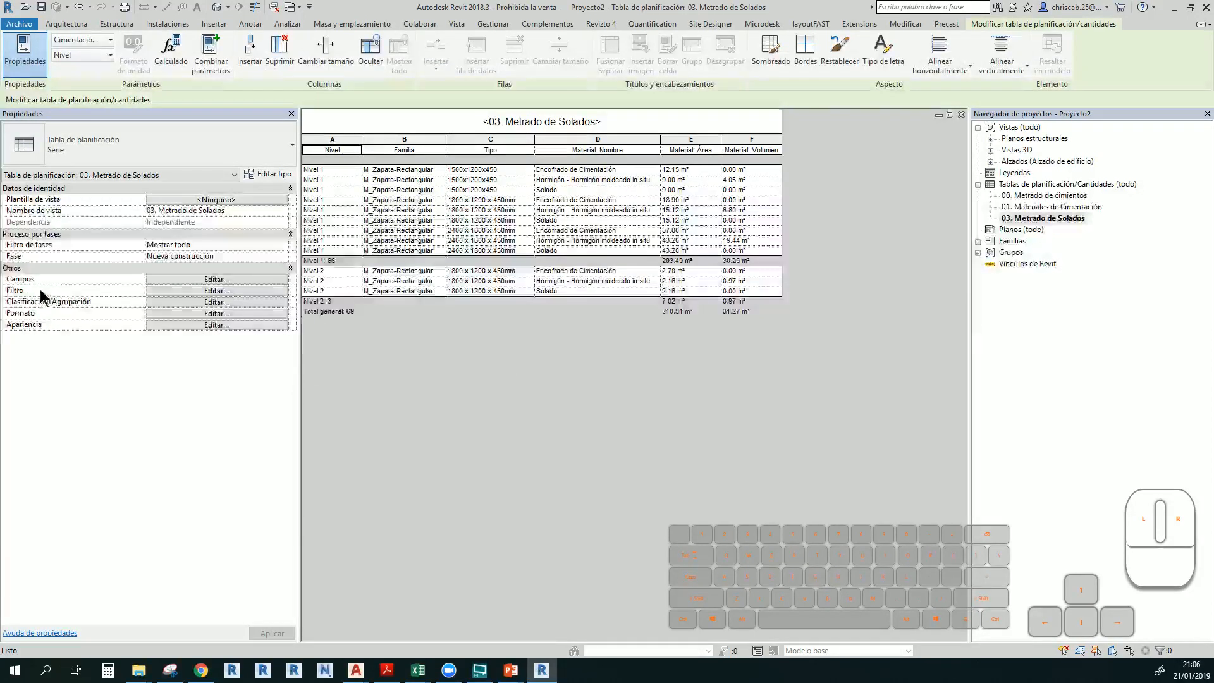
click(177, 291)
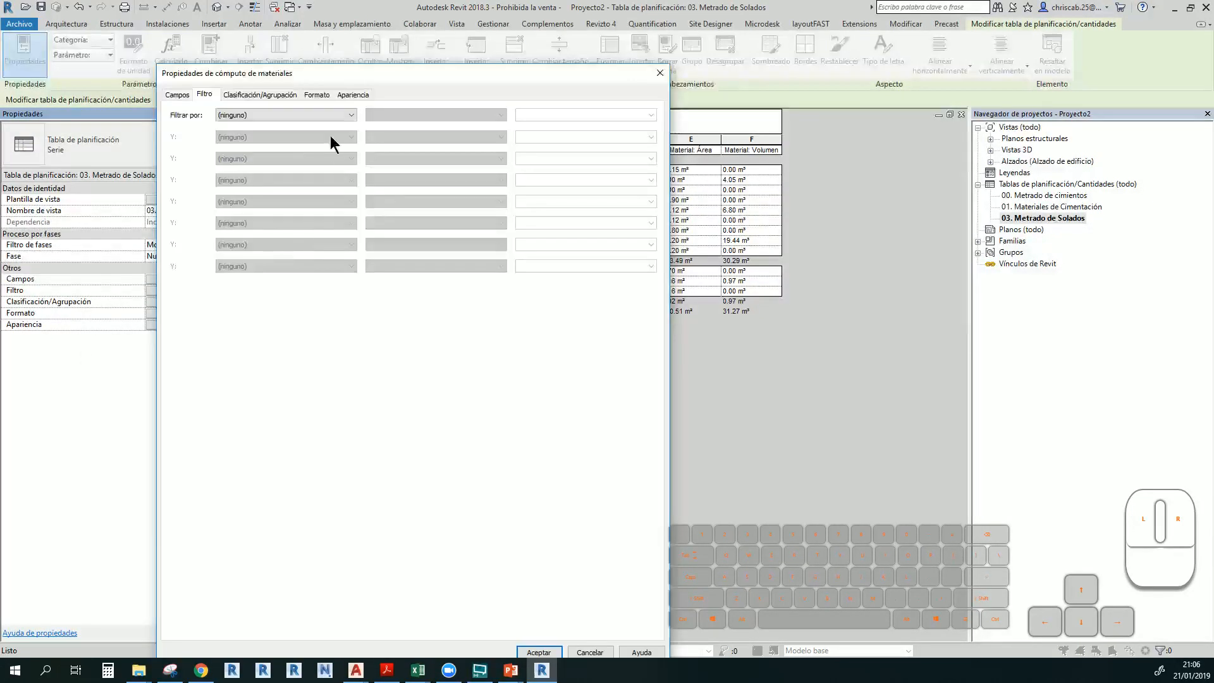
click(294, 116)
click(295, 140)
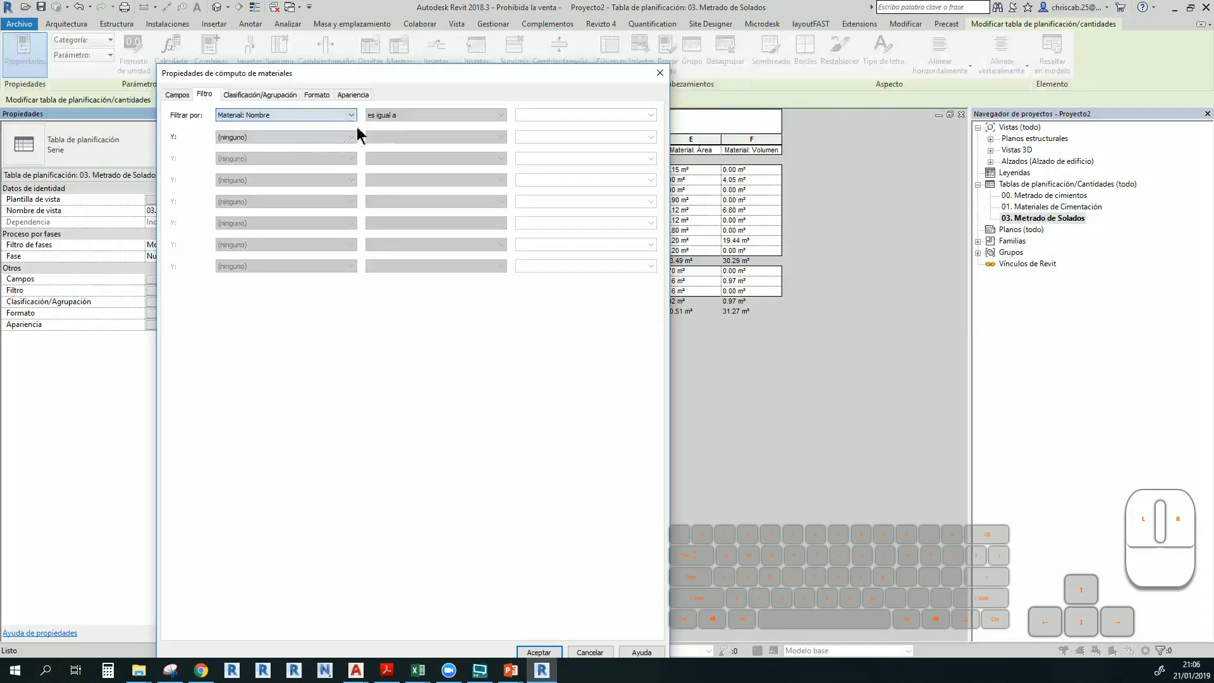
click(650, 115)
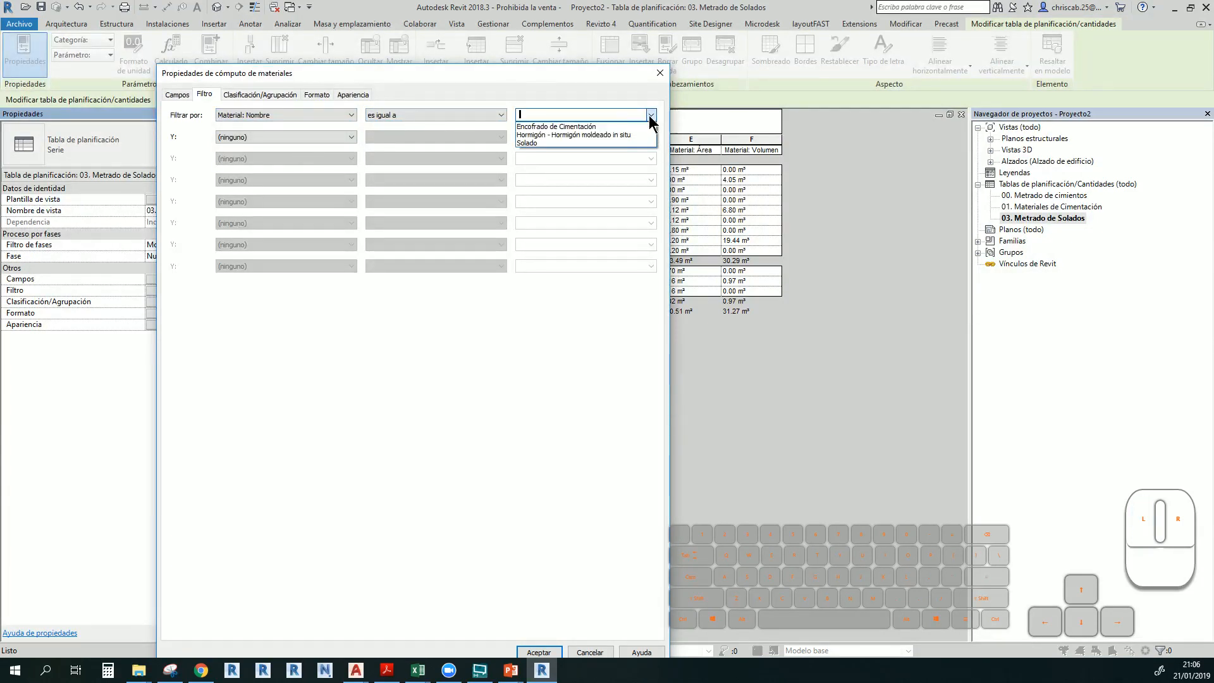
click(580, 143)
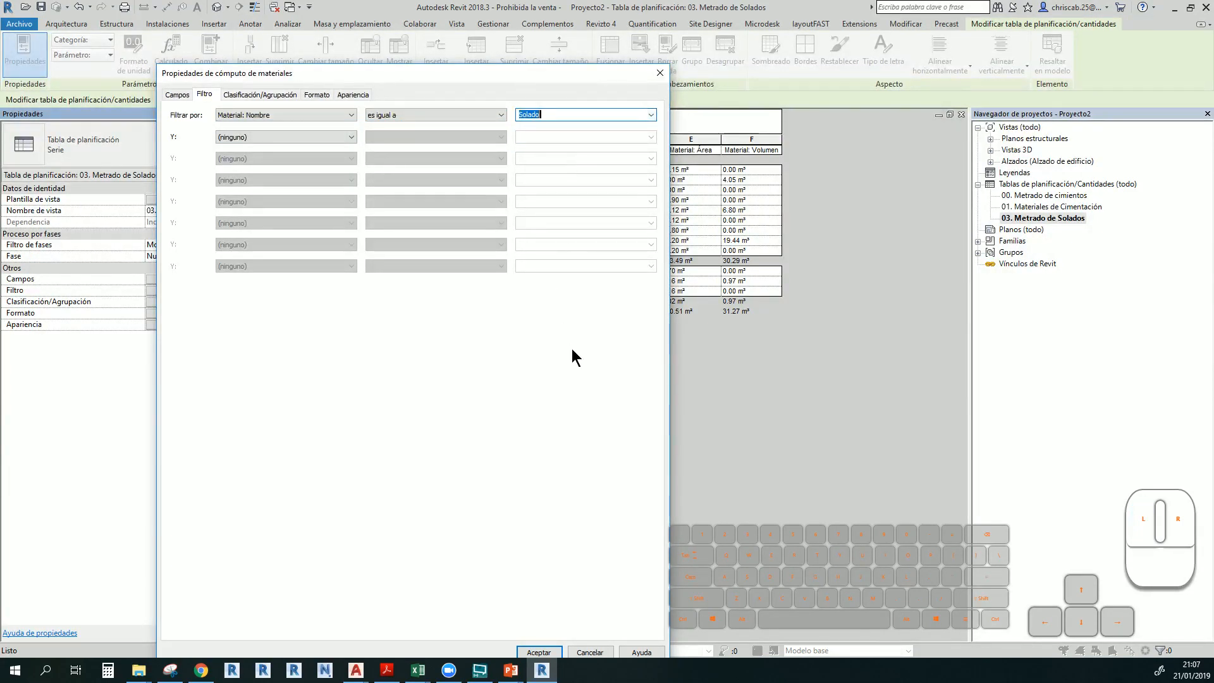
click(539, 652)
Remove the Material: Volumen field from the 03. Metrado de Solados takeoff
click(1029, 218)
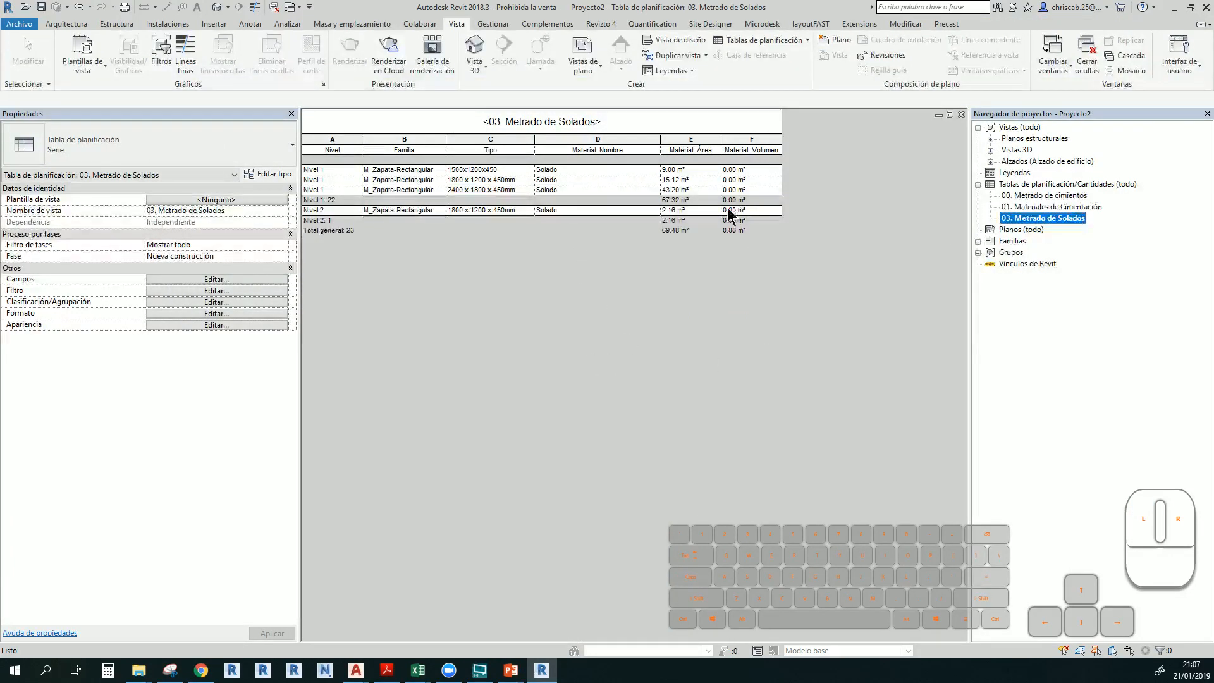
click(184, 281)
click(544, 198)
double_click(545, 198)
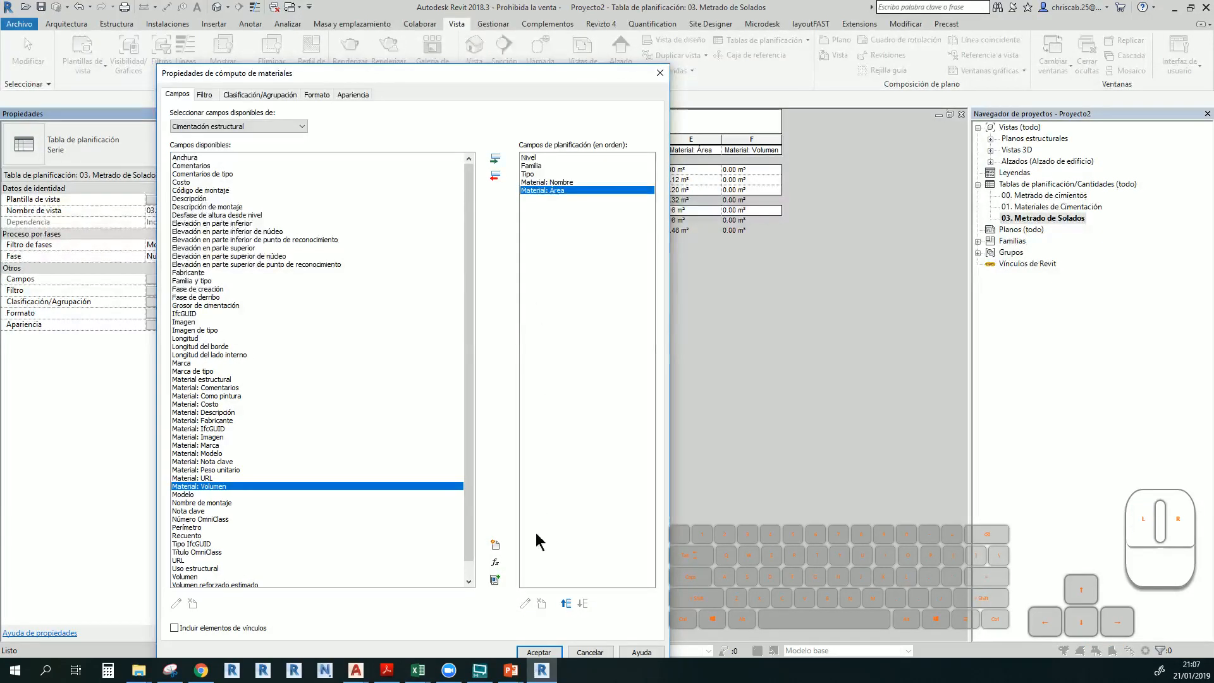
click(538, 652)
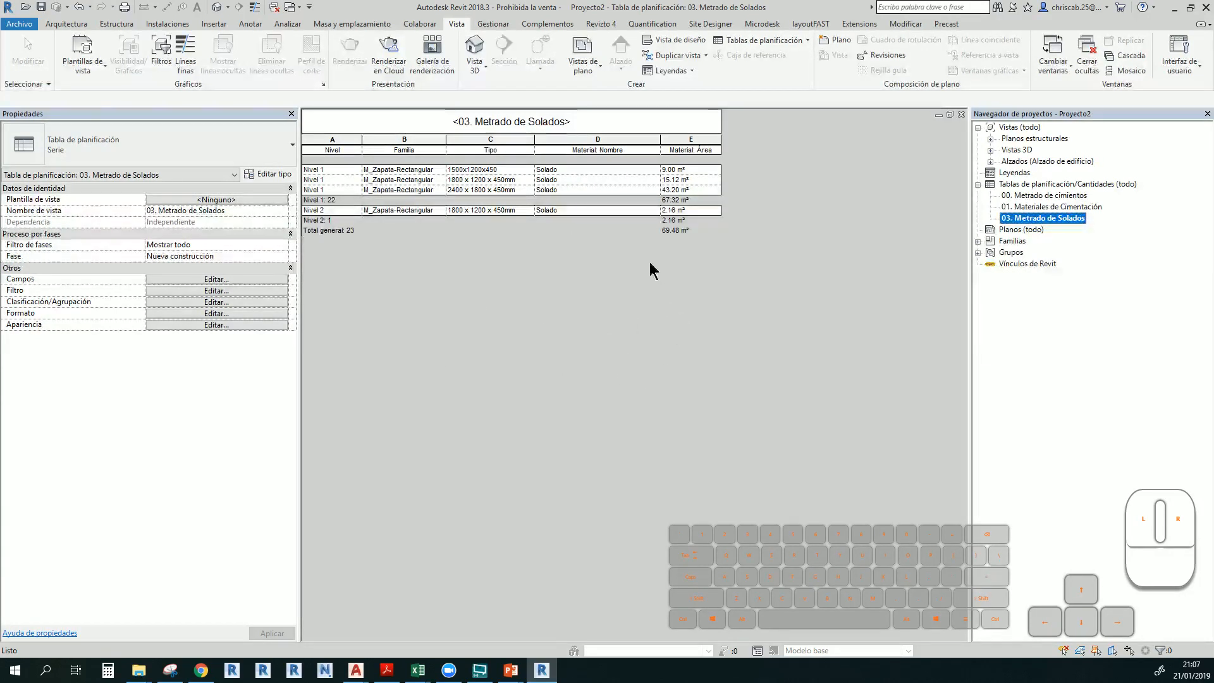
Duplicate the 03. Metrado de Solados takeoff and rename the copy "02. Encofrado de Cimentacion"
right_click(1042, 217)
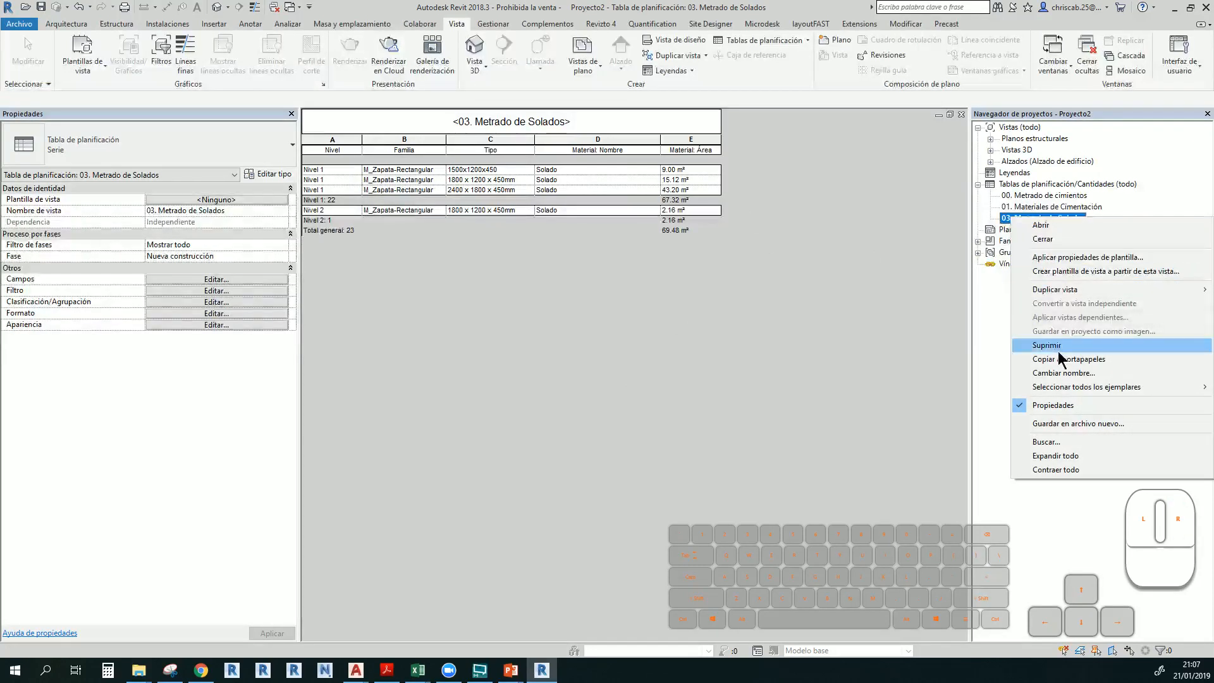
mouse_move(1018, 289)
click(898, 289)
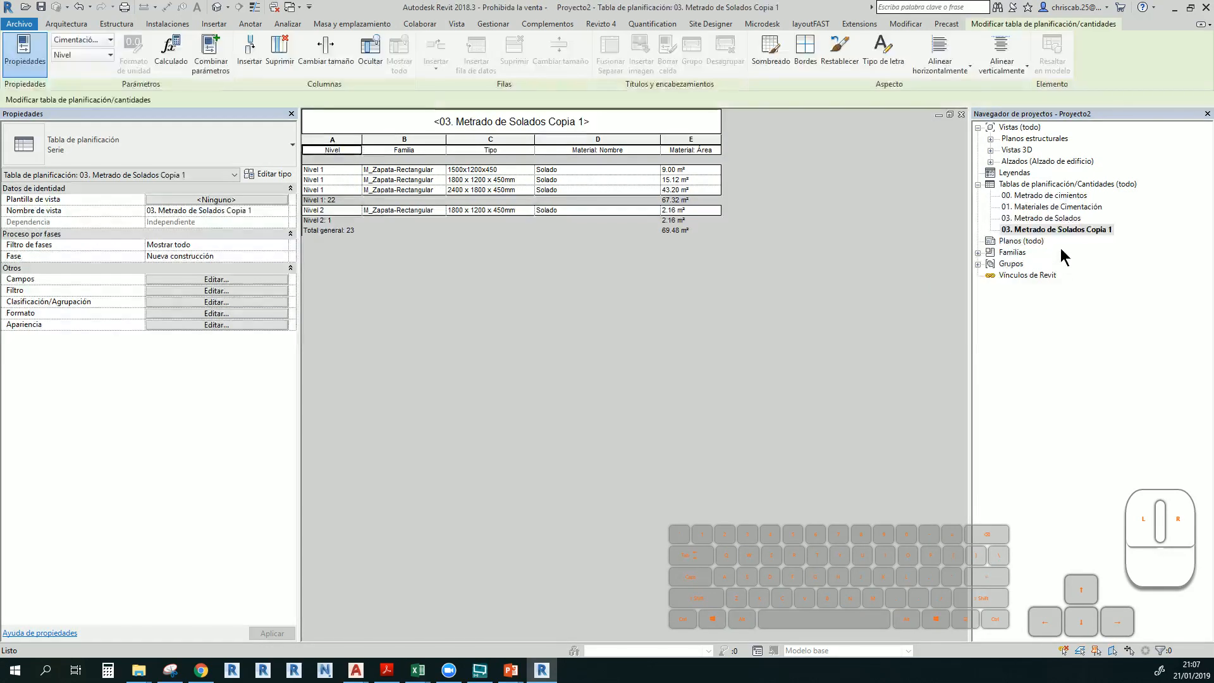
click(1052, 229)
text(02.)
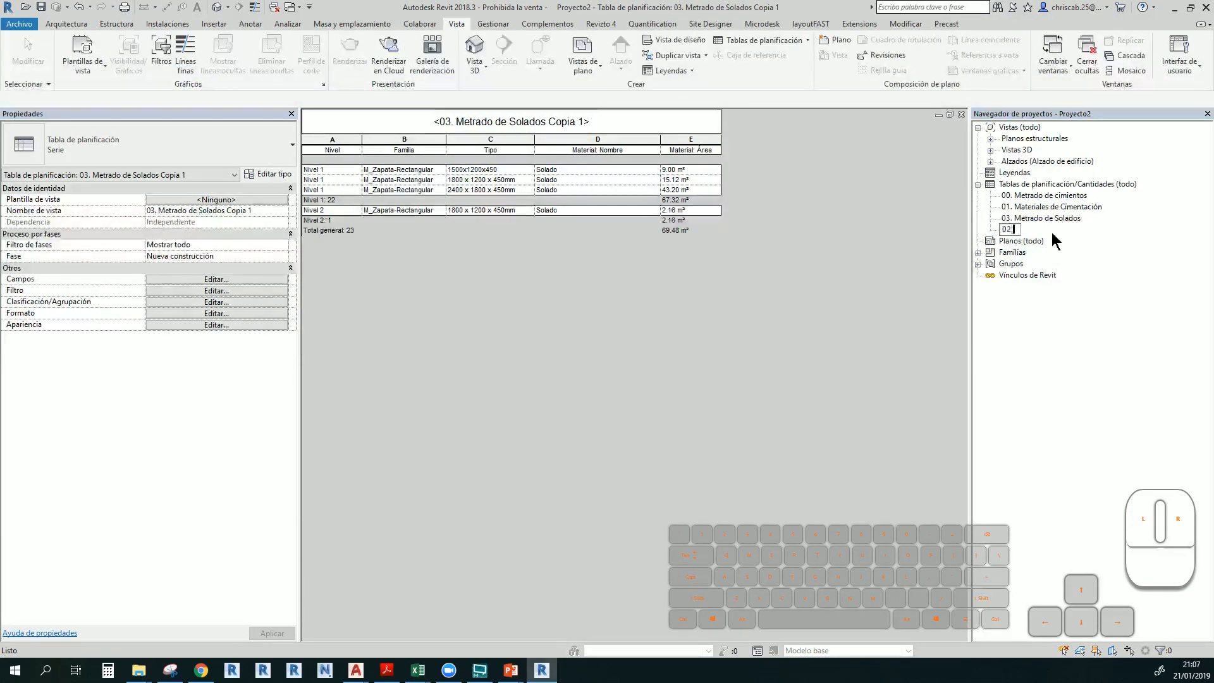
text( Encofrado de Ci)
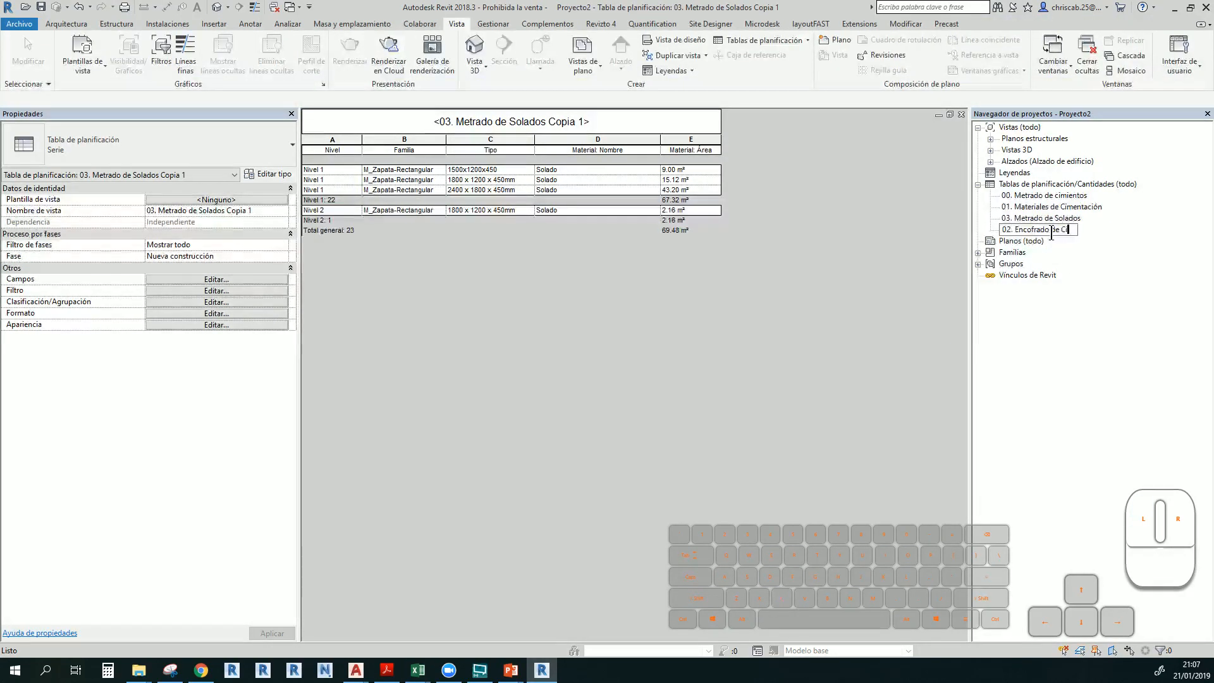
text(mentacion)
key(Return)
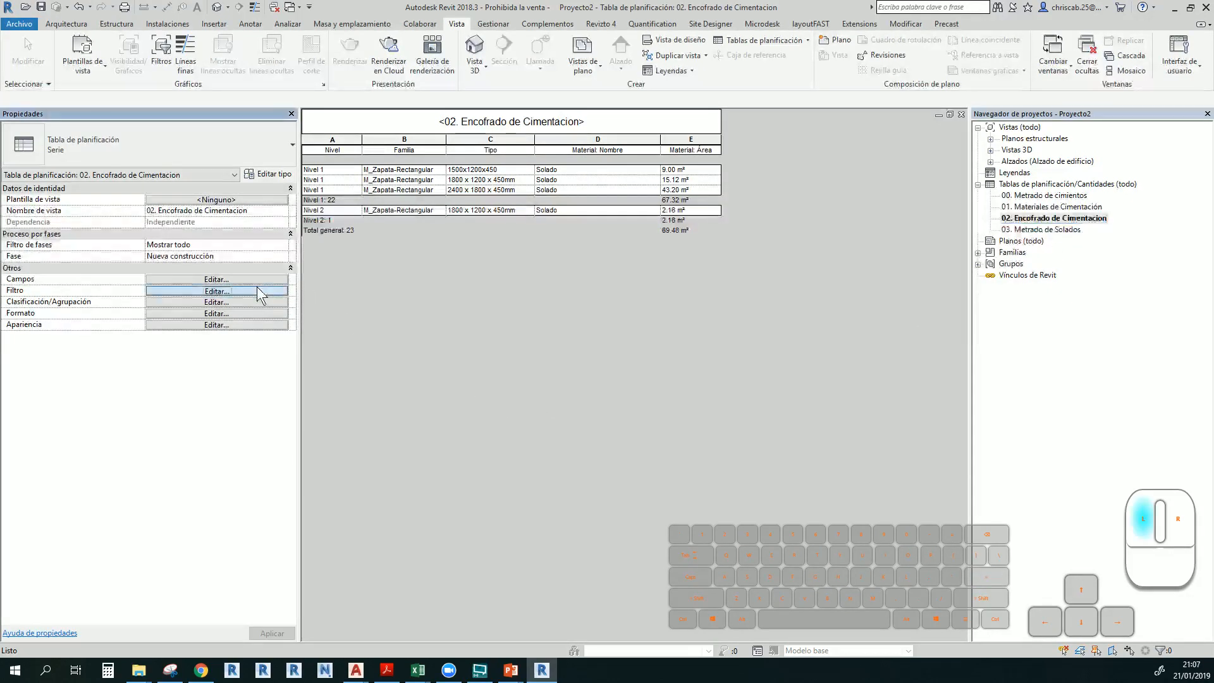
Change the Material: Nombre filter value of the 02. Encofrado de Cimentacion takeoff to Encofrado de Cimentación
click(258, 290)
click(651, 114)
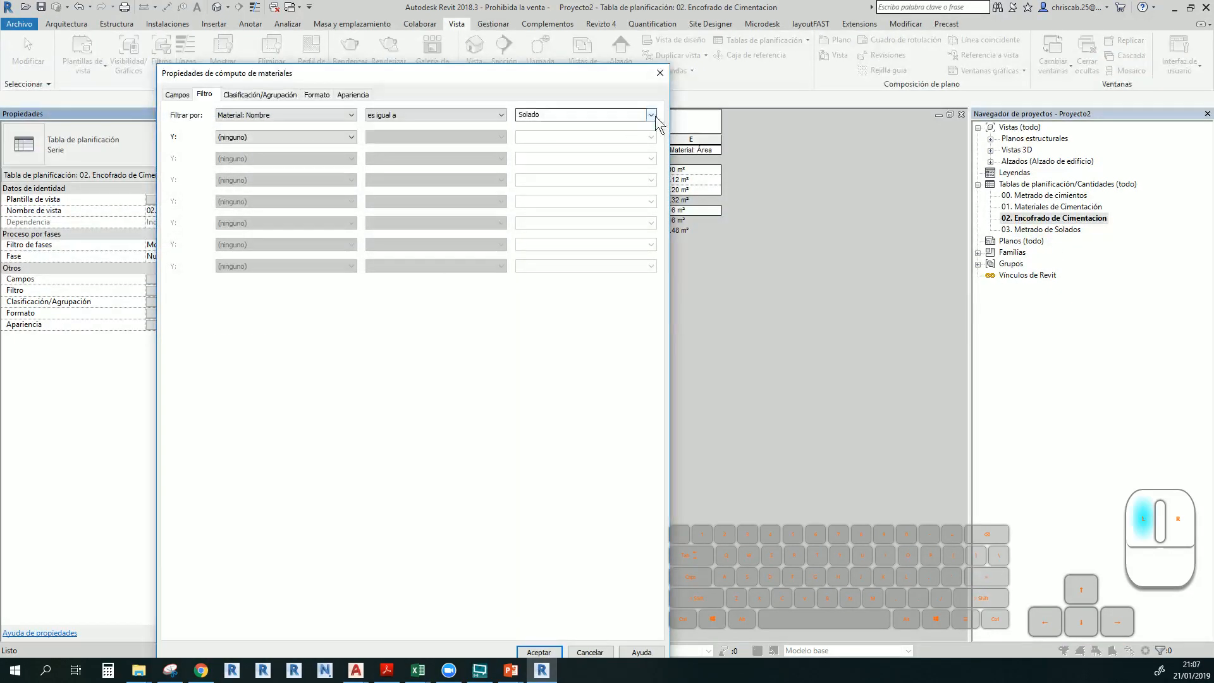
click(632, 136)
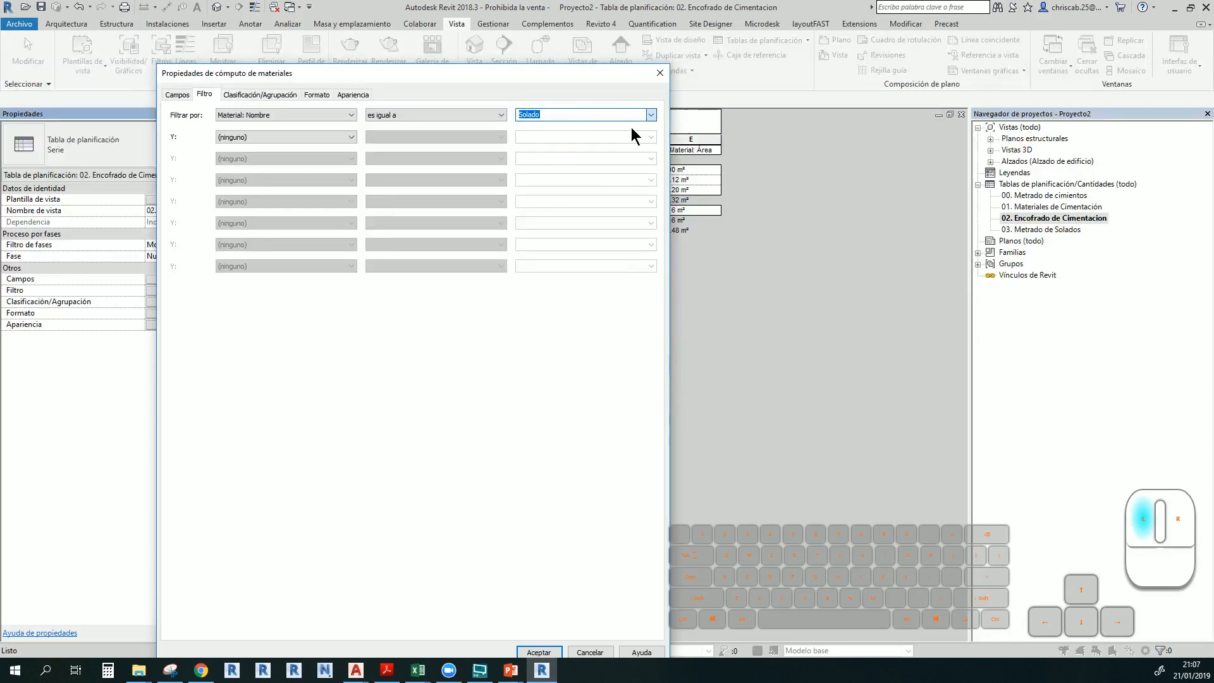
click(539, 652)
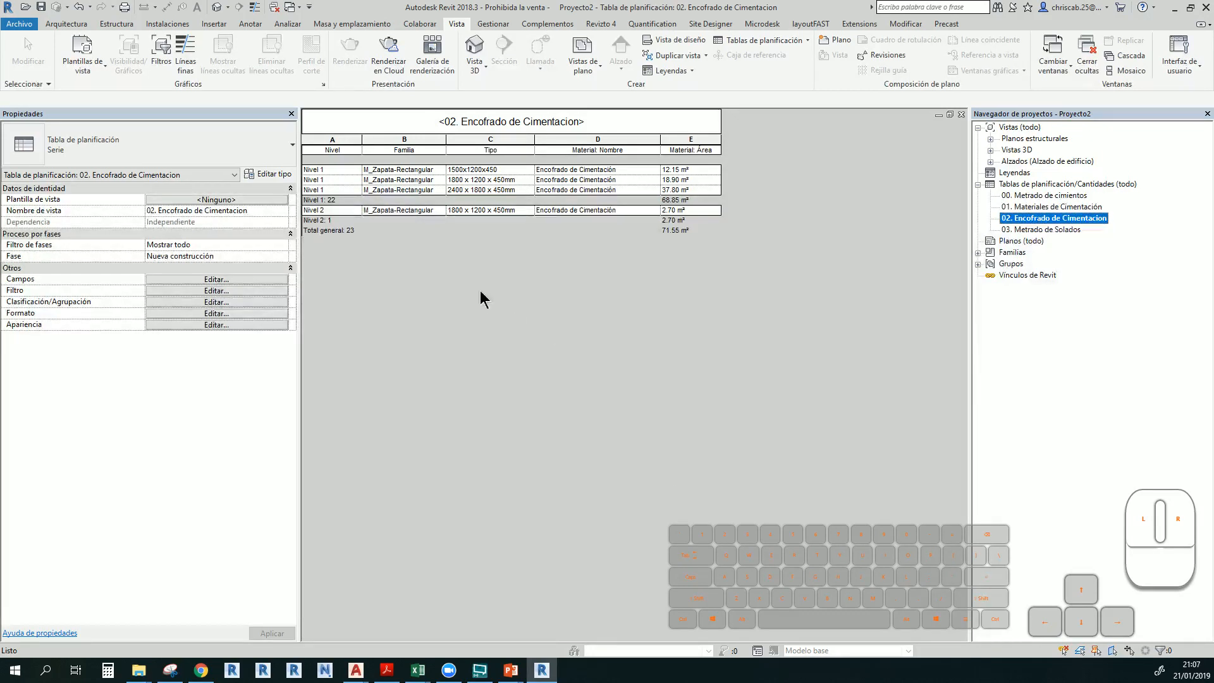
Switch to the 3D view and open the M_Zapata-Rectangular family of a 2400 x 1800 x 450mm footing for editing
click(216, 7)
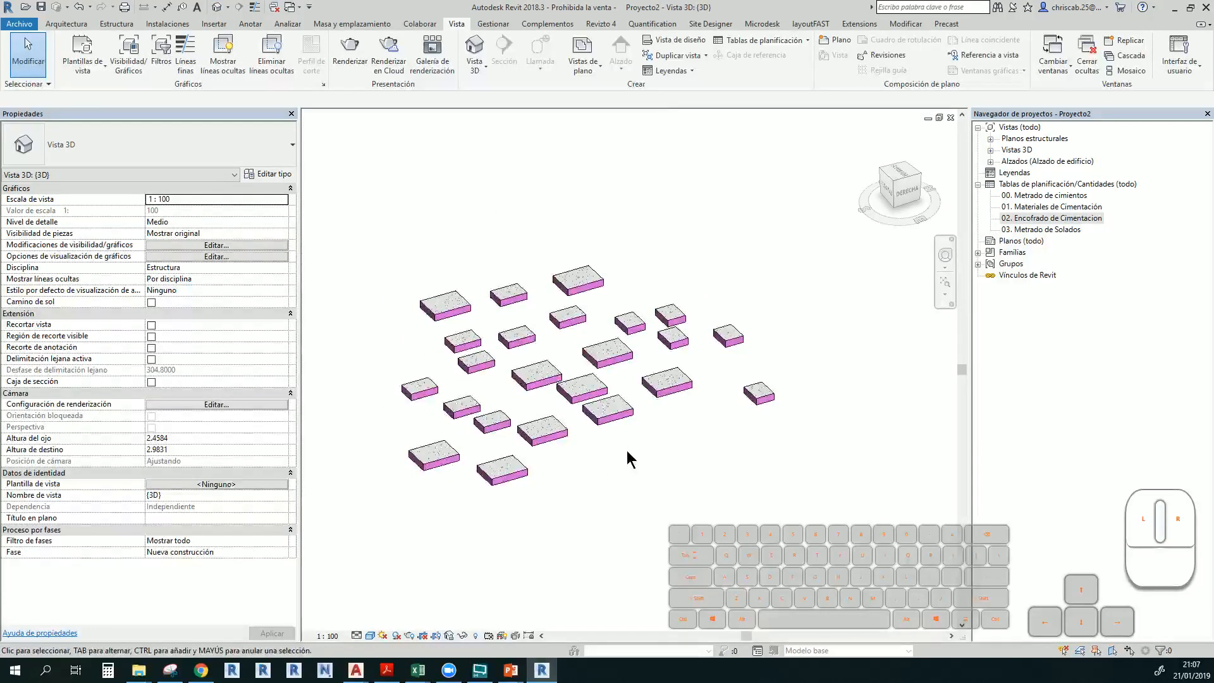
shift+middle_drag(624, 451, 620, 411)
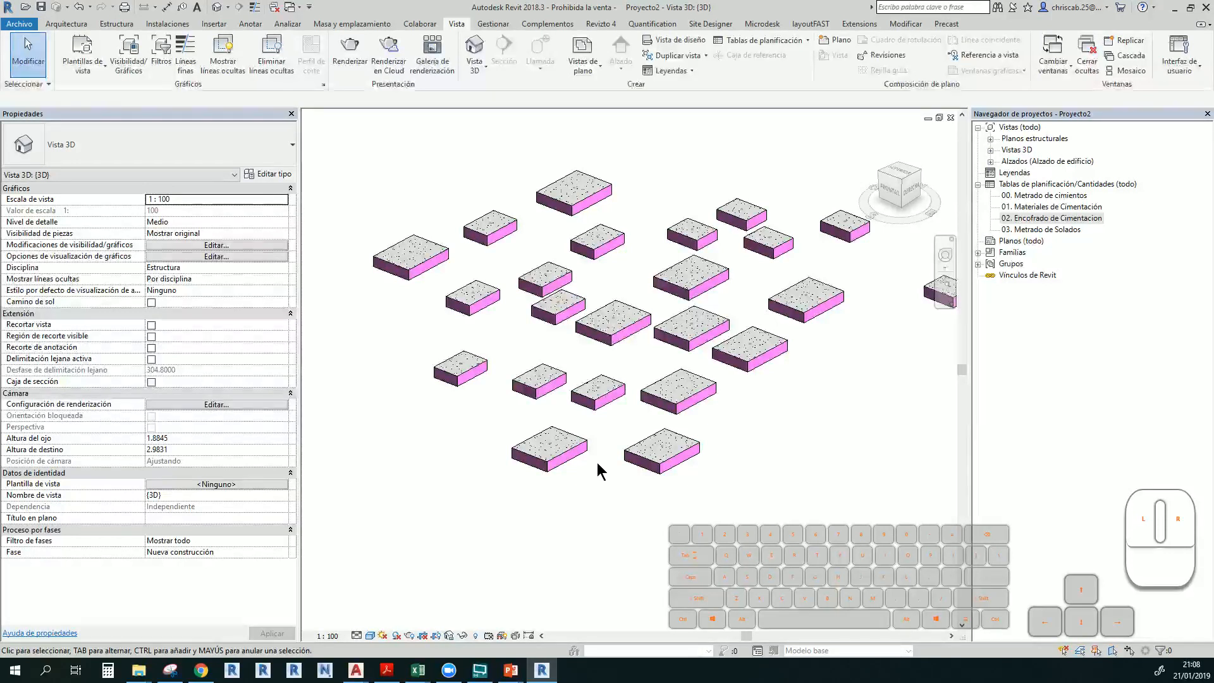
click(578, 461)
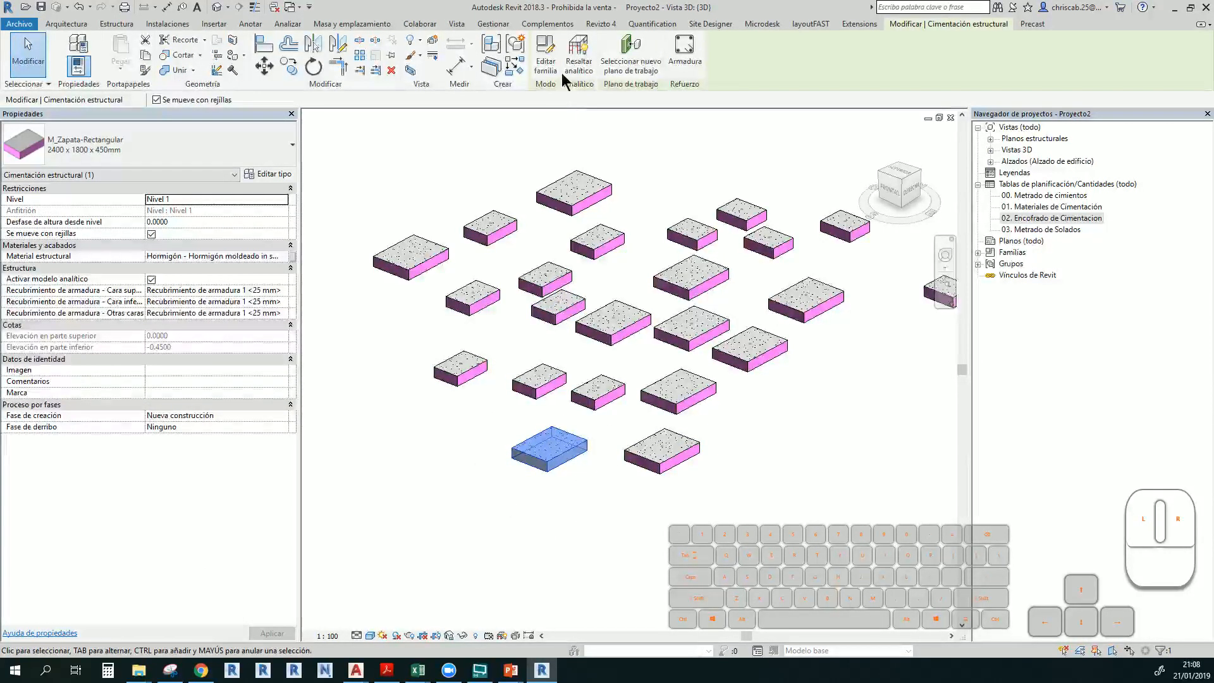
click(546, 54)
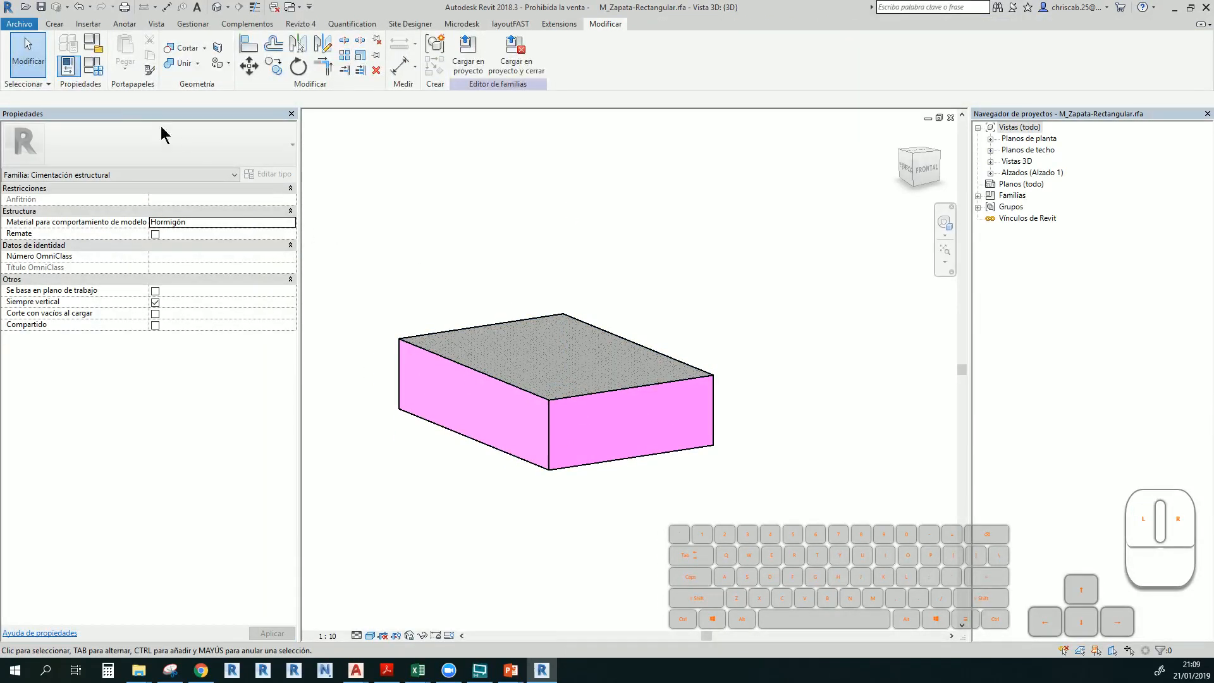
Add a Longitud type parameter named Perimetro to the footing family, grouped under Cotas
click(95, 70)
drag(853, 130, 184, 125)
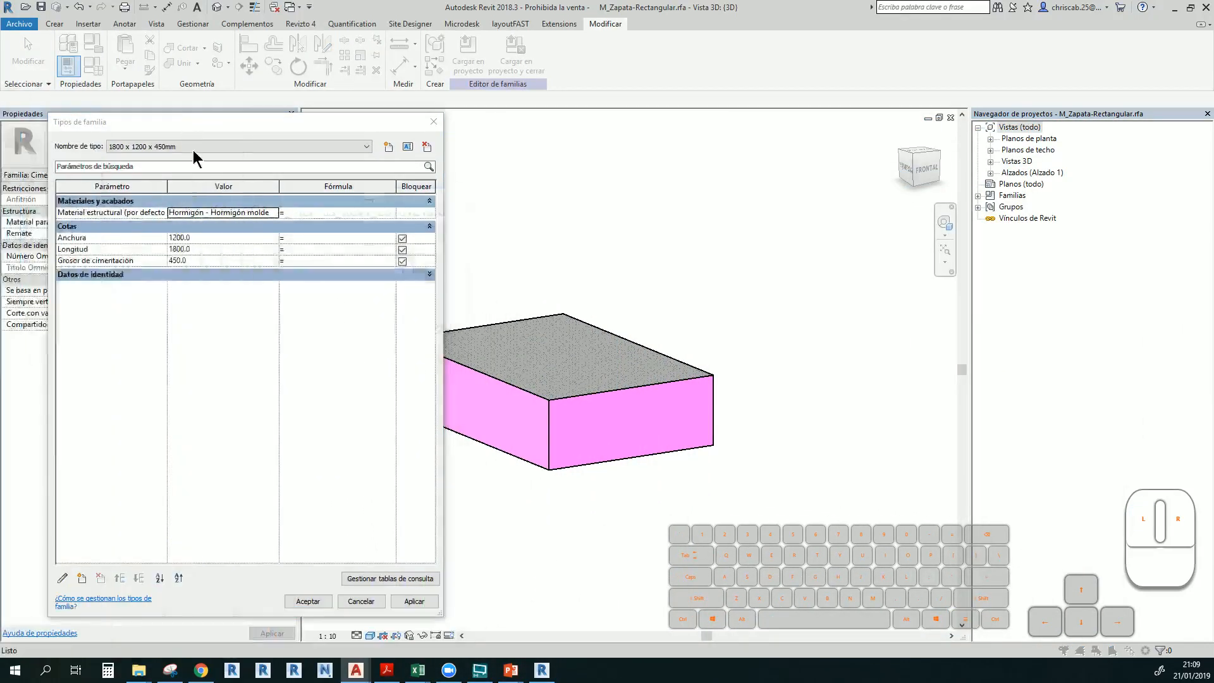
mouse_move(258, 118)
mouse_down()
mouse_move(256, 98)
mouse_move(256, 111)
mouse_up()
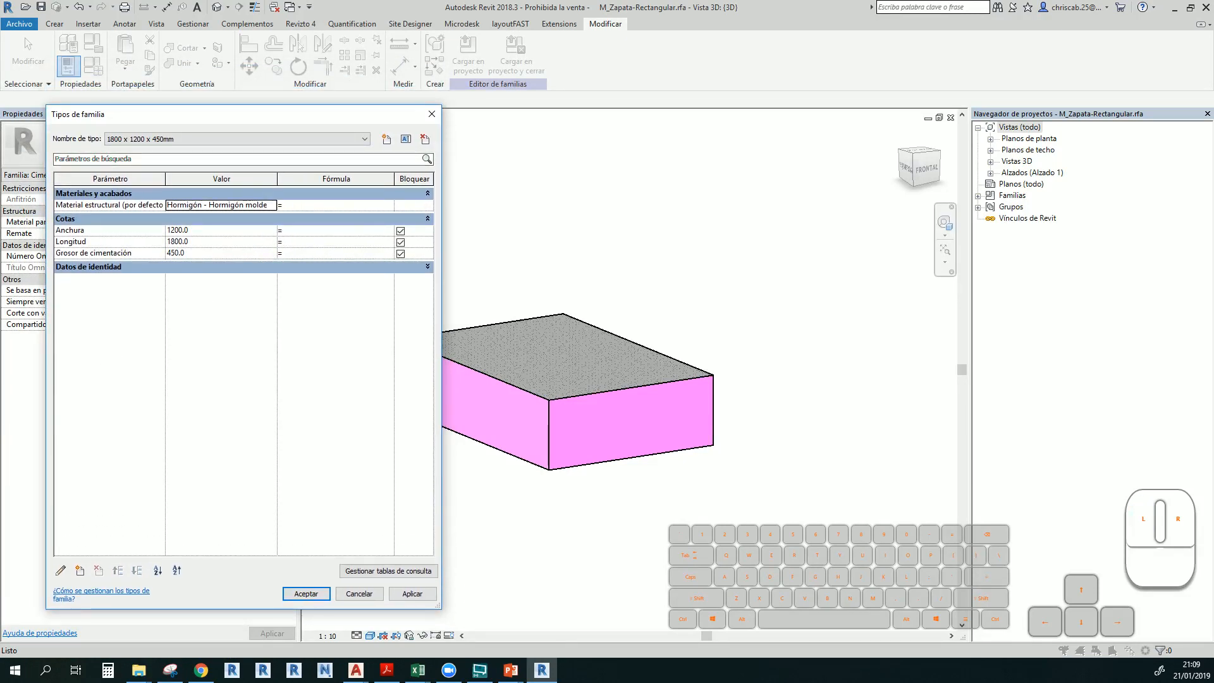
key(alt+Tab)
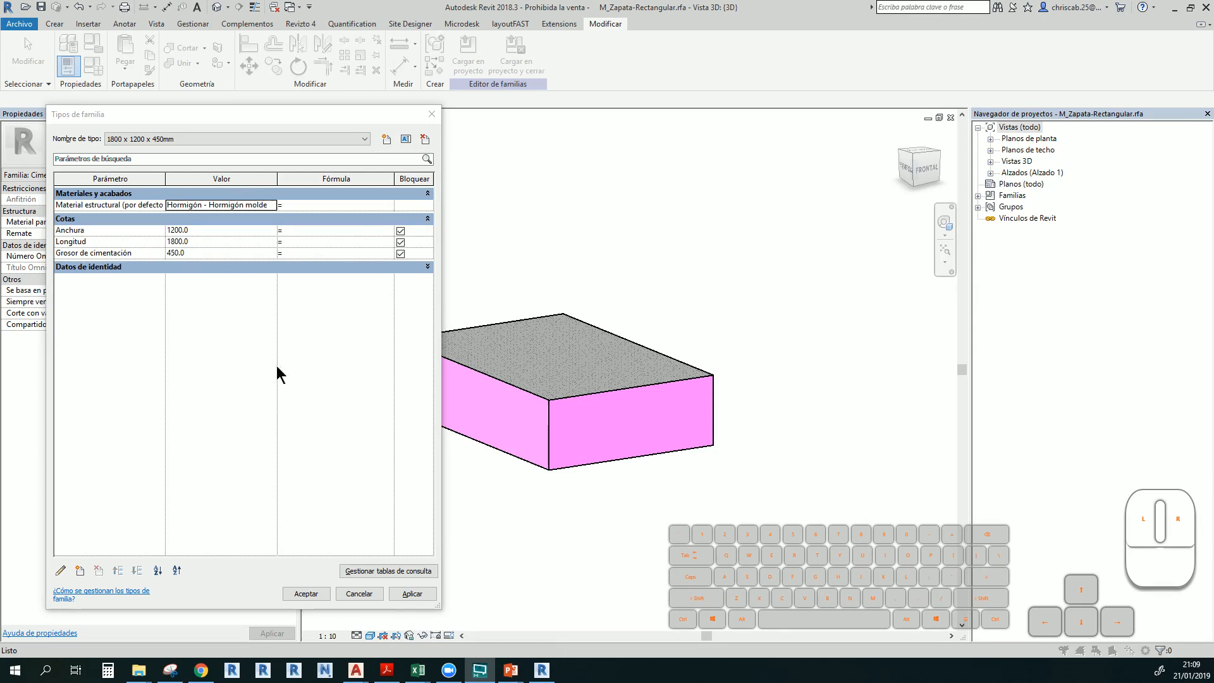
click(79, 570)
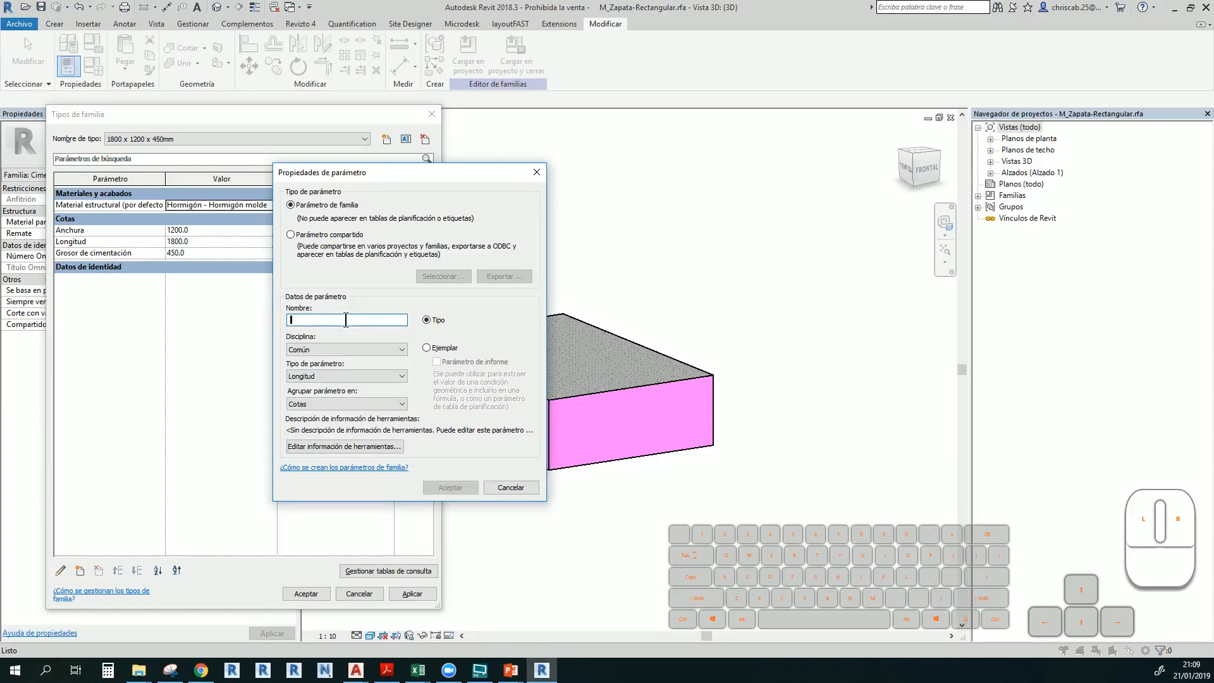
text(Perimetro)
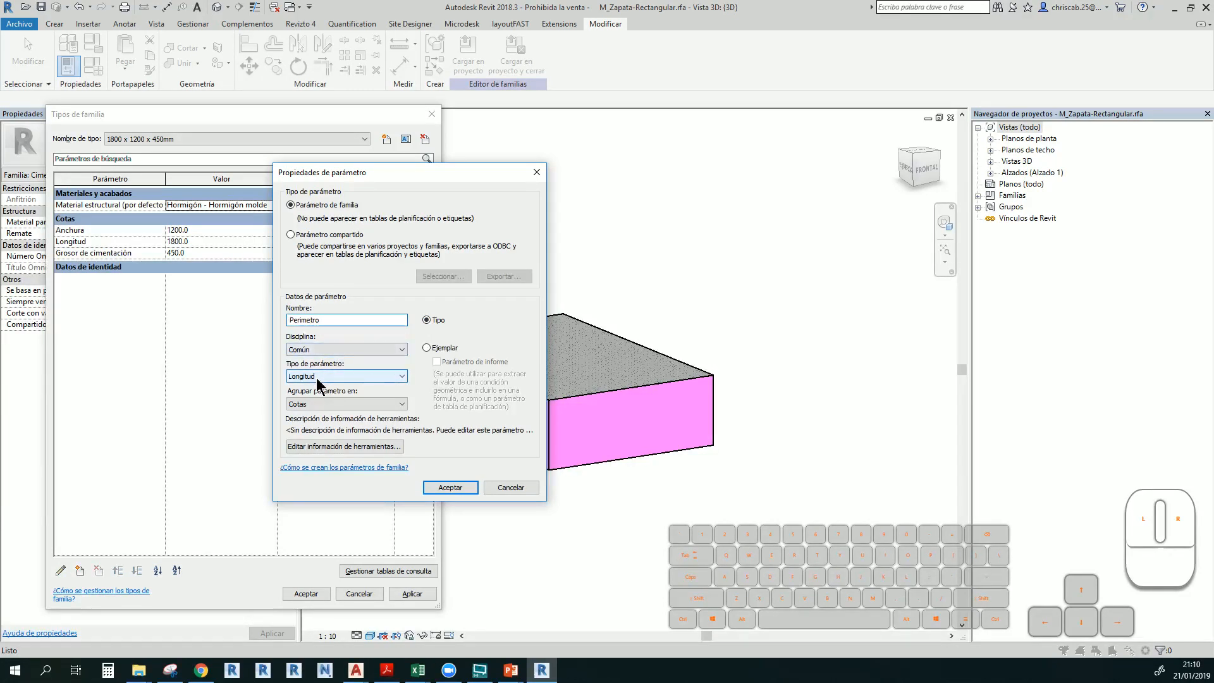
click(461, 489)
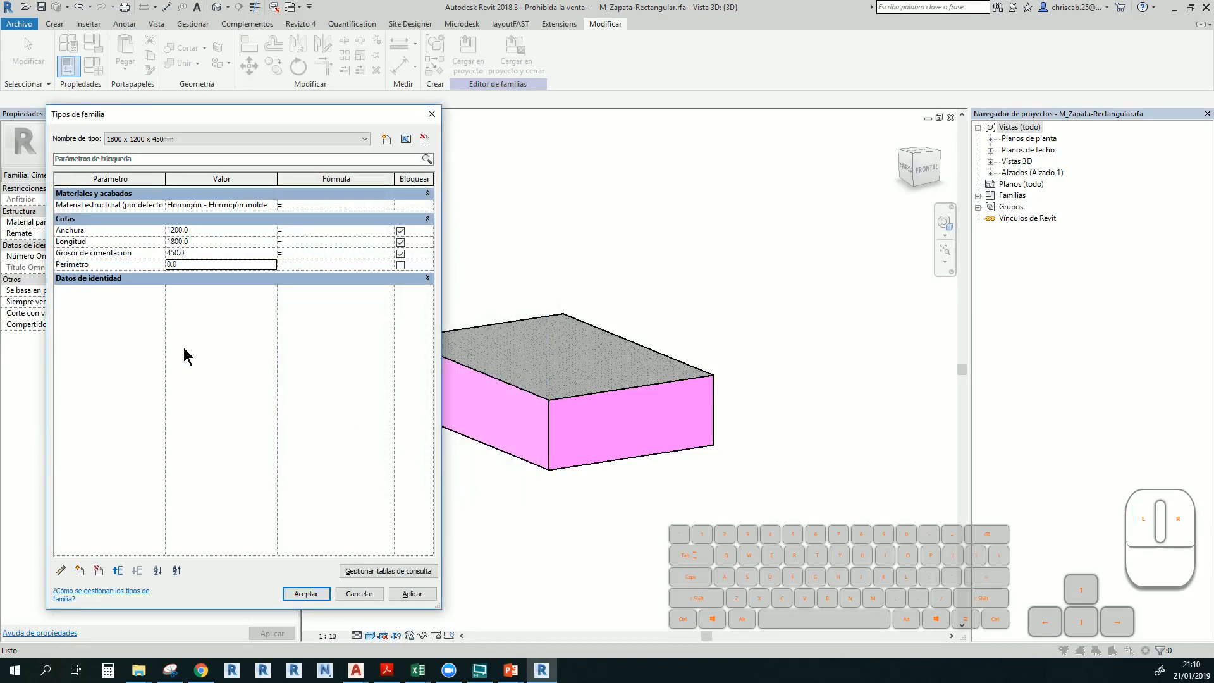
Try the formula 2*(Anchura*Longitud) for the Perimetro parameter
click(186, 265)
click(201, 232)
double_click(196, 235)
click(196, 242)
click(196, 232)
click(198, 243)
click(300, 264)
text(2*(Anchura*)
text(Lo)
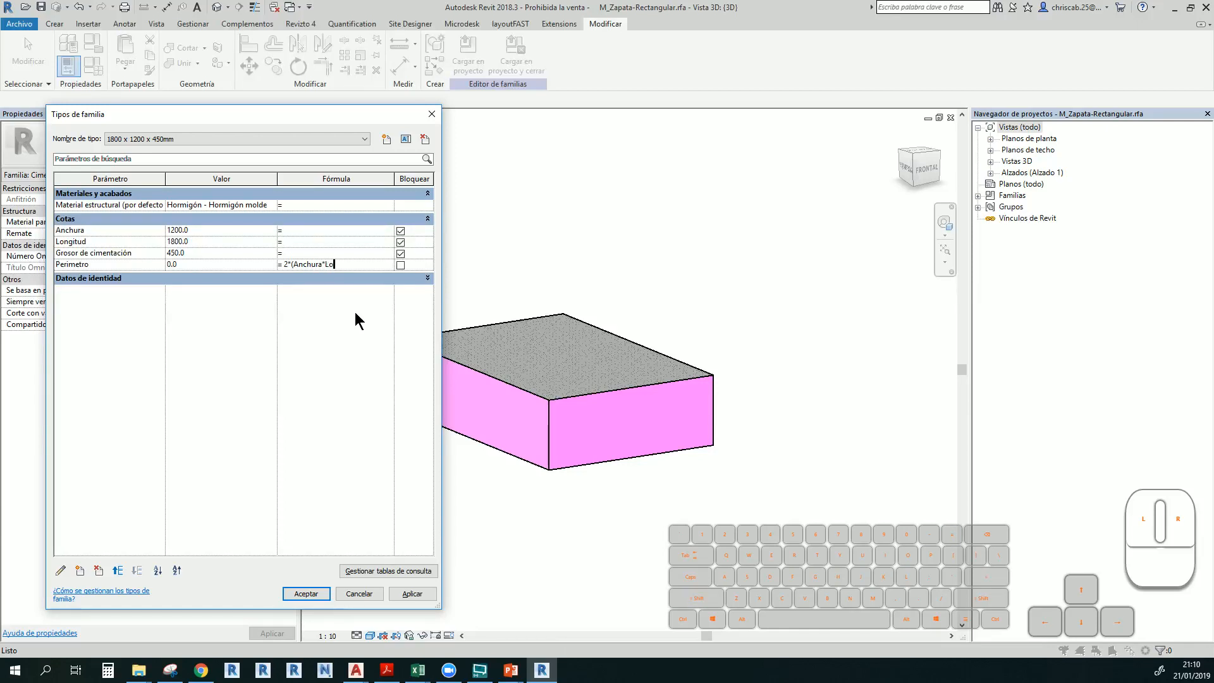
text(ngitud))
click(411, 594)
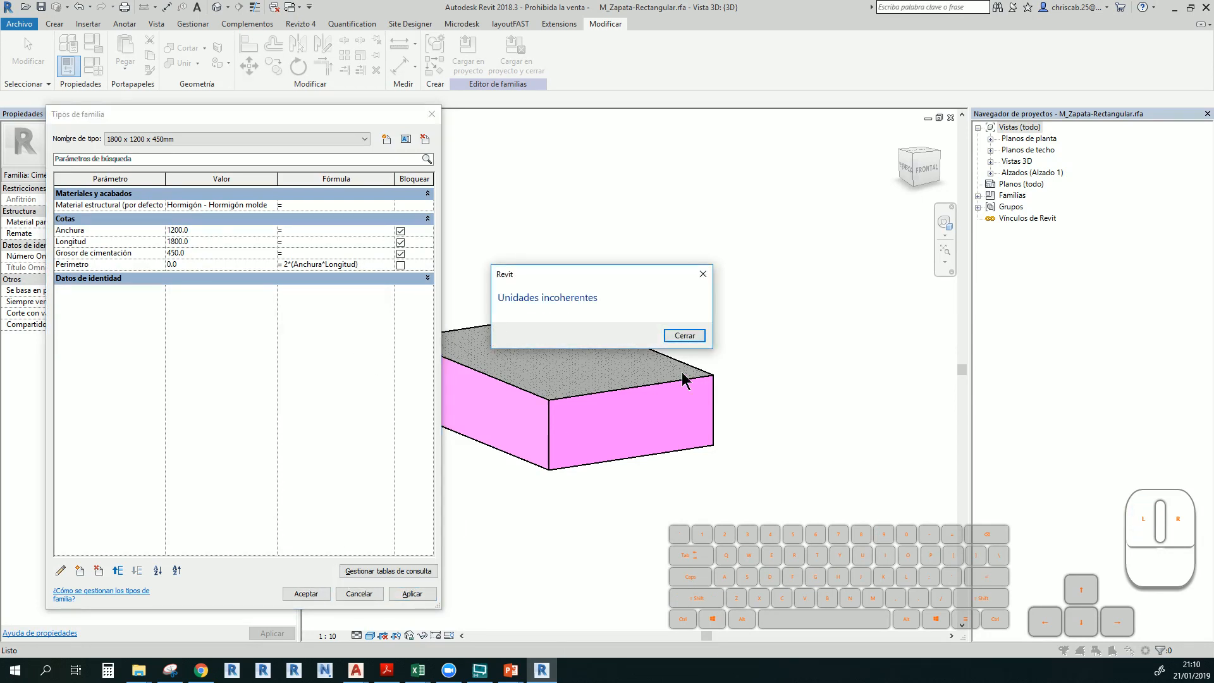
click(685, 336)
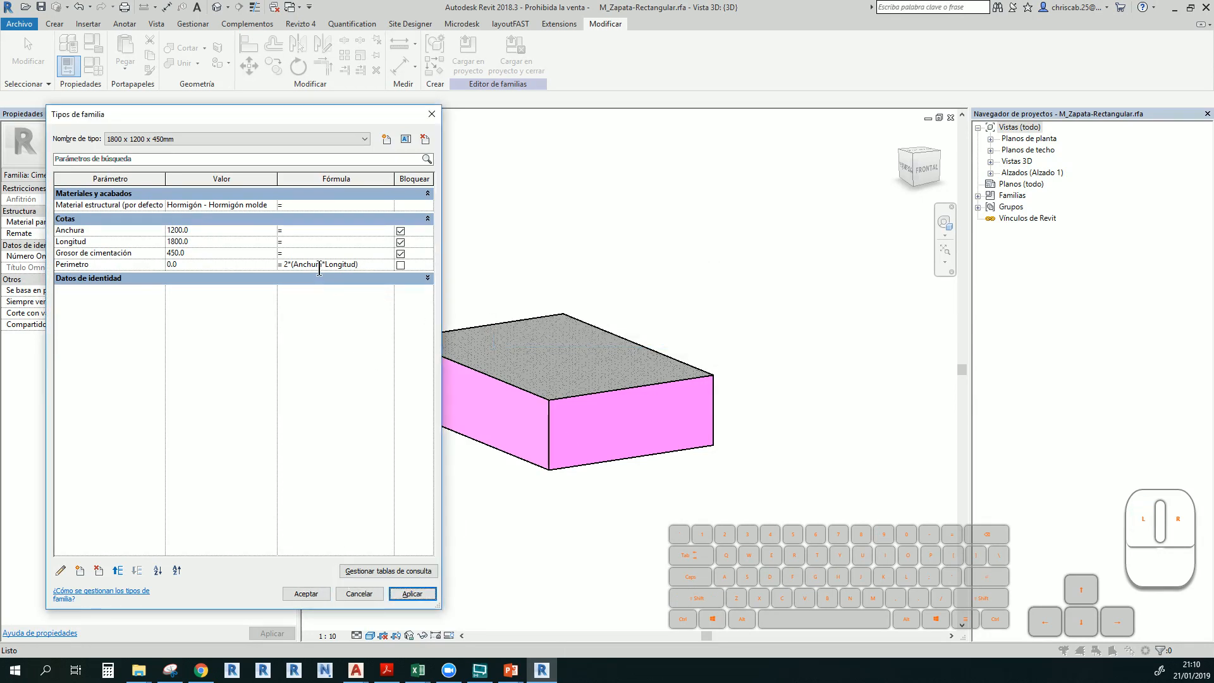
click(363, 265)
click(411, 594)
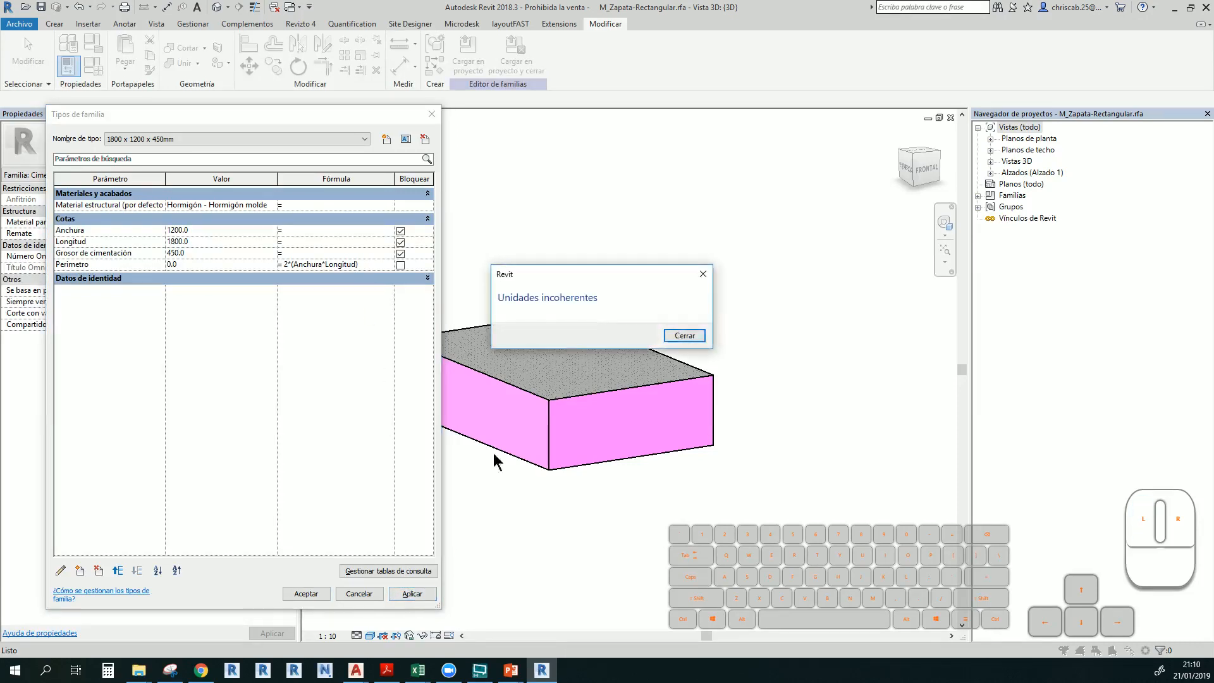
click(703, 274)
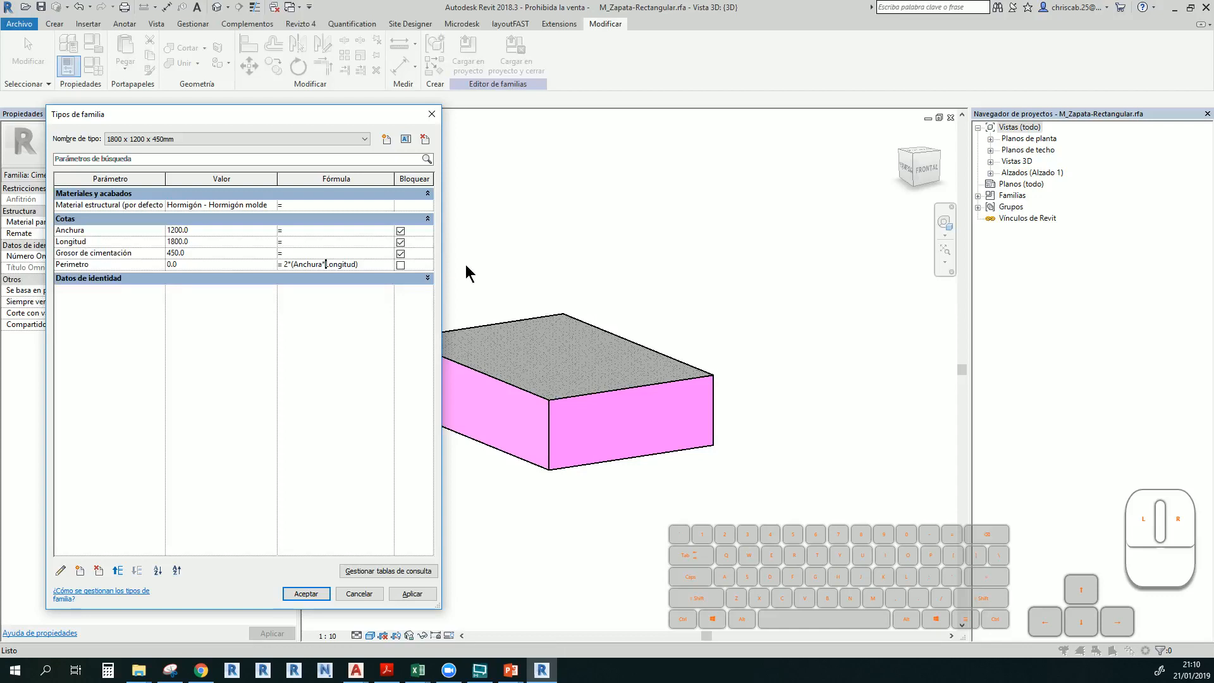
Correct the Perimetro formula to 2*(Anchura+Longitud) and accept the family types
key(BackSpace)
text(+)
key(BackSpace)
text(+)
key(Delete)
click(313, 253)
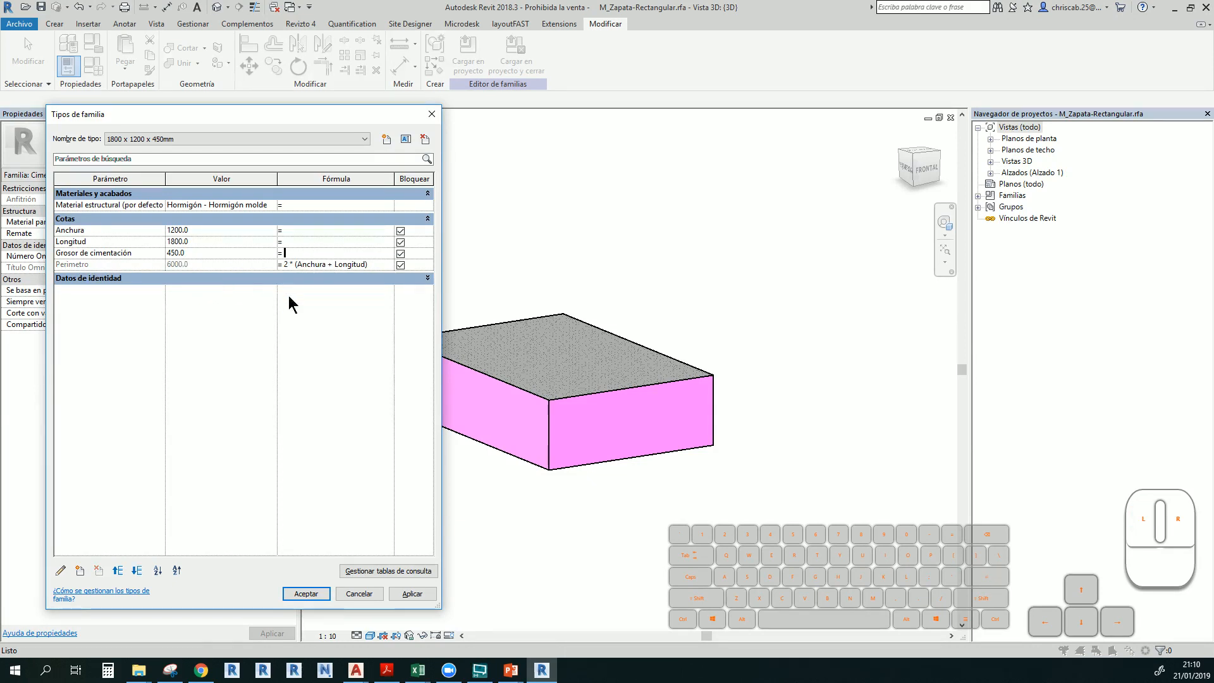
click(308, 594)
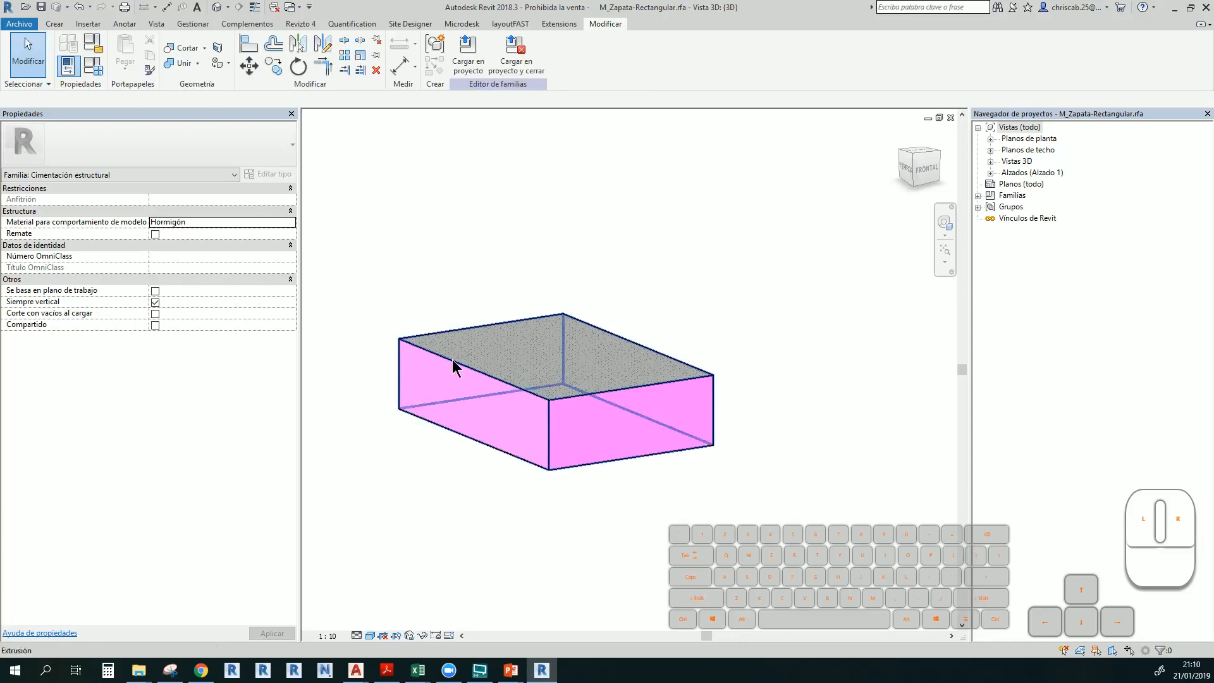
Add a type parameter named Encofrado to the footing family, with Área as its parameter type
click(93, 66)
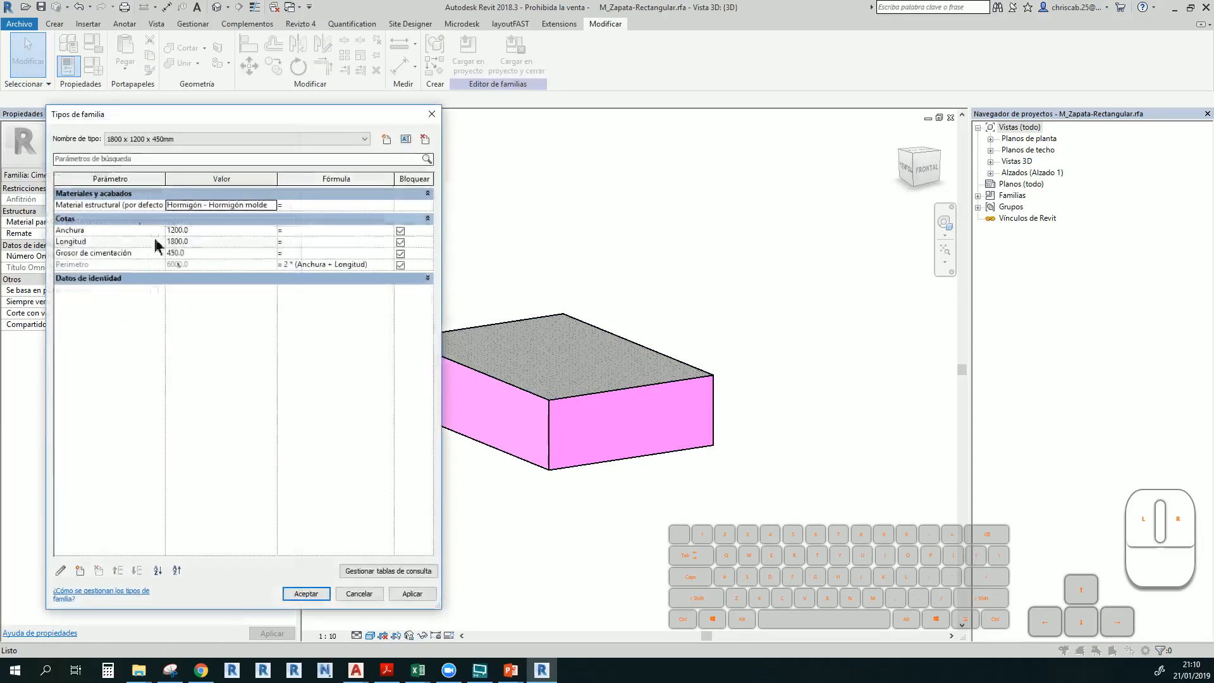
click(80, 571)
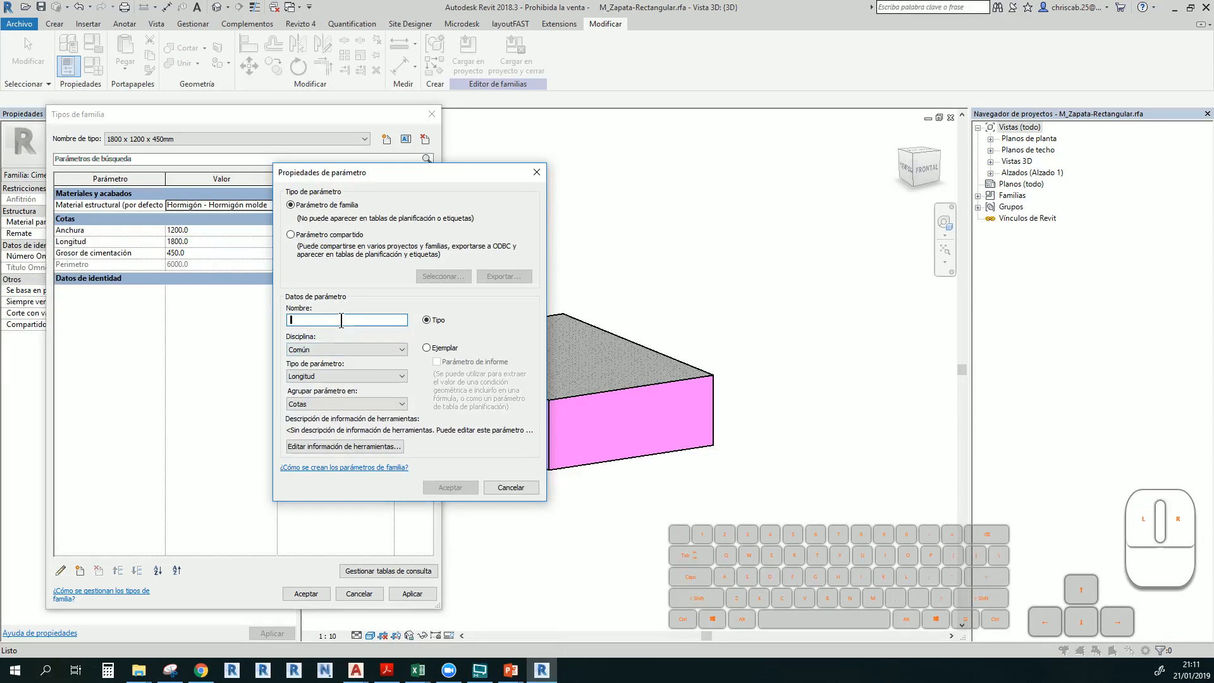
text(Encofrado)
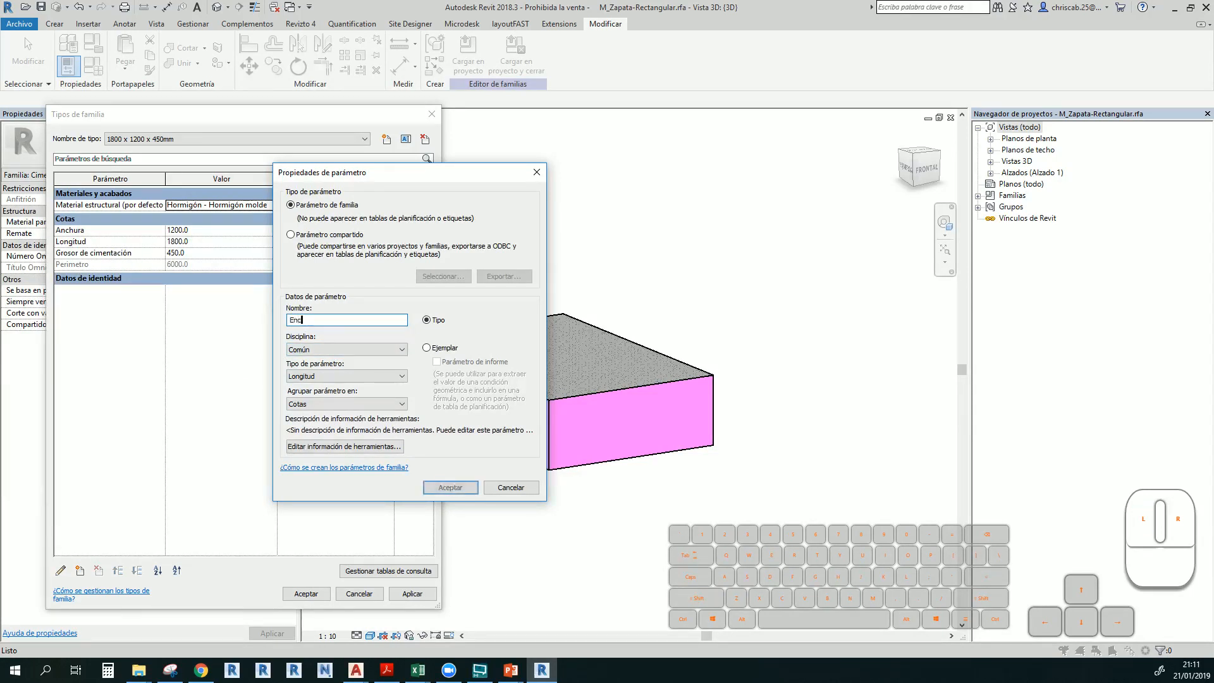
click(339, 377)
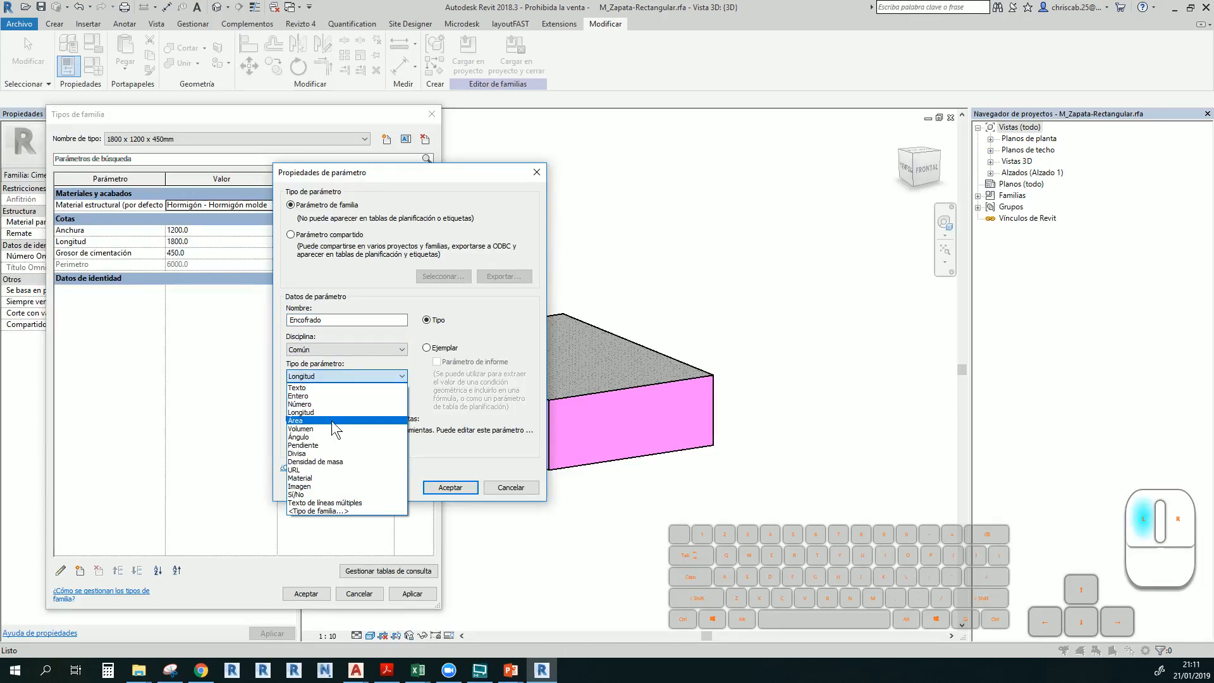
click(331, 420)
click(436, 486)
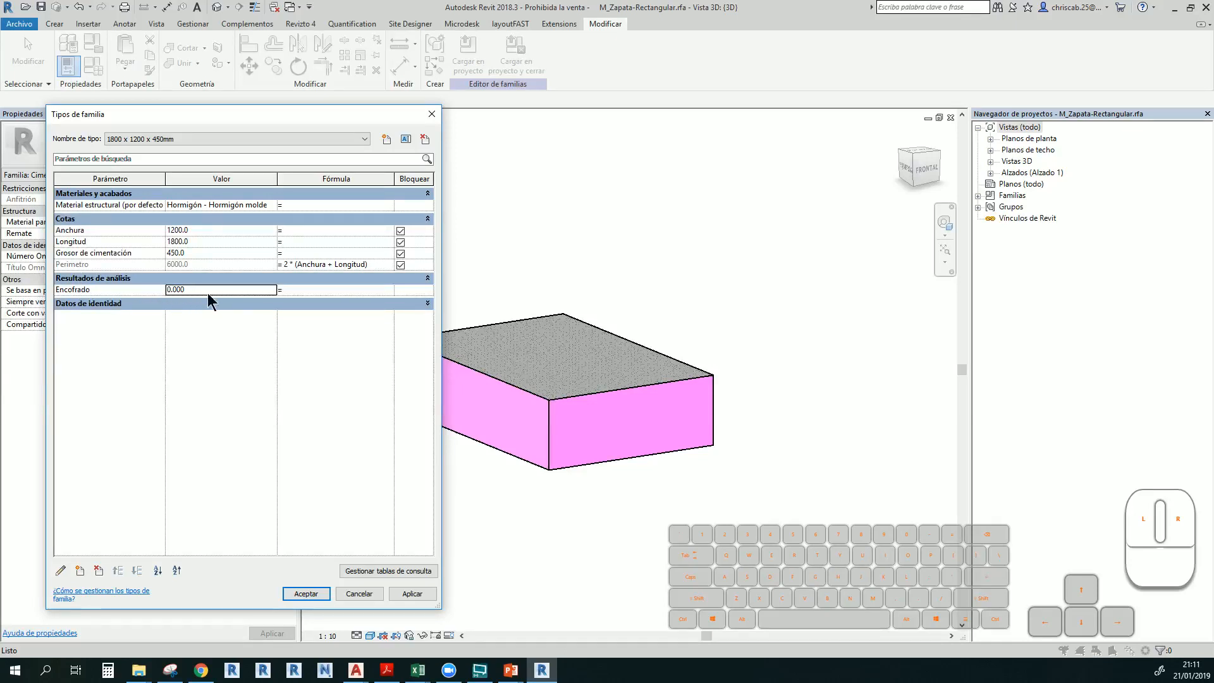
Regroup the Encofrado parameter under Cotas
click(118, 292)
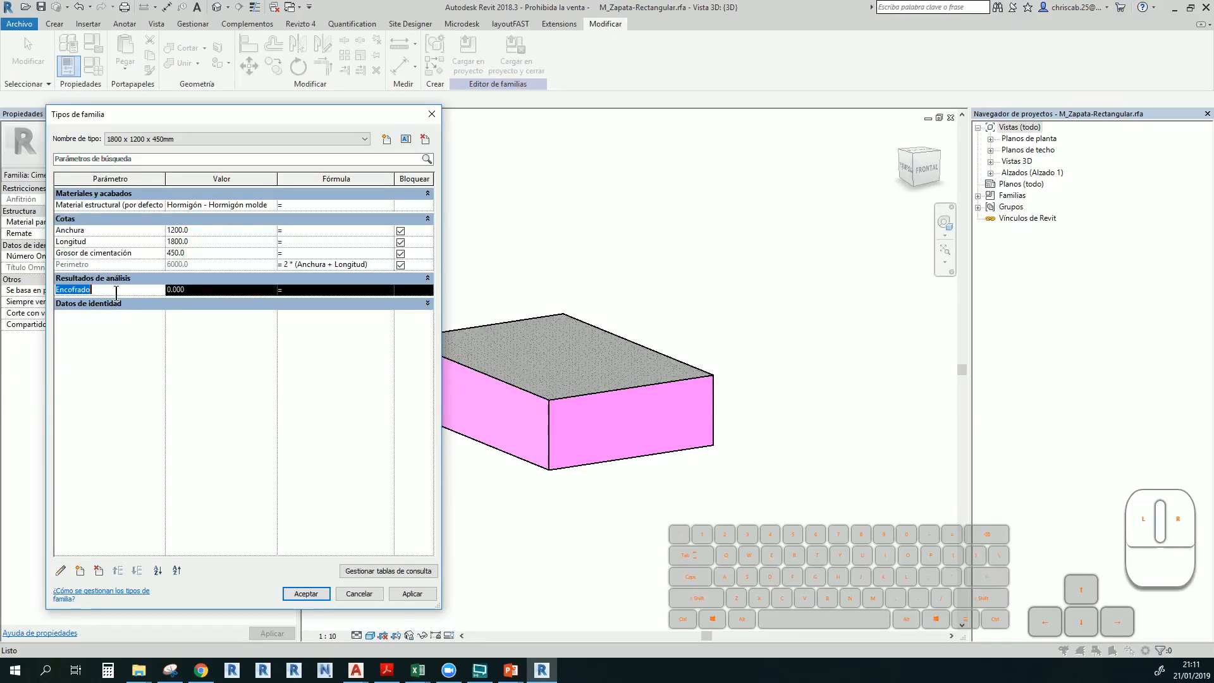
click(61, 570)
click(329, 405)
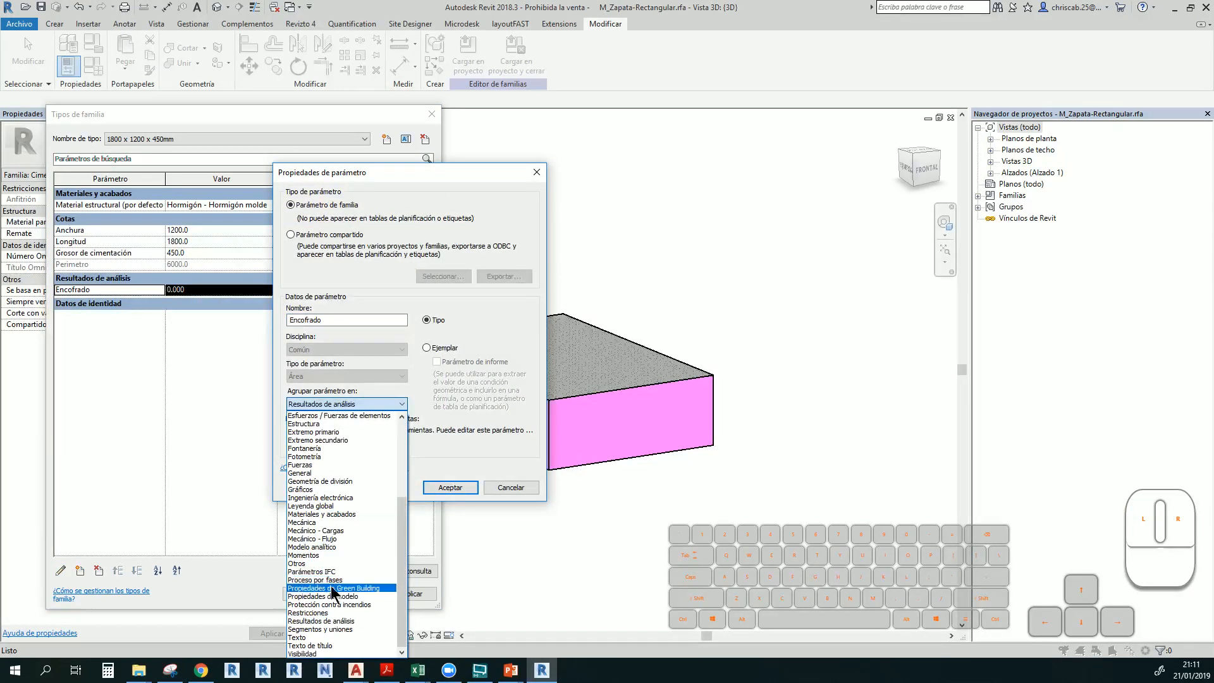
scroll(329, 583, up, 4)
click(325, 449)
click(445, 489)
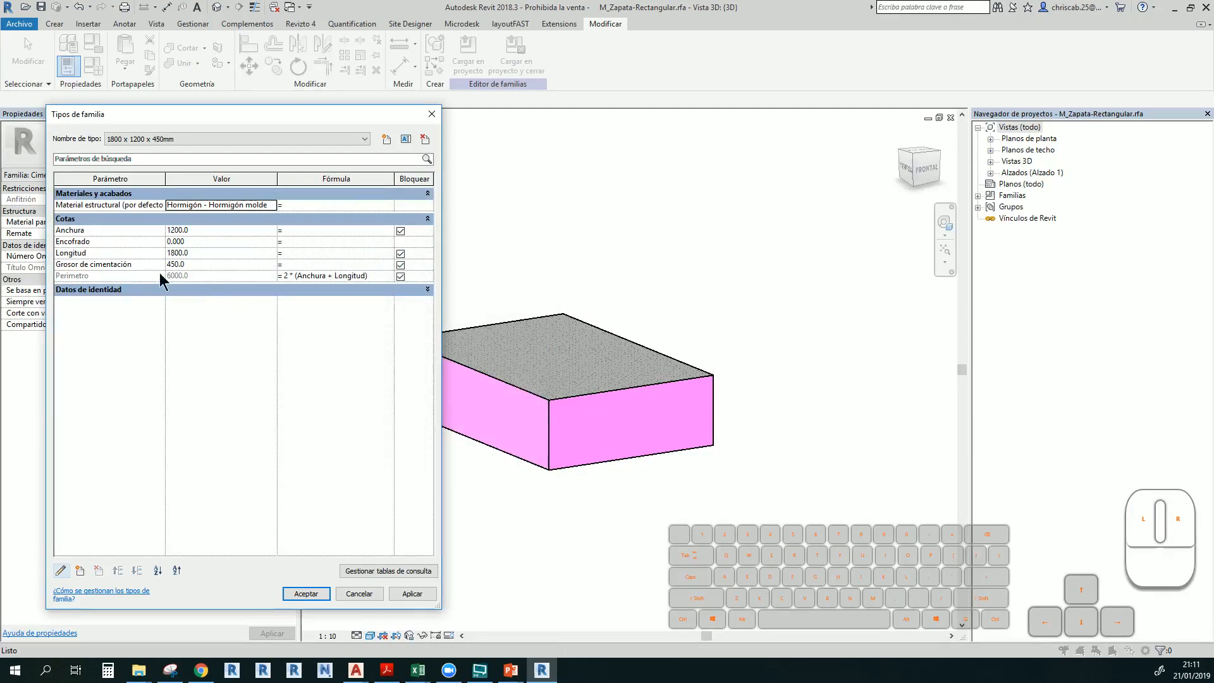
Set the Encofrado formula to Perimetro * Grosor de cimentación and accept the family types
click(305, 244)
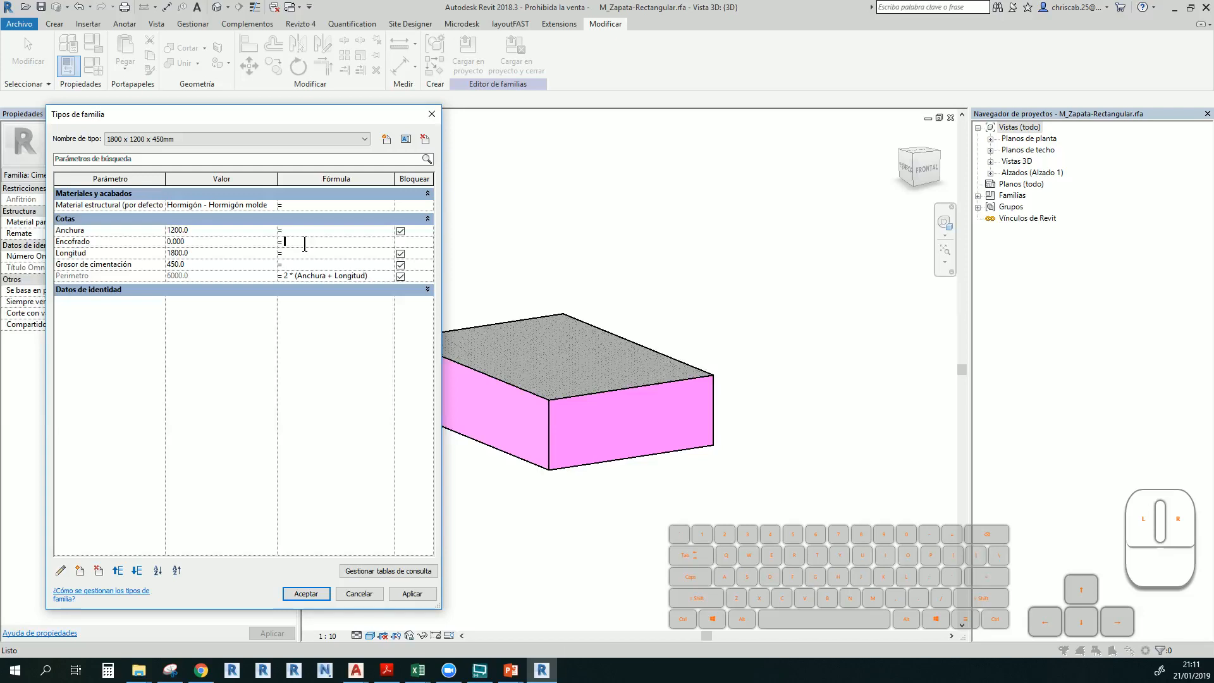
text(Perimetro* )
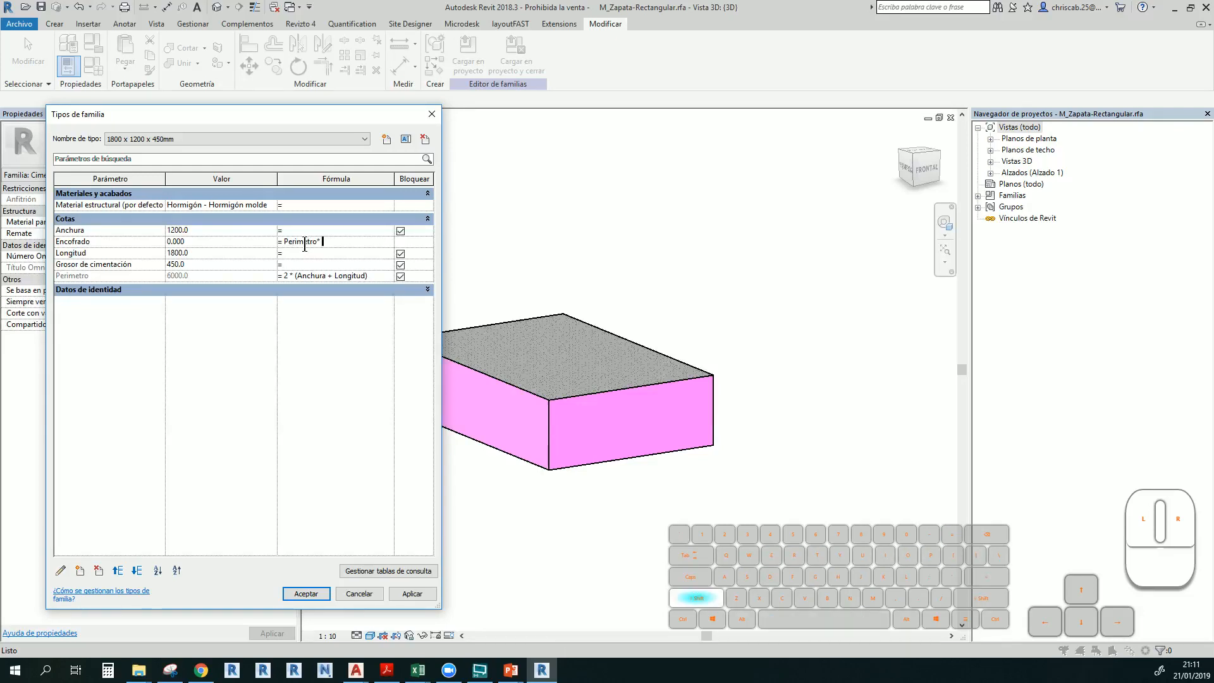
text(Gr)
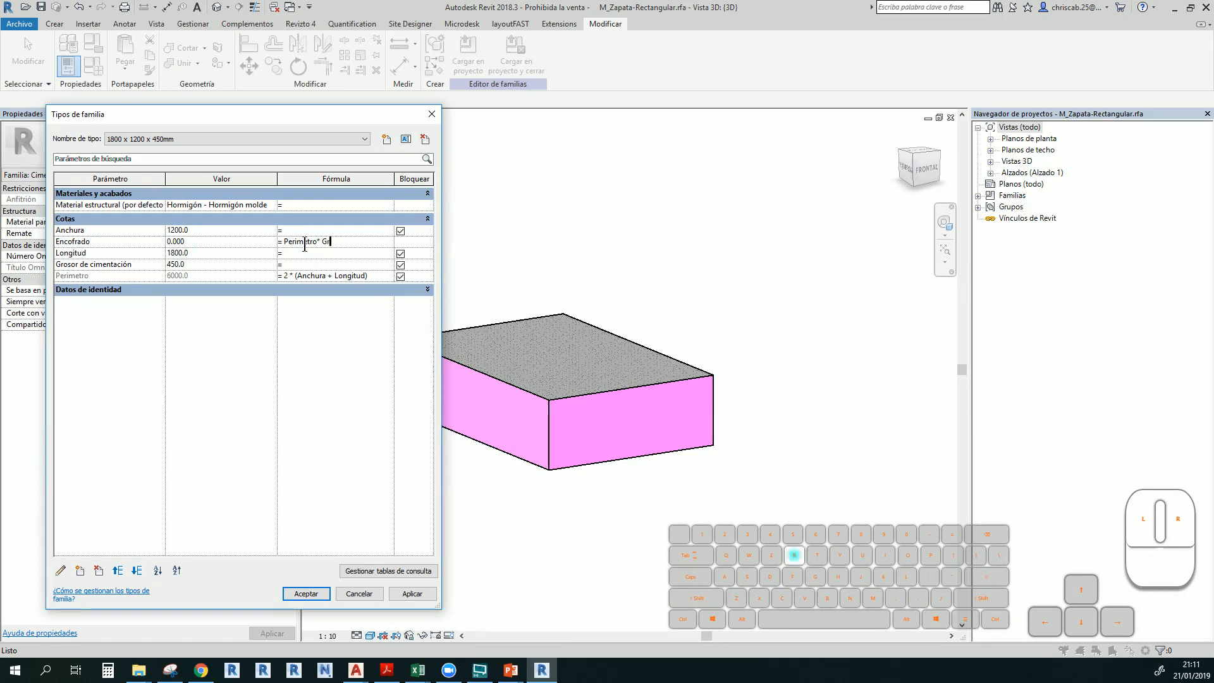
text(oso de cim)
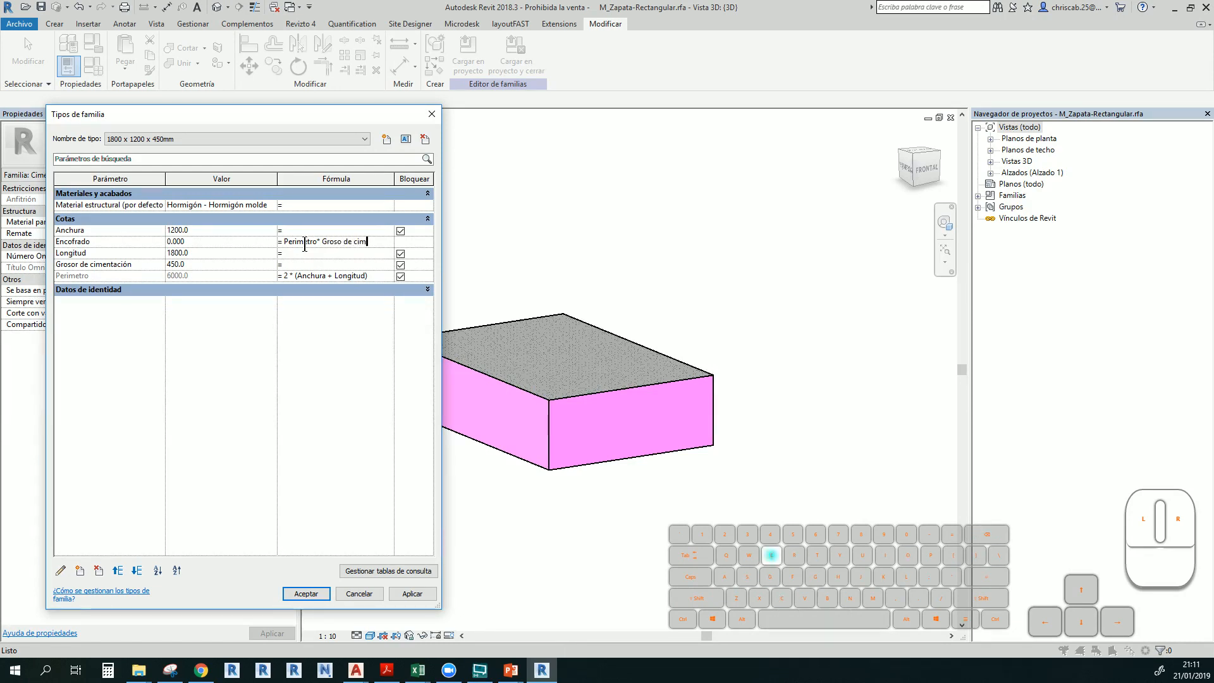
text(entación)
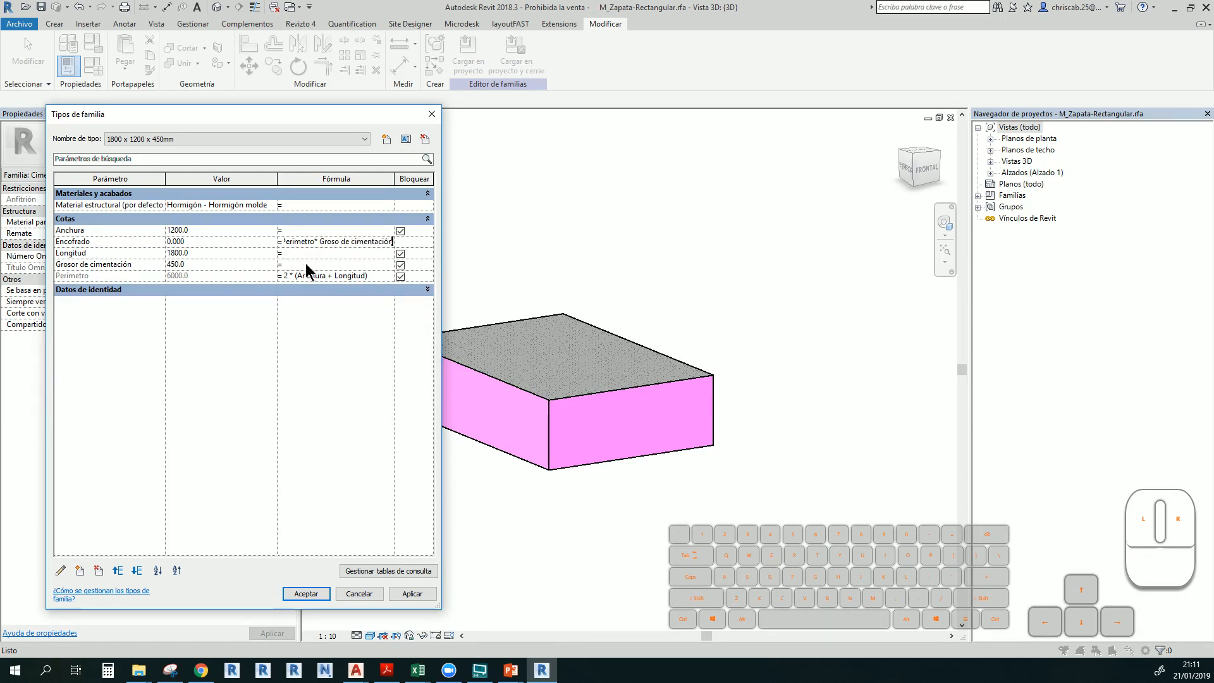
click(378, 282)
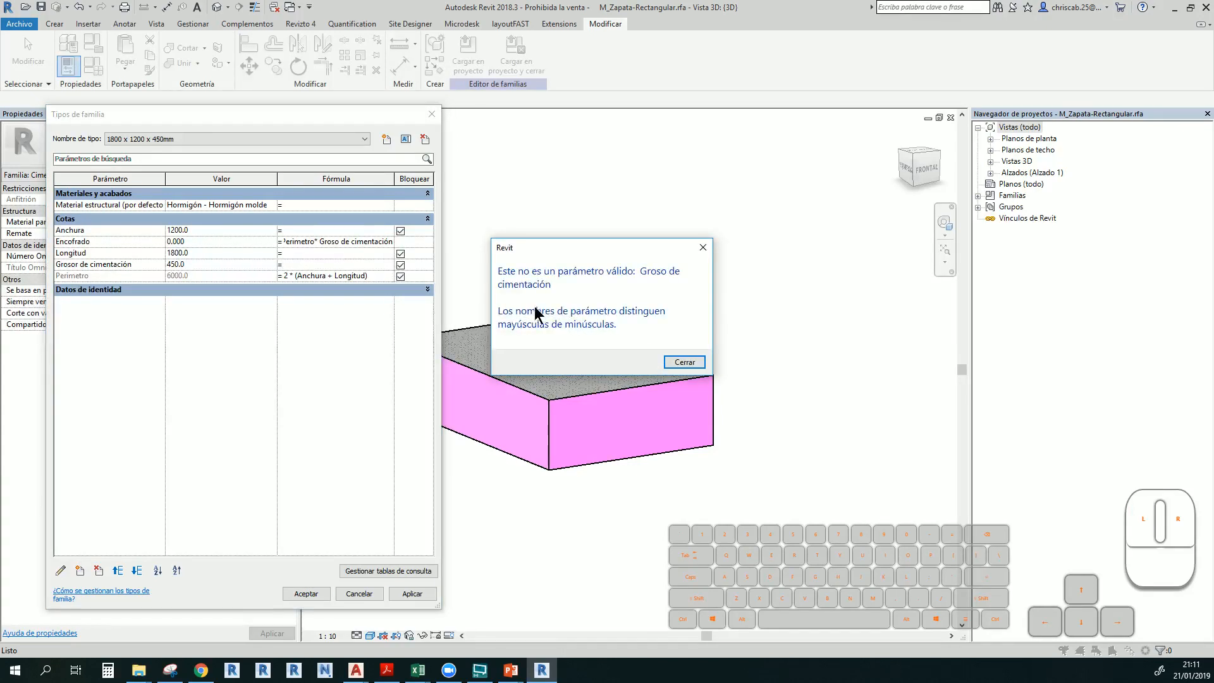
click(684, 362)
click(339, 241)
text(r)
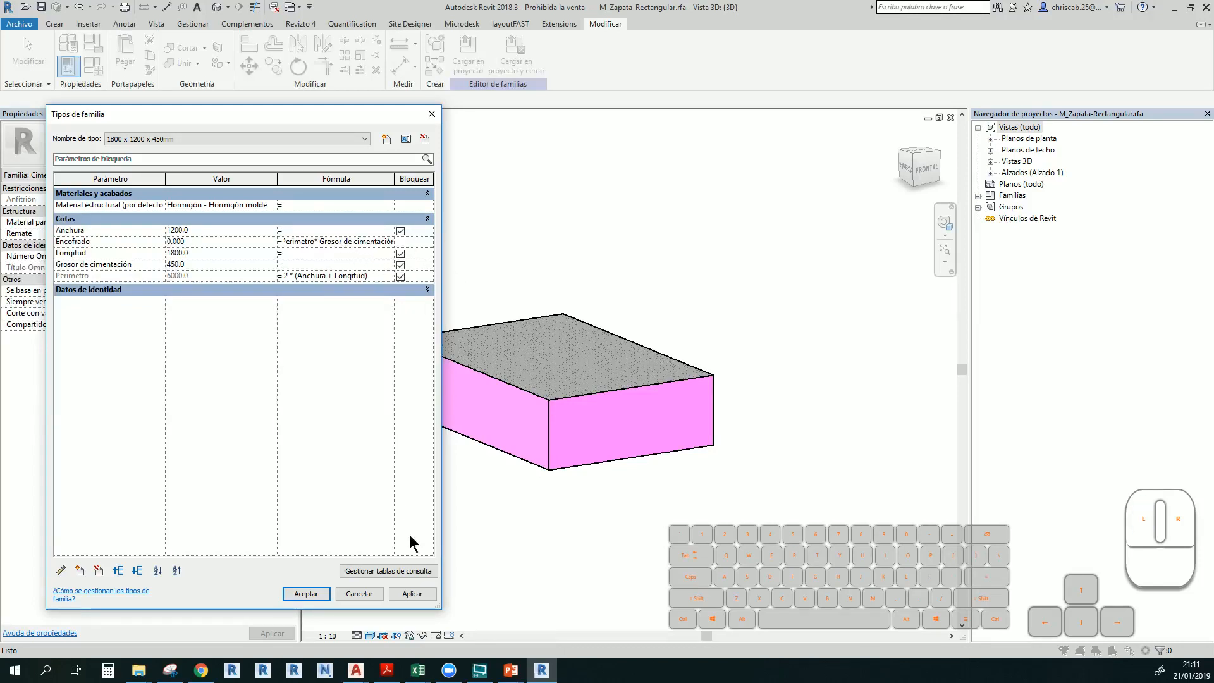
click(369, 277)
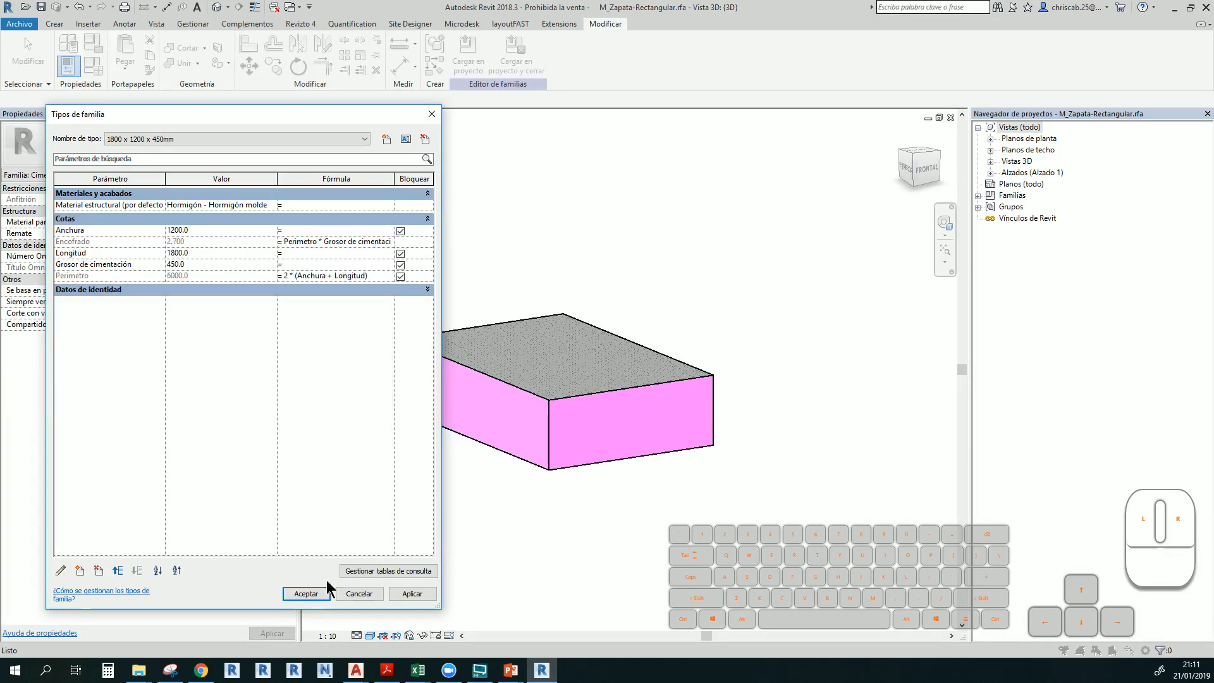
click(306, 594)
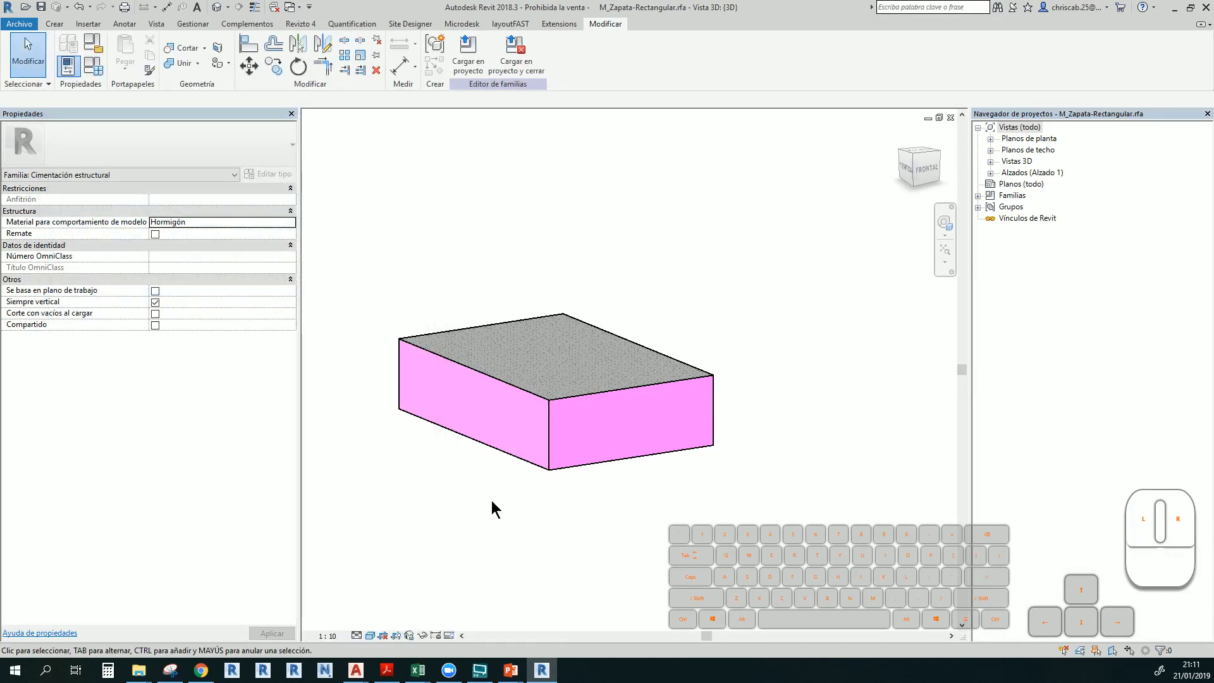
Load the edited footing family into the project, overwriting the existing version
click(468, 57)
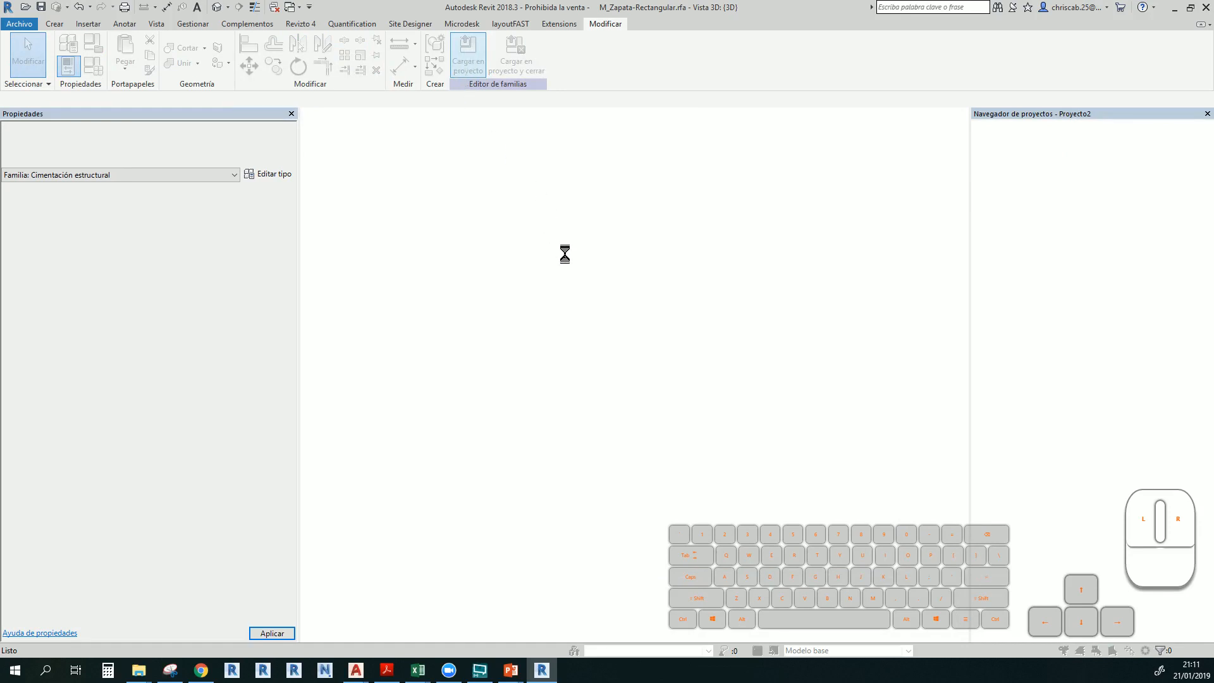
click(567, 297)
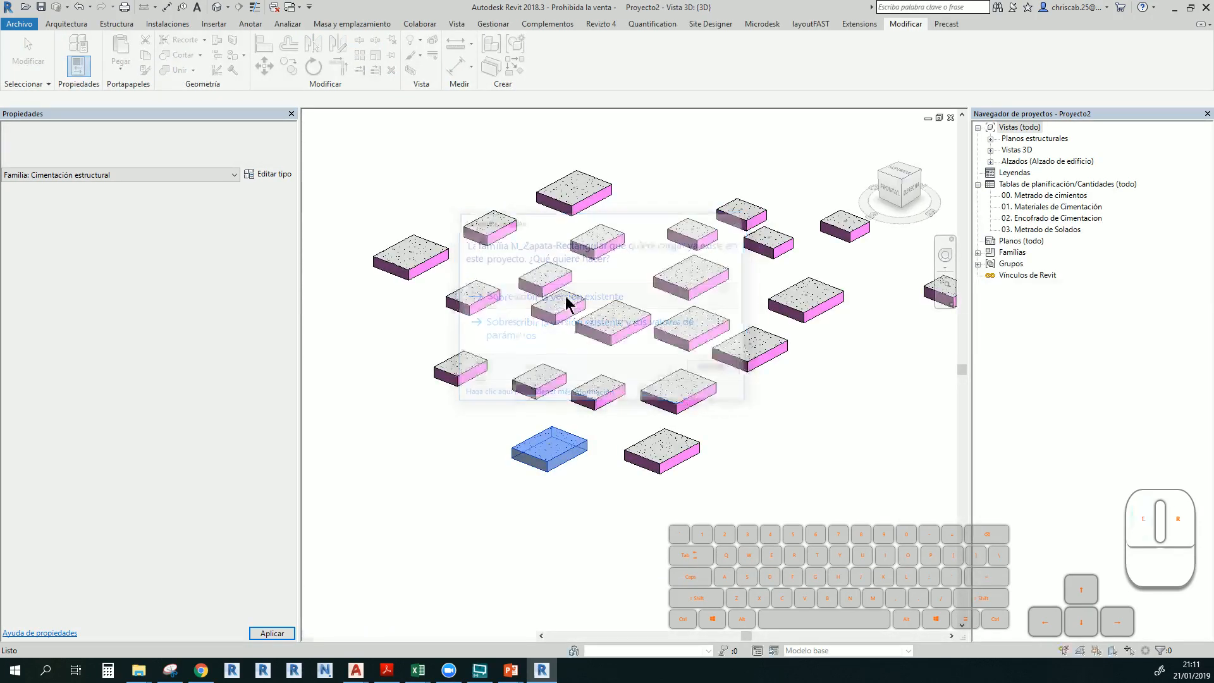
click(501, 469)
shift+middle_drag(585, 515, 887, 269)
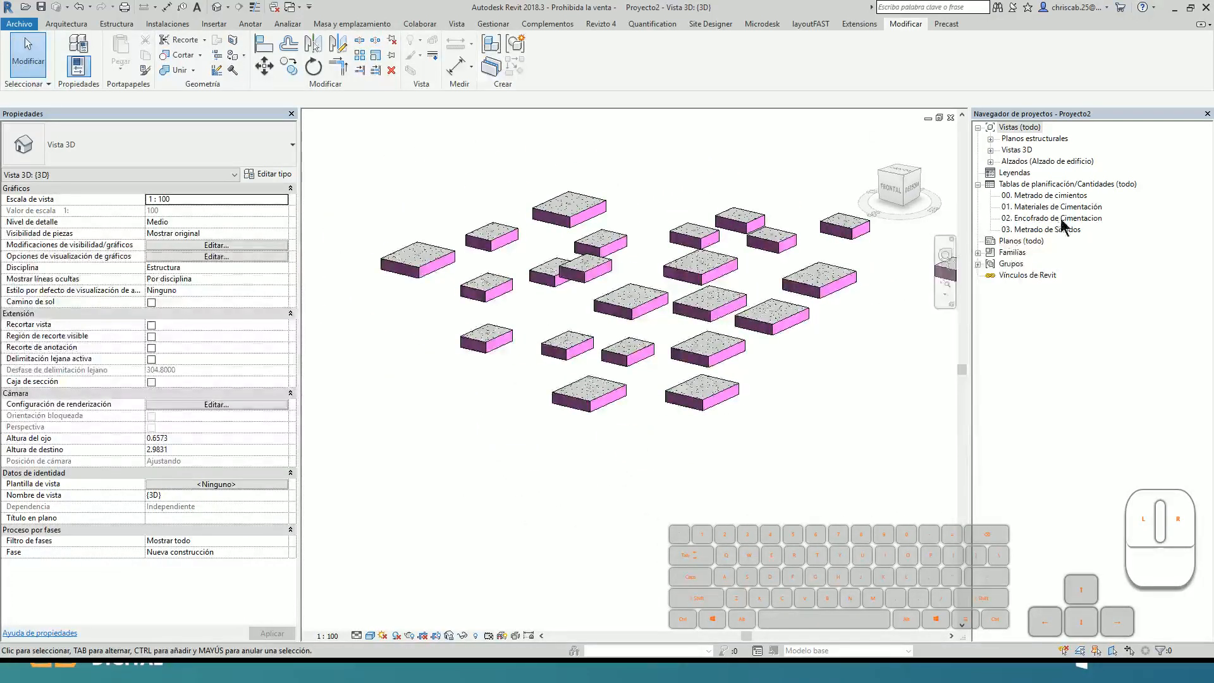
double_click(1050, 197)
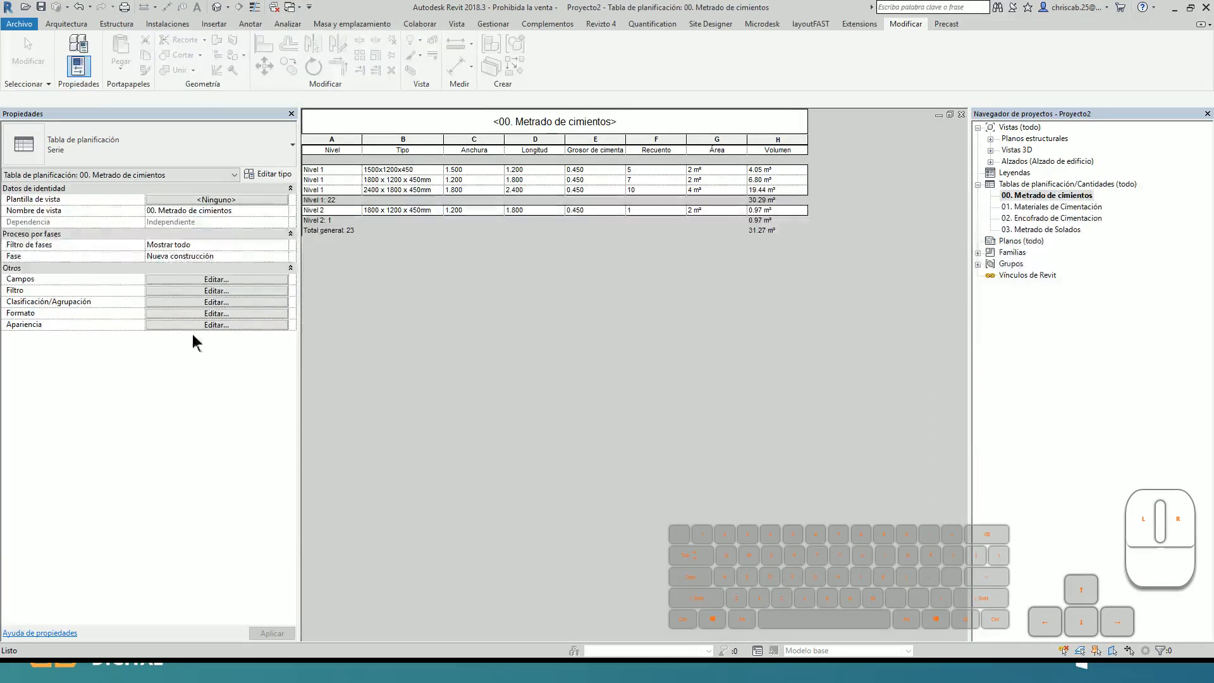
click(177, 279)
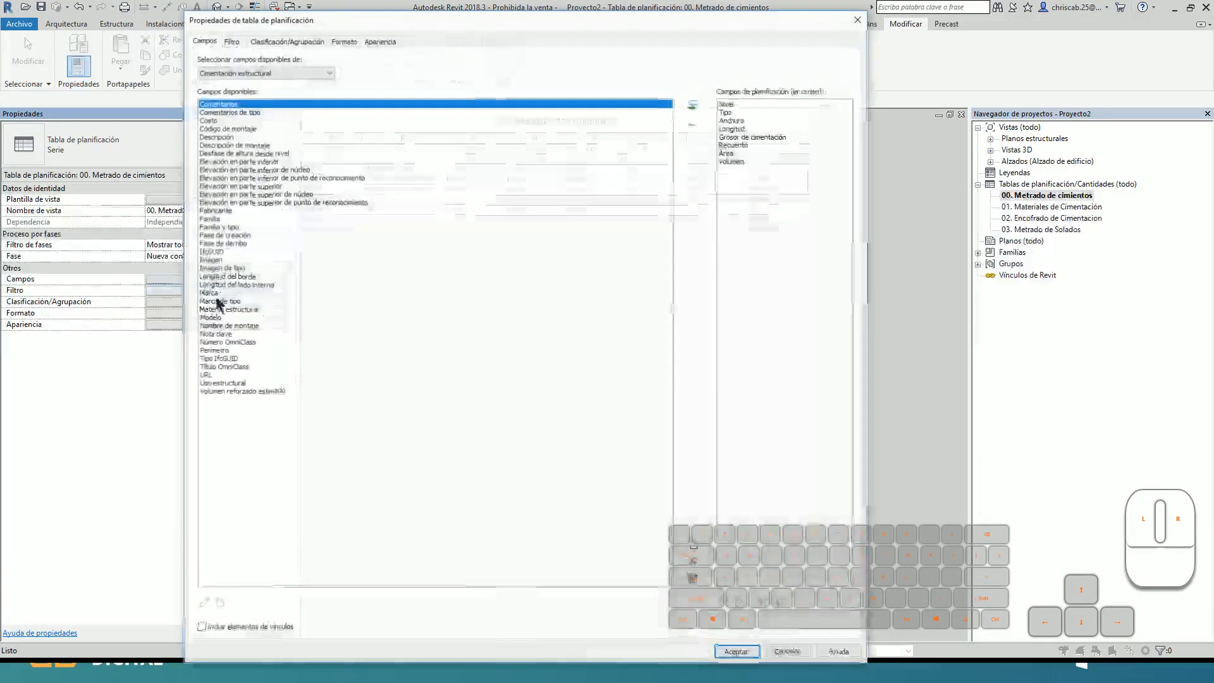
double_click(219, 350)
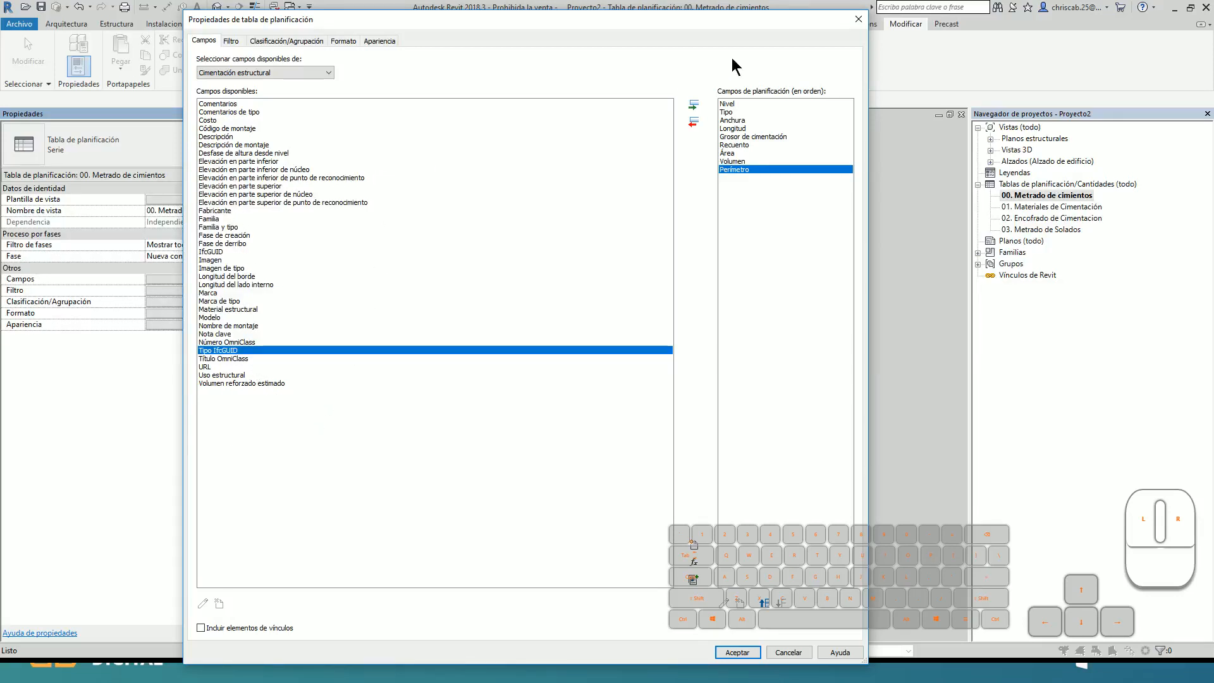
click(860, 19)
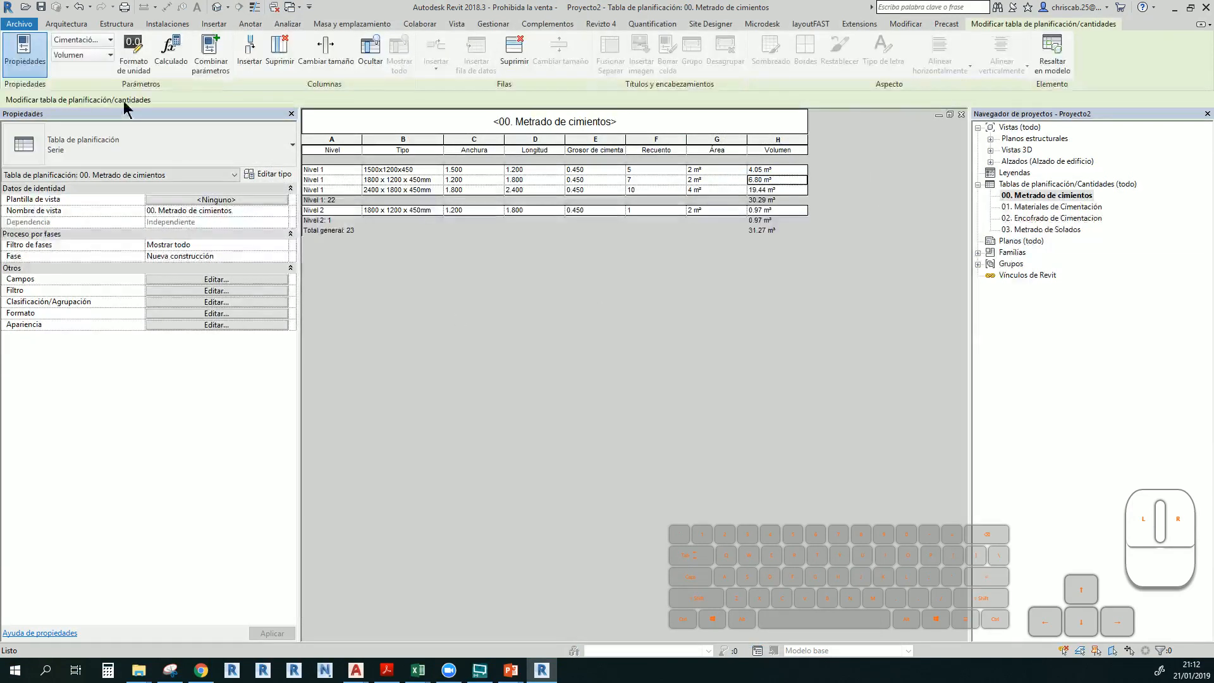
Inspect the Encofrado and Perimetro values in the type properties of a 1800 x 1200 x 450mm footing in the 3D view
click(217, 7)
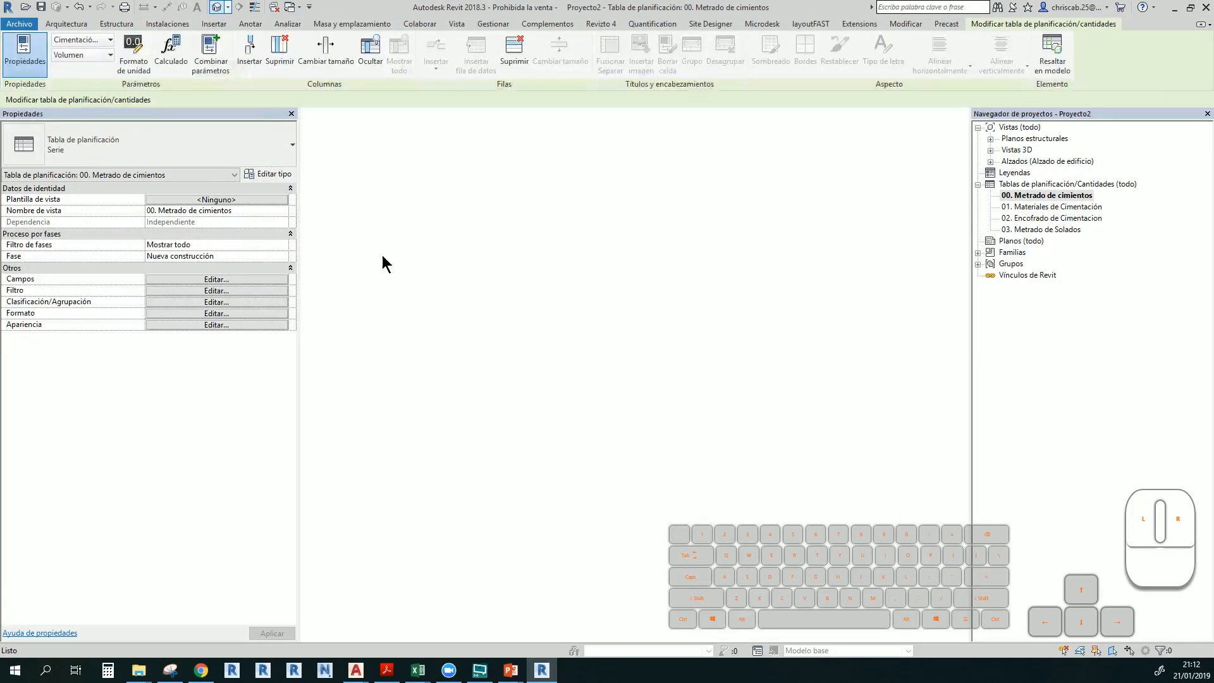
click(495, 244)
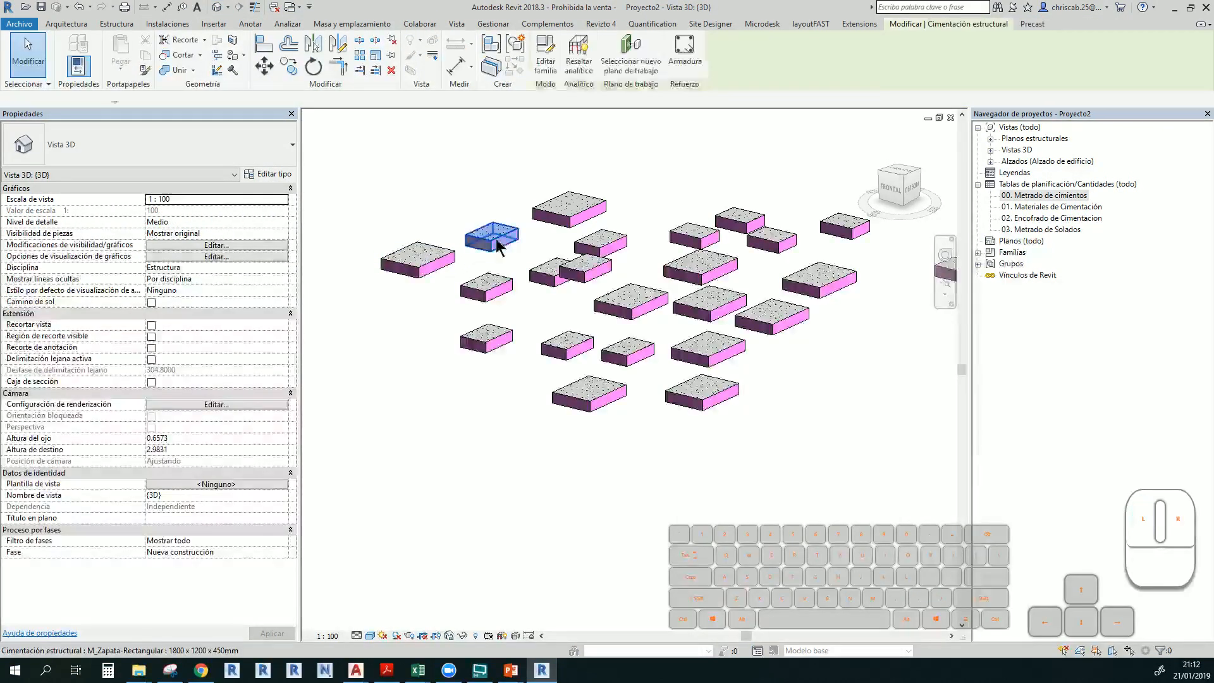
click(269, 174)
drag(297, 271, 319, 289)
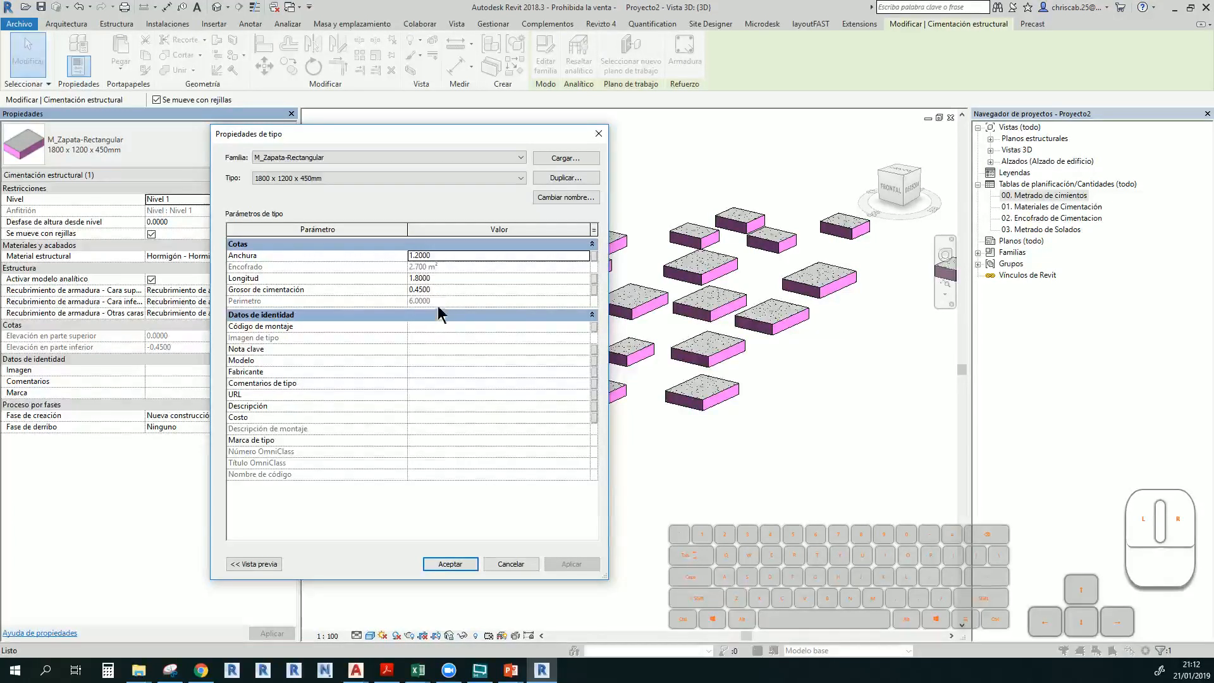
click(598, 133)
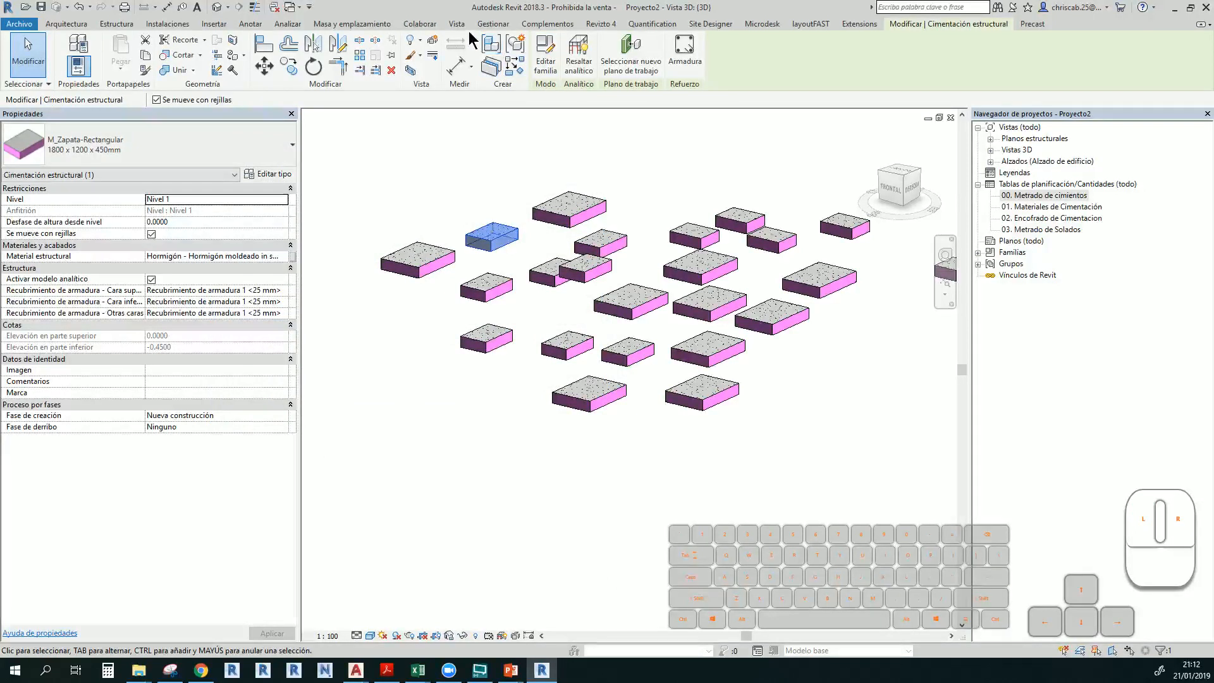
Add the Perimetro field to the 00. Metrado de cimientos schedule after Volumen and accept the schedule properties
double_click(1031, 195)
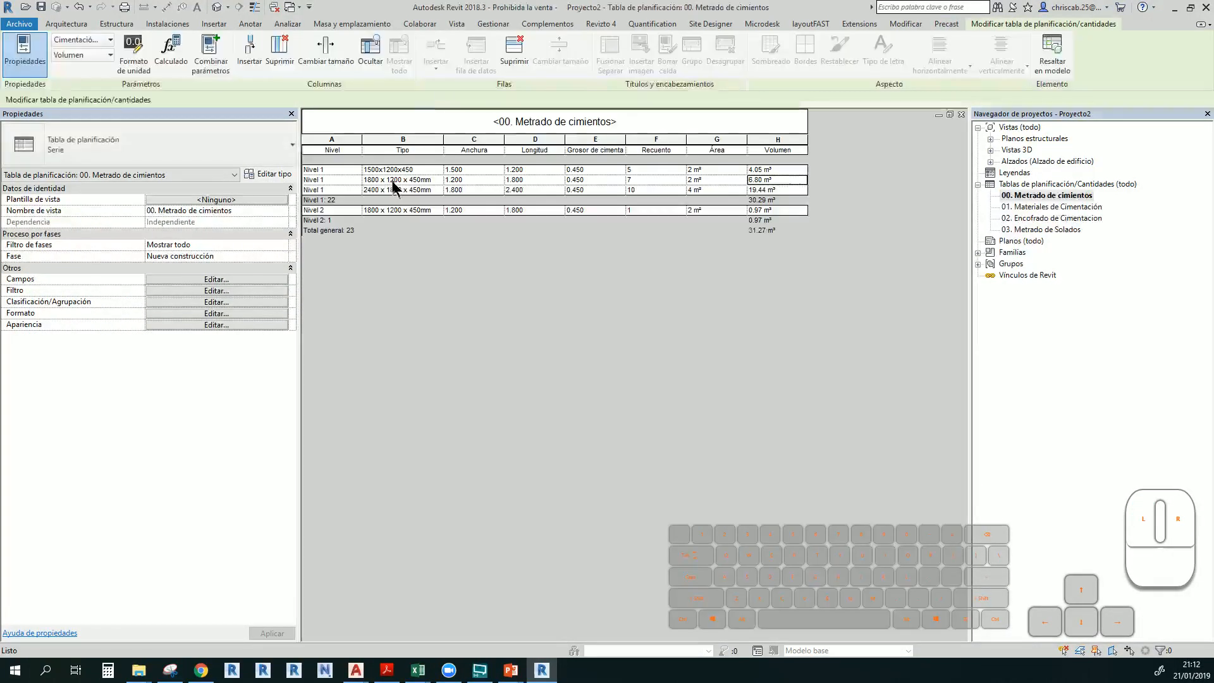
click(216, 279)
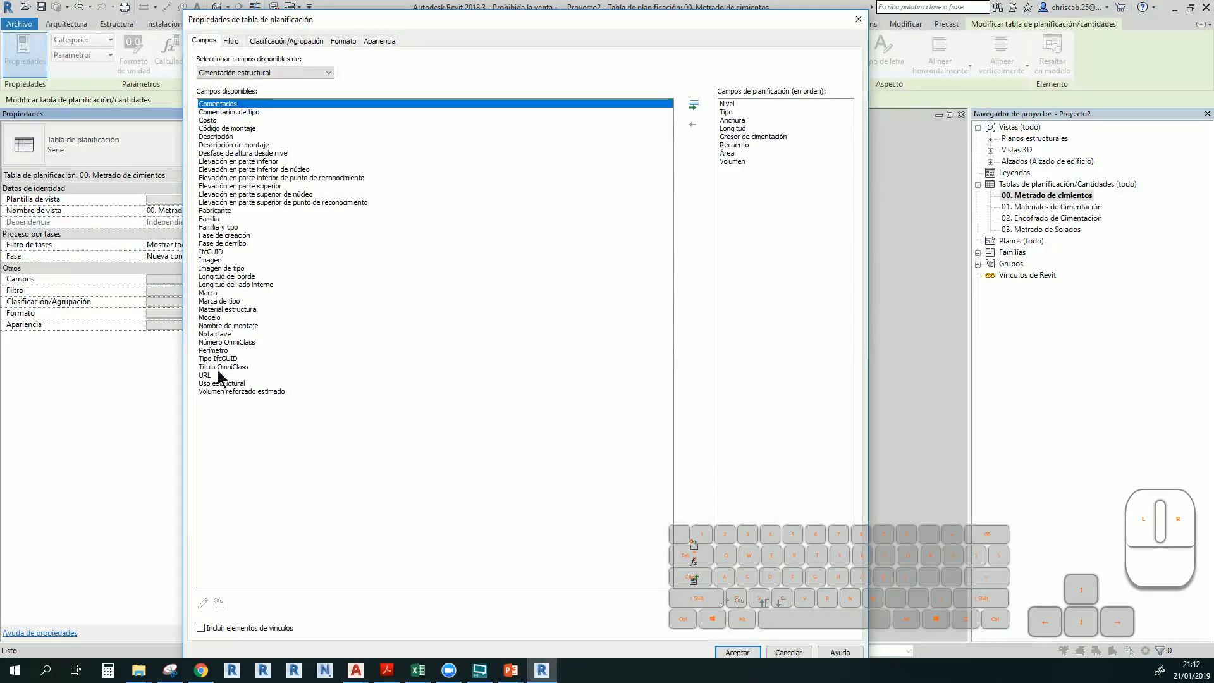
click(215, 352)
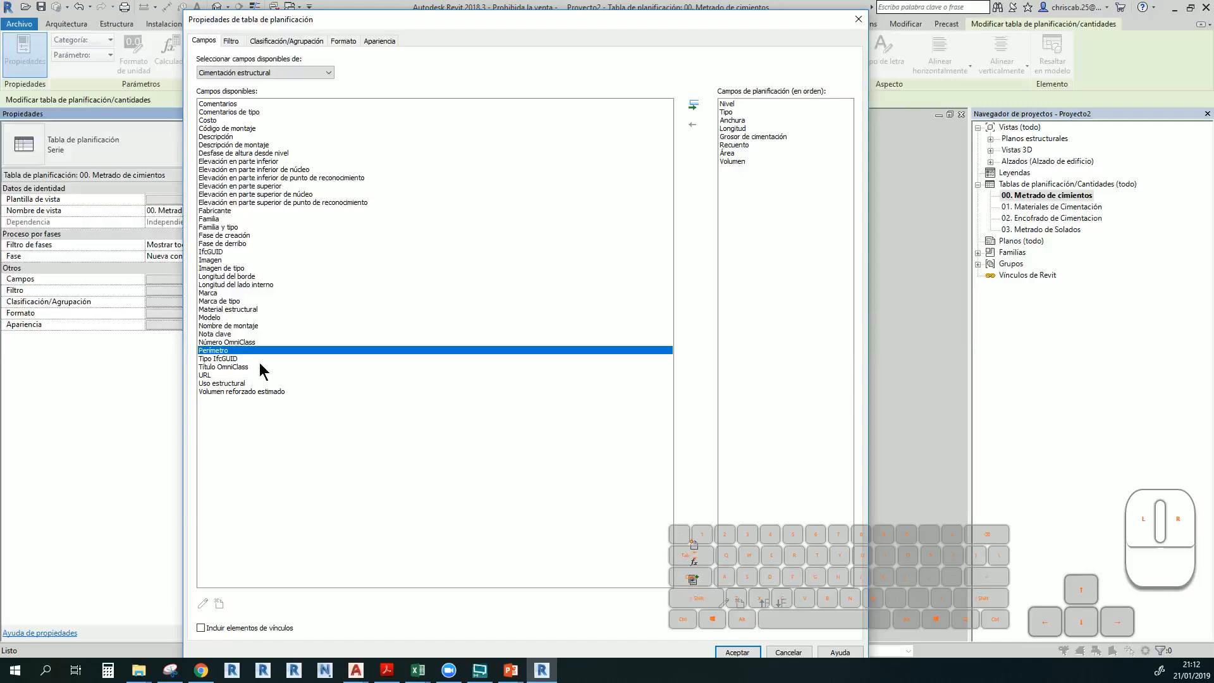
click(215, 354)
double_click(216, 352)
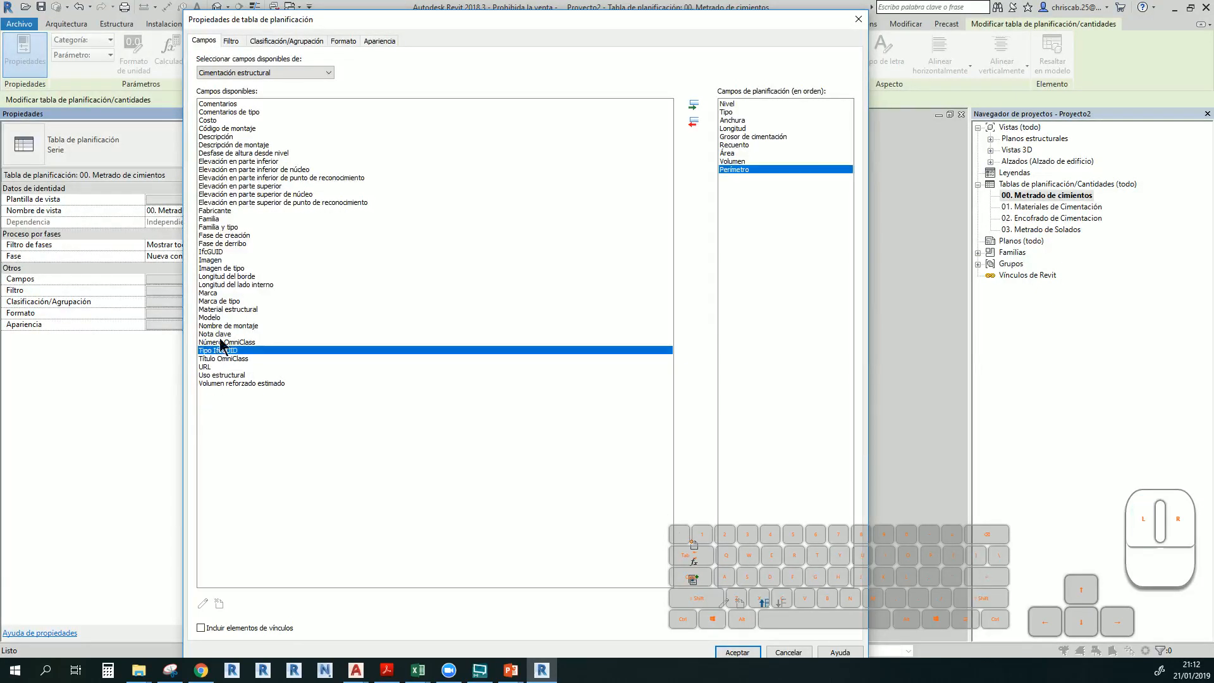
click(736, 652)
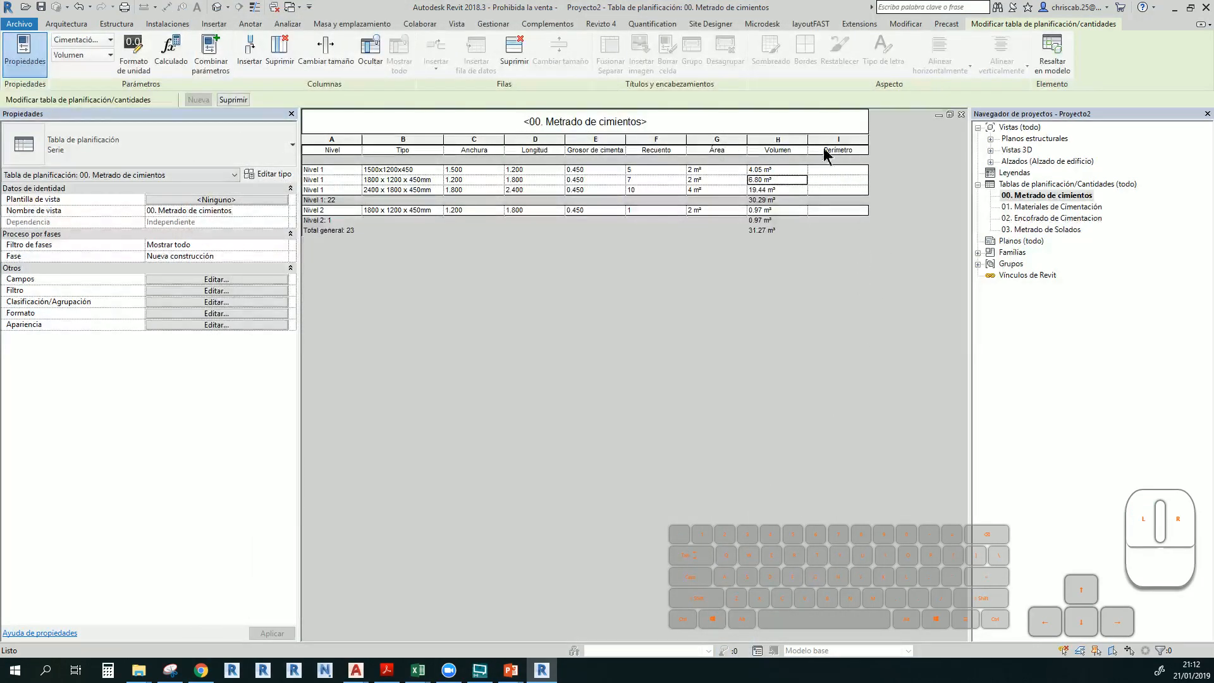
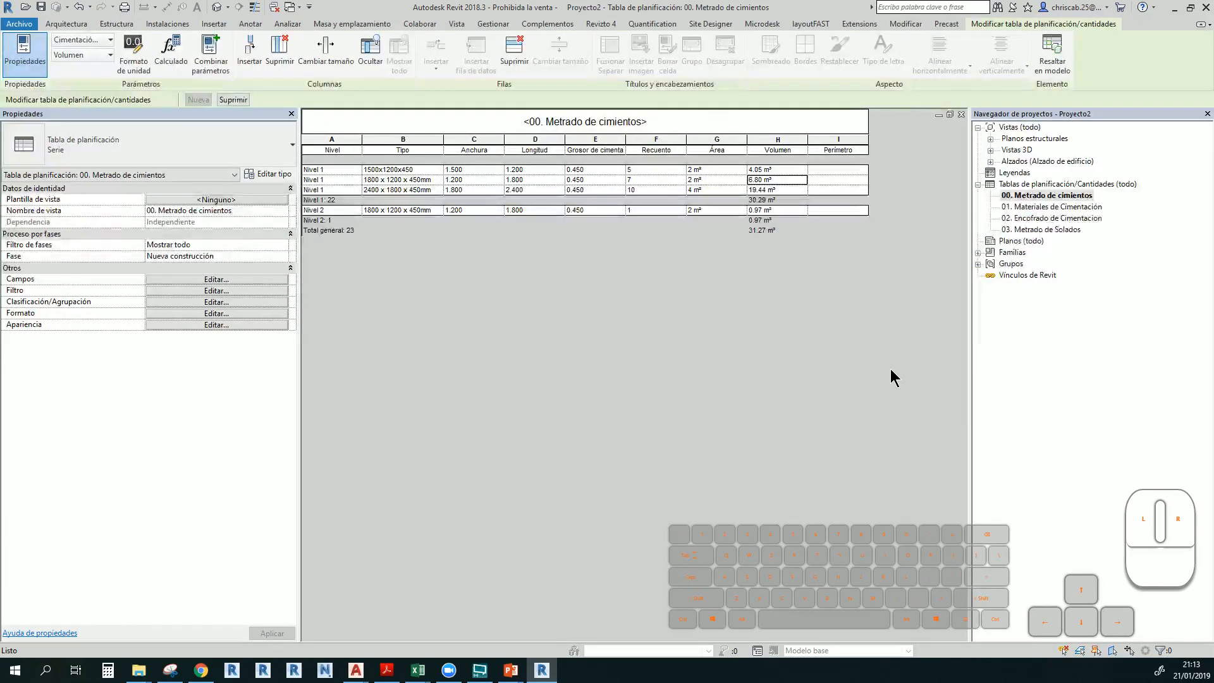
Create a new shared parameters file named Parametros B on the desktop
click(826, 140)
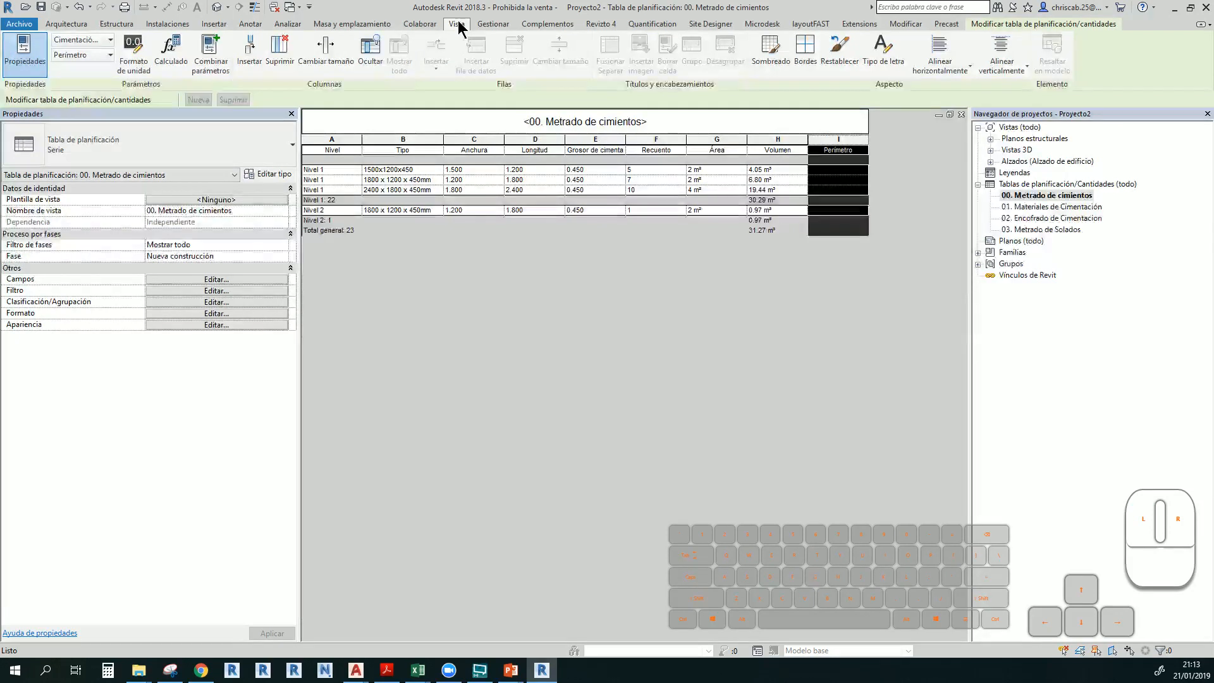
click(487, 25)
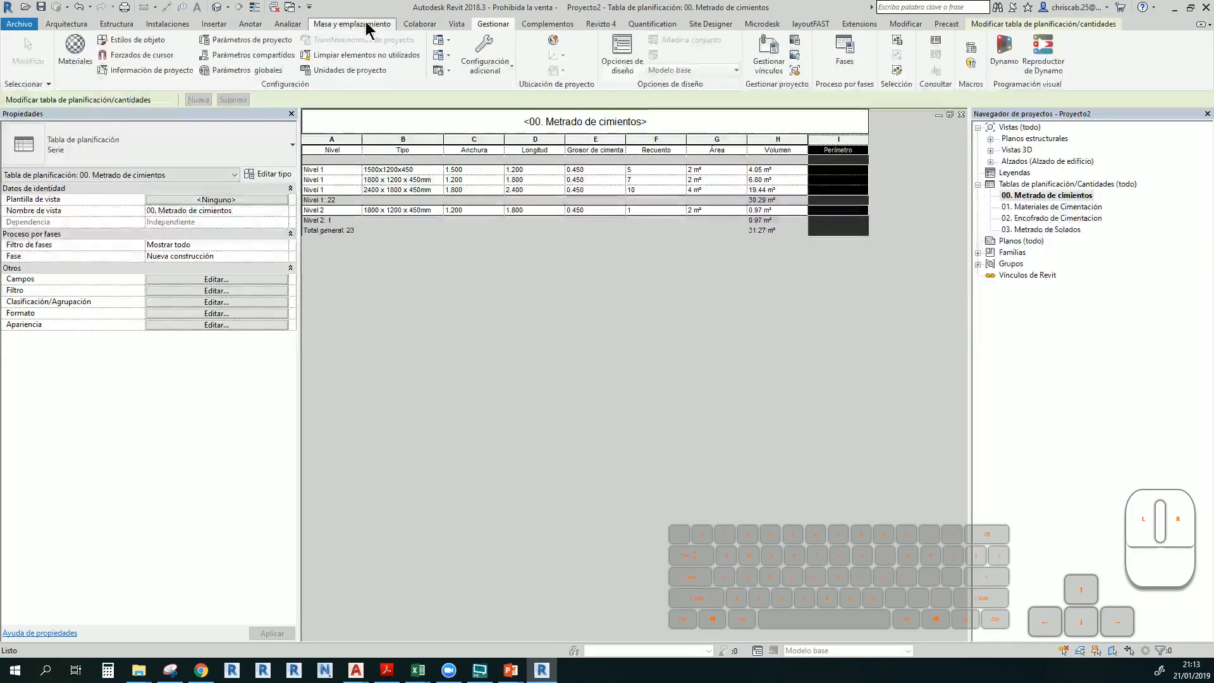
click(270, 57)
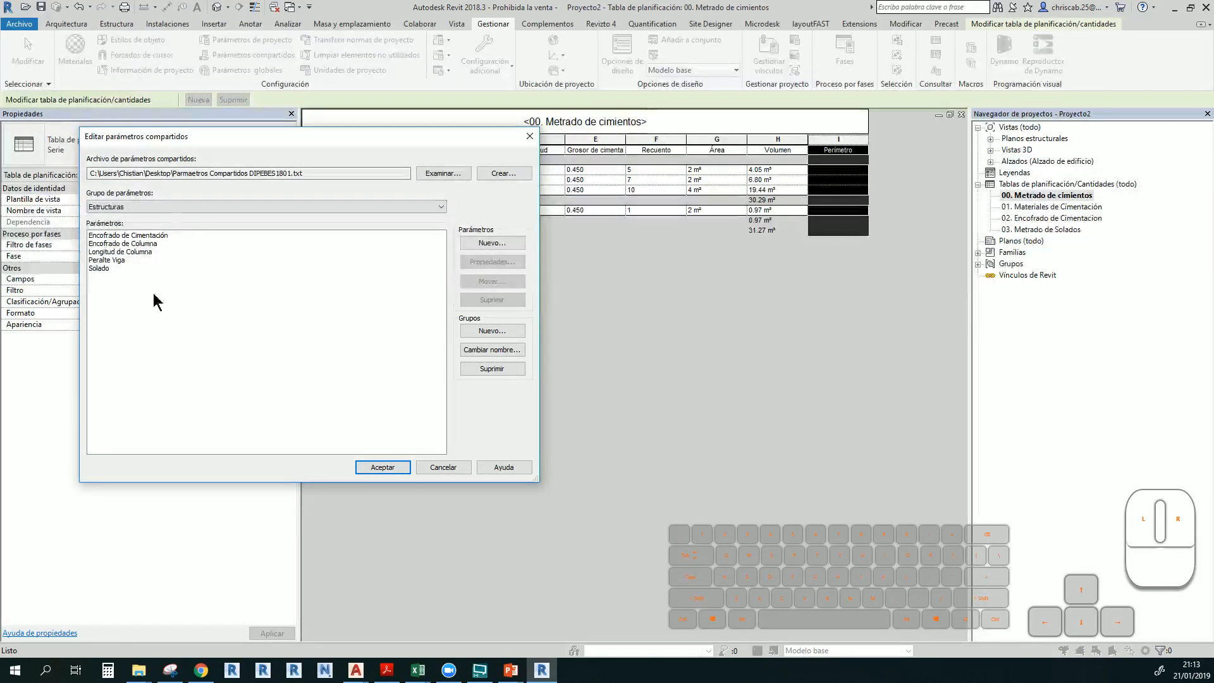
drag(190, 136, 235, 190)
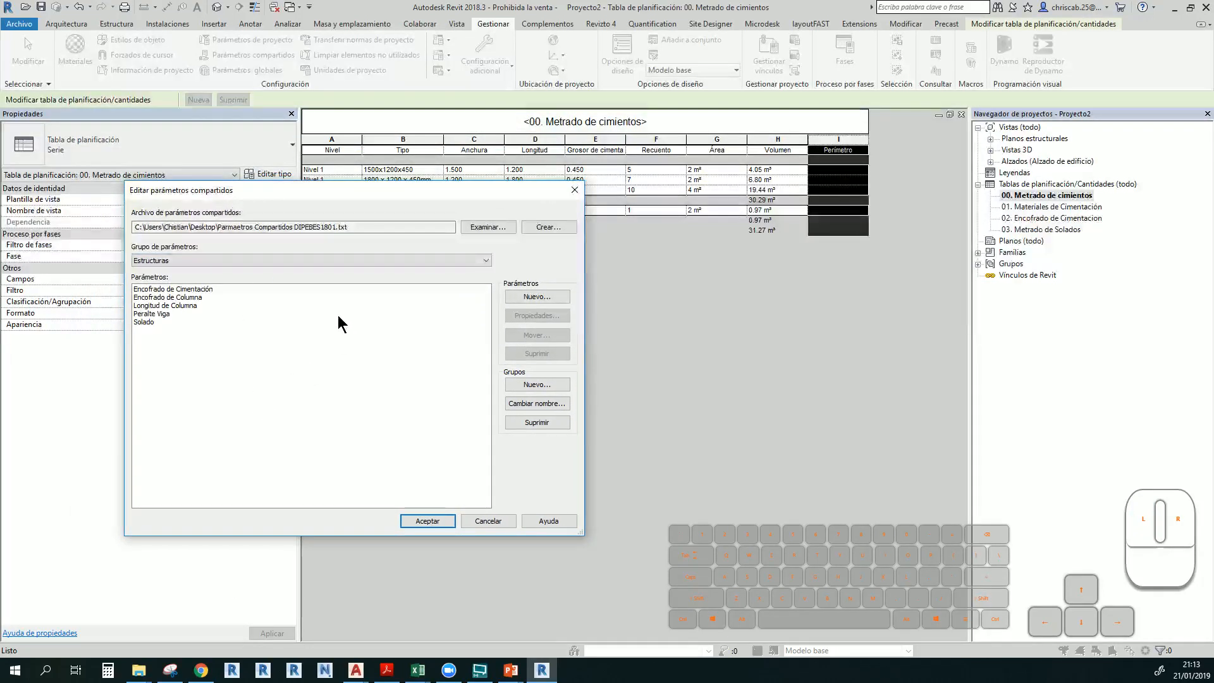
click(539, 227)
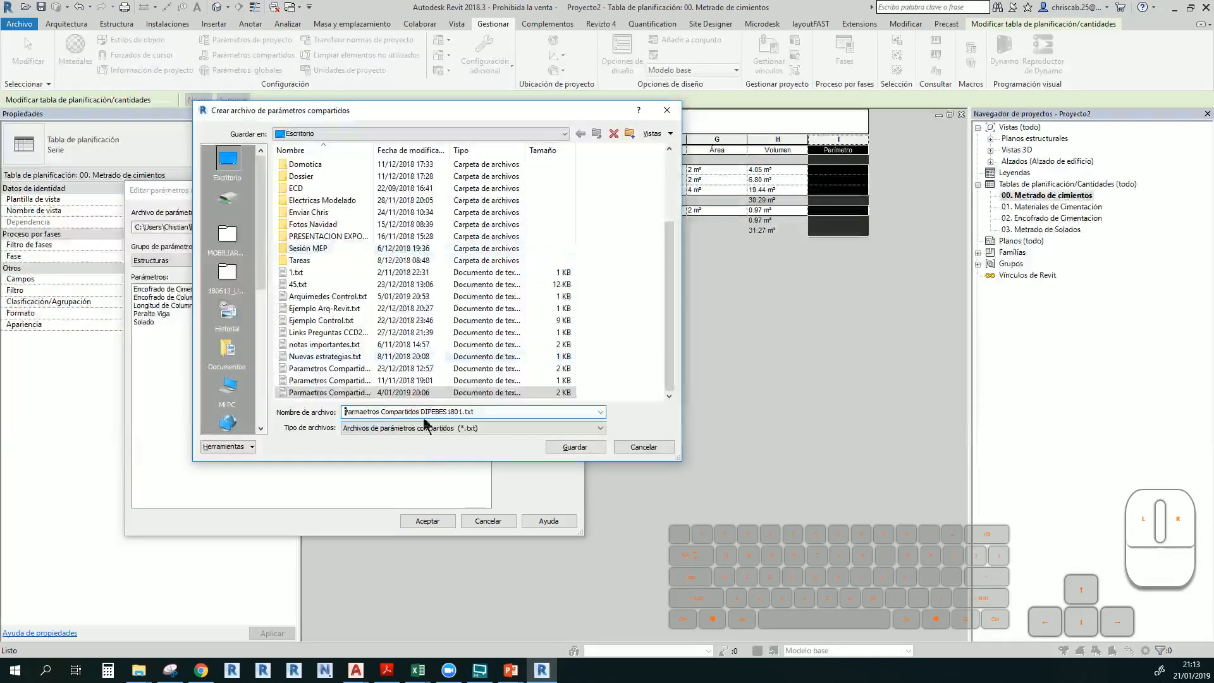
drag(504, 411, 250, 417)
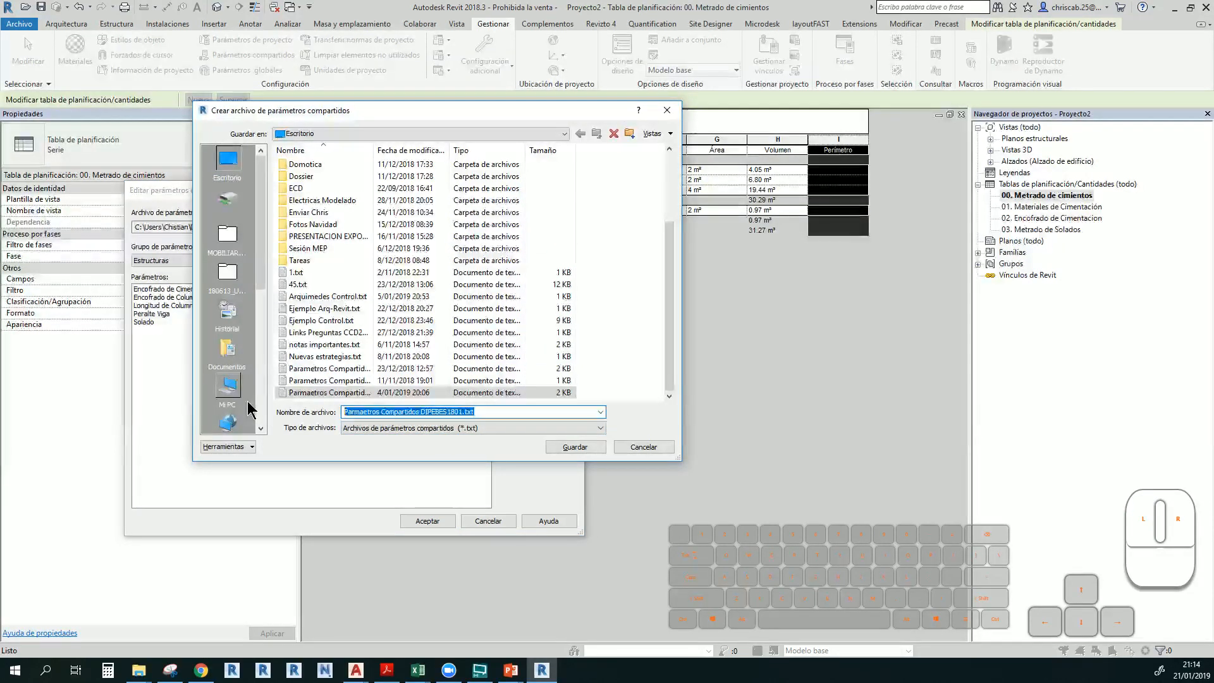
text(Parametros B)
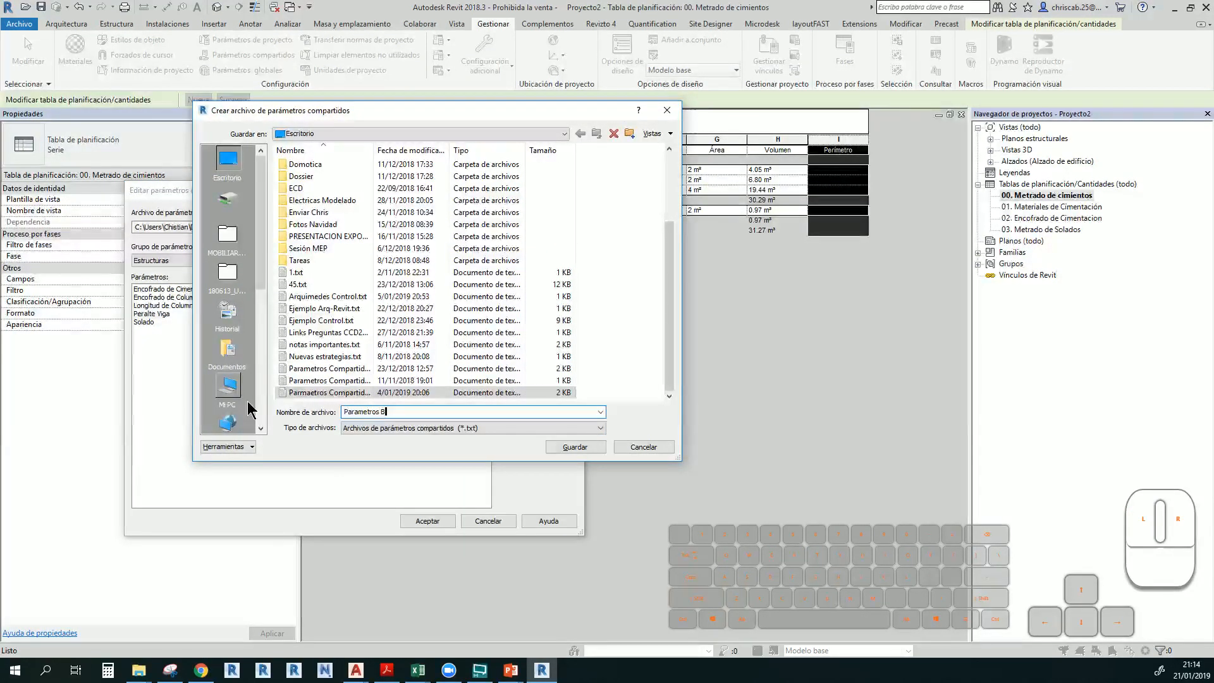
key(Return)
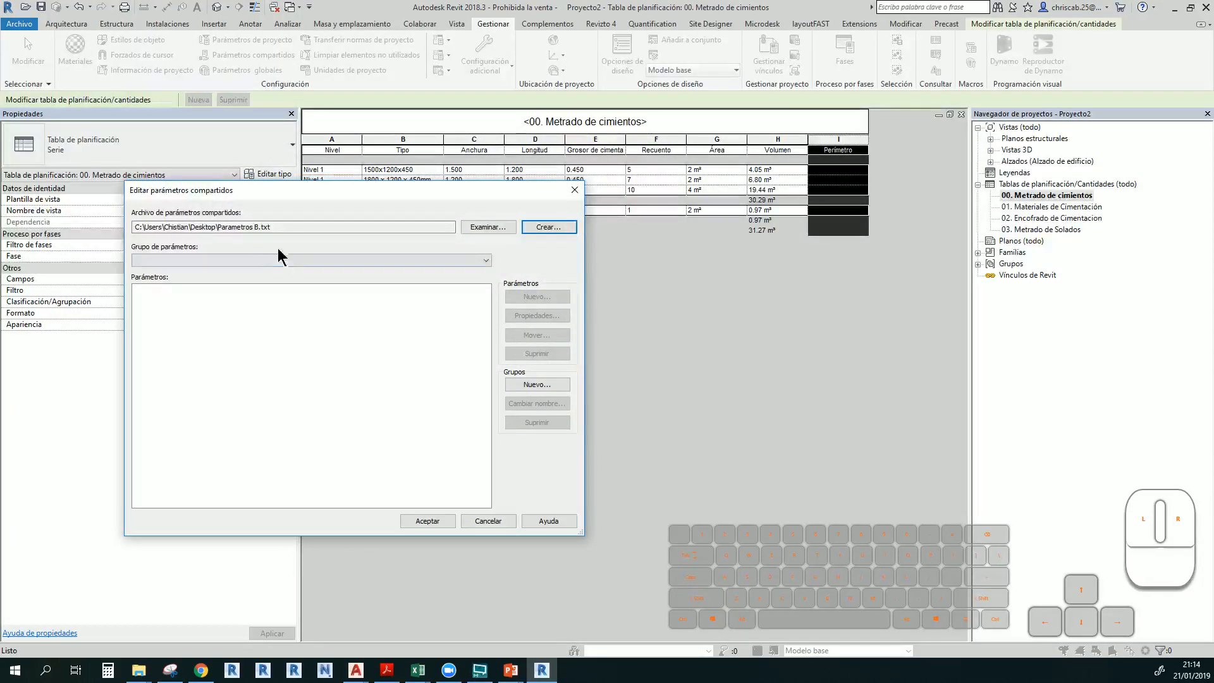
Add a parameter group named Estructuras to the new shared parameters file
drag(282, 229, 76, 250)
click(384, 328)
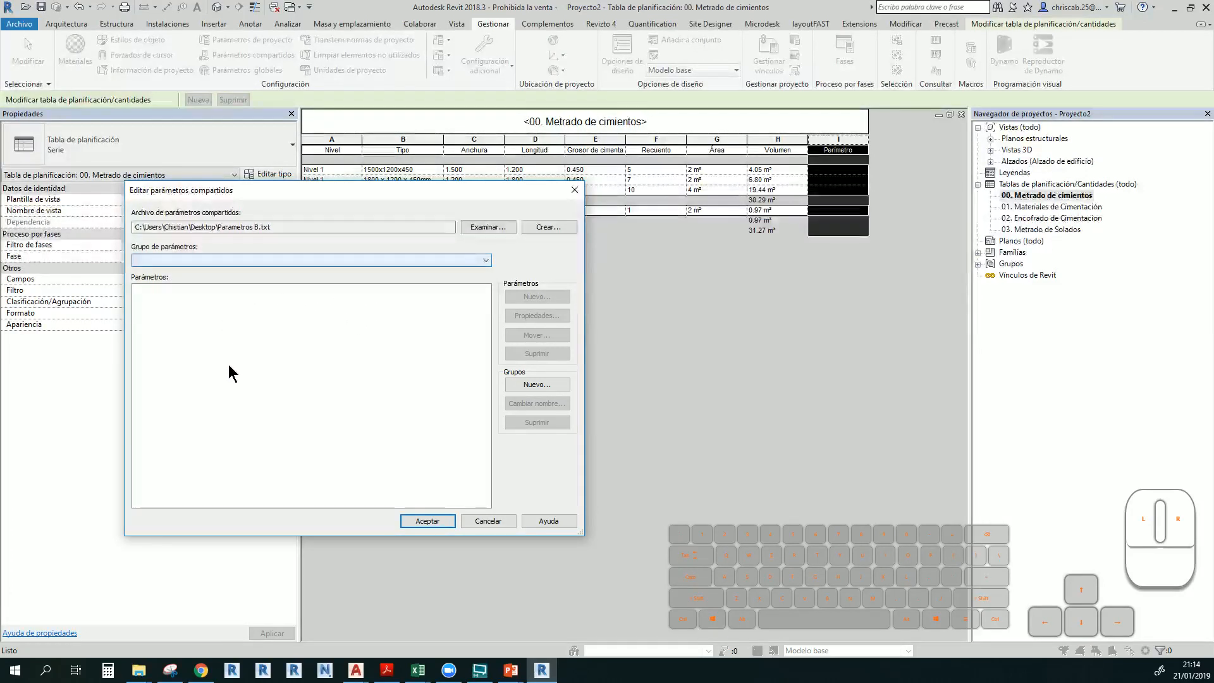
click(526, 385)
text(Estructuras)
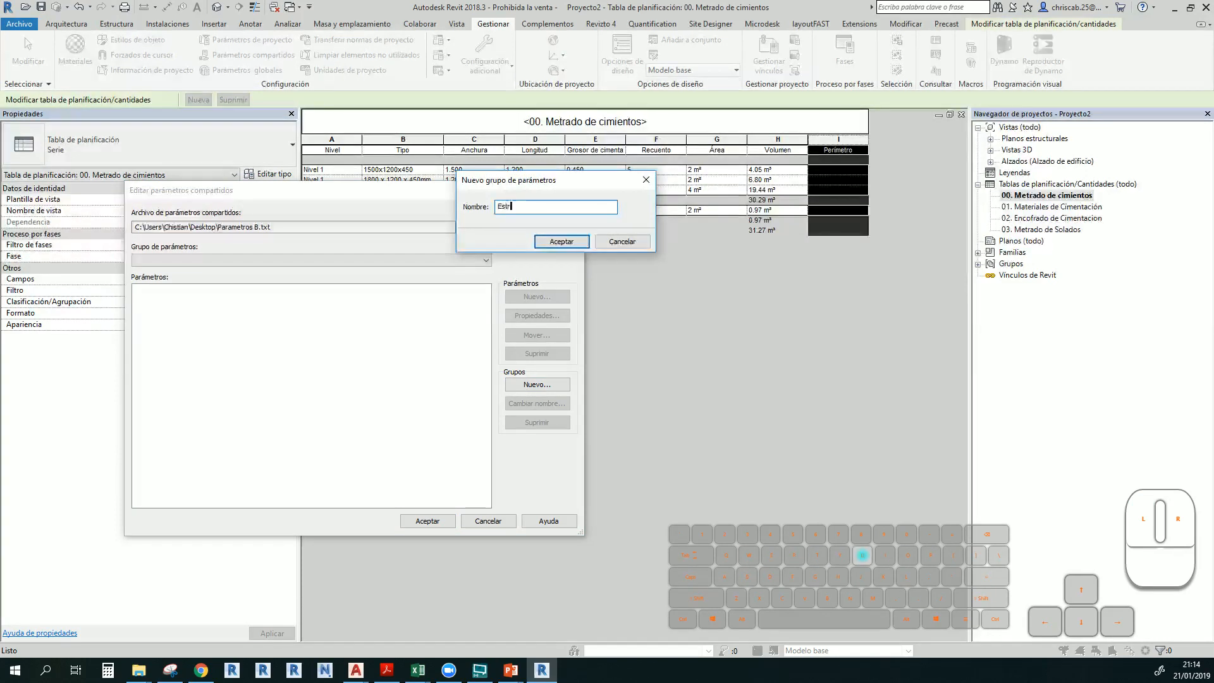
key(Return)
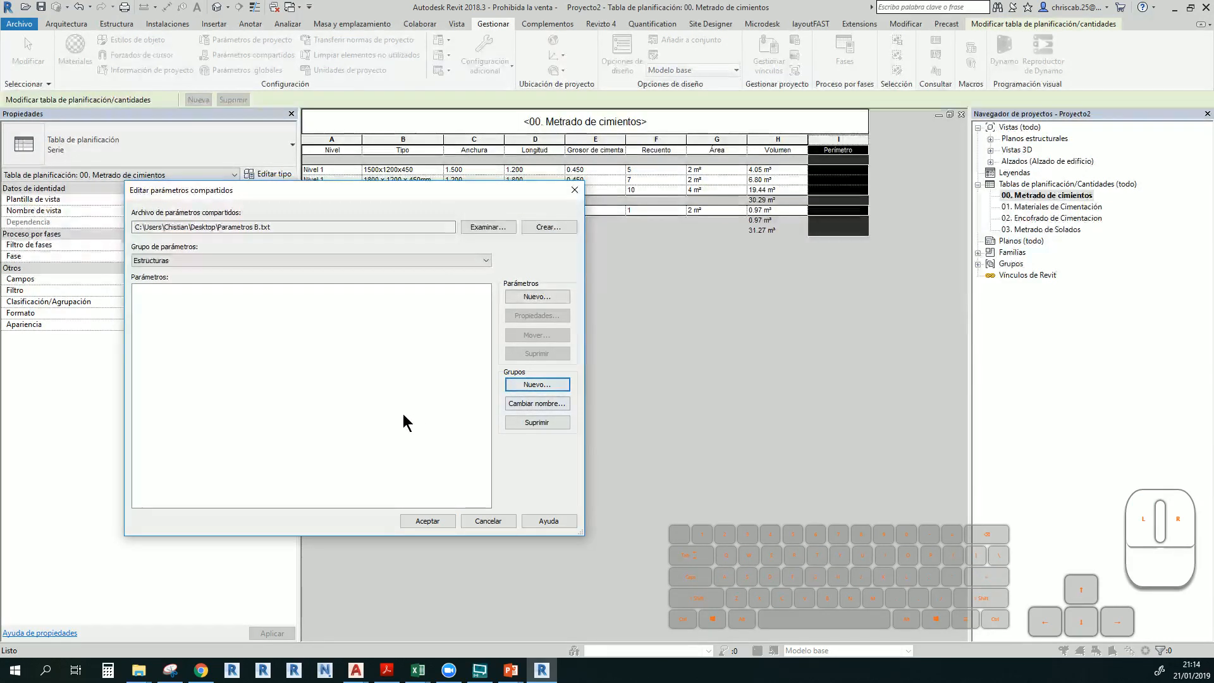
Create a shared parameter named Perimetro in the Estructuras group, with Común discipline and Longitud type
click(536, 296)
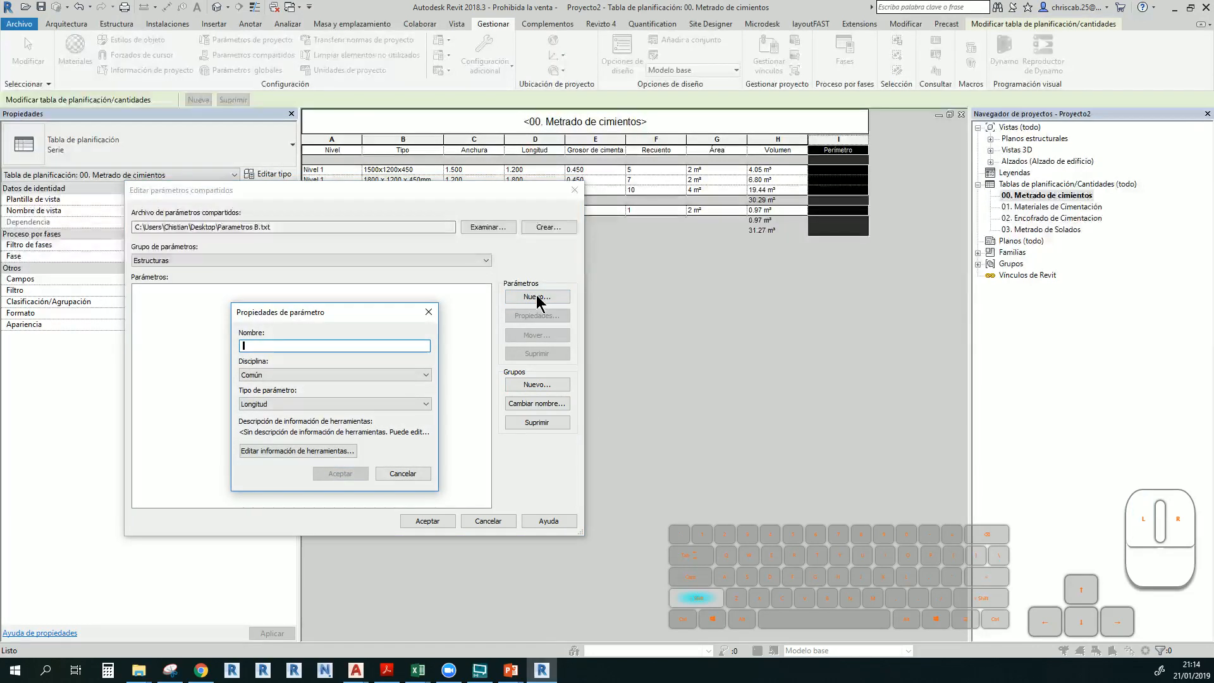
text(Perimetro)
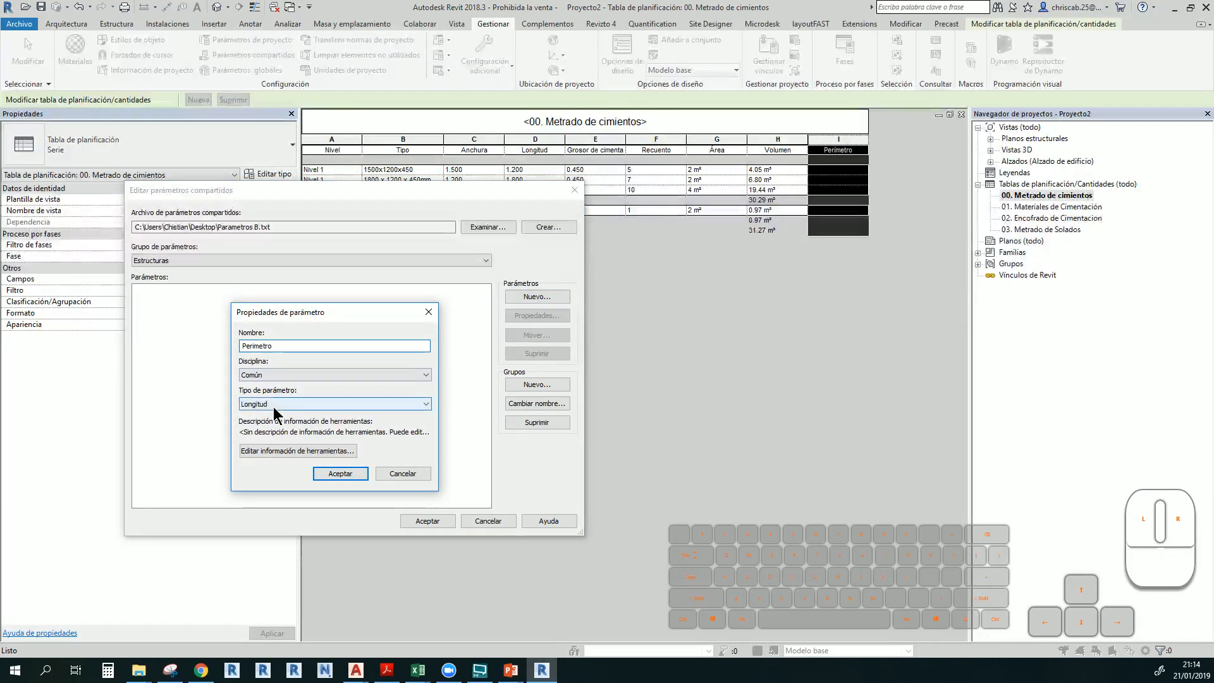
click(333, 473)
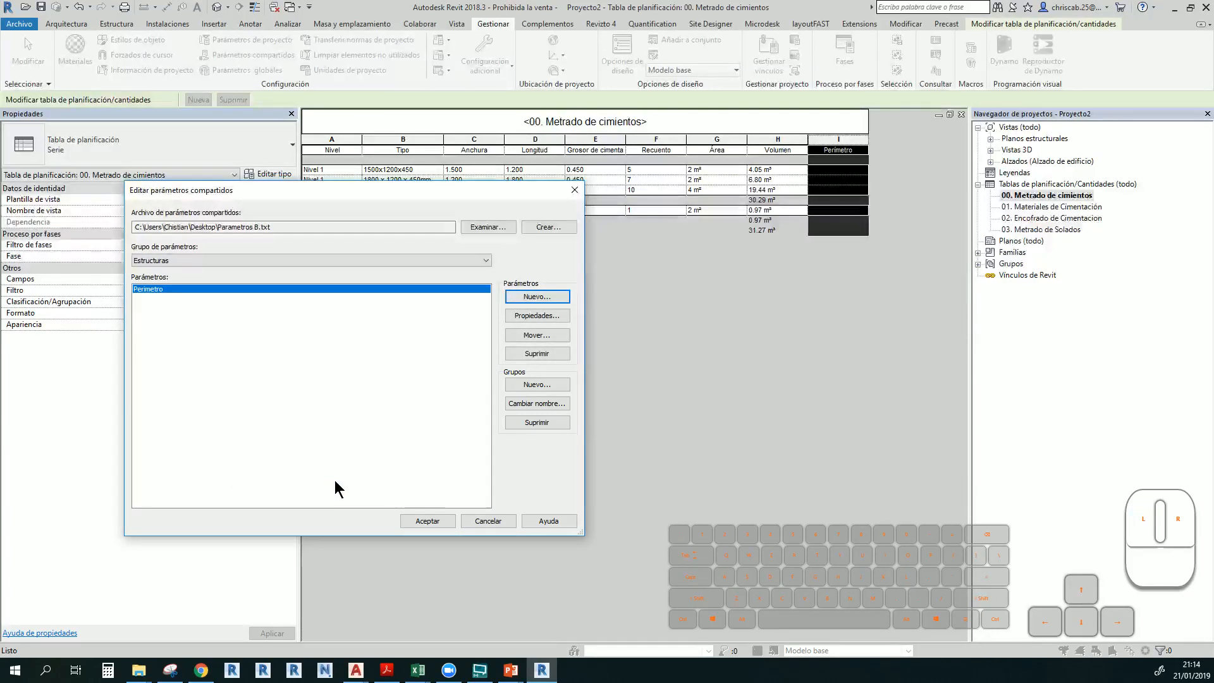
Create a shared parameter named Encofrado in the Estructuras group, with Común discipline and Área type, and accept the shared parameters
click(536, 296)
text(E)
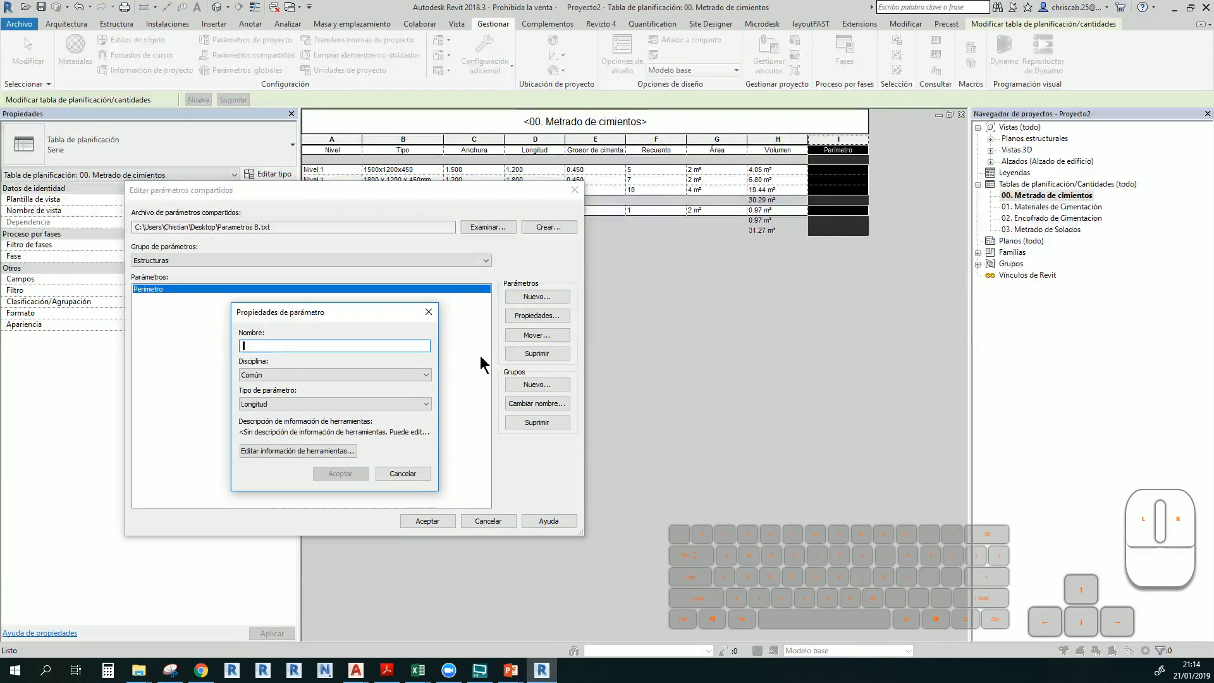
text(ncofrado)
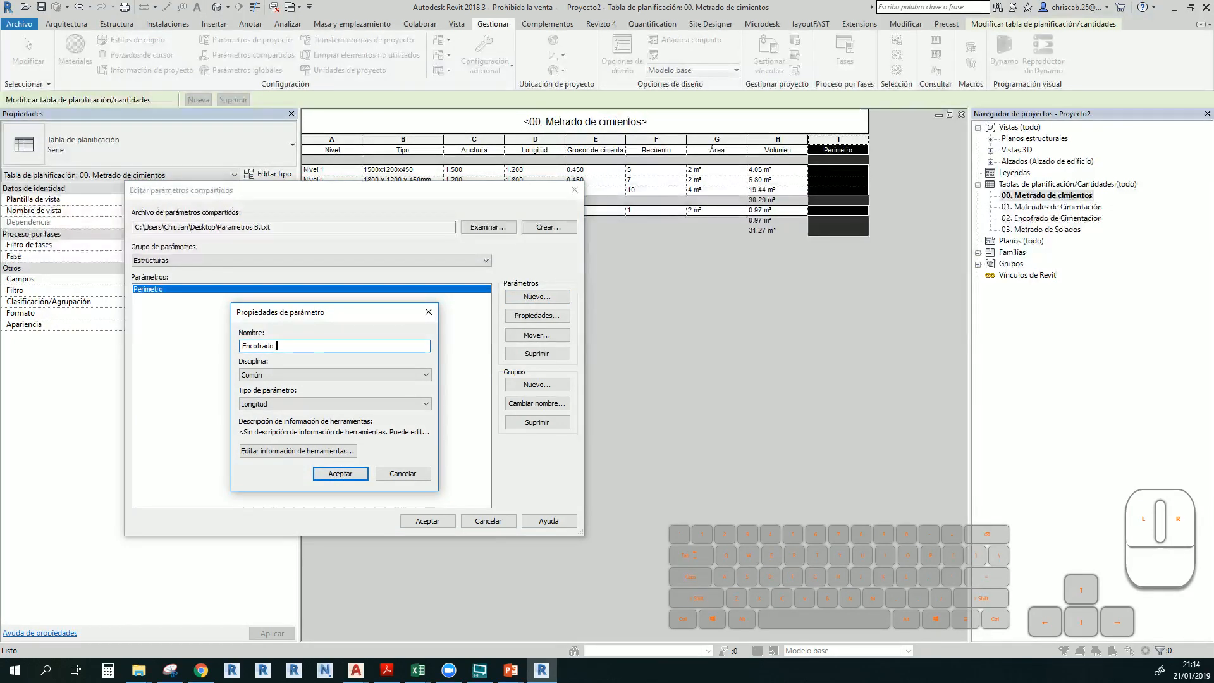
click(343, 376)
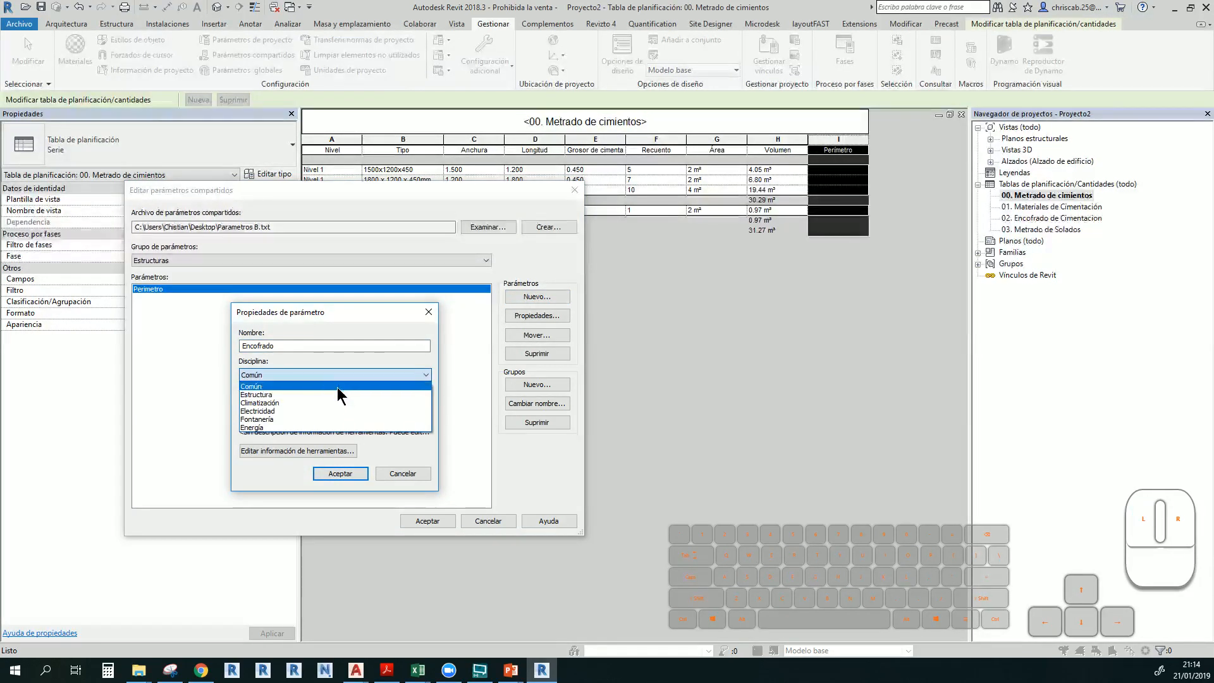
click(336, 379)
click(335, 404)
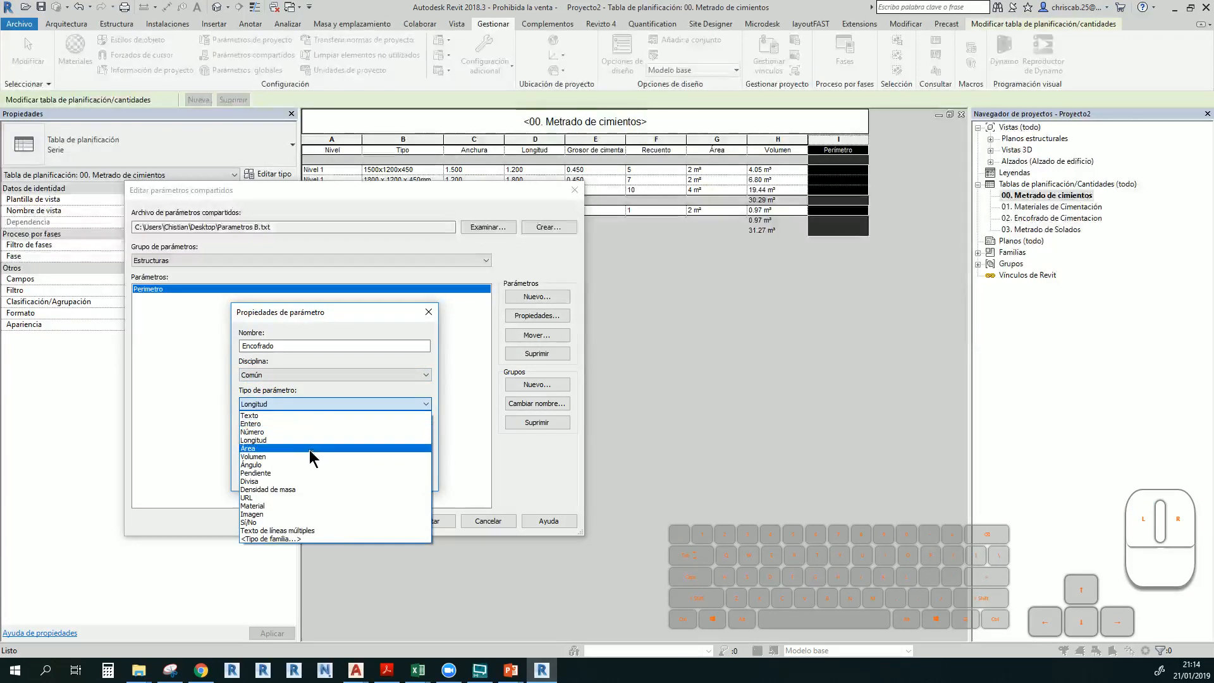
click(306, 448)
click(346, 473)
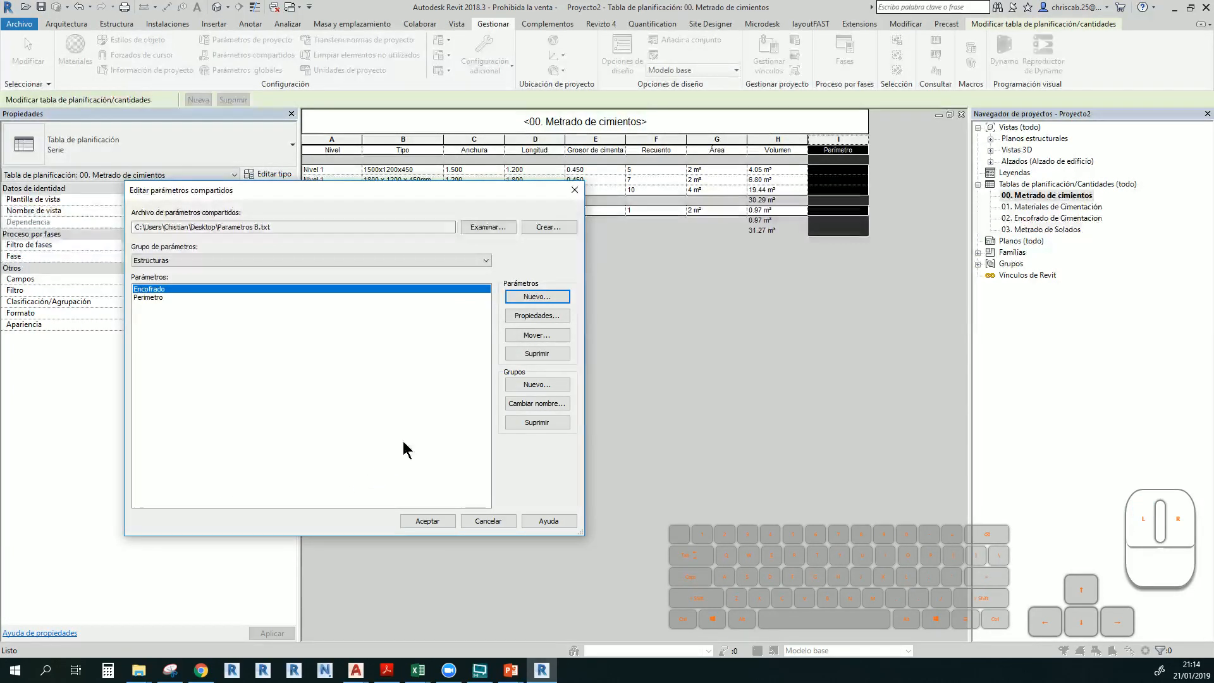
click(428, 520)
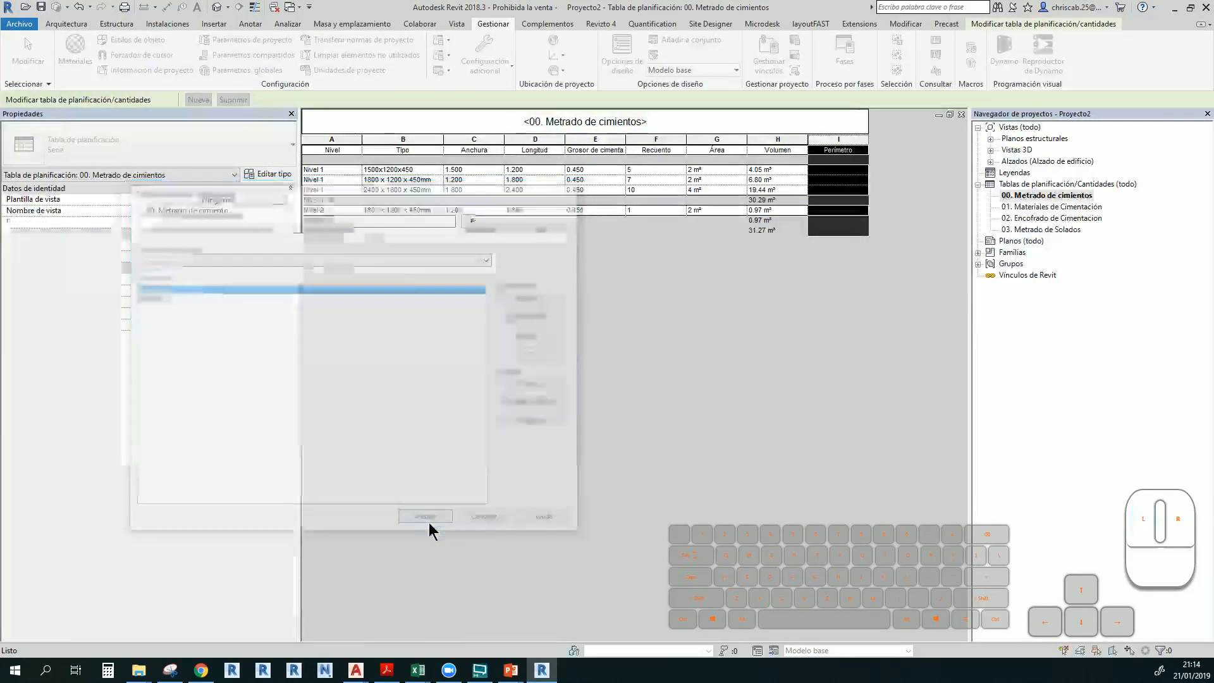
Review the Parametros B shared parameters file and the parameters in its Estructuras group
click(239, 57)
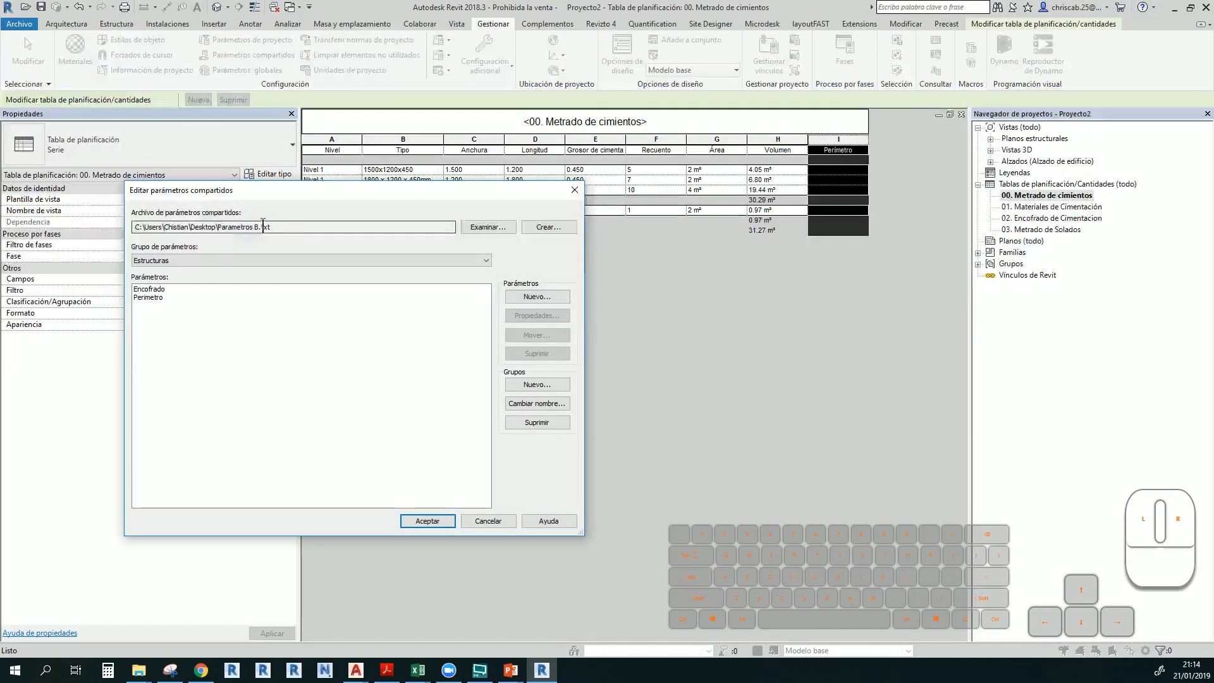
key(Escape)
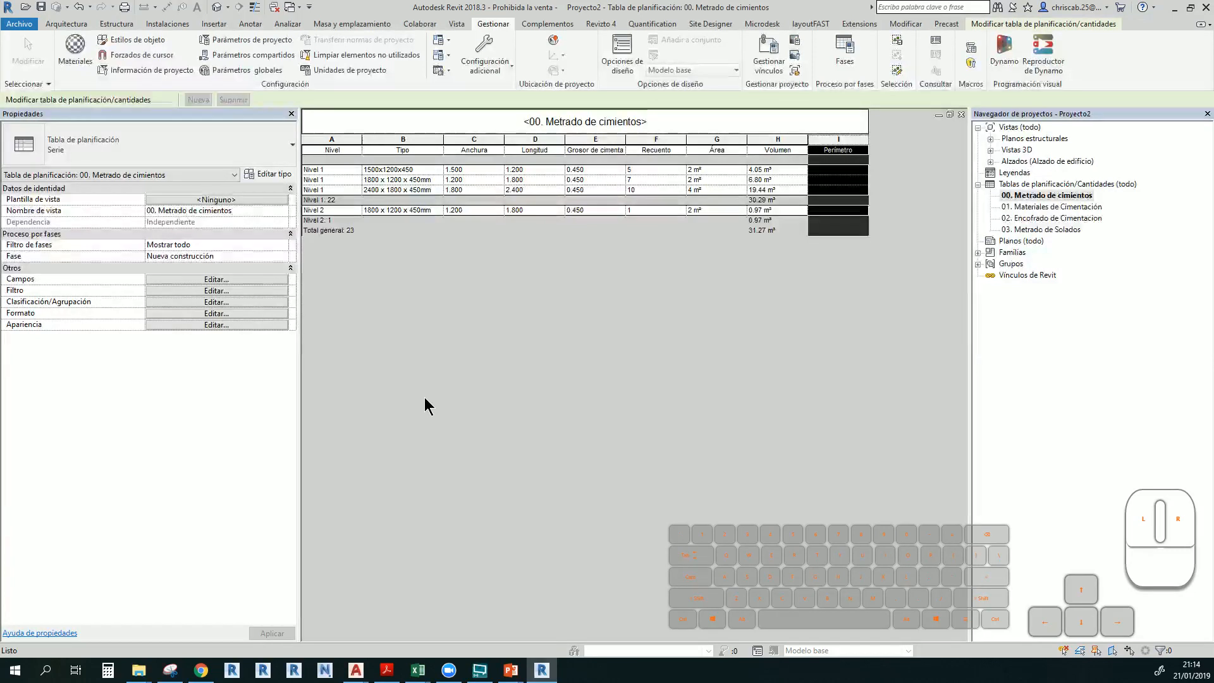
Open the M_Zapata-Rectangular family for editing from one of its 1800 x 1200 x 450mm footings in the 3D view
click(218, 7)
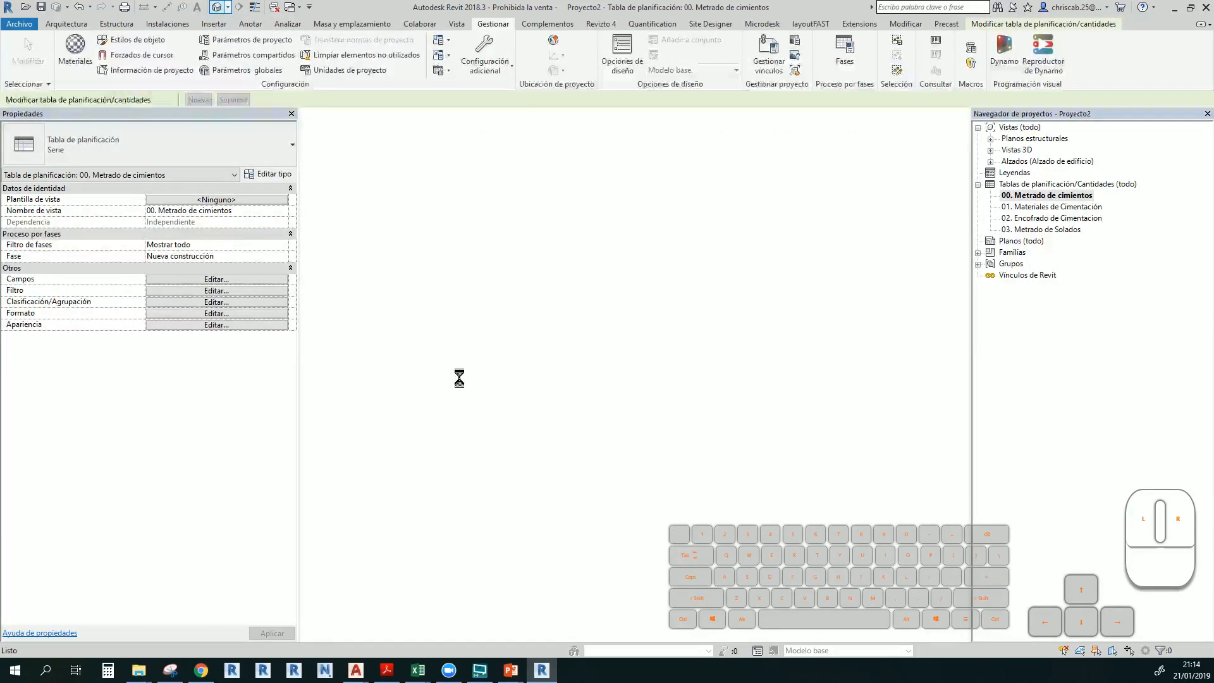
click(481, 382)
click(486, 339)
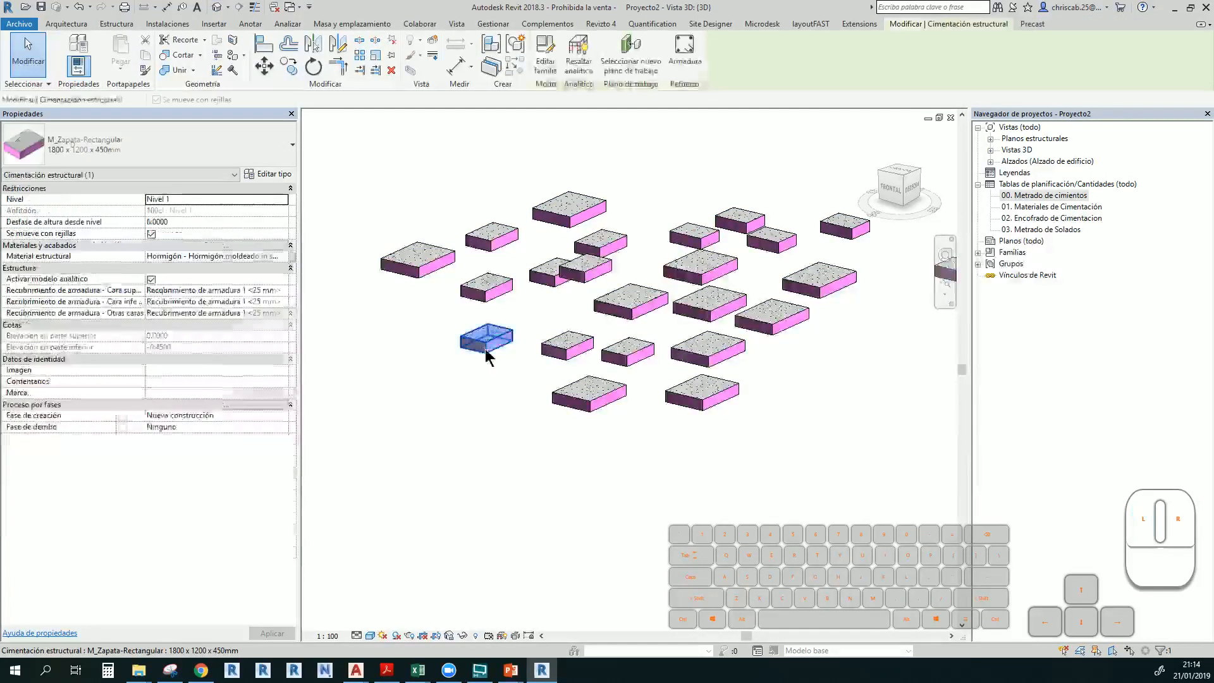
click(546, 58)
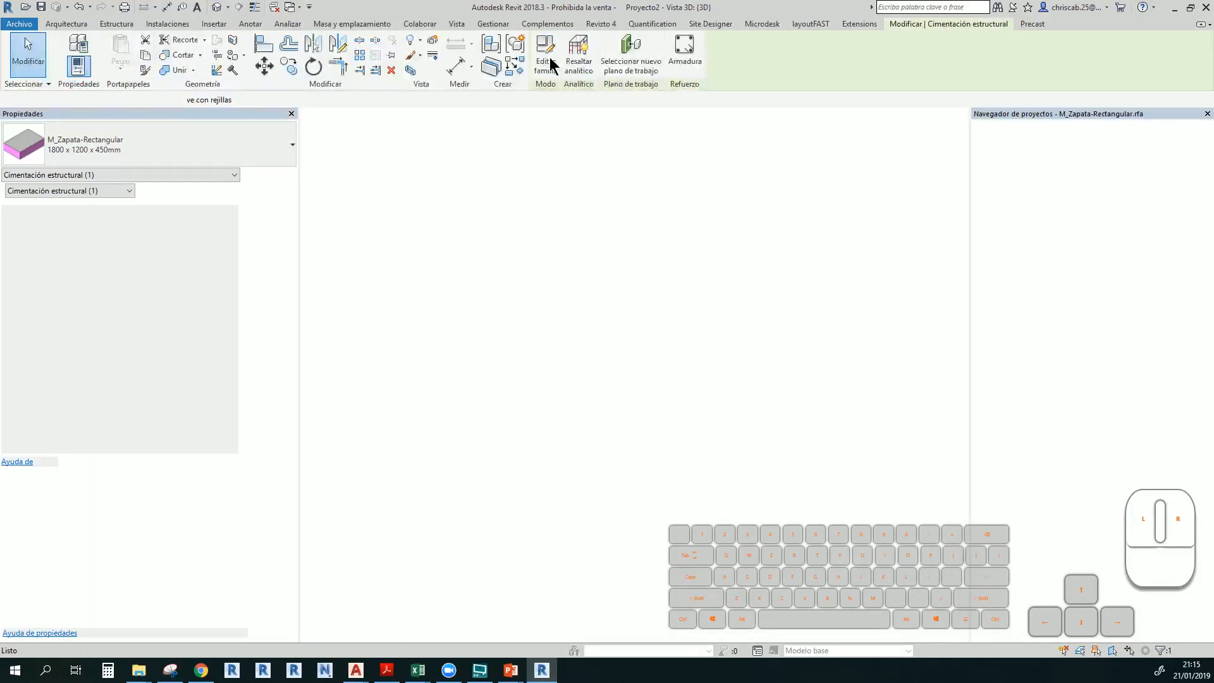
Delete the non-shared Encofrado and Perimetro parameters from the footing family's types
click(94, 65)
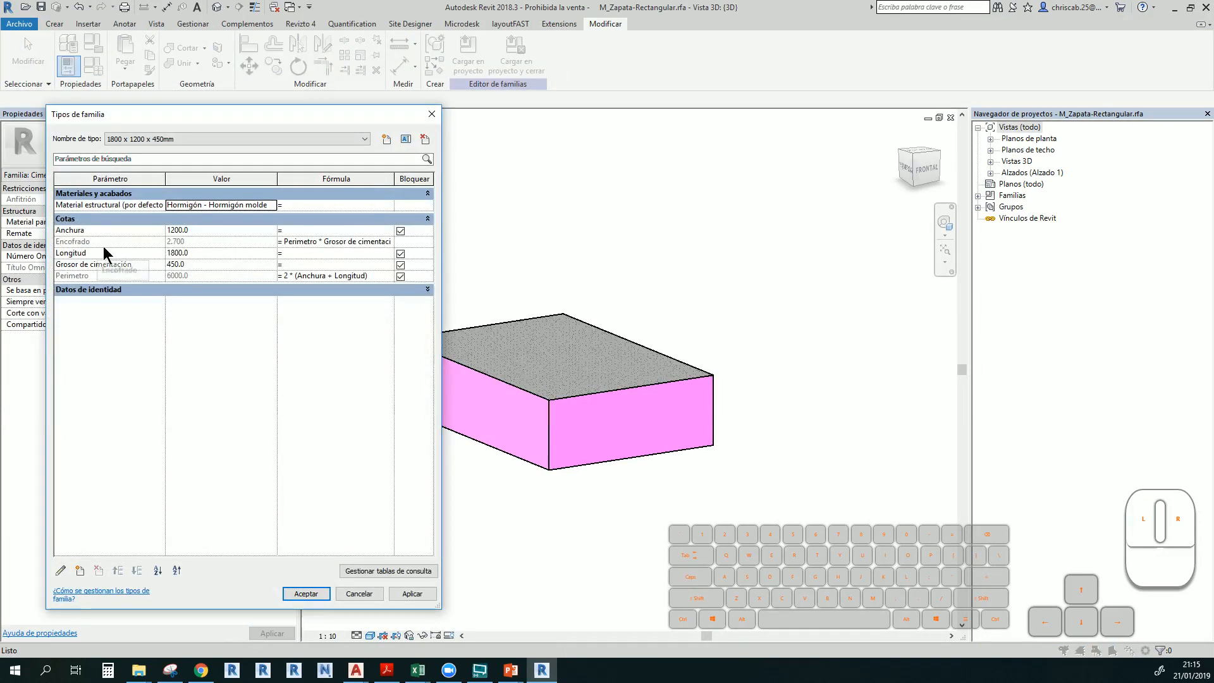
click(104, 244)
click(99, 570)
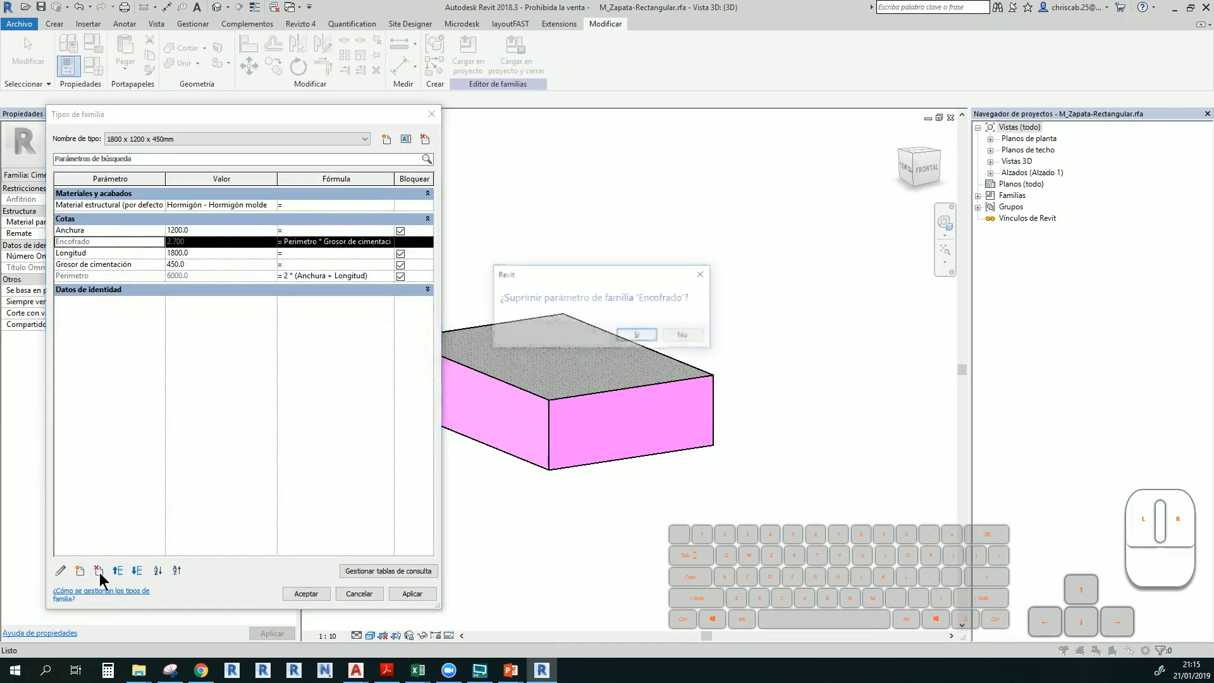
click(635, 335)
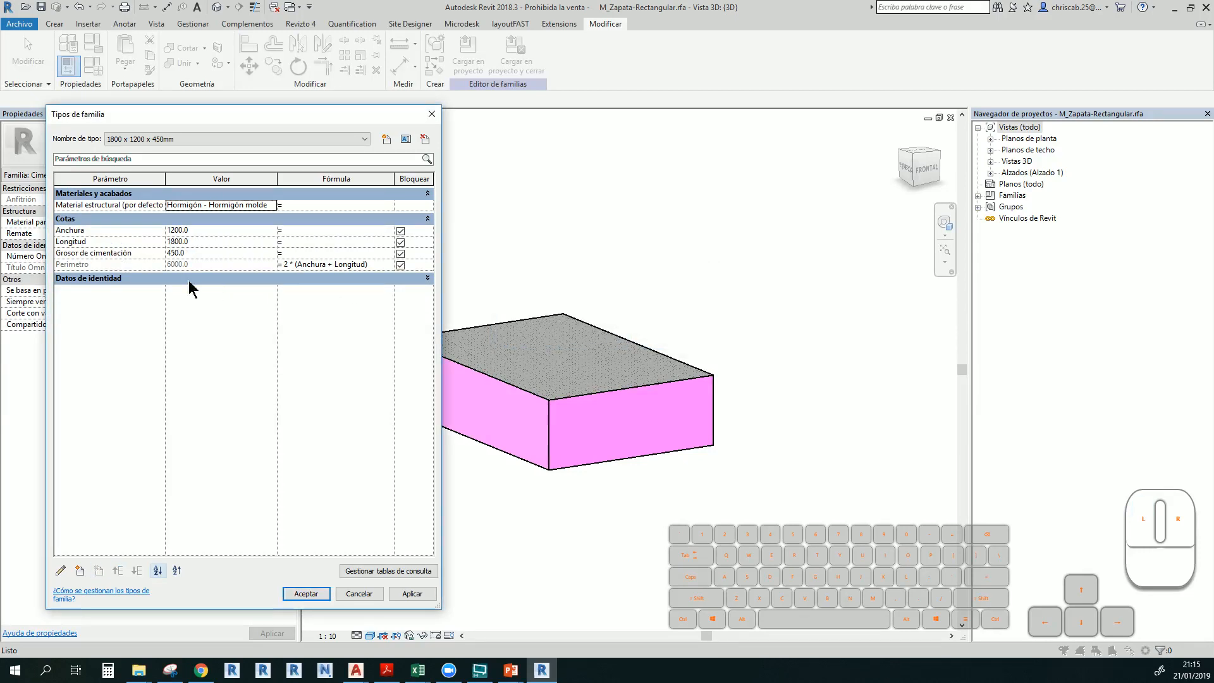
click(151, 265)
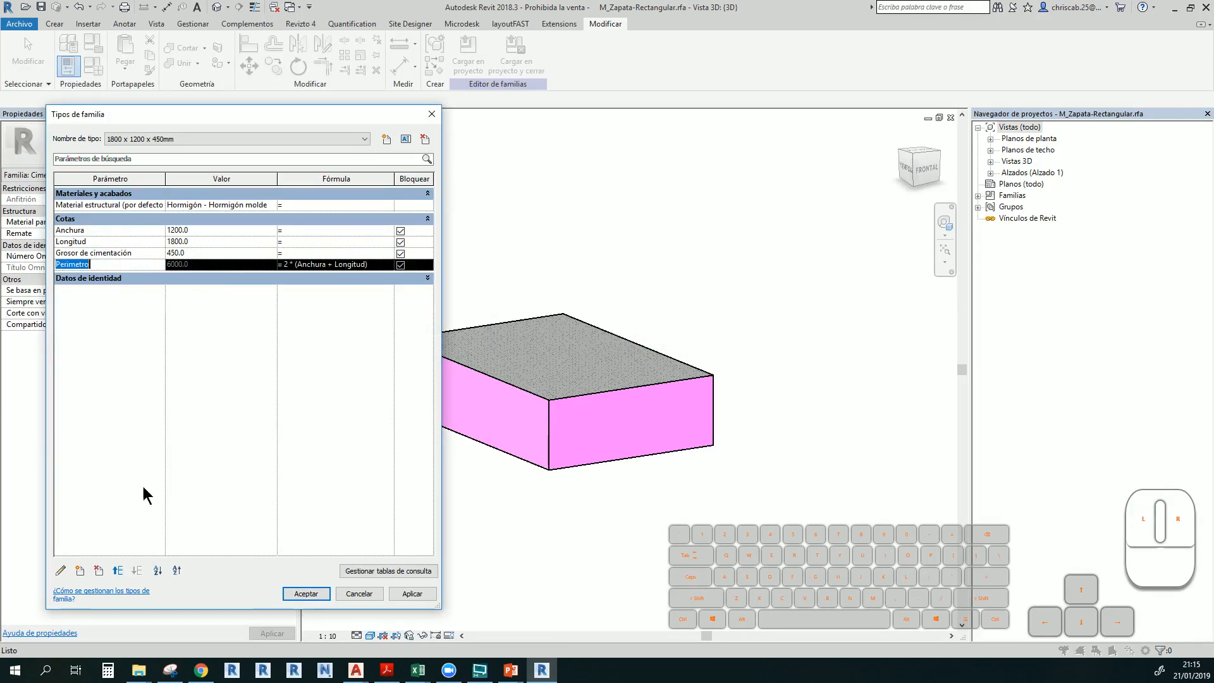
click(99, 570)
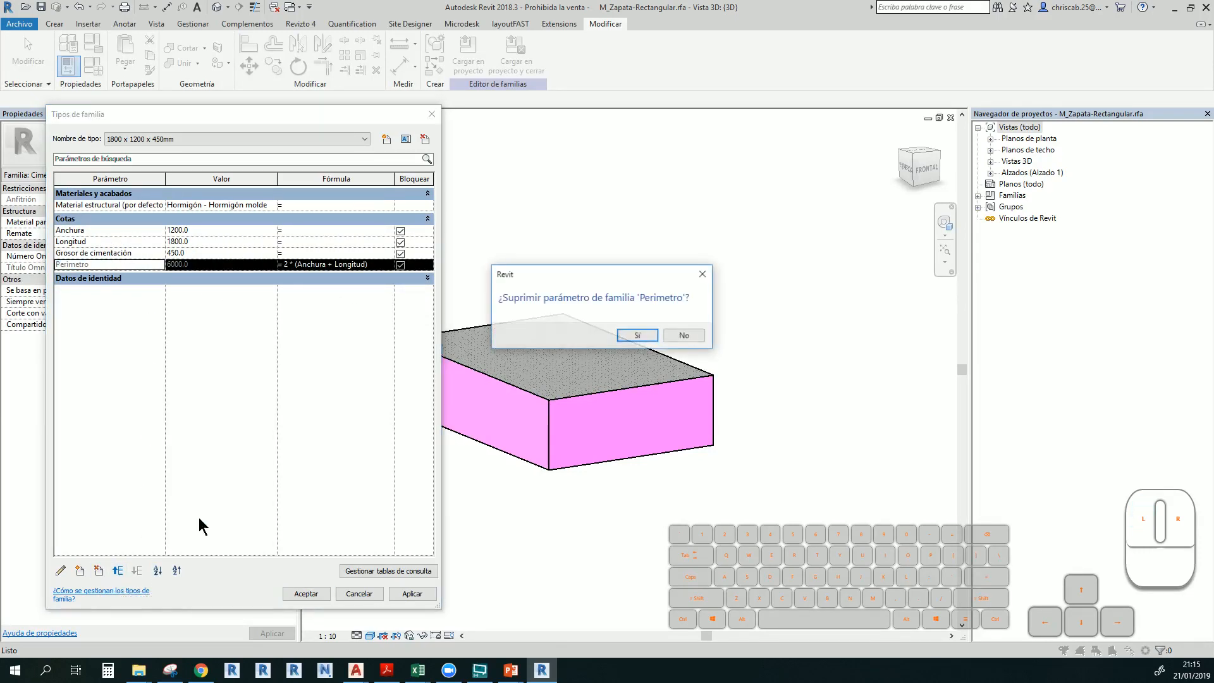
click(630, 334)
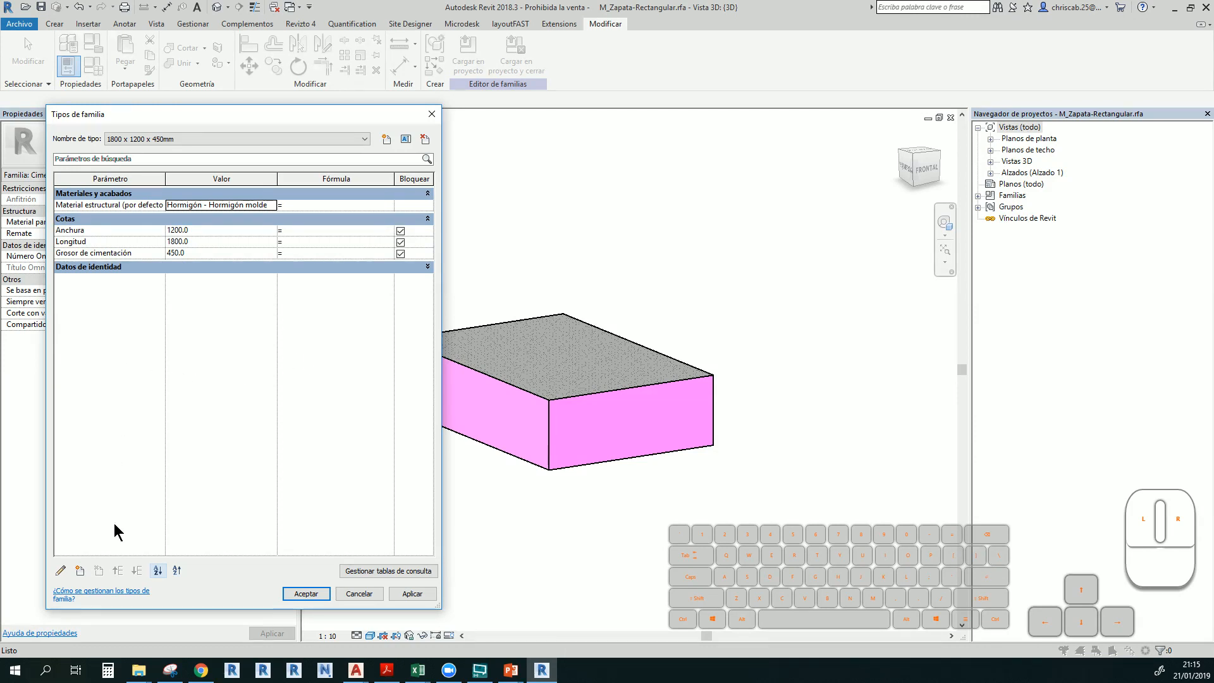
Add the shared parameter Perimetro from the Estructuras group to the footing family as a type parameter grouped under Cotas
click(81, 571)
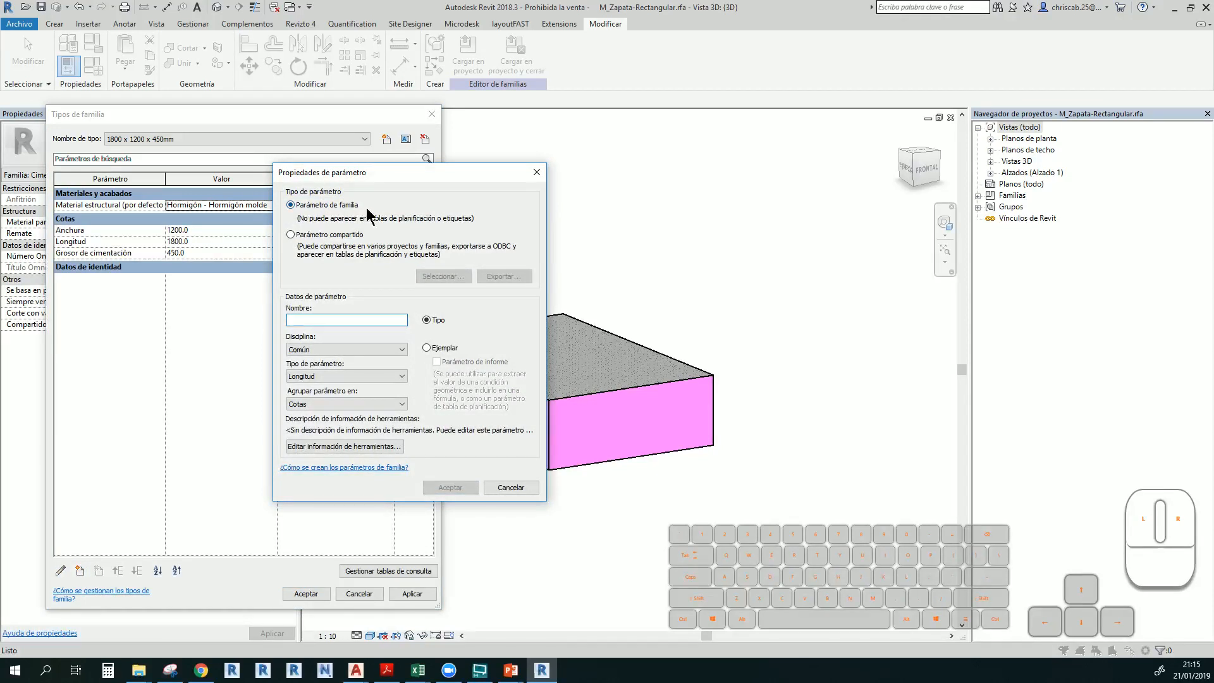
click(291, 235)
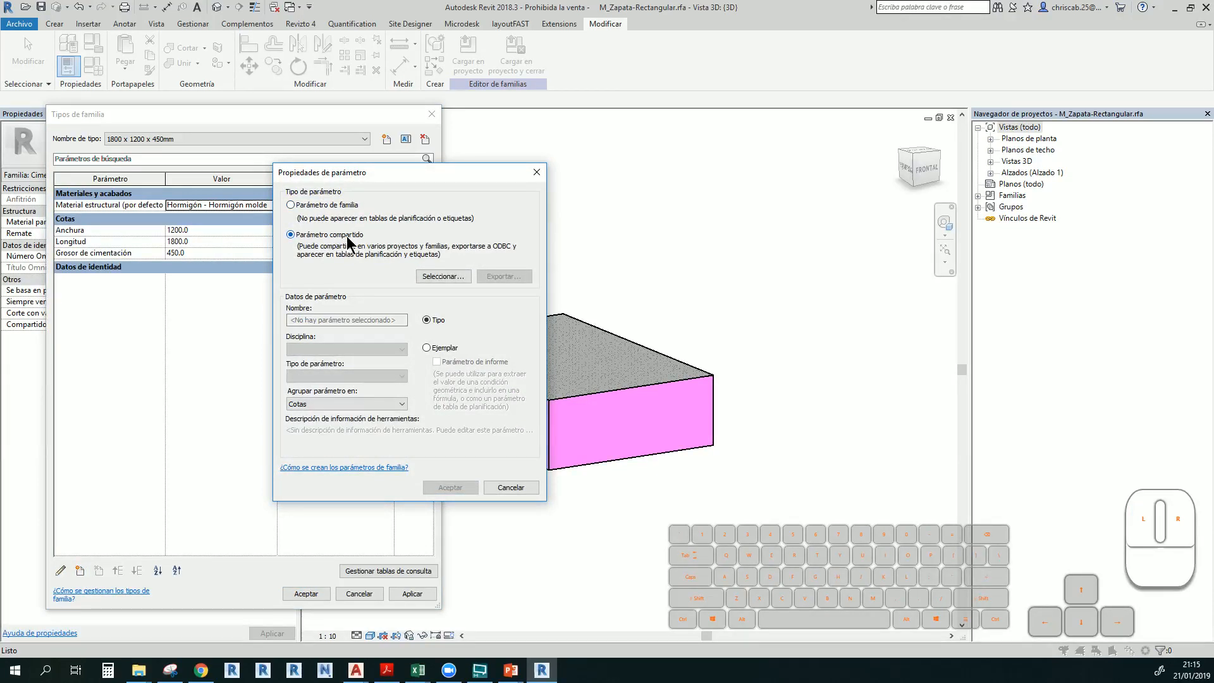
click(430, 275)
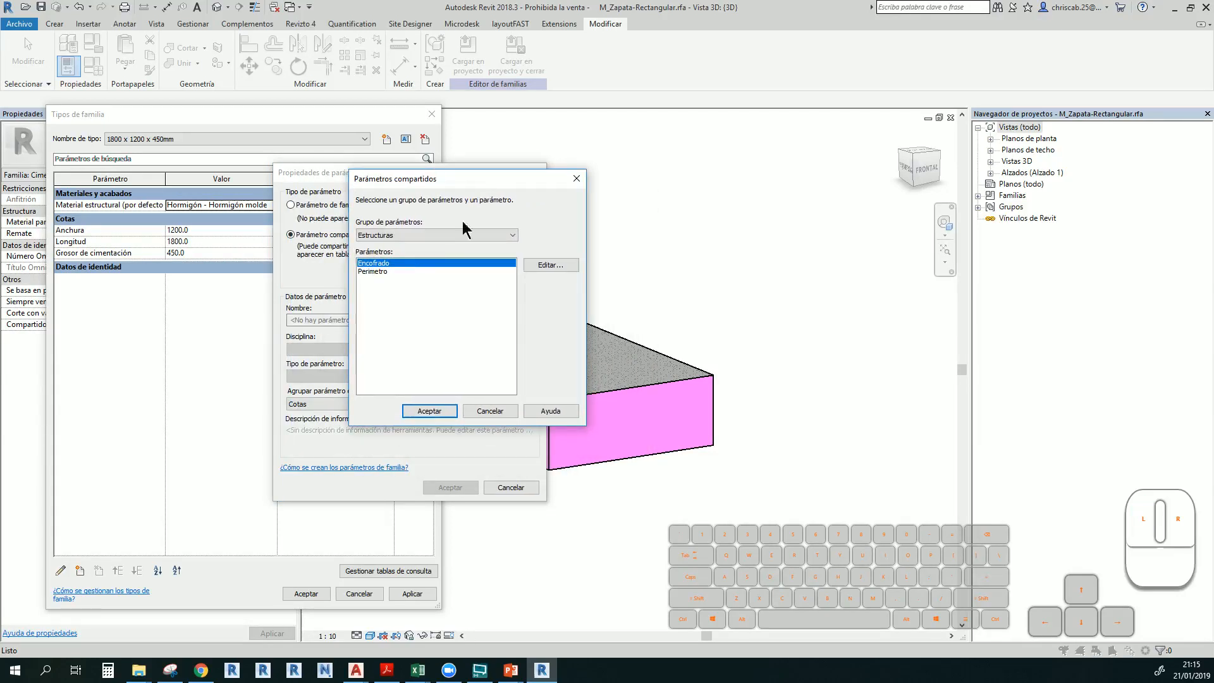
click(393, 271)
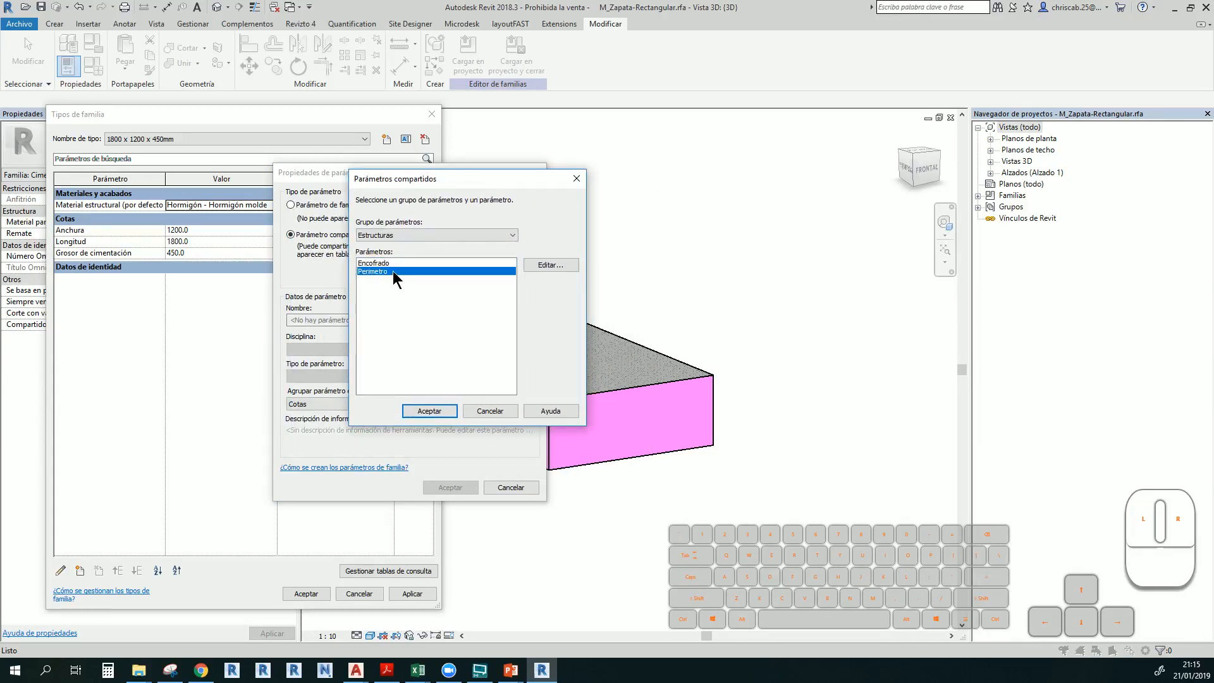
click(437, 412)
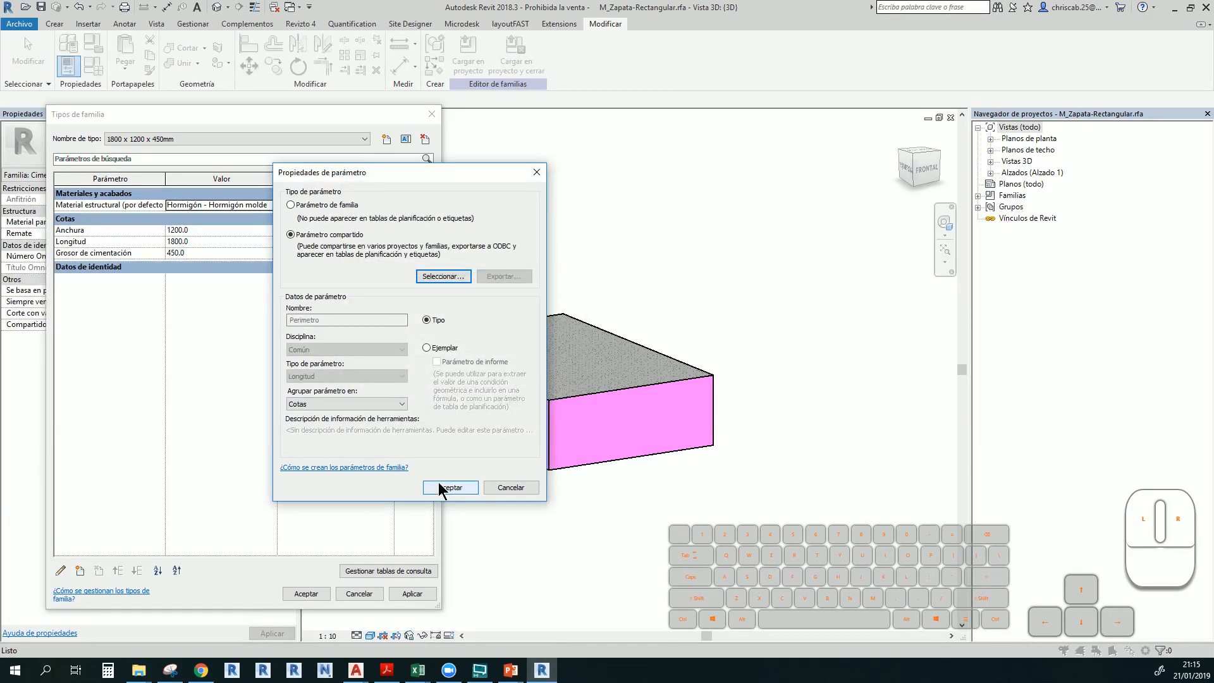
click(438, 487)
Add the shared parameter Encofrado from the Estructuras group to the footing family as a type parameter grouped under Cotas
click(80, 571)
click(291, 234)
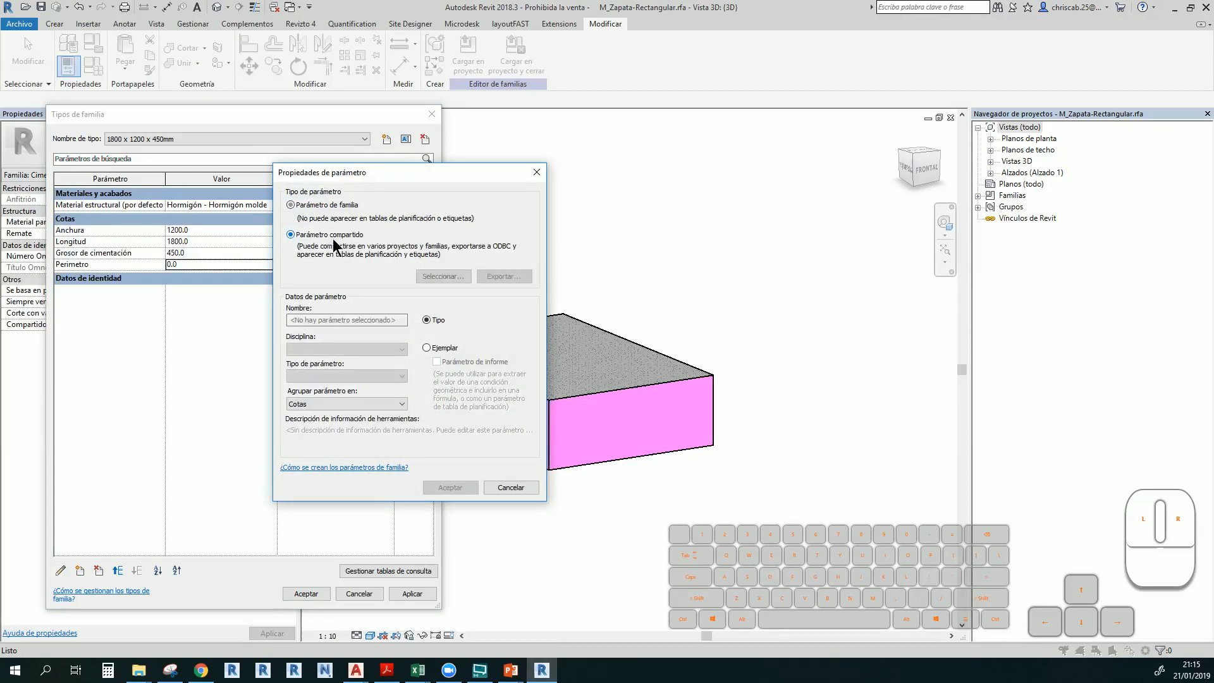
click(443, 277)
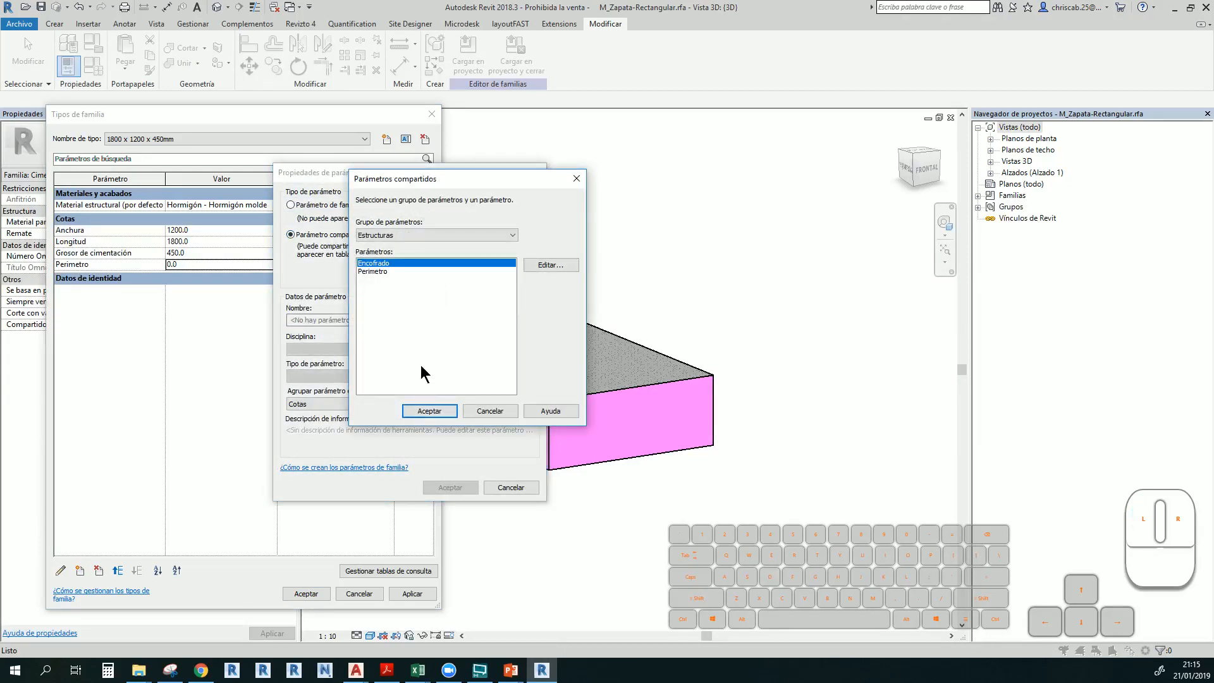
click(429, 410)
click(349, 404)
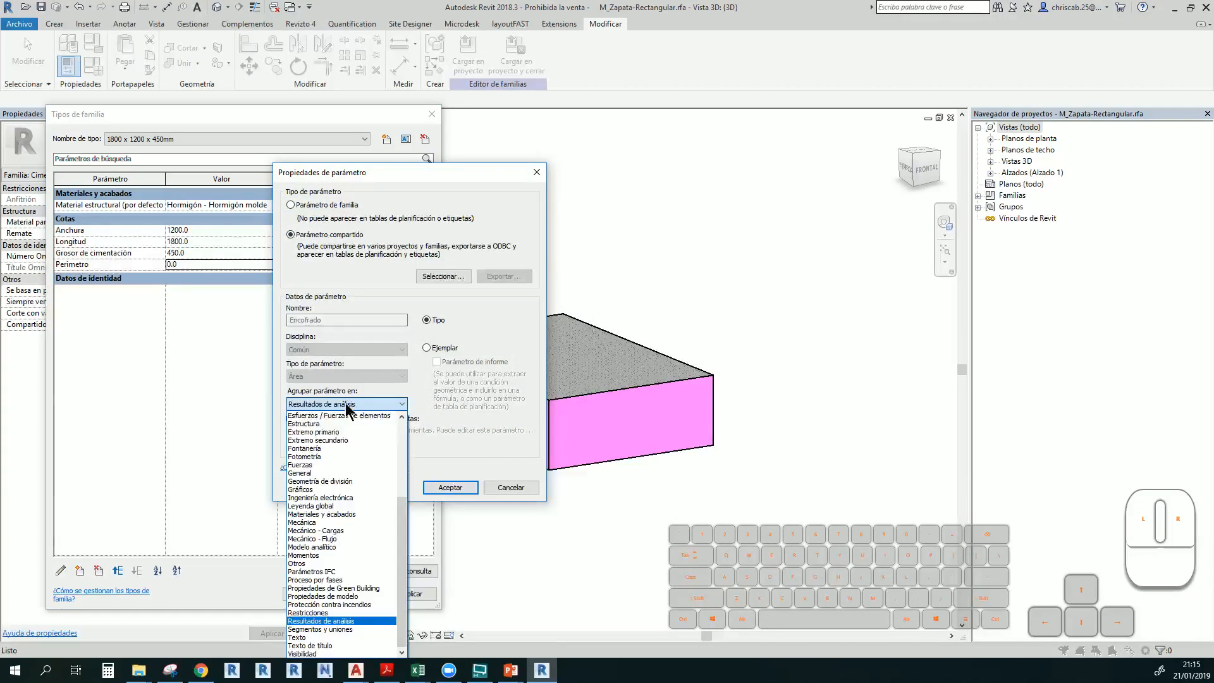
scroll(328, 471, up, 5)
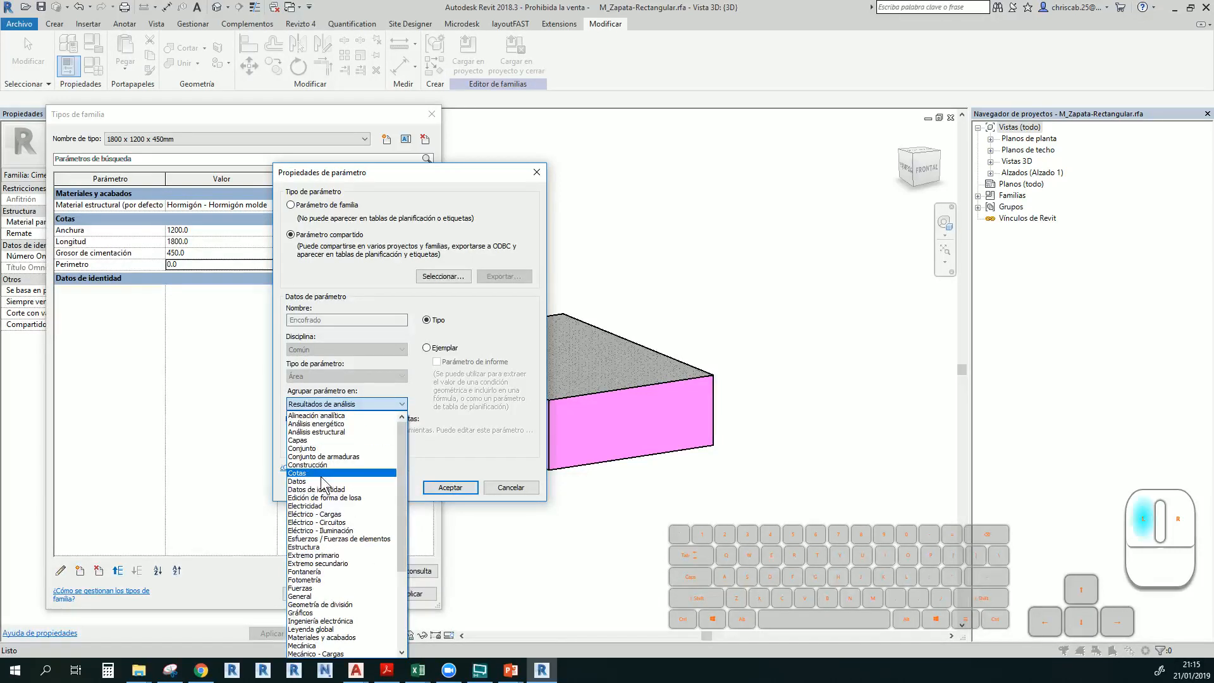
click(320, 476)
click(441, 486)
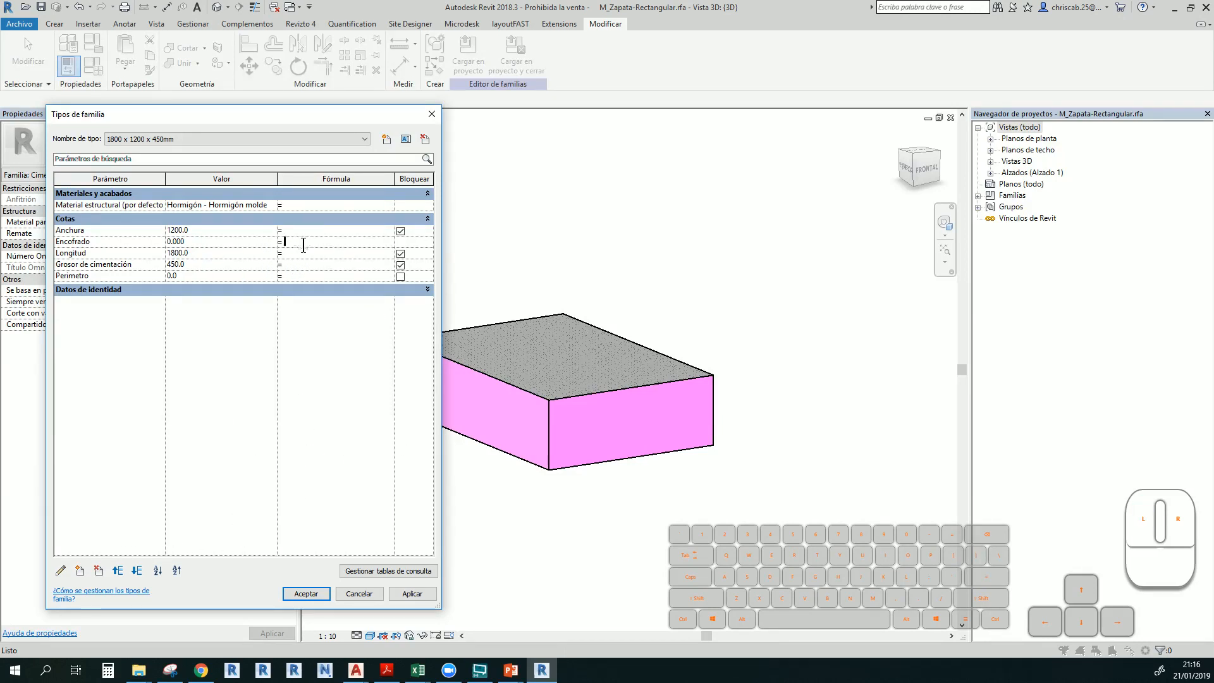
Set the Perimetro parameter's formula to 2 * (Anchura + Longitud)
click(305, 276)
text(2)
text(*()
text(Anchura)
text( + Lon)
text(giut)
key(BackSpace)
key(BackSpace)
text(tud)
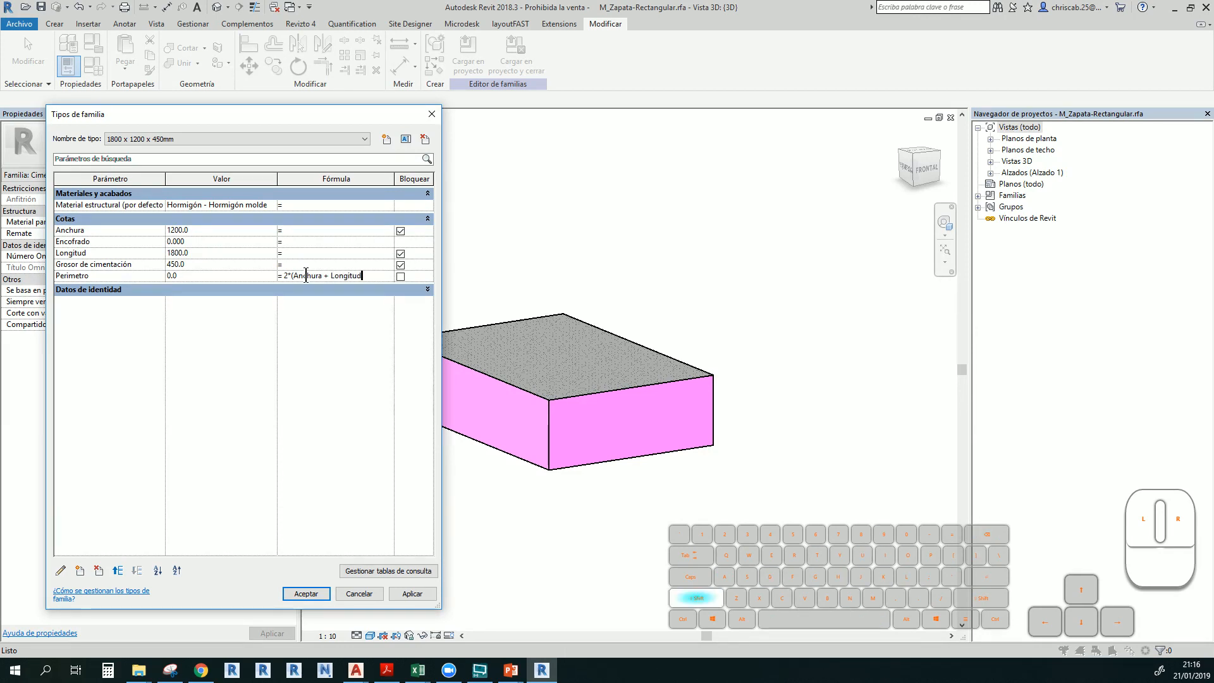
text())
click(307, 264)
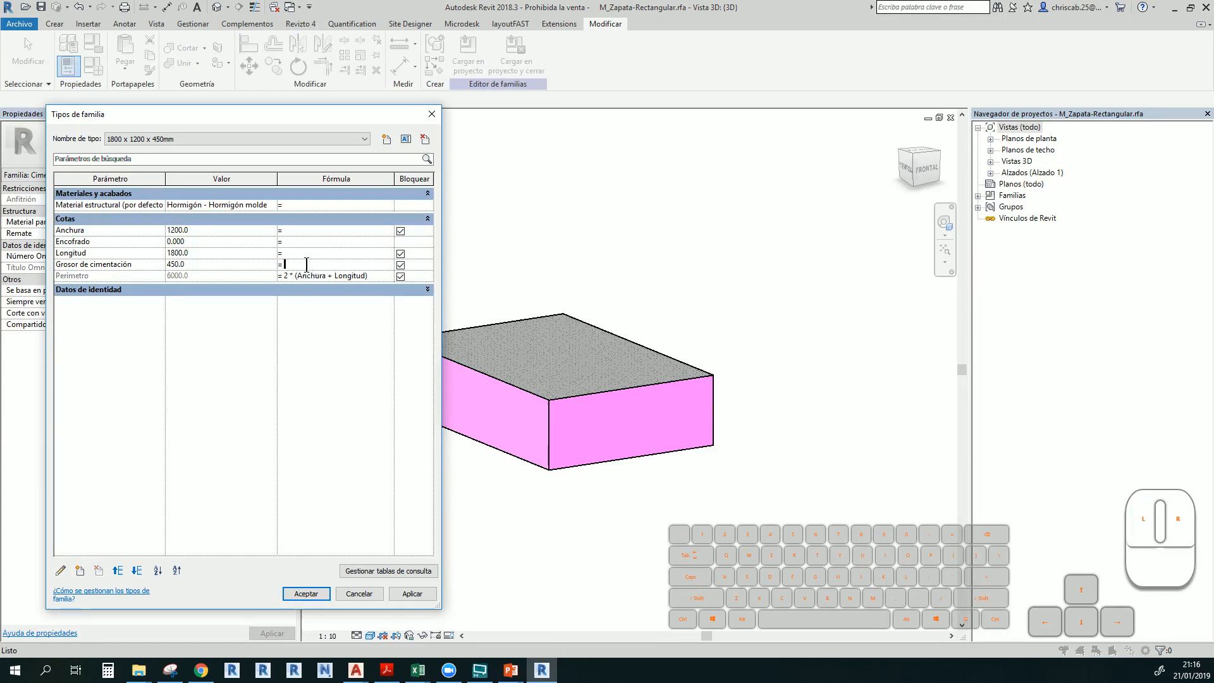
Set the Encofrado parameter's formula to Perimetro * Grosor de cimentación and accept the family types
click(299, 241)
key(shift)
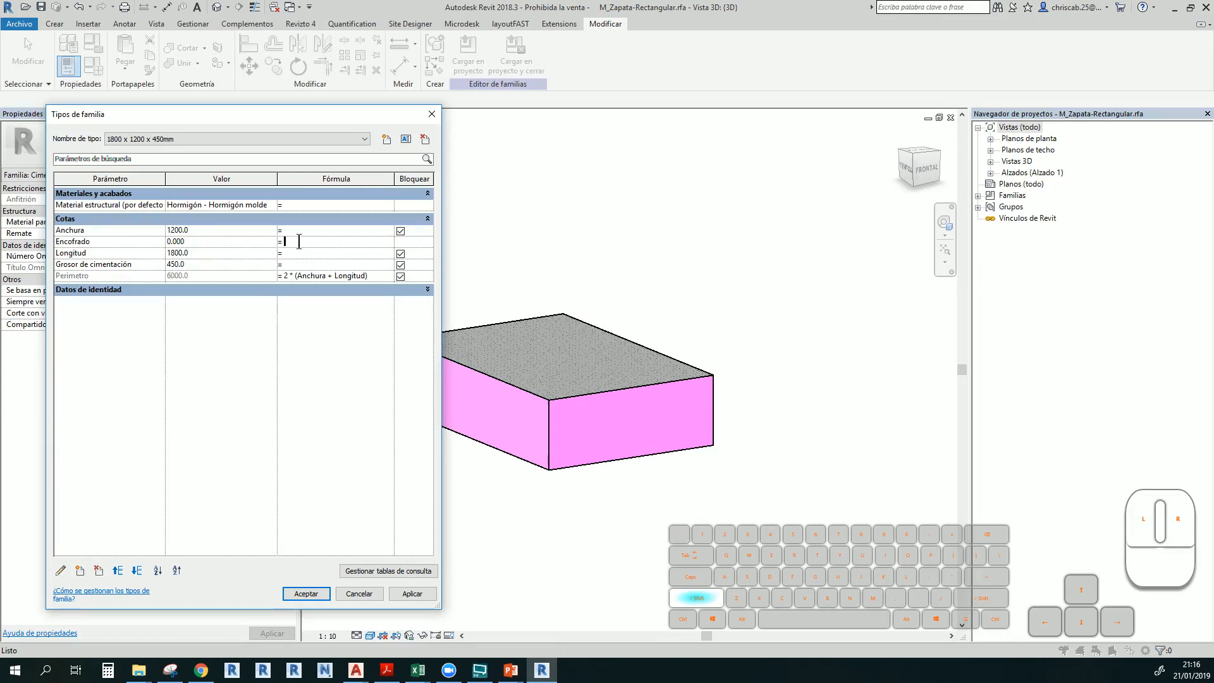
text(Perimetro)
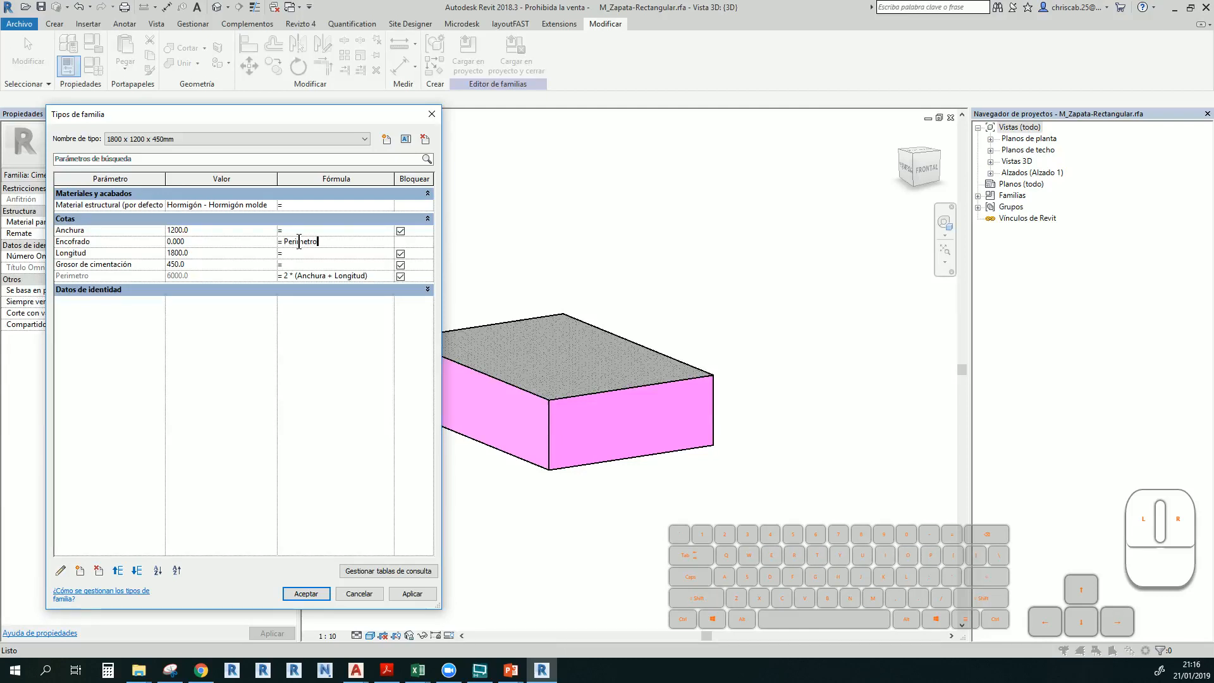
text(*Grosor de Cimentación)
click(302, 263)
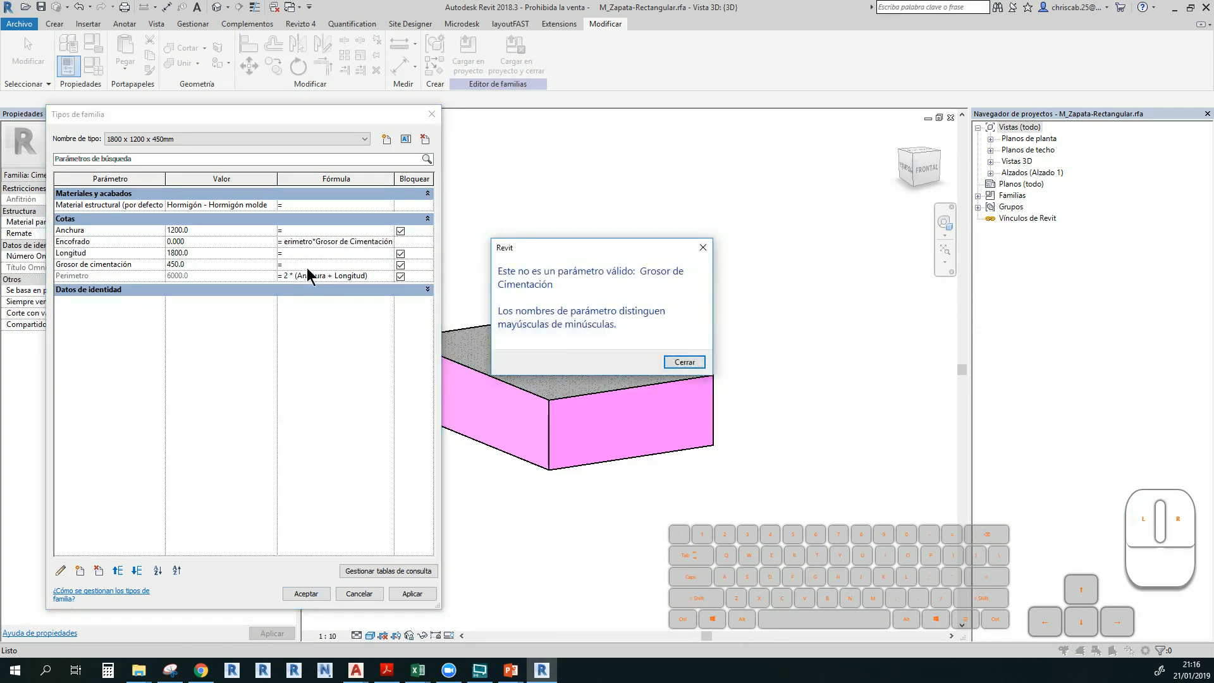
click(684, 363)
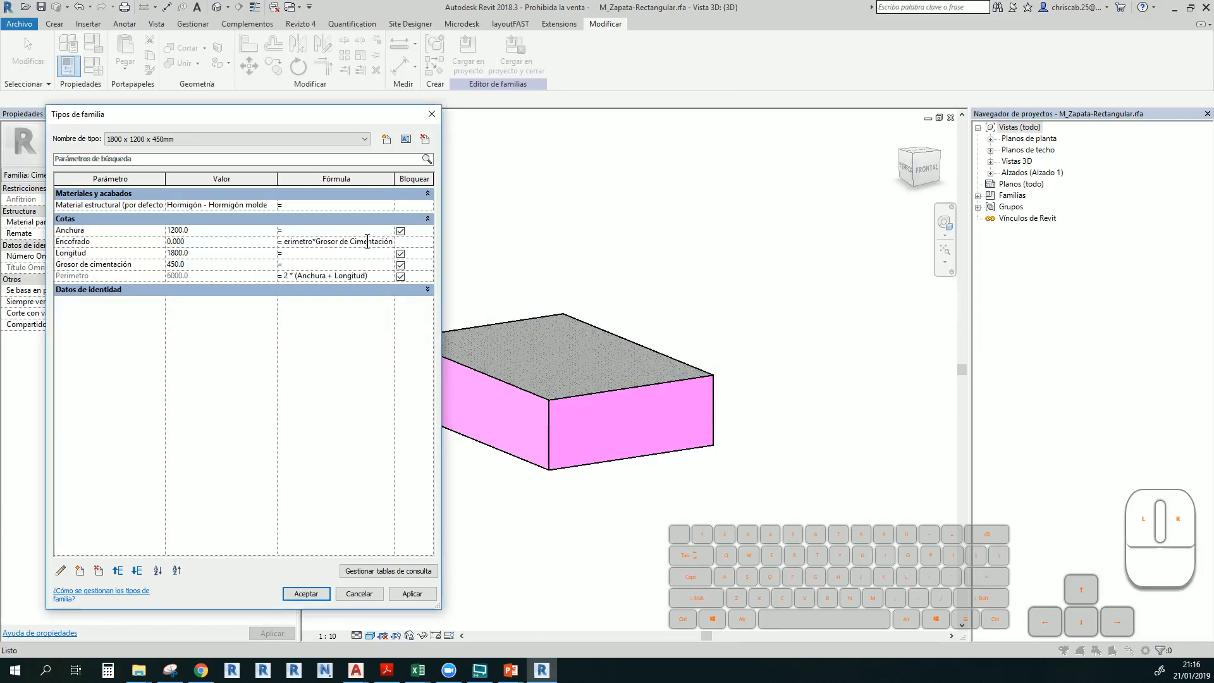
click(355, 245)
key(BackSpace)
text(c)
click(386, 275)
click(386, 276)
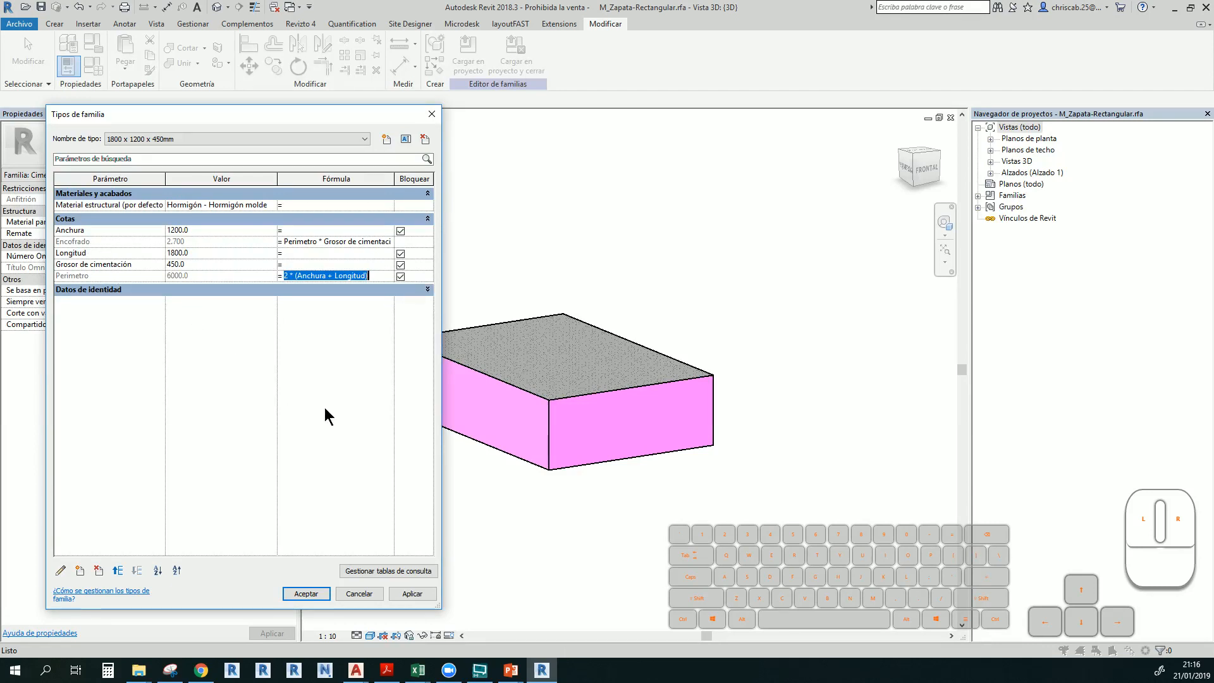
click(317, 594)
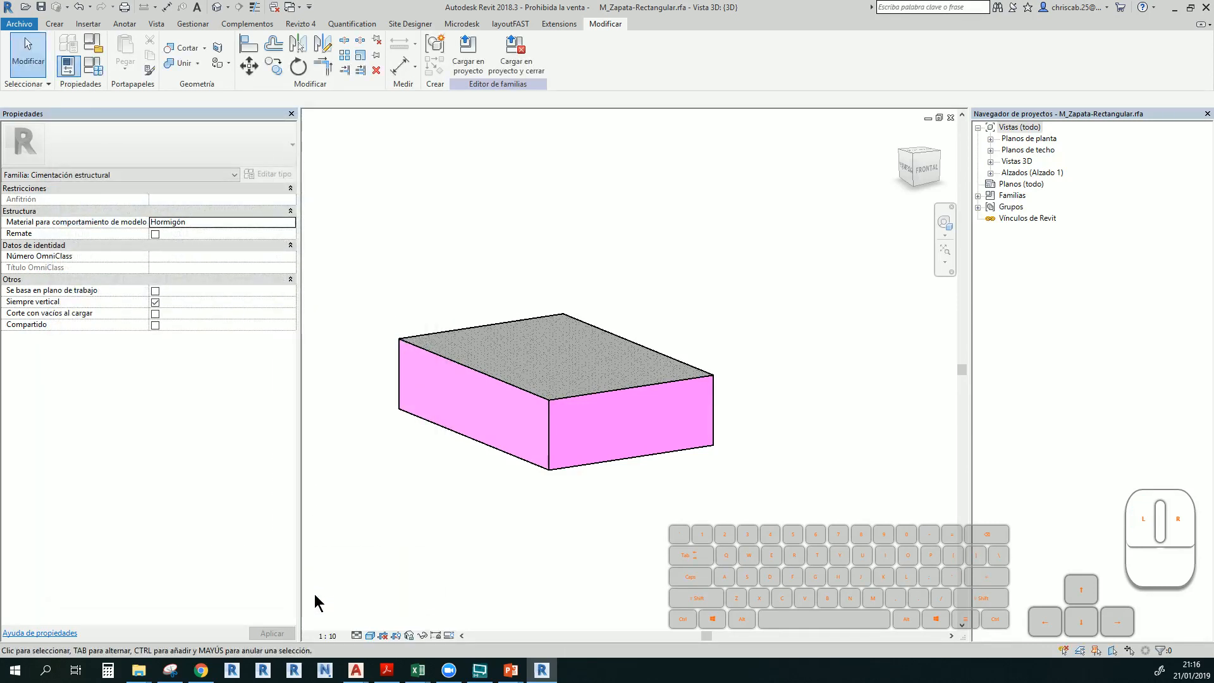
Load the edited M_Zapata-Rectangular family back into the Proyecto2 project
click(467, 55)
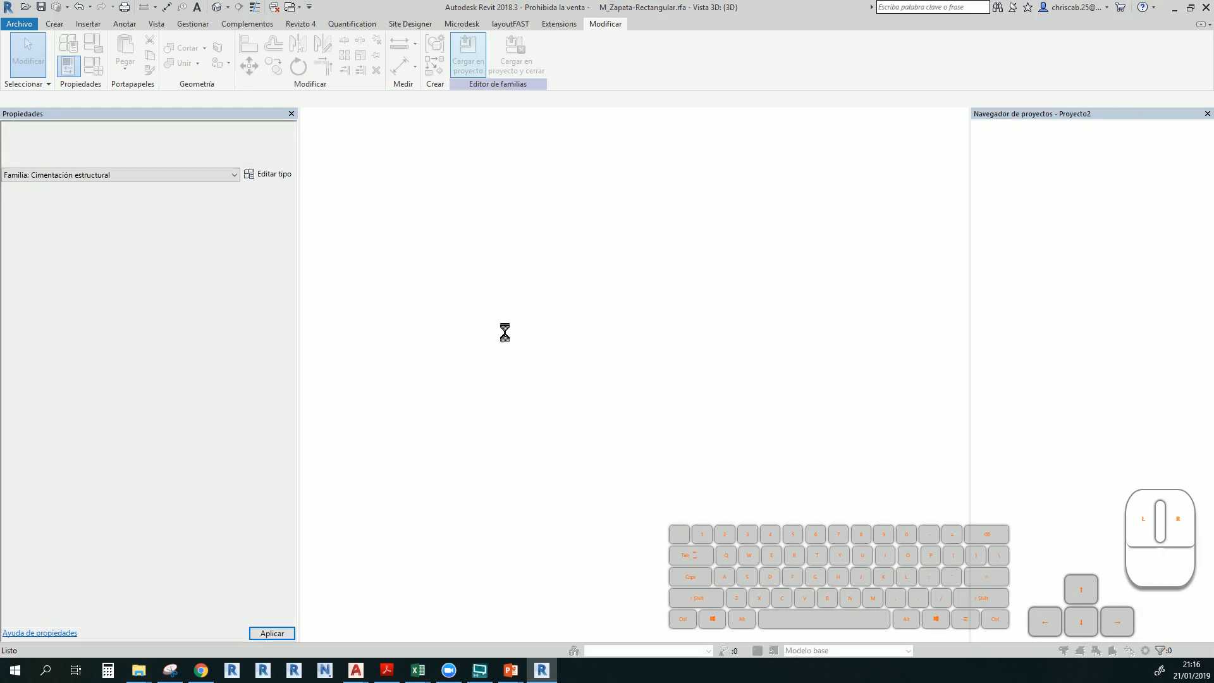
click(530, 292)
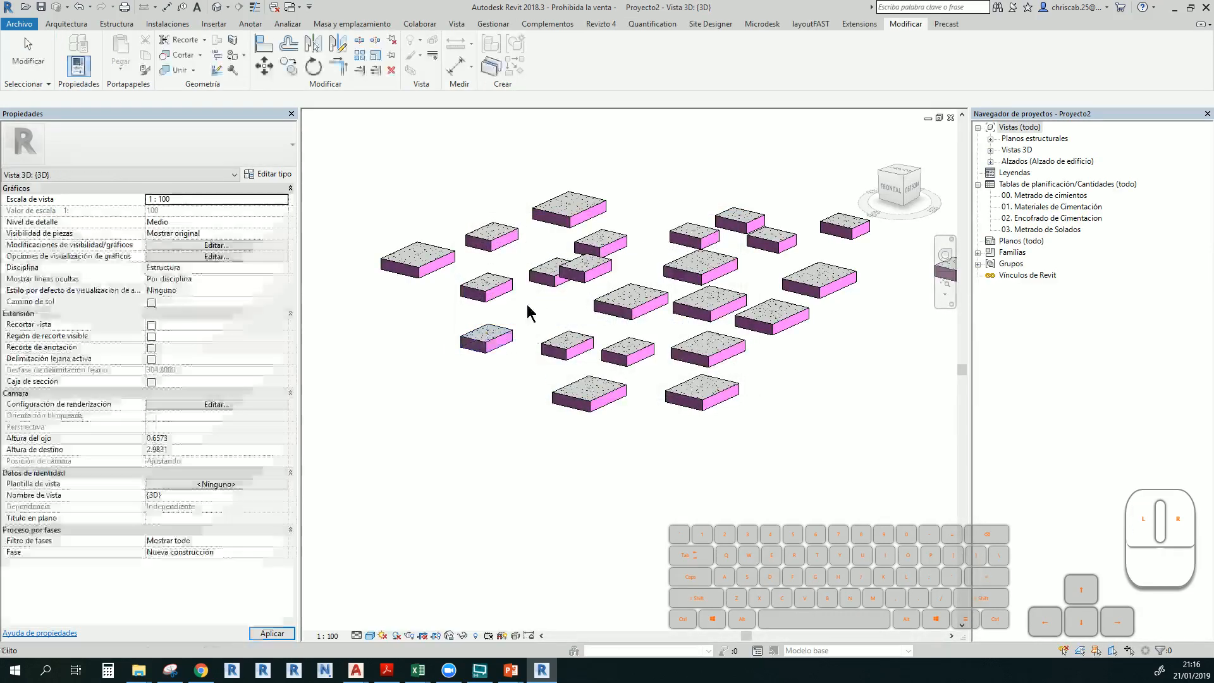
shift+middle_drag(497, 469, 639, 464)
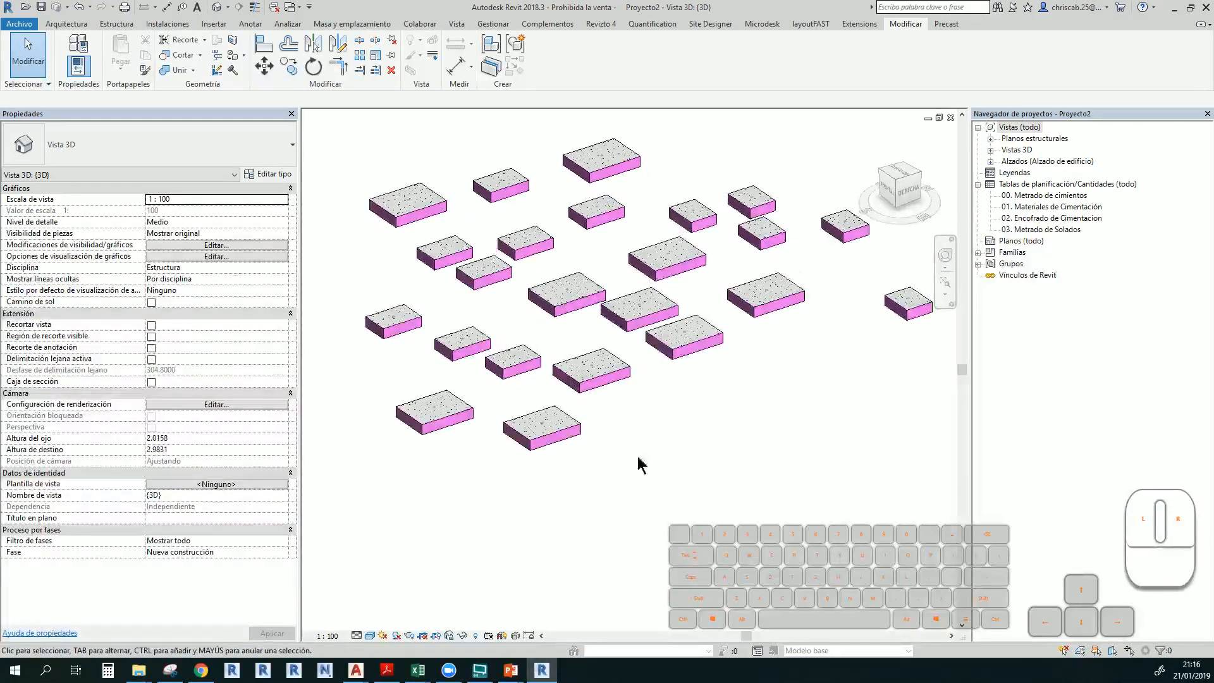
Add the shared Encofrado and Perimetro fields to the 00. Metrado de cimientos schedule
double_click(1051, 196)
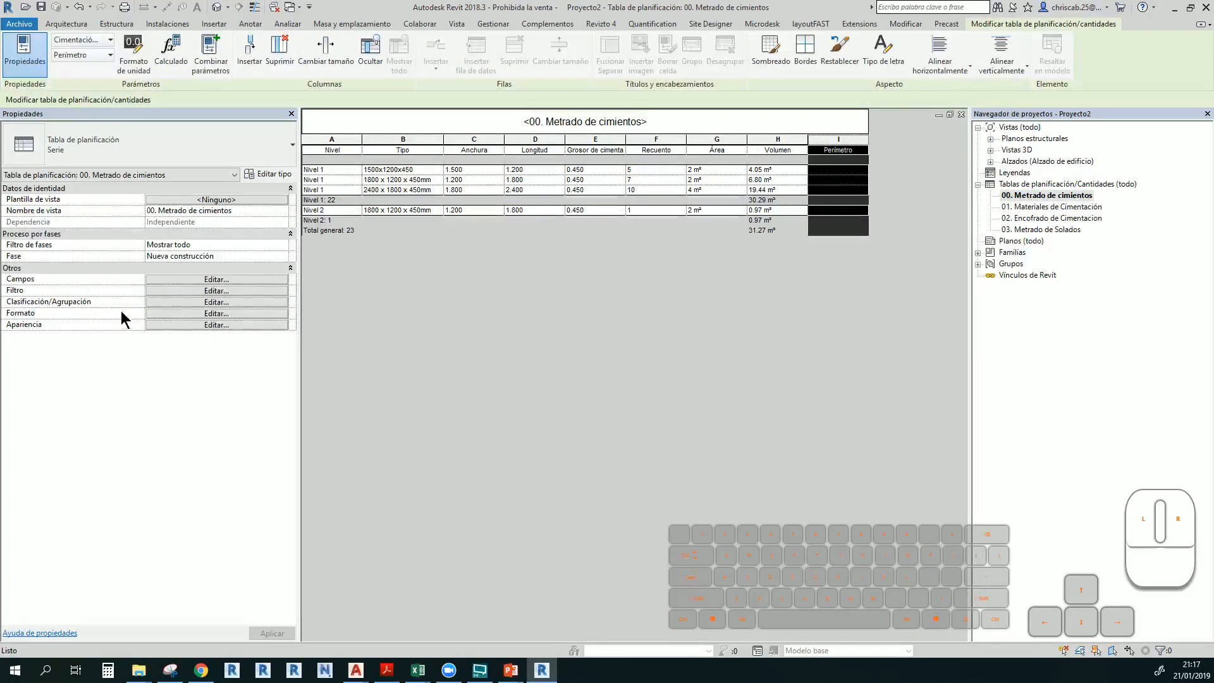
click(187, 278)
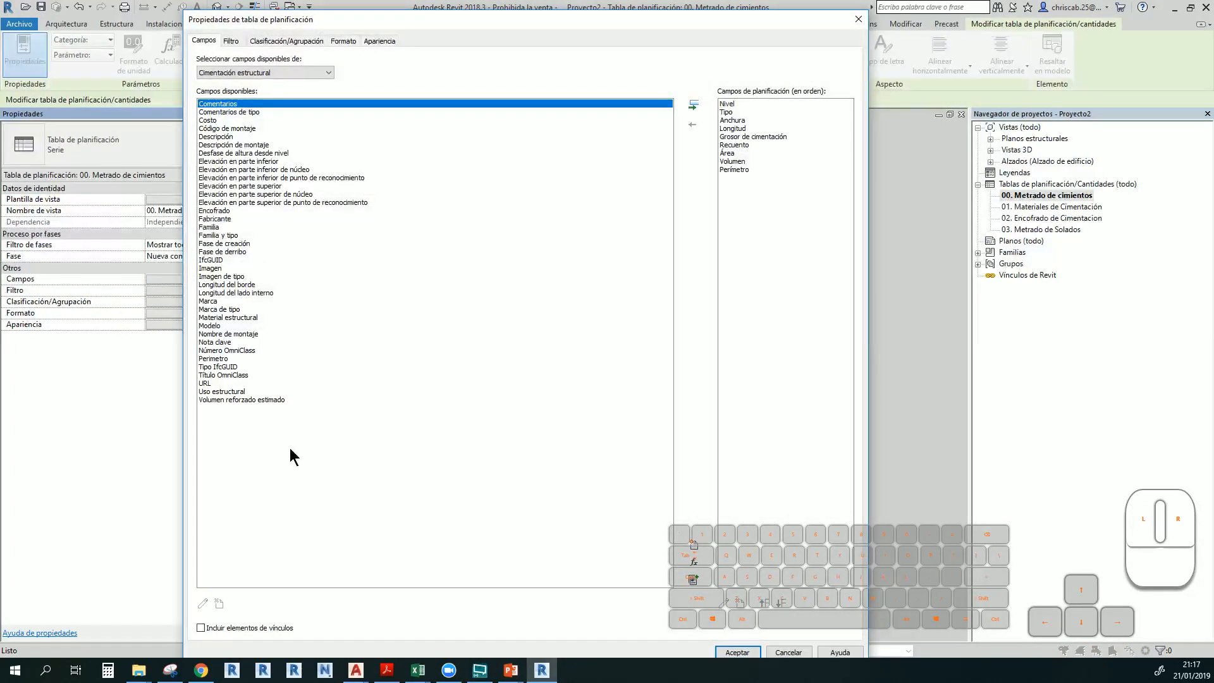
double_click(218, 214)
double_click(232, 351)
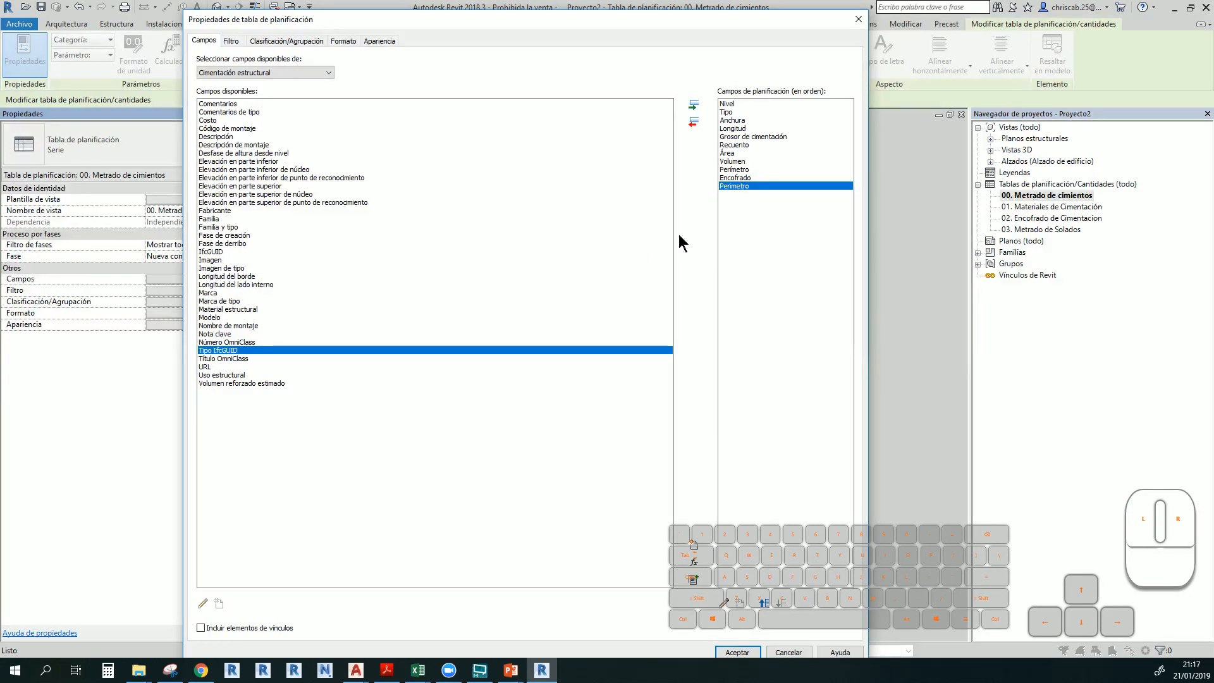
ctrl+click(738, 179)
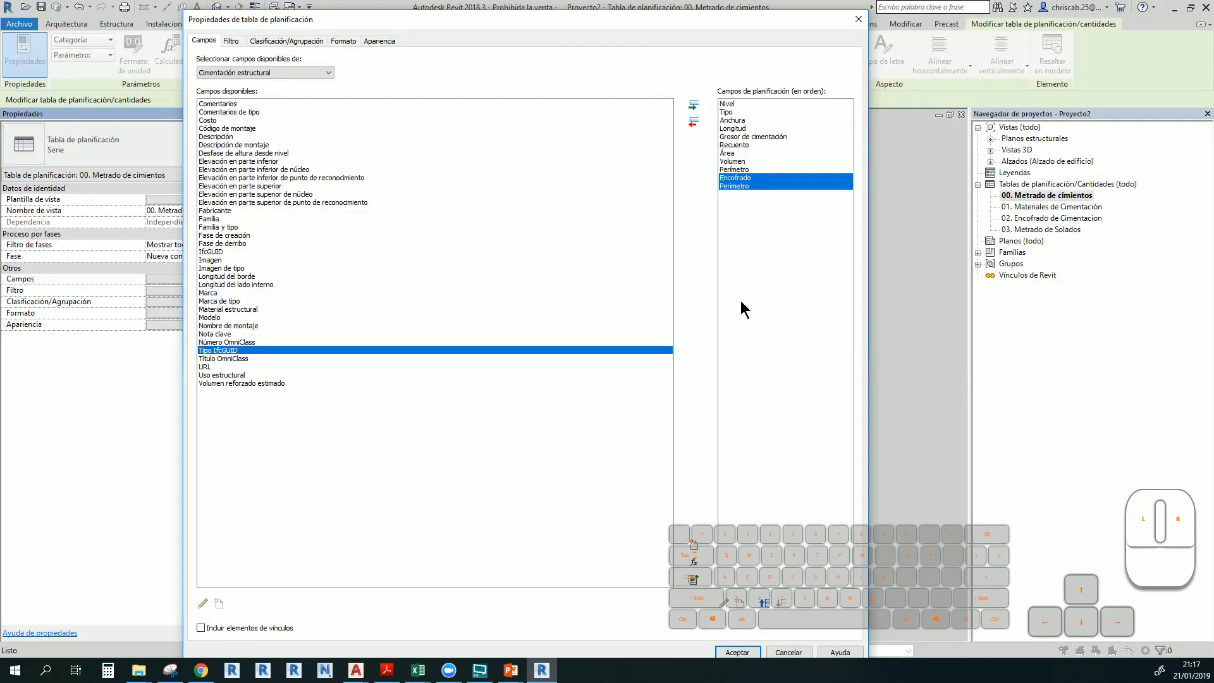
click(734, 651)
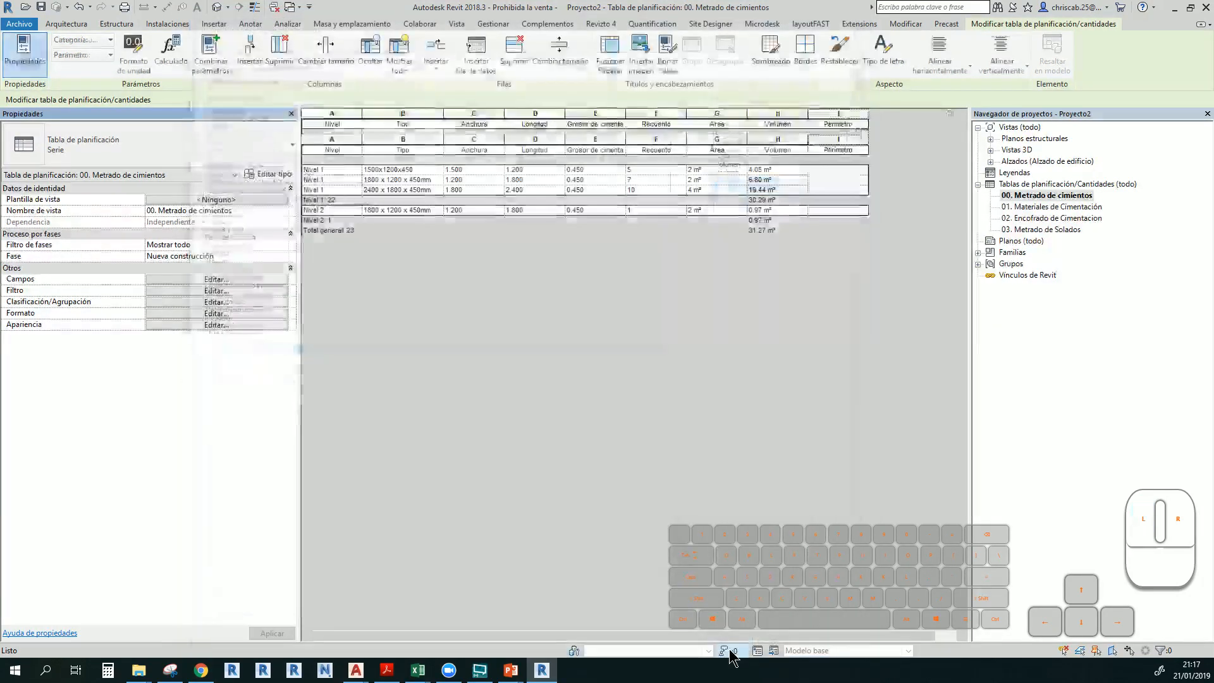
Format the schedule's Encofrado column in square metres with 2 decimal places, overriding the project settings
drag(780, 631, 848, 631)
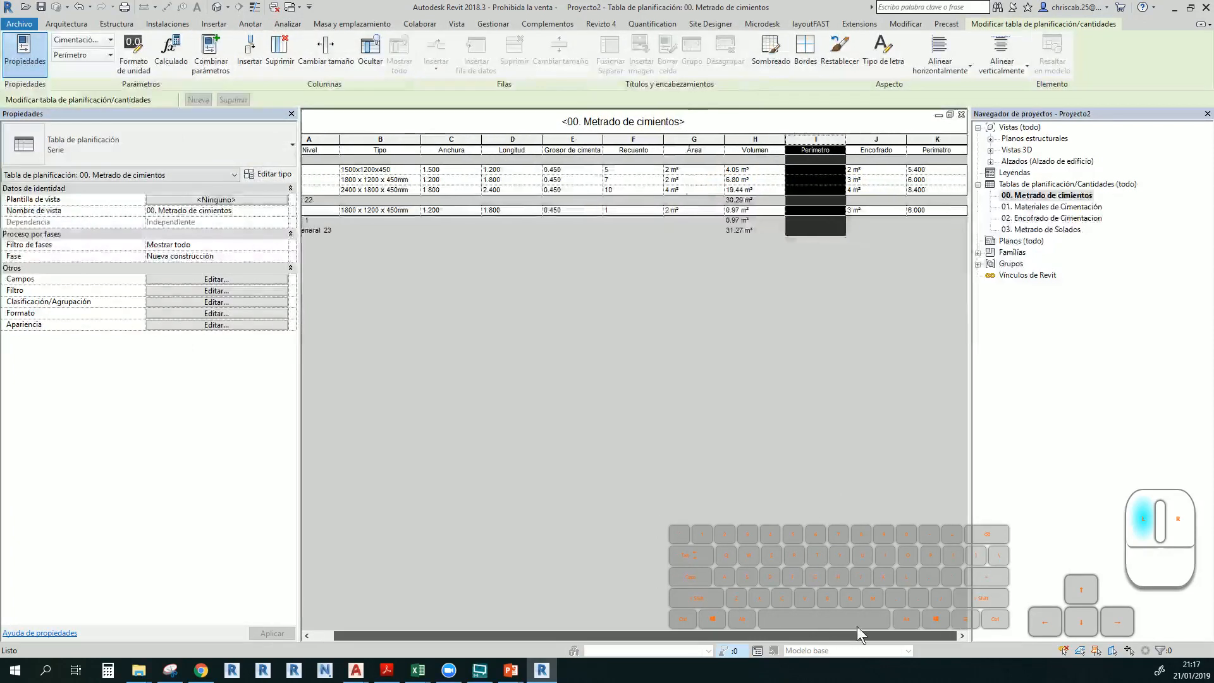
click(875, 153)
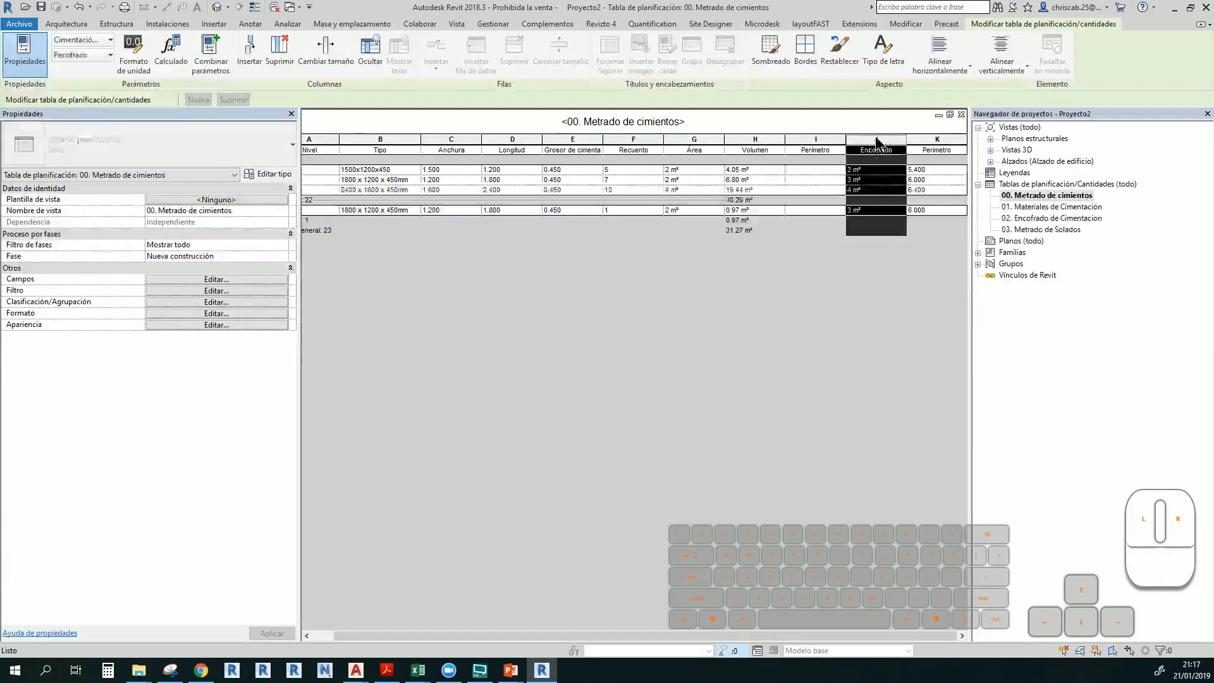
click(133, 57)
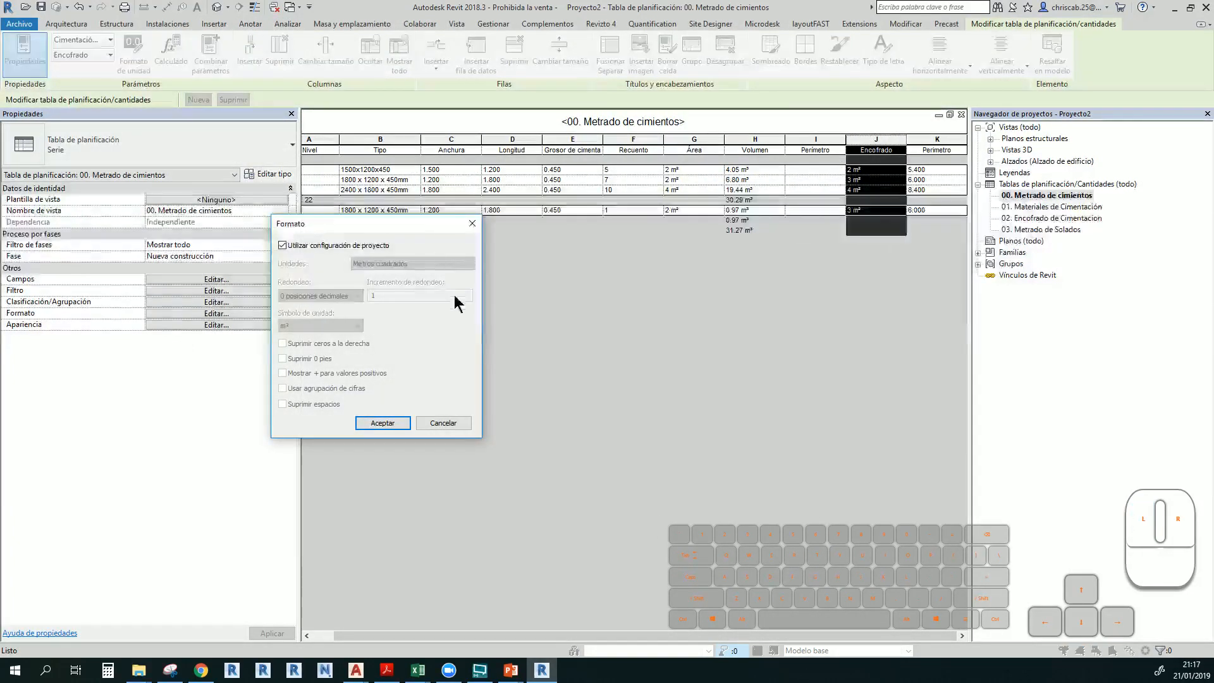
click(365, 246)
click(368, 264)
click(380, 272)
click(336, 295)
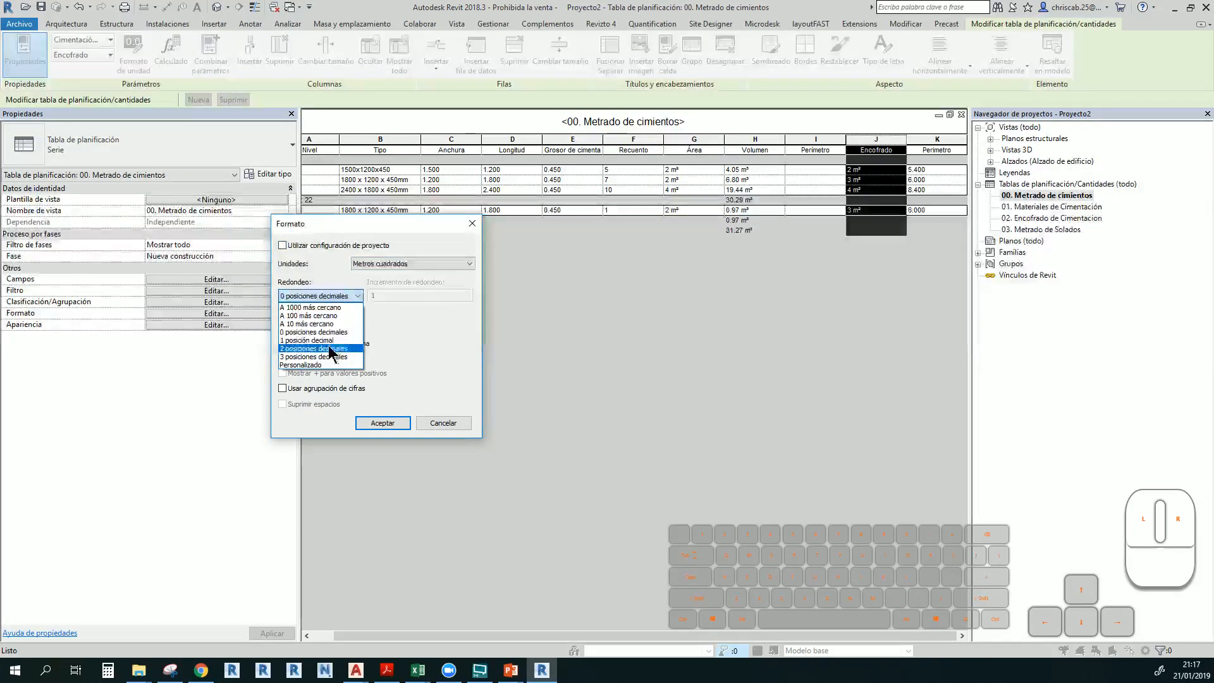
click(328, 349)
click(384, 424)
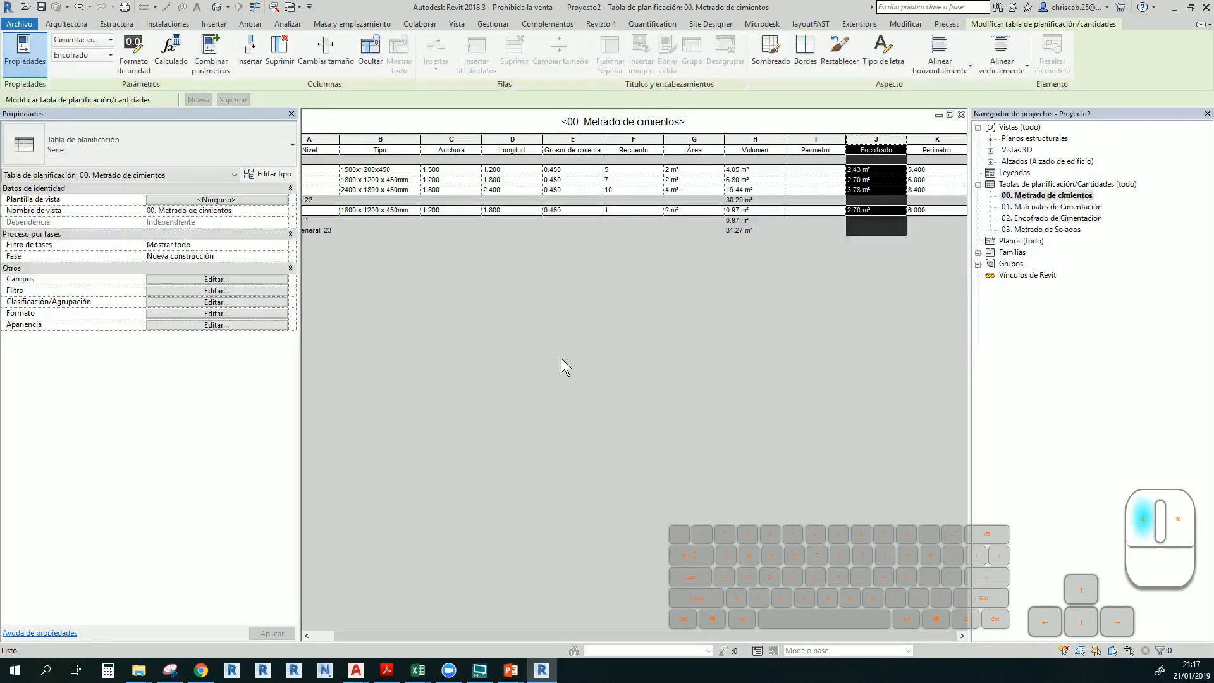
Check the Encofrado and Perimetro values per footing type in the schedule and inspect the footings' undersides in the 3D view
click(874, 180)
click(924, 169)
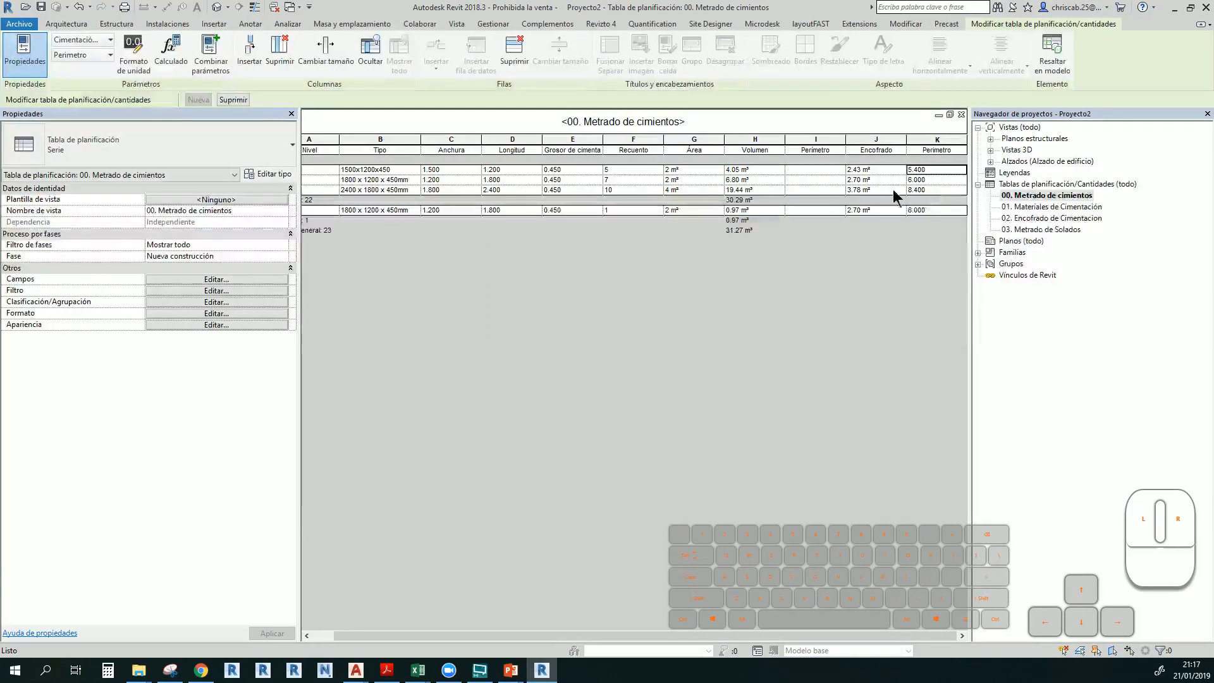
click(882, 170)
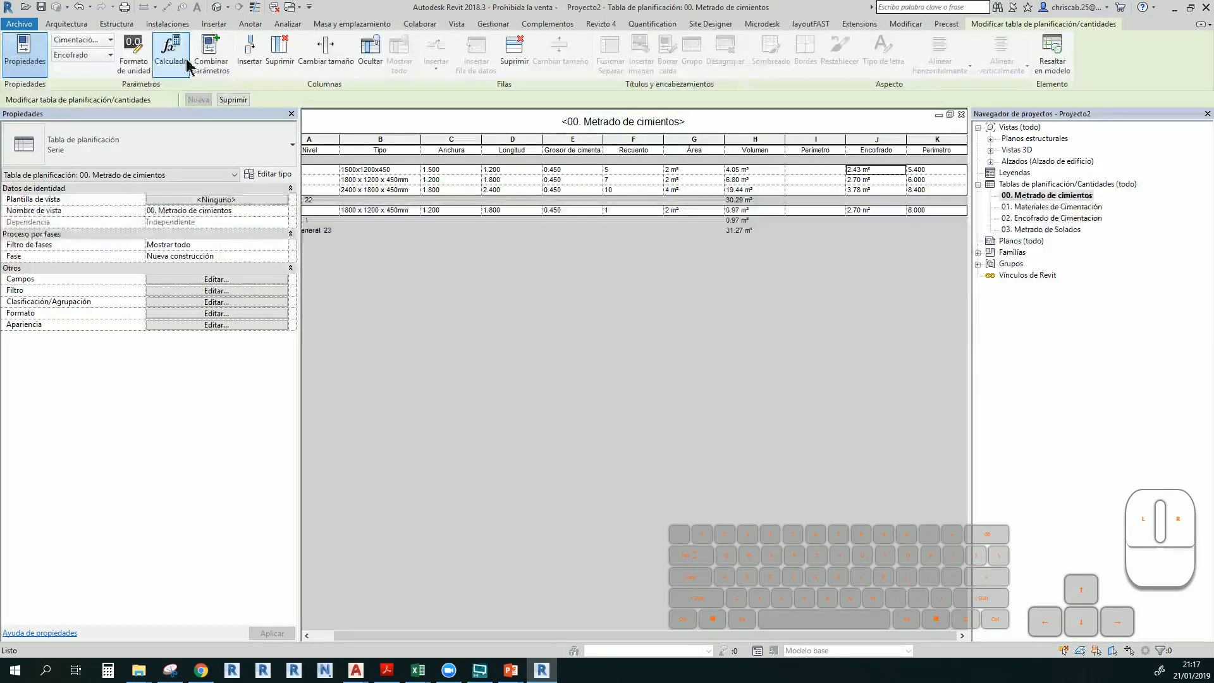
click(217, 7)
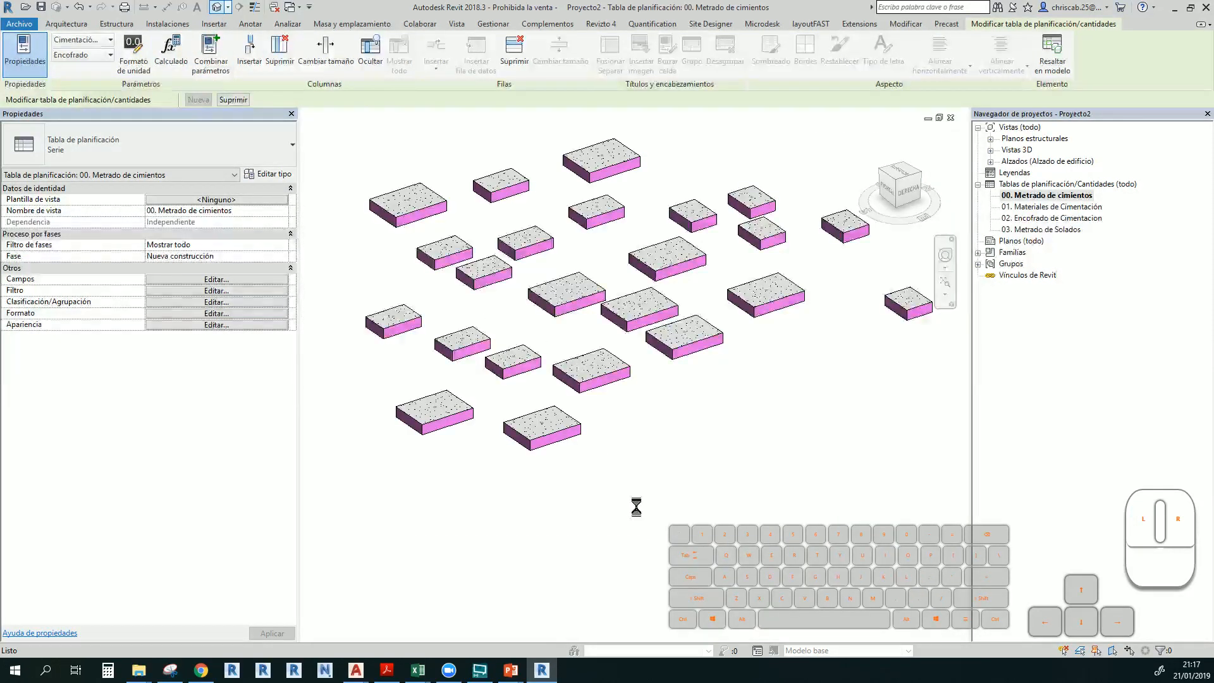
middle_drag(664, 513, 641, 536)
scroll(640, 492, down, 2)
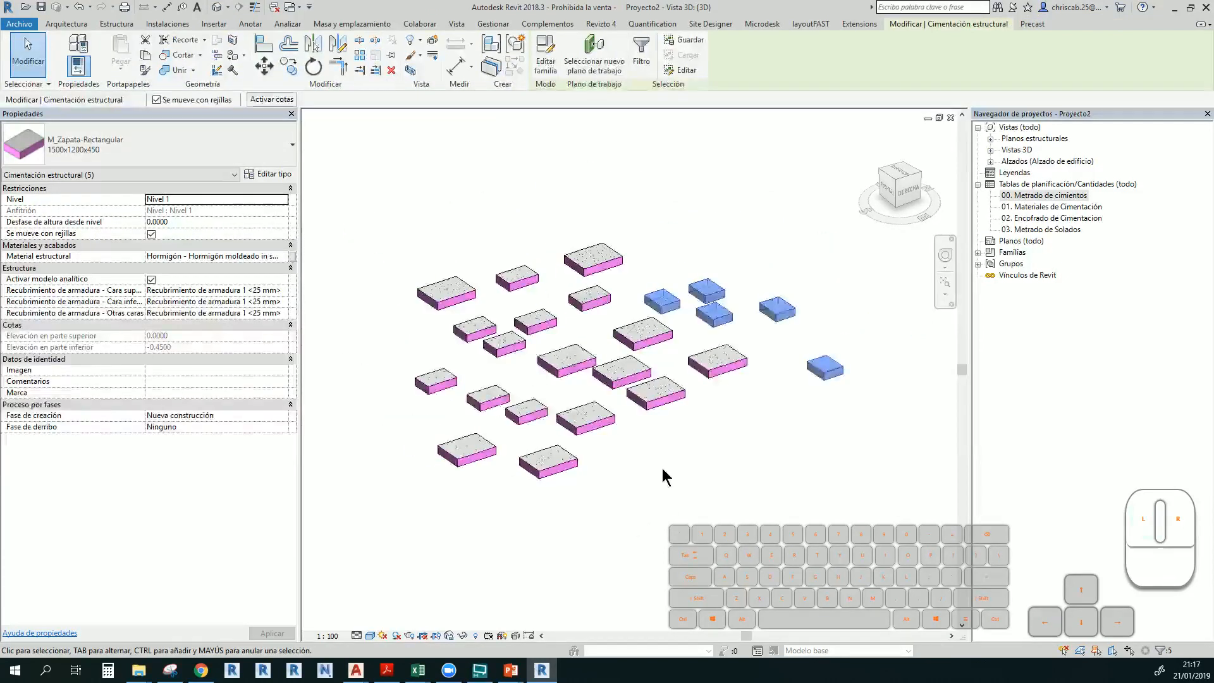
click(684, 468)
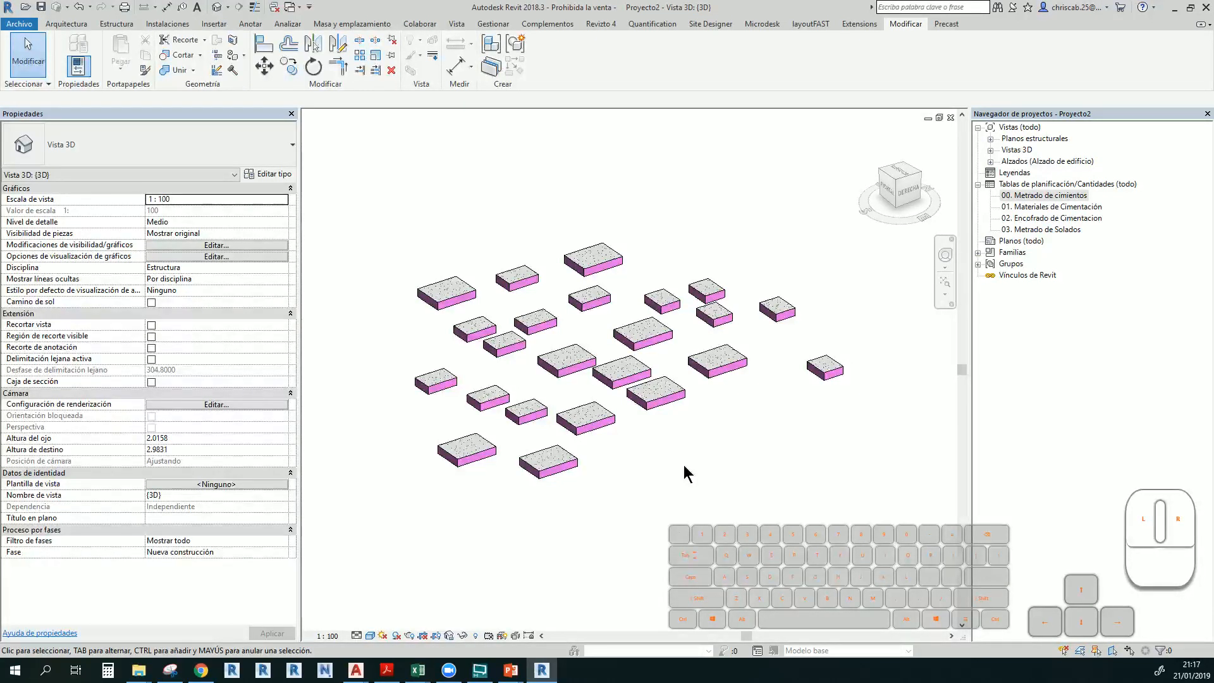
shift+middle_drag(677, 464, 617, 429)
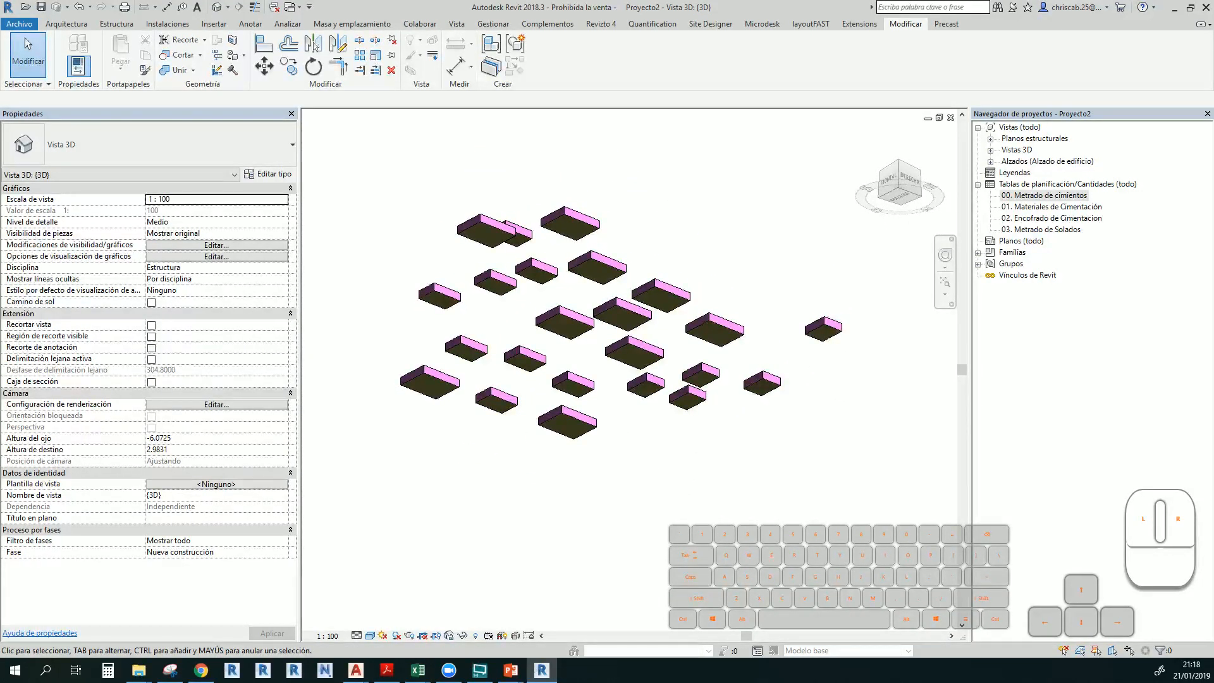
key(alt+Tab)
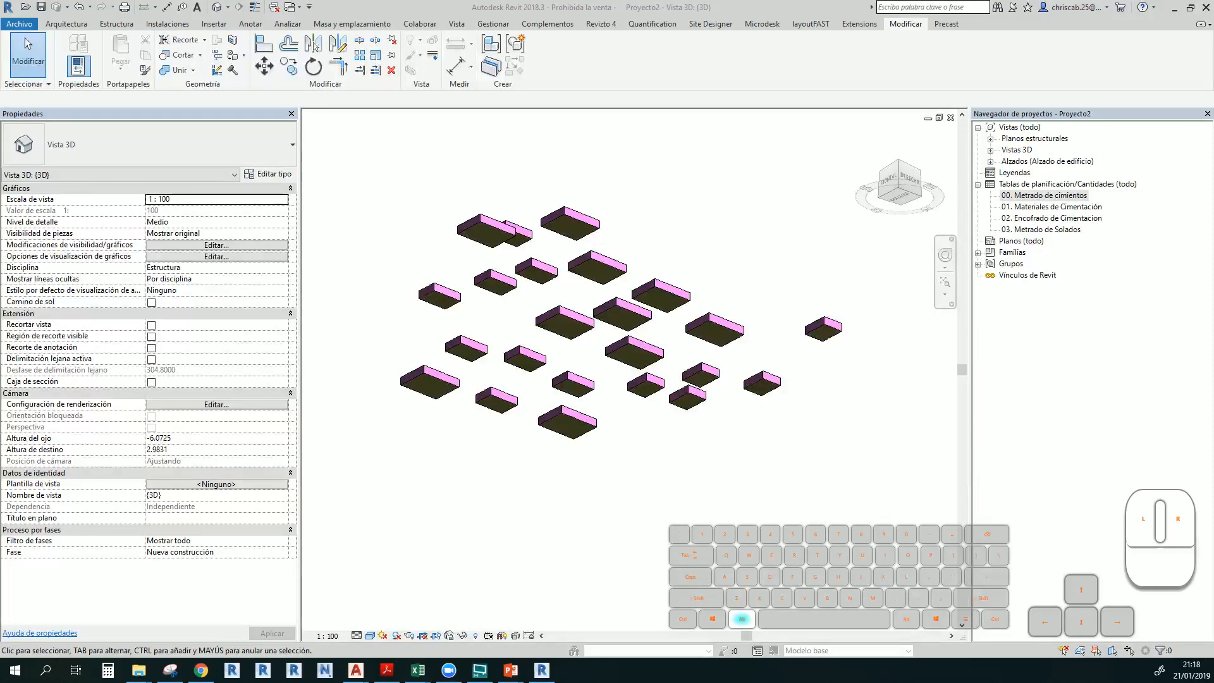
key(alt+Tab)
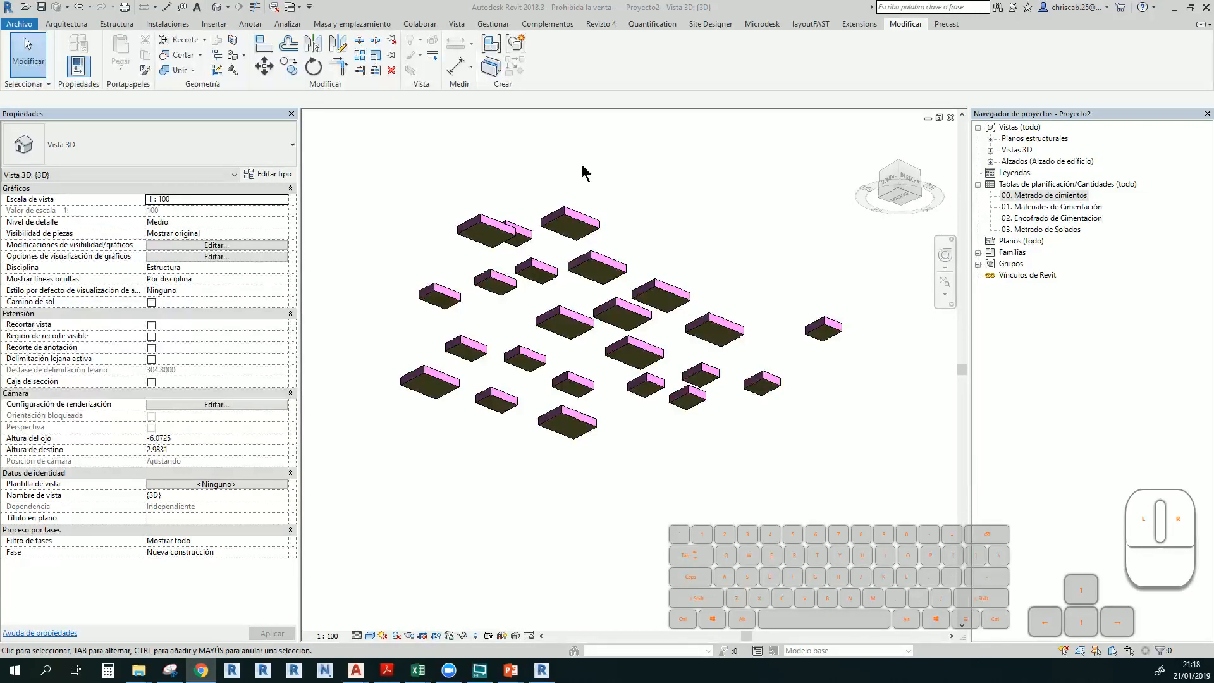
Open the M_Zapata-Rectangular family for editing, examine its type parameters and formulas, and close the family
click(481, 215)
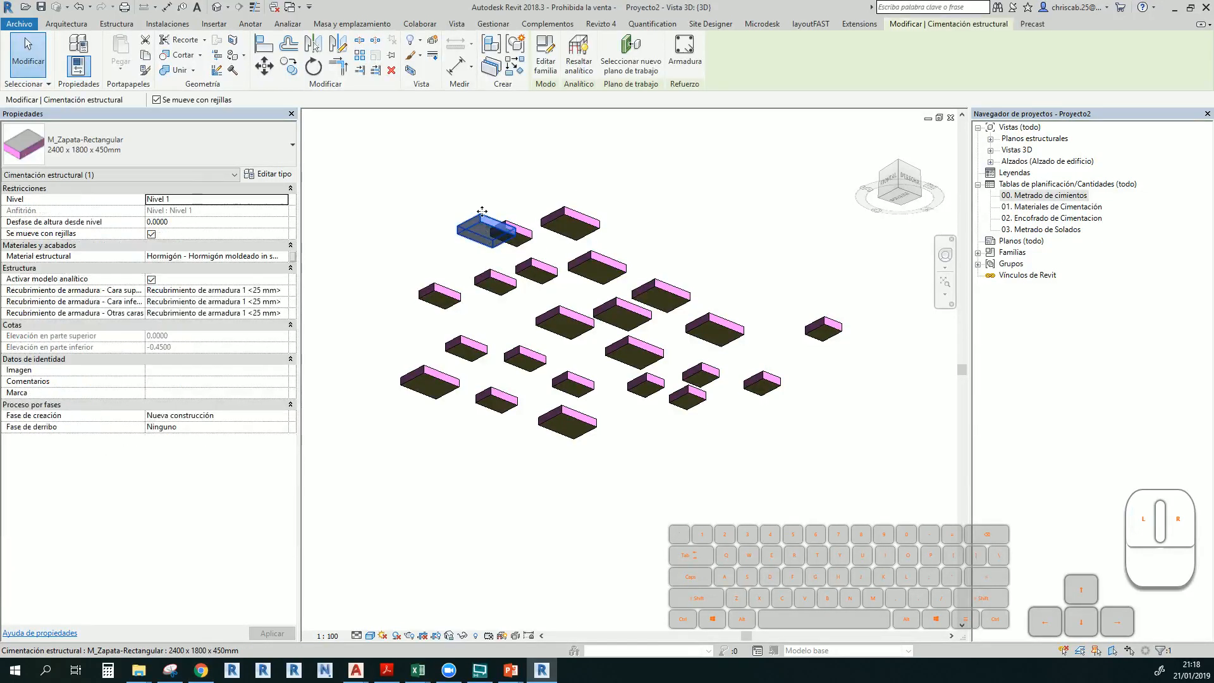
click(551, 54)
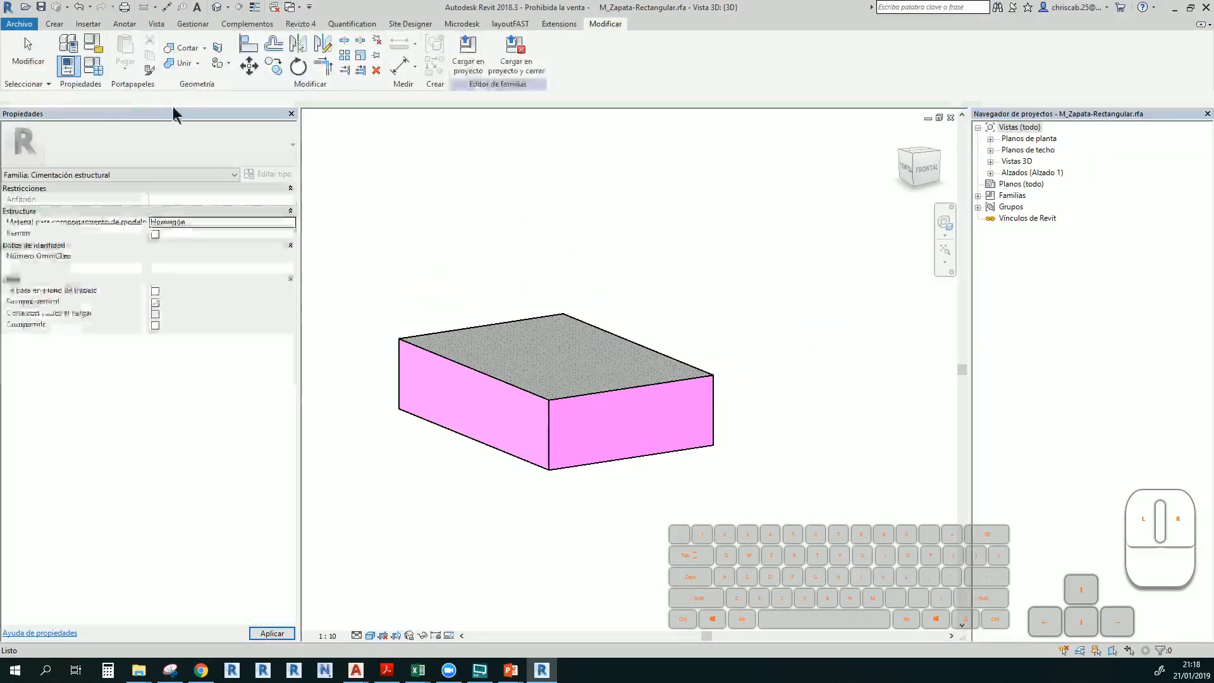
click(95, 69)
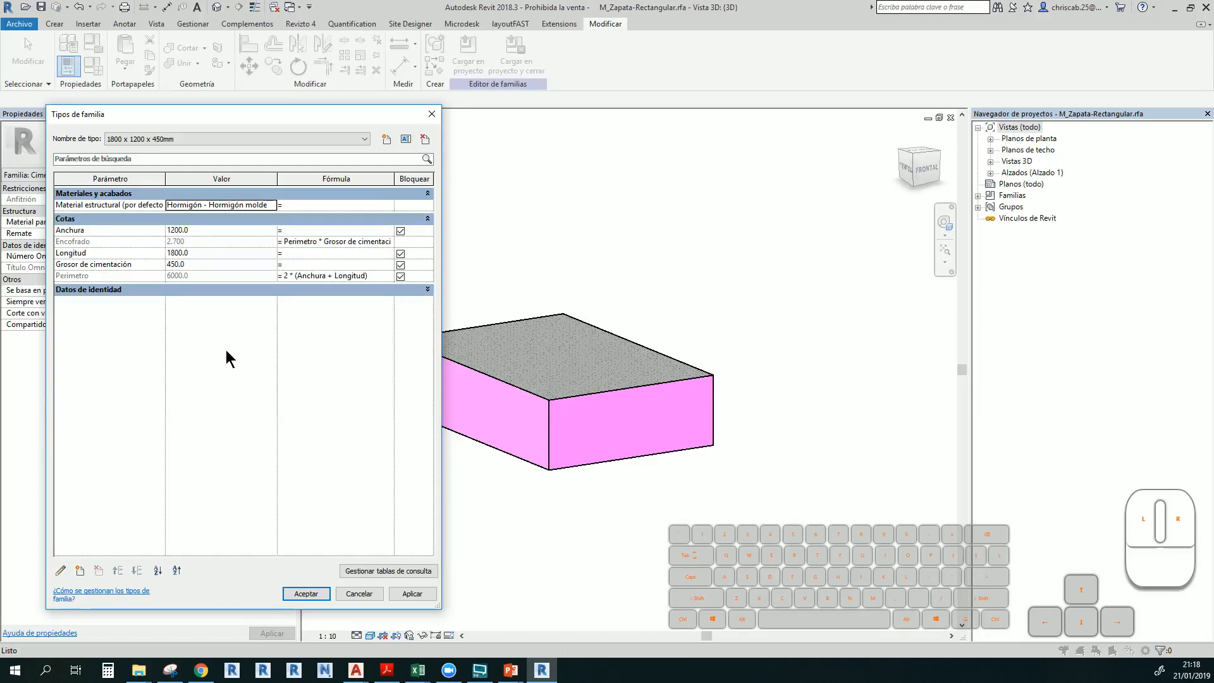
click(432, 114)
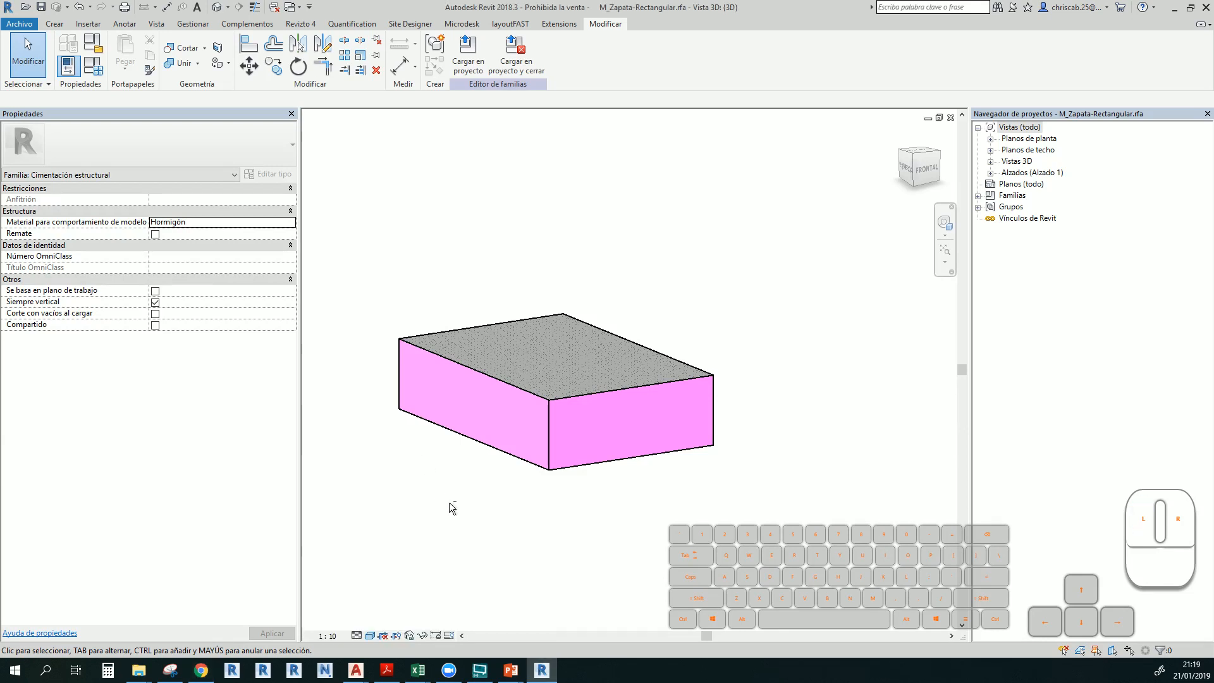
shift+middle_drag(453, 507, 411, 555)
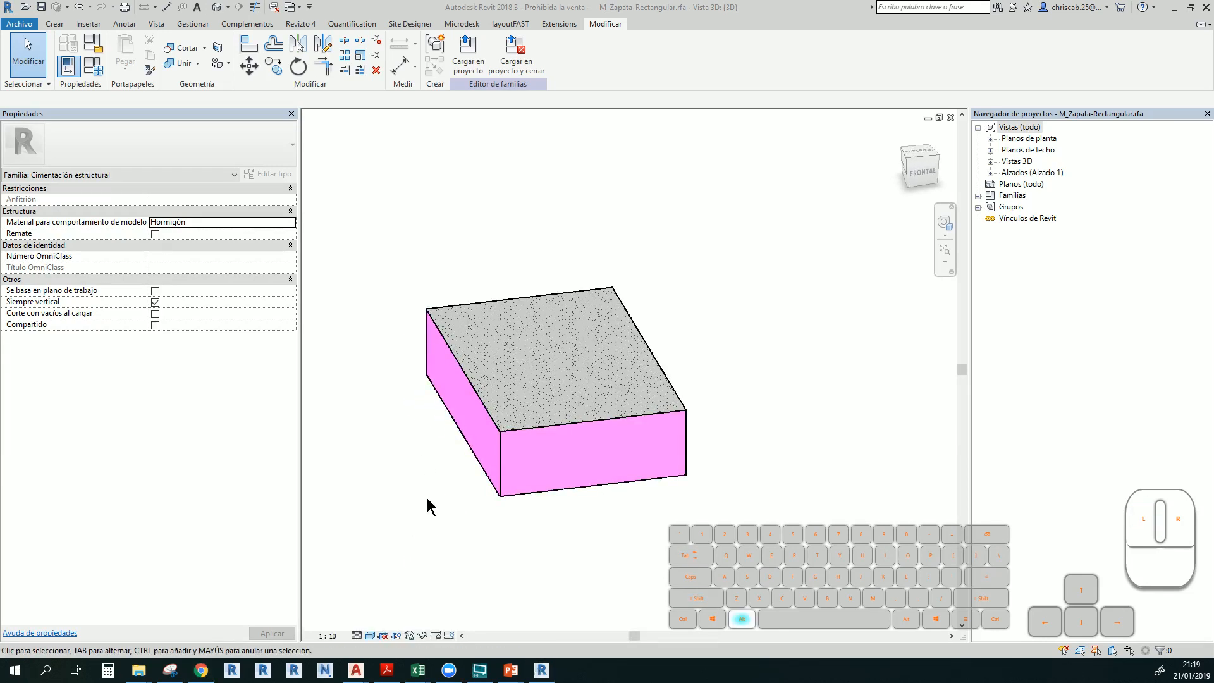
key(alt+Tab)
key(alt+Tab)
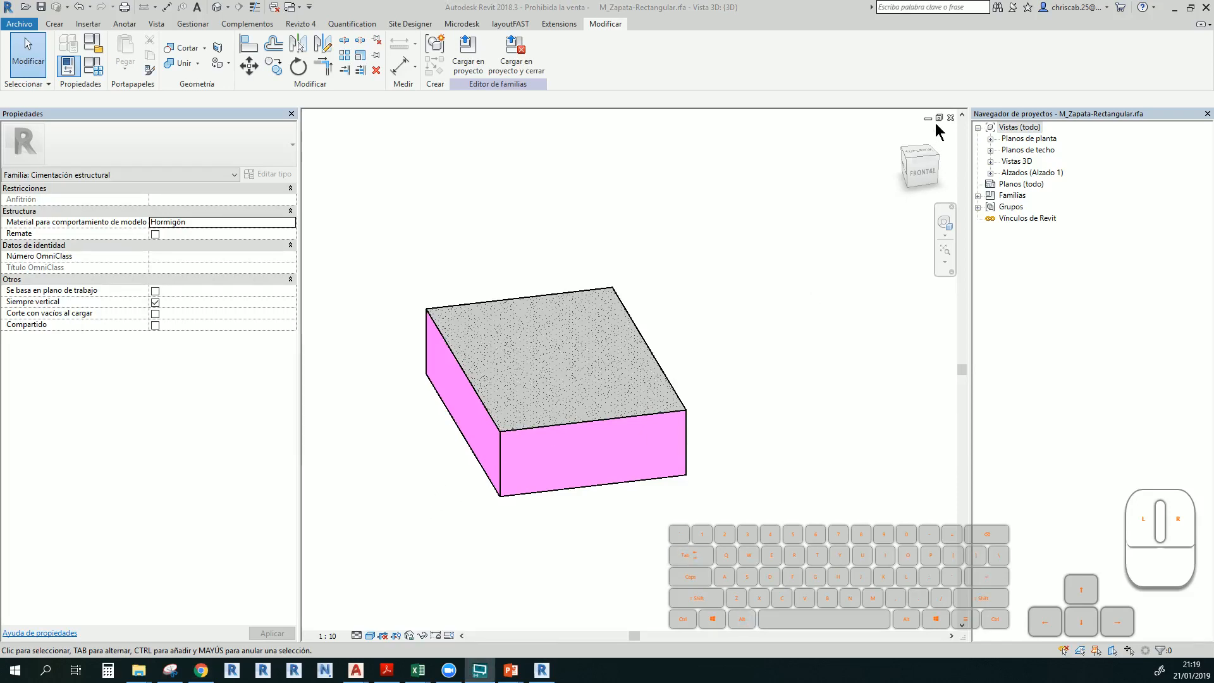
double_click(1020, 139)
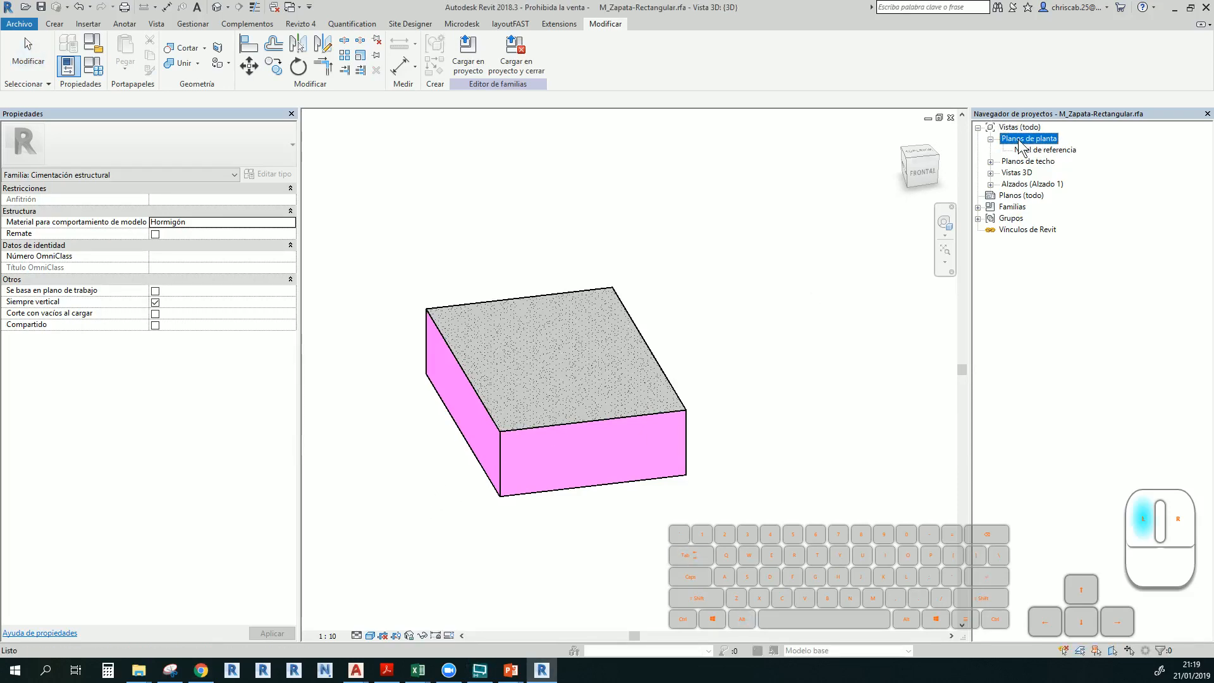
click(950, 117)
key(Return)
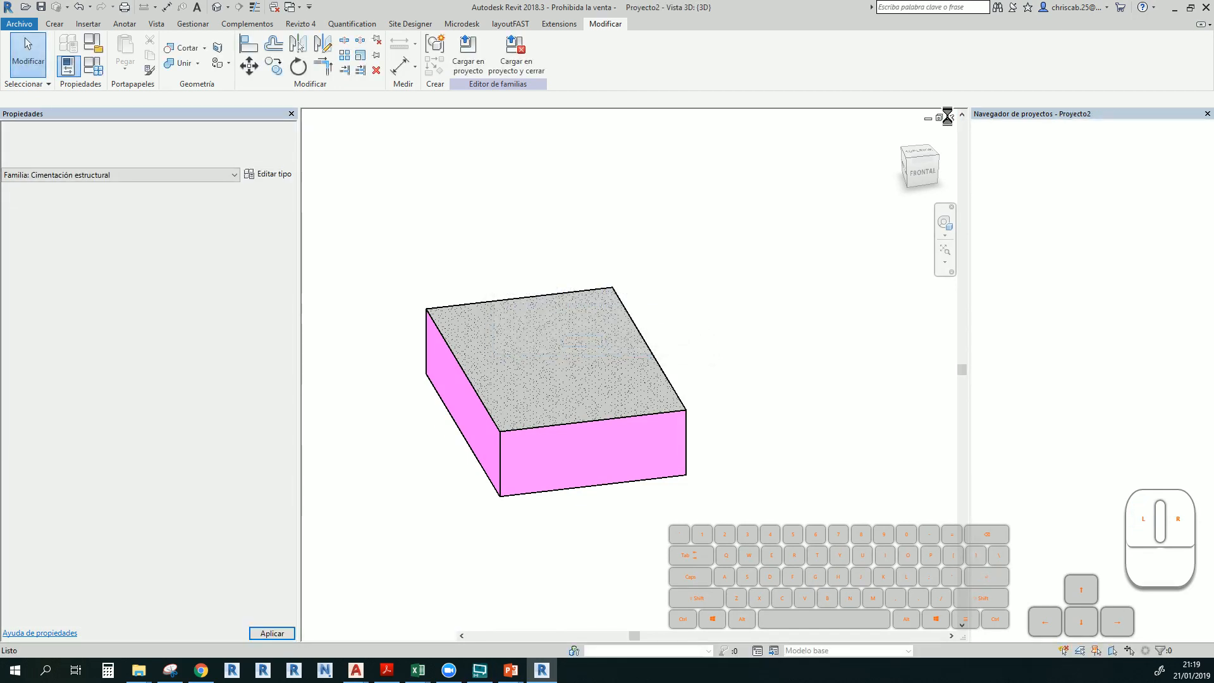
Draw a straight Genérico - 200 mm structural wall reaching 3 m below Nivel 1, beside the isolated footings
click(699, 488)
shift+middle_drag(700, 487, 660, 285)
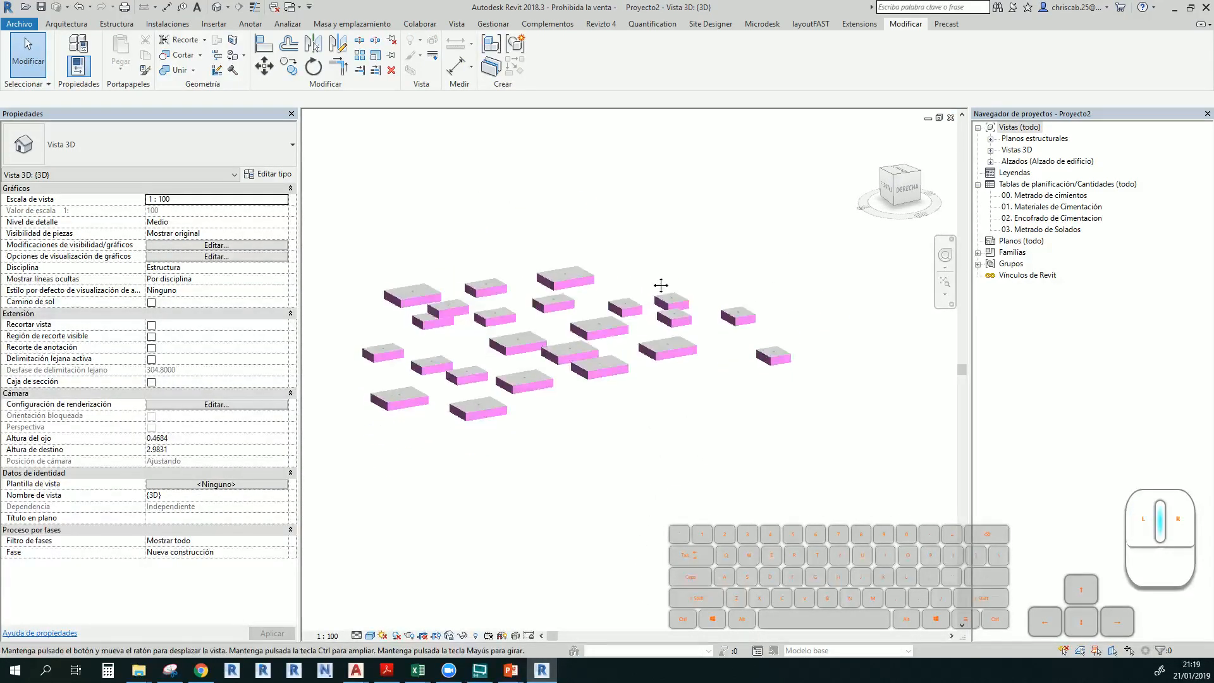
click(116, 23)
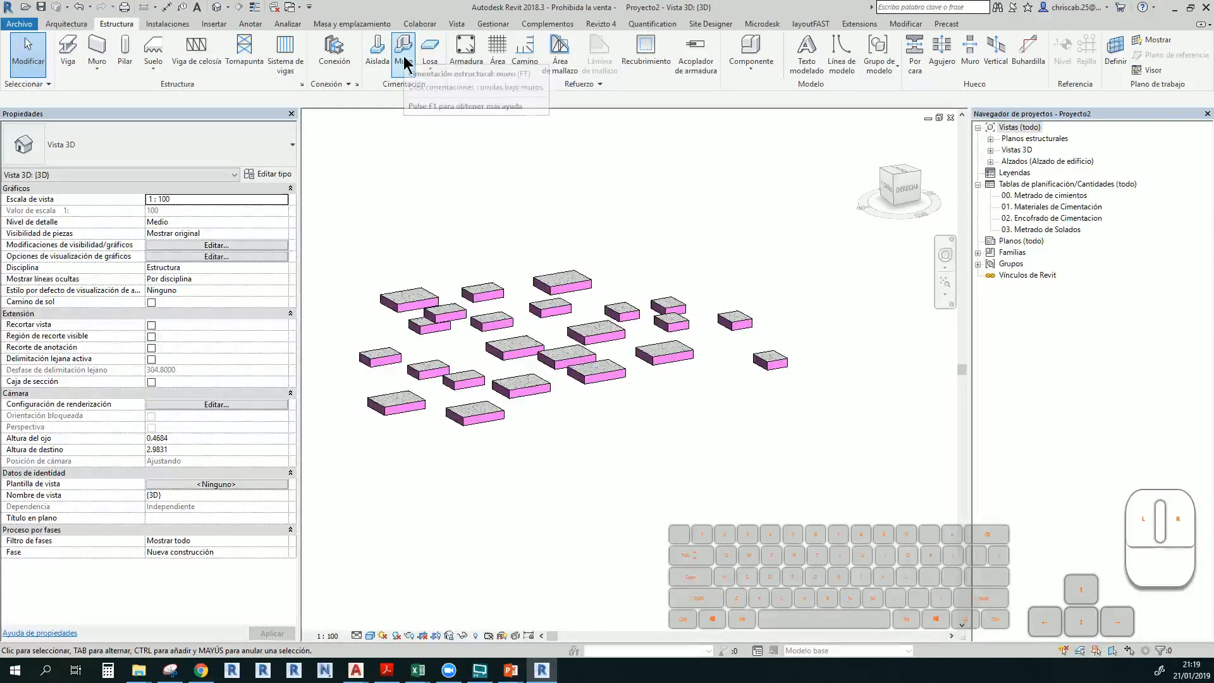
shift+middle_drag(524, 253, 488, 222)
scroll(556, 217, up, 1)
click(99, 54)
click(177, 161)
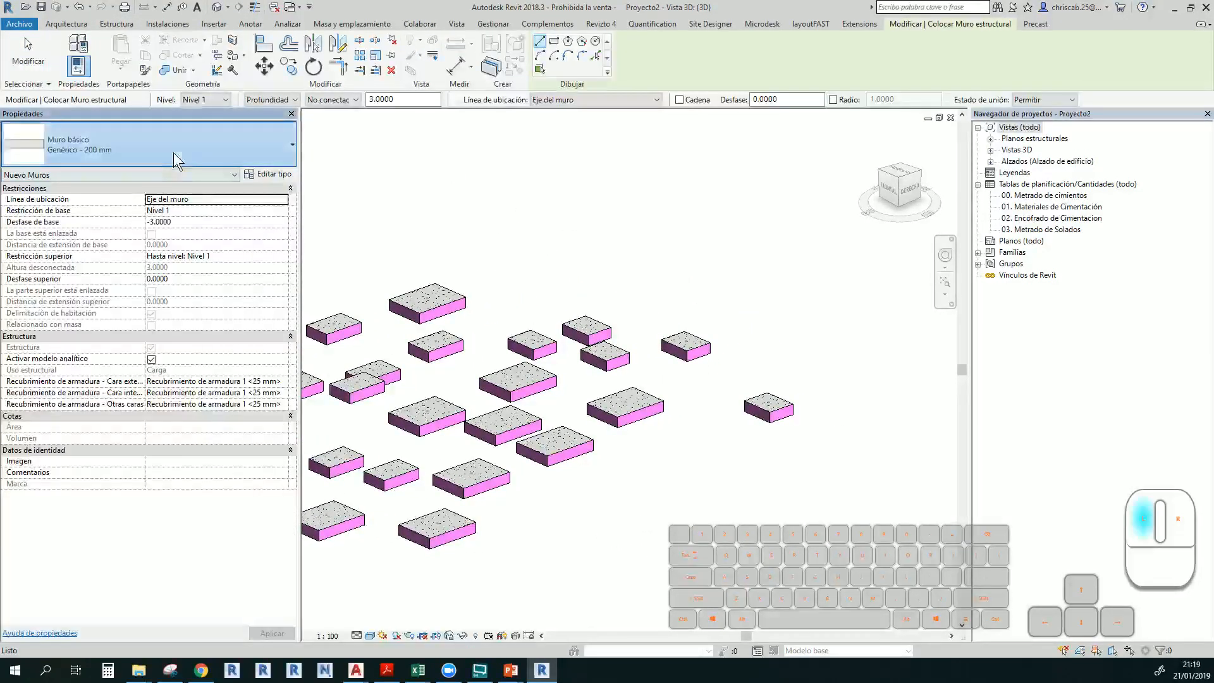
click(572, 262)
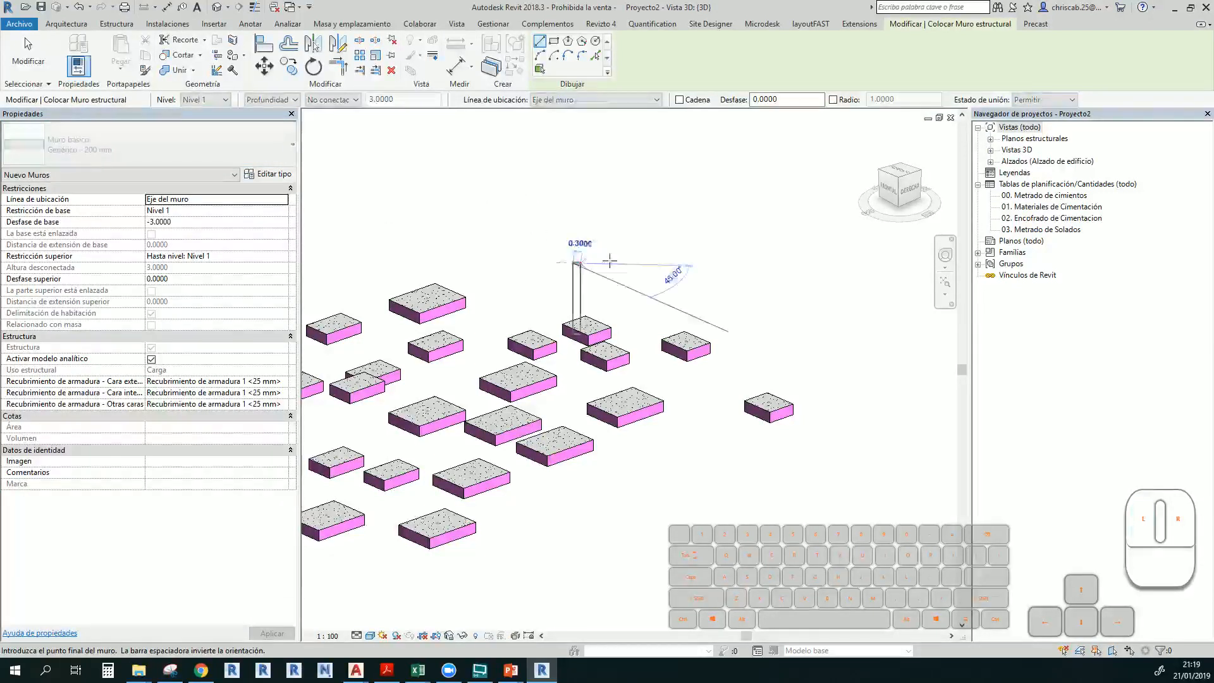
click(753, 212)
shift+middle_drag(753, 212, 361, 228)
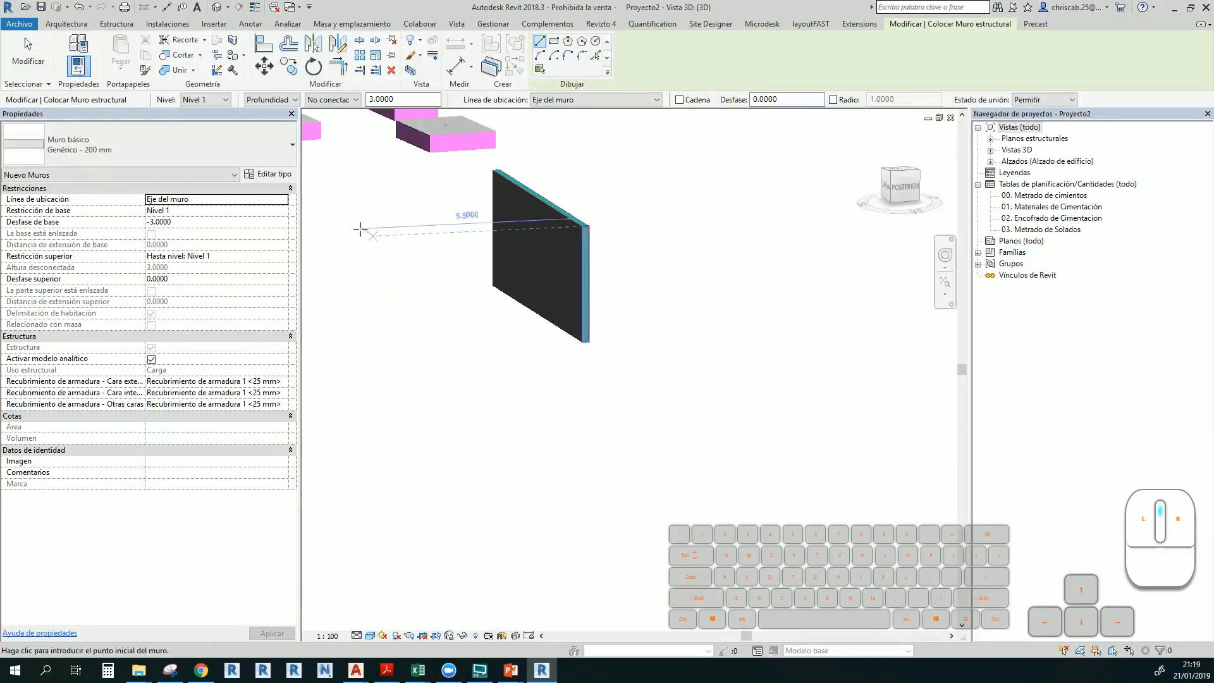
Place a Zapata portante - 900 x 300 wall foundation under the new structural wall
click(116, 23)
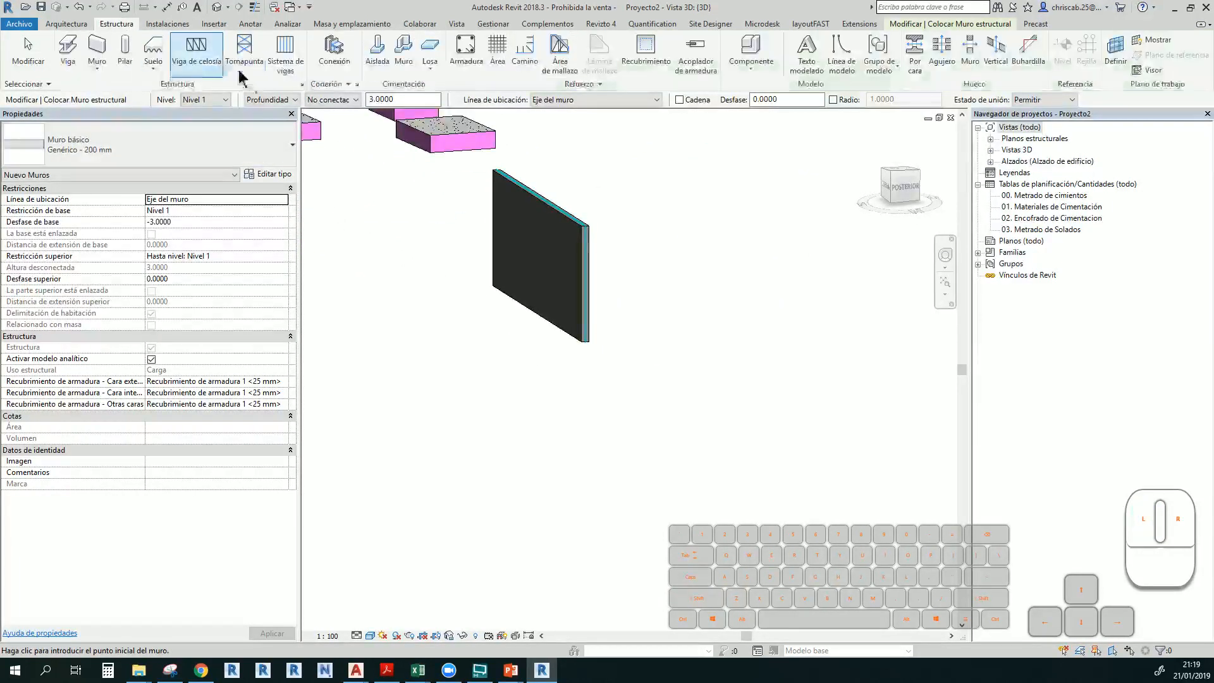
click(405, 73)
click(178, 154)
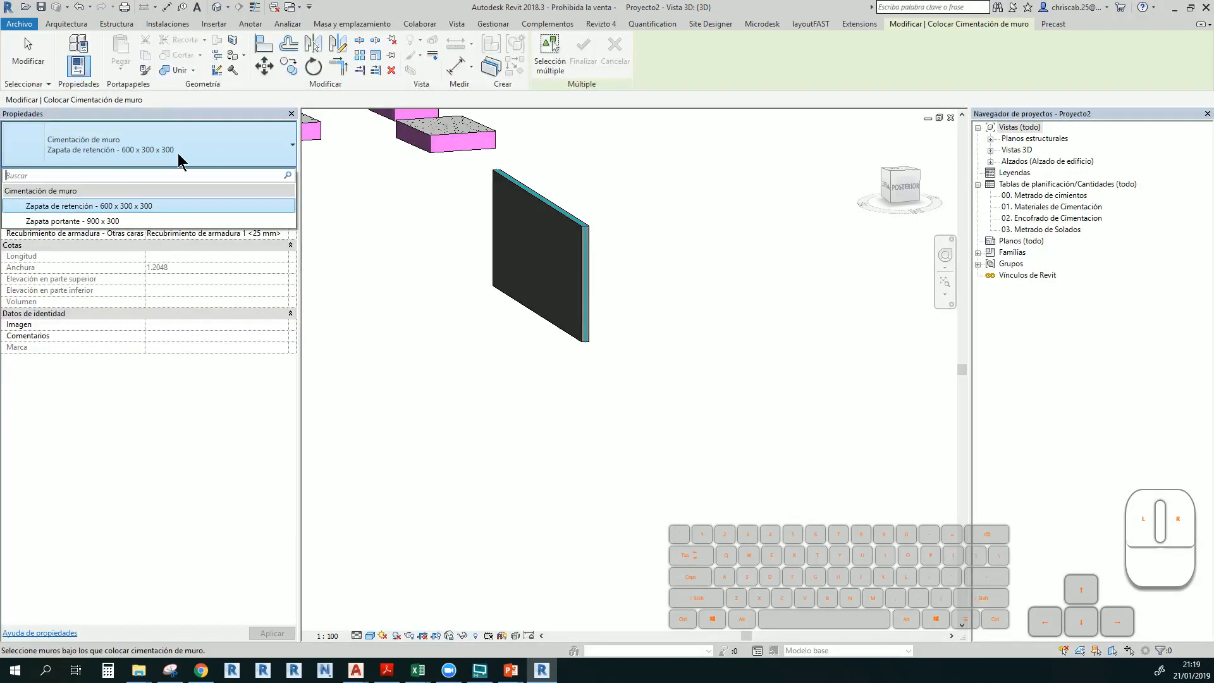
click(119, 222)
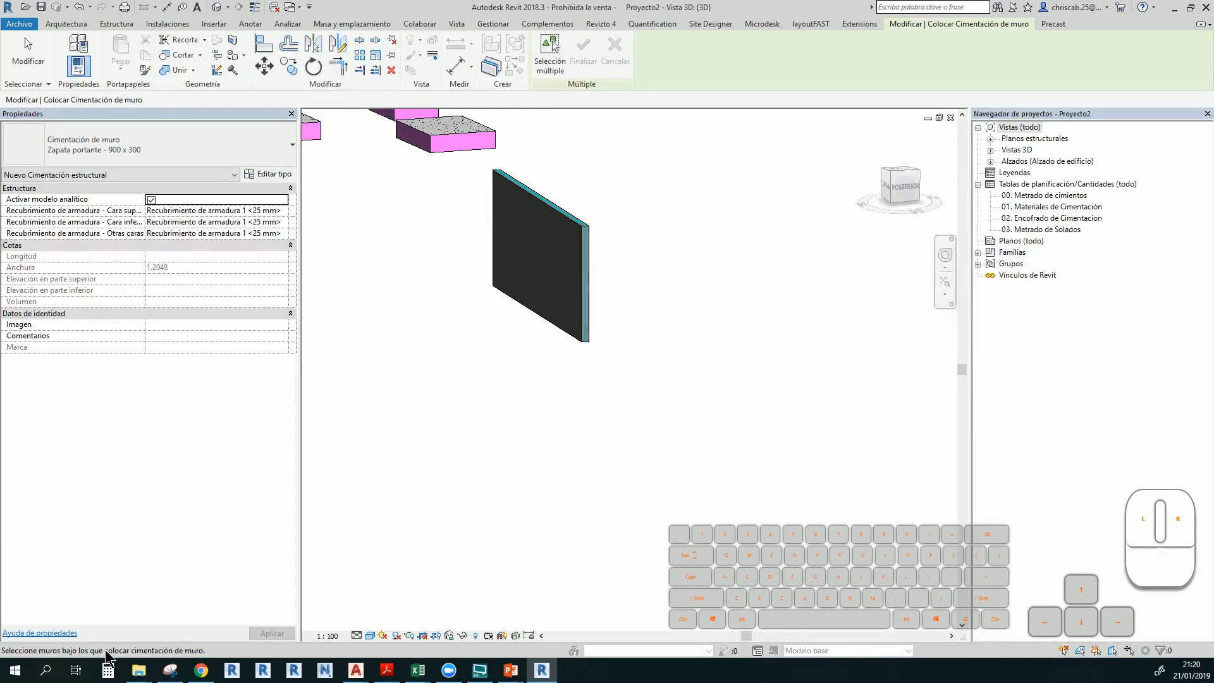
click(593, 313)
right_click(591, 313)
click(636, 268)
middle_drag(637, 268, 533, 414)
scroll(563, 421, up, 5)
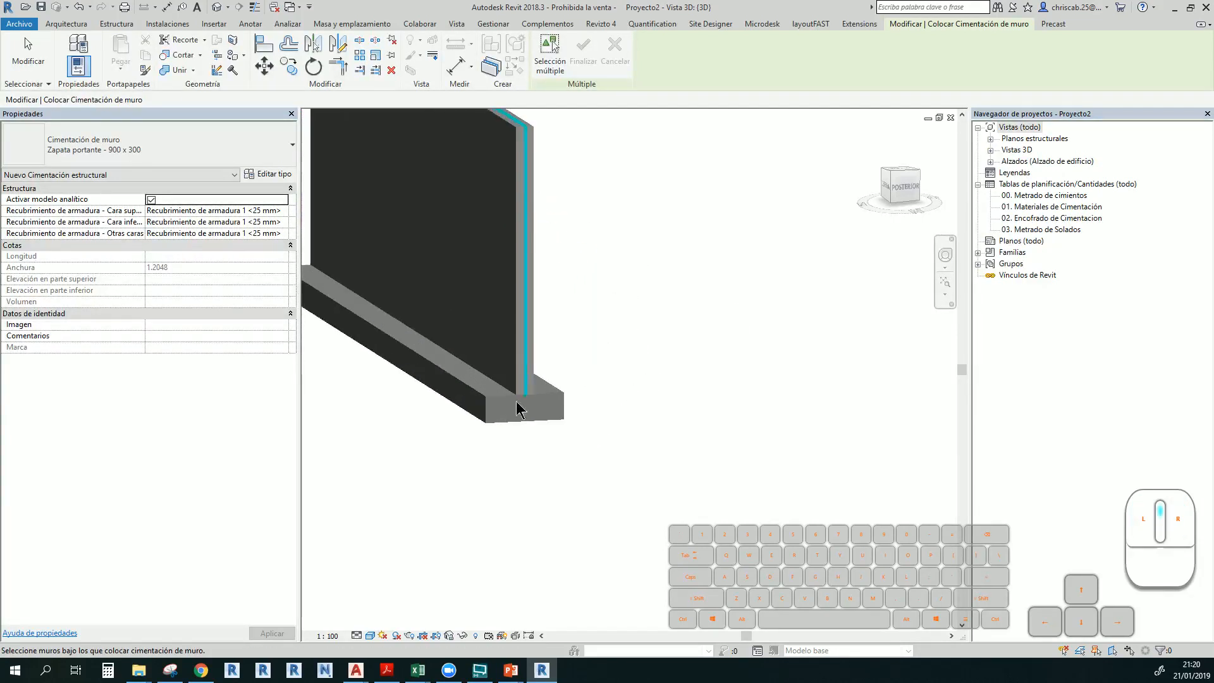
Draw an arc-shaped Genérico - 200 mm structural wall from 3 m below Nivel 1 up to Nivel 1, beside the straight wall
scroll(556, 405, down, 5)
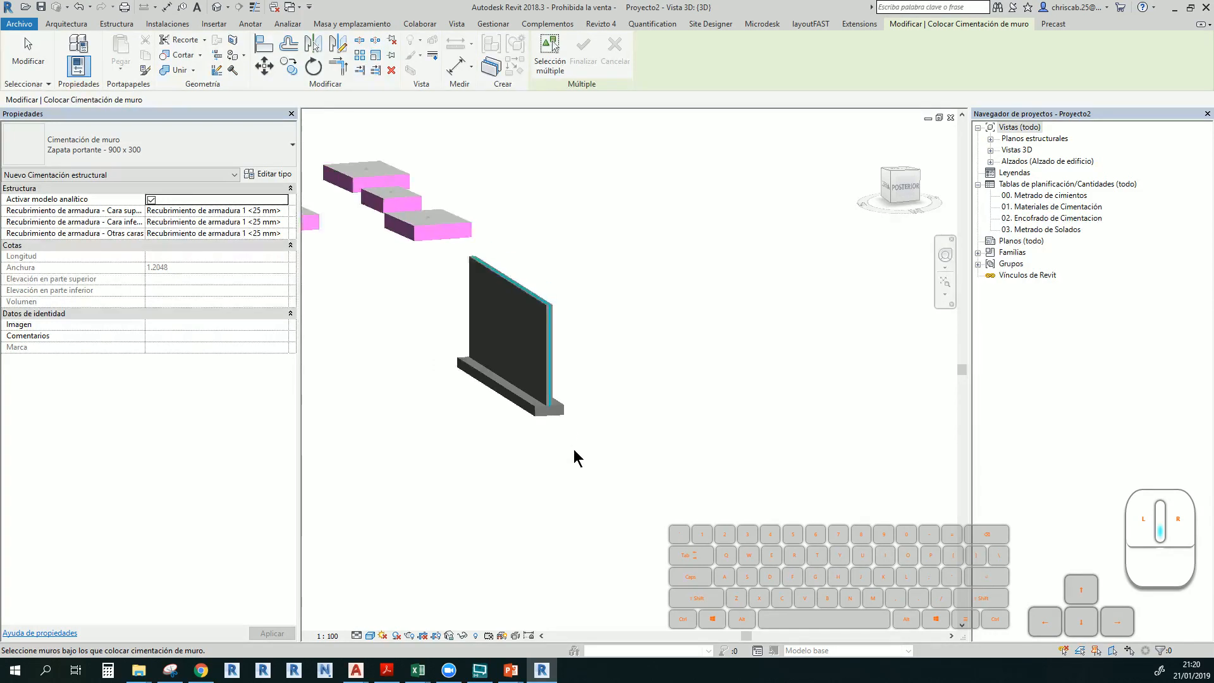
shift+middle_drag(567, 394, 530, 461)
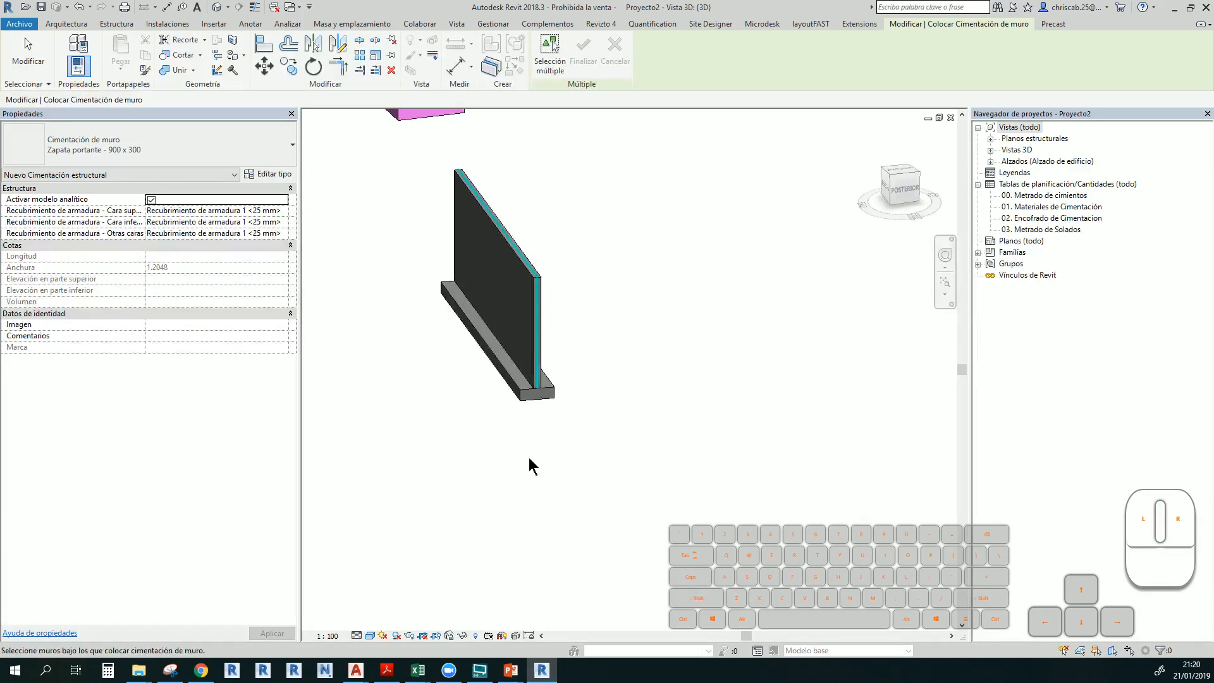
key(a)
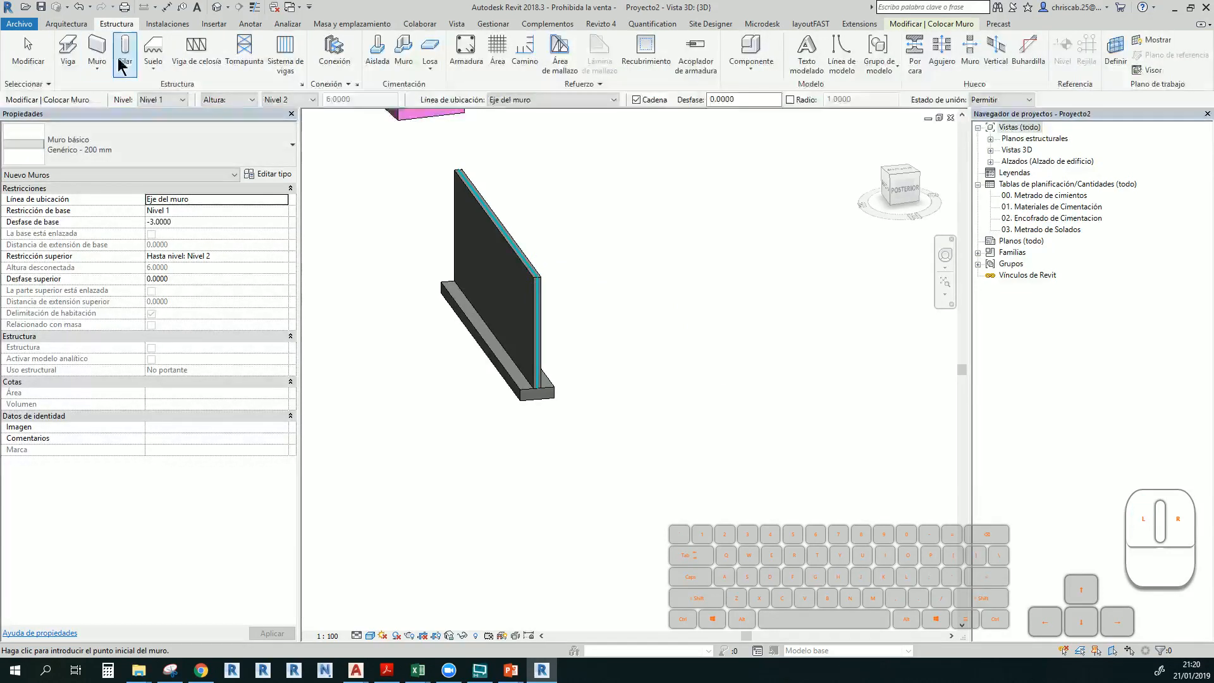
click(99, 53)
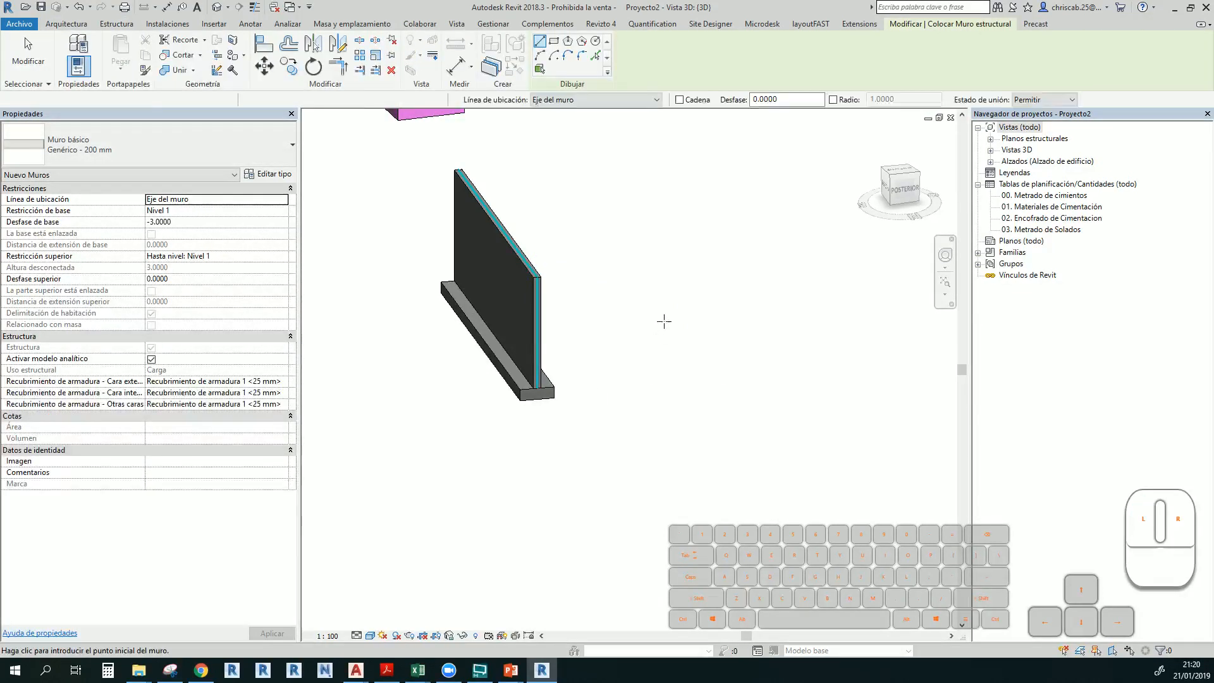
click(541, 56)
click(594, 254)
click(651, 443)
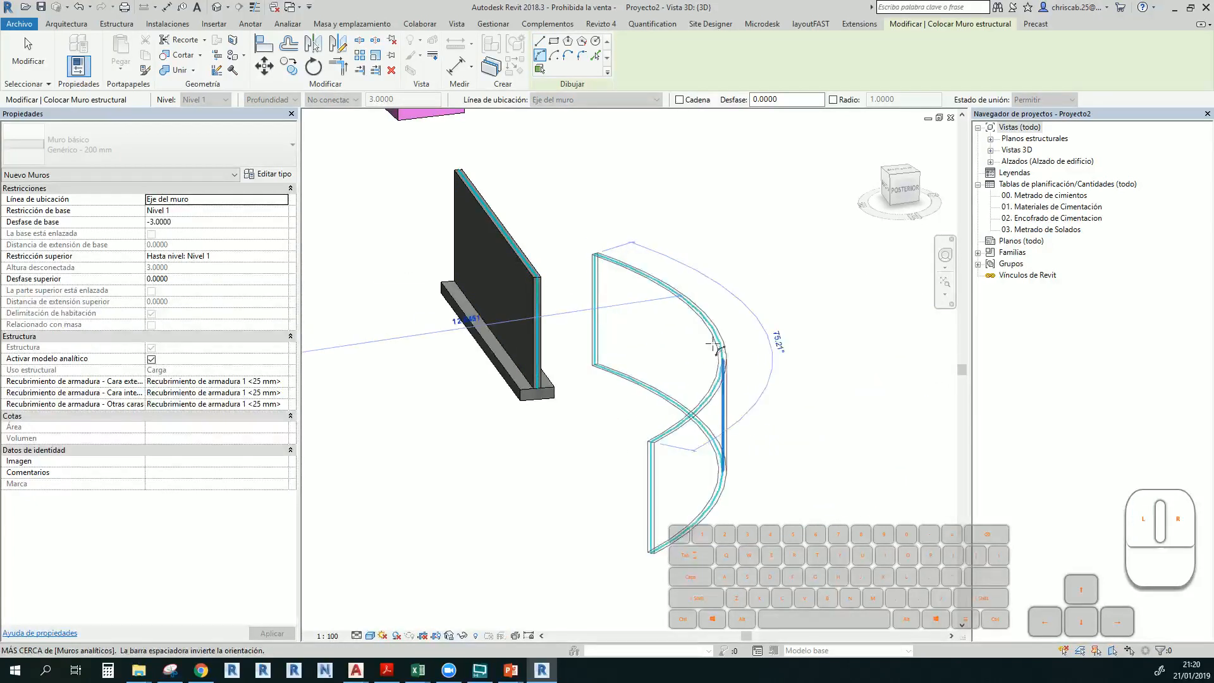
click(721, 354)
key(Escape)
key(Escape)
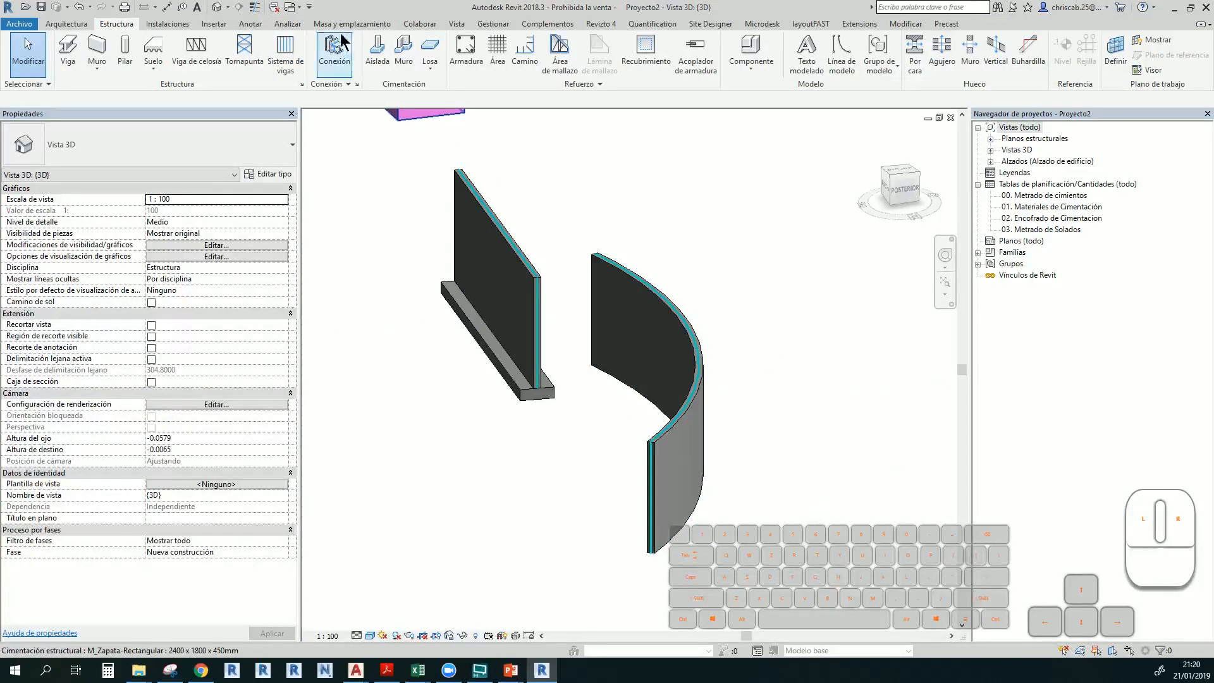
Place a Zapata de retención - 600 x 300 x 300 wall foundation under the curved wall
click(402, 53)
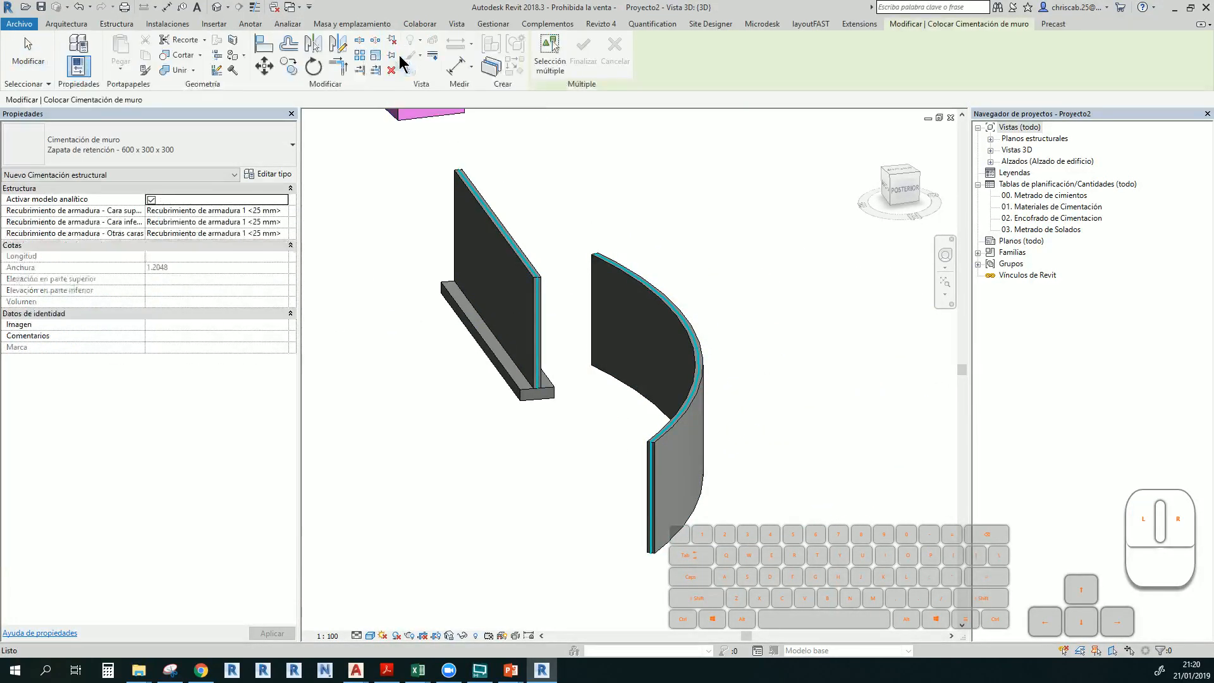
click(621, 289)
shift+middle_drag(621, 289, 692, 472)
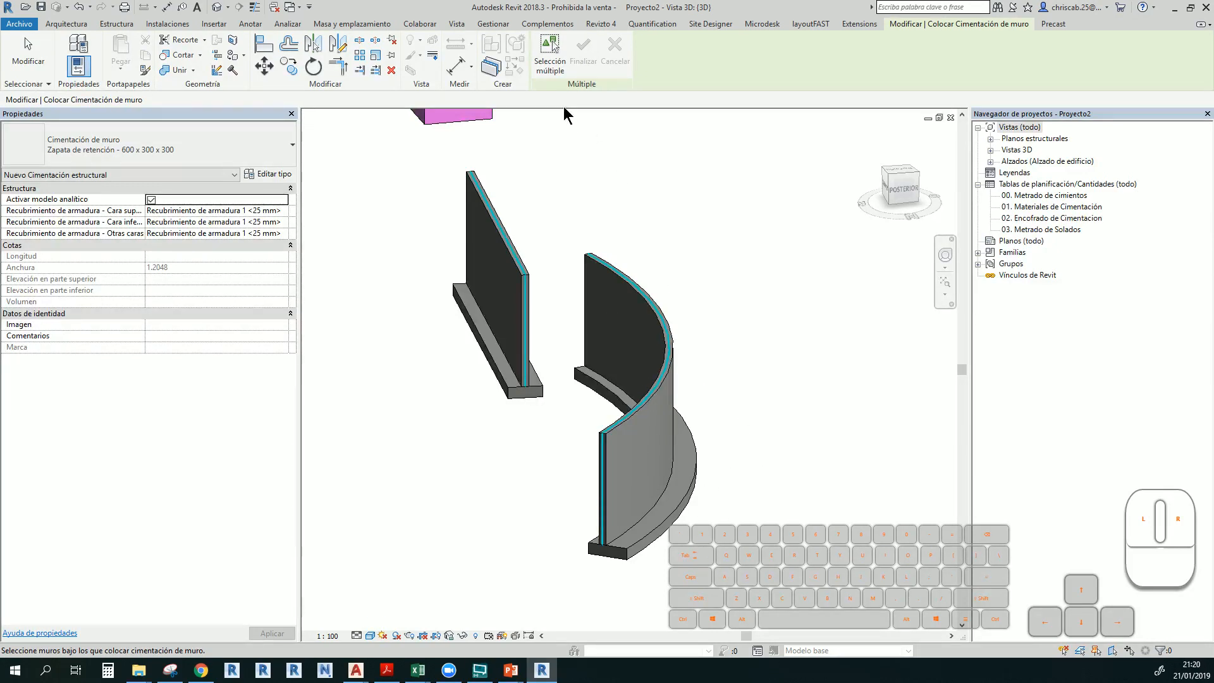
middle_drag(609, 414, 527, 341)
mouse_move(613, 414)
shift+middle_down()
mouse_move(607, 406)
mouse_move(629, 482)
mouse_move(671, 344)
mouse_move(607, 407)
mouse_move(618, 452)
mouse_move(567, 478)
mouse_move(597, 482)
shift+middle_up()
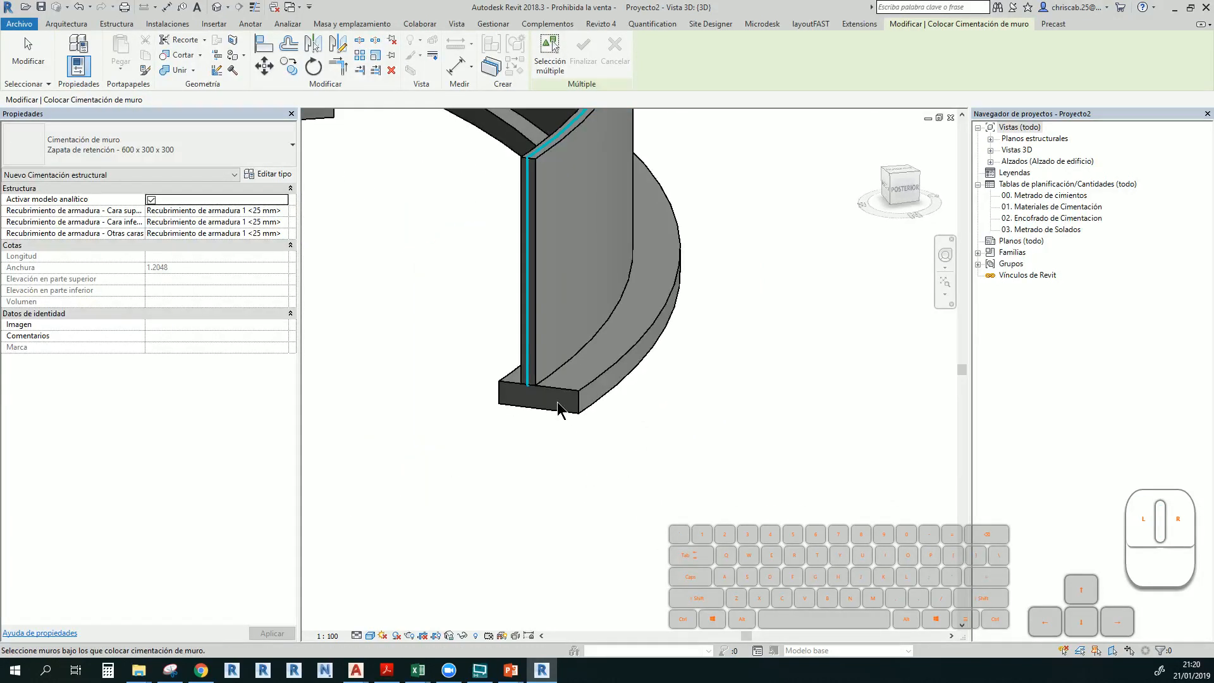
key(Escape)
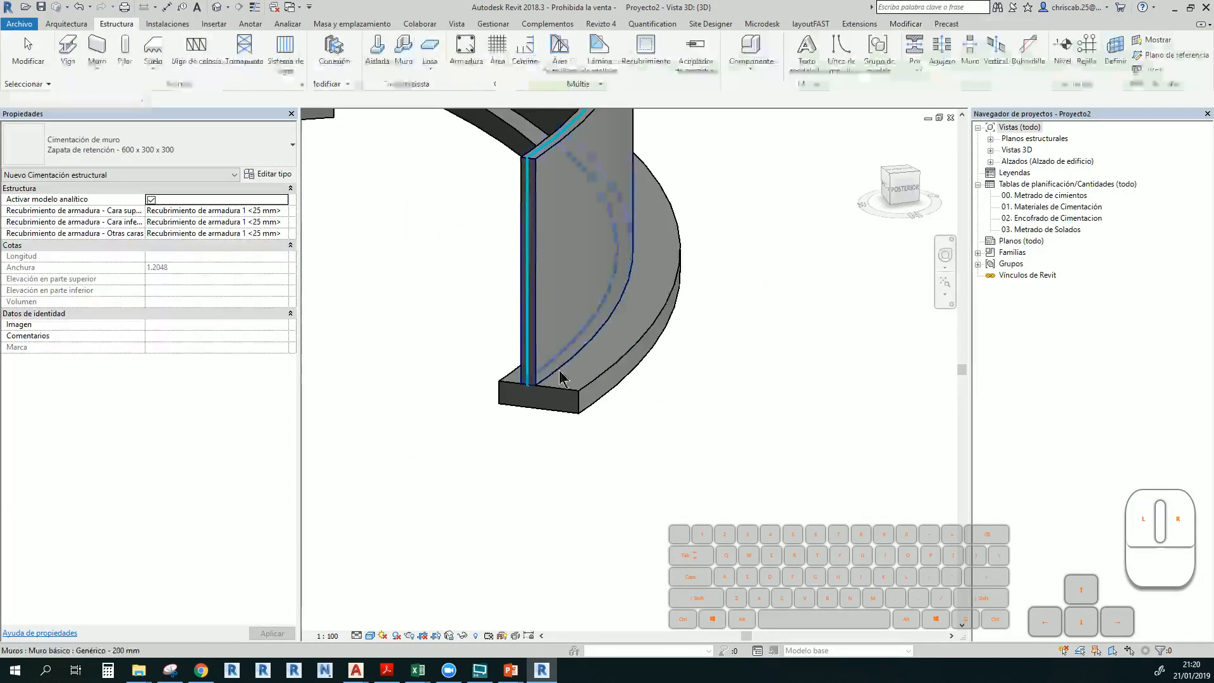
Examine the type dimensions of the curved wall's retaining foundation
click(574, 408)
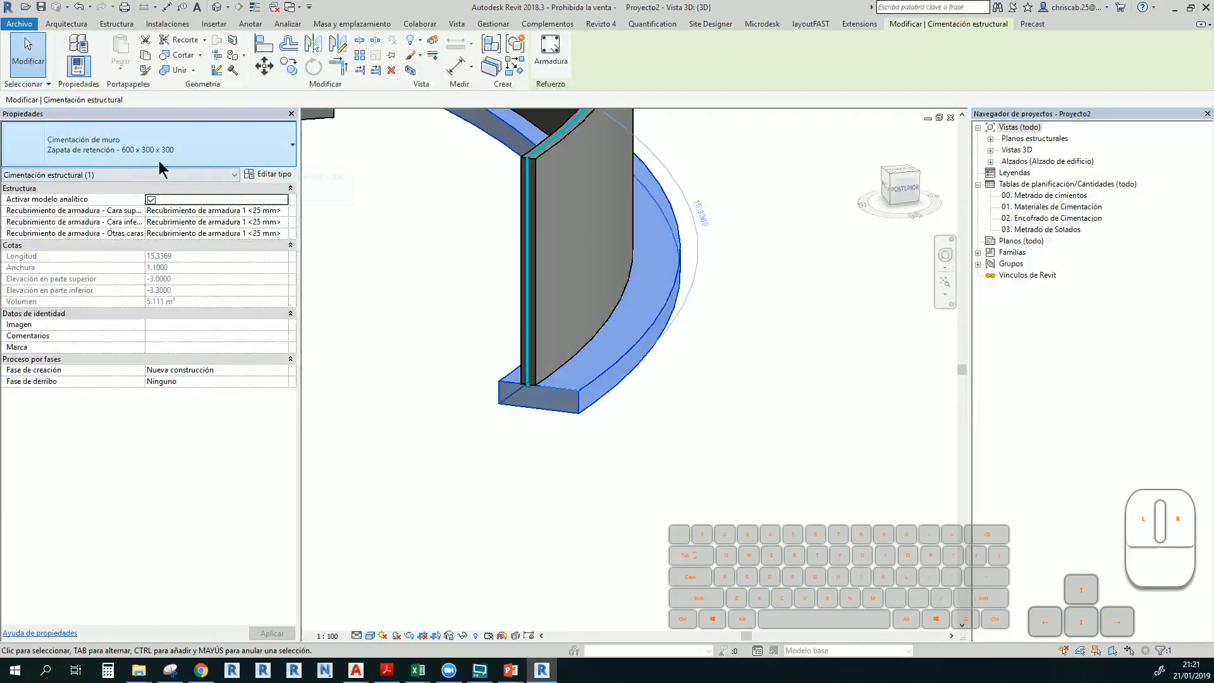
click(267, 174)
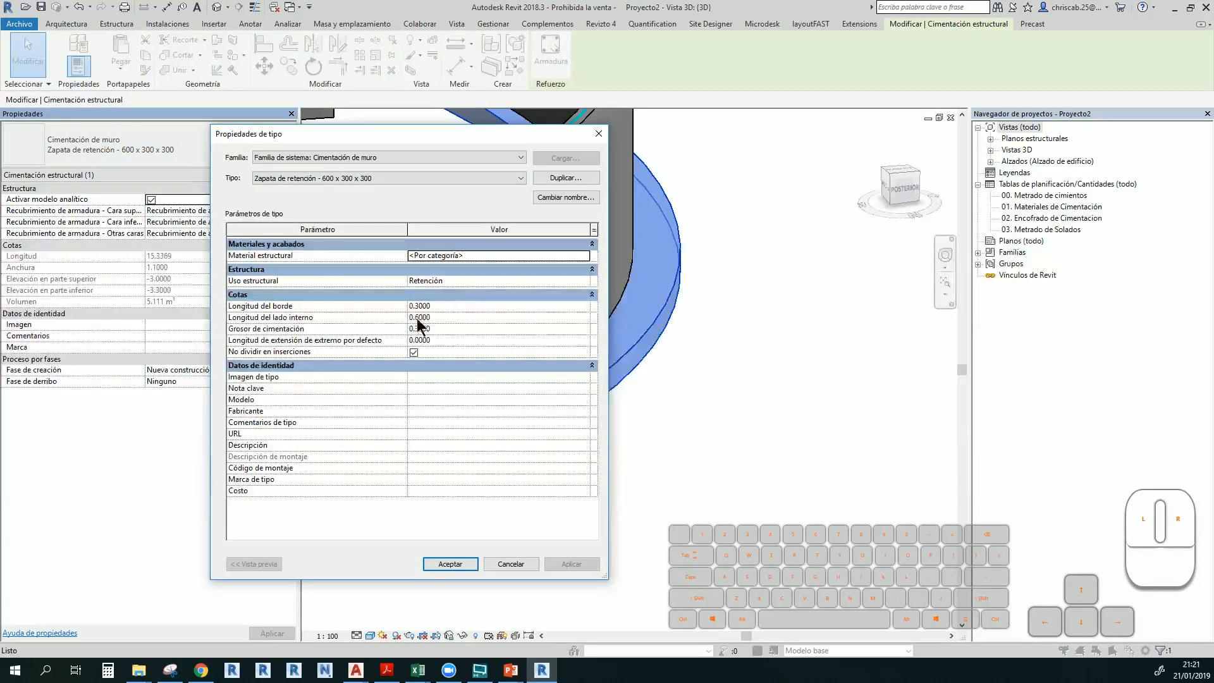
key(Escape)
key(Escape)
scroll(443, 335, up, 5)
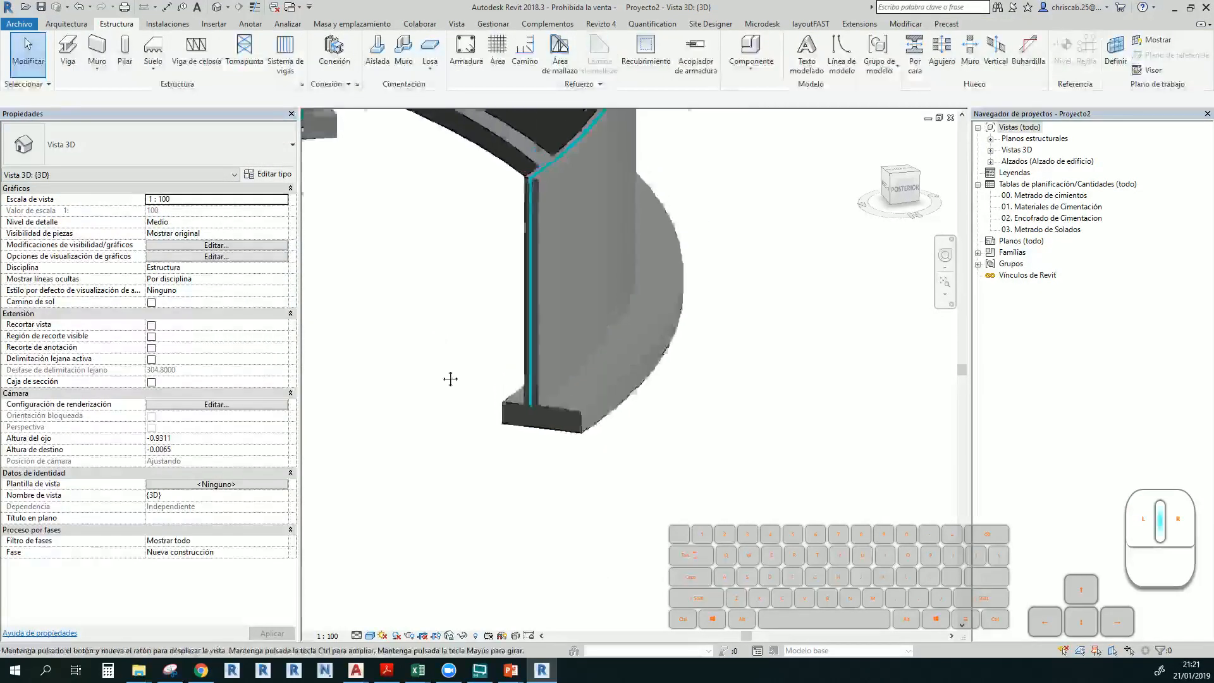
Examine the type dimensions of the straight wall's bearing foundation and compare the end sections of both wall foundations
click(478, 276)
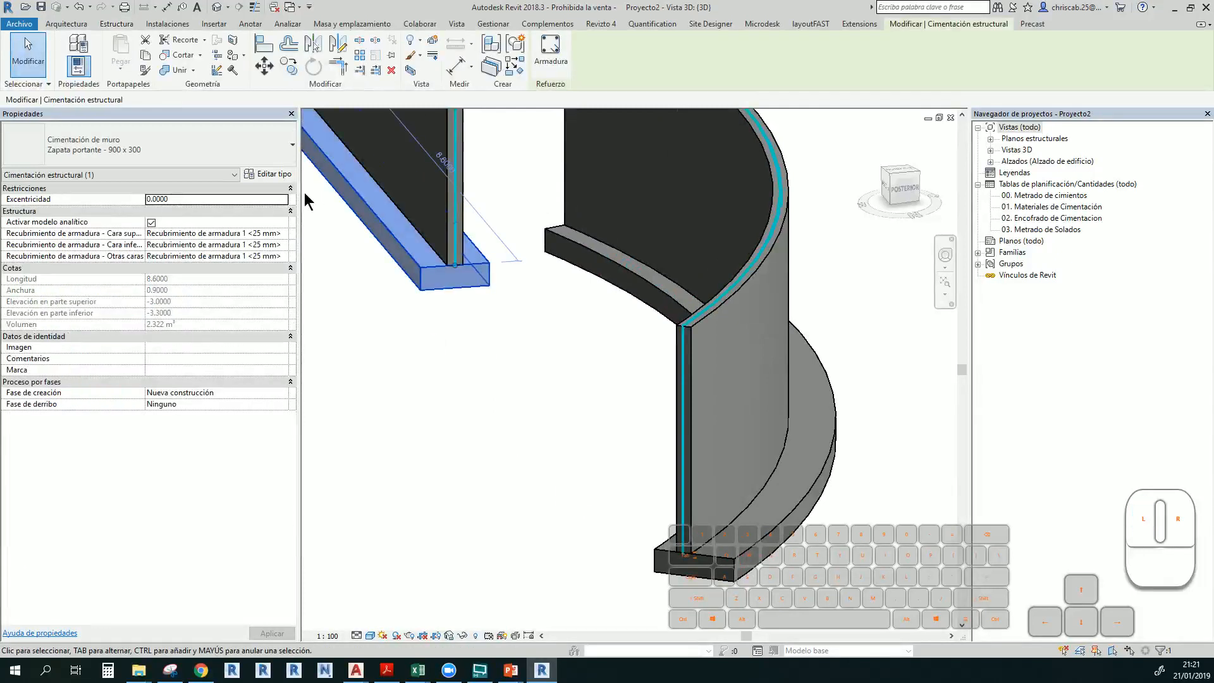
click(267, 178)
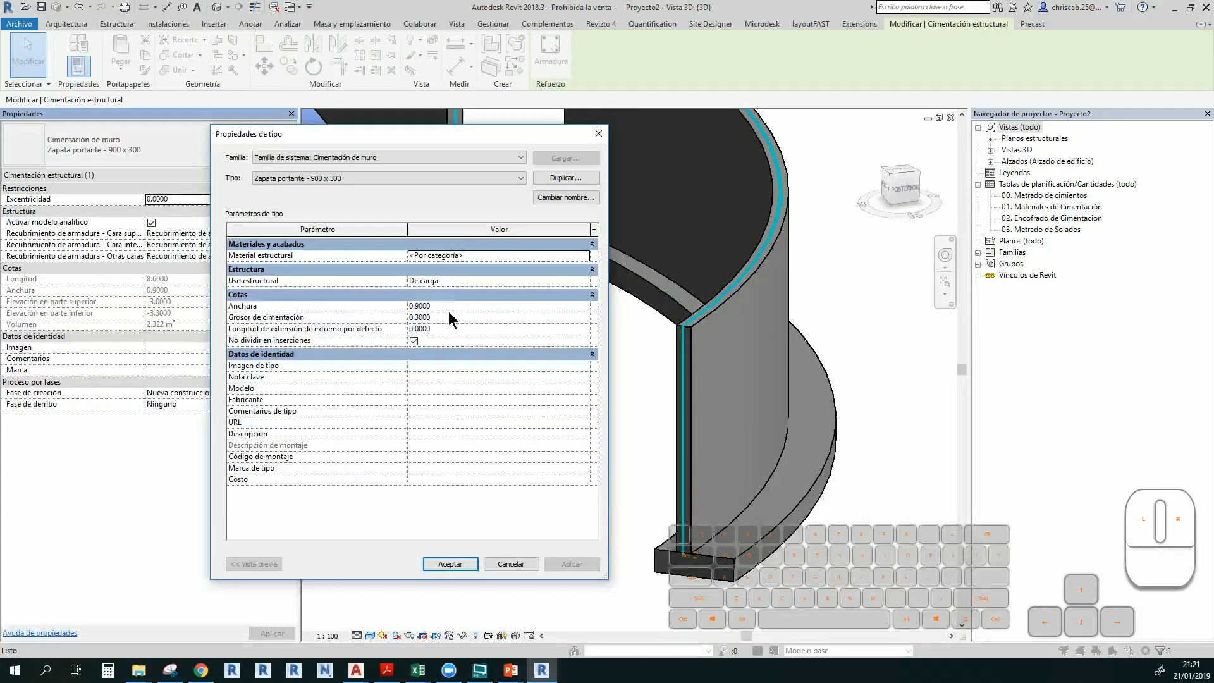
key(Escape)
key(Escape)
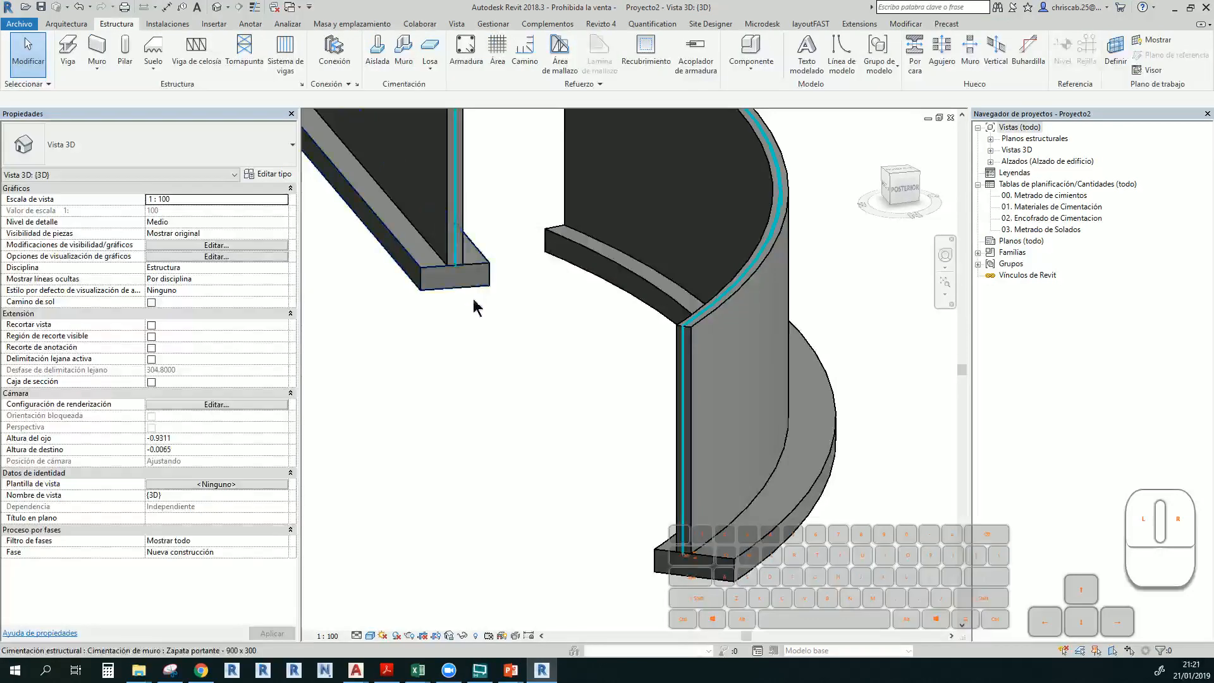
middle_drag(473, 336, 469, 455)
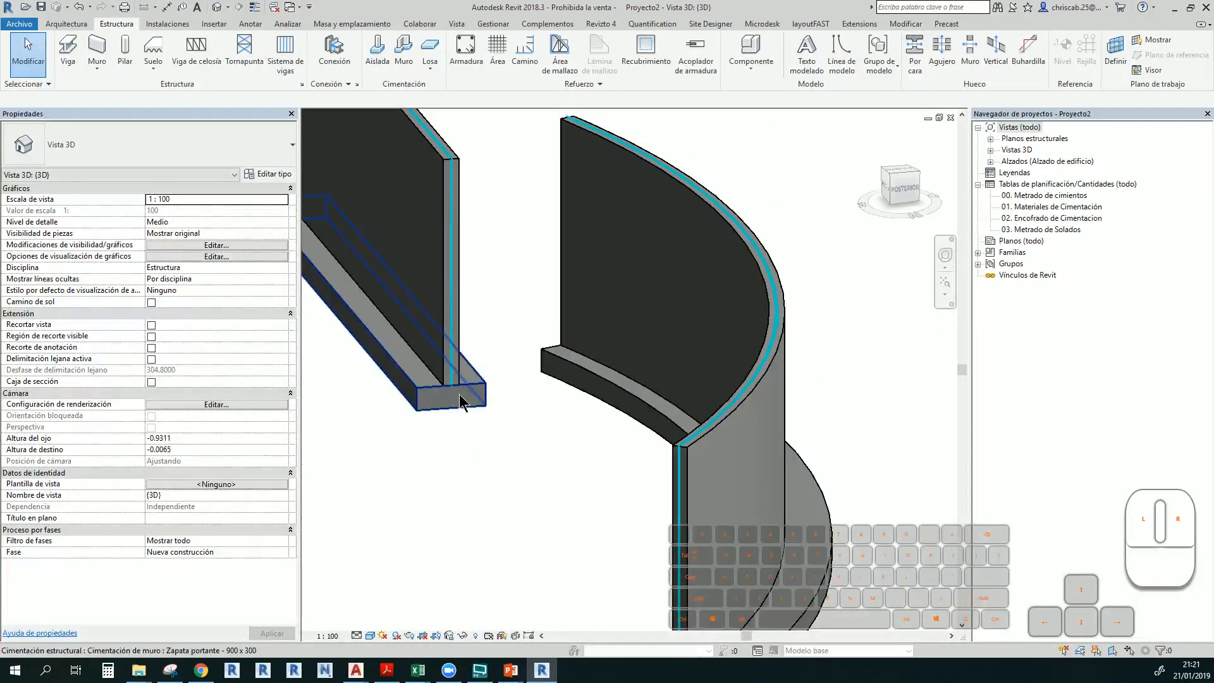
middle_drag(502, 444, 408, 261)
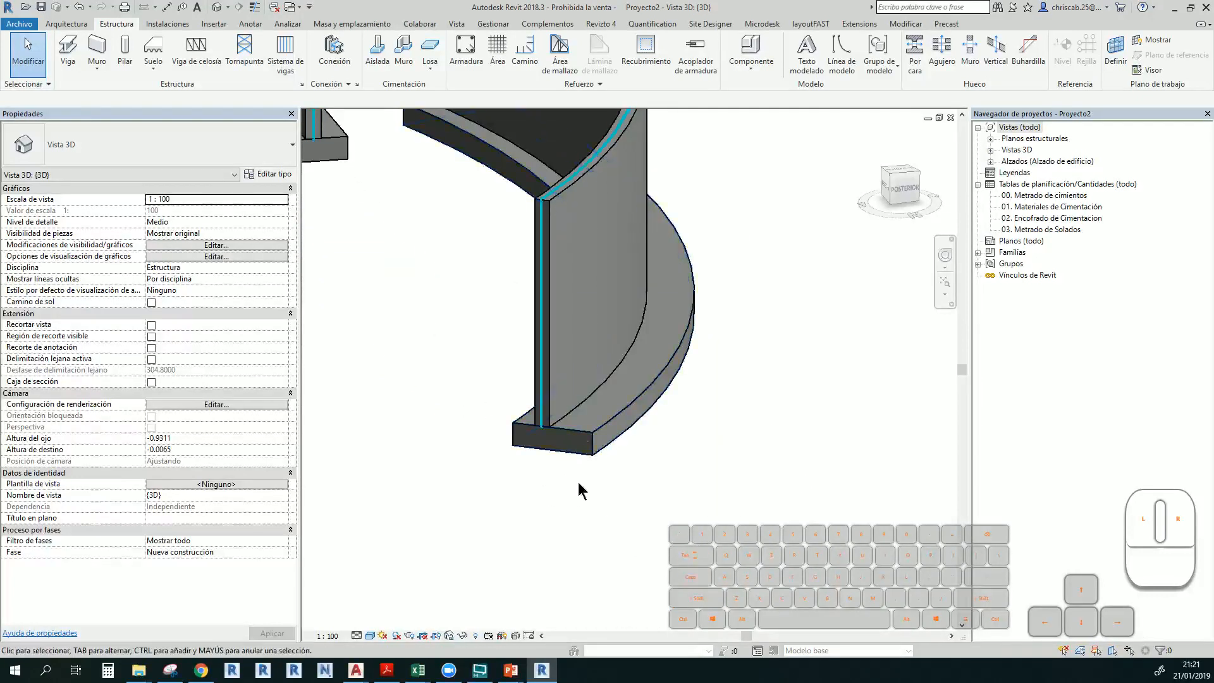
middle_drag(569, 407, 520, 309)
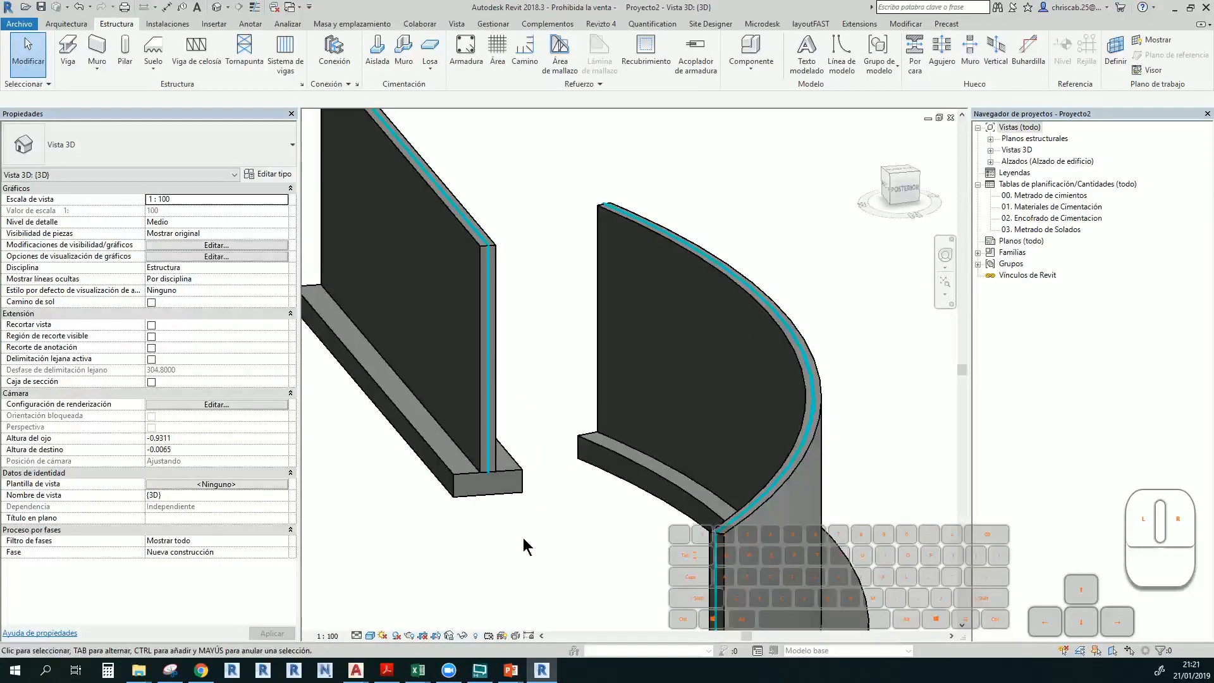
middle_drag(541, 499, 532, 395)
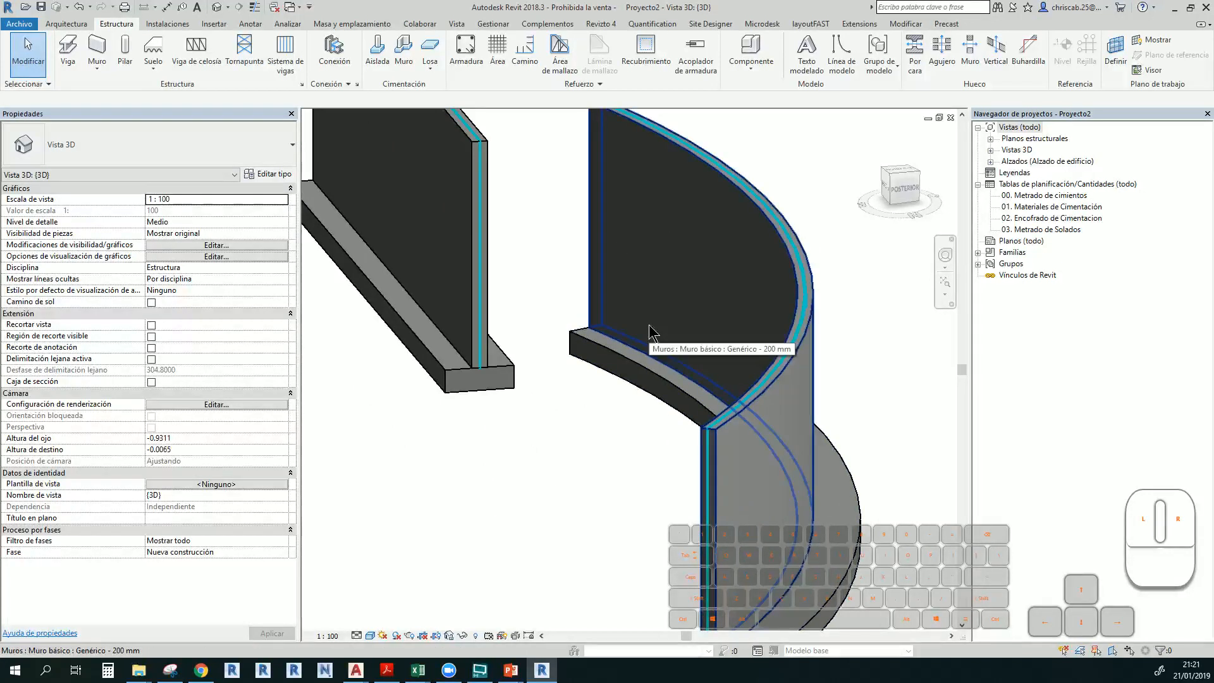
Draw two perpendicular Genérico - 200 mm structural walls from -3 m to Nivel 1 near the existing walls, one about 5.7 m long
scroll(649, 325, down, 6)
middle_drag(591, 355, 628, 382)
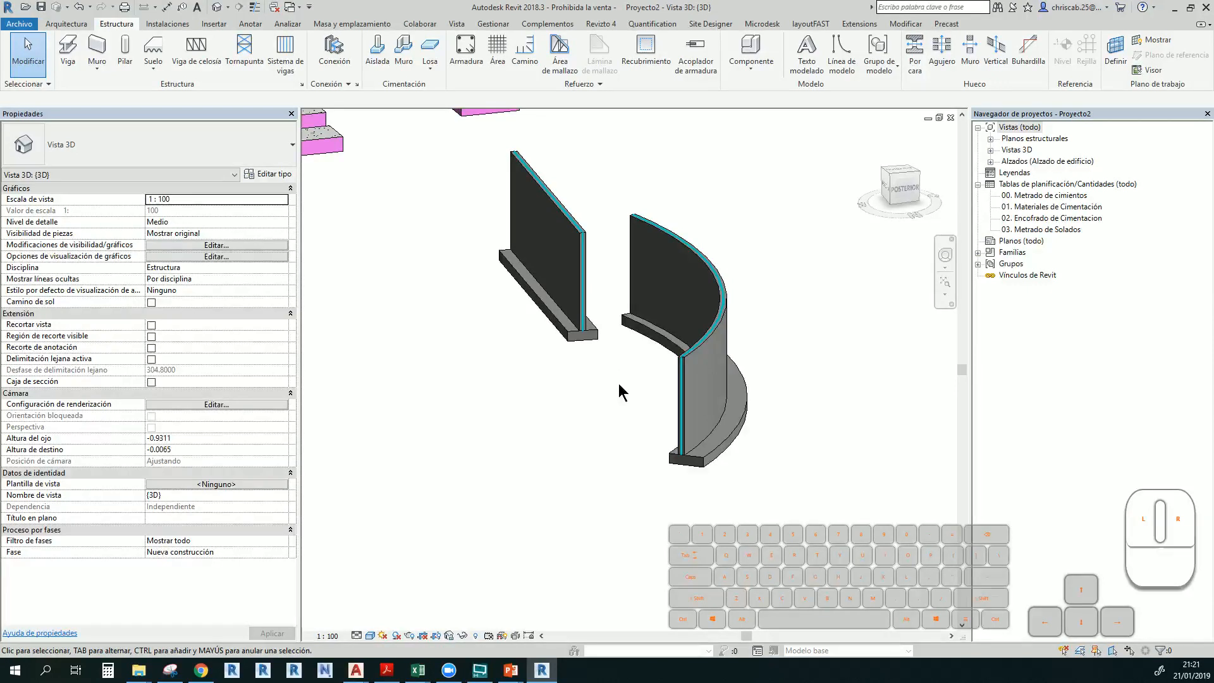
shift+middle_drag(582, 306, 613, 439)
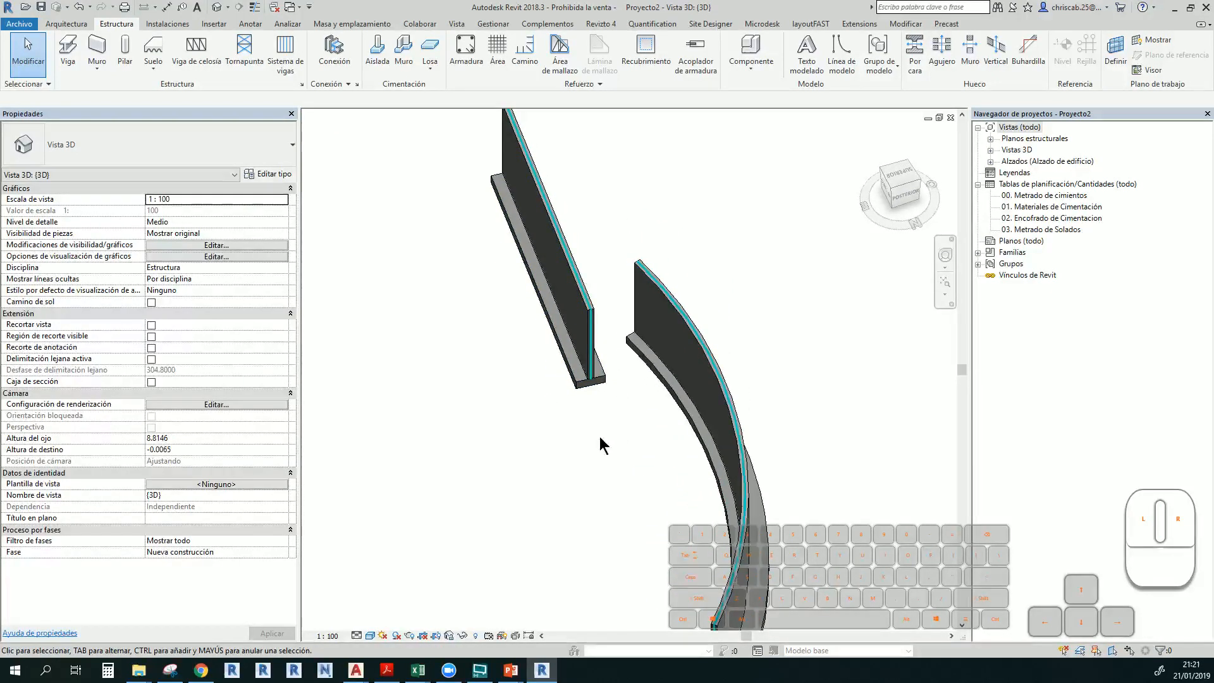
key(w)
key(a)
key(Escape)
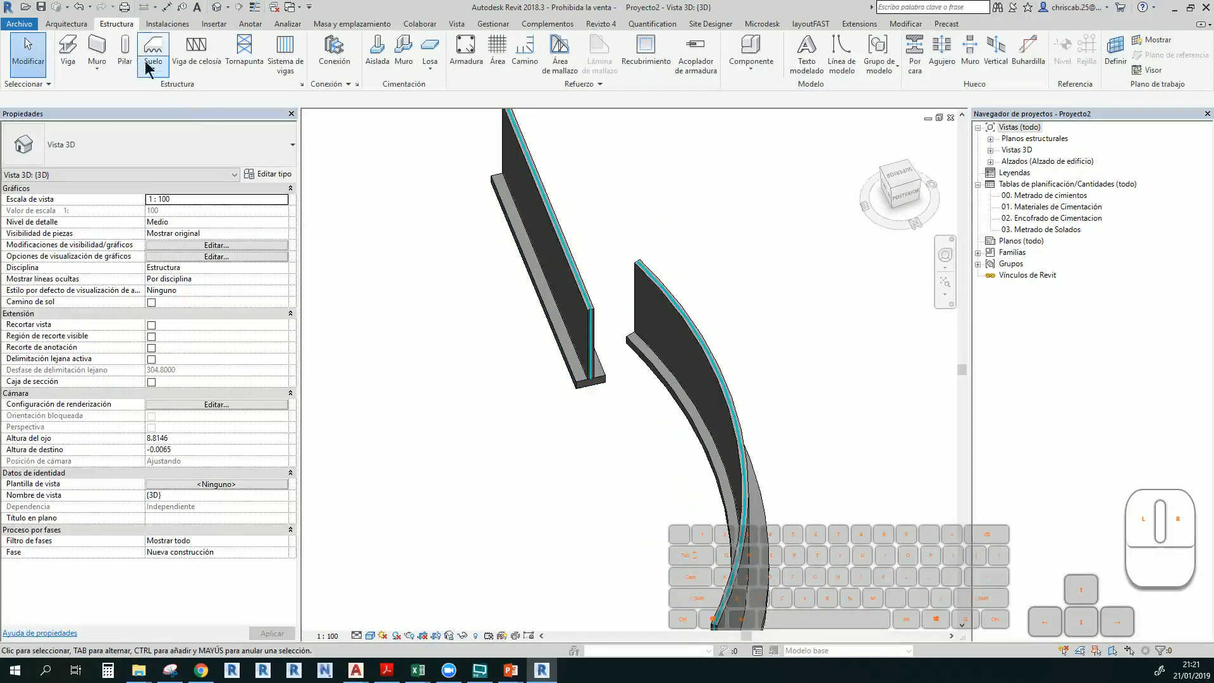
click(103, 54)
click(471, 352)
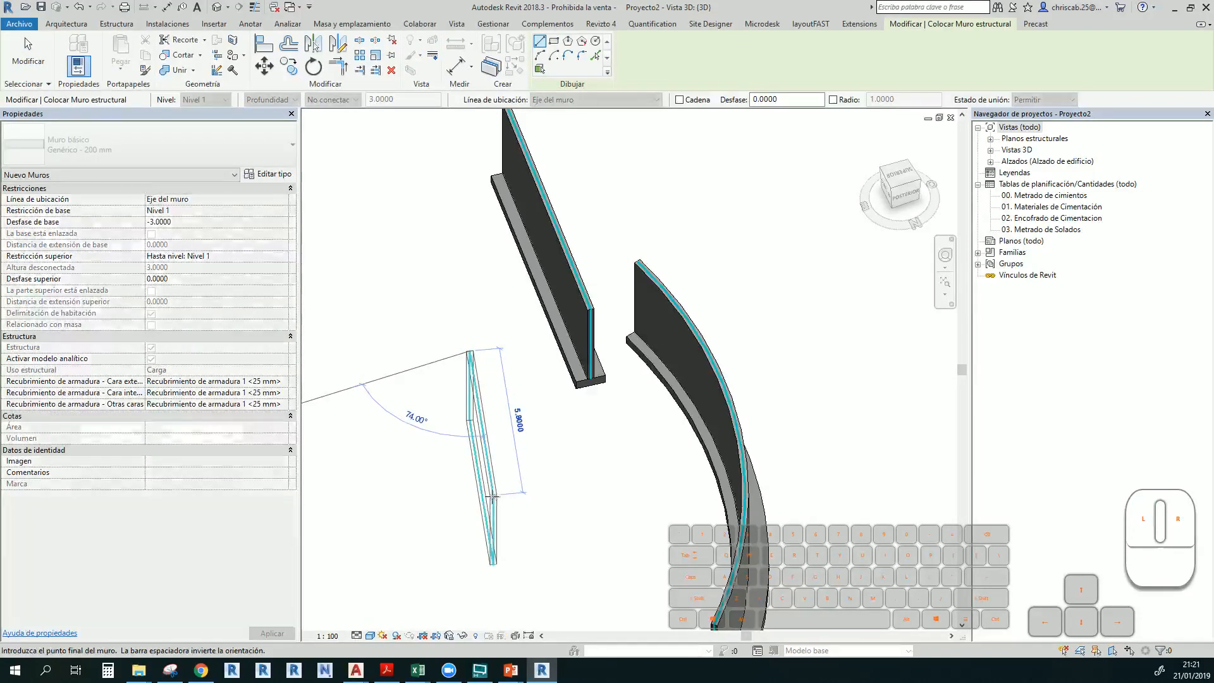
middle_drag(446, 496, 483, 370)
click(362, 385)
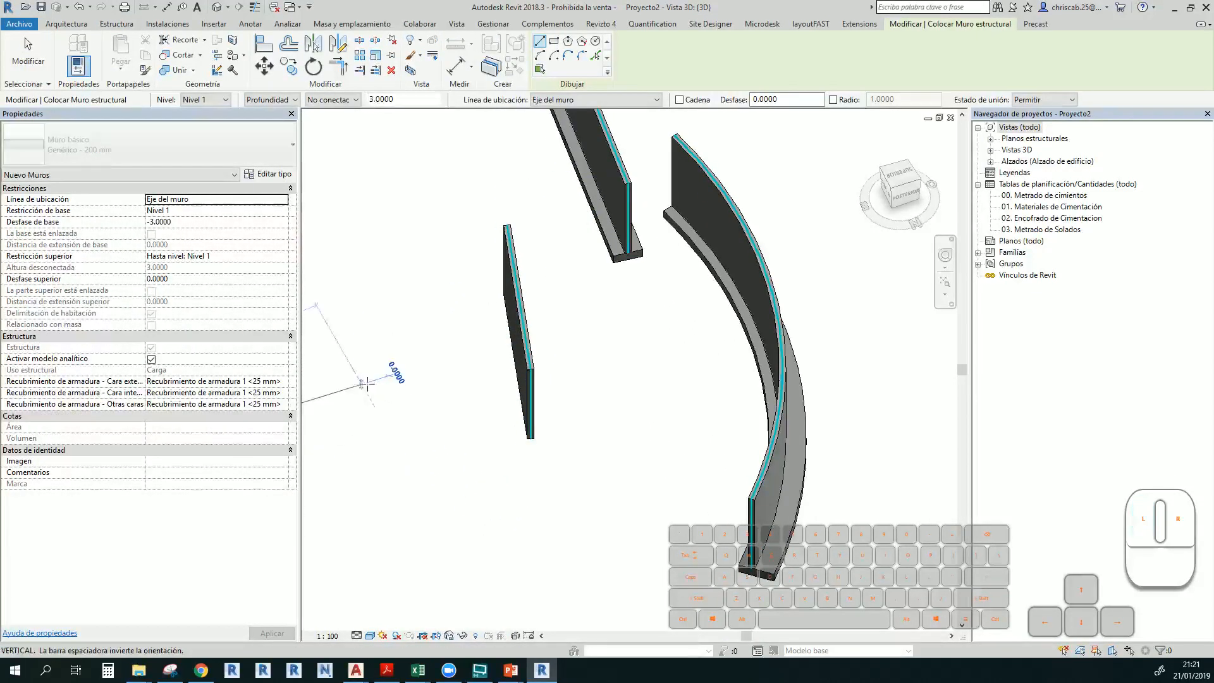
click(528, 369)
middle_drag(537, 451, 585, 412)
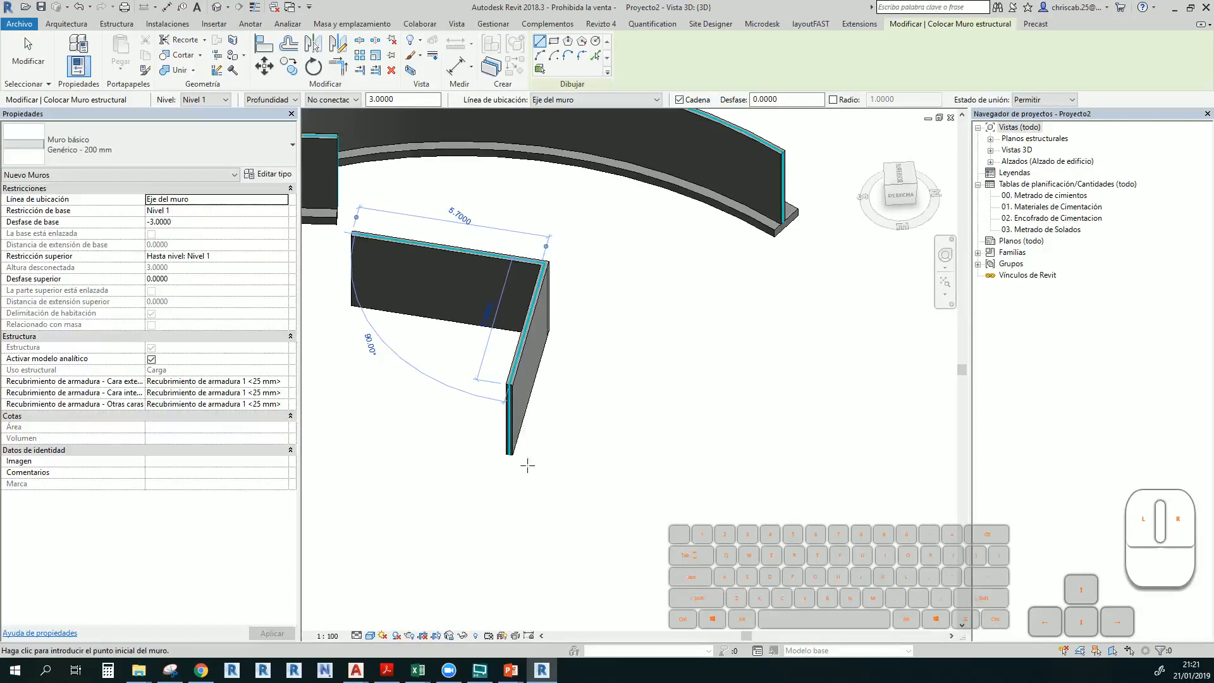
Add two angled structural walls that extend the perpendicular pair from its free end, the connecting one about 2.7 m long
click(511, 455)
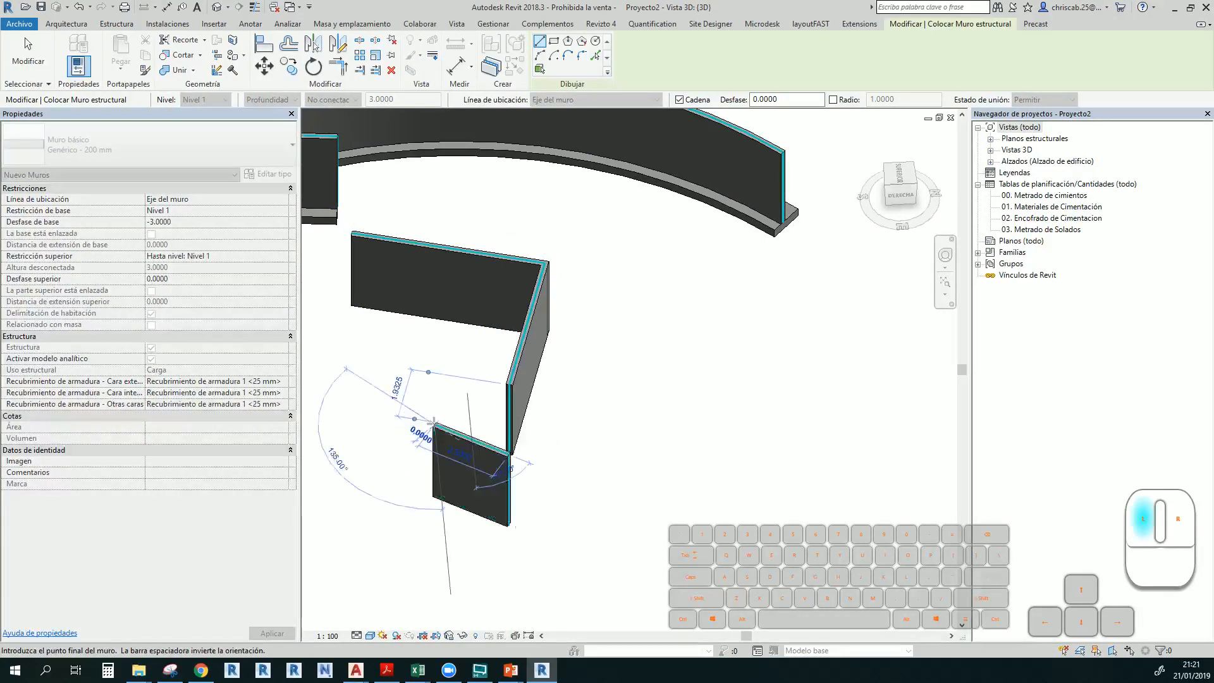
scroll(495, 439, up, 2)
click(436, 426)
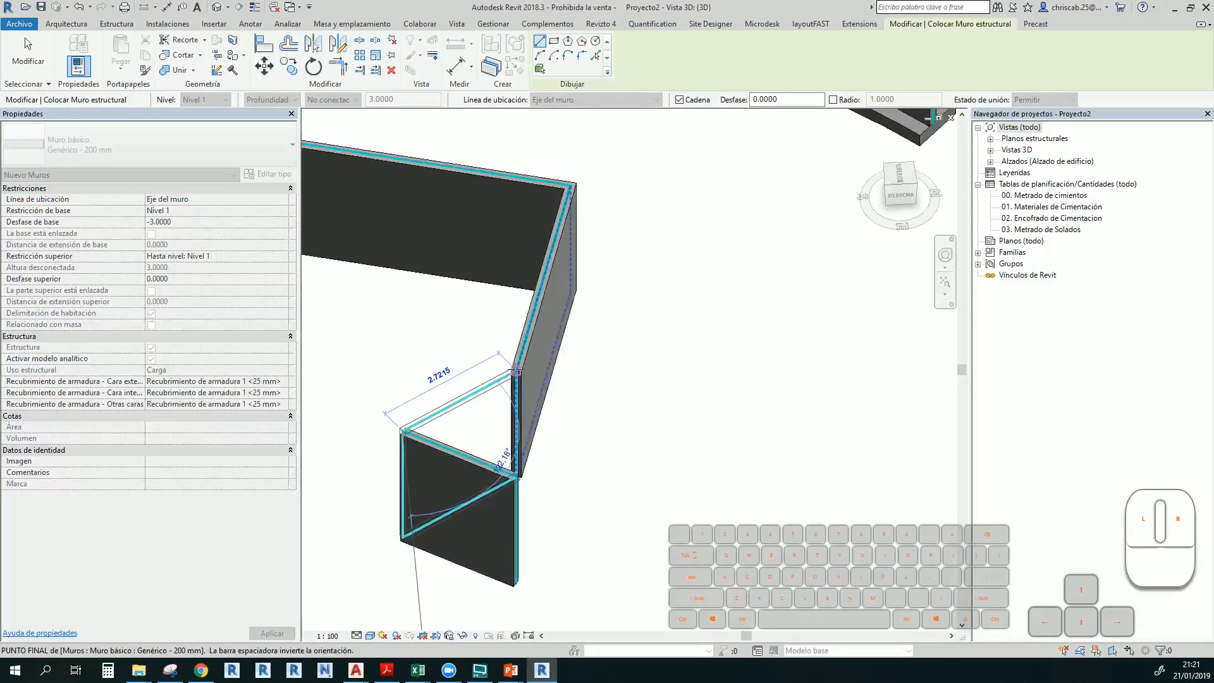
click(526, 358)
scroll(640, 441, down, 3)
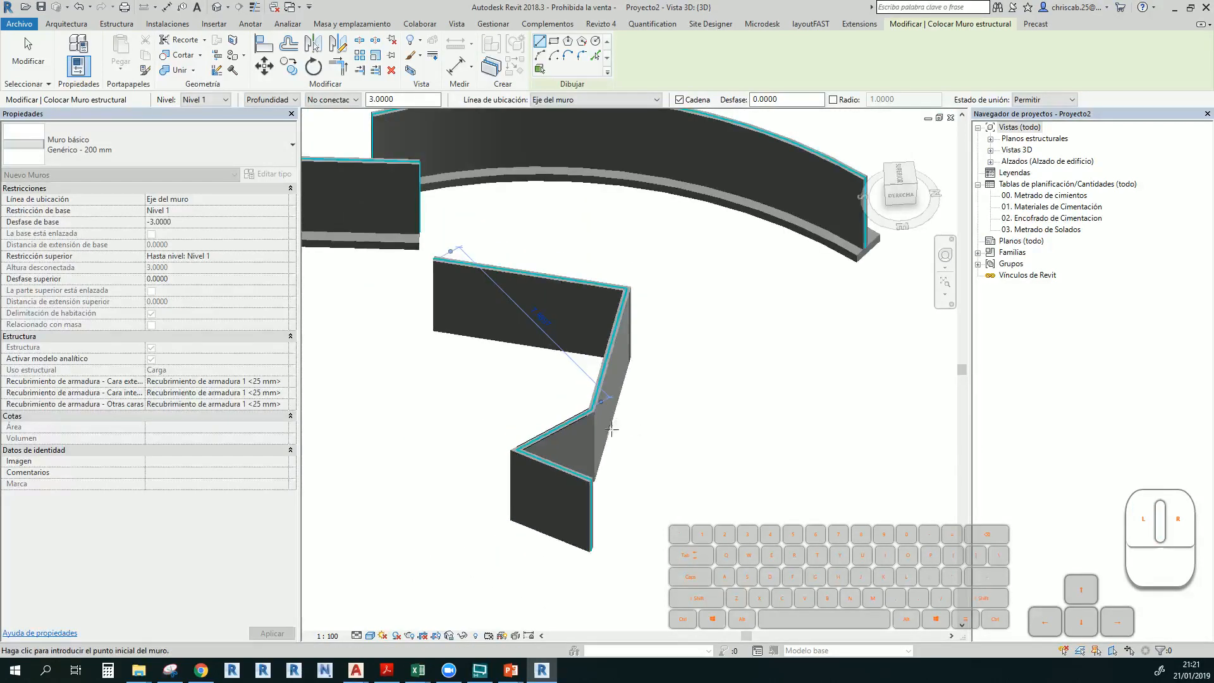
key(Escape)
key(Escape)
Place Zapata de retención - 600 x 300 x 300 wall foundations under all four walls of the zigzag chain
shift+middle_drag(541, 298, 746, 351)
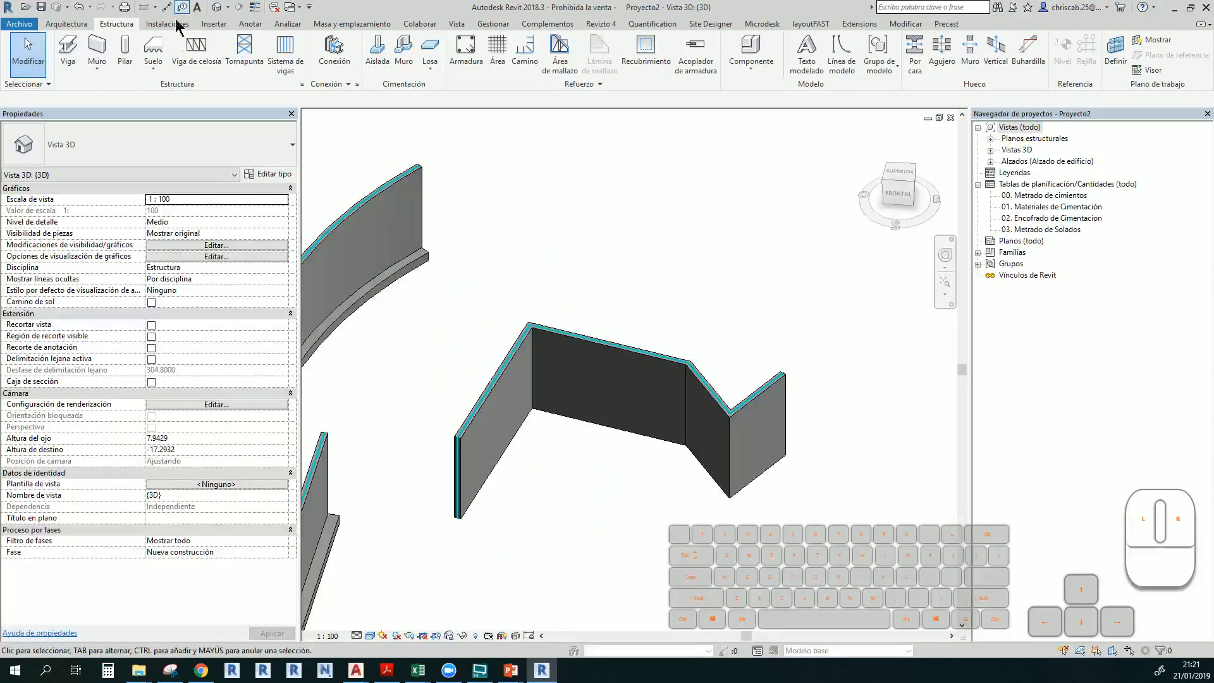
click(402, 49)
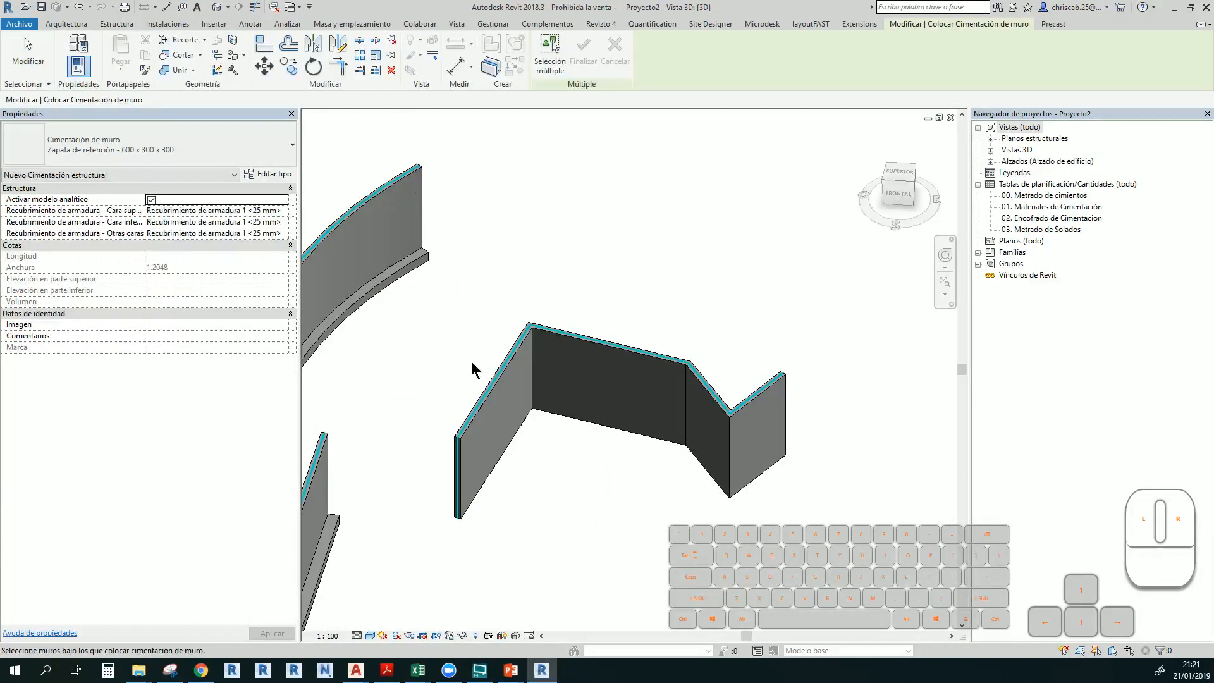
click(503, 395)
click(620, 355)
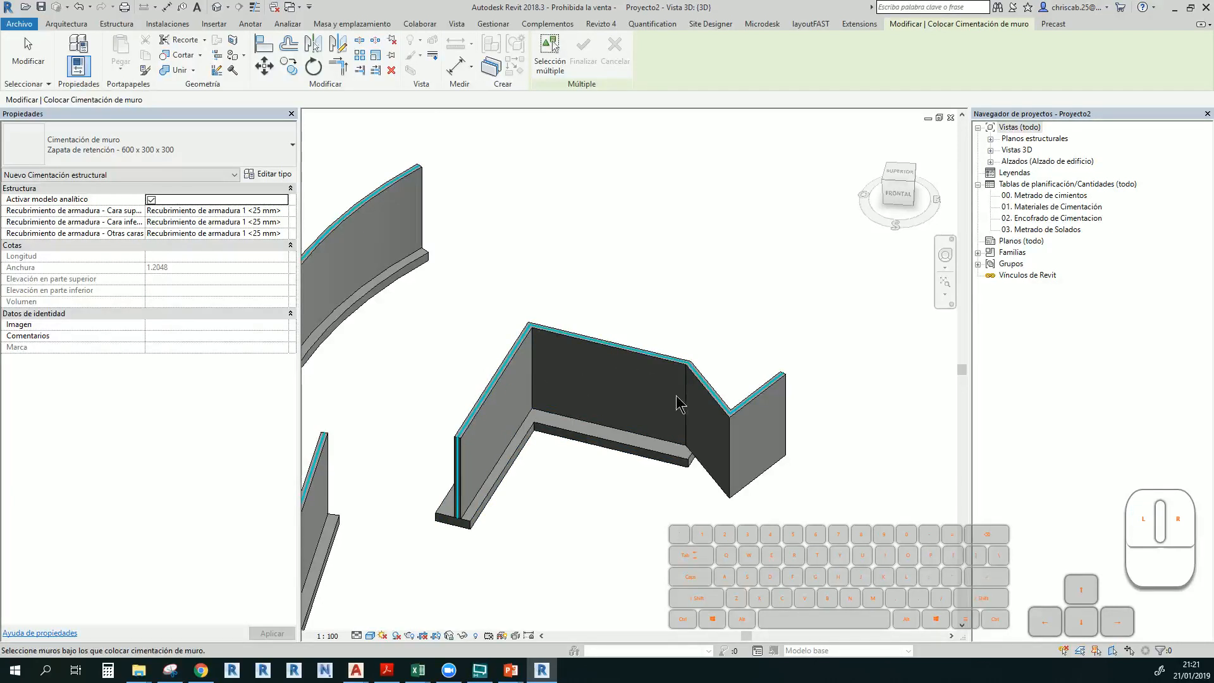
click(713, 411)
click(762, 411)
shift+middle_drag(762, 410, 504, 384)
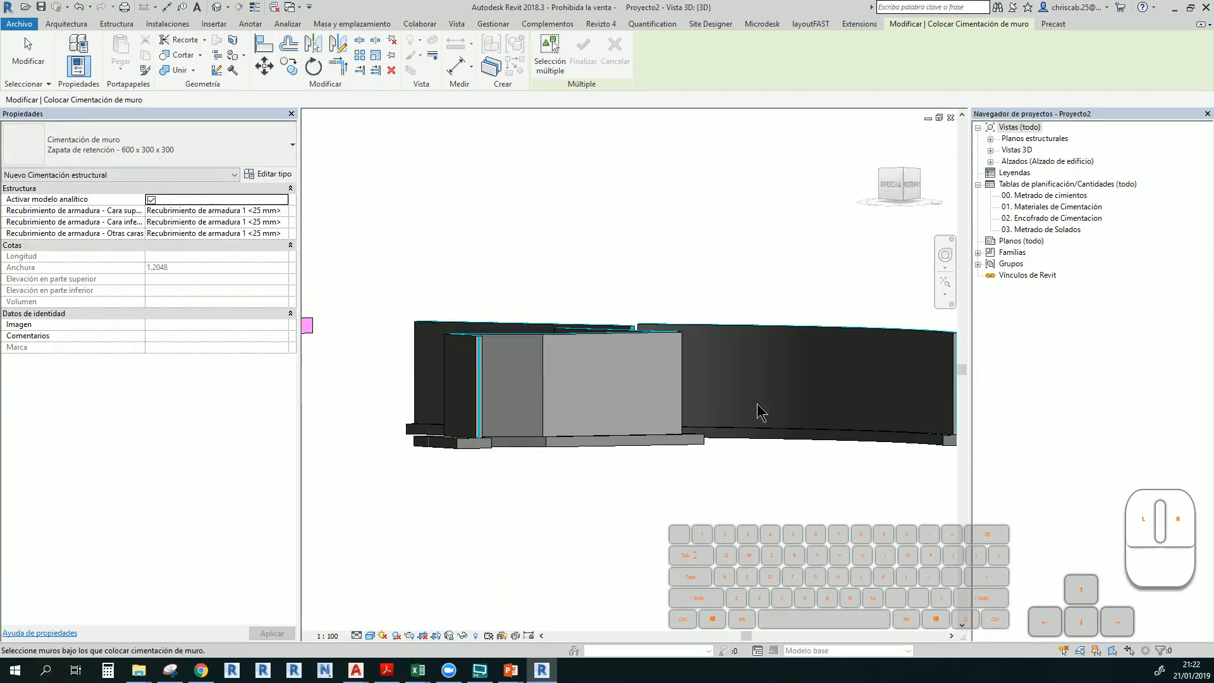
End the wall foundation placement and inspect the properties of one 1800 x 1200 x 450mm isolated rectangular footing
shift+middle_drag(761, 416, 440, 234)
middle_drag(708, 360, 808, 524)
middle_drag(507, 197, 585, 297)
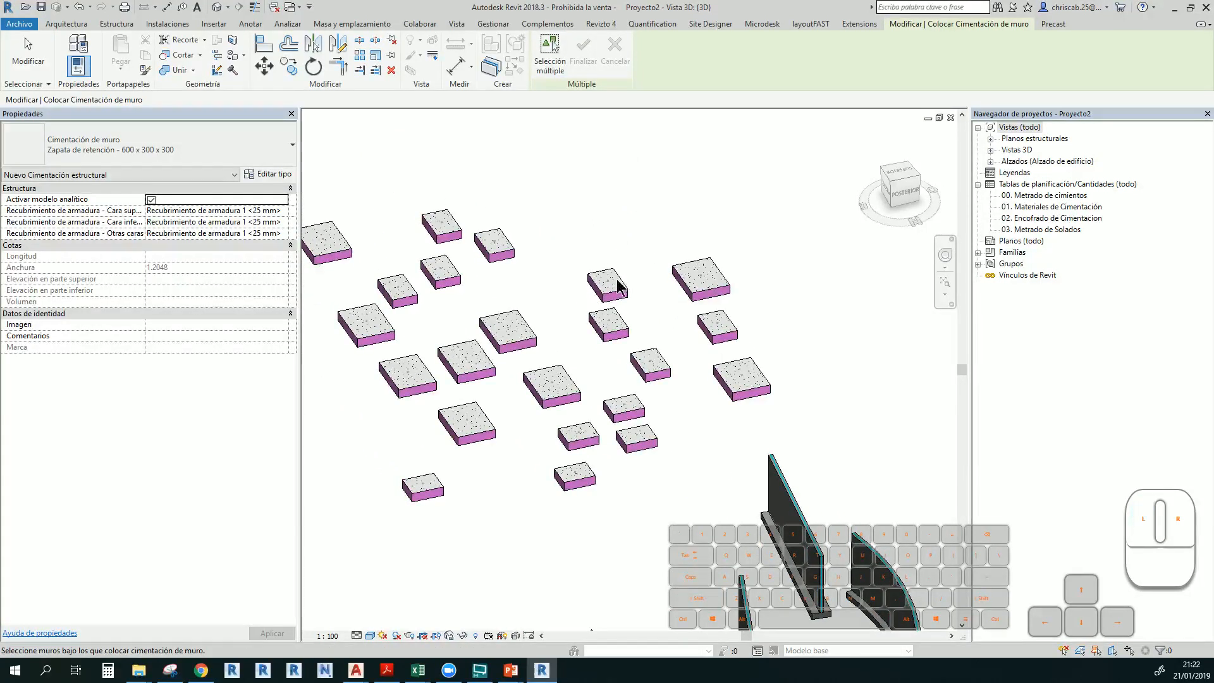
key(Escape)
click(611, 288)
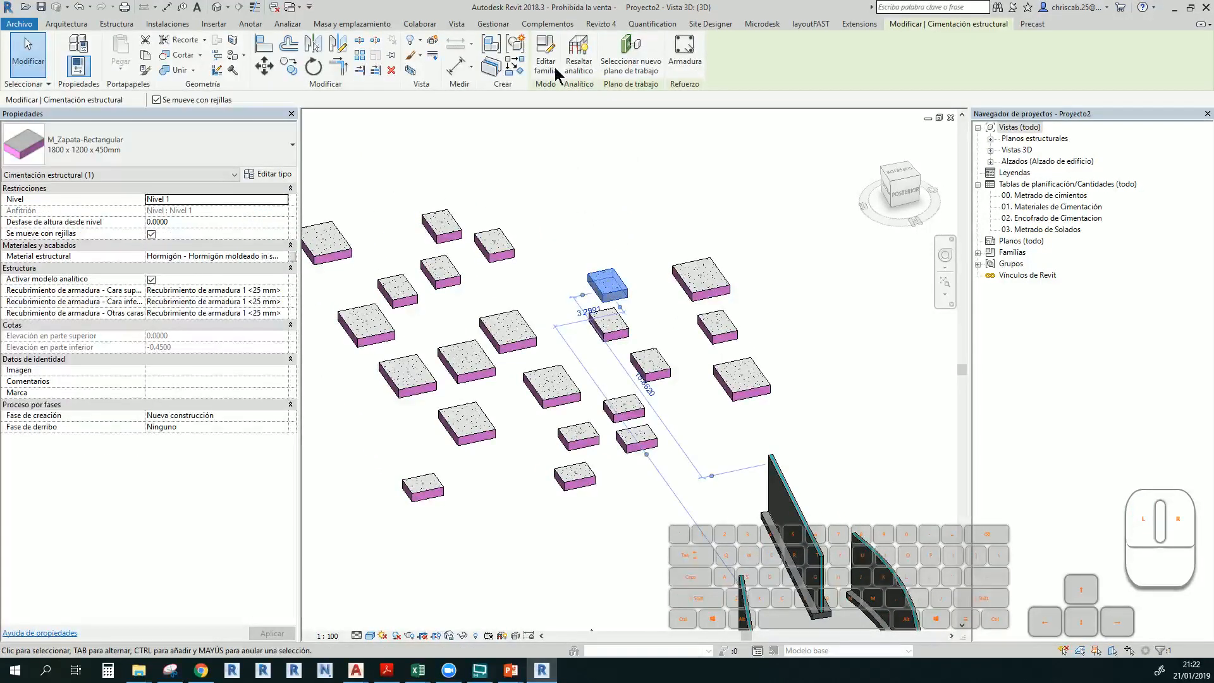
key(Escape)
Start placing an isolated foundation and open the Cimentación estructural folder of the Spain library for loading a family
click(368, 68)
click(545, 62)
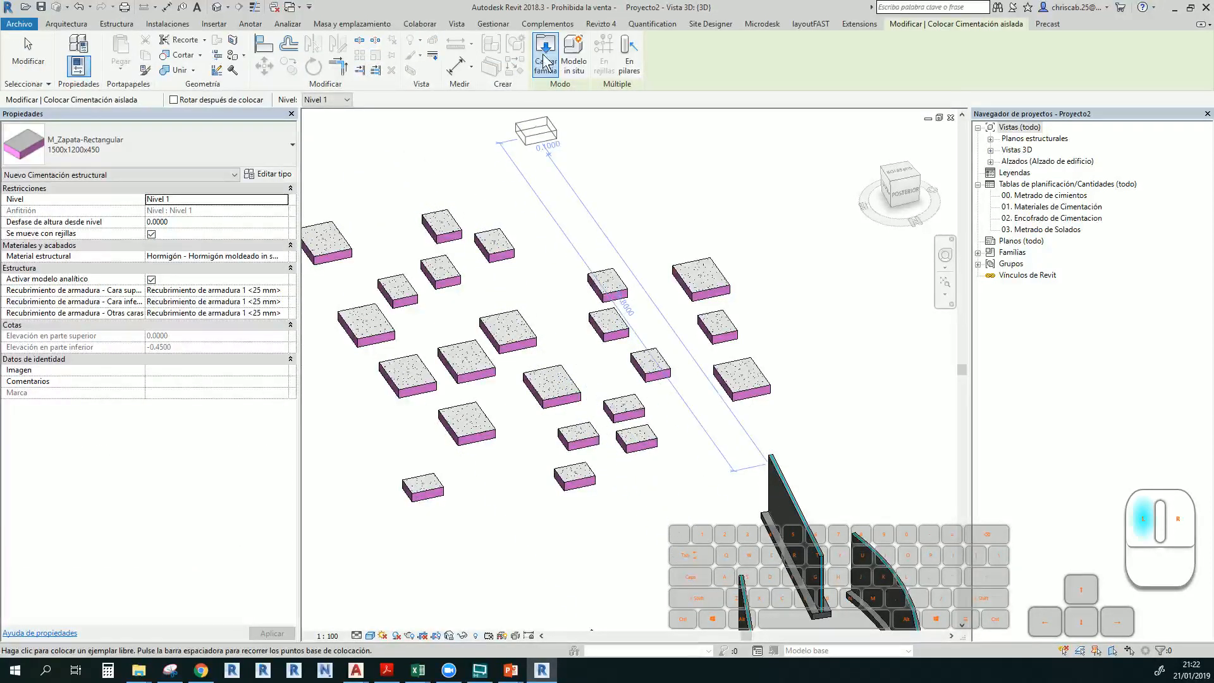
scroll(310, 260, down, 10)
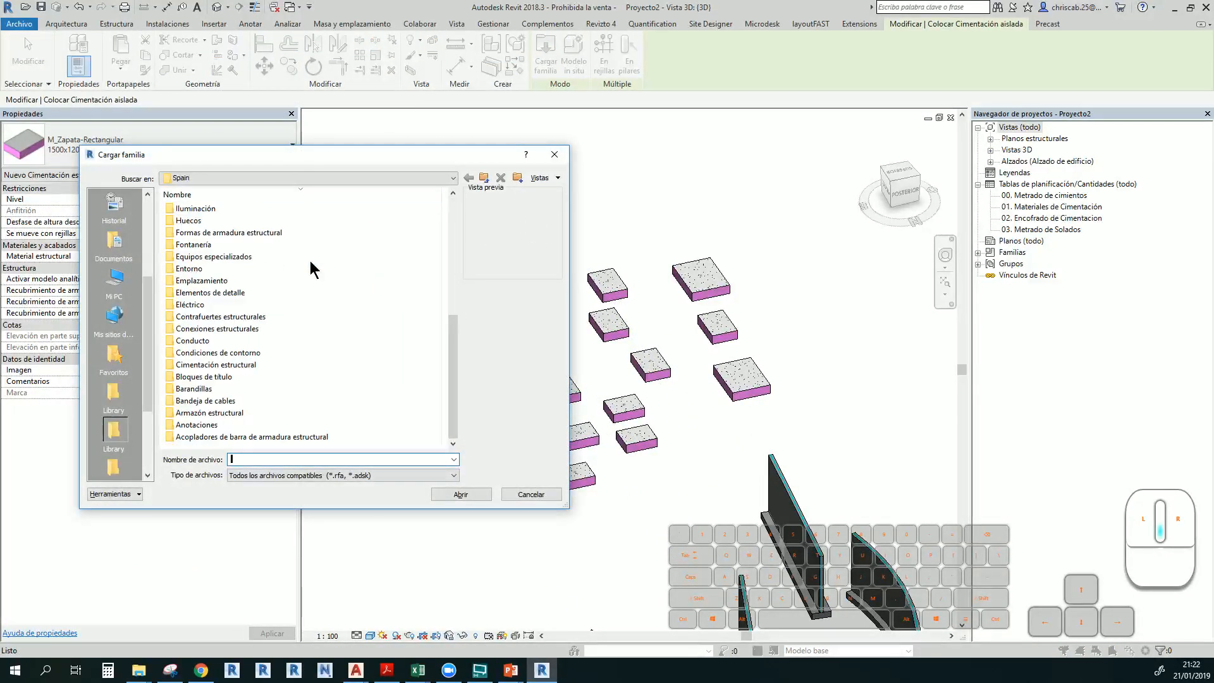
double_click(230, 365)
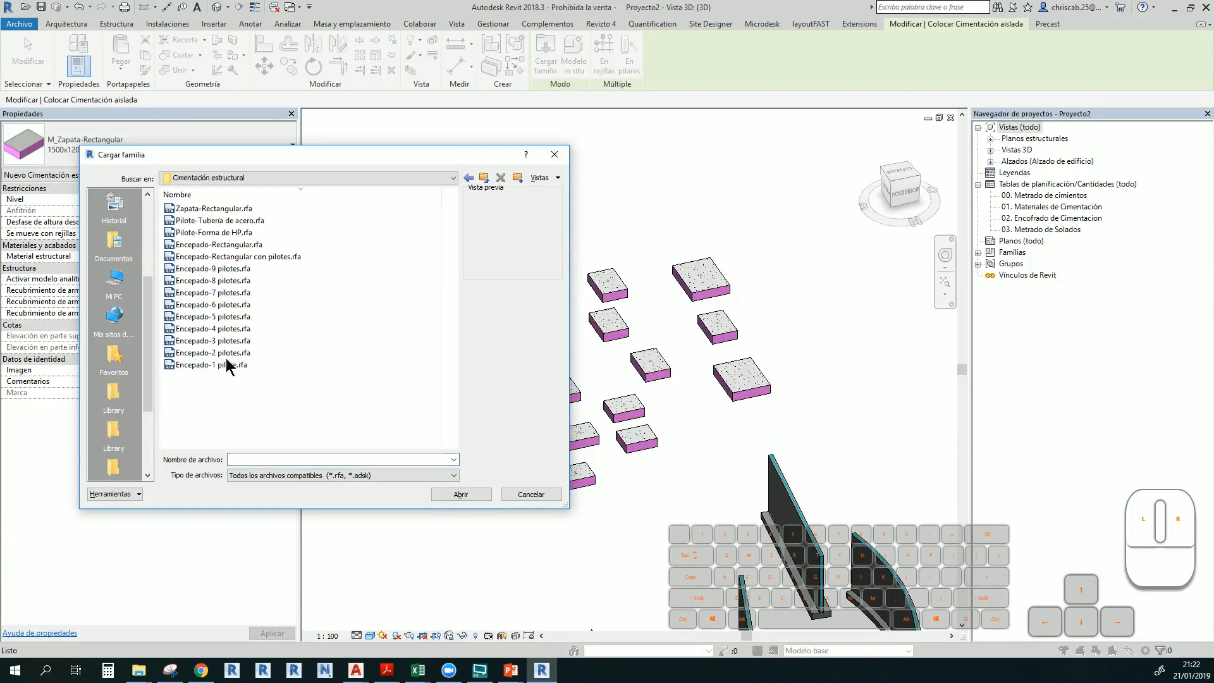
Examine the previews of the loadable foundation families, from Zapata-Rectangular.rfa through the pile caps to Encepado-4 pilotes.rfa
click(215, 209)
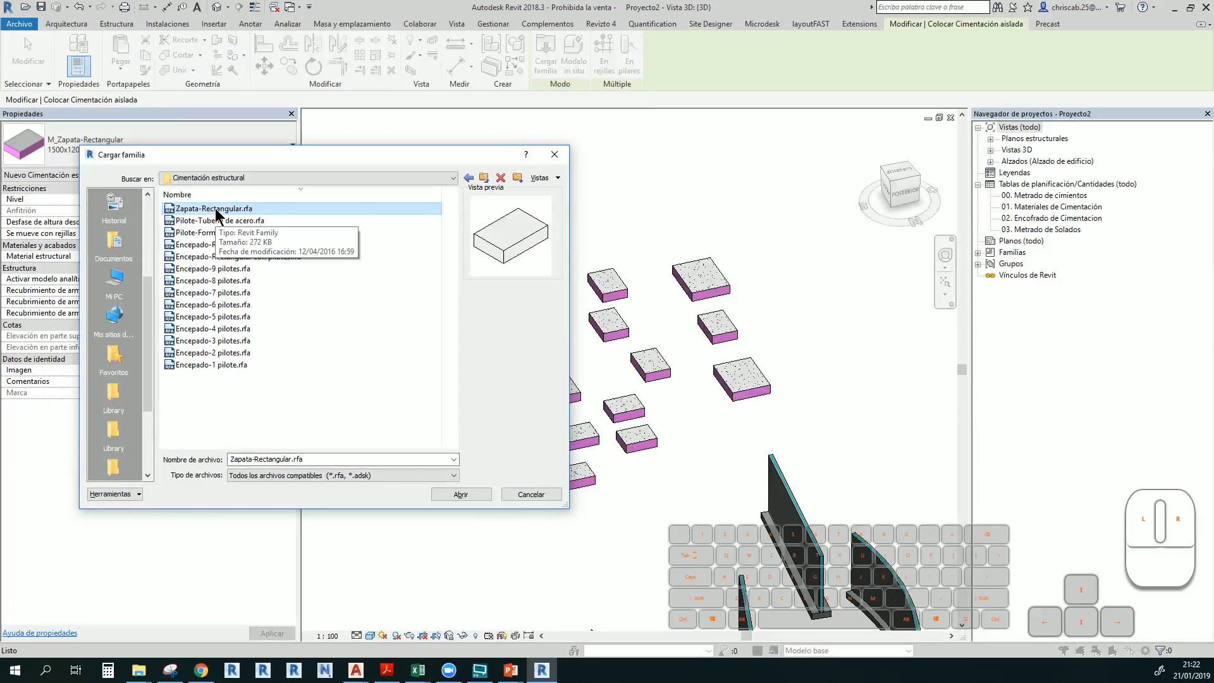
key(Down)
key(Down)
key(Down)
key(Down)
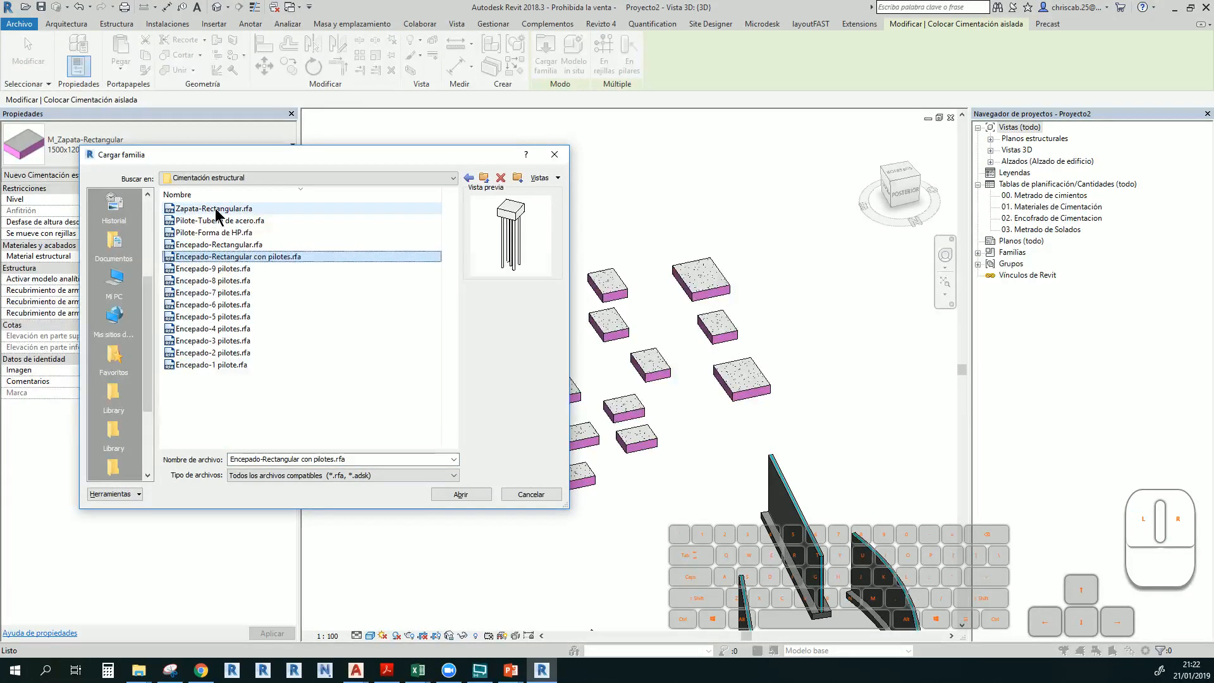
key(Down)
key(Down)
key(Down)
key(Down)
key(Down)
key(Down)
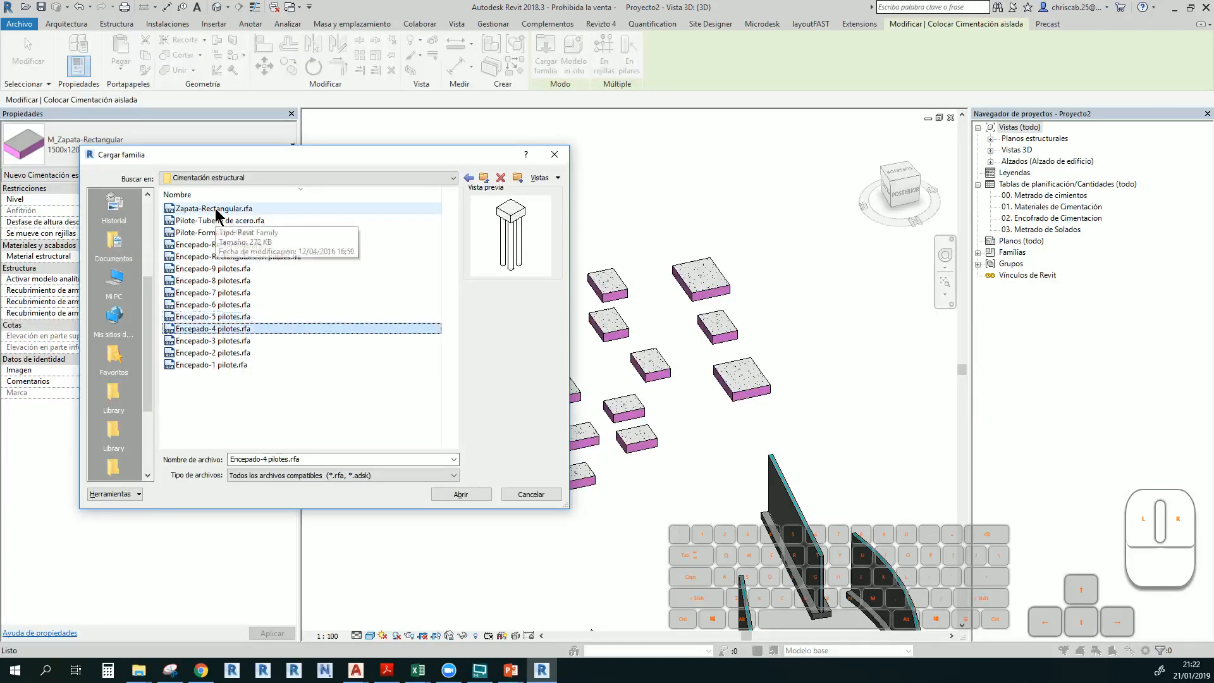
Preview the pile cap families down to Encepado-1 pilote.rfa and close the family loading dialog without loading any
key(Down)
key(Down)
key(Down)
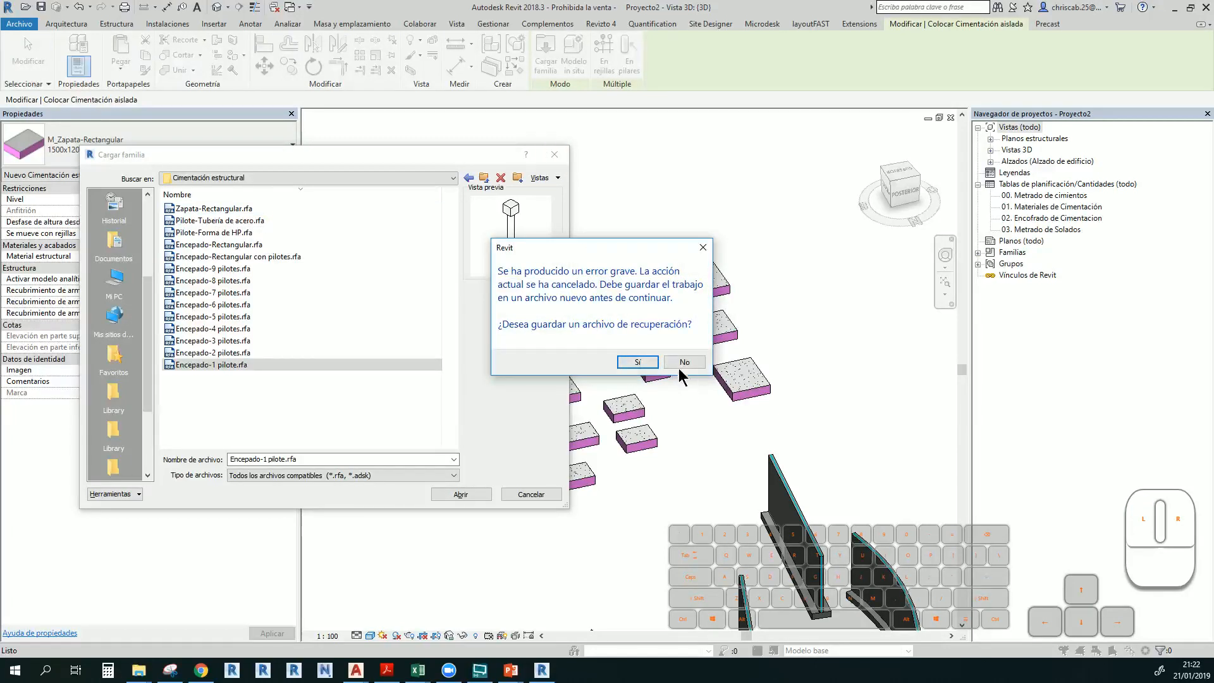
click(682, 362)
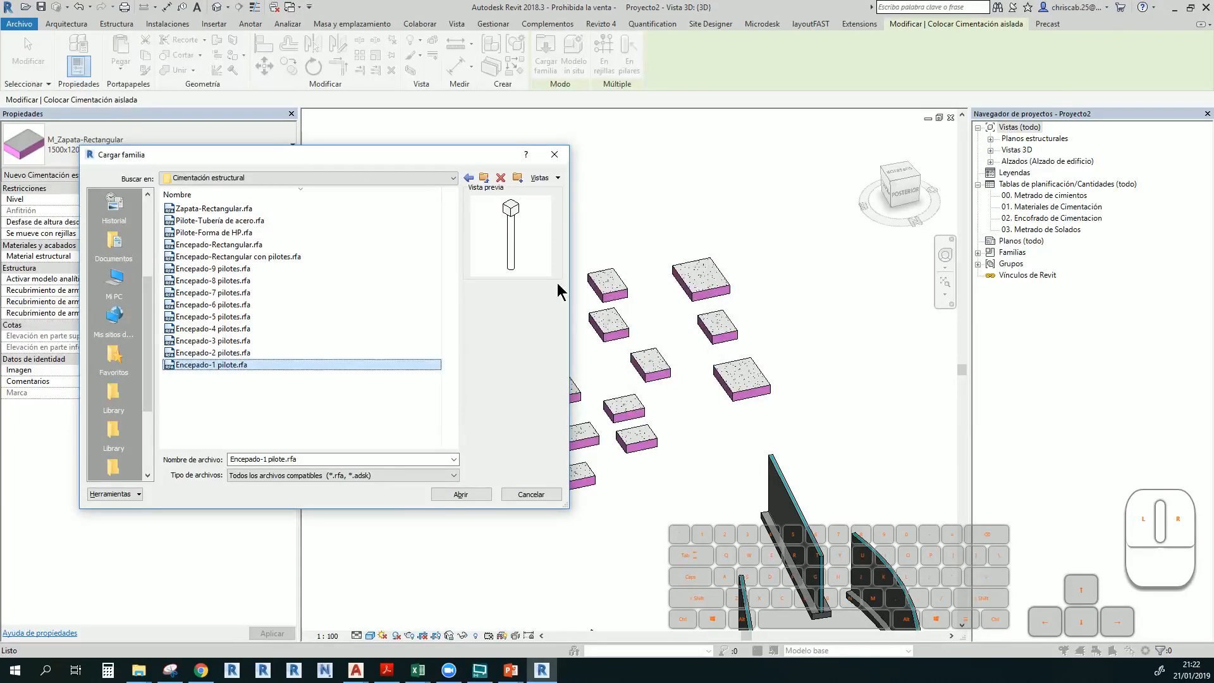
click(359, 400)
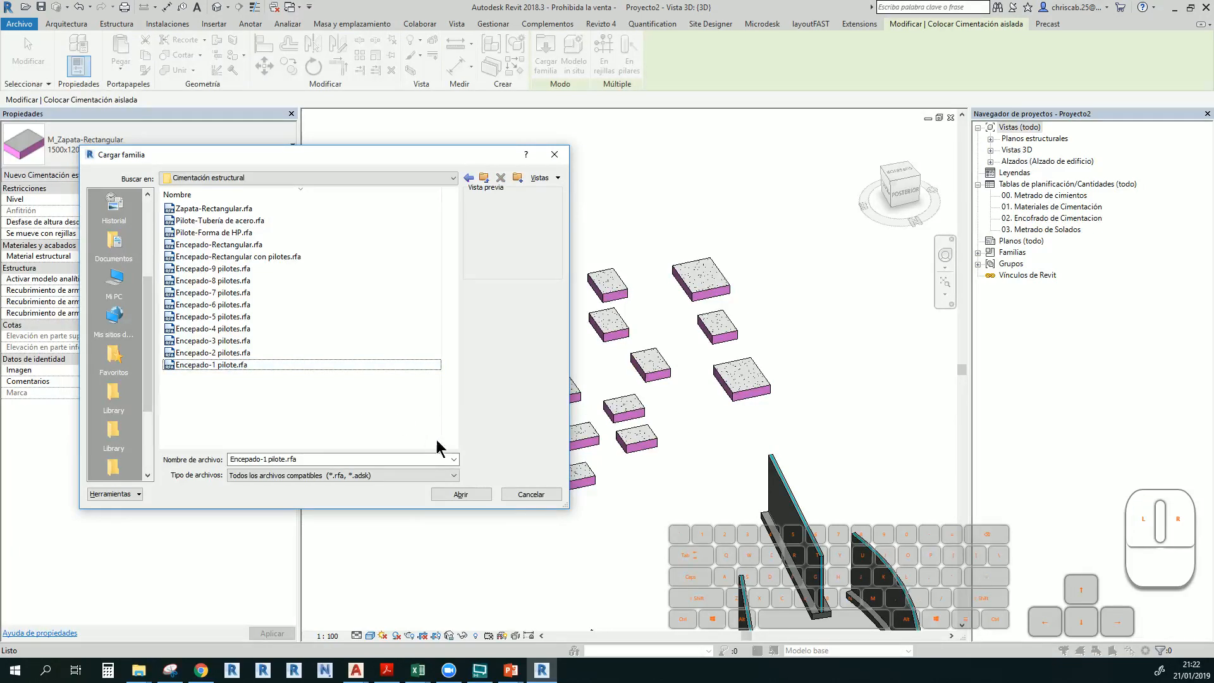
click(536, 493)
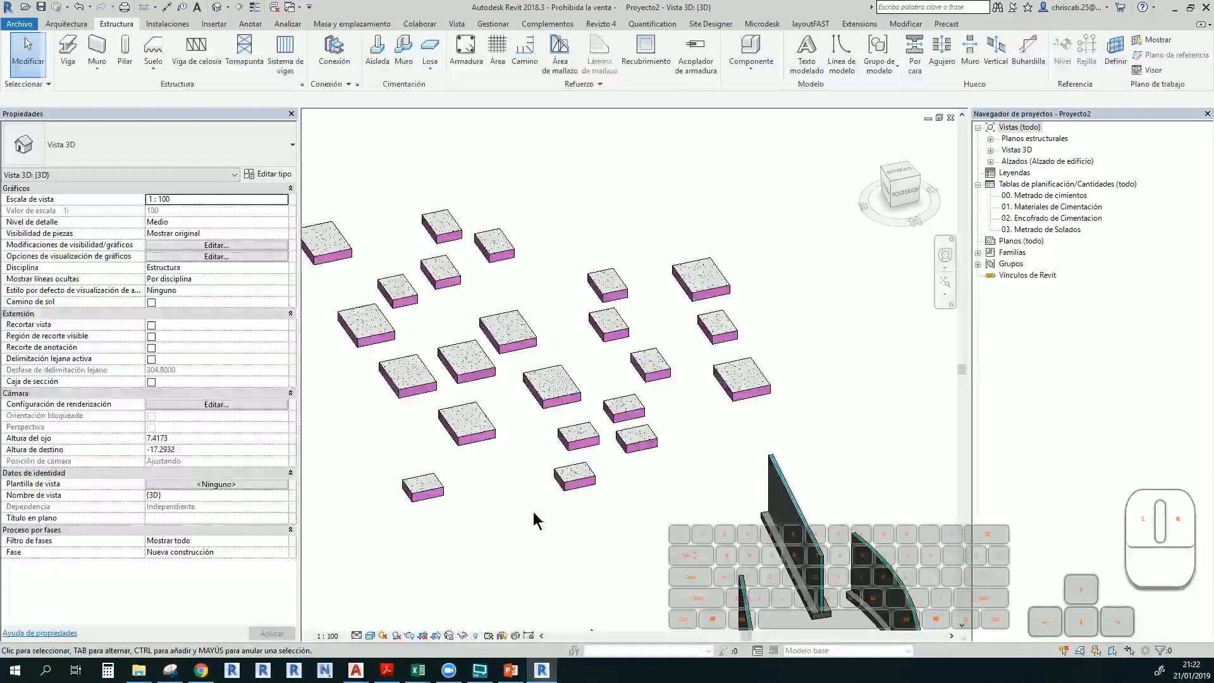
scroll(532, 493, down, 3)
middle_drag(620, 549, 520, 379)
mouse_move(525, 424)
shift+middle_down()
mouse_move(675, 365)
mouse_move(533, 446)
shift+middle_up()
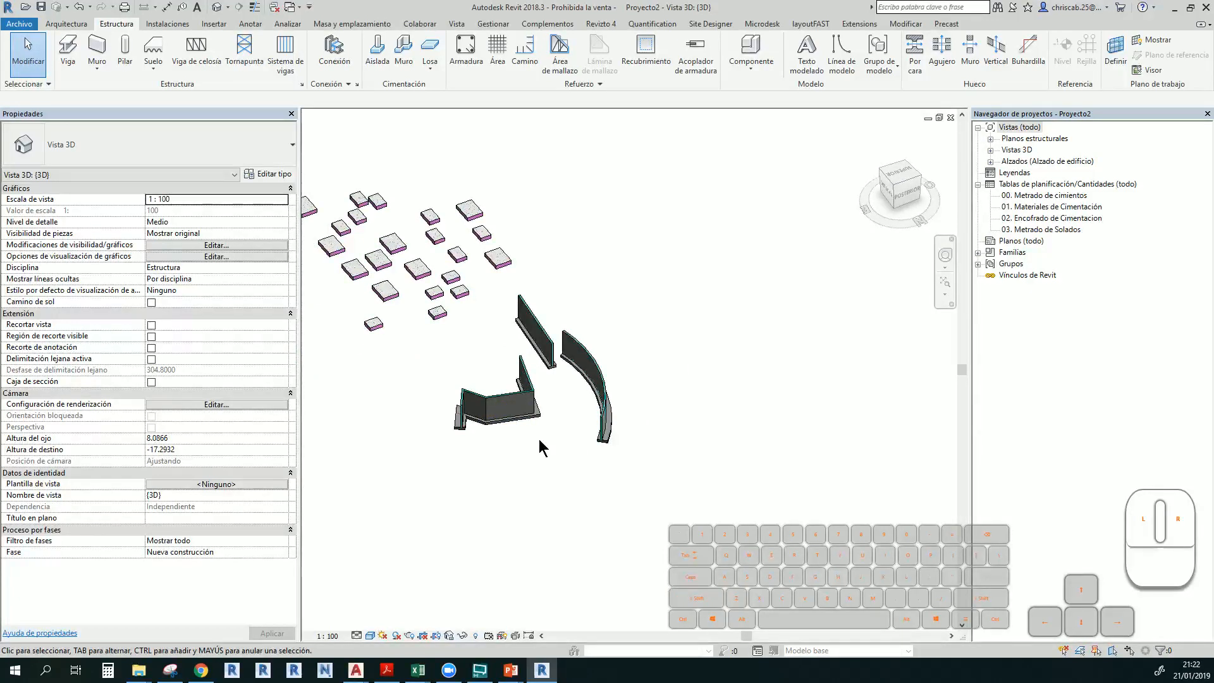
click(429, 68)
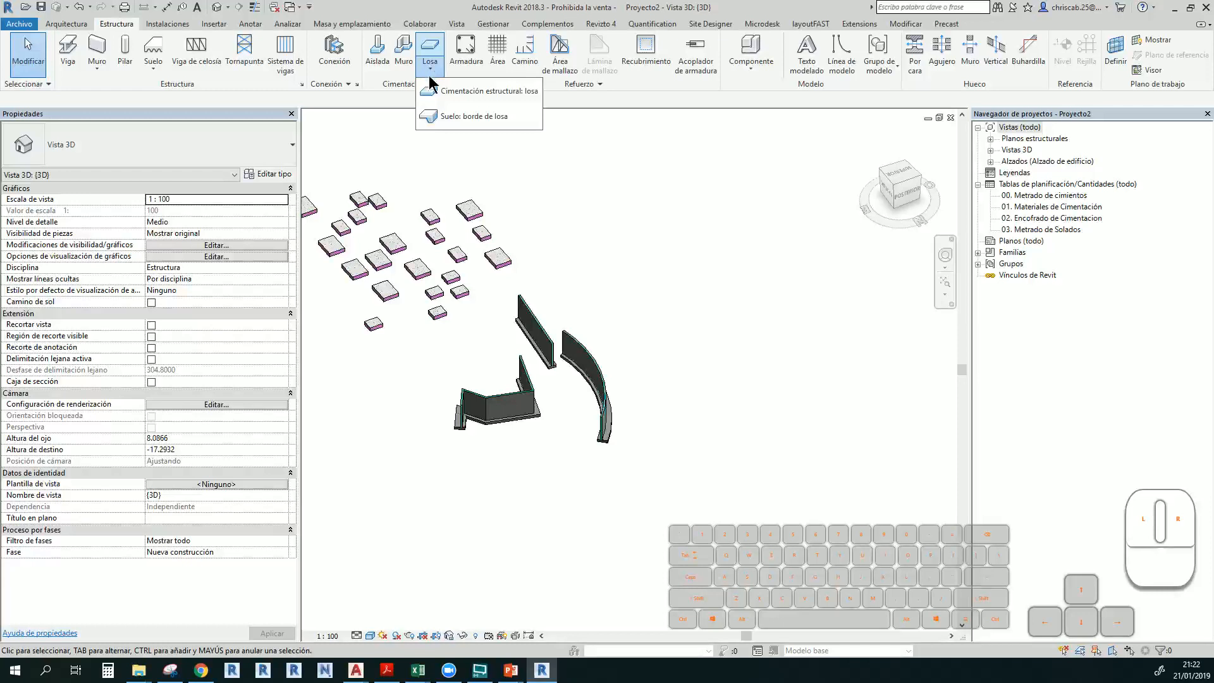
click(454, 71)
key(Escape)
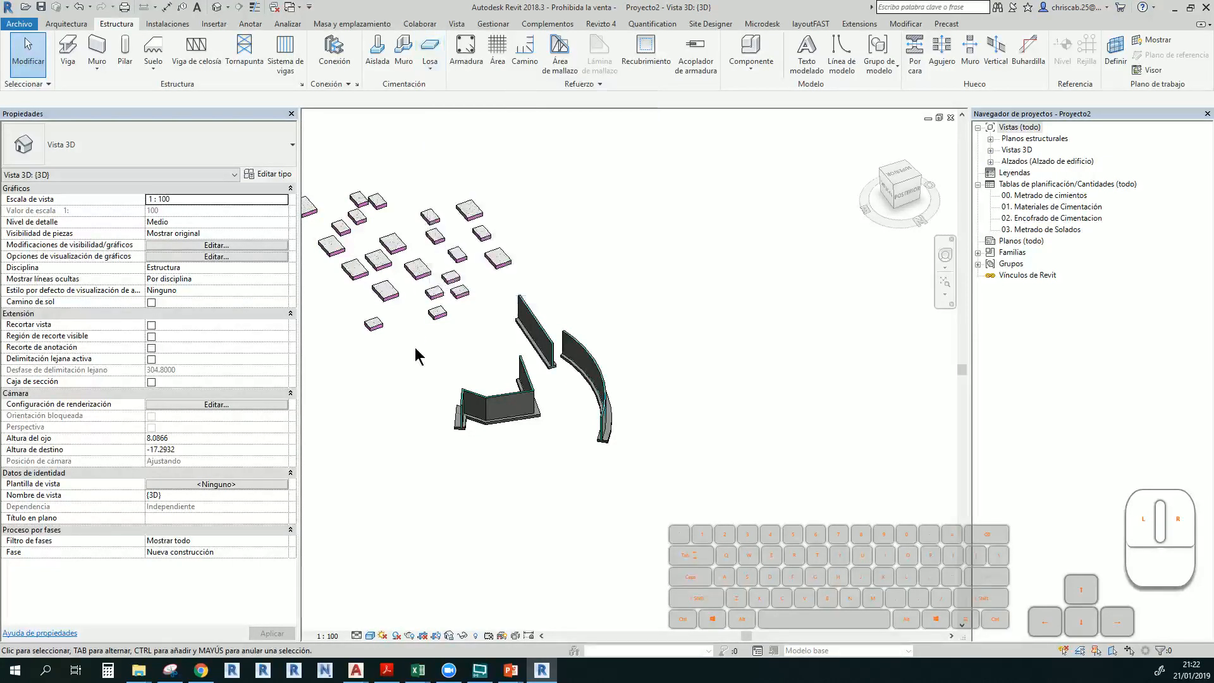
shift+middle_drag(473, 386, 563, 380)
scroll(367, 383, up, 6)
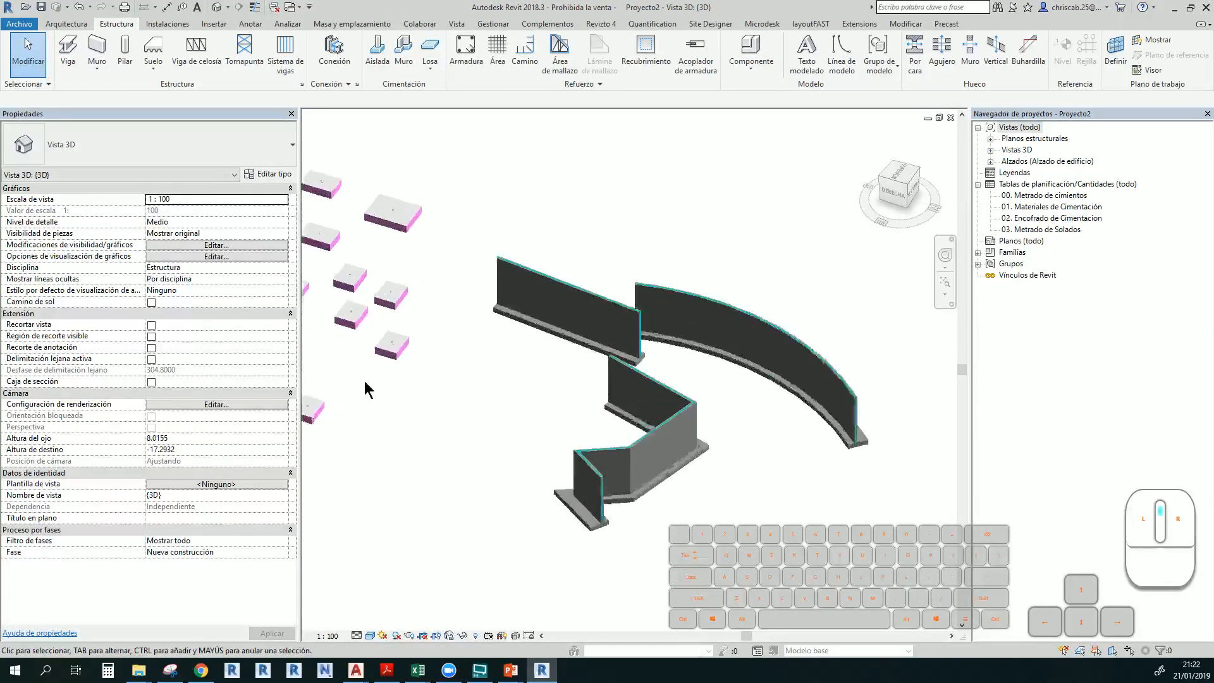
middle_drag(395, 373, 448, 421)
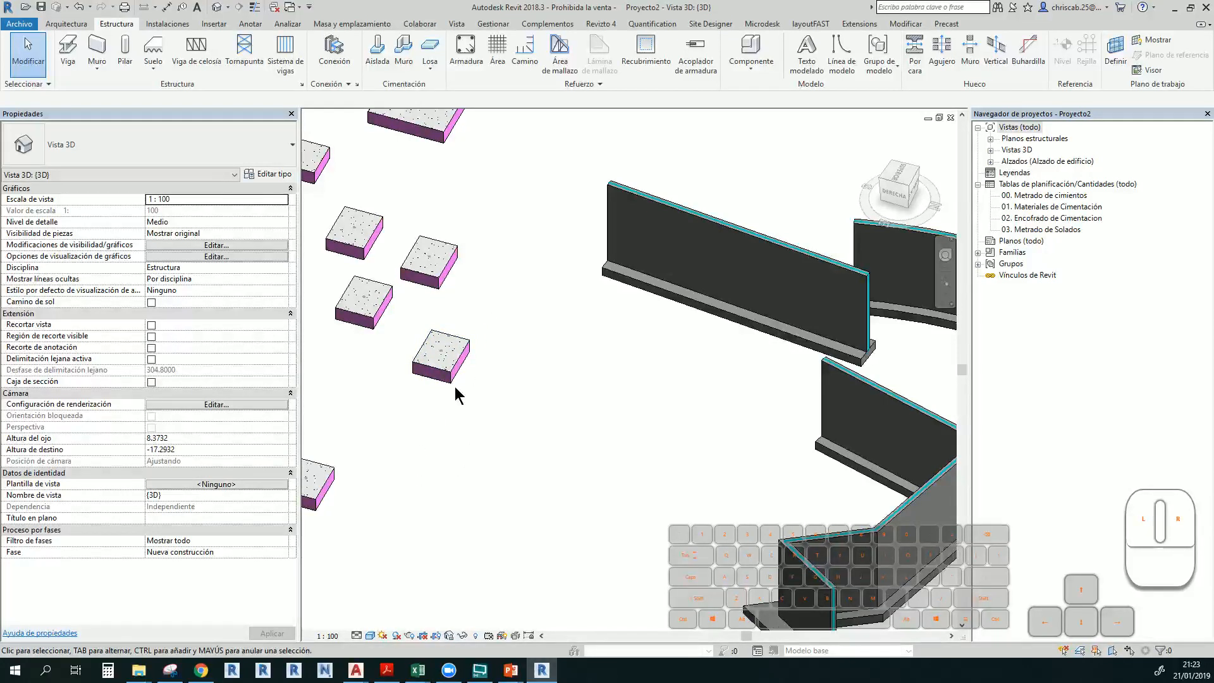
Draw a straight structural wall about 12.8 m long between the isolated footings and the existing walls, working from the top view
click(898, 172)
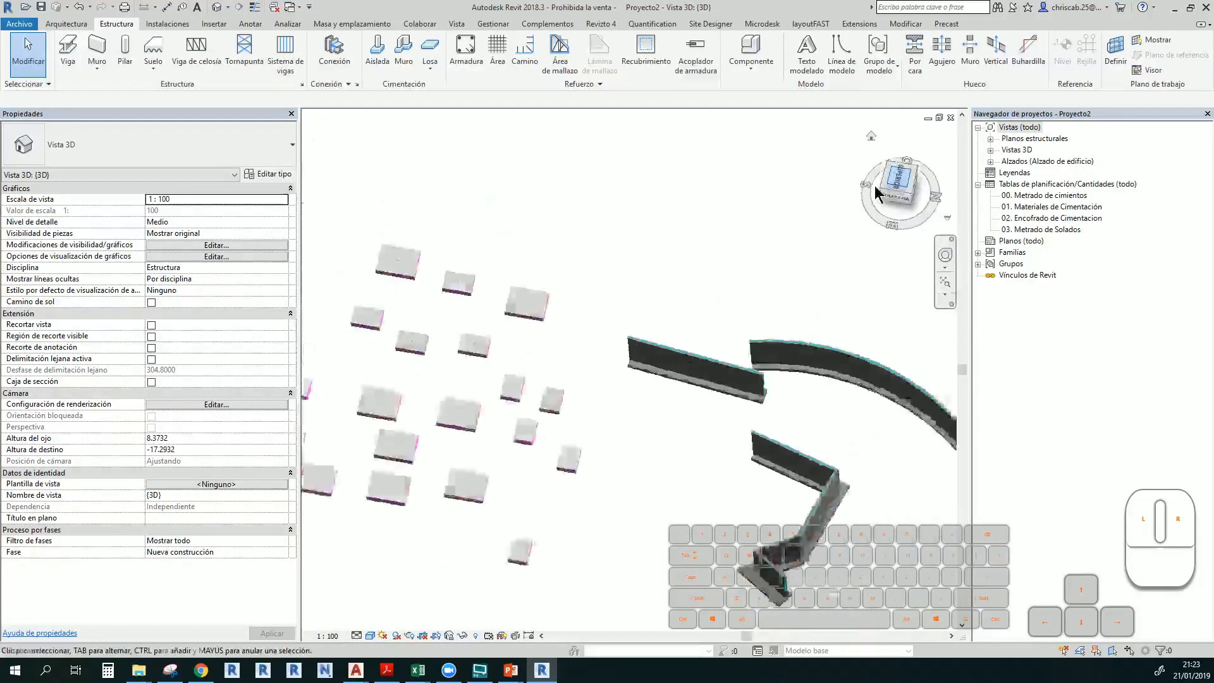
scroll(635, 410, up, 2)
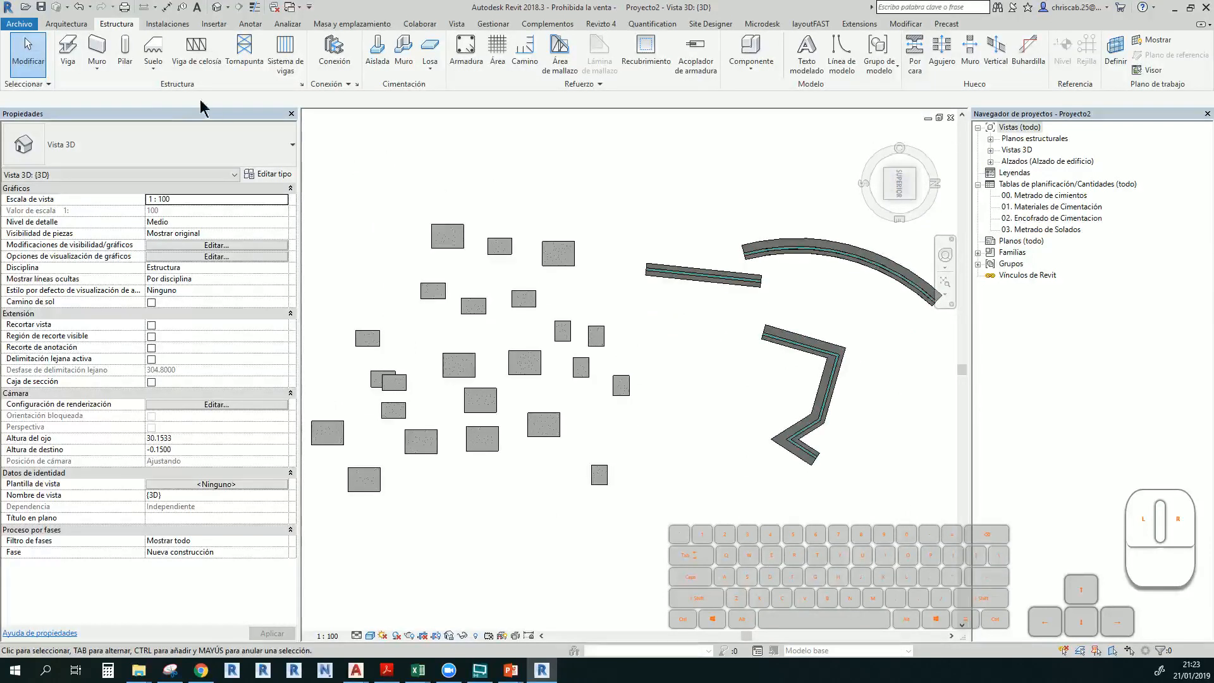
click(99, 53)
click(627, 302)
click(629, 477)
scroll(645, 430, up, 1)
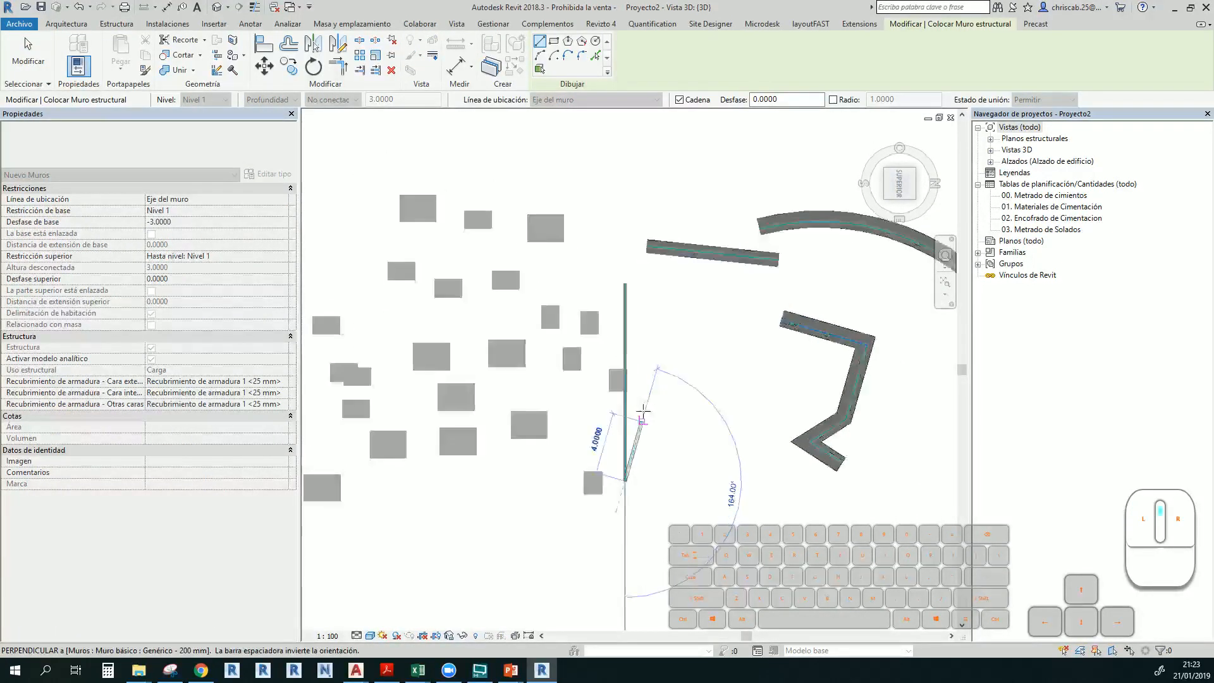
scroll(643, 414, up, 3)
key(Escape)
key(Escape)
Nudge the new straight wall sideways until it clears the adjacent isolated footing
click(590, 290)
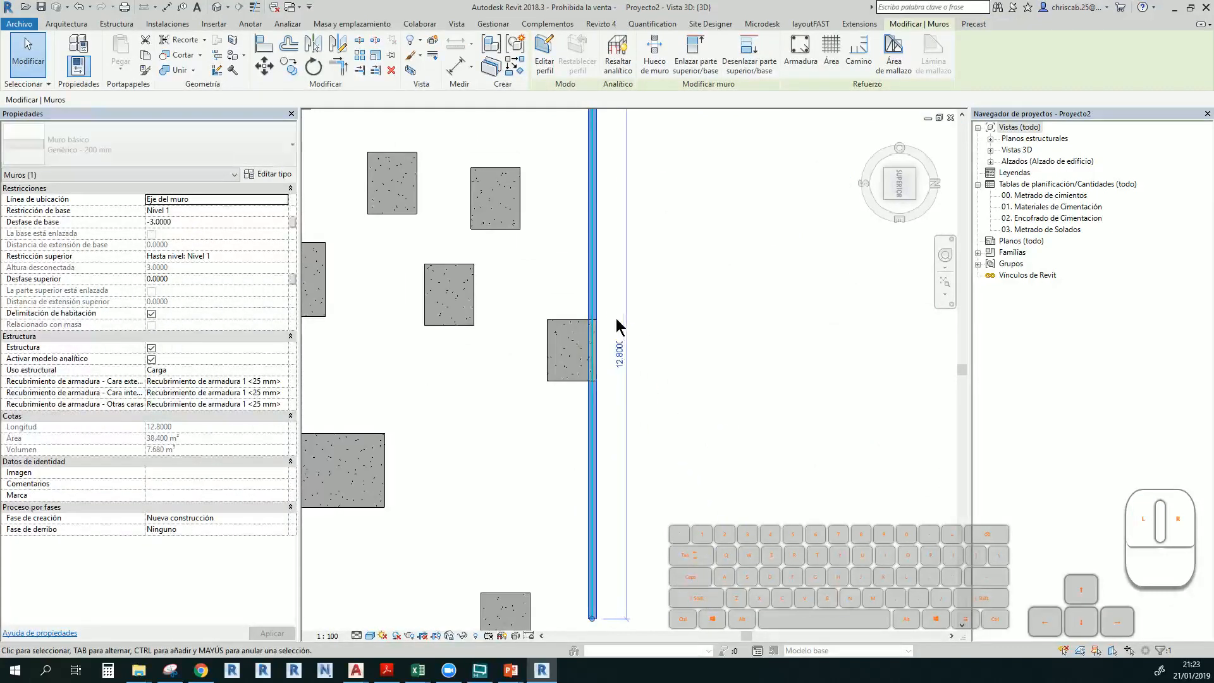
key(Right)
key(Right)
key(Right)
key(Right)
key(Right)
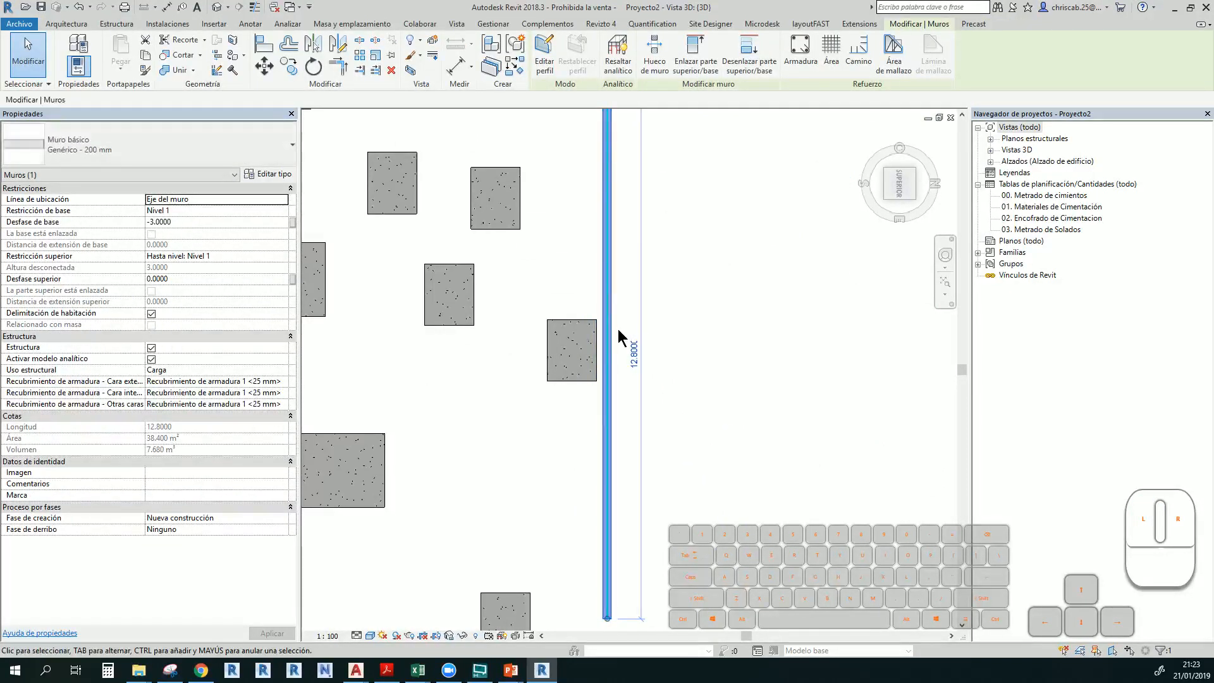
click(714, 424)
Set the new wall's top constraint to Nivel 2 and change its base offset so it starts at Nivel 1
shift+middle_drag(714, 424, 684, 374)
click(620, 360)
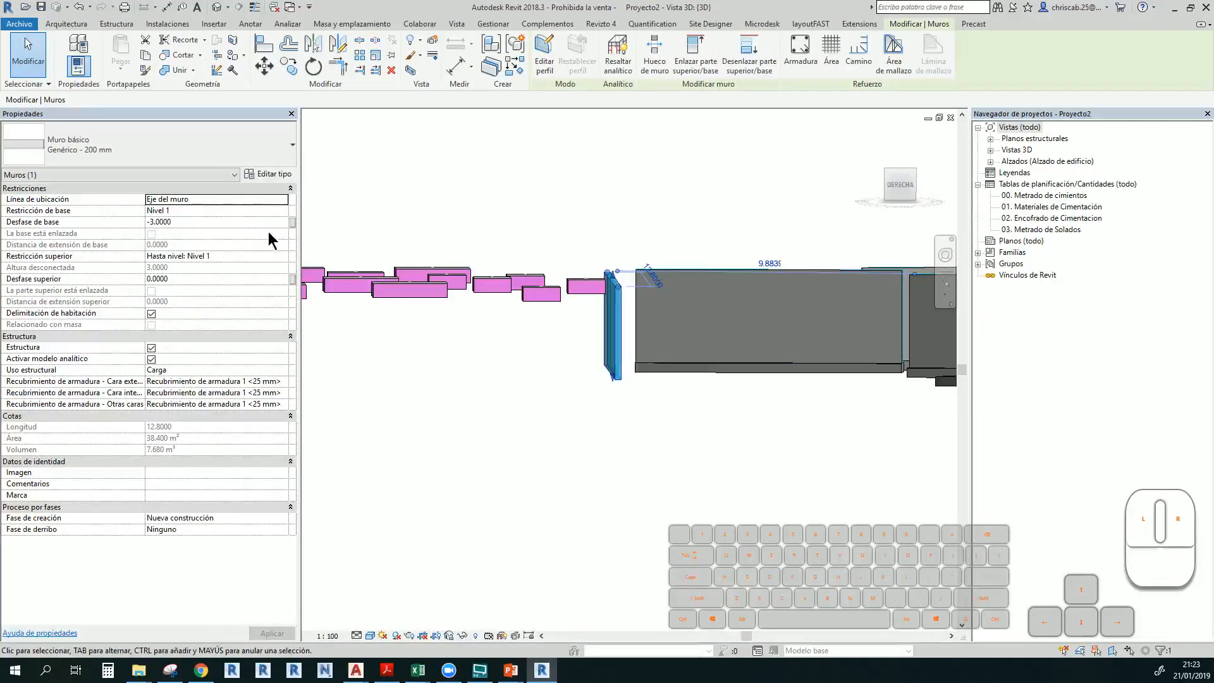
click(282, 256)
click(248, 287)
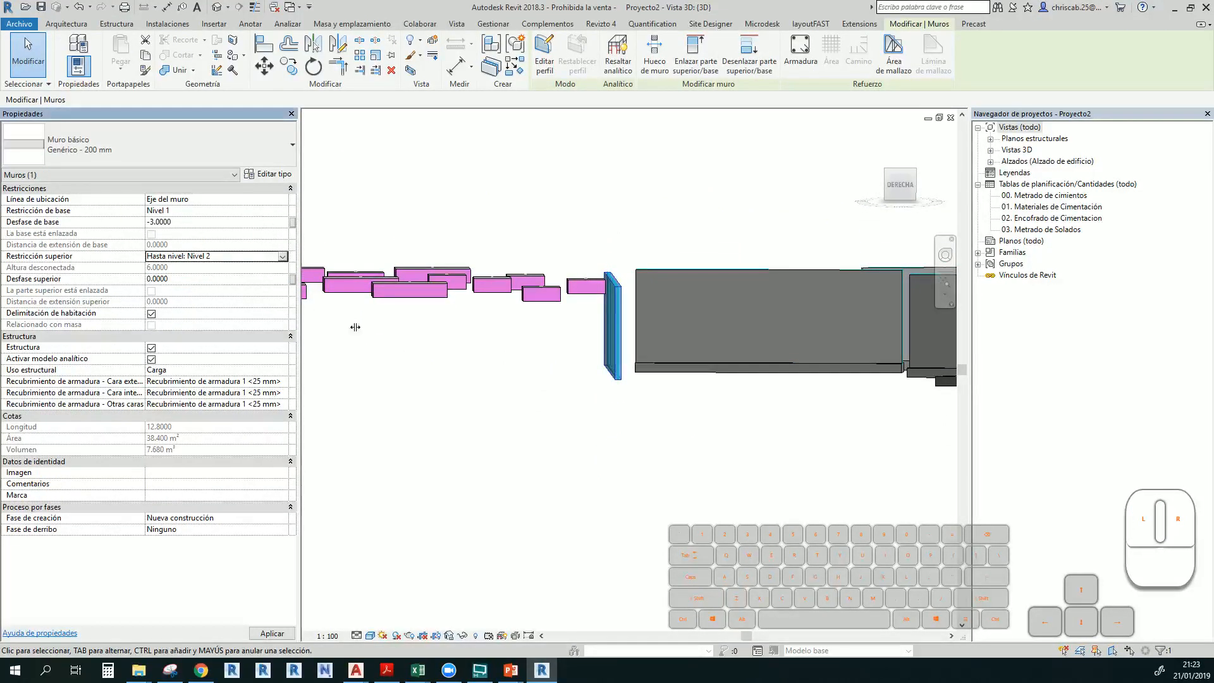
click(235, 222)
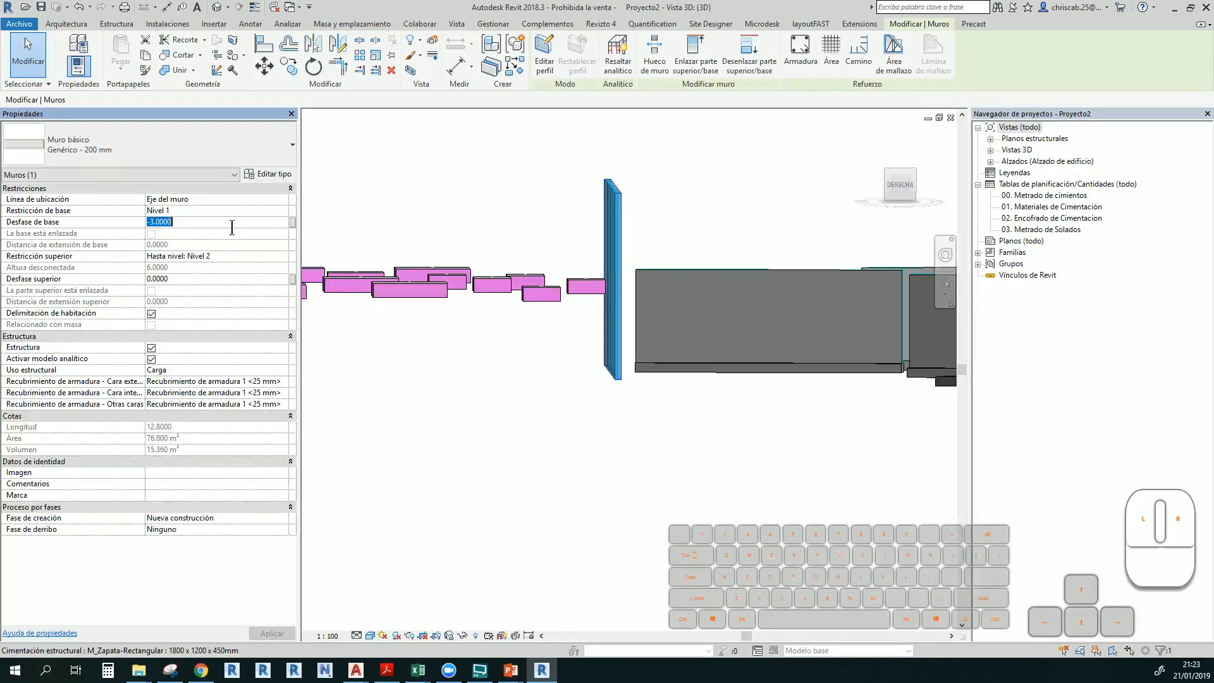
shift+middle_drag(625, 407, 746, 232)
click(623, 430)
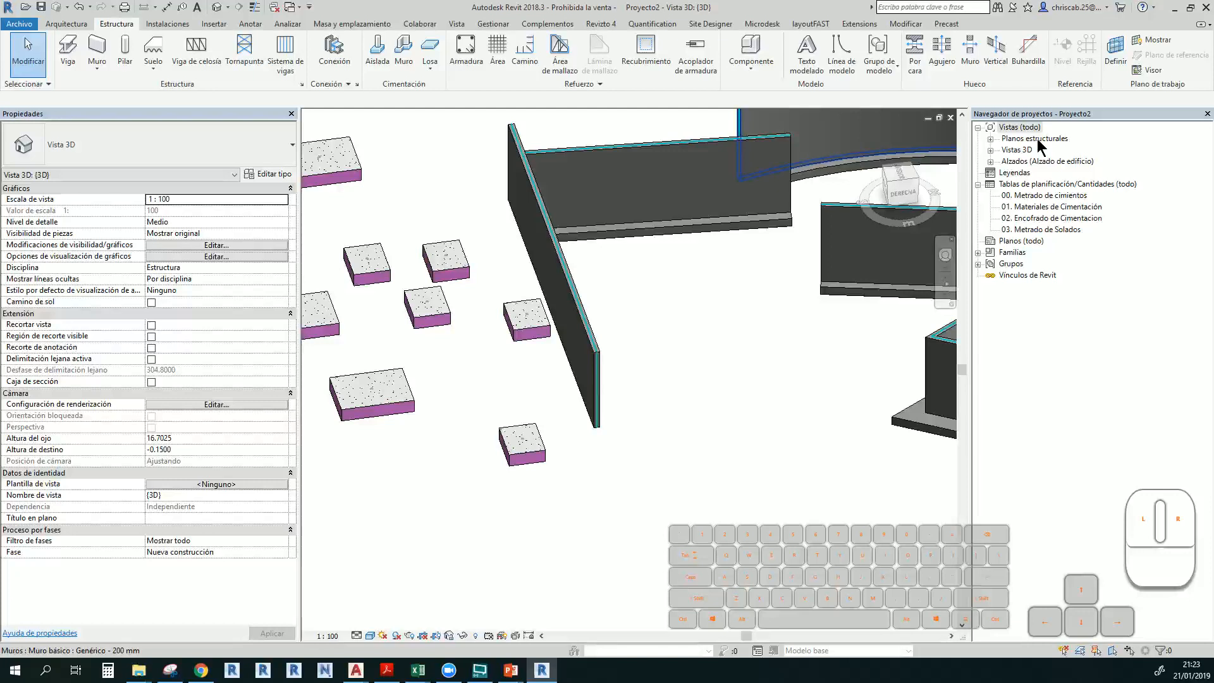
Start a structural foundation slab and duplicate the Losa de cimentación 150 mm type as CC-1
click(896, 175)
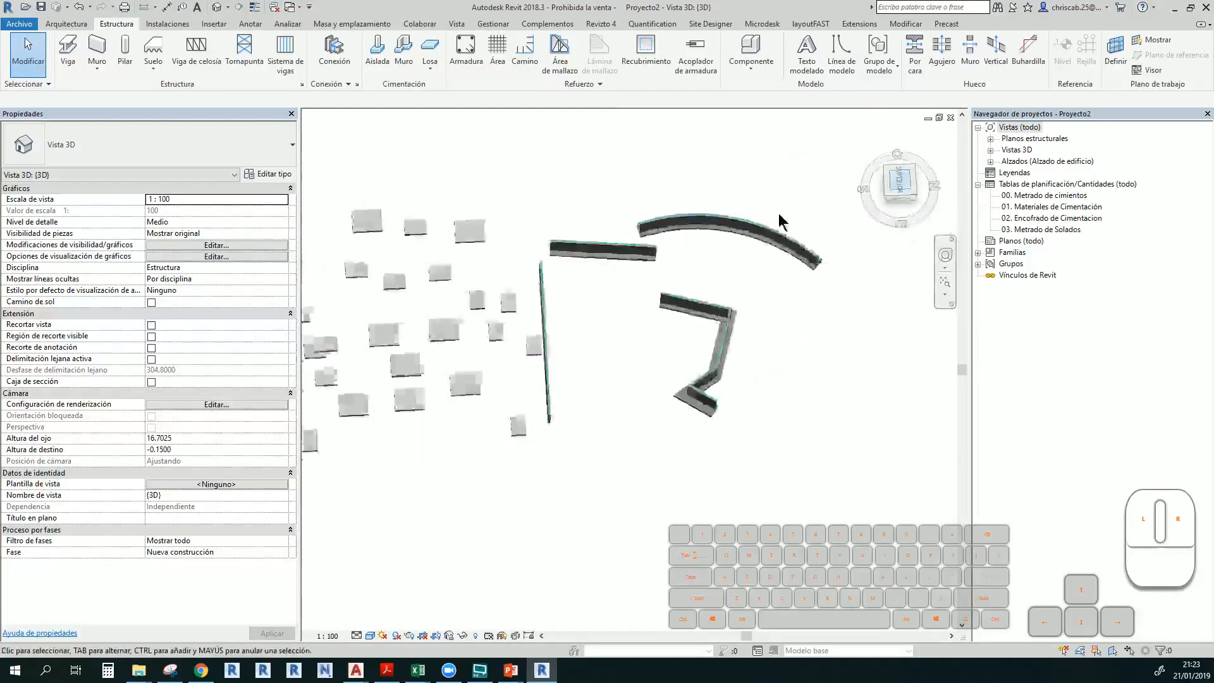
scroll(657, 387, up, 5)
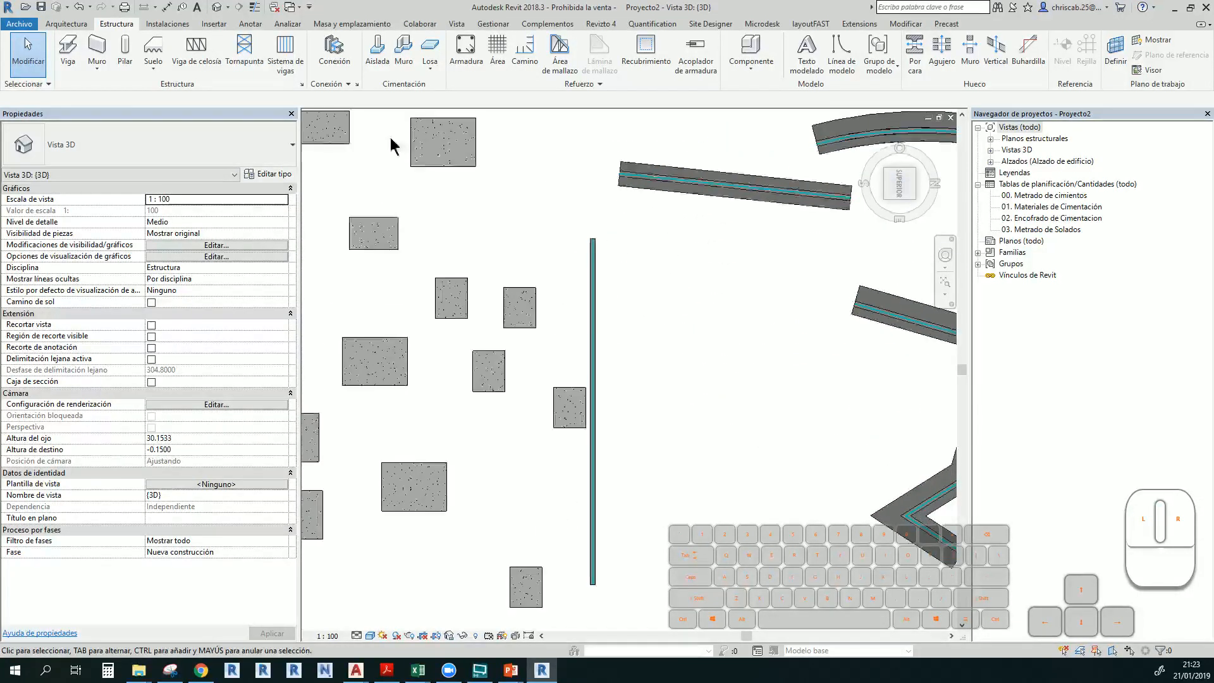
click(437, 70)
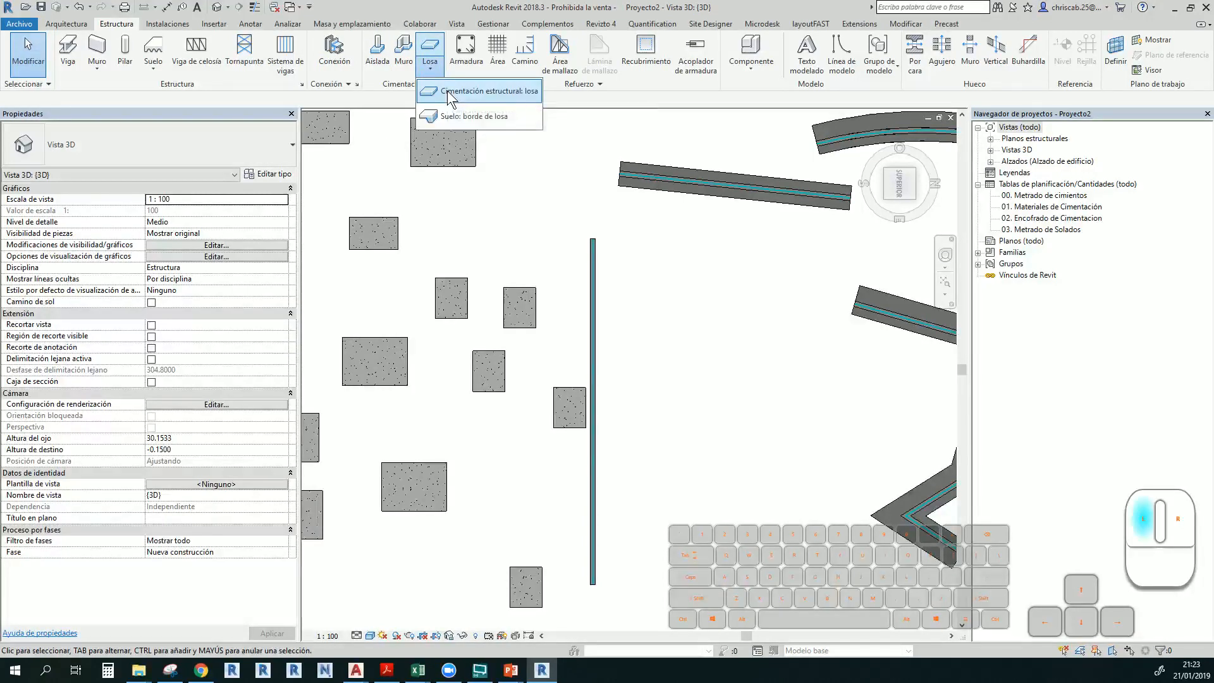
click(446, 90)
click(177, 141)
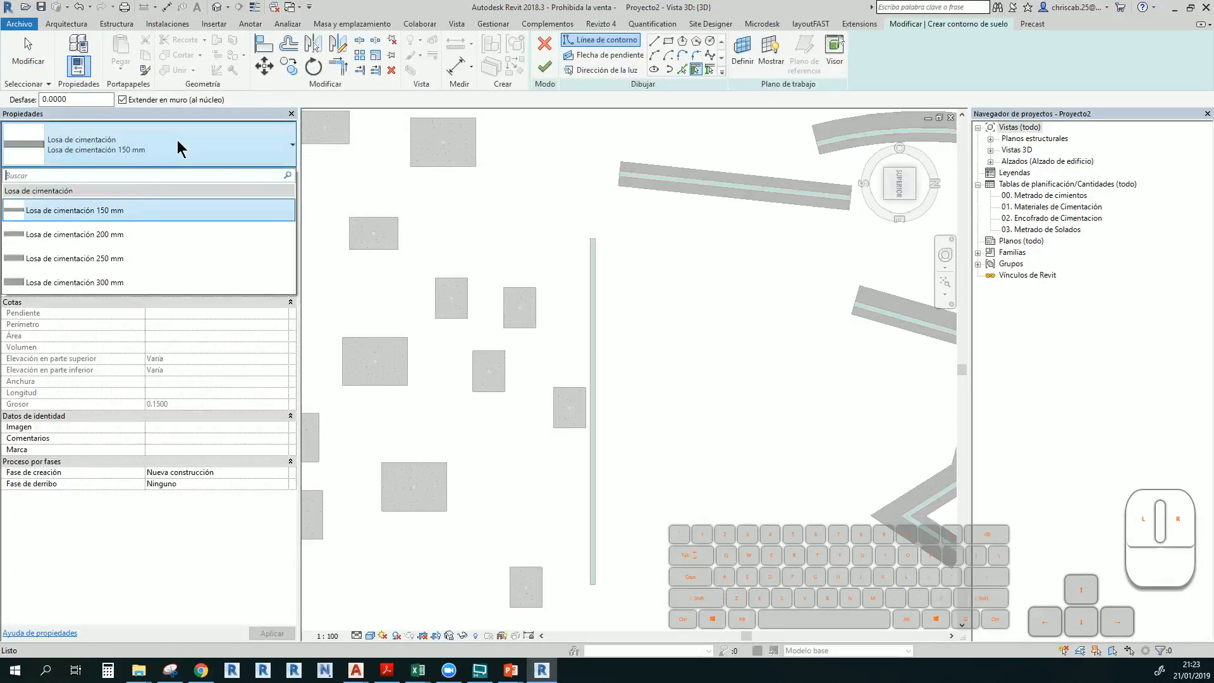
click(177, 139)
click(266, 175)
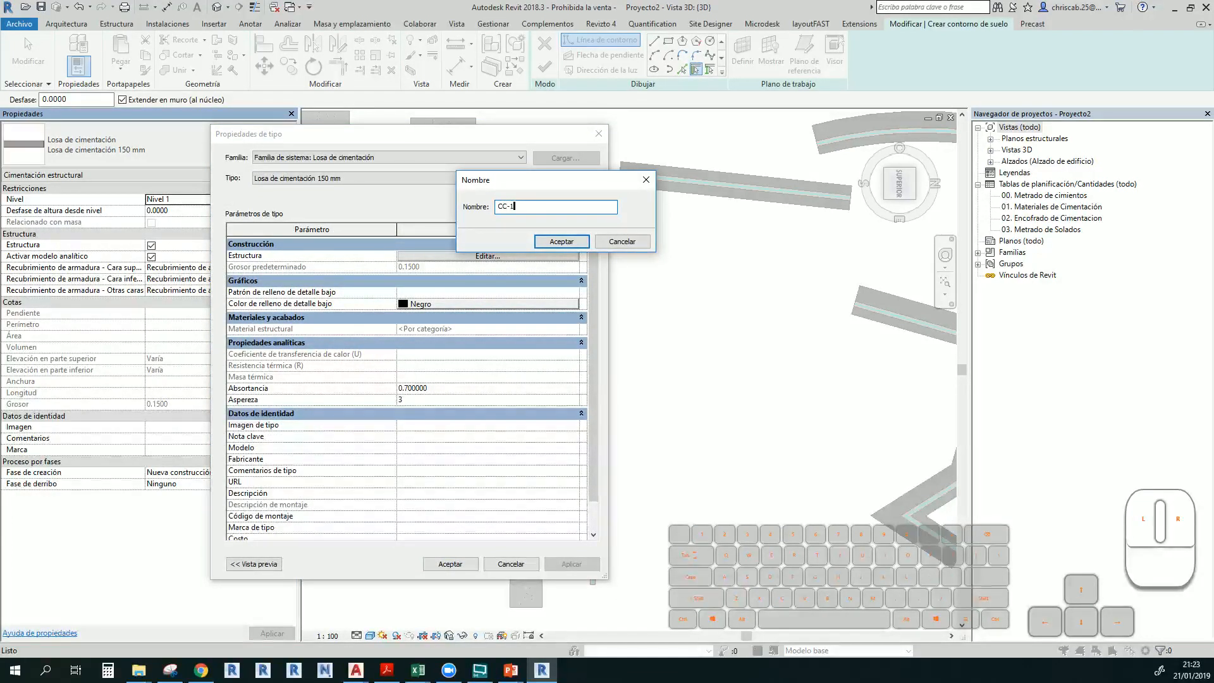
key(Return)
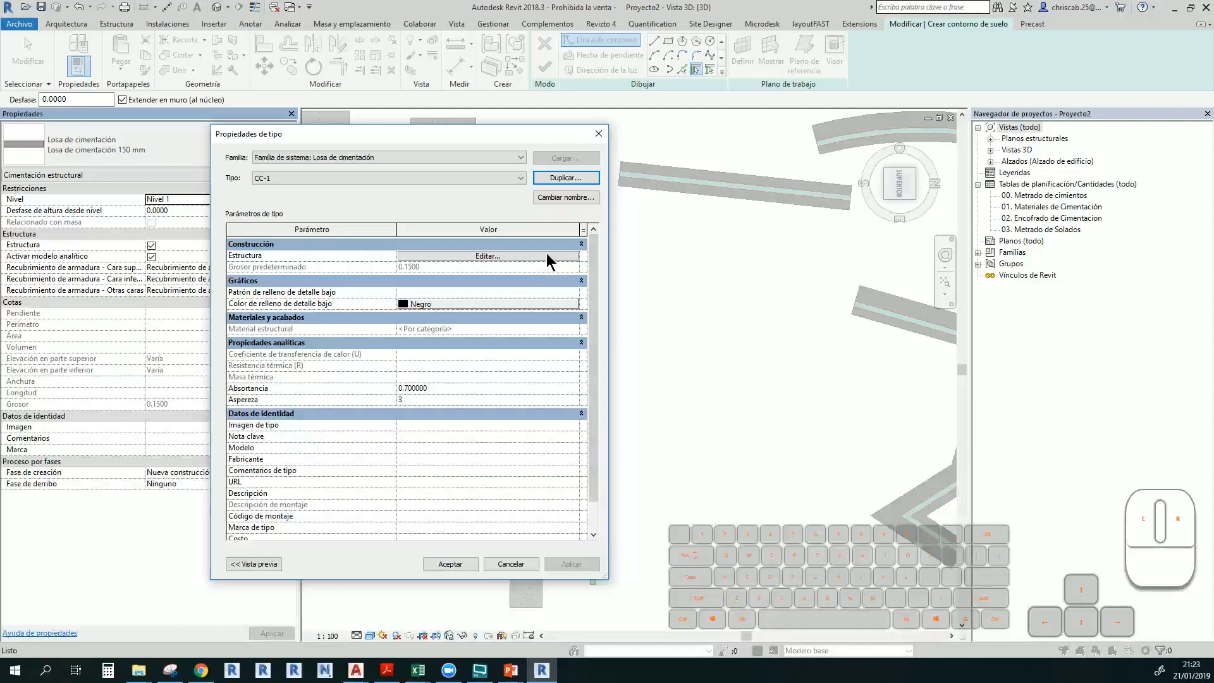
Set the structural layer thickness of the CC-1 slab type to 0.6 m and accept the type properties
click(547, 256)
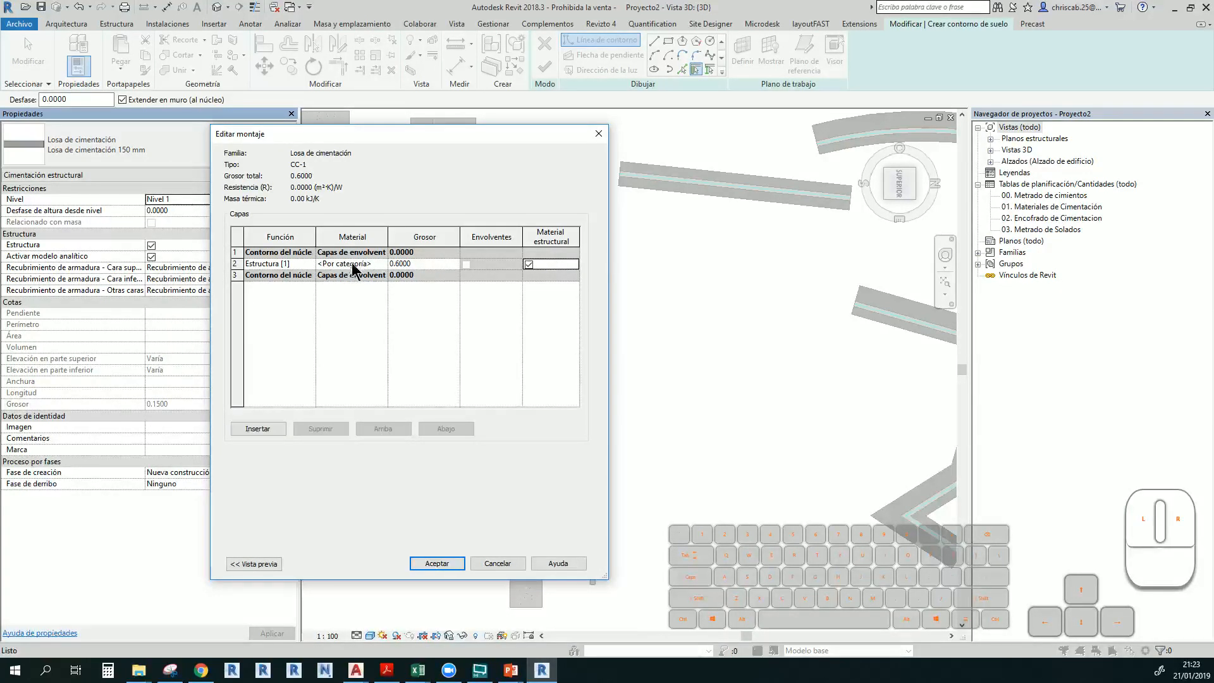
click(446, 567)
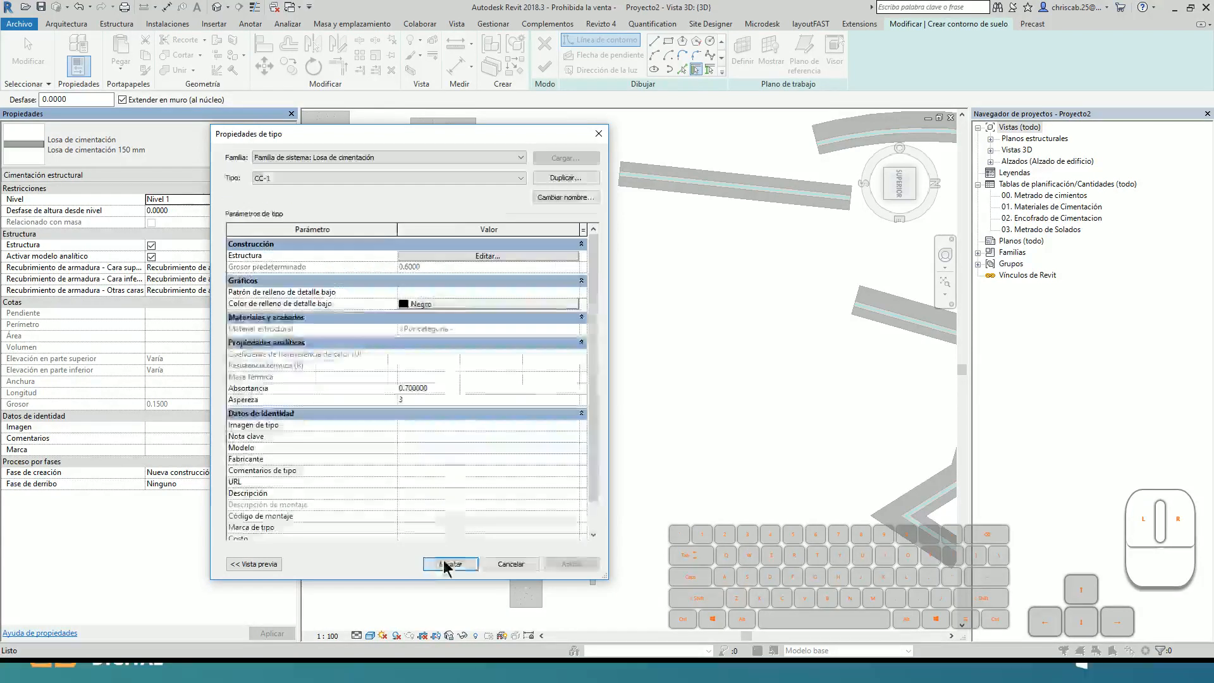
click(453, 640)
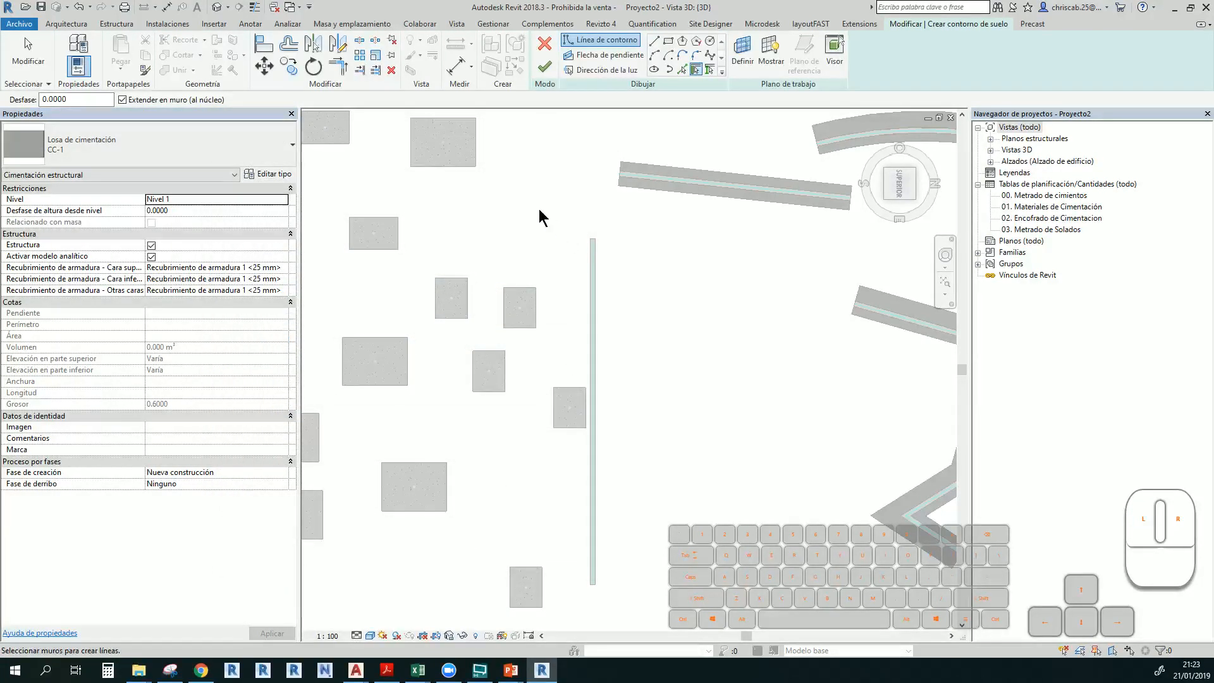
Sketch a rectangular slab boundary along the new wall's full length, about 0.93 m wide
click(669, 43)
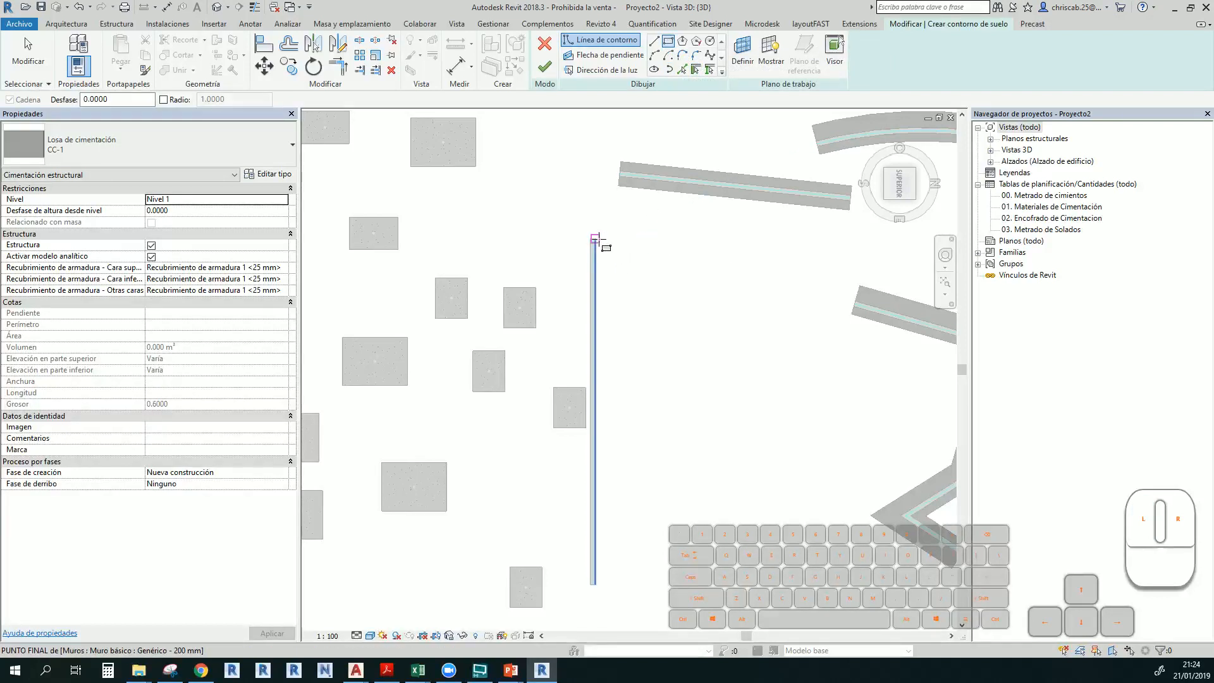
click(595, 239)
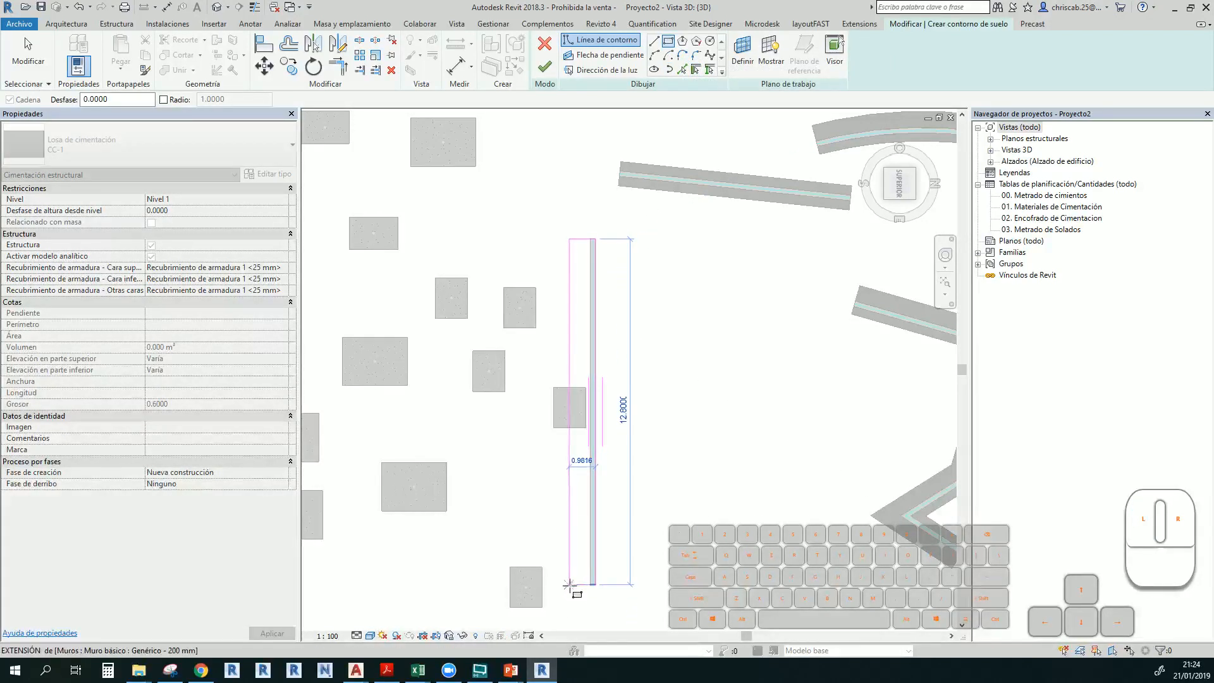
click(571, 585)
scroll(582, 569, up, 2)
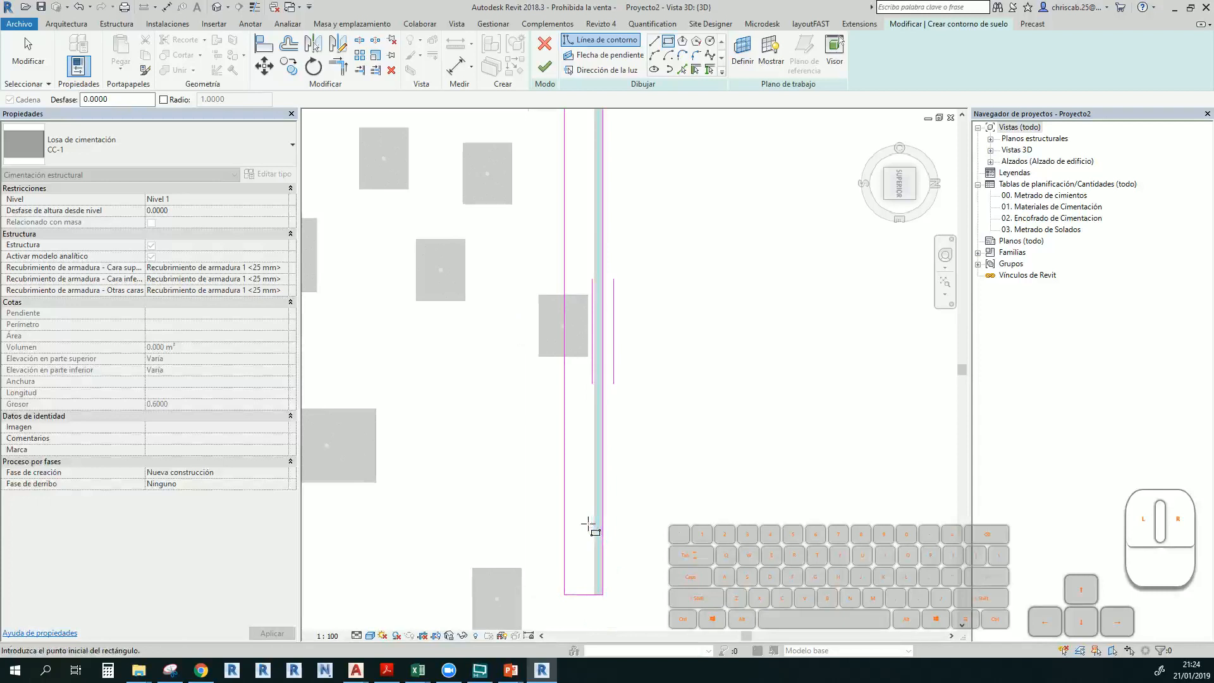
key(Escape)
key(Escape)
Set the slab boundary's width to 0.6 m and finish the foundation slab sketch
click(578, 595)
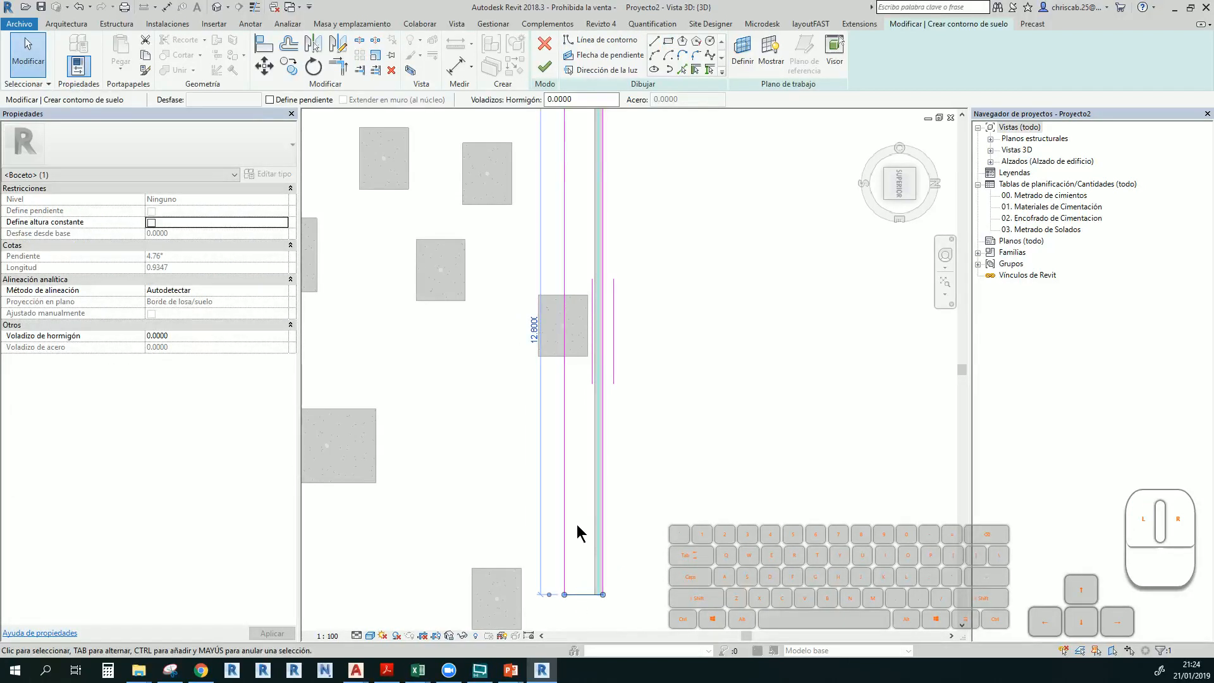
click(564, 499)
scroll(578, 493, down, 2)
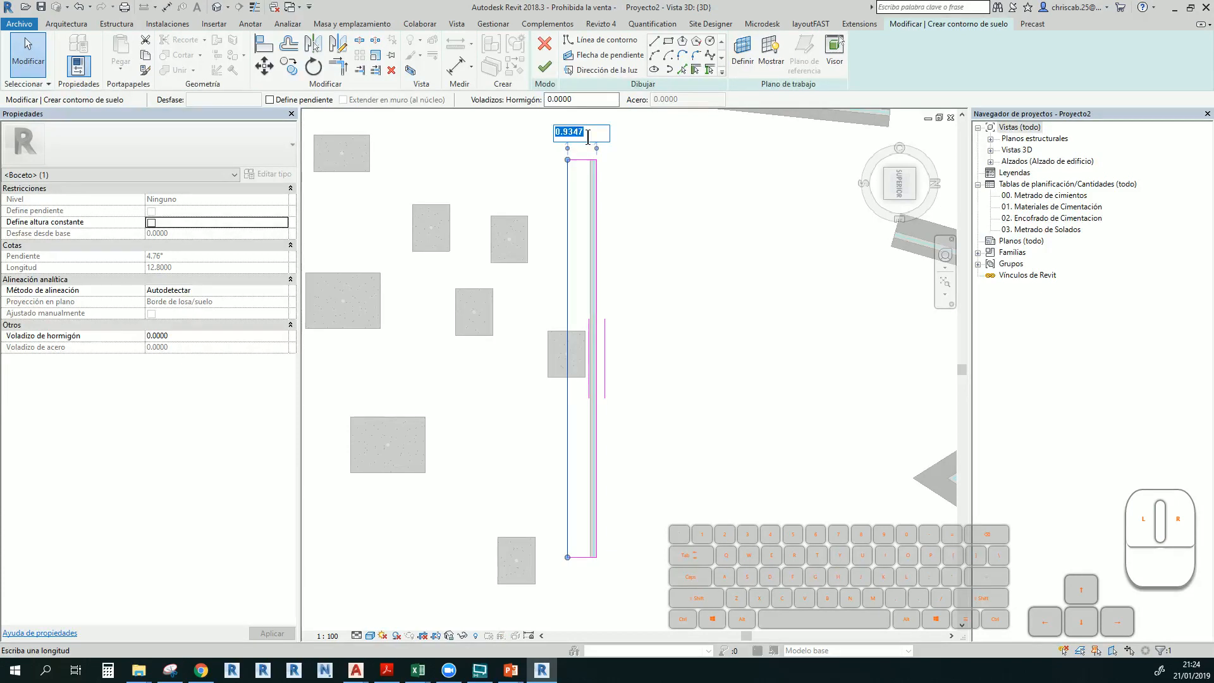
key(Return)
middle_drag(664, 349, 588, 334)
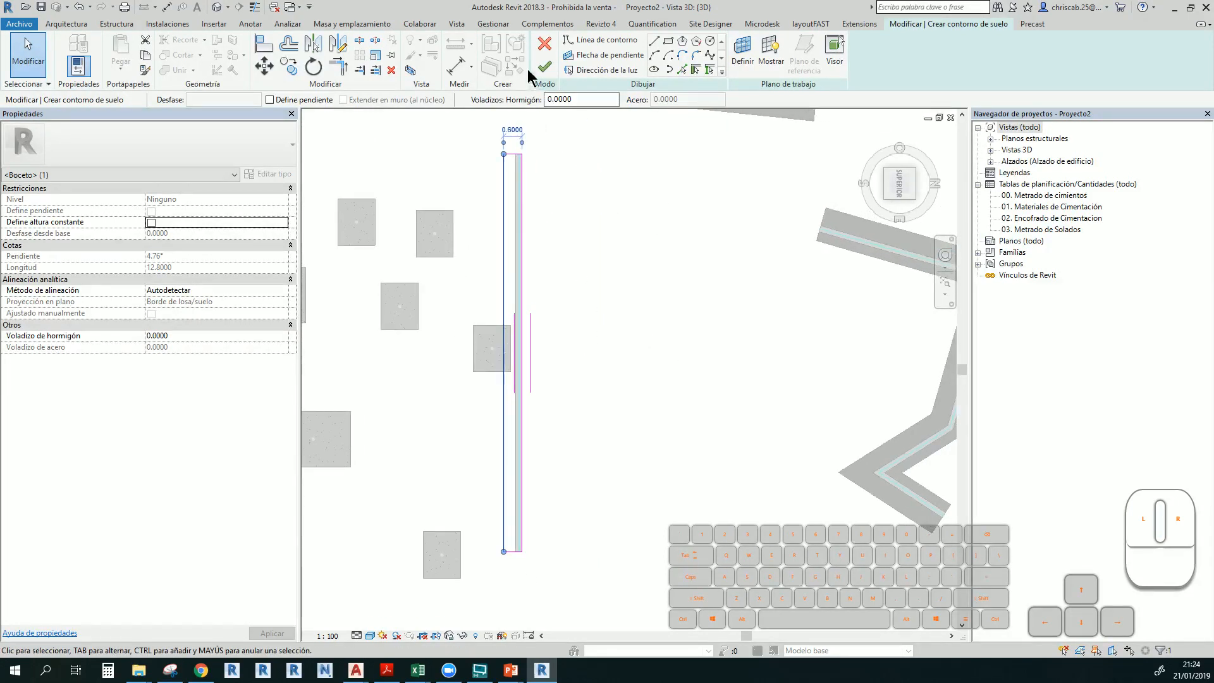
click(544, 74)
Set the height offset from level to -0.3 m for the isolated footing beside the new foundation slab
mouse_move(601, 263)
shift+middle_down()
mouse_move(613, 315)
mouse_move(575, 114)
mouse_move(639, 236)
mouse_move(616, 386)
mouse_move(594, 421)
mouse_move(590, 324)
shift+middle_up()
click(507, 332)
shift+middle_drag(507, 332, 499, 446)
click(499, 447)
click(493, 359)
shift+middle_drag(493, 360, 335, 278)
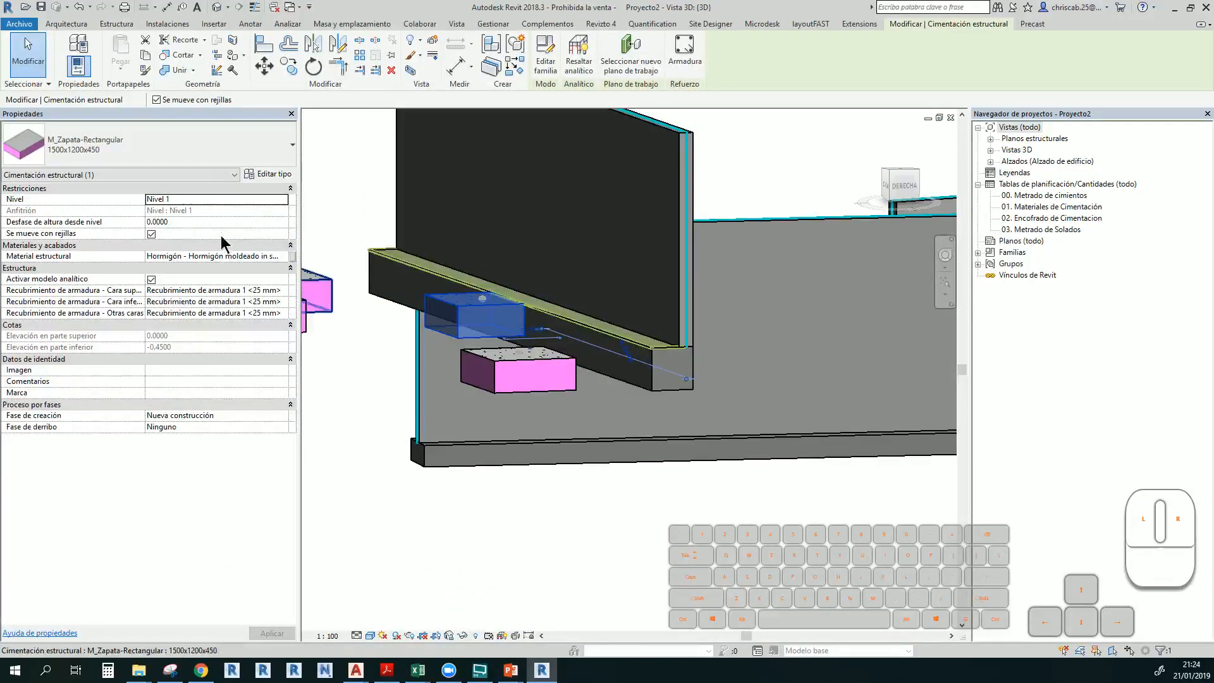
click(214, 222)
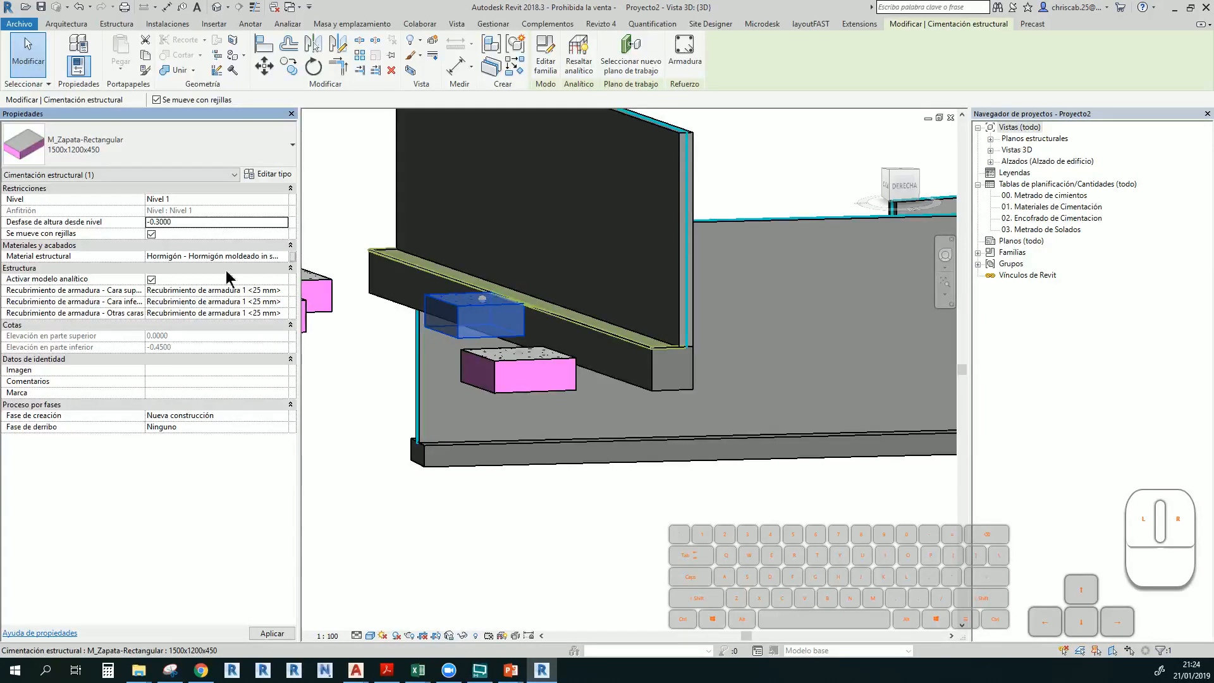
Nudge the lowered isolated footing slightly towards the wall, further into the CC-1 foundation slab, and deselect it
shift+middle_drag(375, 352, 360, 391)
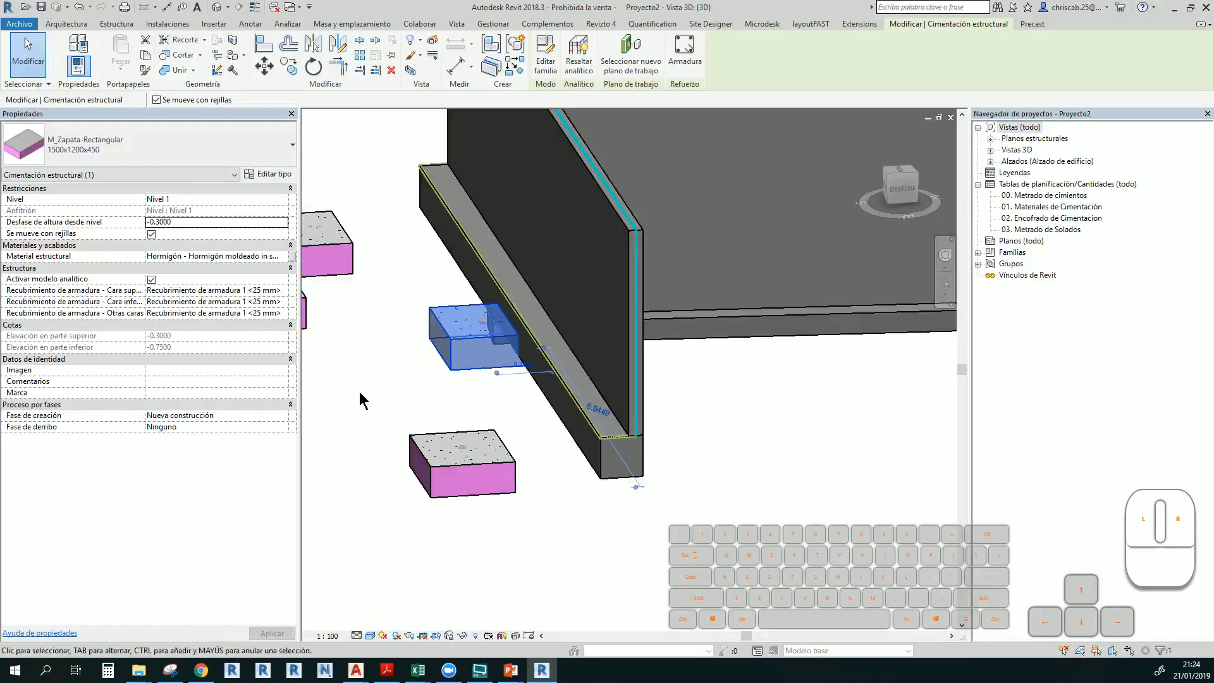
key(Right)
key(Right)
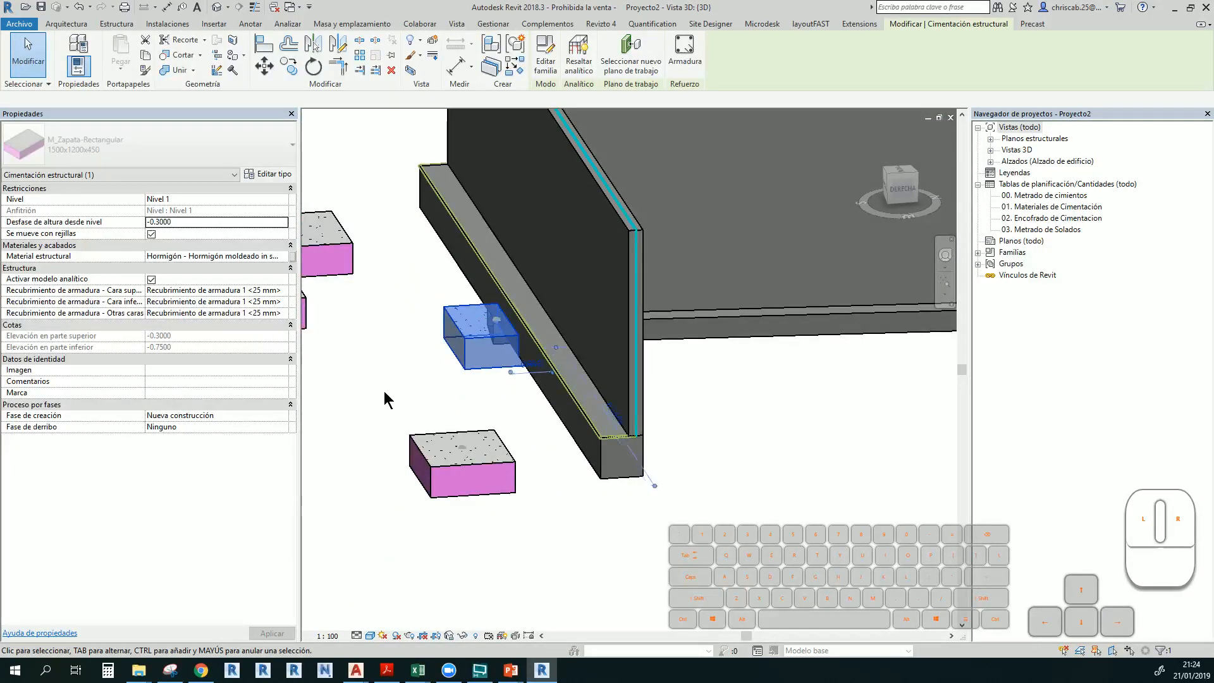
click(435, 407)
mouse_move(436, 408)
shift+middle_down()
mouse_move(520, 381)
mouse_move(572, 315)
mouse_move(428, 304)
mouse_move(411, 379)
mouse_move(428, 398)
mouse_move(429, 388)
shift+middle_up()
scroll(506, 386, up, 3)
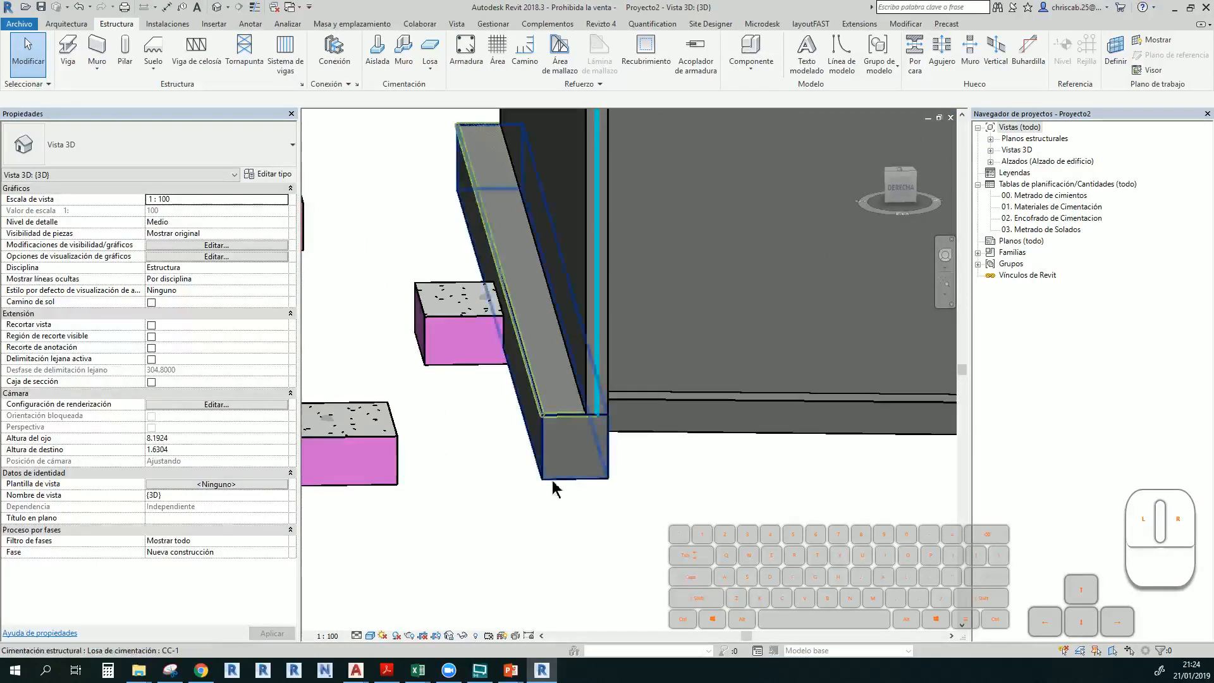
Hide the analytical model categories in the 3D view through the Visibility/Graphics overrides
shift+middle_drag(554, 535, 513, 550)
key(v)
key(v)
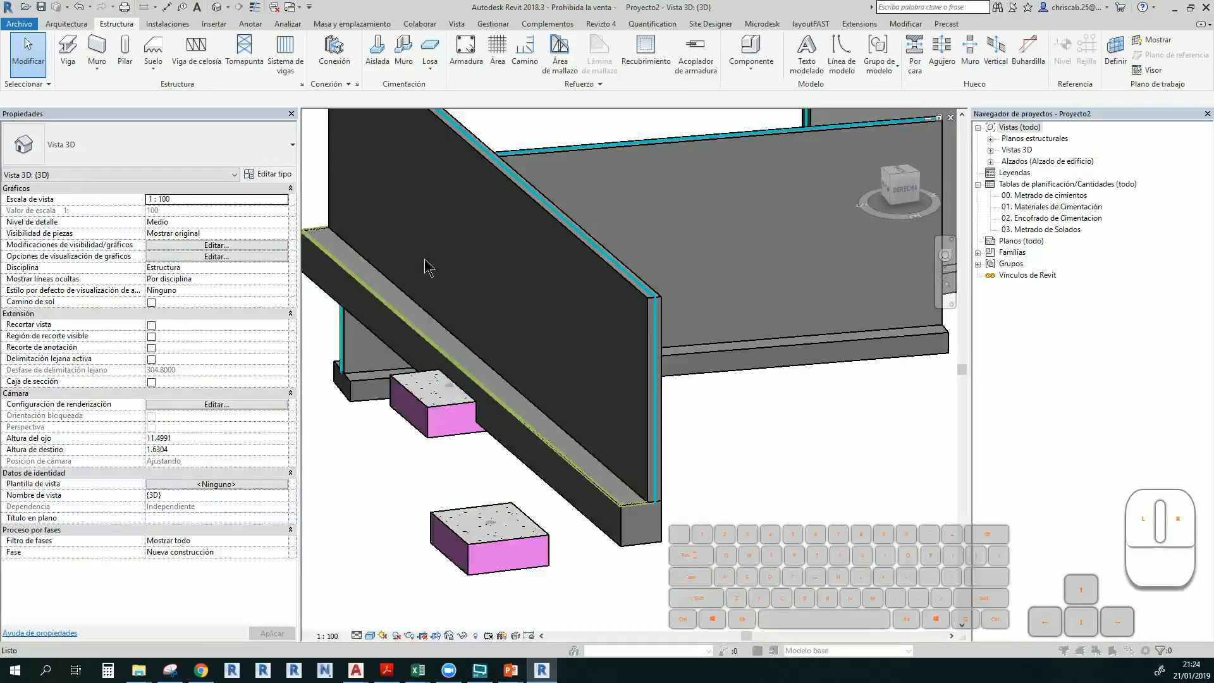
click(278, 154)
click(175, 171)
click(524, 565)
Examine the overlap between the isolated footing and the CC-1 slab in wireframe, dismiss the save reminder, and restore the shaded display
mouse_move(577, 533)
shift+middle_down()
mouse_move(469, 510)
mouse_move(516, 366)
mouse_move(673, 626)
mouse_move(569, 531)
shift+middle_up()
key(w)
key(f)
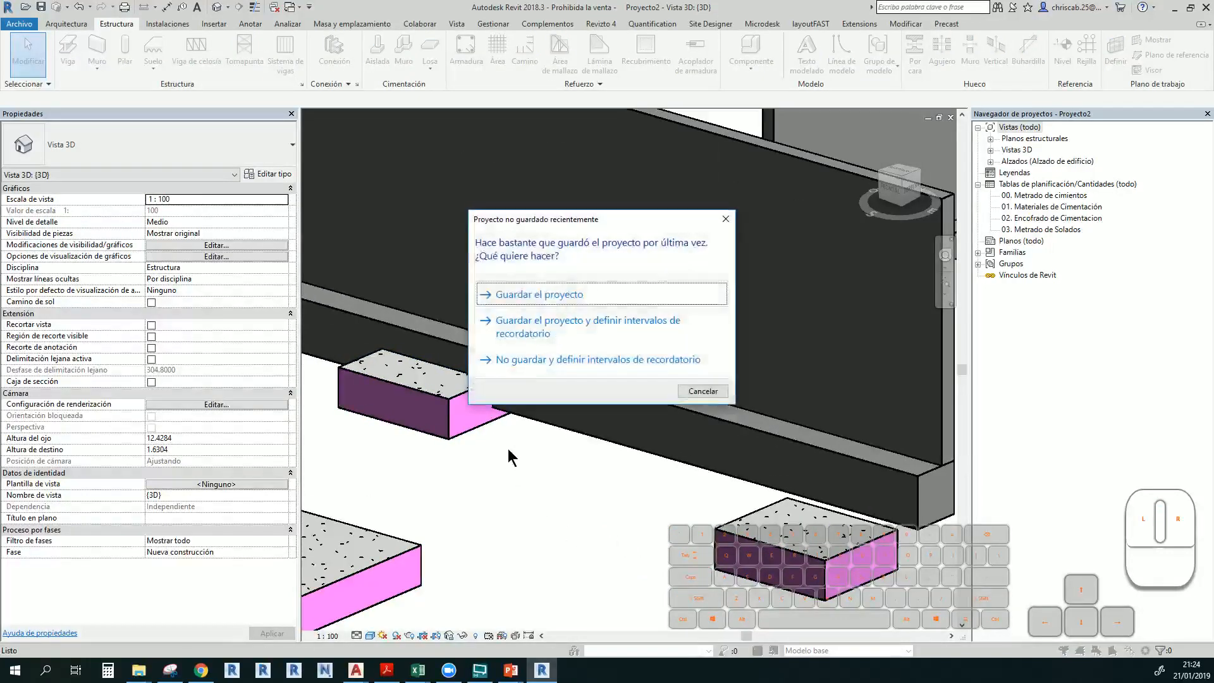
key(Escape)
mouse_move(512, 443)
shift+middle_down()
mouse_move(462, 462)
mouse_move(488, 459)
shift+middle_up()
key(s)
key(d)
key(w)
key(f)
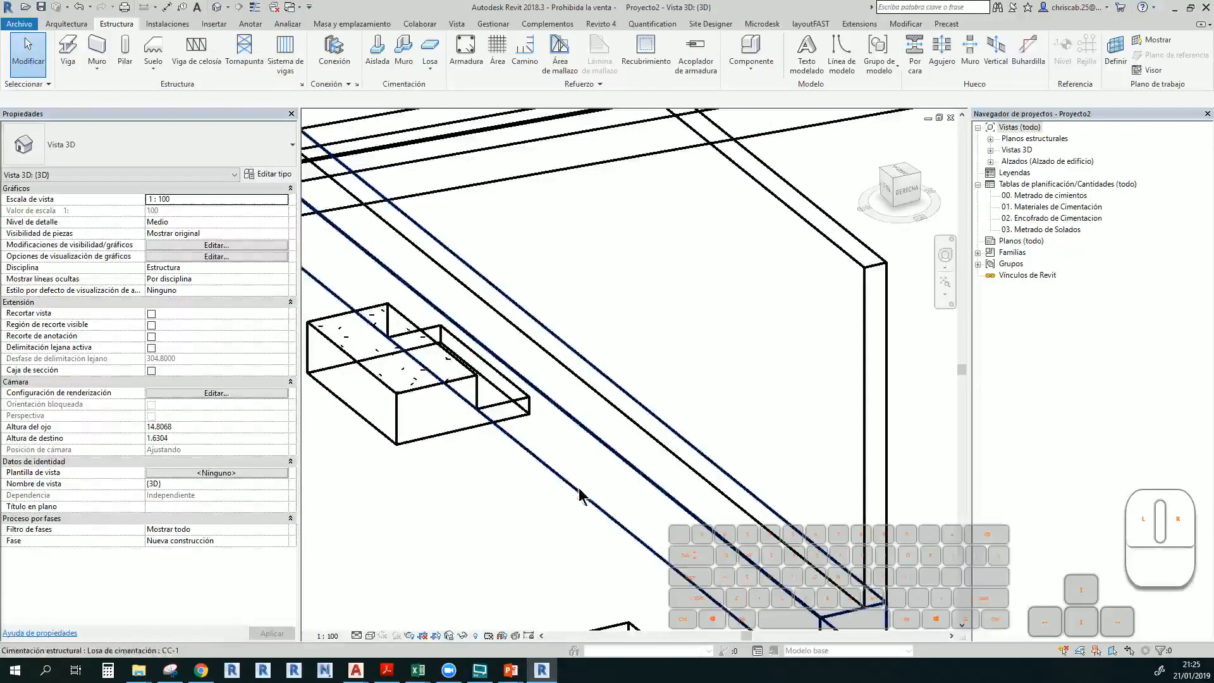
key(s)
key(d)
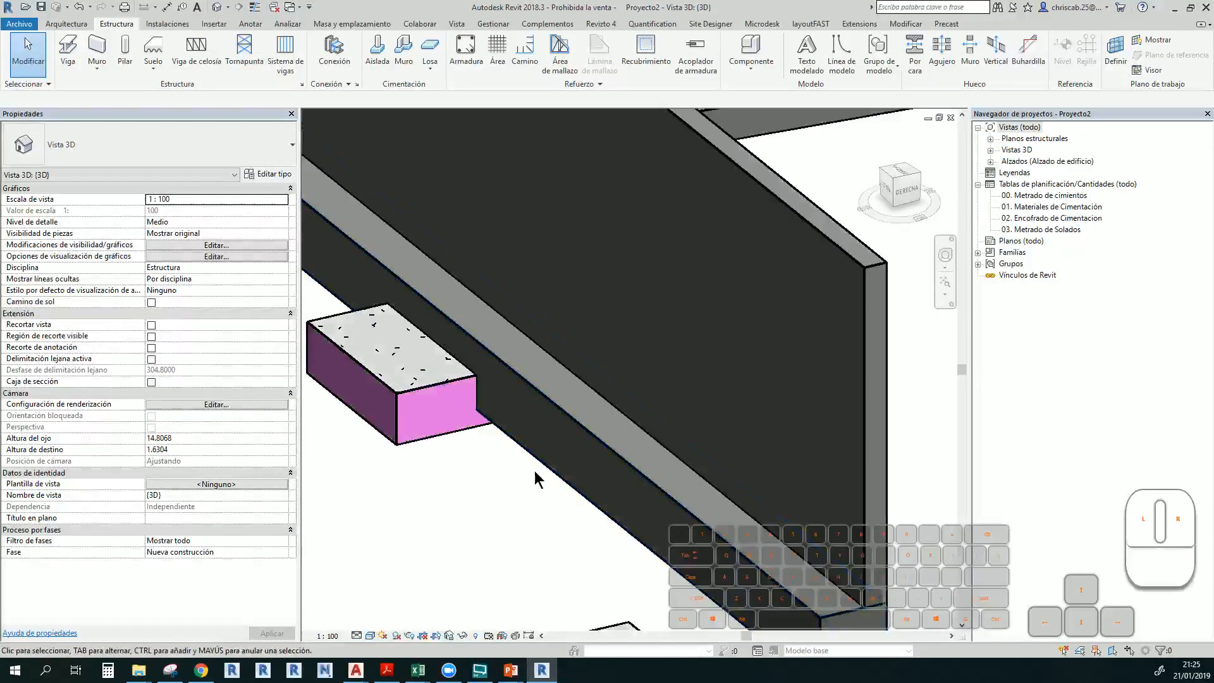
Temporarily hide the CC-1 foundation slab to examine the footing's joined geometry, and undo the hiding
click(525, 387)
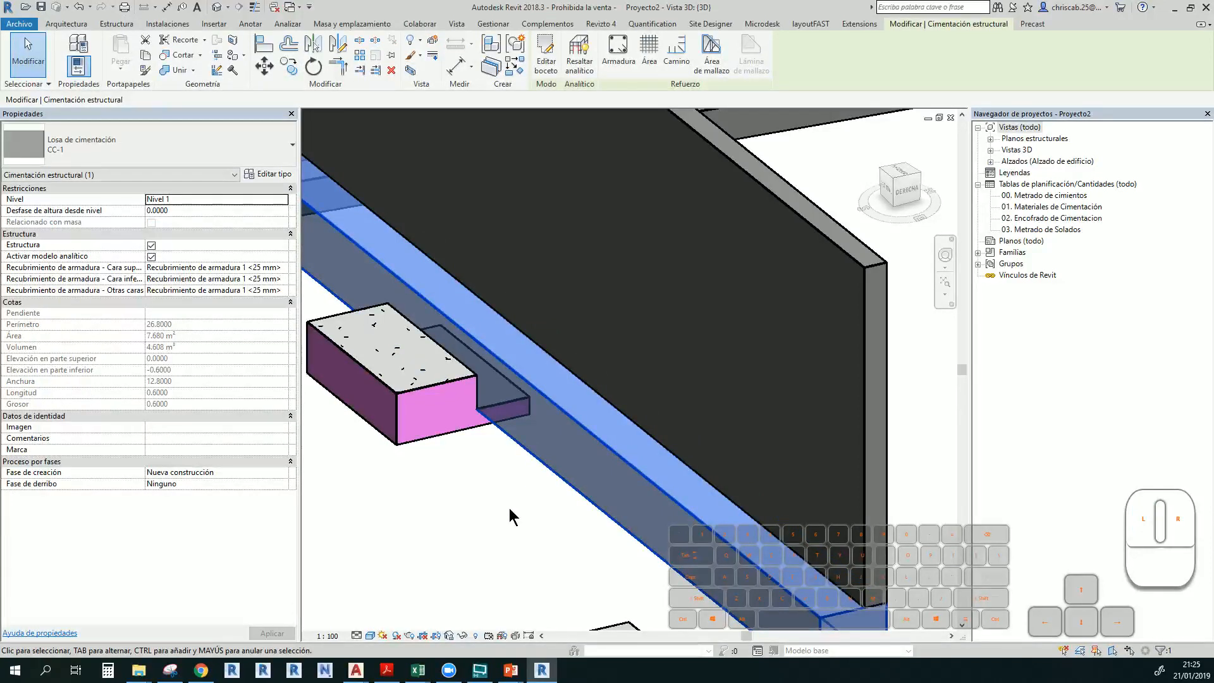
key(h)
key(h)
shift+middle_drag(512, 495, 449, 503)
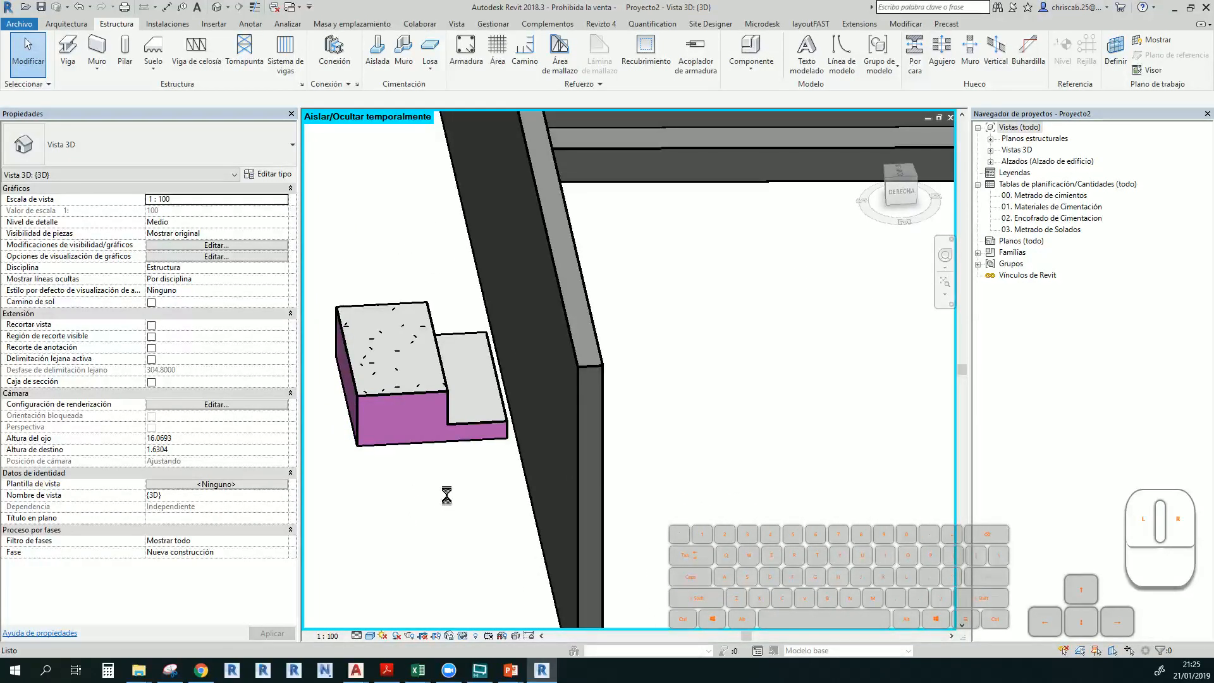
key(ctrl+z)
mouse_move(447, 497)
middle_down()
mouse_move(458, 504)
mouse_move(442, 498)
middle_up()
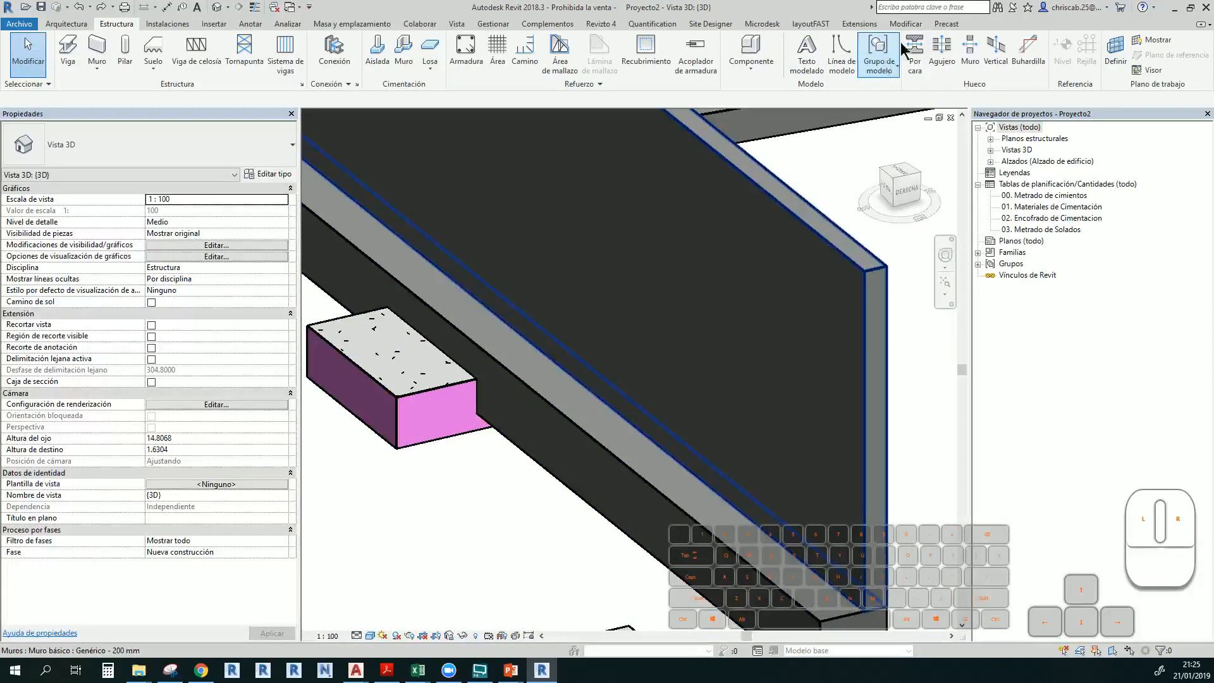
Switch the join order between the CC-1 foundation slab and the isolated footing, and leave the command
click(915, 25)
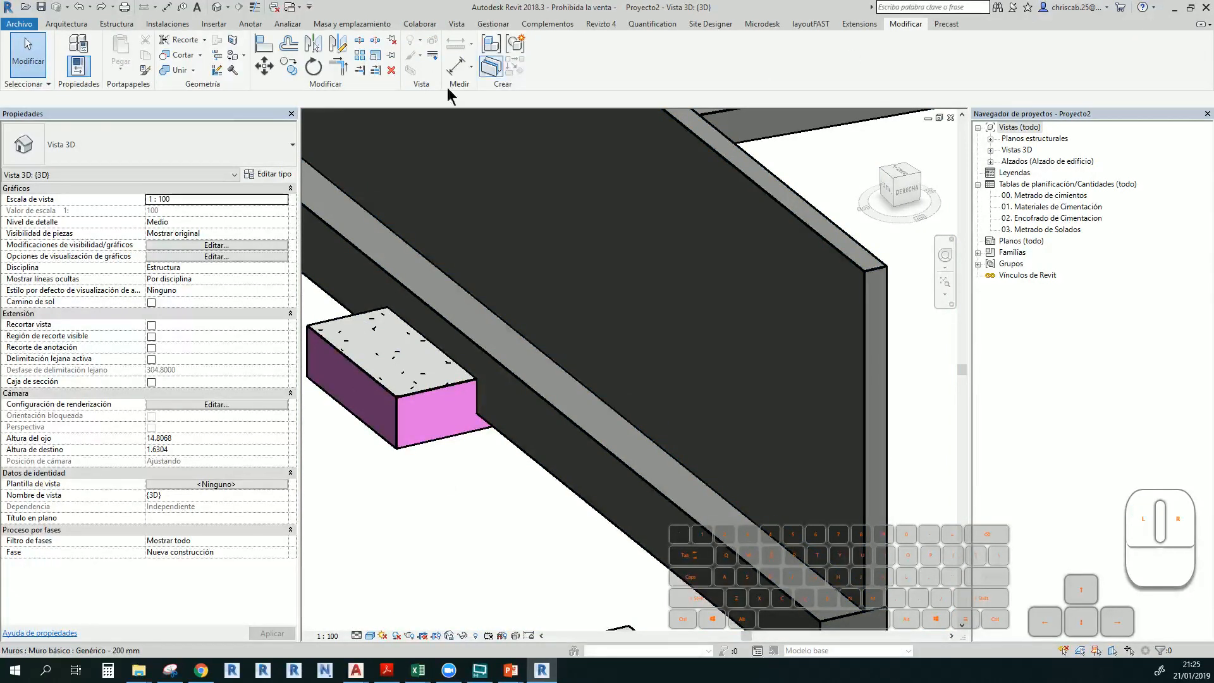
click(193, 69)
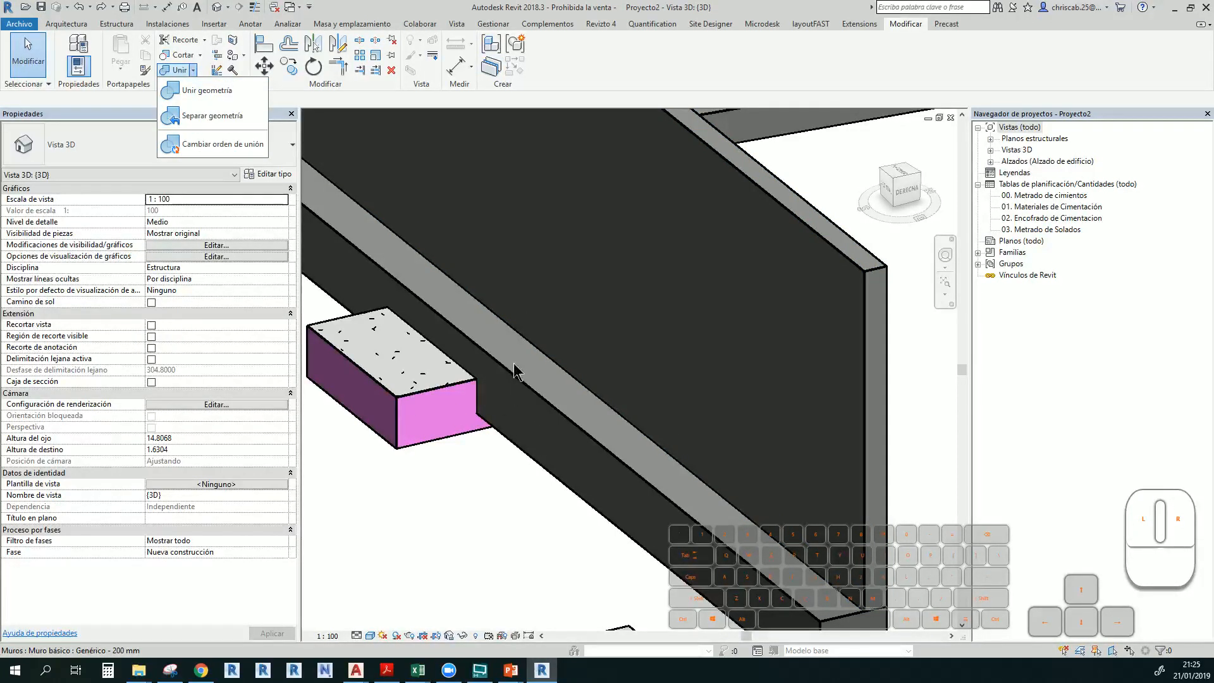
click(198, 151)
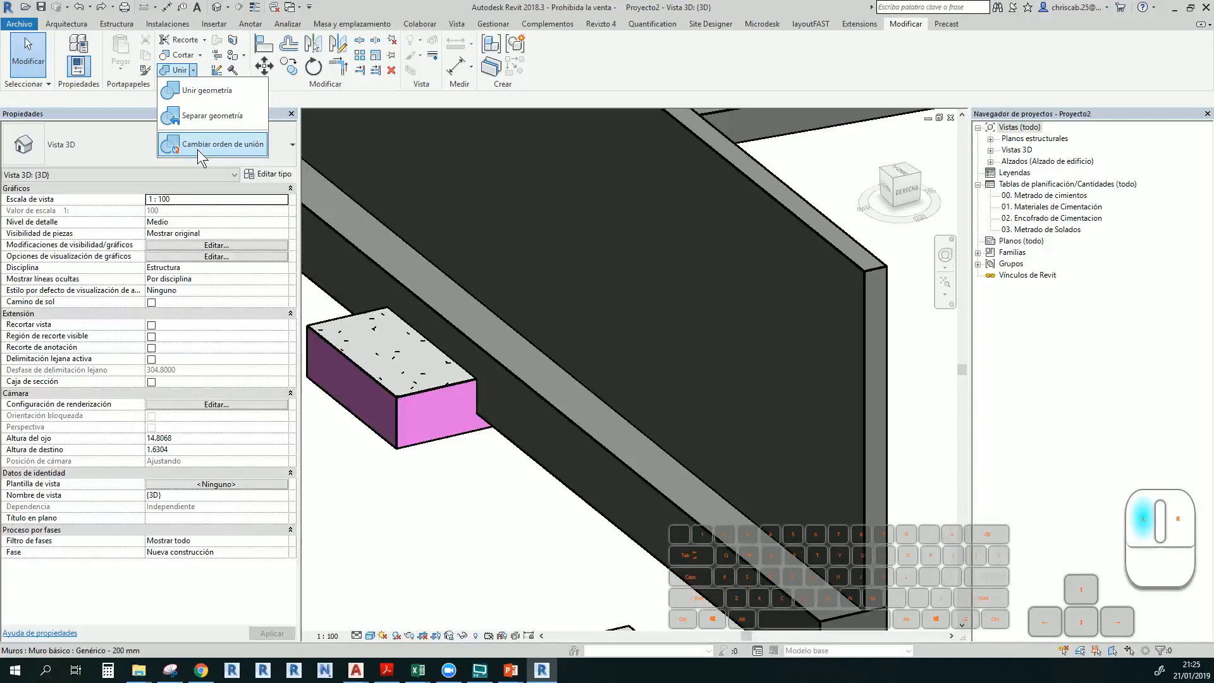
click(490, 367)
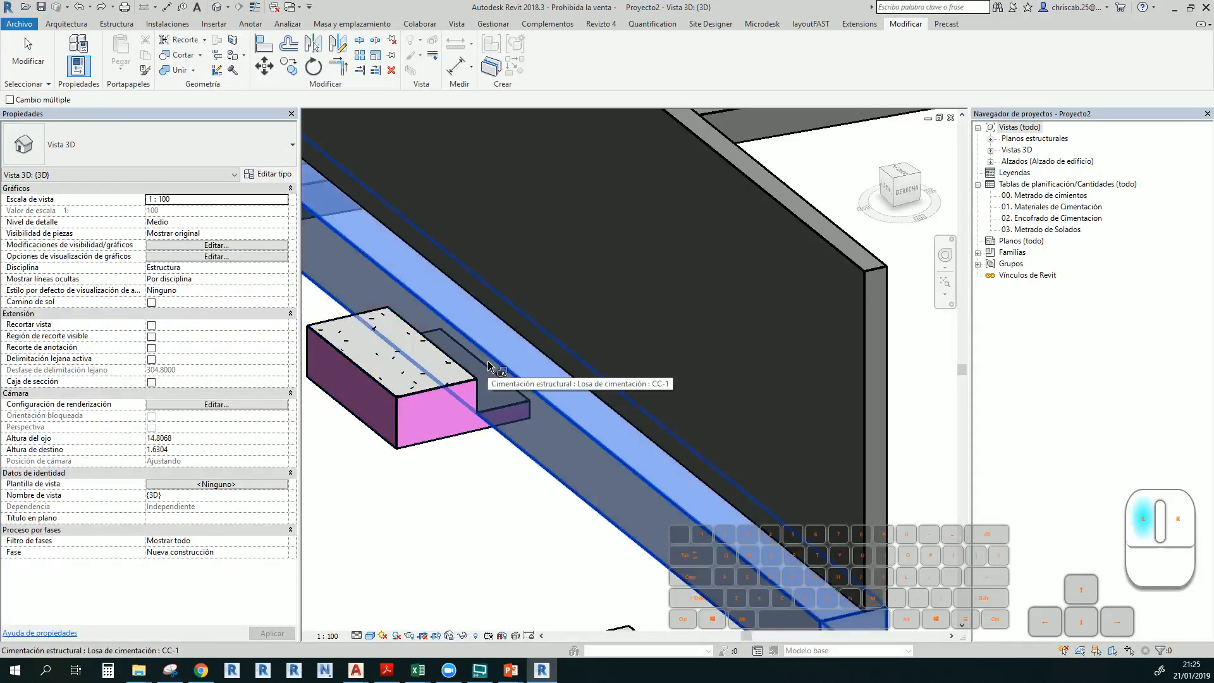
click(459, 387)
key(Escape)
key(Escape)
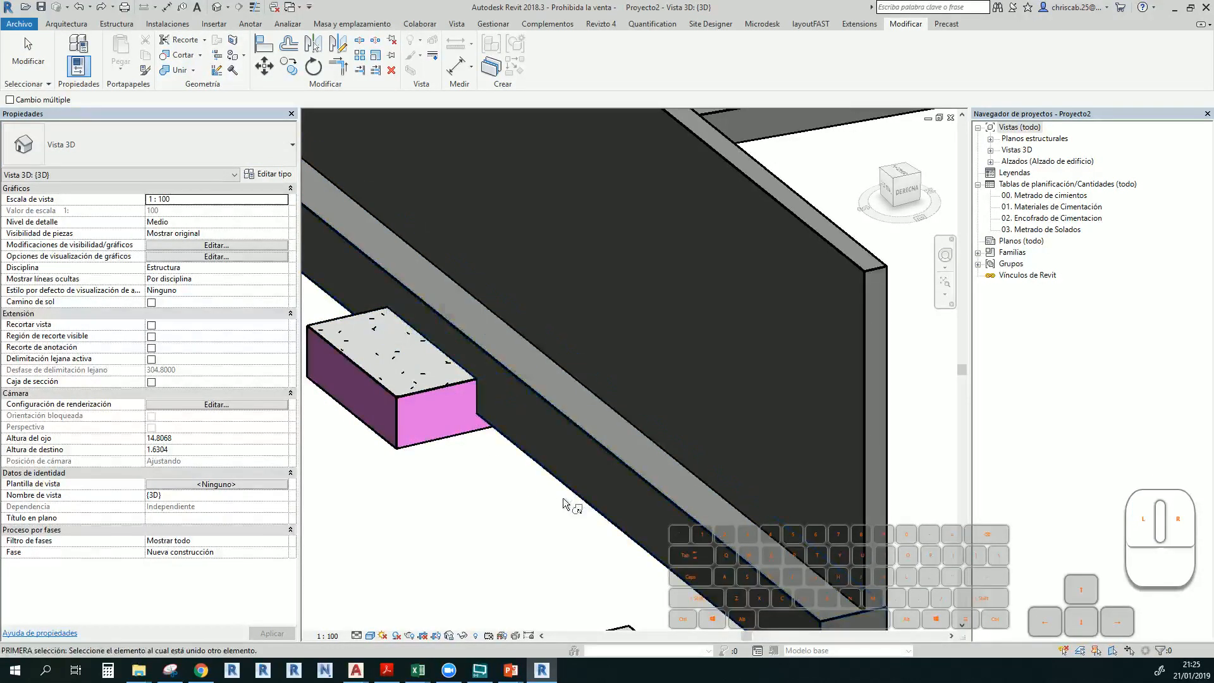
Temporarily hide the isolated footing to examine the cut in the CC-1 slab, and undo the hiding
mouse_move(561, 501)
shift+middle_down()
mouse_move(540, 518)
mouse_move(609, 534)
mouse_move(569, 500)
shift+middle_up()
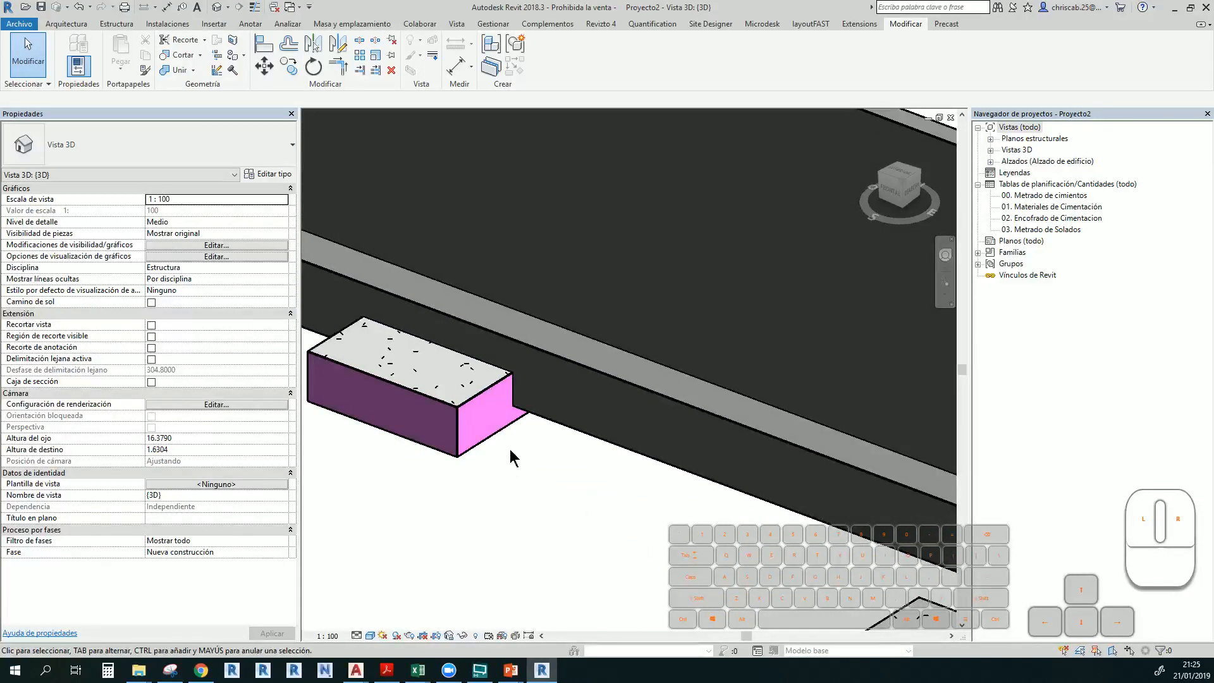
click(487, 421)
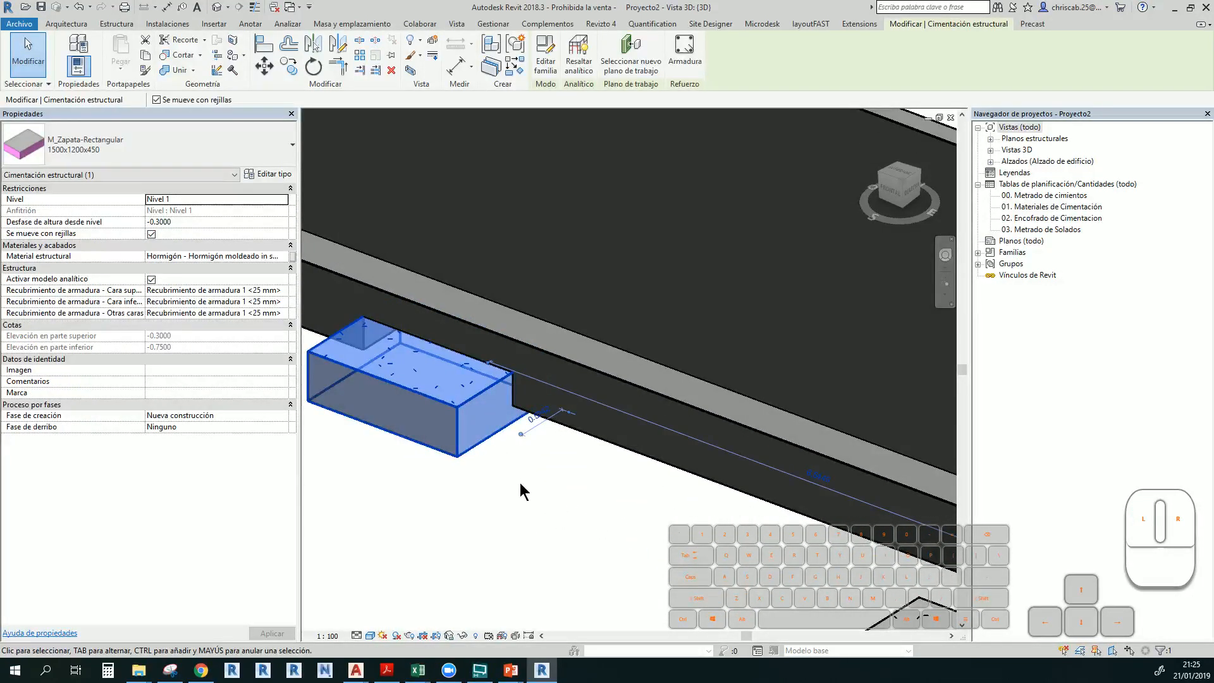
key(h)
key(h)
shift+middle_drag(520, 481, 544, 539)
key(ctrl+z)
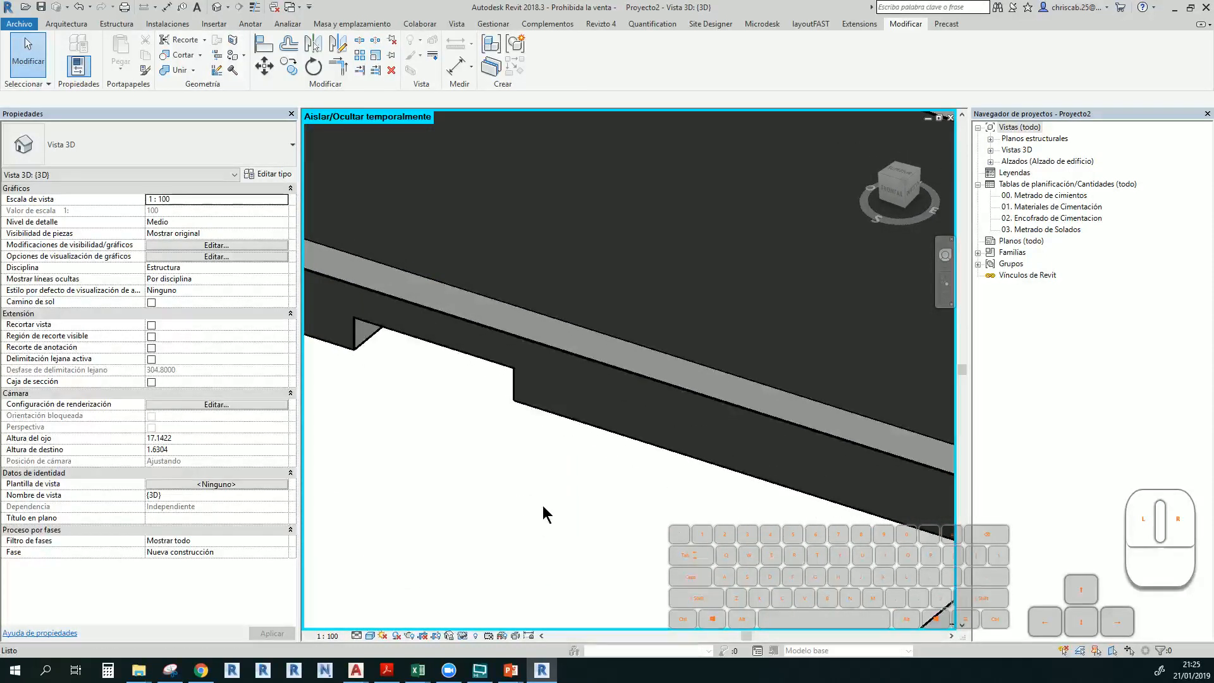
mouse_move(558, 513)
shift+middle_down()
mouse_move(433, 459)
mouse_move(466, 493)
mouse_move(572, 508)
shift+middle_up()
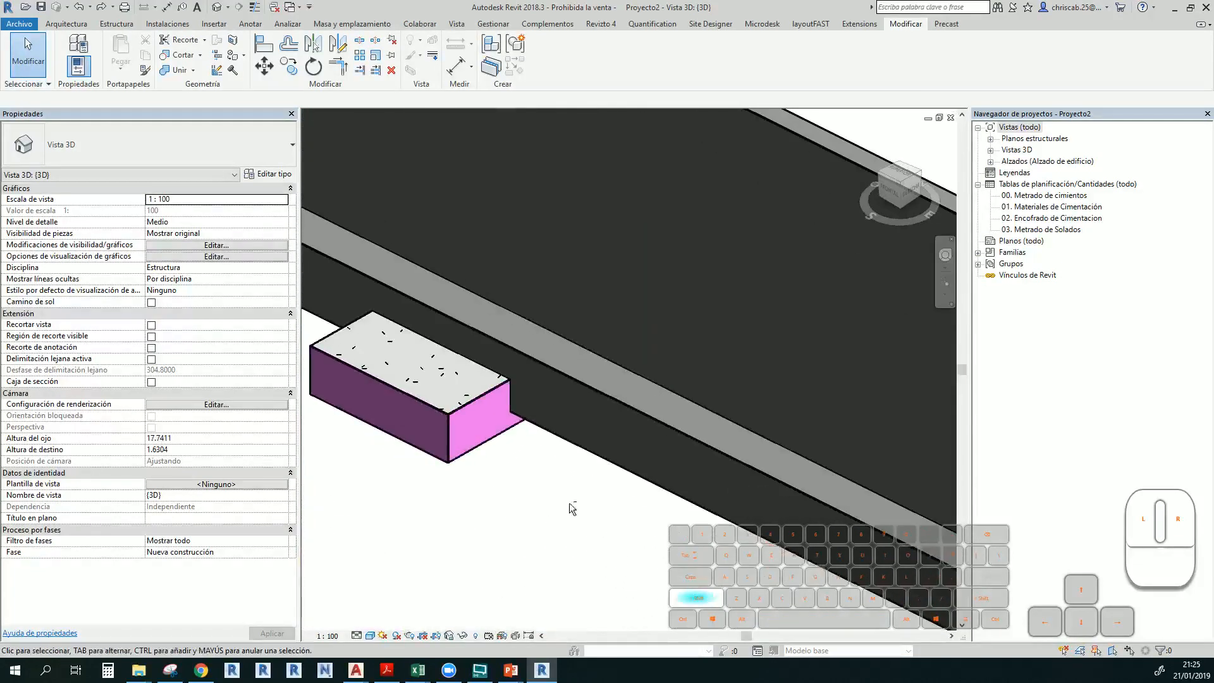
Select the CC-1 foundation slab and examine its properties and its intersection with the isolated footing
click(559, 386)
shift+middle_drag(558, 387, 528, 466)
scroll(515, 406, up, 2)
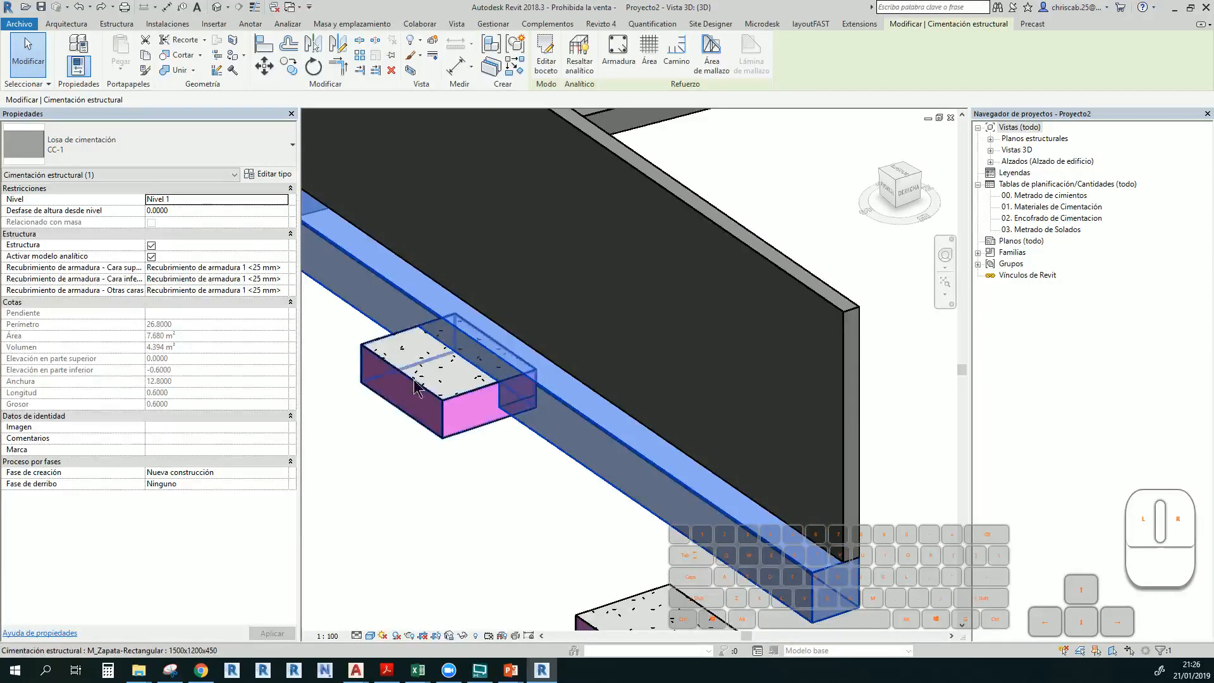
shift+middle_drag(466, 401, 446, 467)
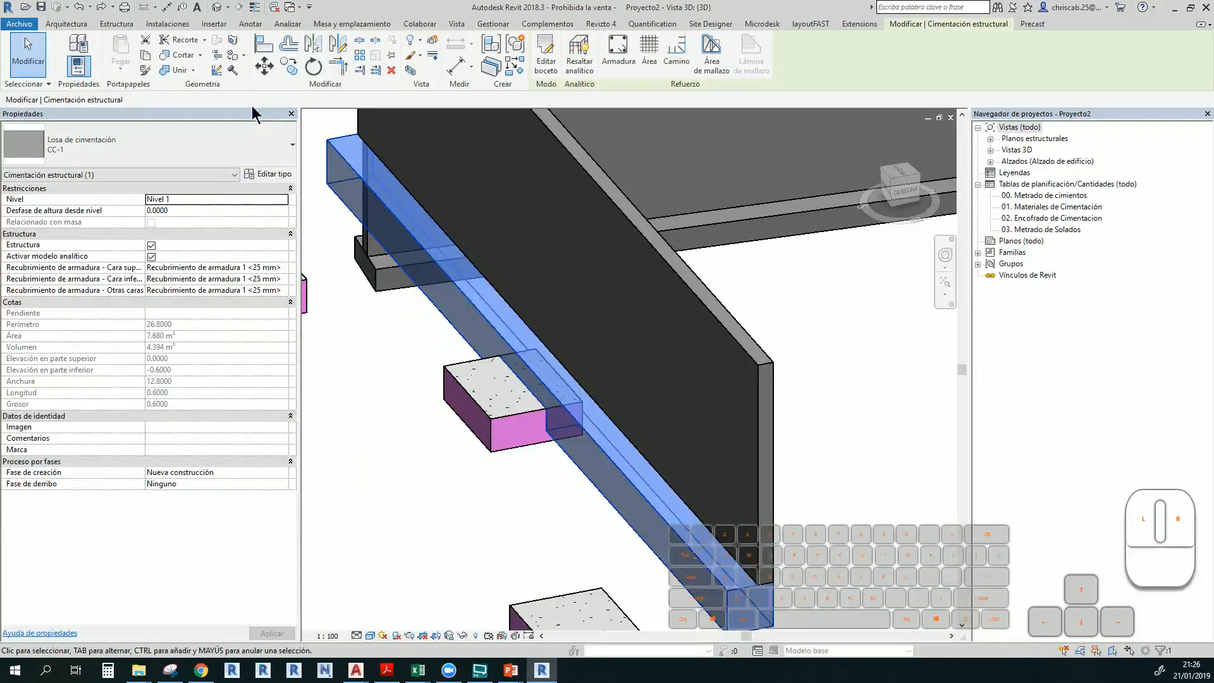
Create a rectangular CC-1 foundation slab about 3.2 by 5.7 m in the open area beyond the wall's end
click(116, 23)
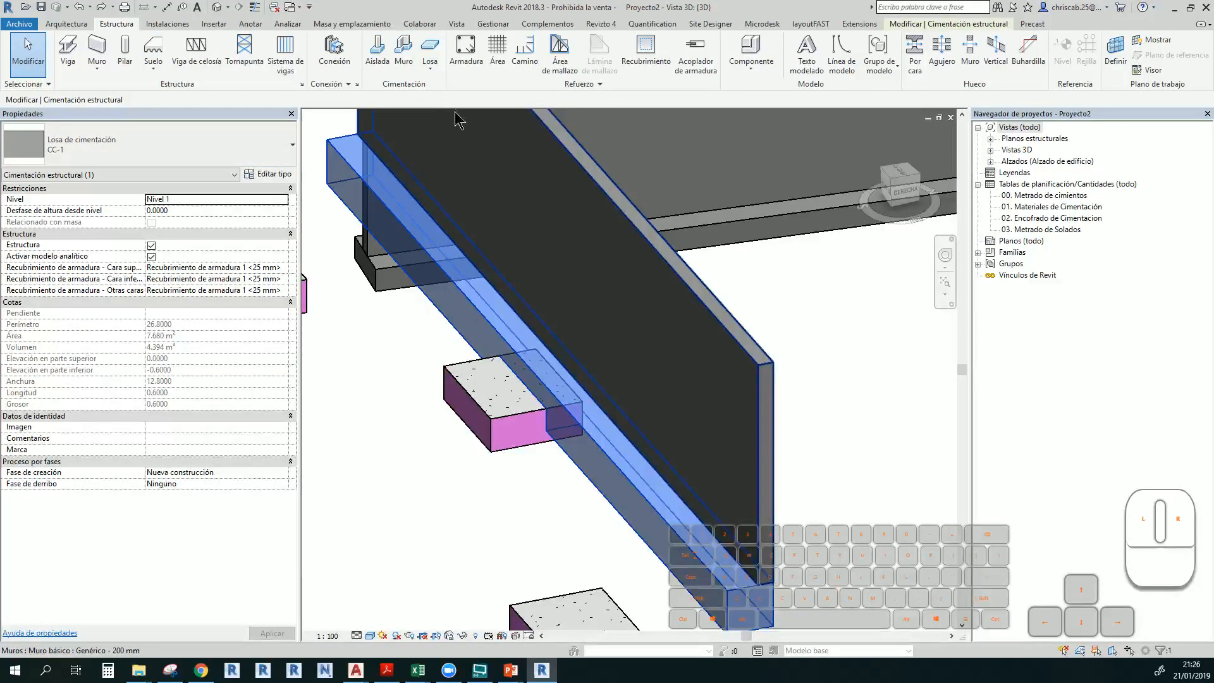
click(425, 71)
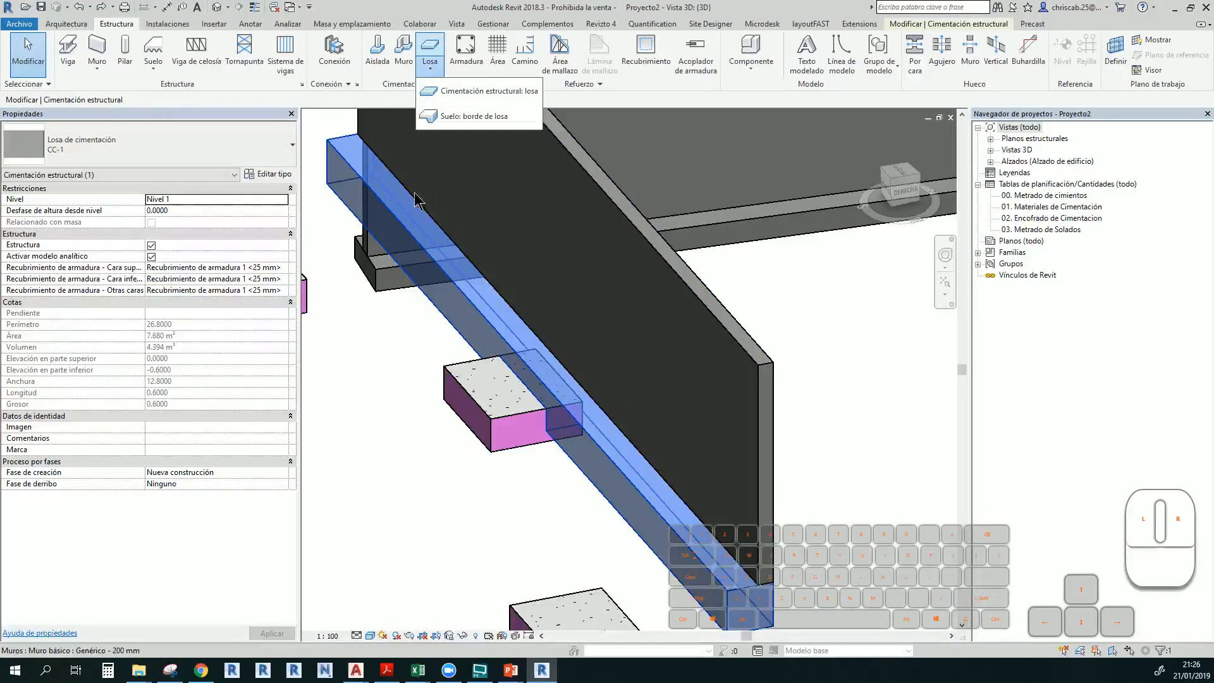
click(368, 390)
scroll(368, 390, down, 5)
middle_drag(619, 526, 427, 367)
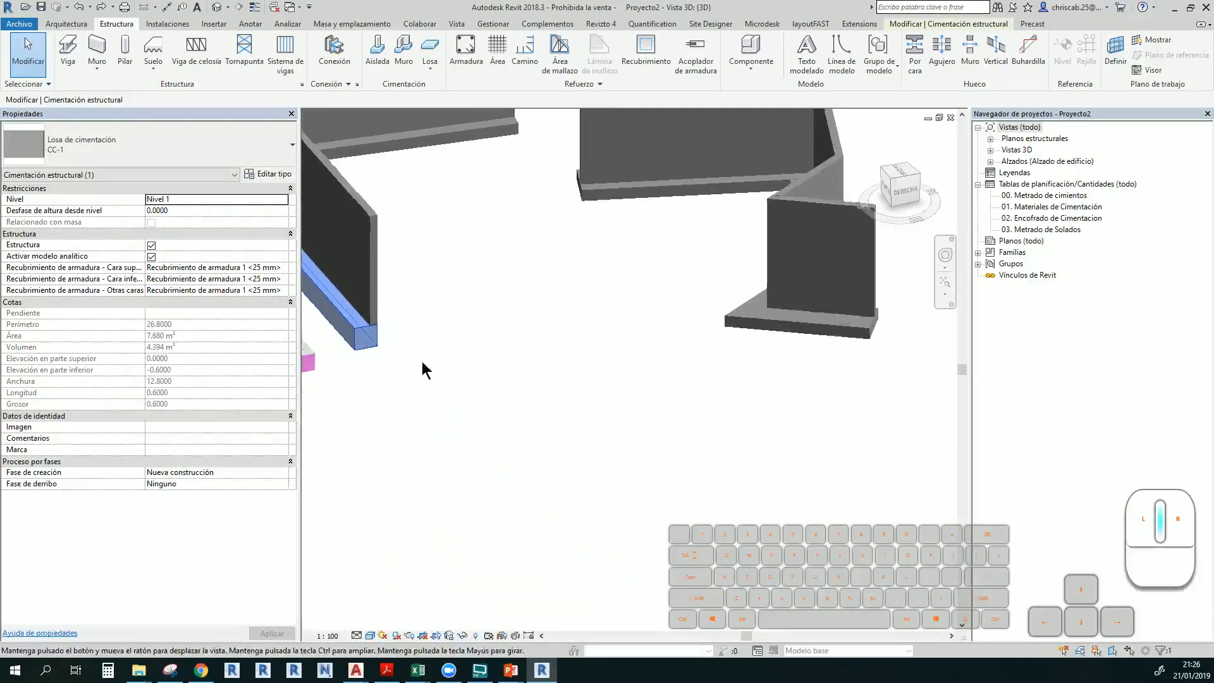
click(428, 51)
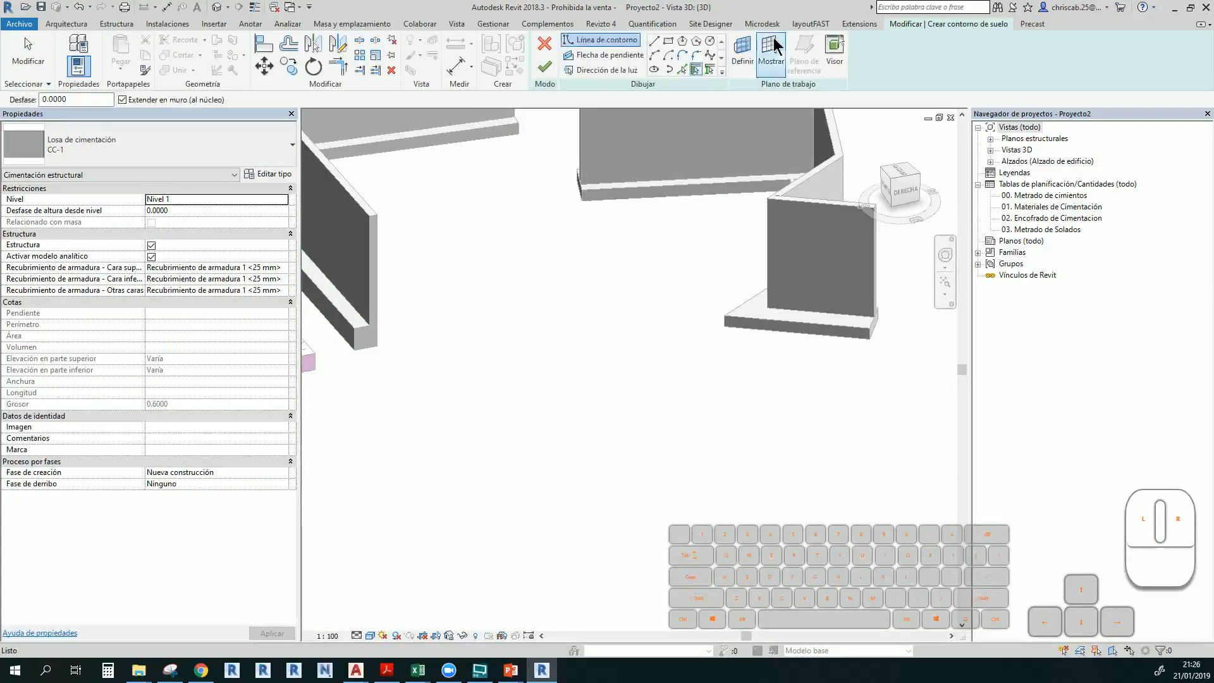
click(668, 40)
click(529, 329)
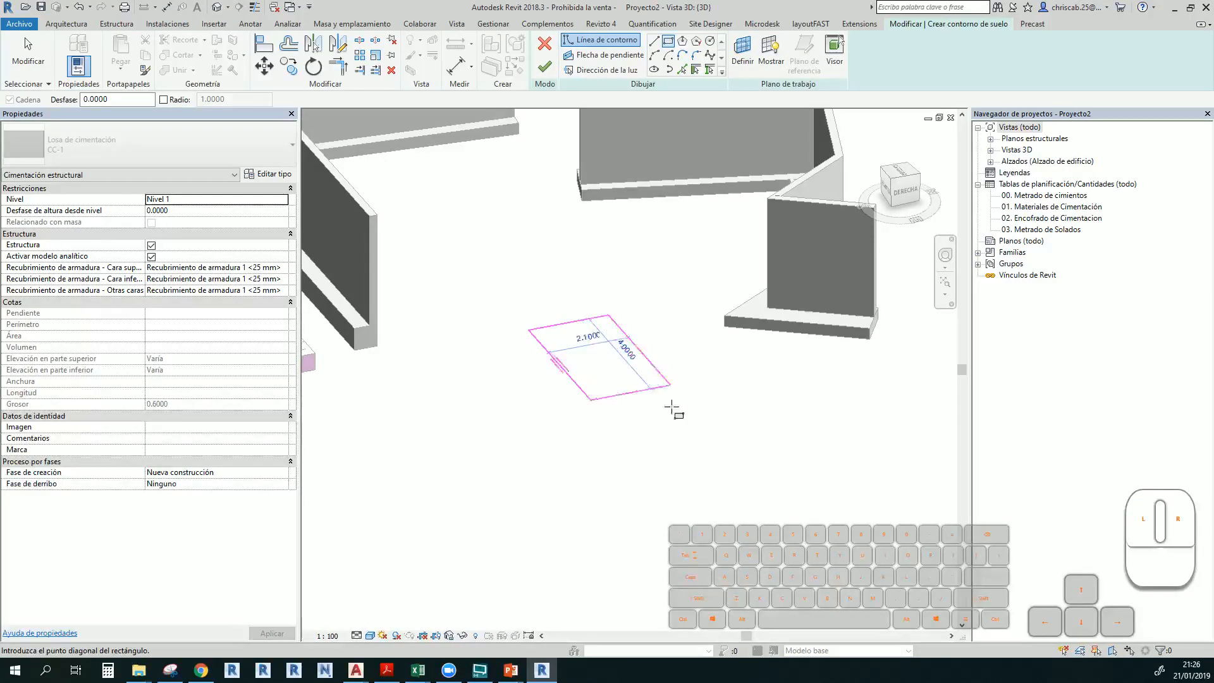
click(722, 409)
click(544, 66)
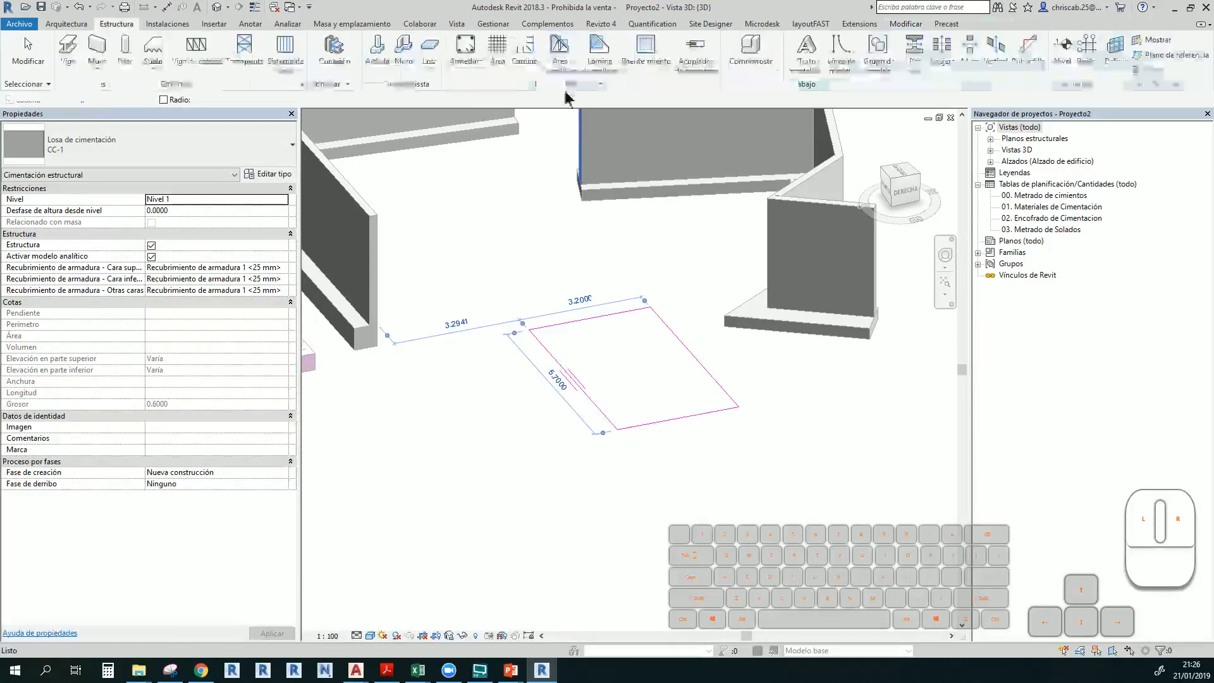
Add a slab edge along the bottom edges of the new rectangular foundation slab
shift+middle_drag(666, 444, 637, 396)
click(642, 448)
shift+middle_drag(642, 449, 480, 187)
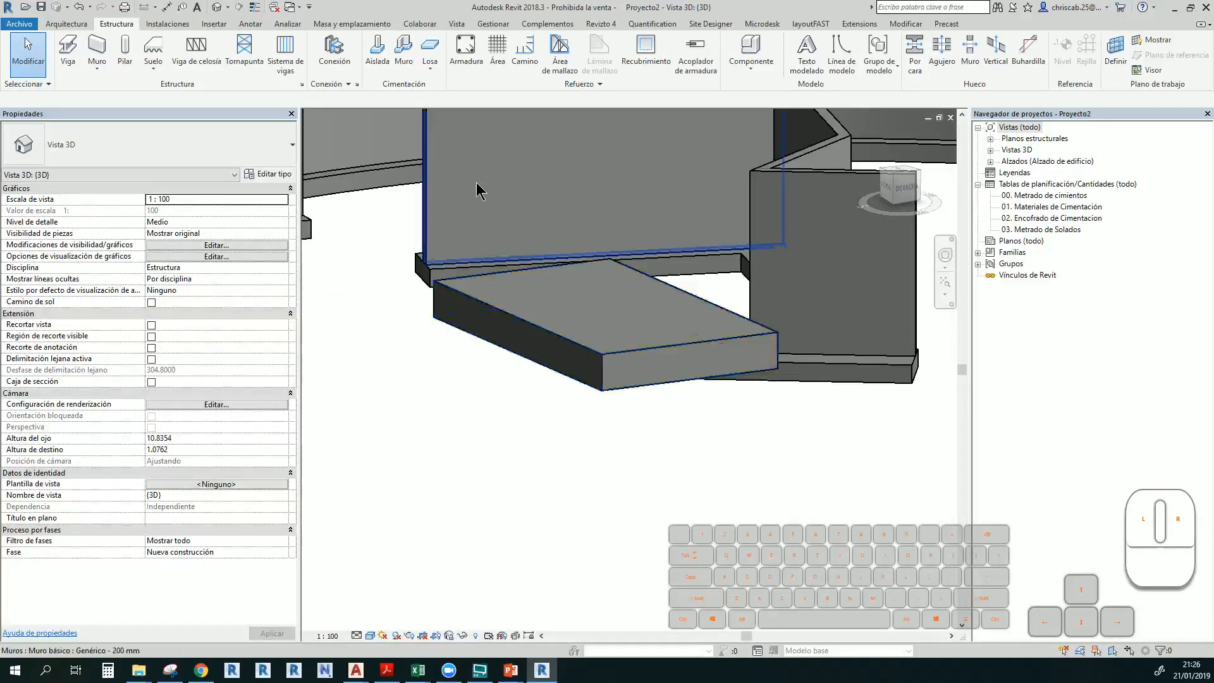
click(428, 73)
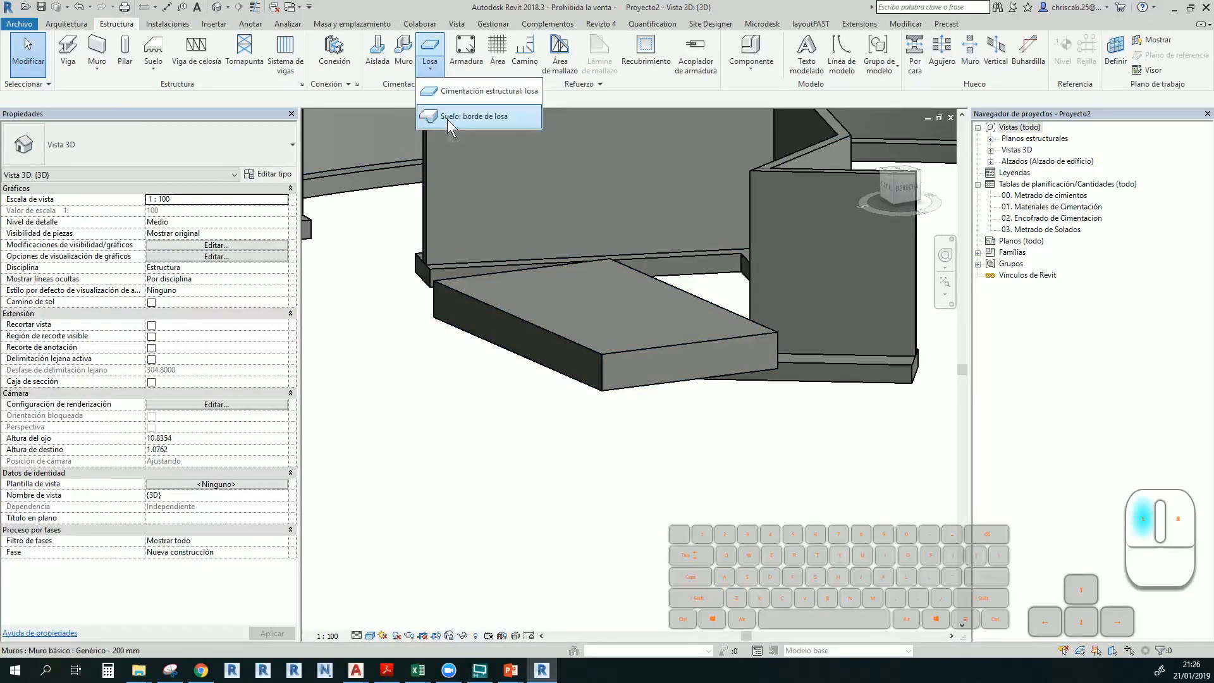
click(450, 117)
click(528, 366)
shift+middle_drag(577, 411, 695, 303)
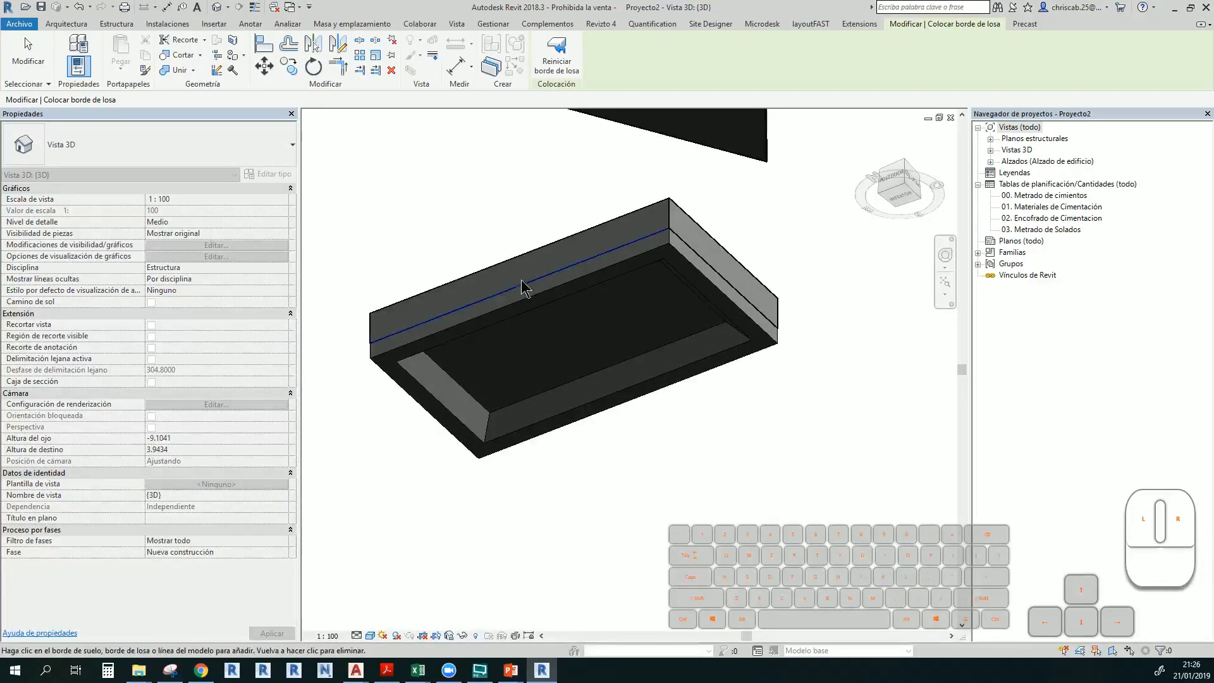
key(Escape)
Examine the slab edge beneath the new foundation slab from several sides, and view the slab among the surrounding foundations
click(670, 225)
shift+middle_drag(661, 272, 468, 391)
click(510, 331)
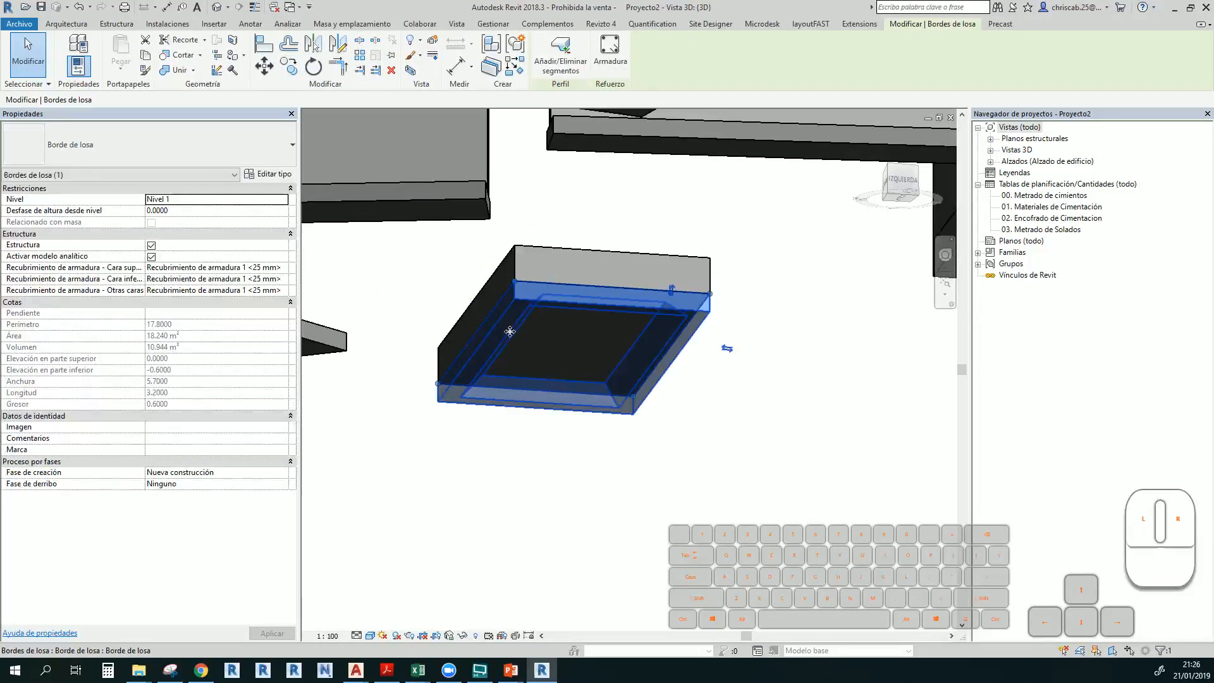
key(Escape)
shift+middle_drag(540, 387, 804, 393)
shift+middle_drag(679, 402, 634, 308)
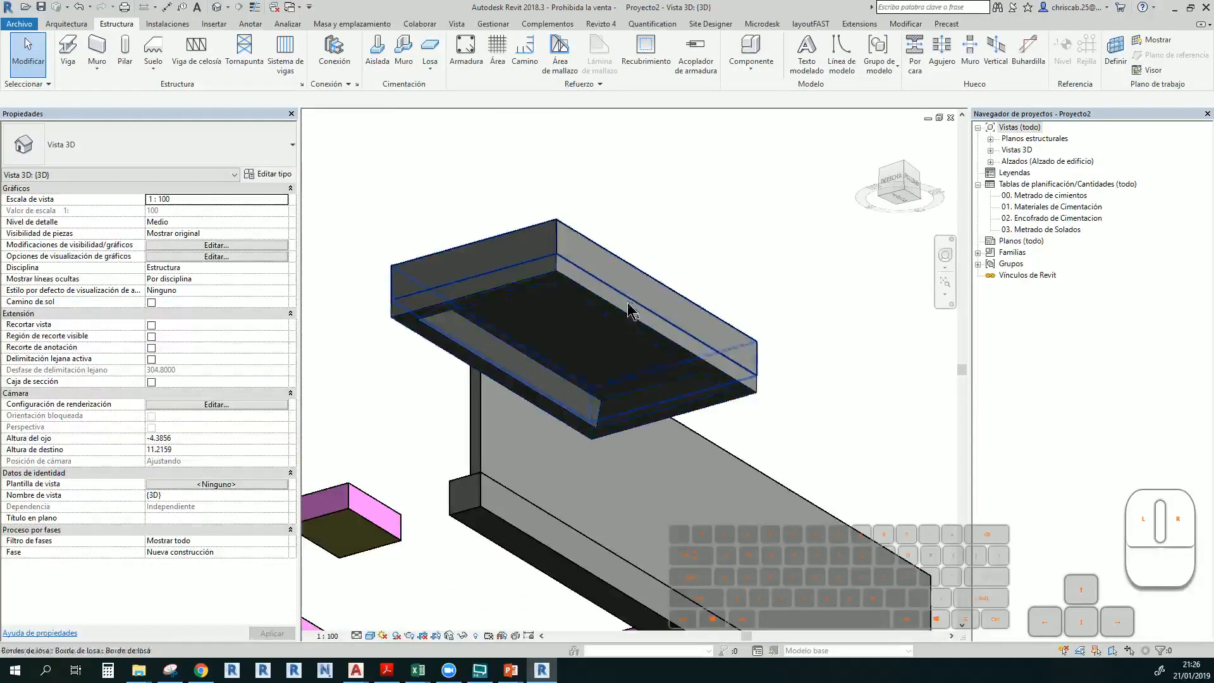
click(625, 318)
click(663, 211)
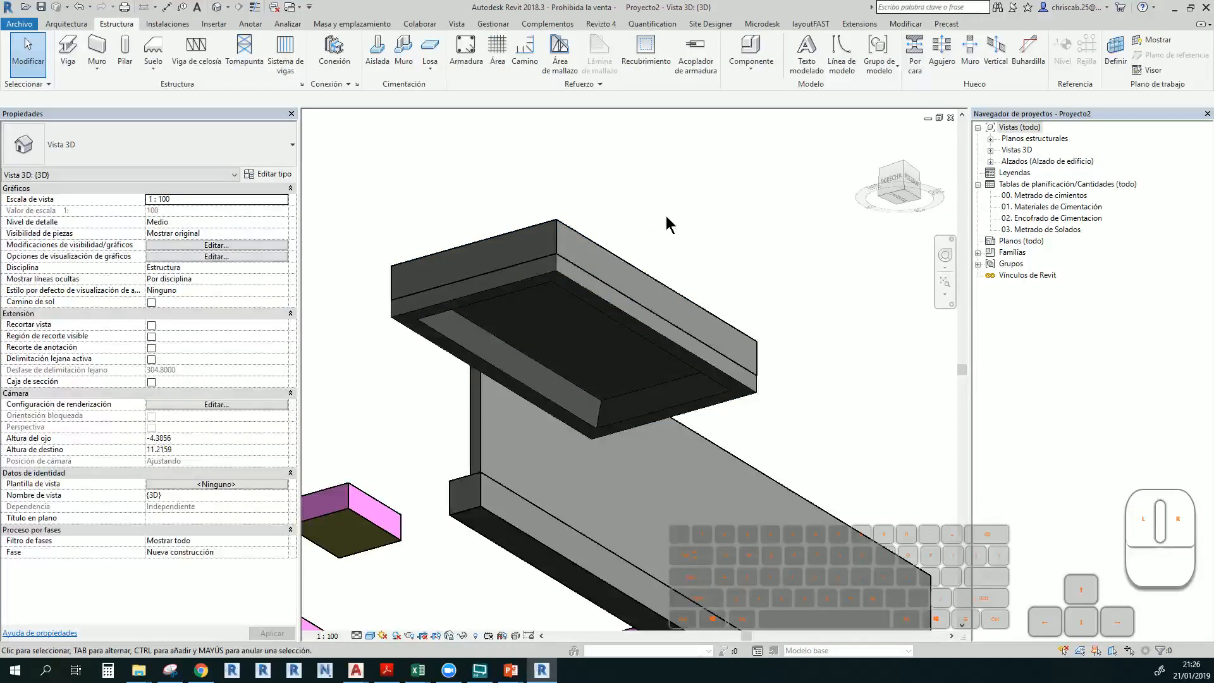
scroll(608, 190, down, 5)
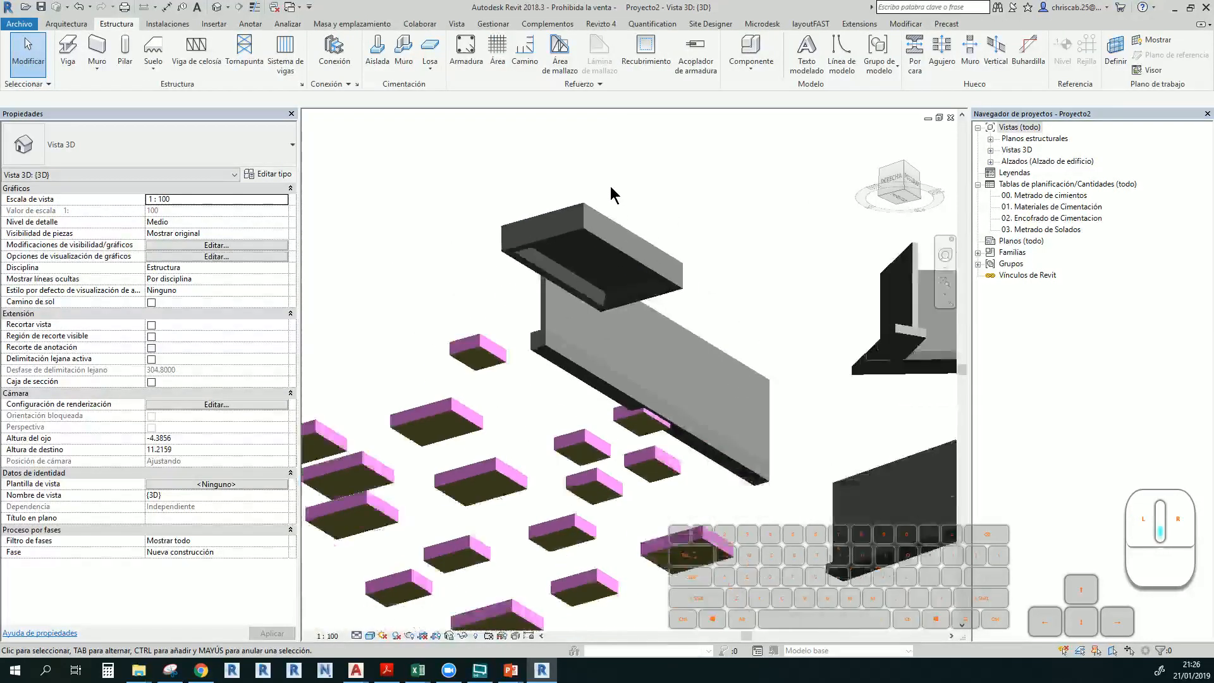
shift+middle_drag(601, 215, 680, 481)
right_click(681, 481)
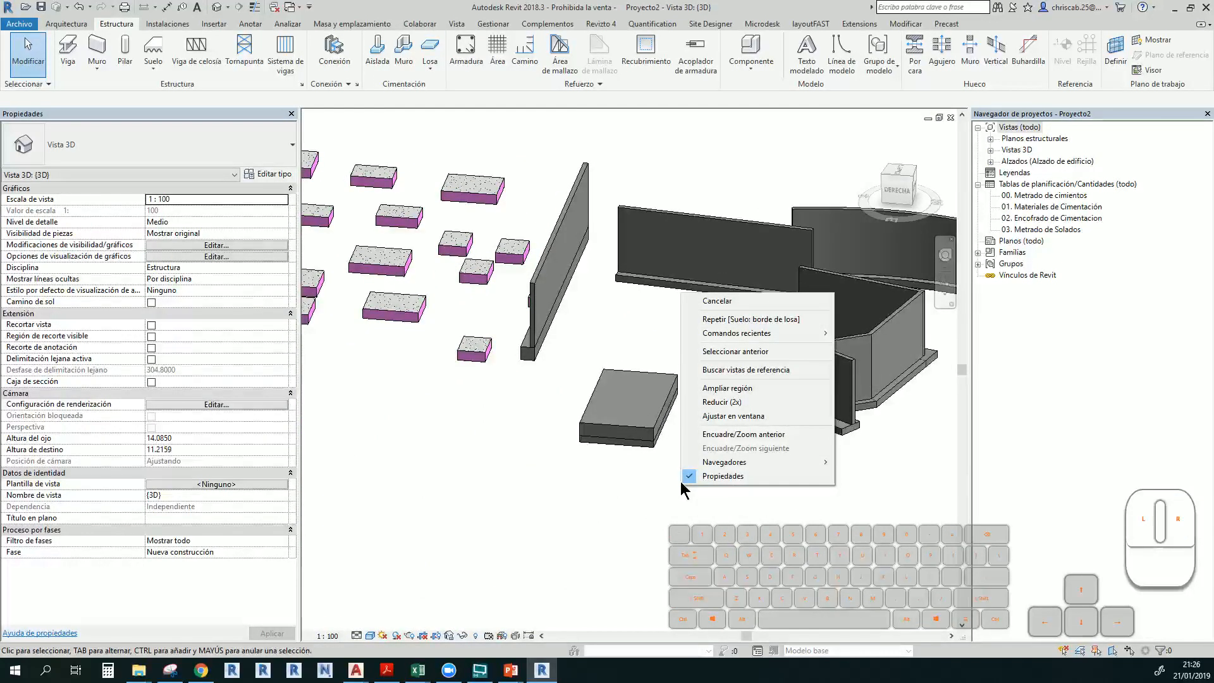
key(alt+Tab)
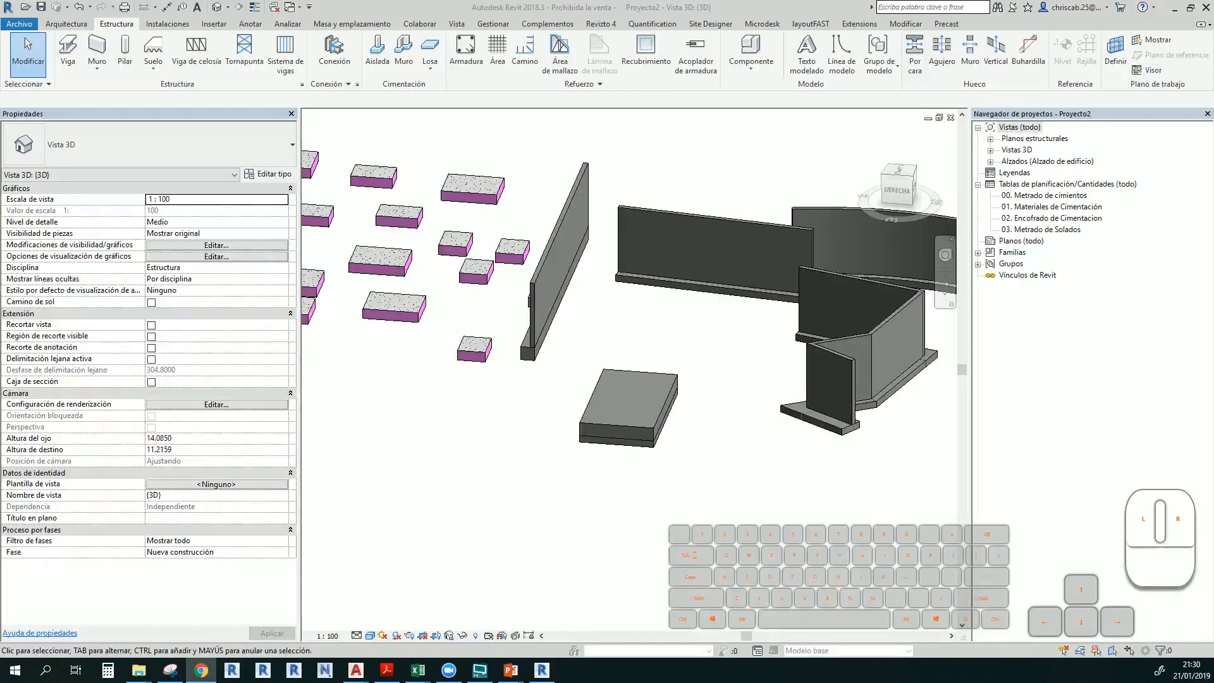
key(t)
key(shift+8)
key(Return)
scroll(430, 408, down, 4)
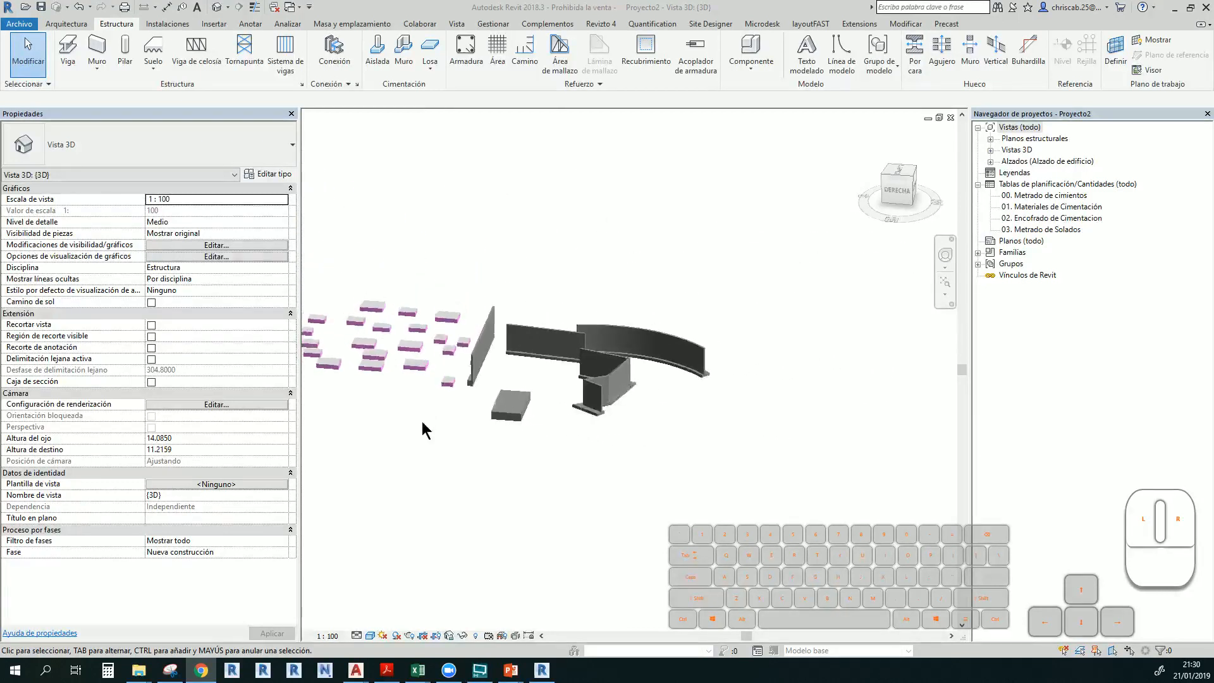
shift+middle_drag(496, 439, 540, 474)
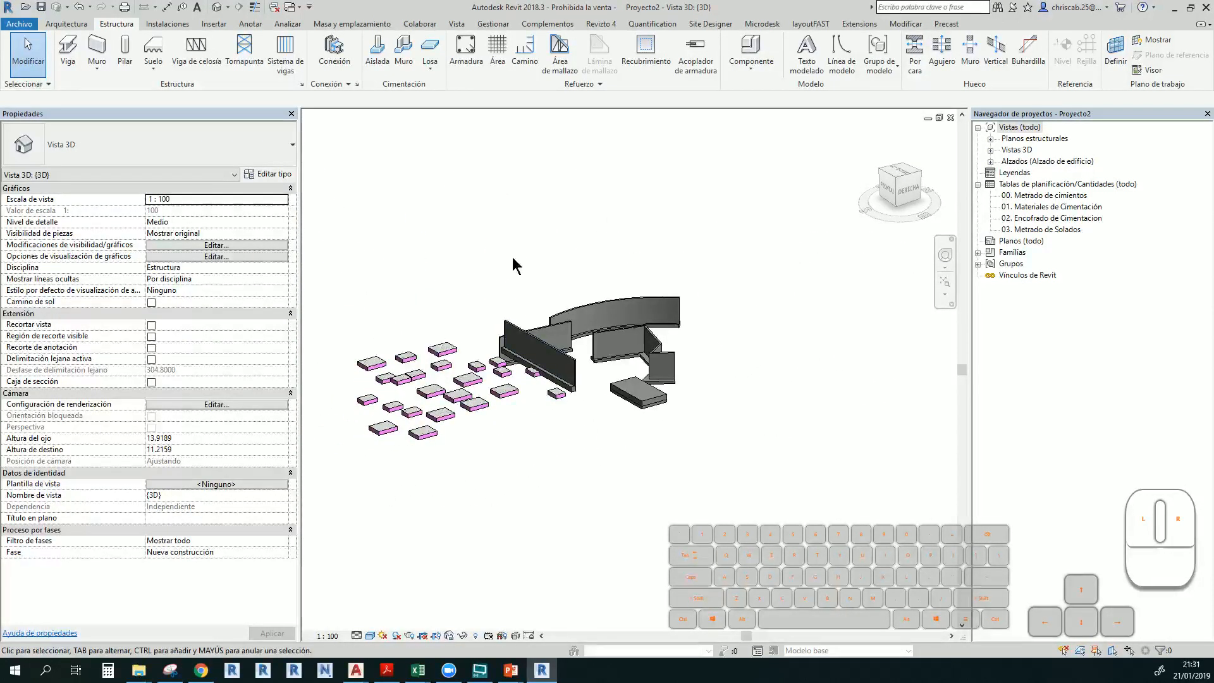
Open the recent project ES-1903-RES.rvt and view its columns and walls in 3D from above
click(21, 24)
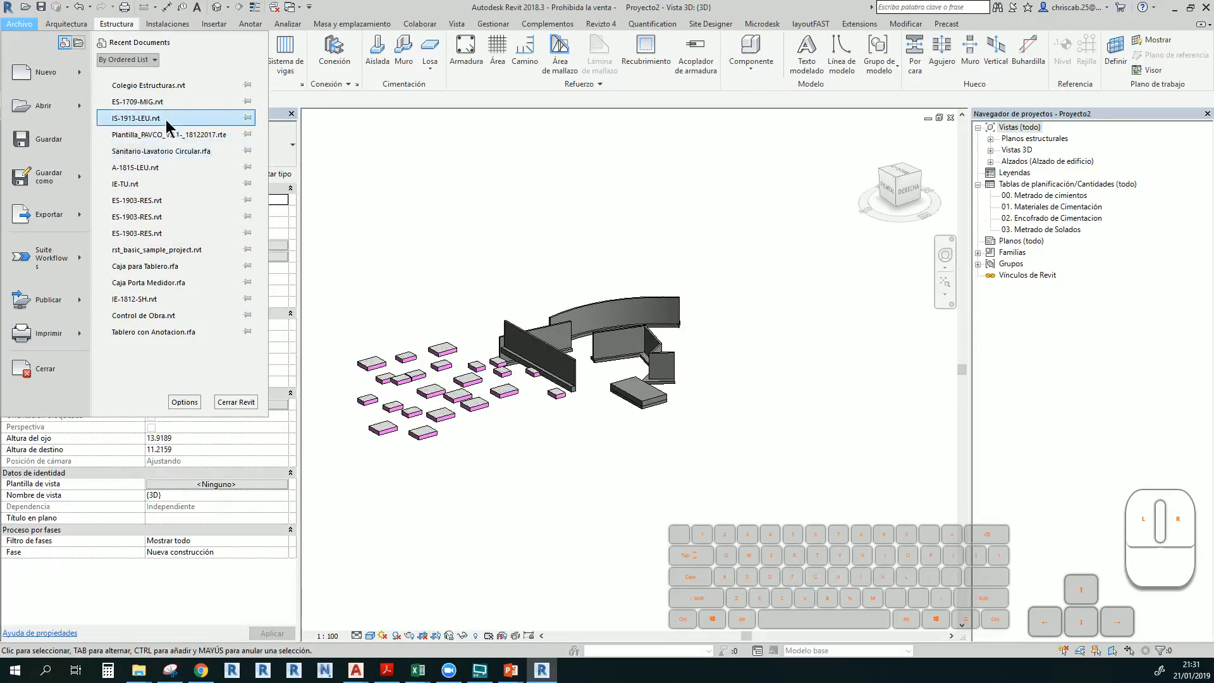
click(177, 200)
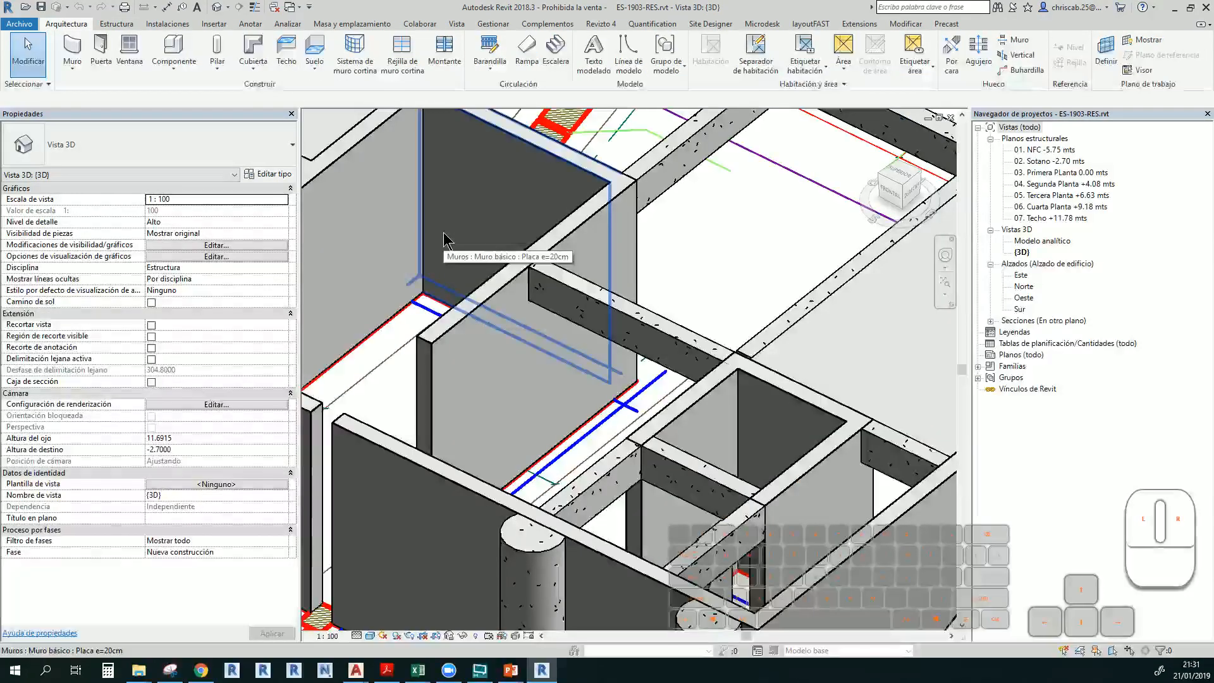
scroll(444, 237, down, 6)
shift+middle_drag(444, 237, 569, 430)
scroll(588, 481, up, 5)
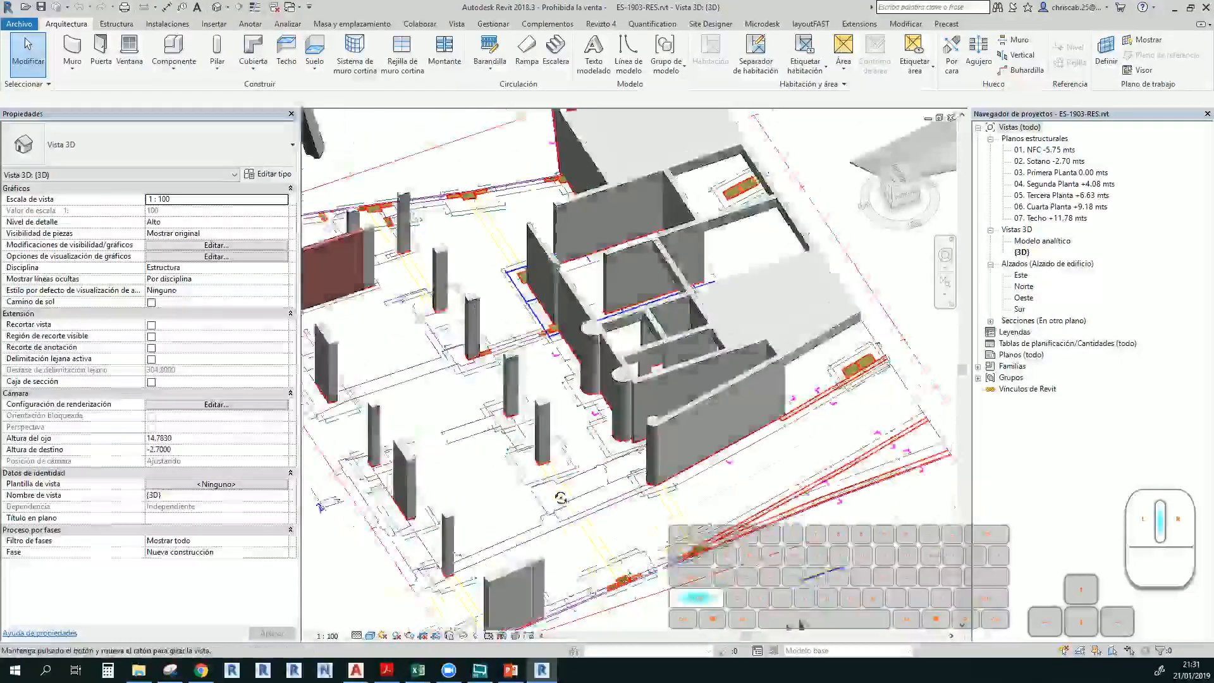
shift+middle_drag(608, 519, 695, 392)
Open the structural plan 01. NFC -5.75 mts, display it shaded, and locate the footing outlines around columns P-3 and P-4
click(1044, 150)
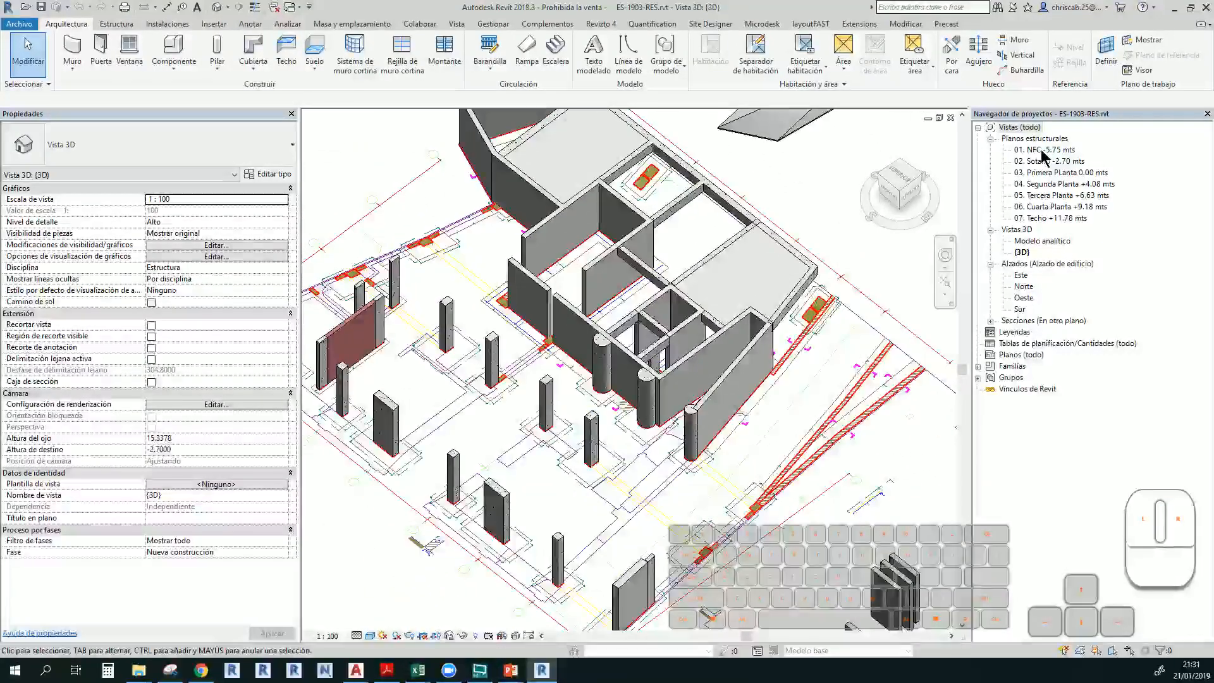
double_click(1044, 152)
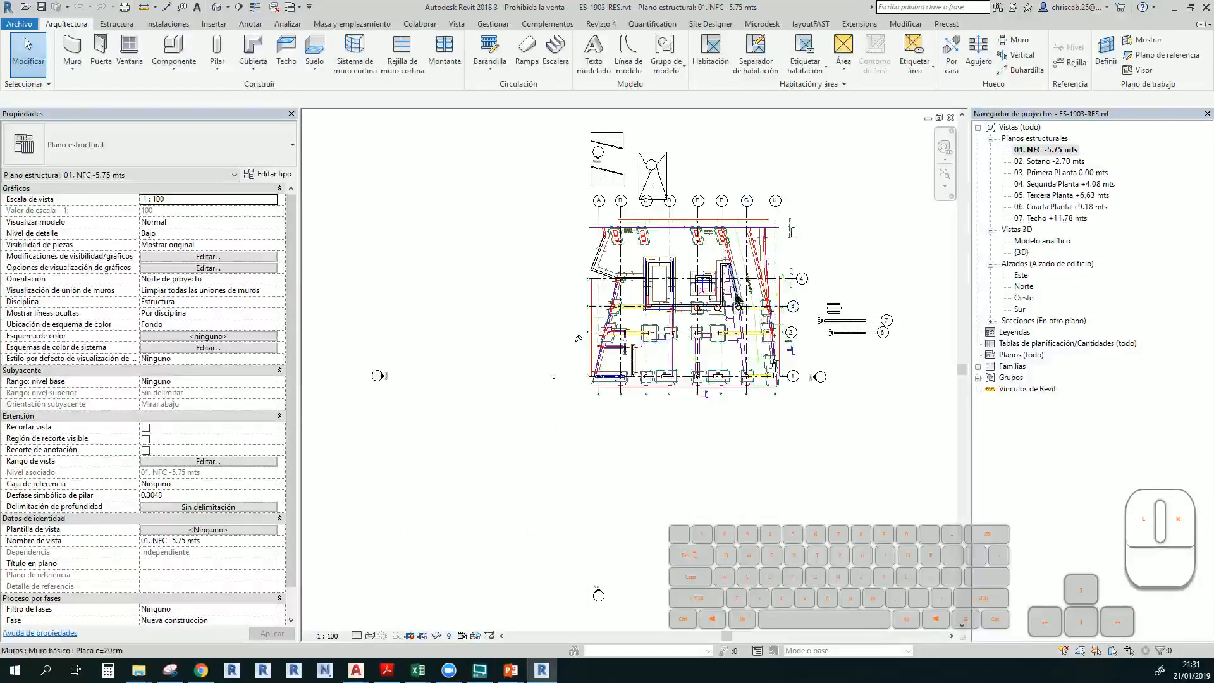
scroll(682, 276, up, 3)
key(s)
key(d)
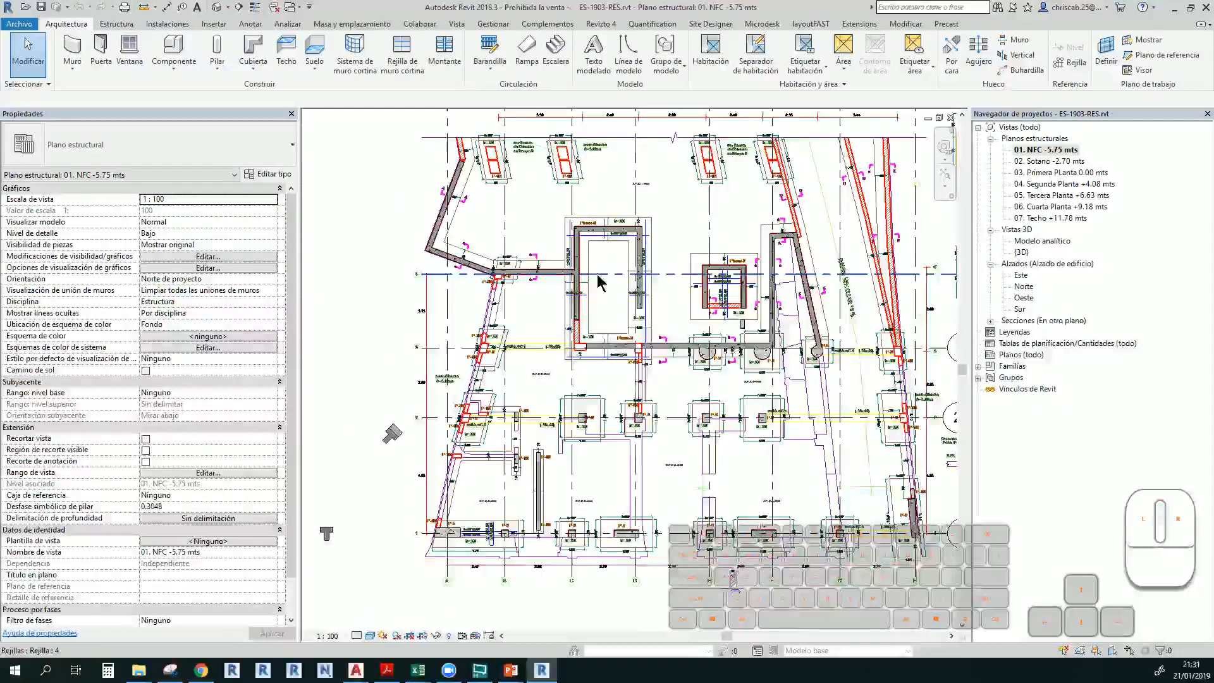
scroll(500, 367, up, 1)
middle_drag(566, 340, 528, 368)
middle_drag(320, 485, 572, 296)
scroll(572, 296, up, 5)
scroll(572, 296, up, 2)
middle_drag(672, 283, 635, 335)
Start an isolated foundation and duplicate the M_Zapata-Rectangular 1800 x 1200 x 450mm type as 1650 x 1550 x 600mm
click(117, 27)
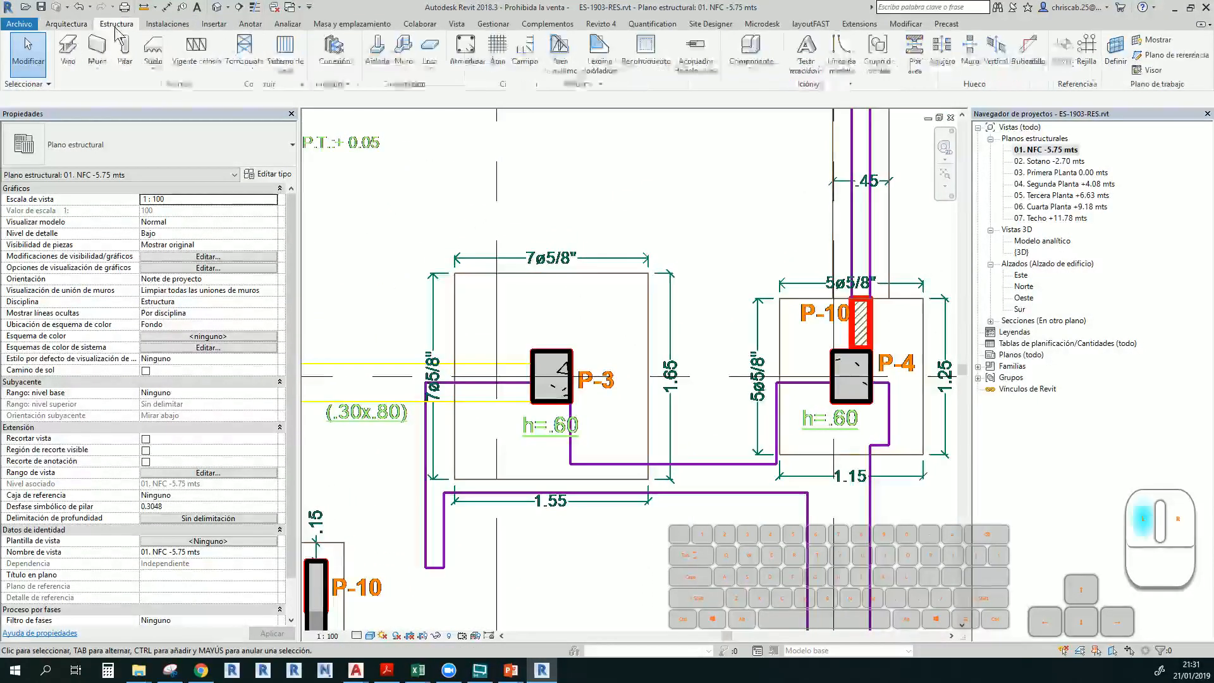
click(376, 51)
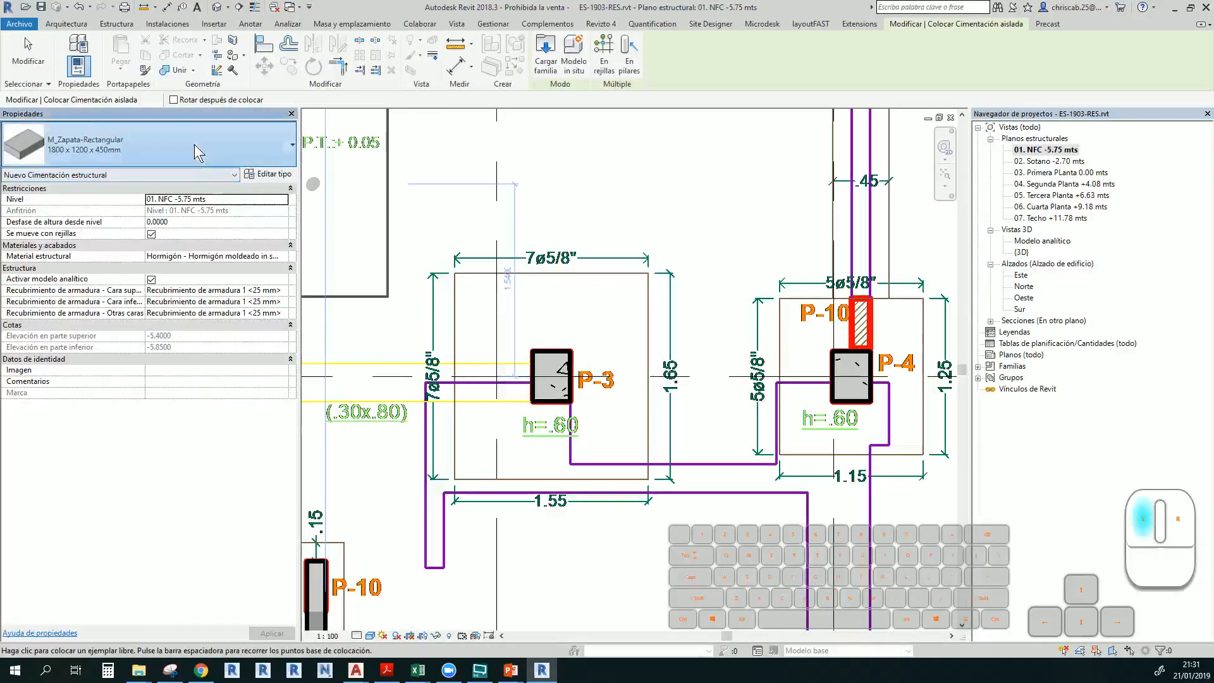
click(158, 148)
click(209, 153)
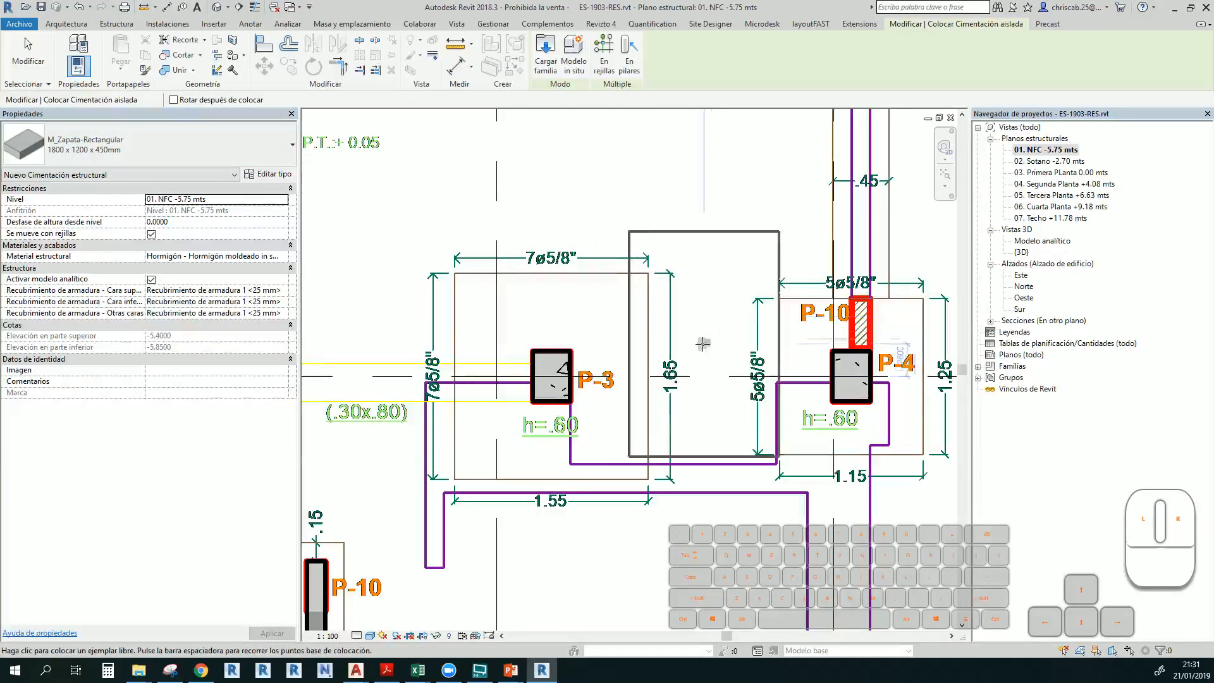
scroll(663, 419, up, 1)
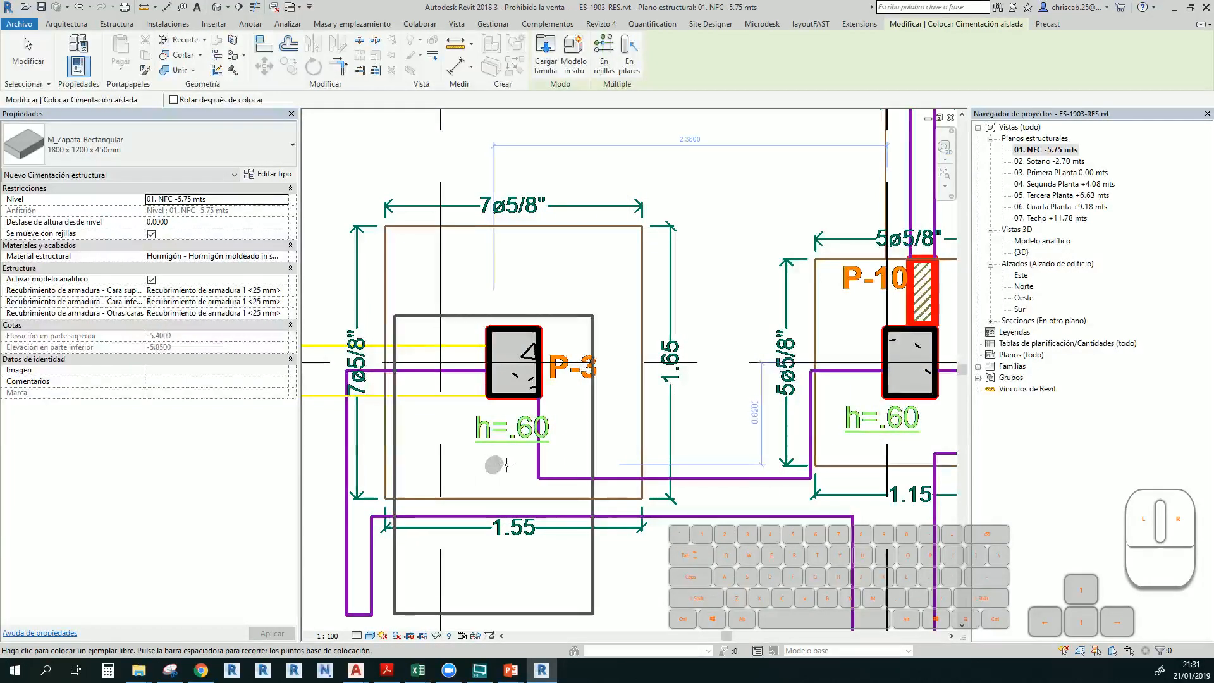
scroll(564, 472, down, 1)
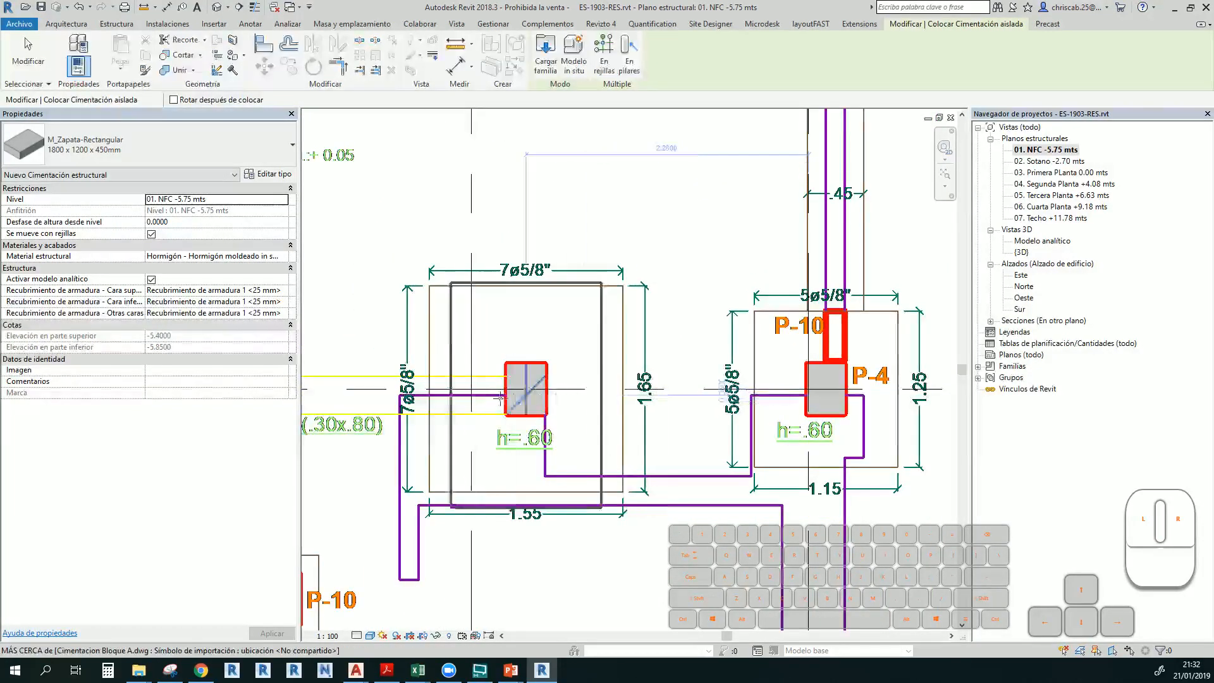
scroll(493, 372, down, 1)
scroll(499, 373, down, 1)
scroll(537, 342, up, 2)
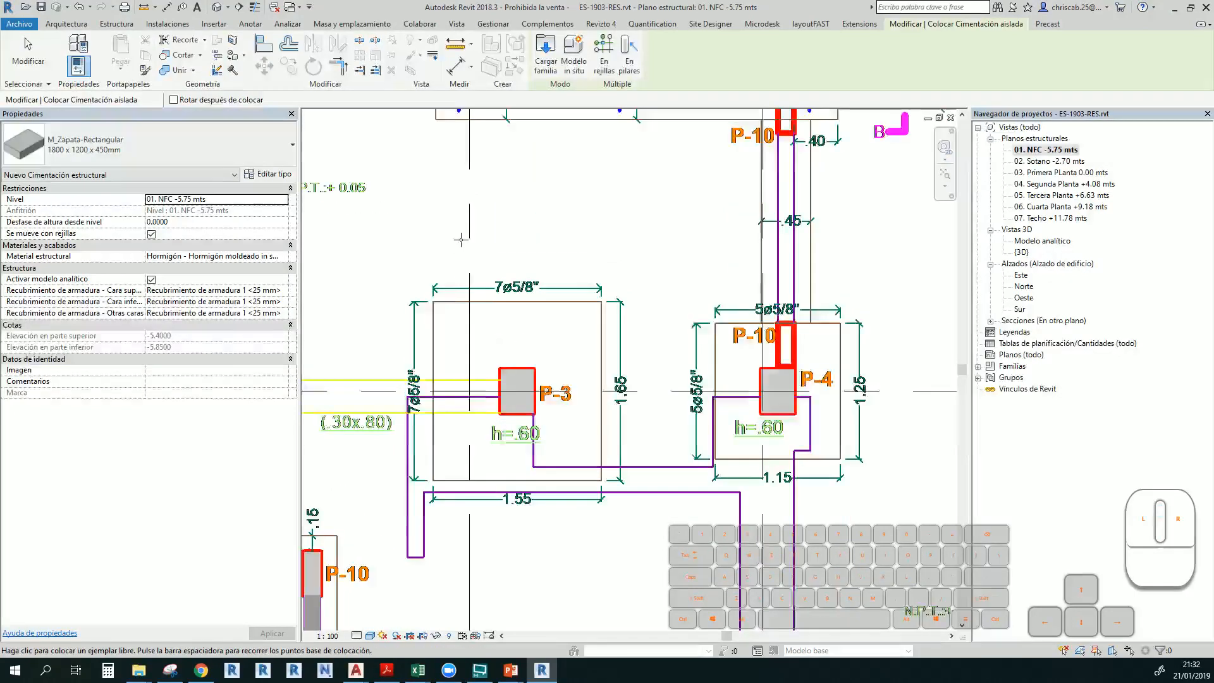
click(266, 174)
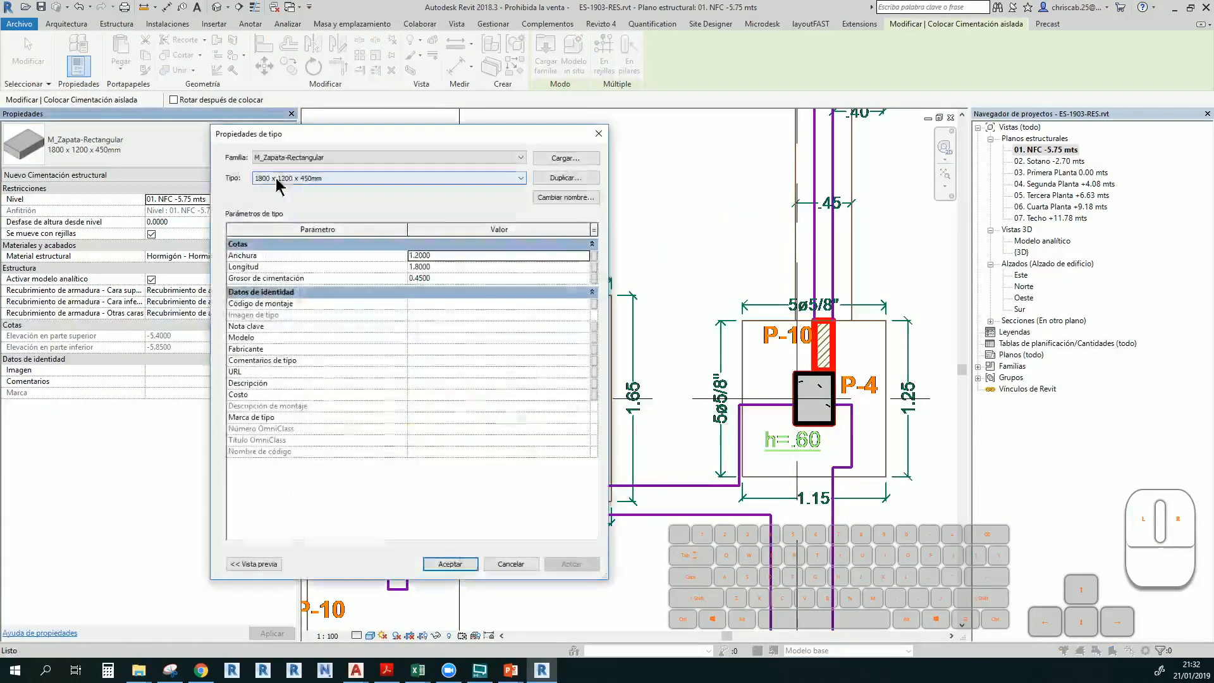
click(574, 179)
click(601, 212)
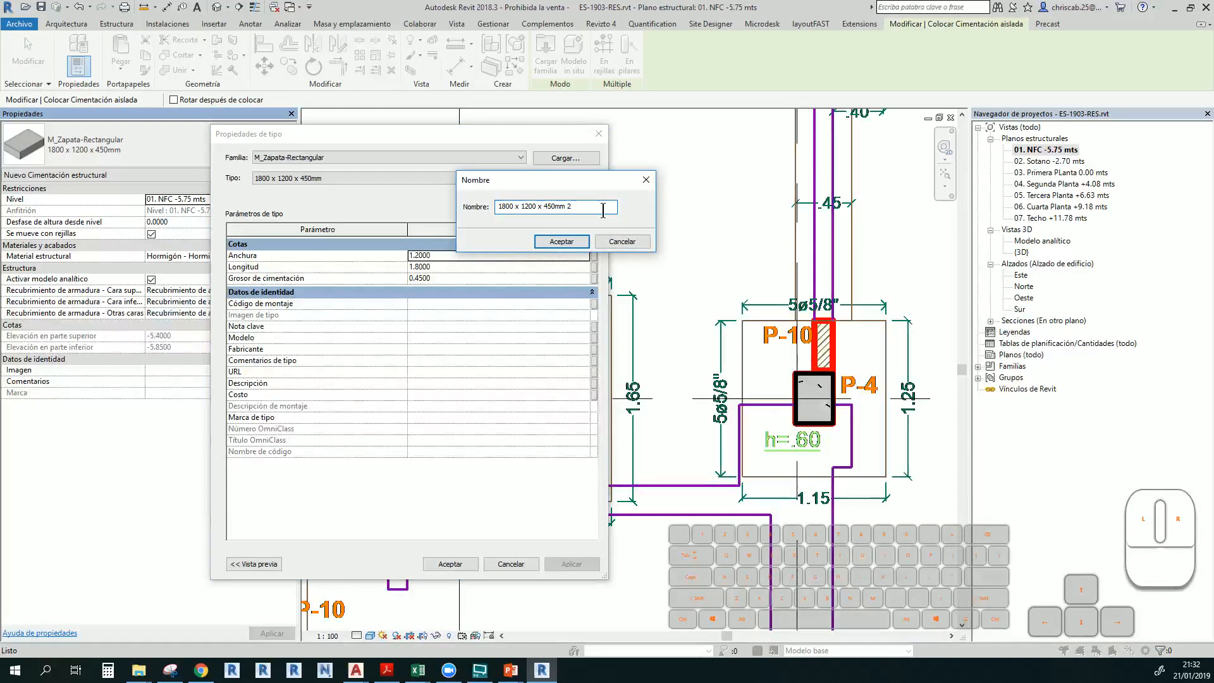
key(Left)
key(Left)
key(Left)
key(Left)
key(Left)
key(Left)
key(Left)
key(Left)
key(Left)
key(Left)
key(Left)
key(Left)
key(BackSpace)
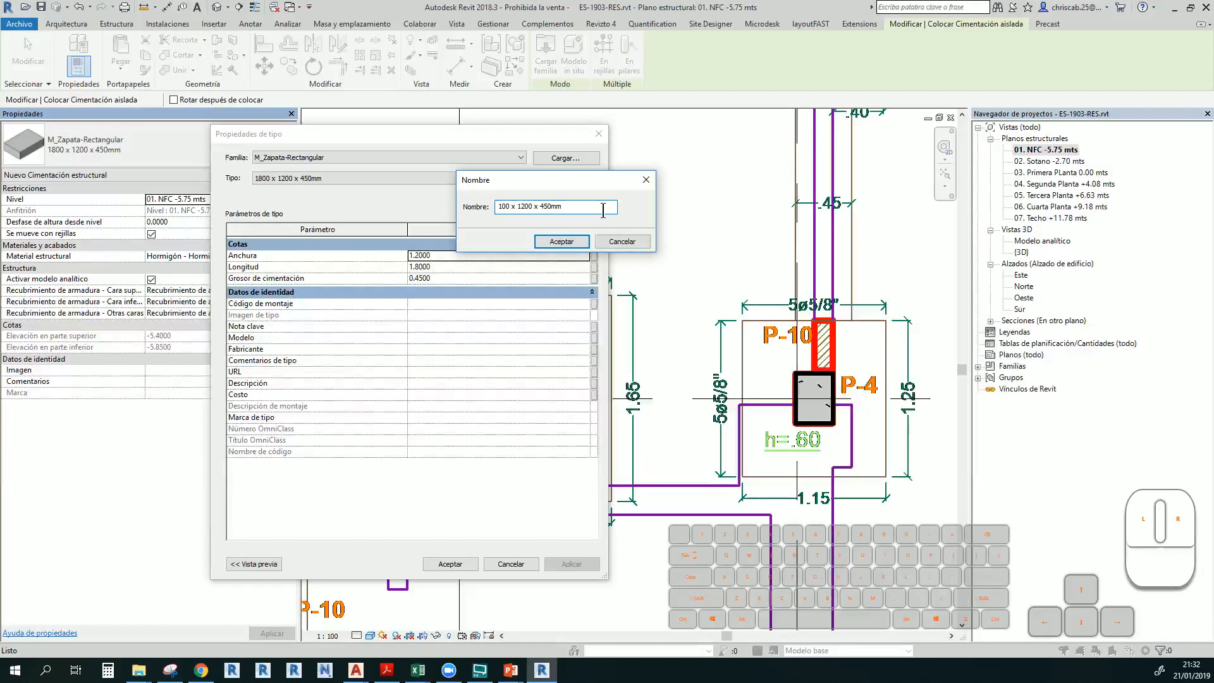
text(65)
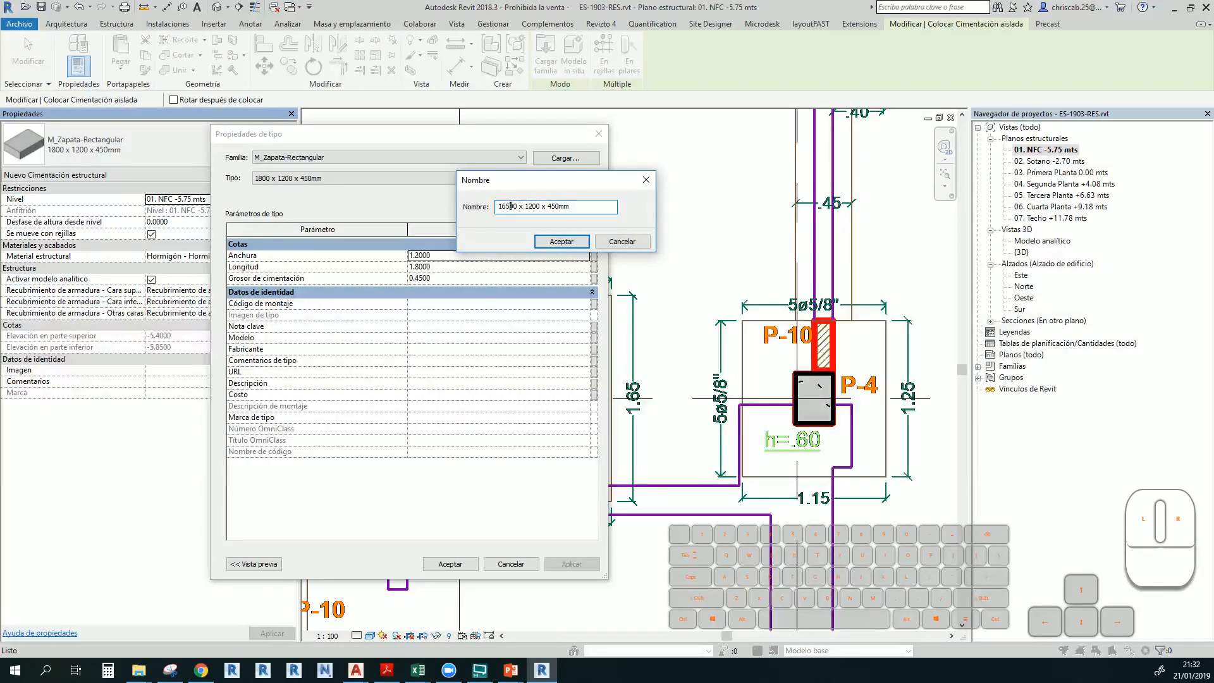
key(Right)
key(Right)
key(Right)
key(Right)
key(Right)
key(Right)
text(55)
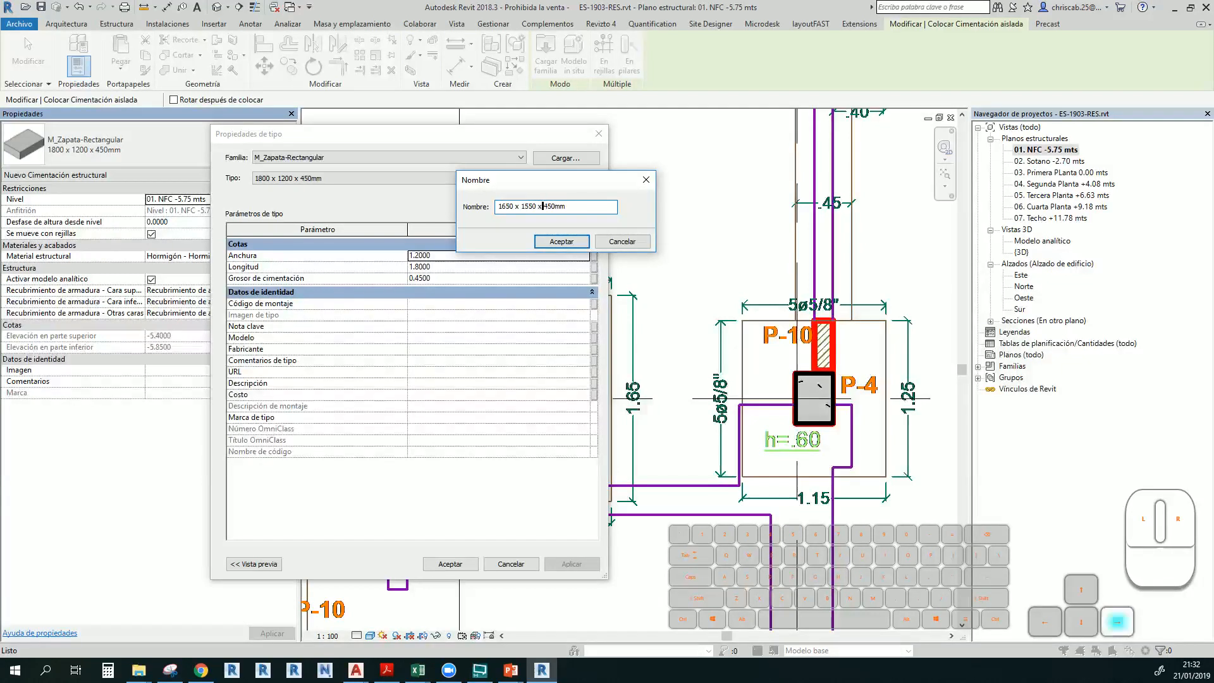
key(BackSpace)
key(Left)
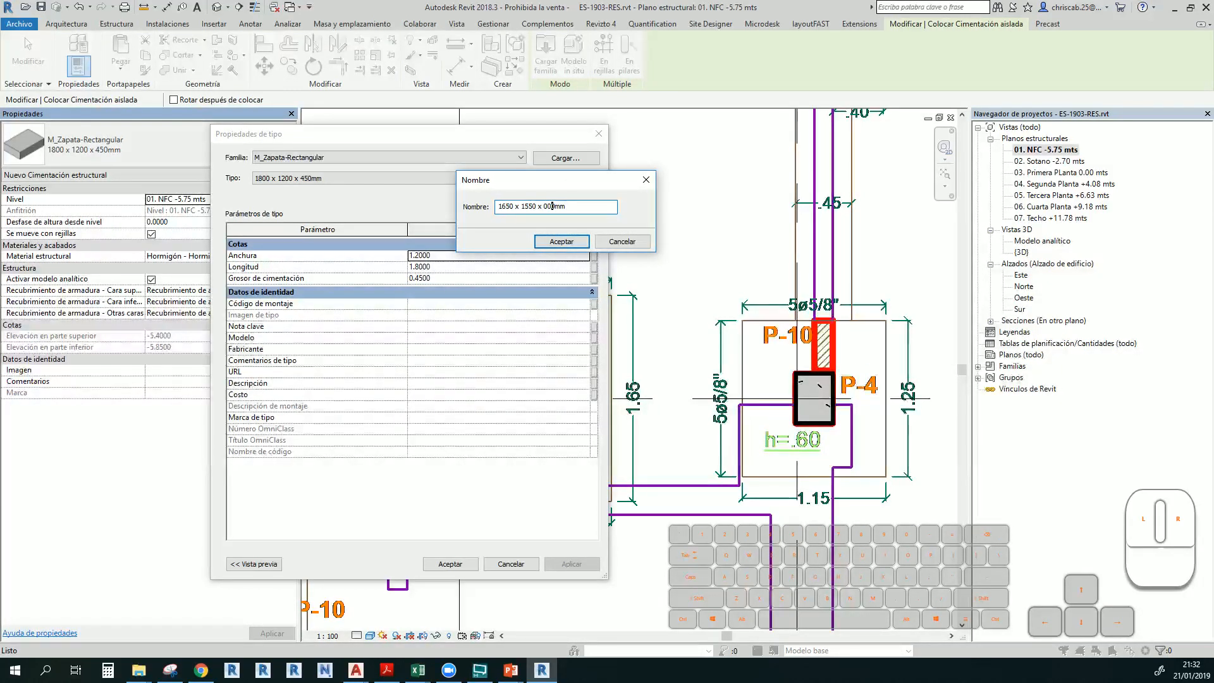
key(Left)
click(576, 245)
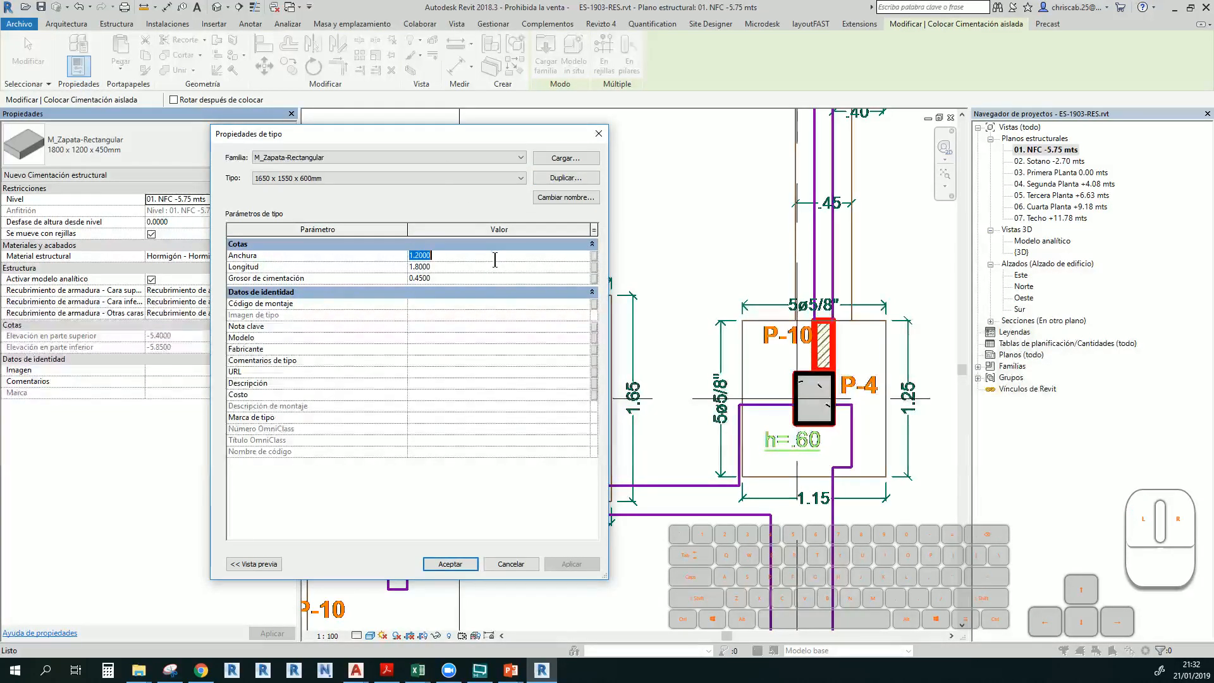
Set the new footing type's width to 1.65, length to 1.55 and foundation thickness to 0.6
text(1.65)
key(Tab)
text(1.5)
key(Tab)
text(.6)
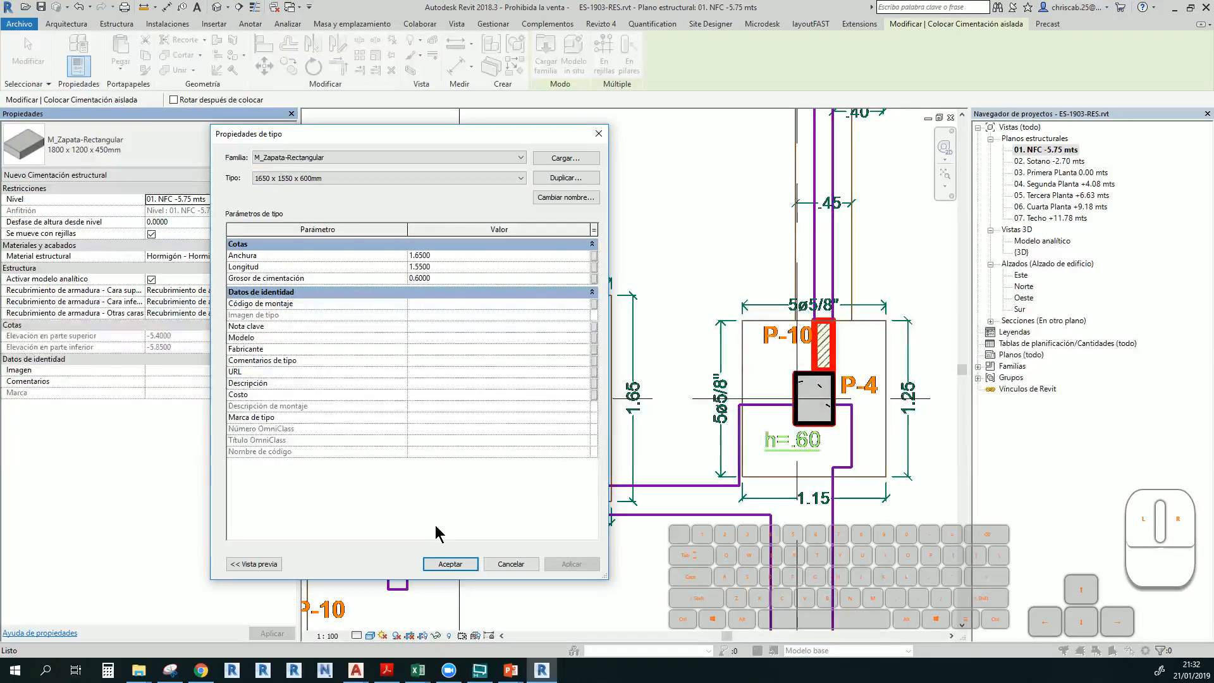
click(448, 563)
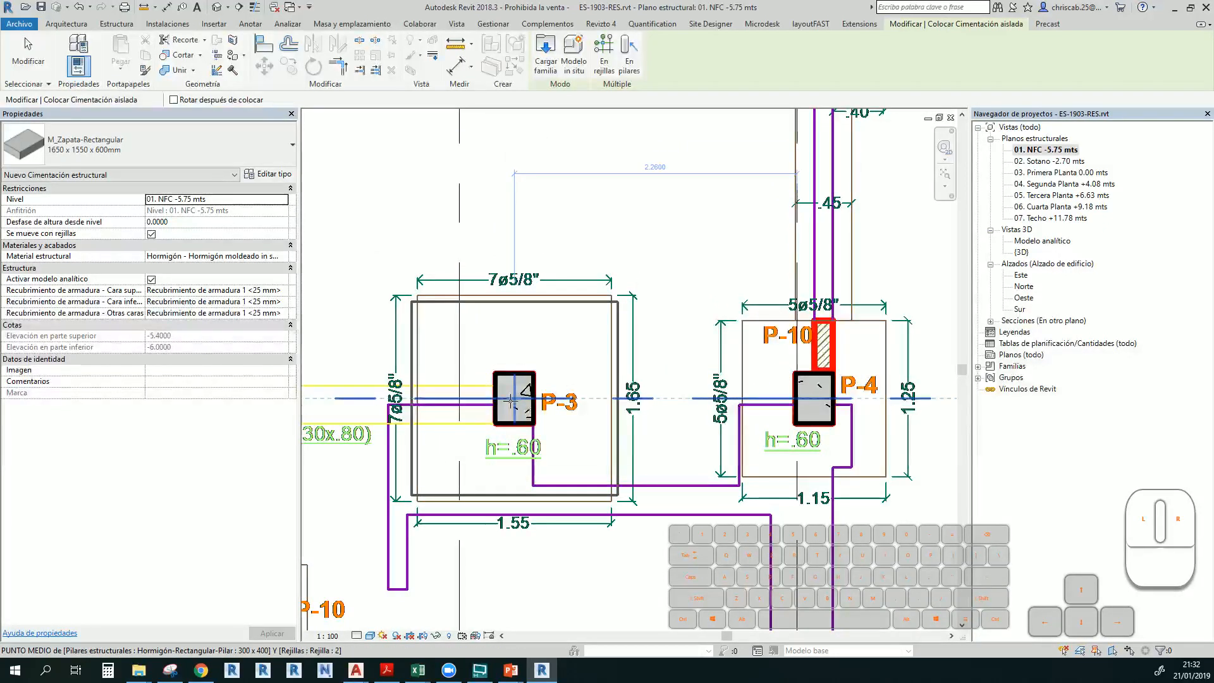
Place one 1650 x 1550 x 600mm footing at column P-3, rotated to match the orientation of the drawn outline
key(space)
key(space)
key(space)
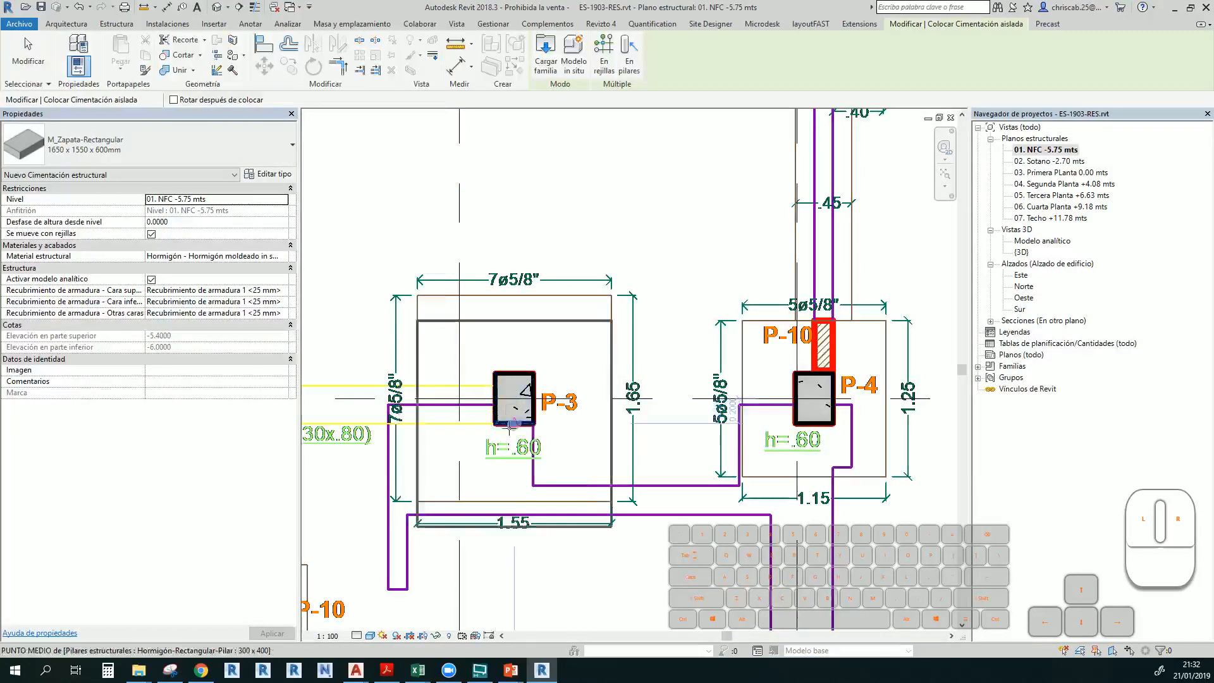
click(494, 421)
key(Escape)
key(Escape)
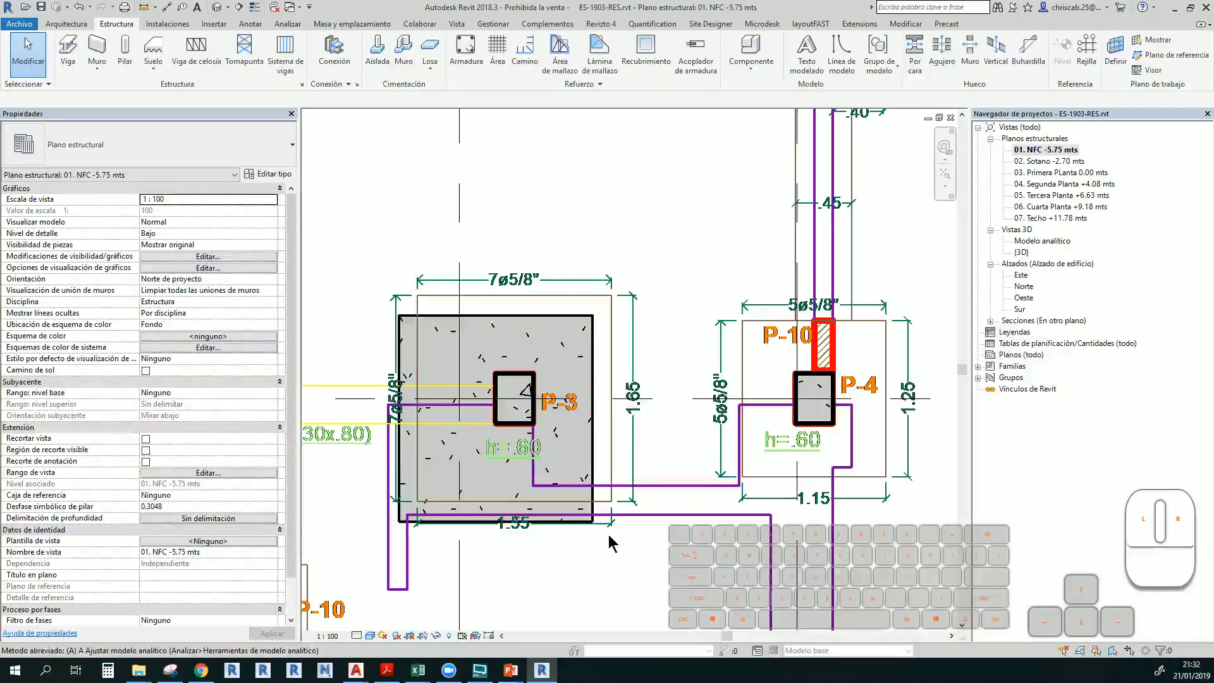
Align the side and upper edges of the P-3 footing with its outline in the imported foundation drawing
key(a)
key(l)
click(611, 443)
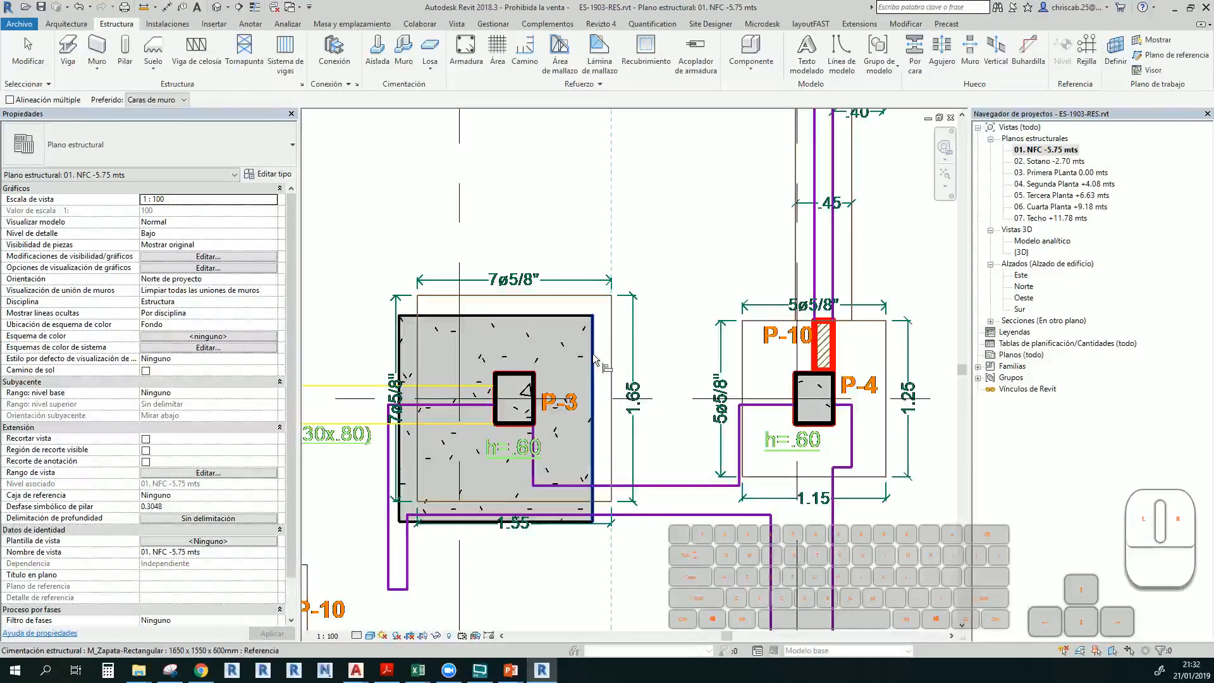
click(593, 354)
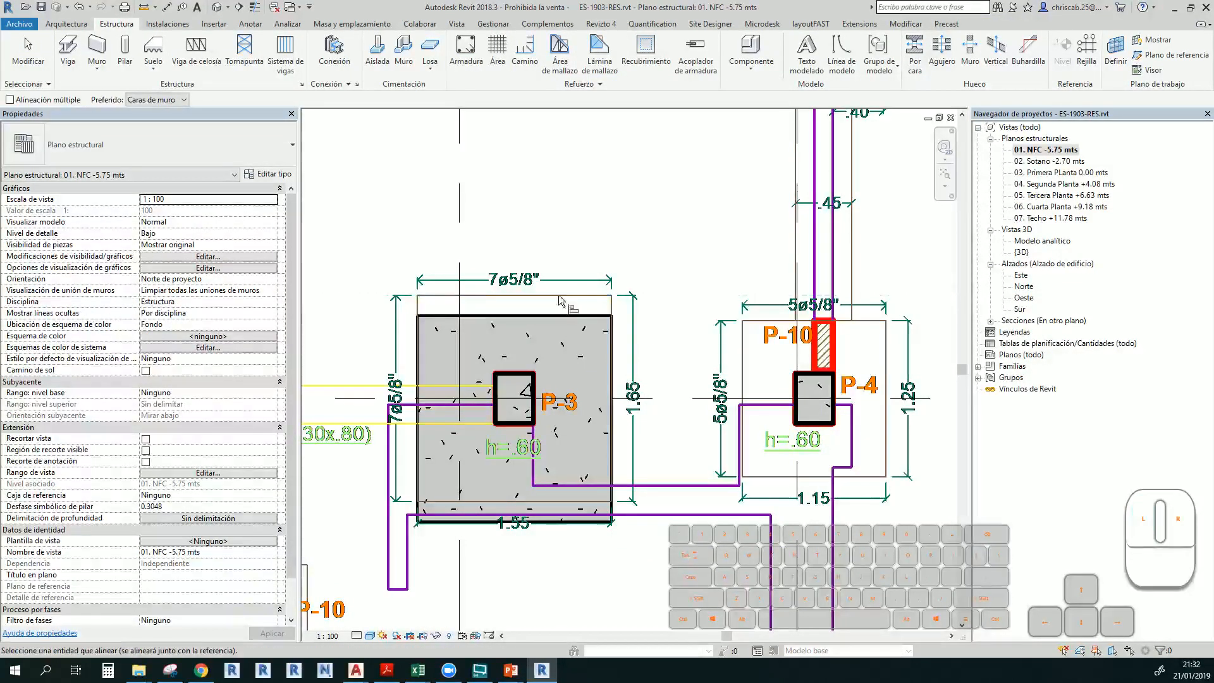
click(559, 315)
key(Escape)
key(Escape)
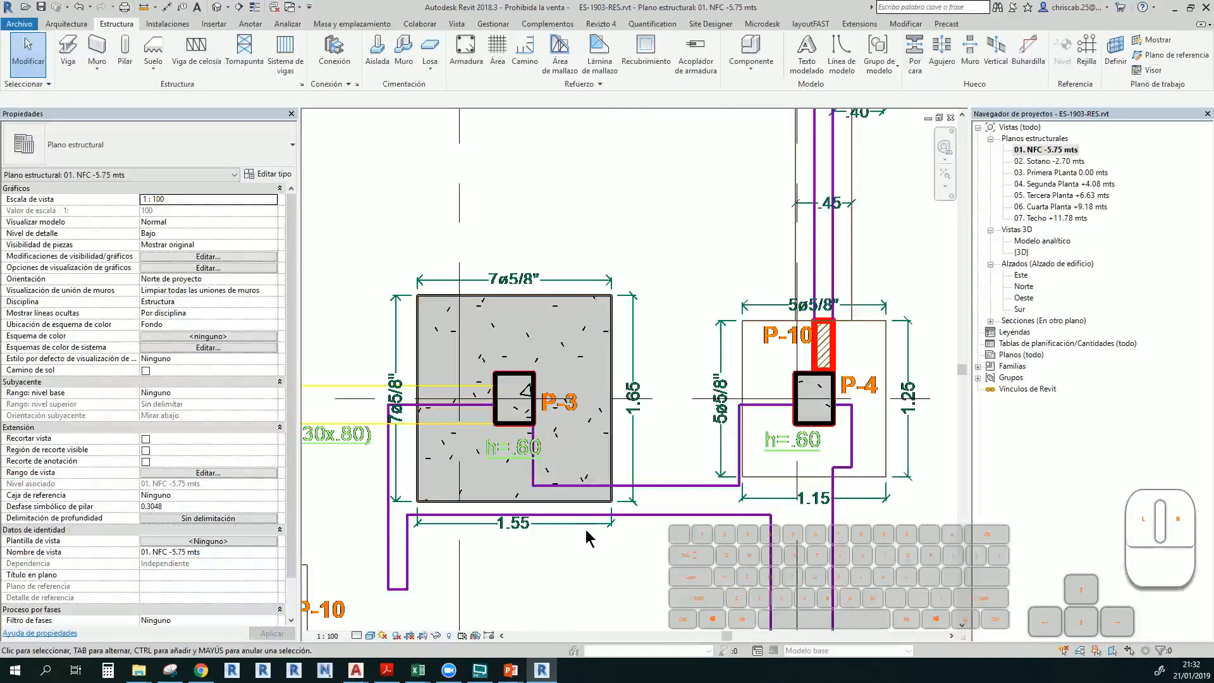
Switch to AutoCAD and start opening an existing drawing file
scroll(587, 538, down, 5)
middle_drag(585, 549, 570, 418)
scroll(567, 424, down, 2)
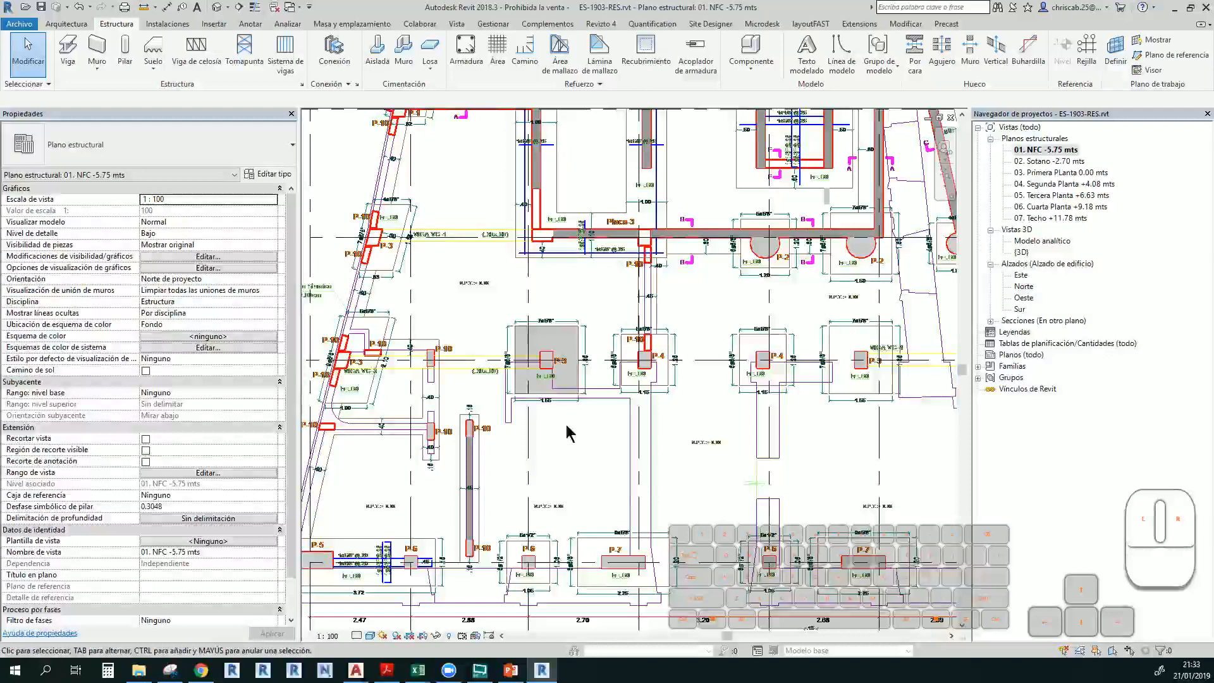
scroll(543, 429, down, 2)
key(alt+Tab)
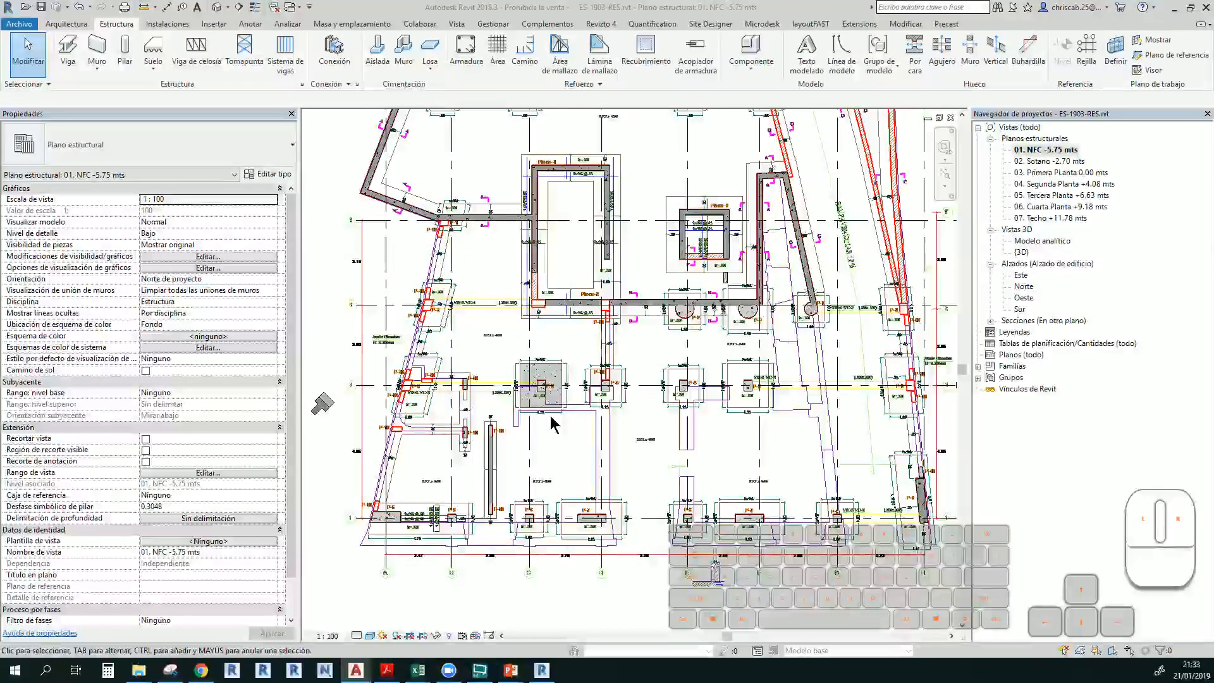
key(super+9)
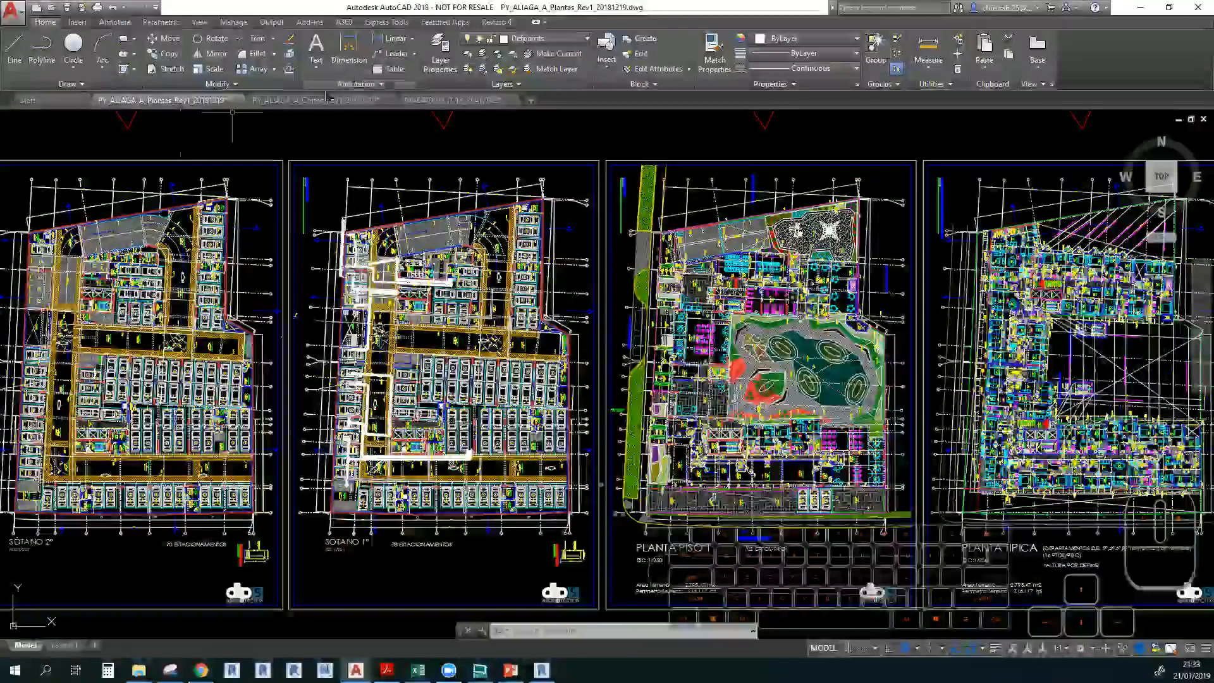
click(18, 13)
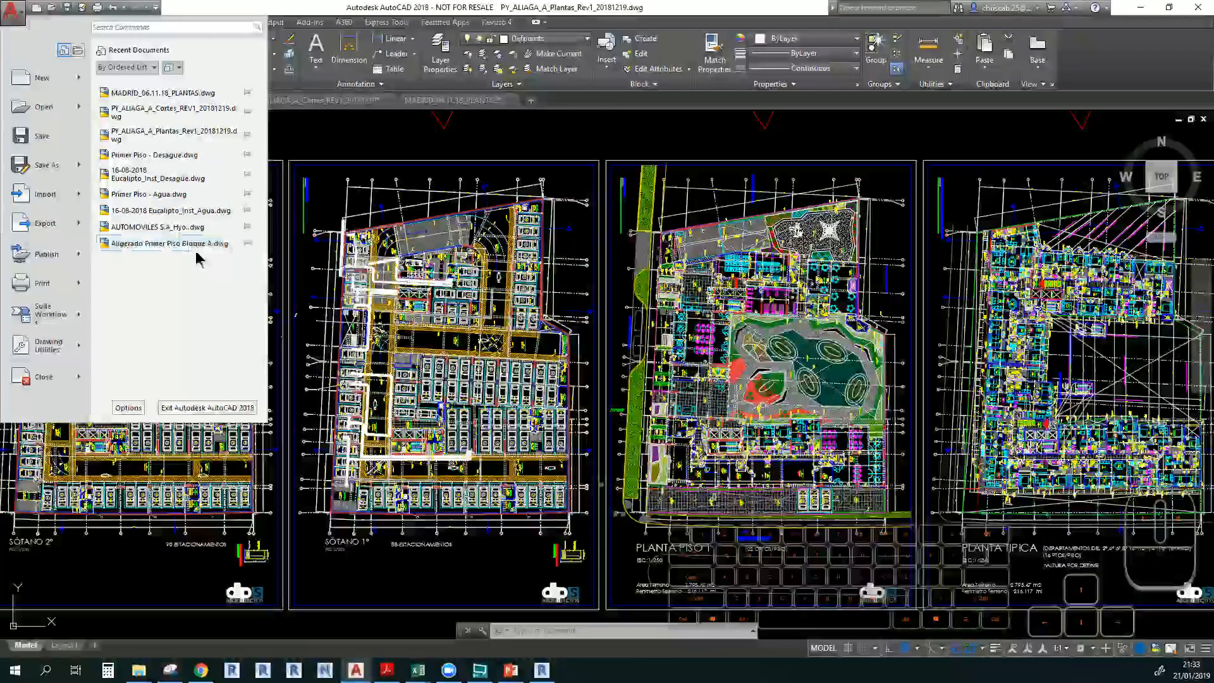
mouse_move(184, 251)
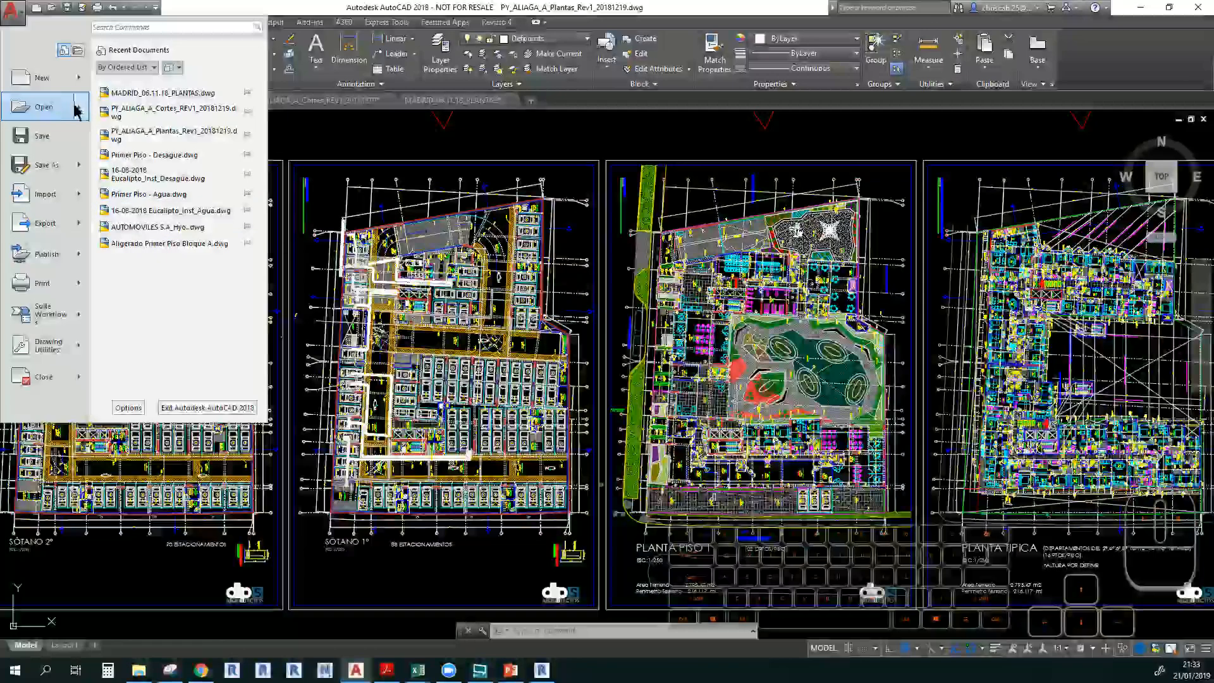
mouse_move(84, 113)
click(146, 83)
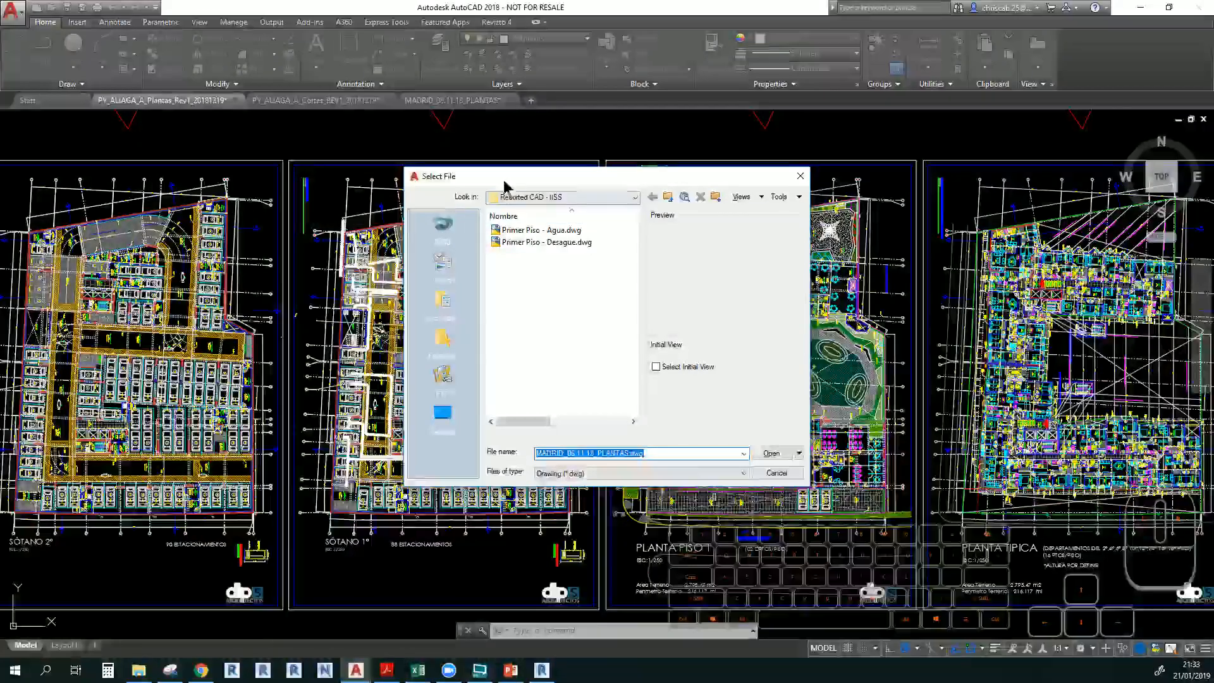
Browse to the 2019 > REES-1901 folder on the ECD-Cursos (R:) drive
drag(504, 178, 368, 200)
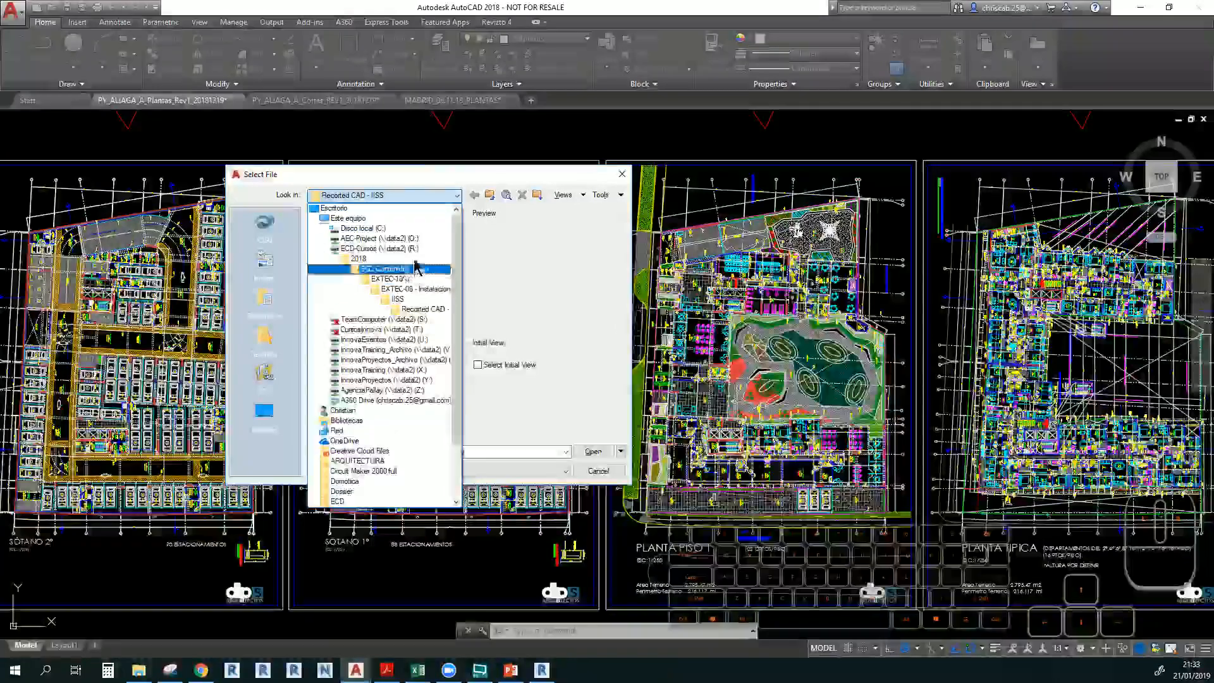
click(398, 249)
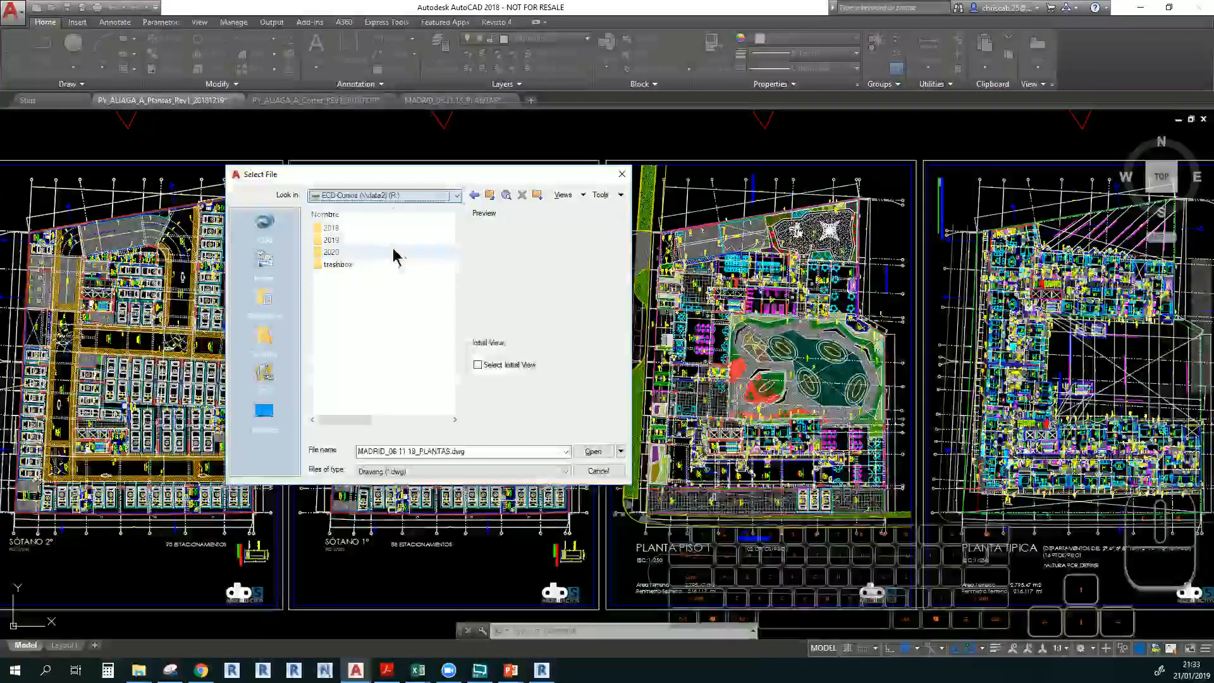
double_click(339, 241)
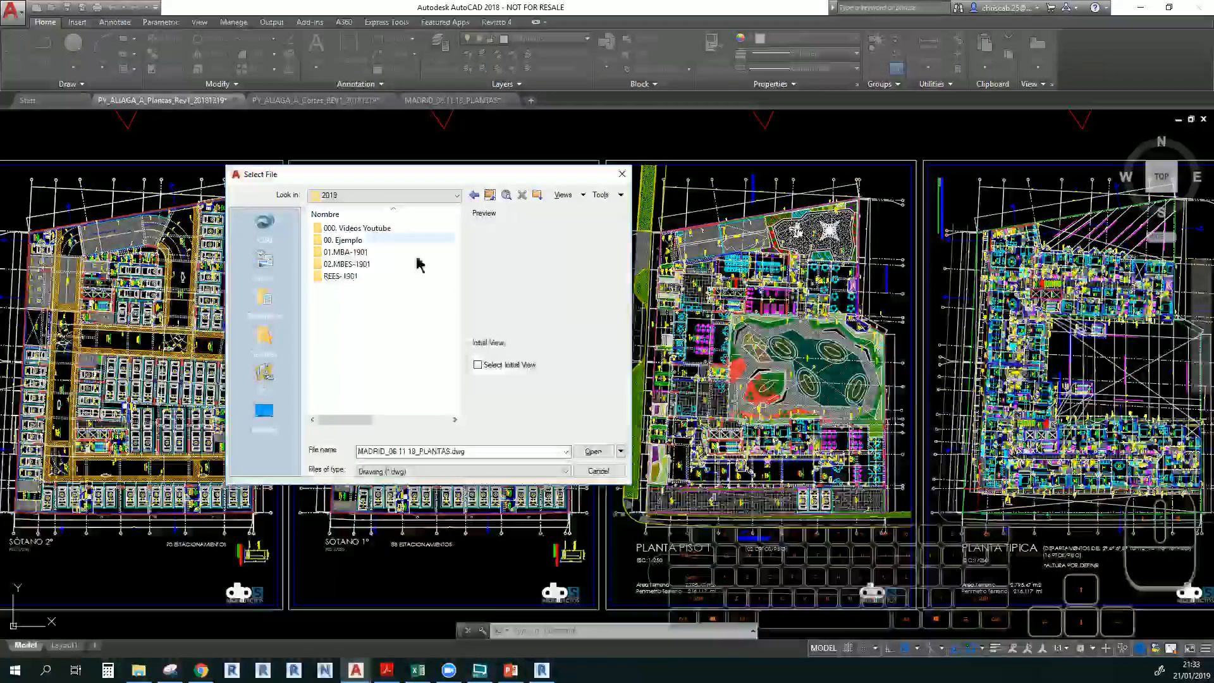
double_click(341, 276)
double_click(349, 252)
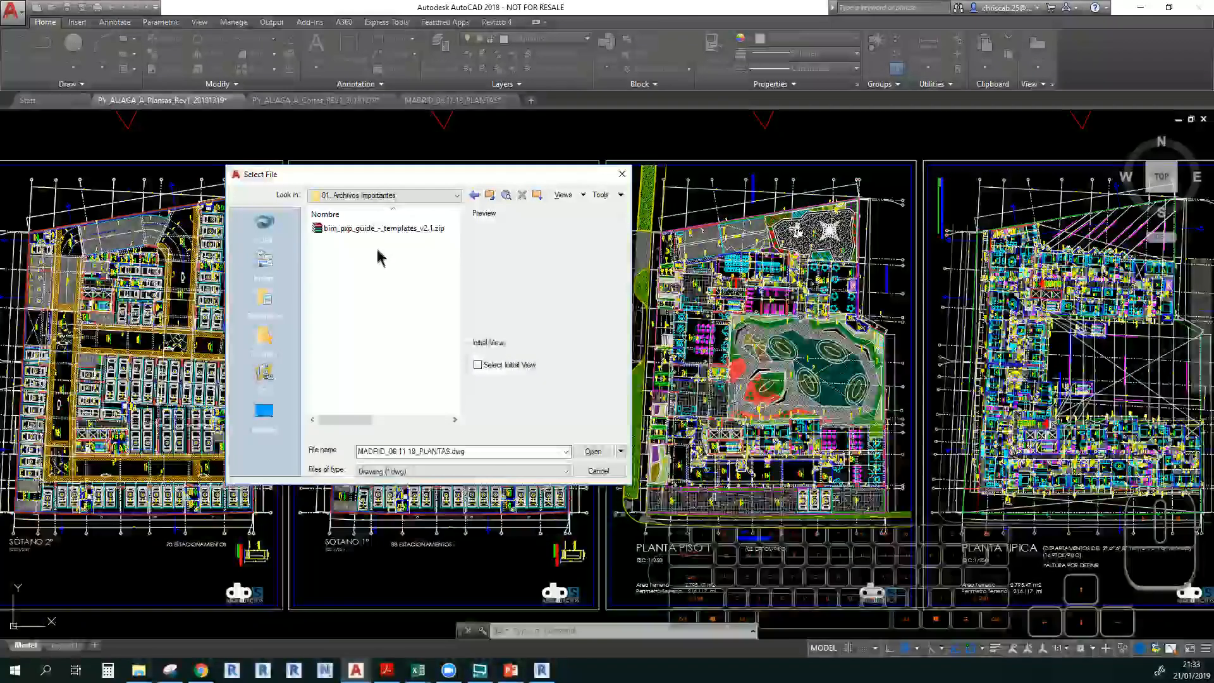
key(BackSpace)
key(BackSpace)
double_click(354, 240)
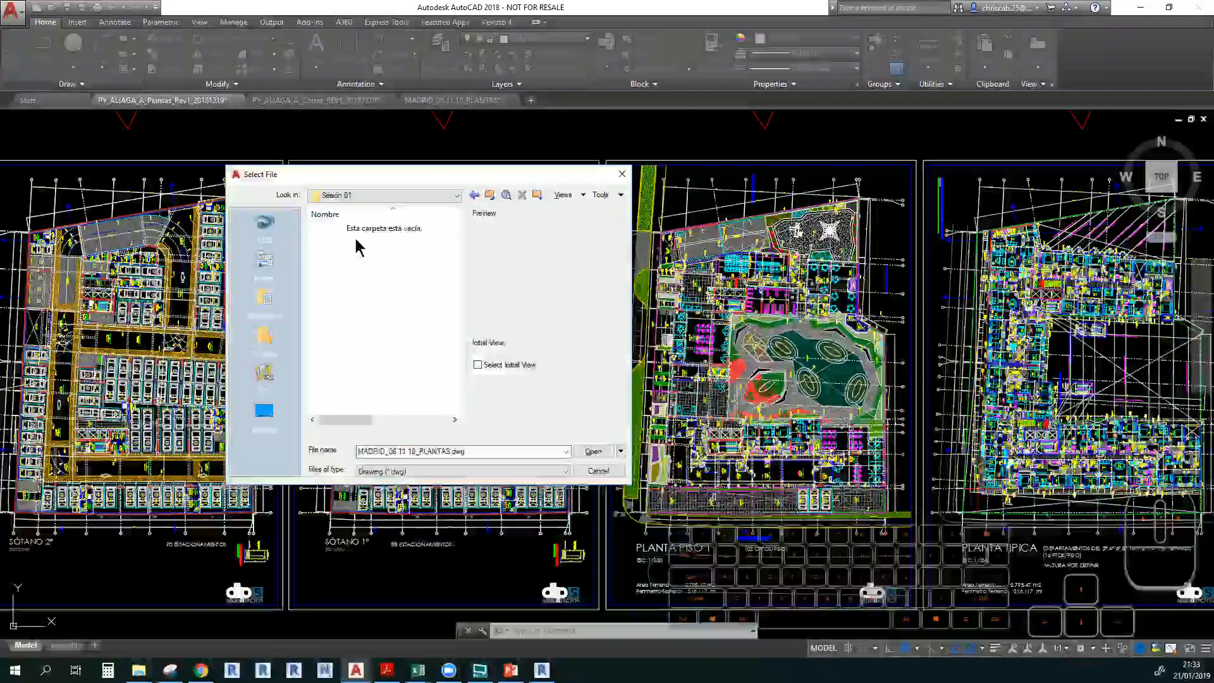
key(BackSpace)
Open Planos de Estructuras.dwg from the Recibidos > 01. Planos Estructuras folder
double_click(339, 228)
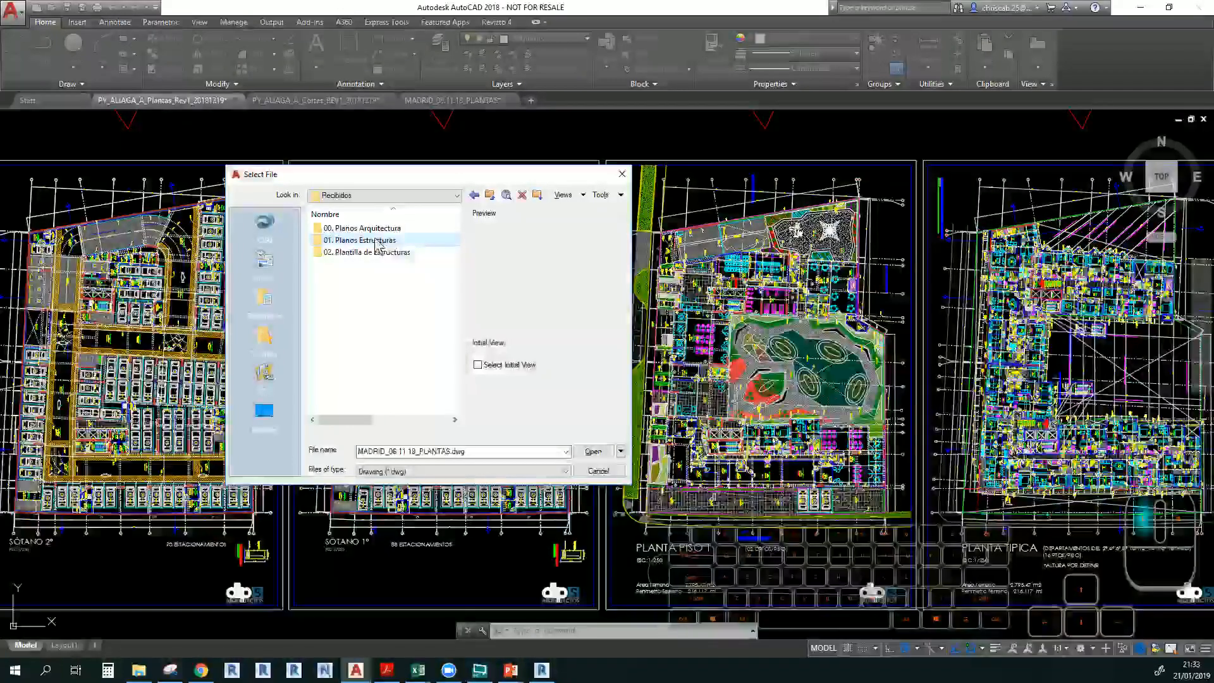
double_click(374, 240)
click(373, 228)
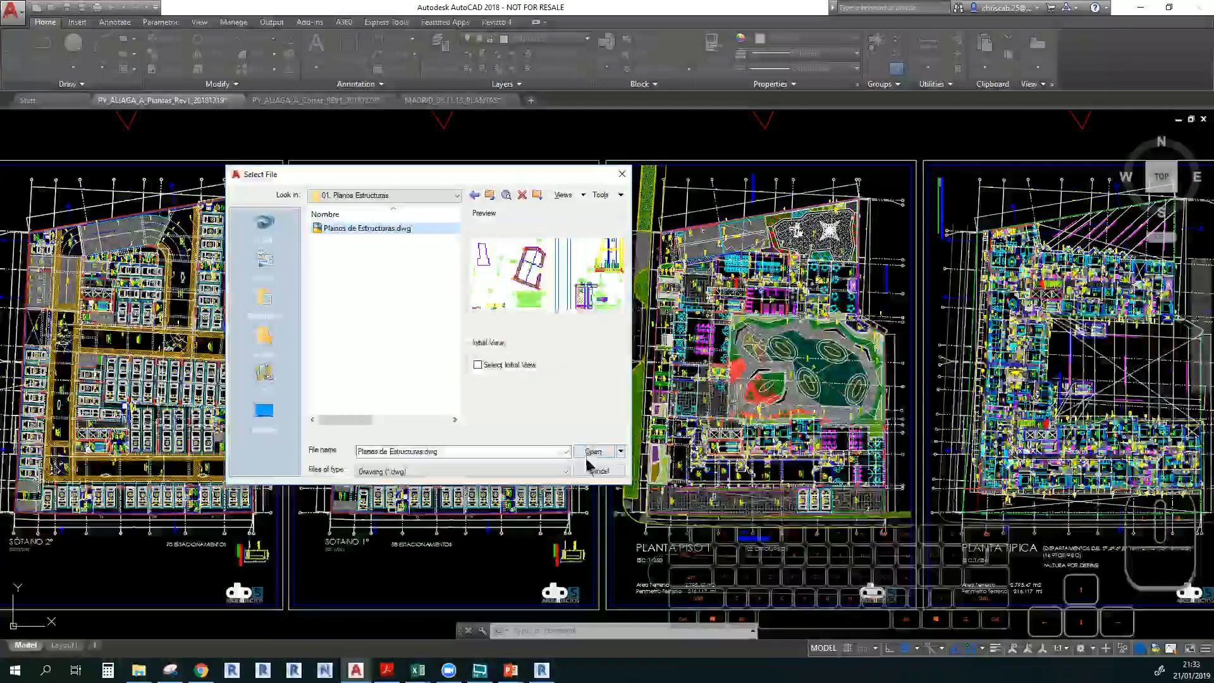
click(593, 451)
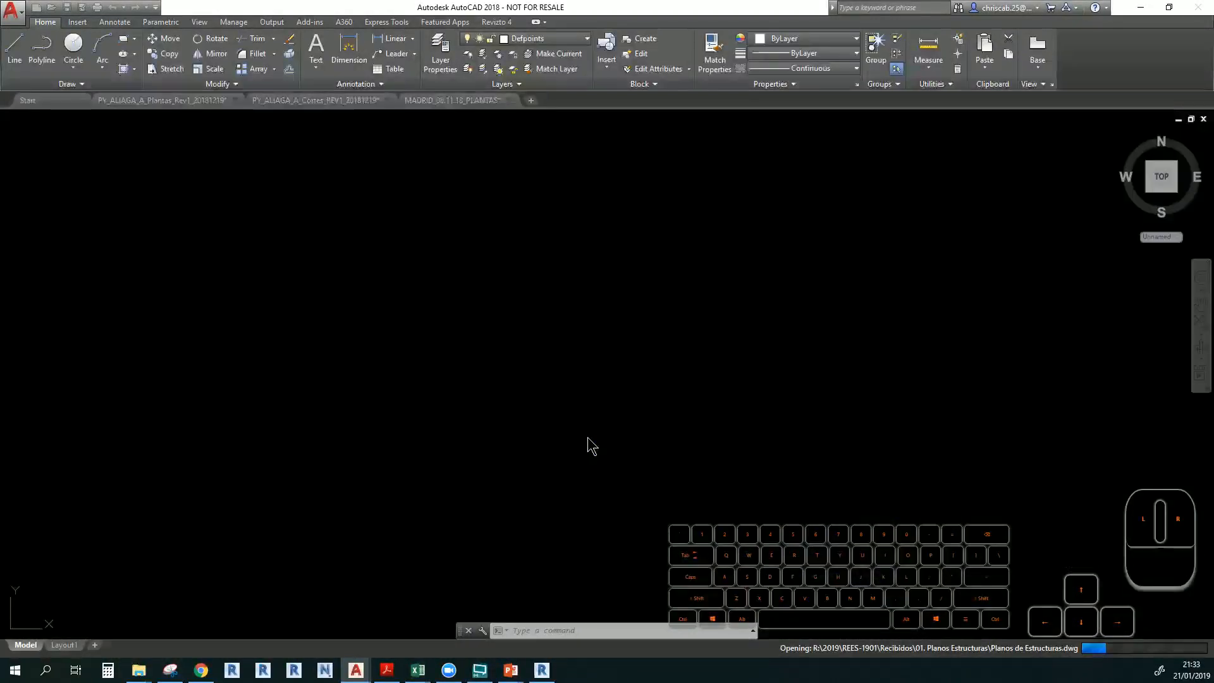
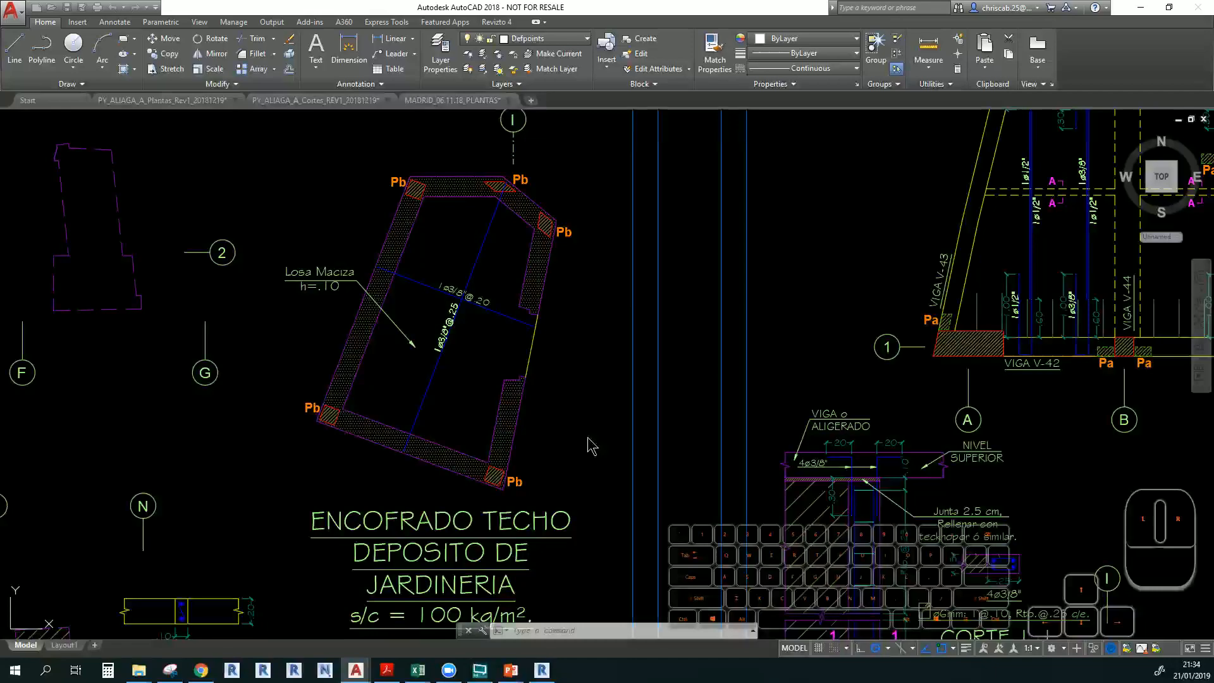
Examine the P-3 and P-4 footing outlines and their thickness notes on the foundation plan of sheet E-01
scroll(551, 281, down, 8)
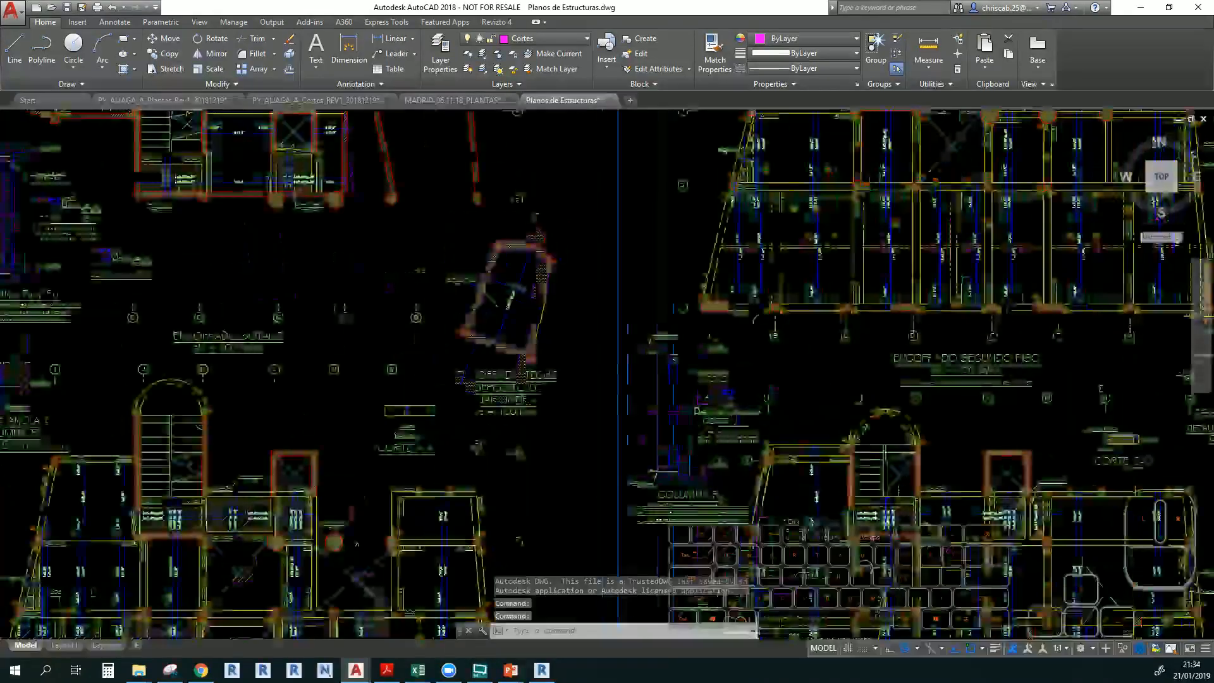
scroll(524, 402, up, 10)
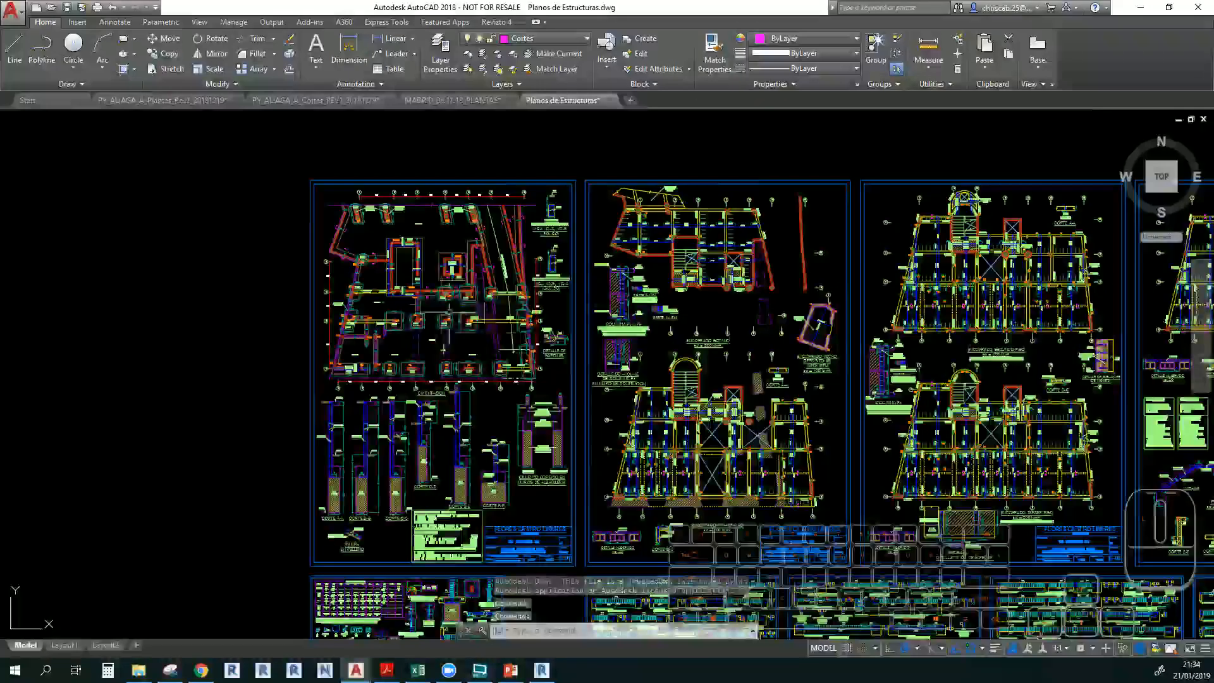
middle_drag(403, 419, 404, 401)
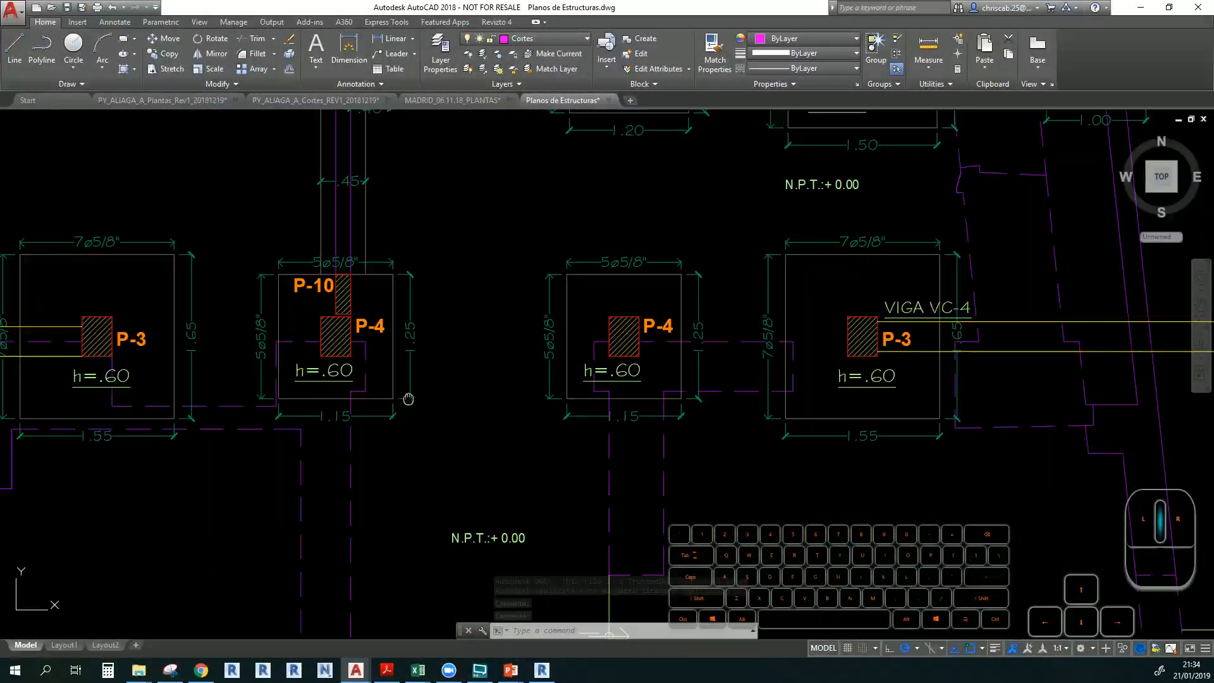
middle_drag(550, 426, 417, 477)
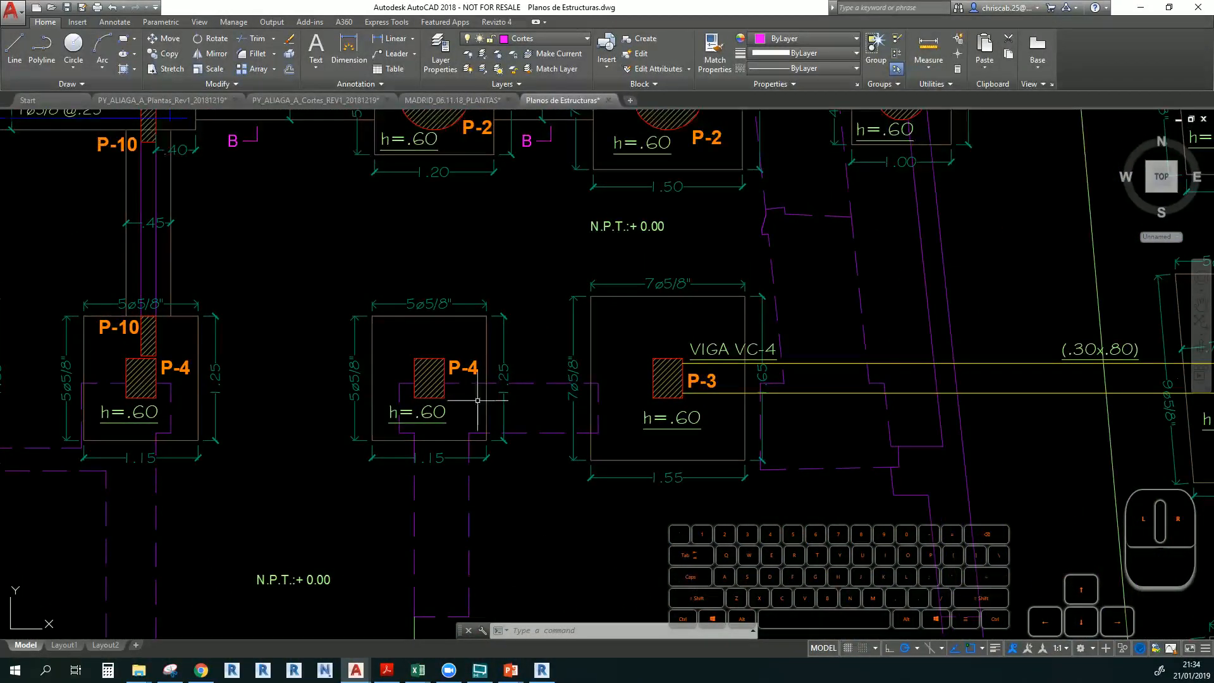
middle_drag(477, 400, 424, 379)
scroll(641, 453, down, 3)
middle_drag(641, 453, 602, 314)
scroll(454, 362, up, 3)
scroll(453, 362, down, 6)
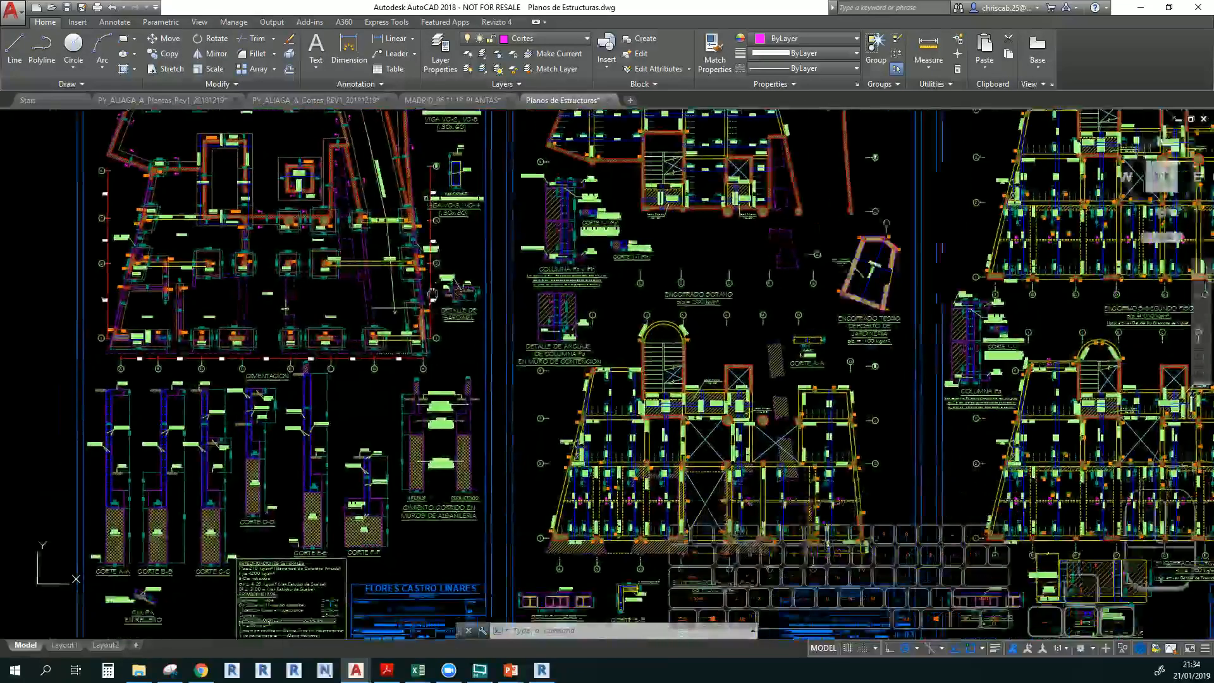
middle_drag(432, 294, 447, 265)
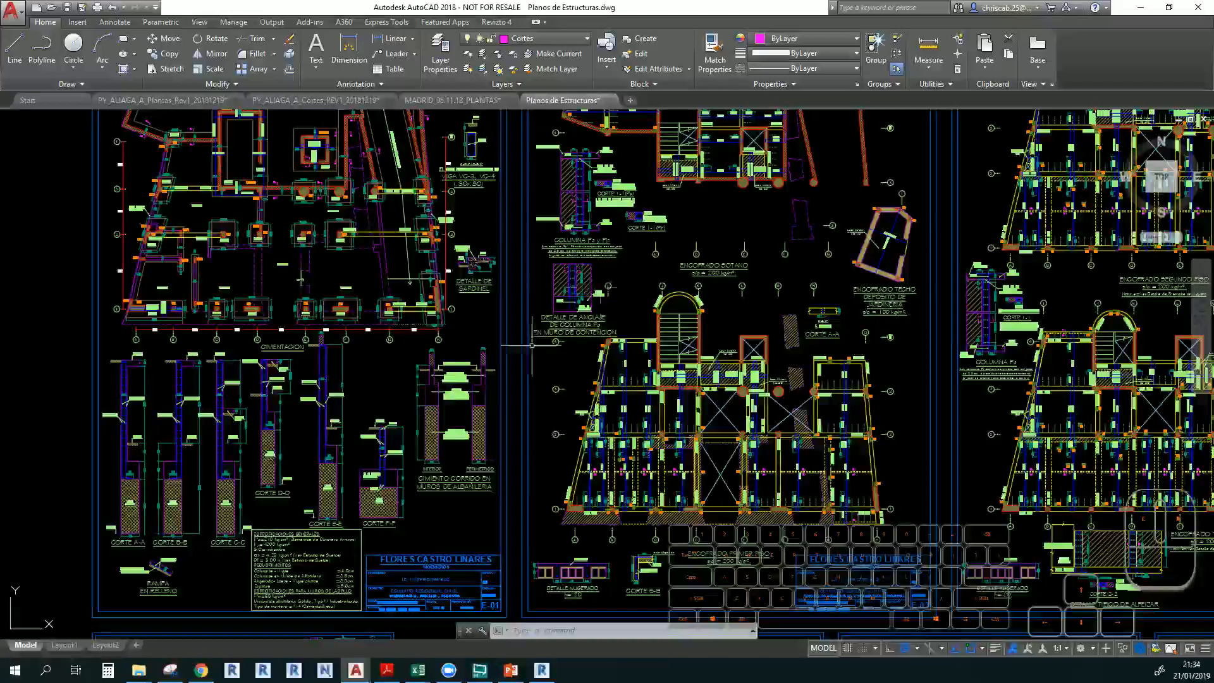
Review the foundation sections A-A to F-F, the continuous footing detail and the general specifications on sheet E-01
middle_drag(793, 189, 555, 190)
middle_drag(450, 287, 362, 369)
middle_drag(267, 355, 510, 347)
scroll(212, 613, up, 4)
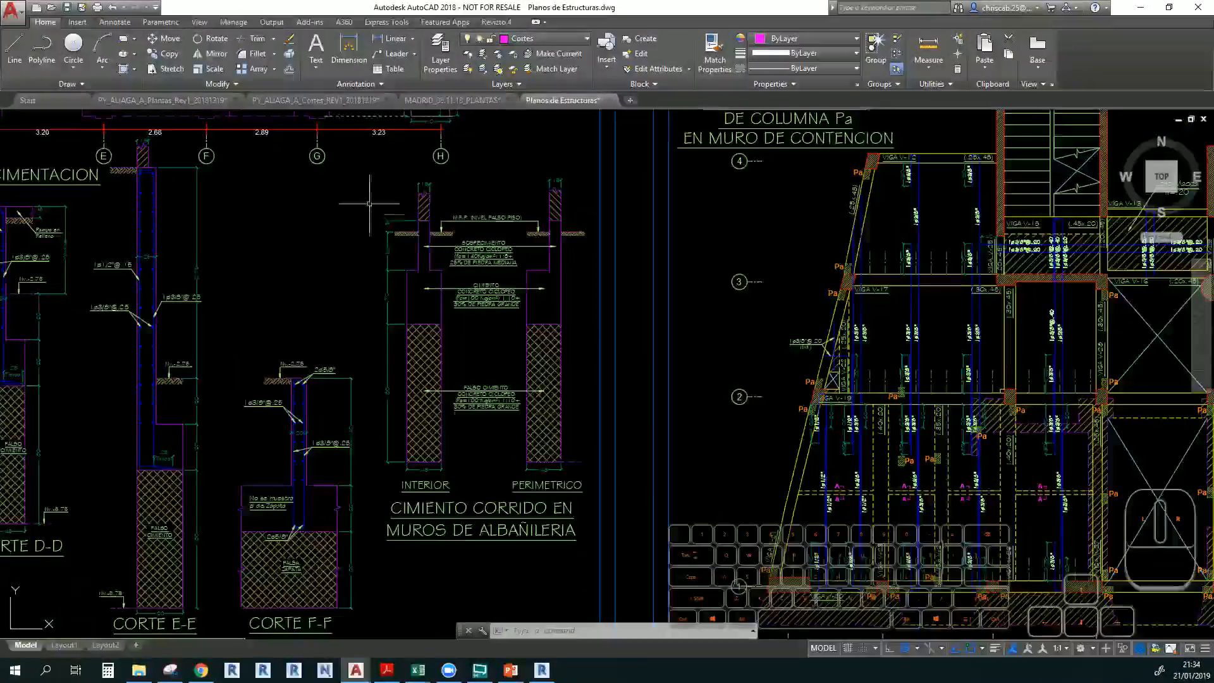
middle_drag(374, 218, 372, 486)
middle_drag(276, 258, 460, 402)
mouse_move(522, 281)
middle_down()
mouse_move(468, 333)
mouse_move(415, 492)
middle_up()
middle_drag(515, 417, 570, 352)
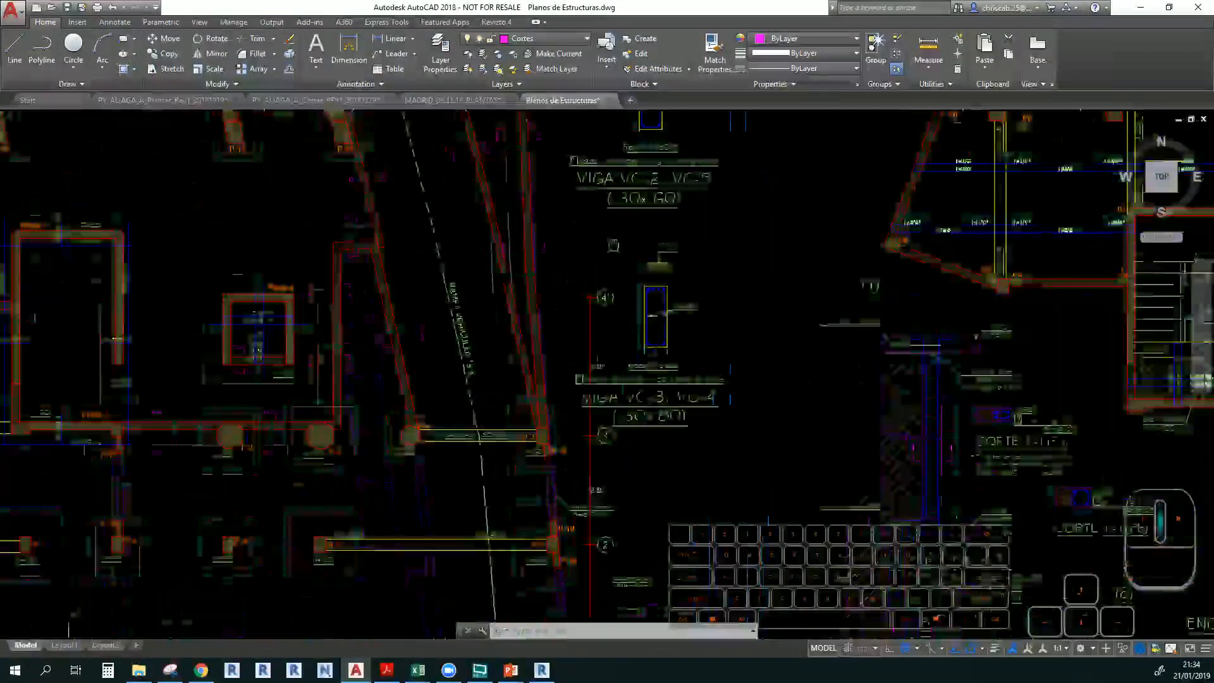
middle_drag(441, 310, 621, 277)
middle_drag(455, 557, 452, 361)
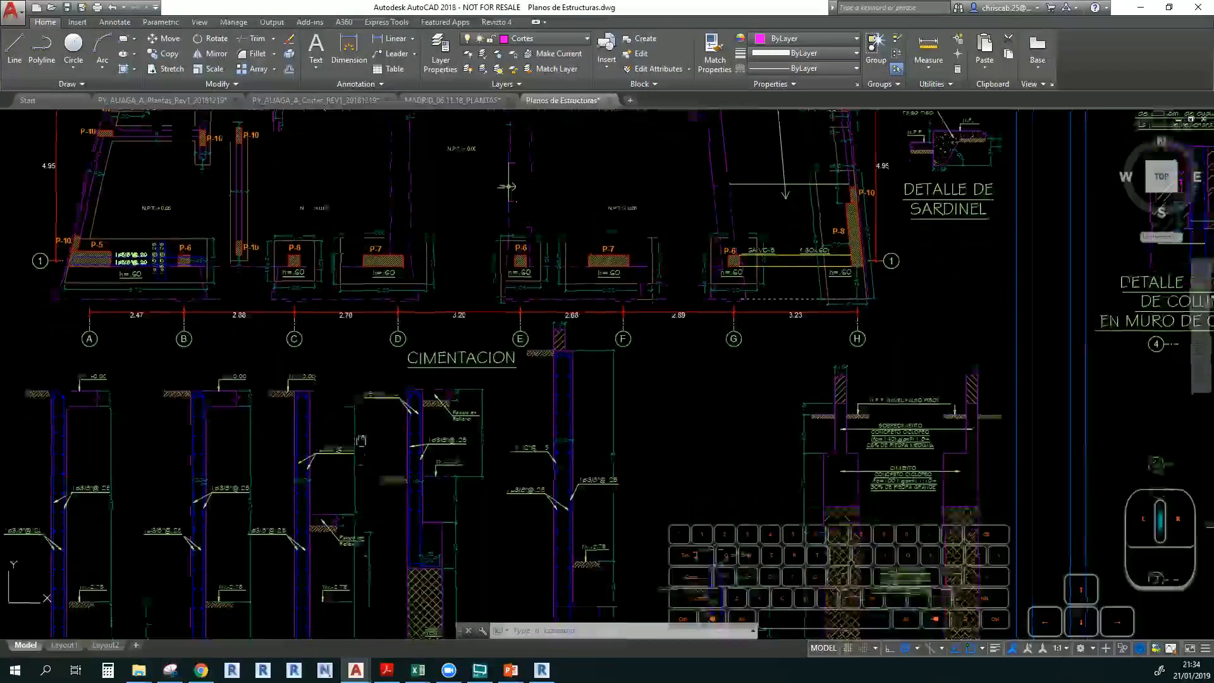
middle_drag(455, 600, 417, 359)
middle_drag(323, 500, 368, 396)
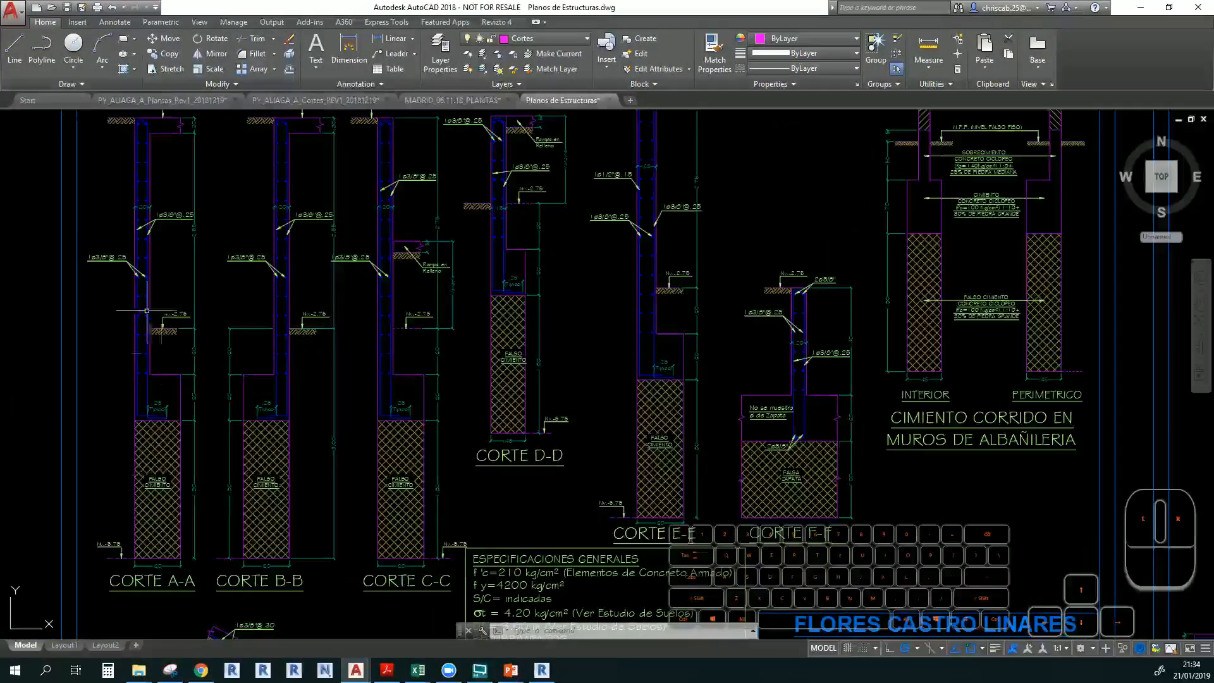
mouse_move(549, 499)
middle_down()
mouse_move(545, 450)
mouse_move(421, 324)
middle_up()
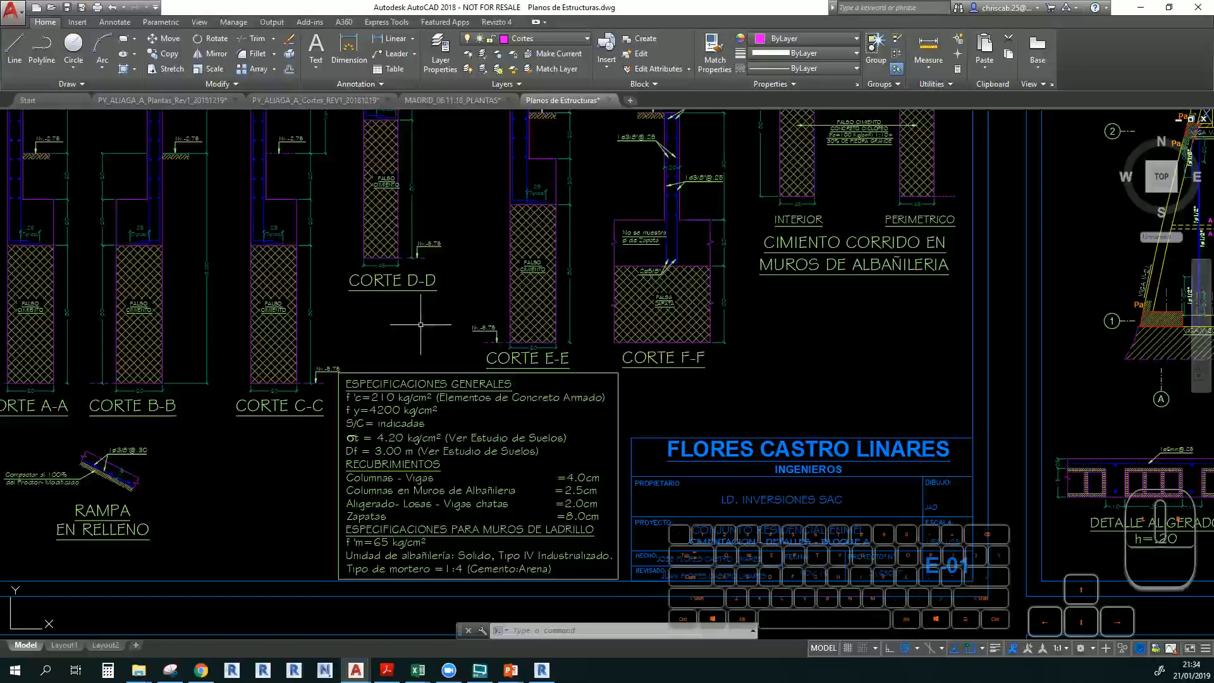
scroll(436, 443, up, 3)
middle_drag(517, 618, 517, 471)
scroll(517, 471, up, 1)
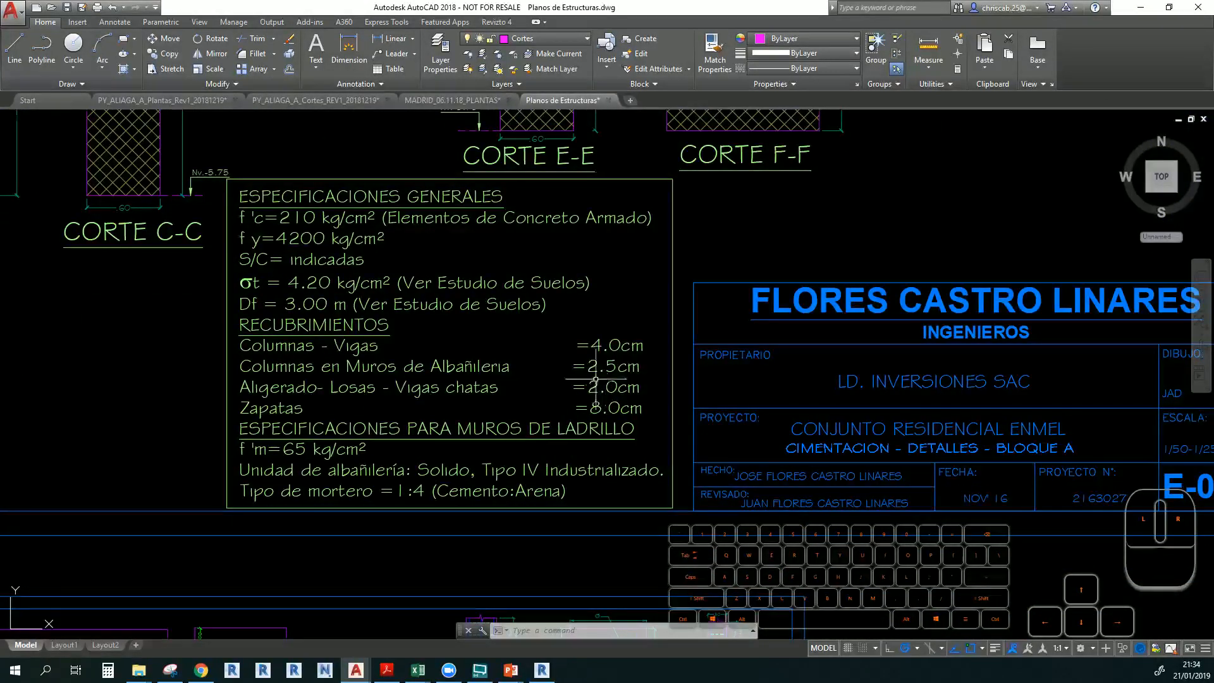
Examine the Detalle de Zapatas for the footing depth, thickness, reinforcement and the false footing beneath it
scroll(352, 265, down, 5)
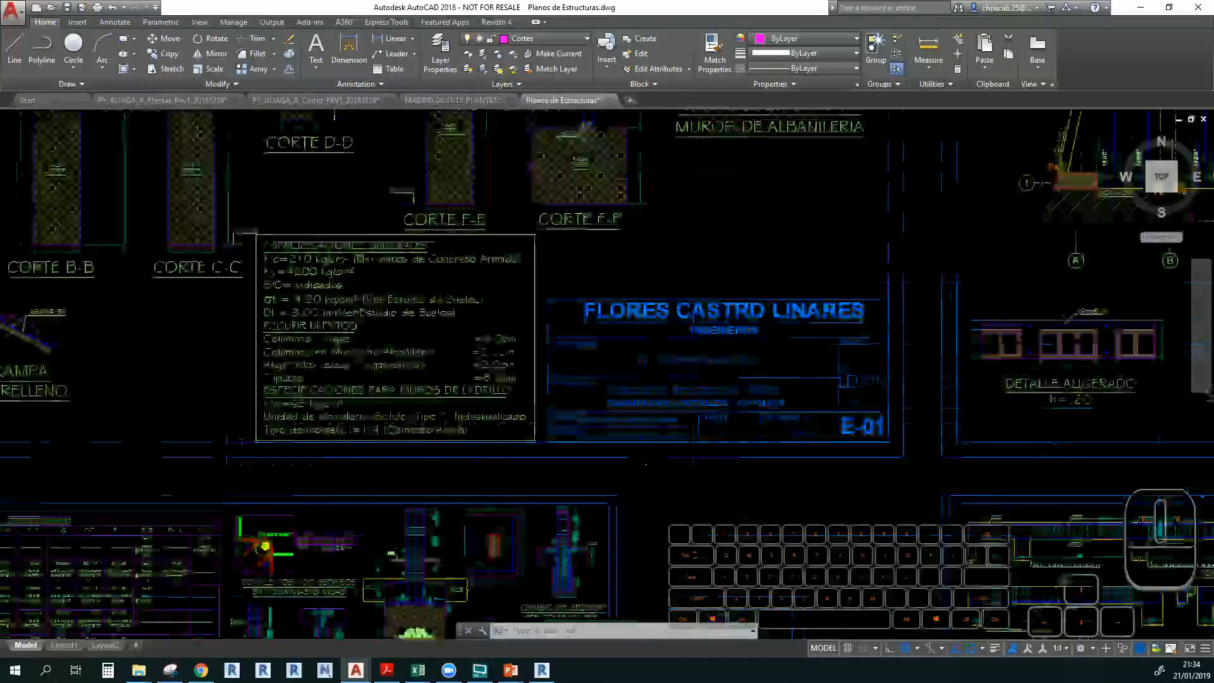
scroll(208, 441, up, 3)
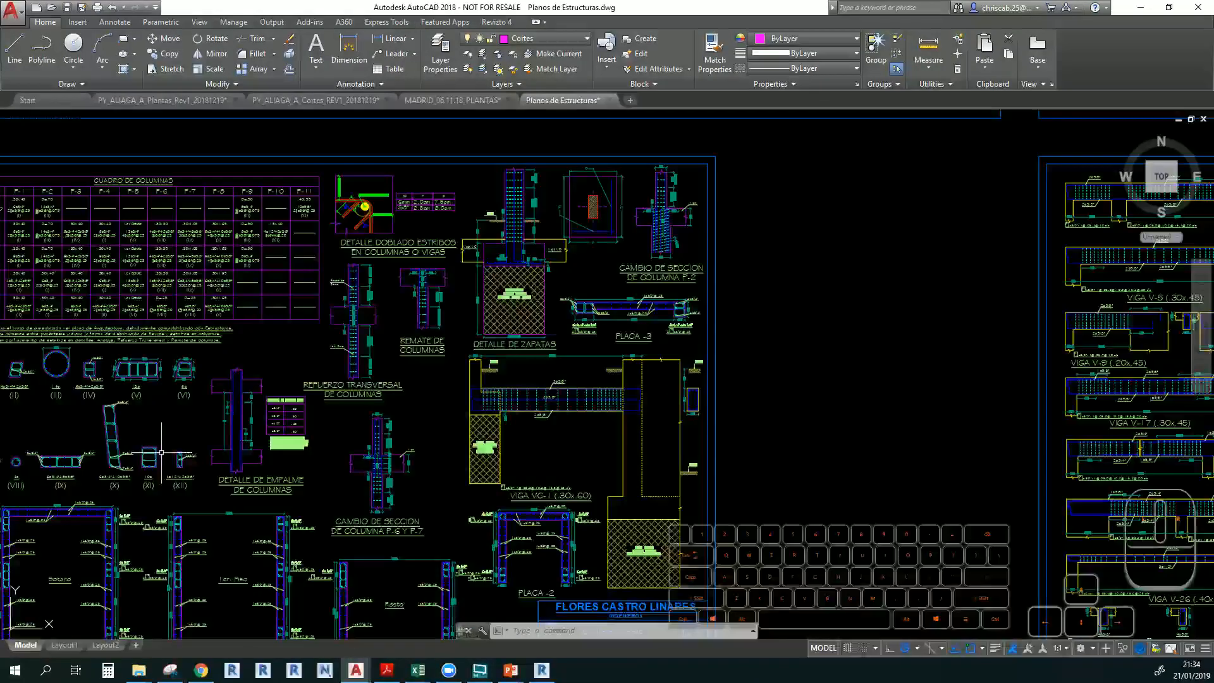
scroll(542, 241, up, 4)
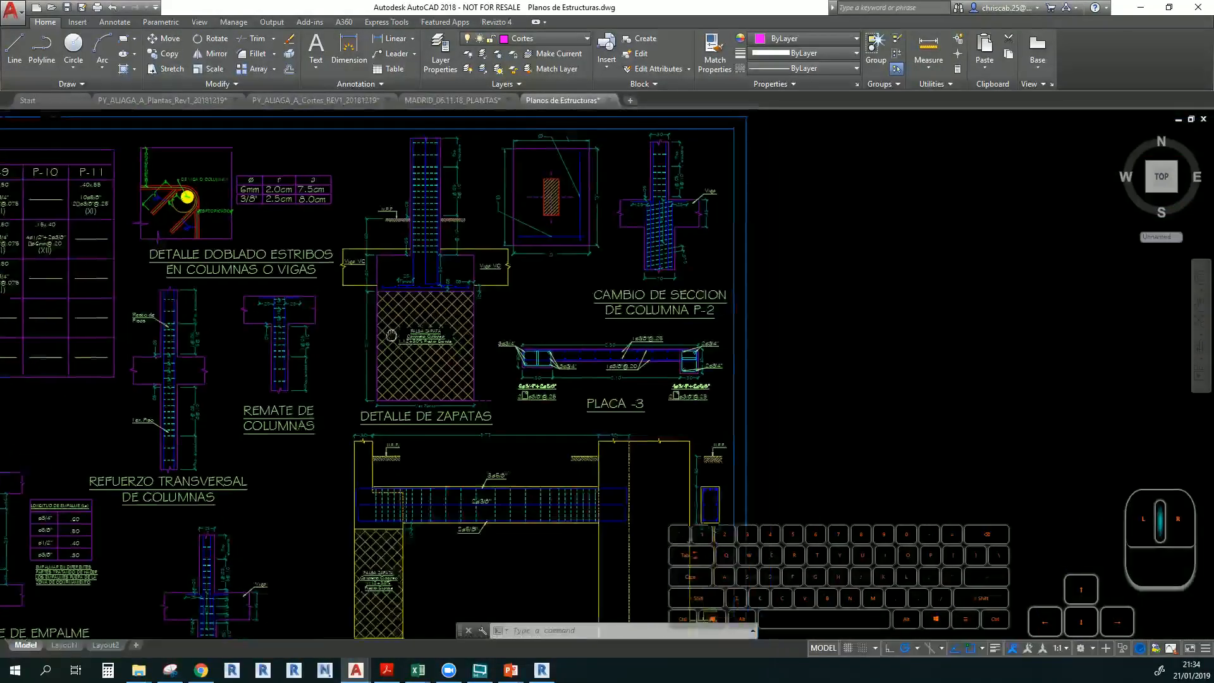
mouse_move(586, 420)
middle_down()
mouse_move(388, 390)
mouse_move(313, 413)
mouse_move(307, 473)
middle_up()
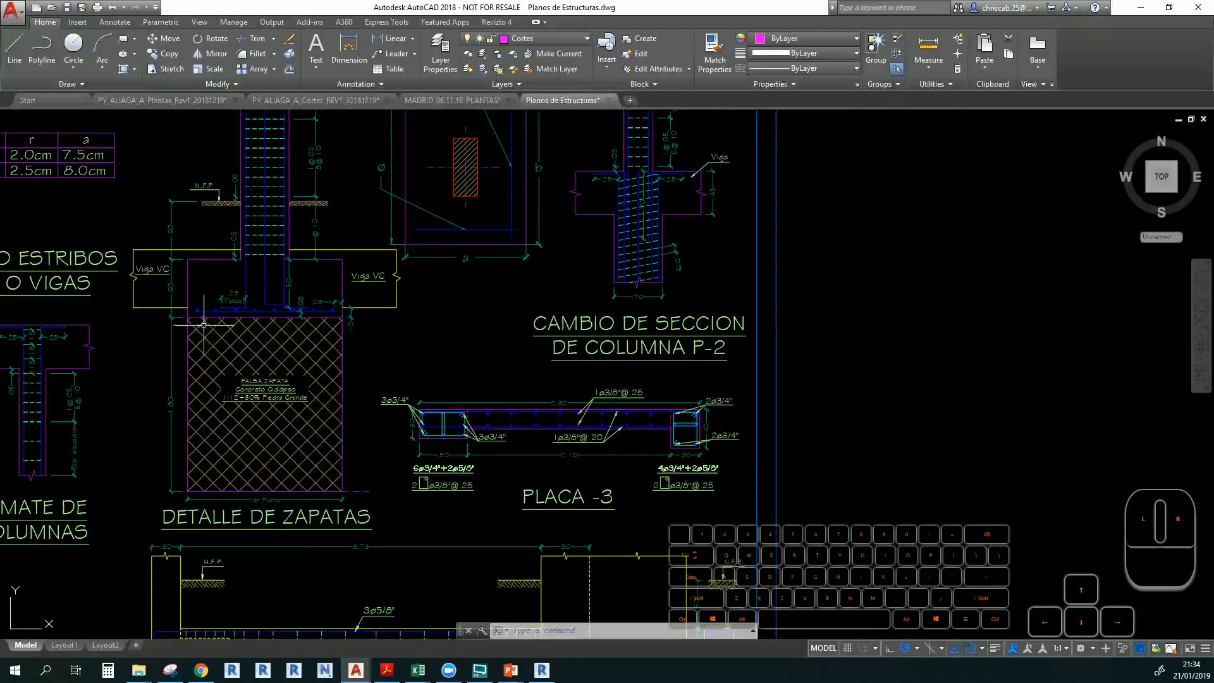
scroll(186, 282, up, 2)
middle_drag(190, 296, 188, 397)
scroll(213, 230, up, 2)
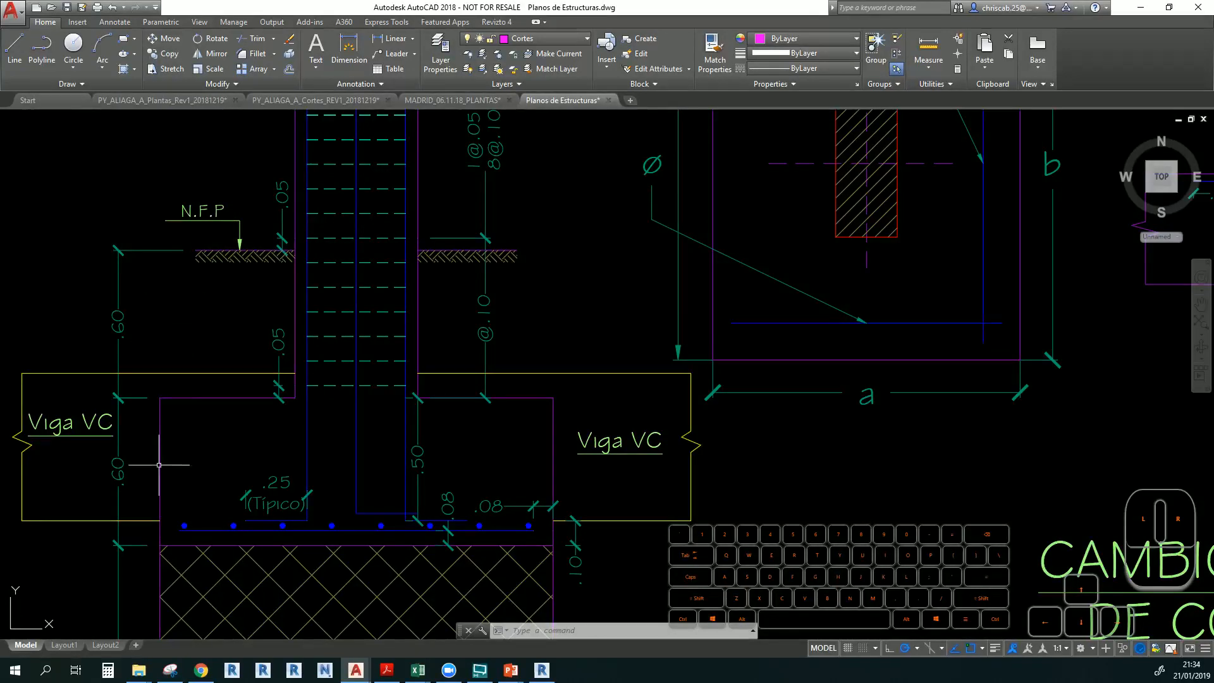
mouse_move(145, 541)
middle_down()
mouse_move(137, 529)
mouse_move(193, 288)
middle_up()
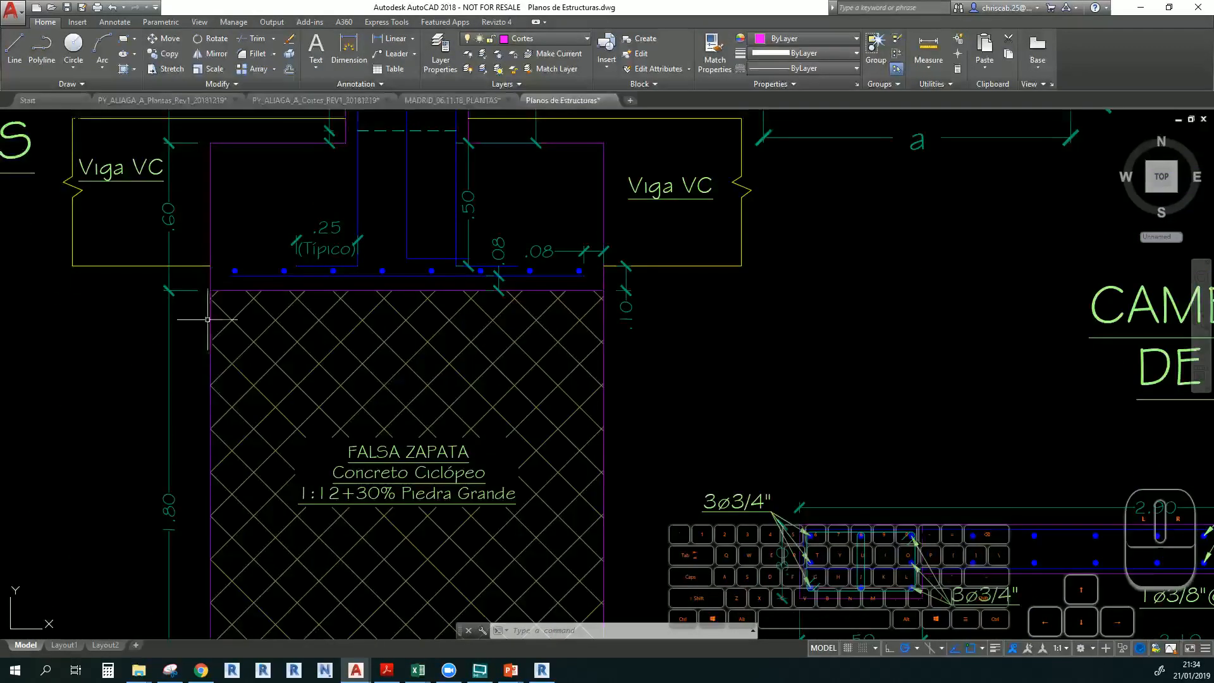
middle_drag(221, 379, 207, 195)
mouse_move(161, 360)
middle_down()
mouse_move(126, 498)
mouse_move(131, 385)
middle_up()
scroll(167, 398, down, 2)
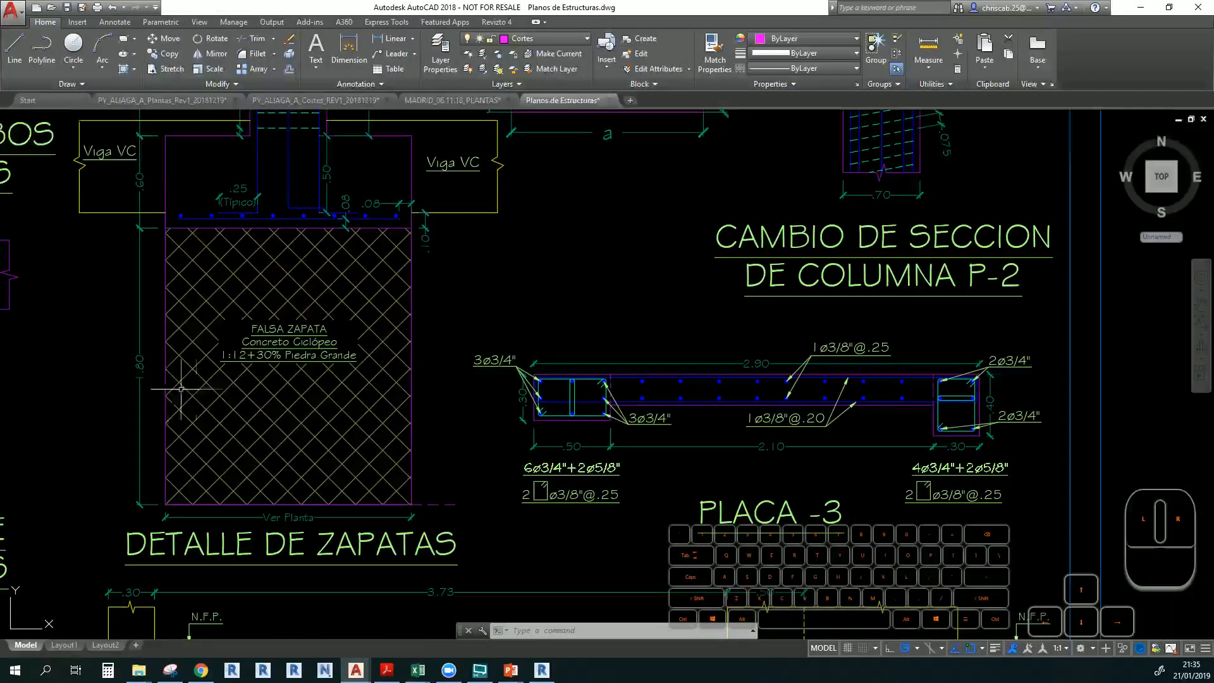
mouse_move(237, 296)
middle_down()
mouse_move(202, 325)
mouse_move(201, 442)
middle_up()
middle_drag(346, 189, 284, 423)
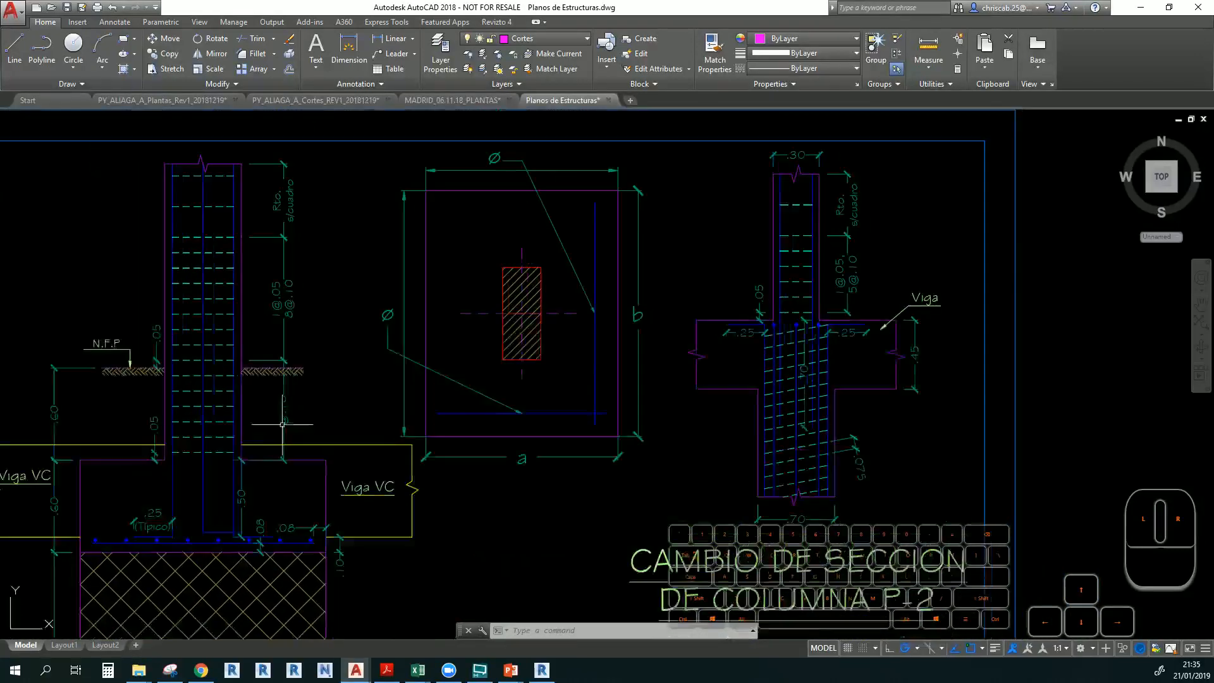
Examine the footing detail down to the Falsa Zapata, including its depth and thickness dimensions
middle_drag(98, 466, 178, 437)
mouse_move(255, 347)
middle_down()
mouse_move(255, 450)
mouse_move(246, 281)
middle_up()
middle_drag(211, 394, 233, 351)
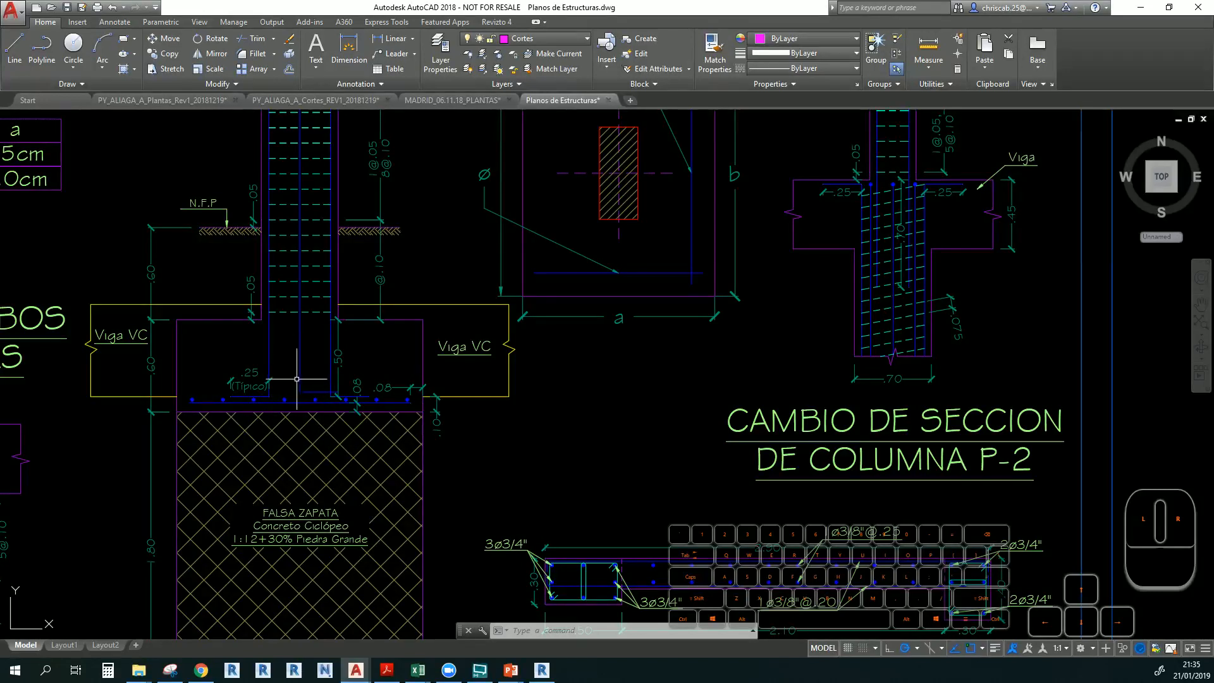
Switch to Revit, cut a horizontal section through the placed P-3 footing on the -5.75 foundation plan, and open the section view
key(alt+Tab)
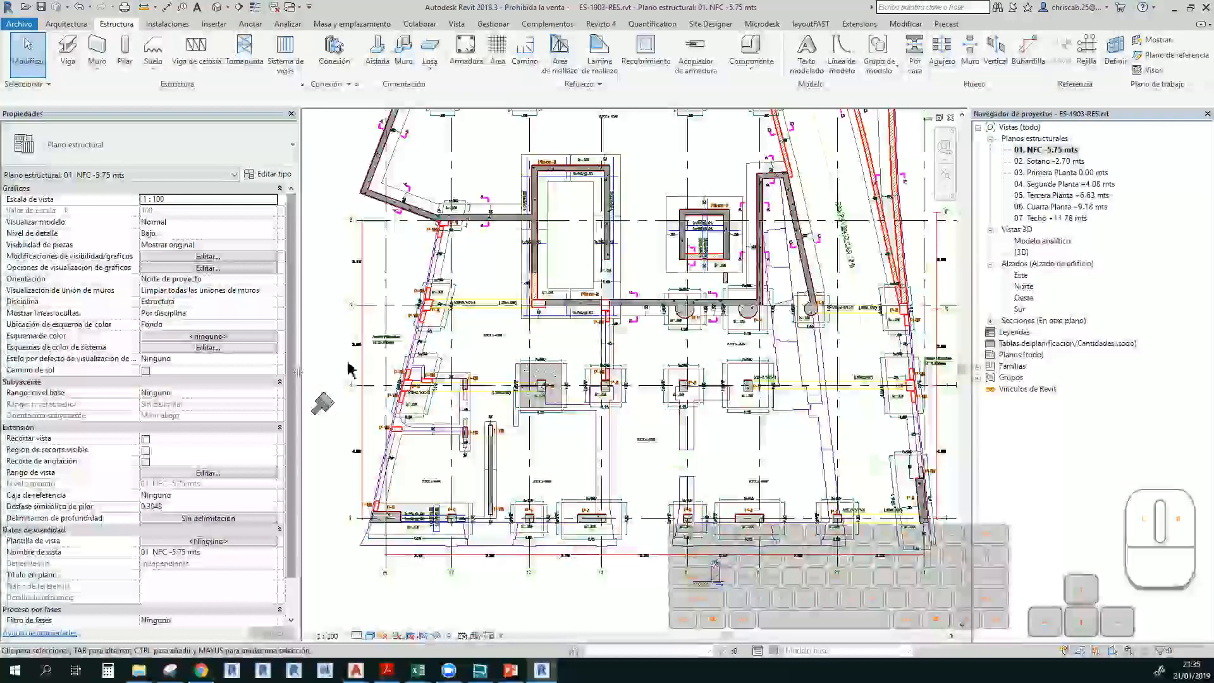
scroll(533, 405, up, 4)
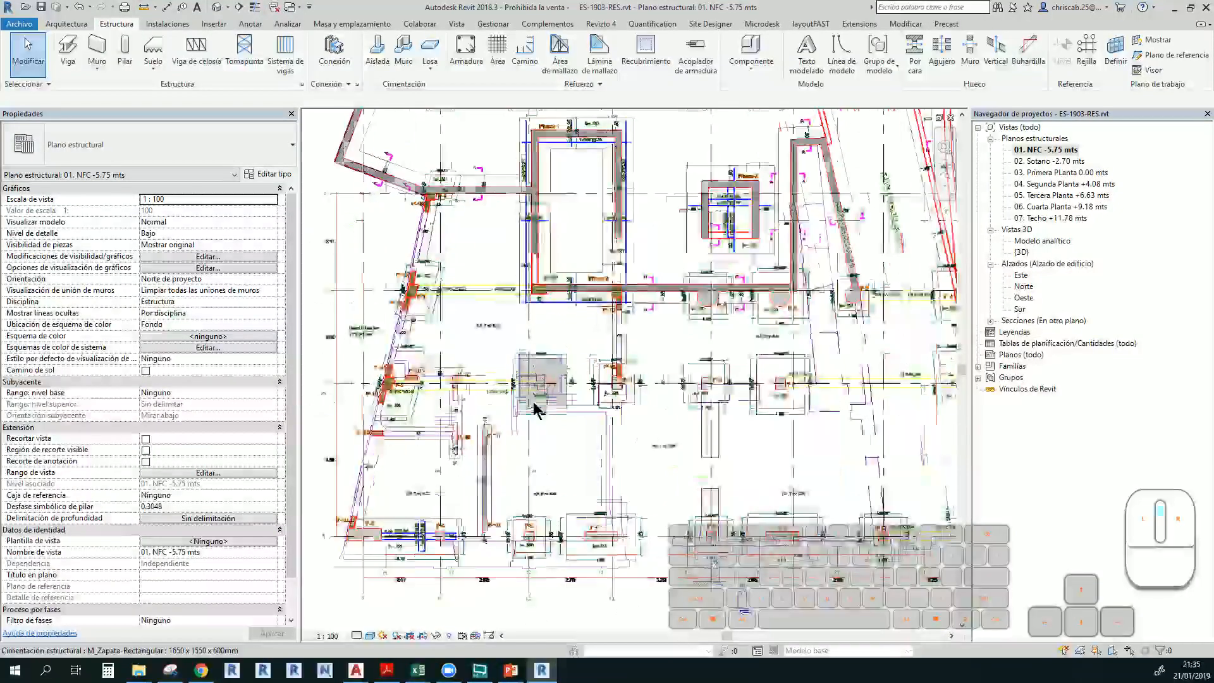
click(240, 8)
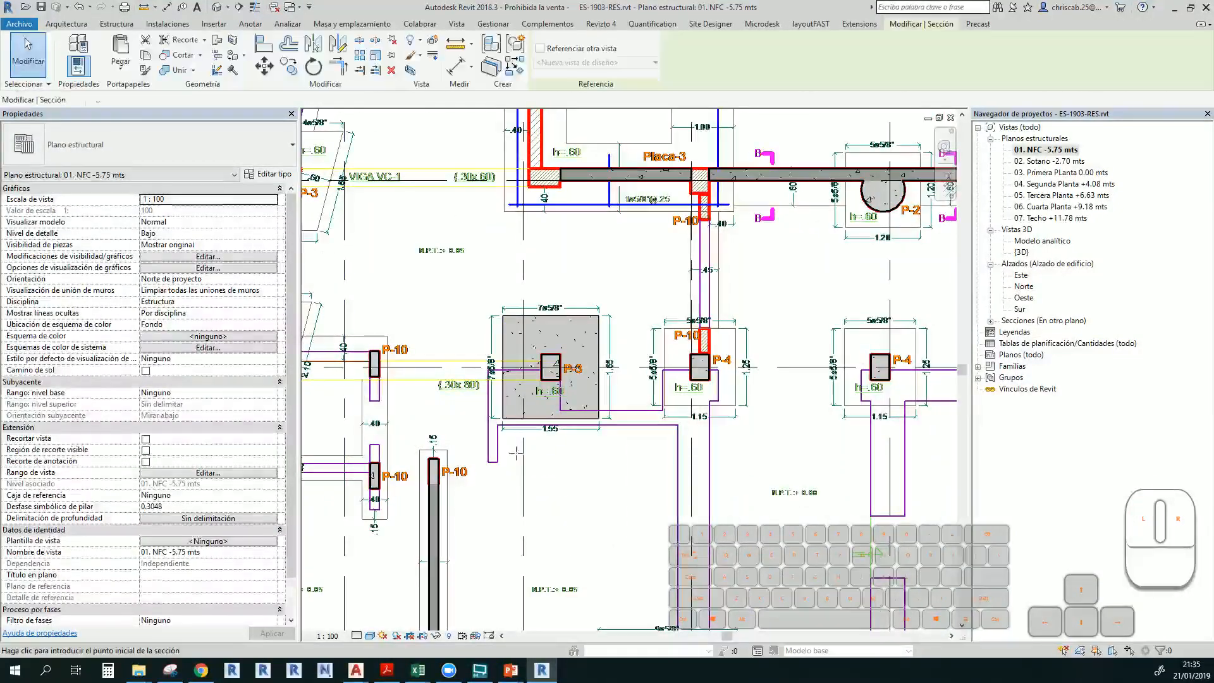
click(469, 367)
click(664, 369)
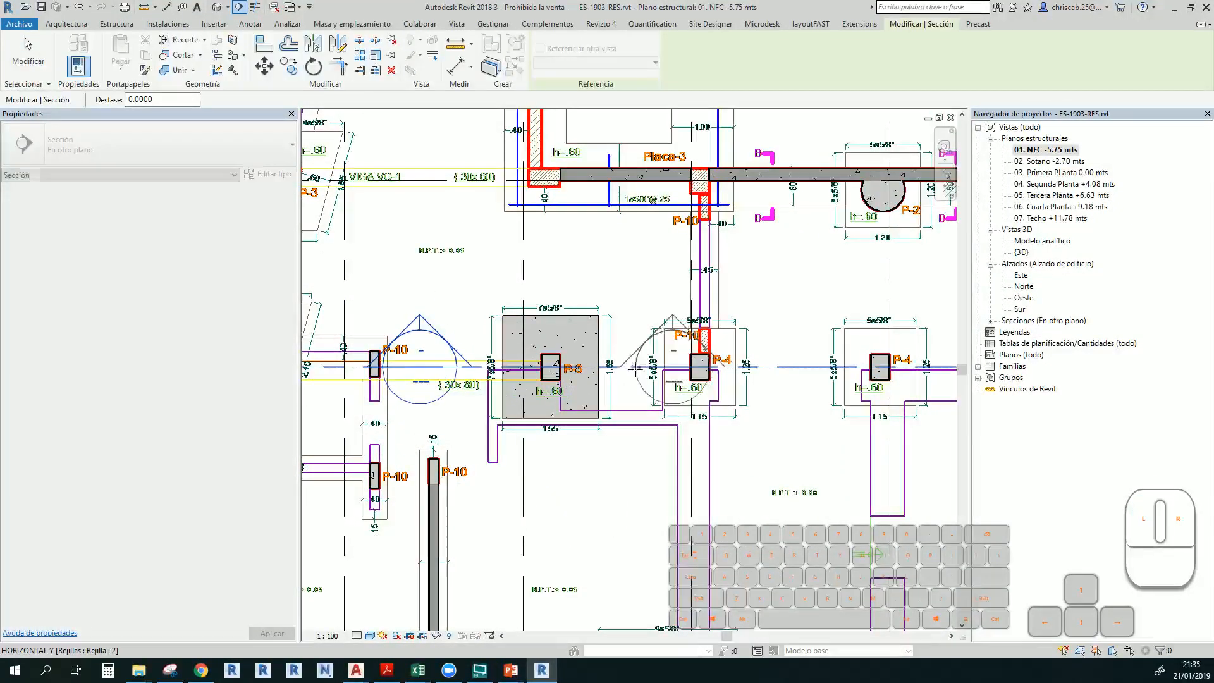
key(Escape)
key(Escape)
double_click(440, 399)
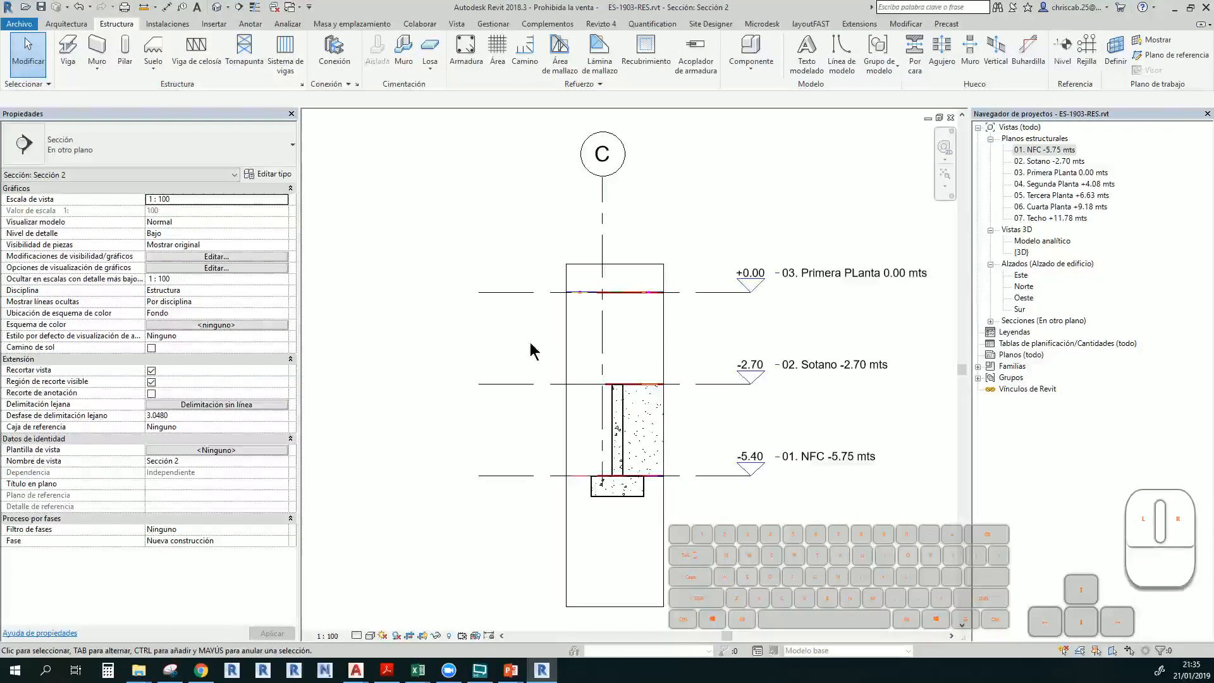
Widen the section's crop region on both sides so it extends past the neighbouring column and the footing
middle_drag(651, 506, 474, 487)
scroll(506, 347, up, 2)
click(501, 343)
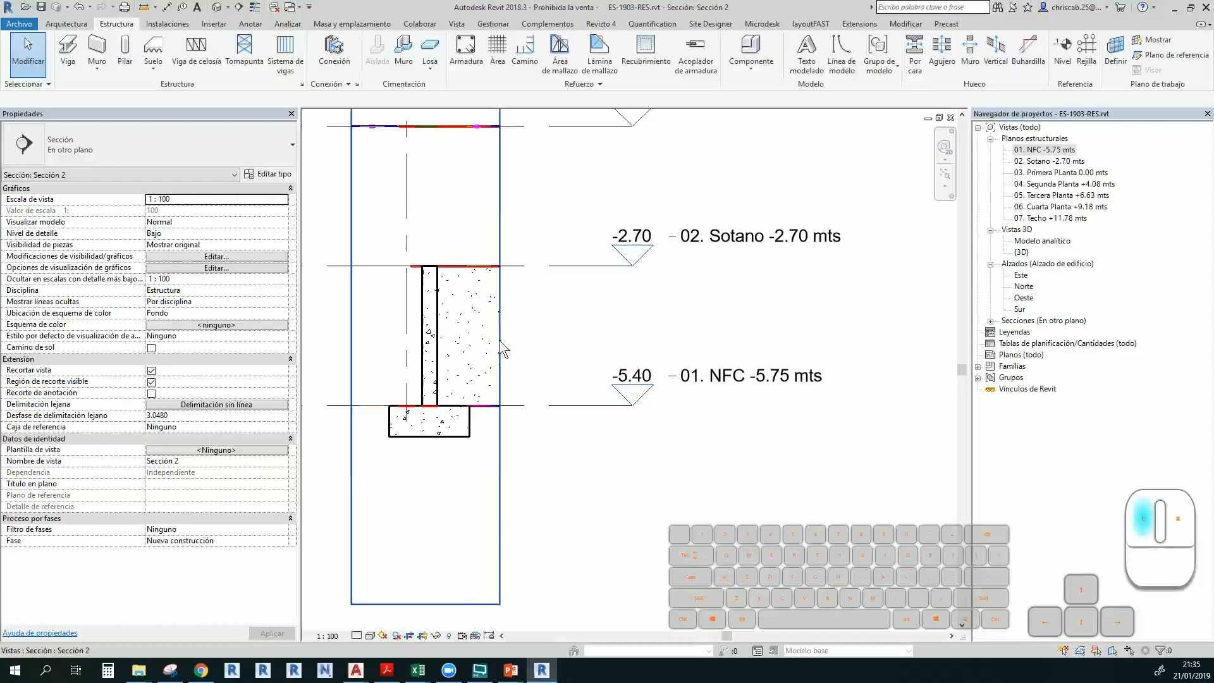
drag(500, 343, 567, 343)
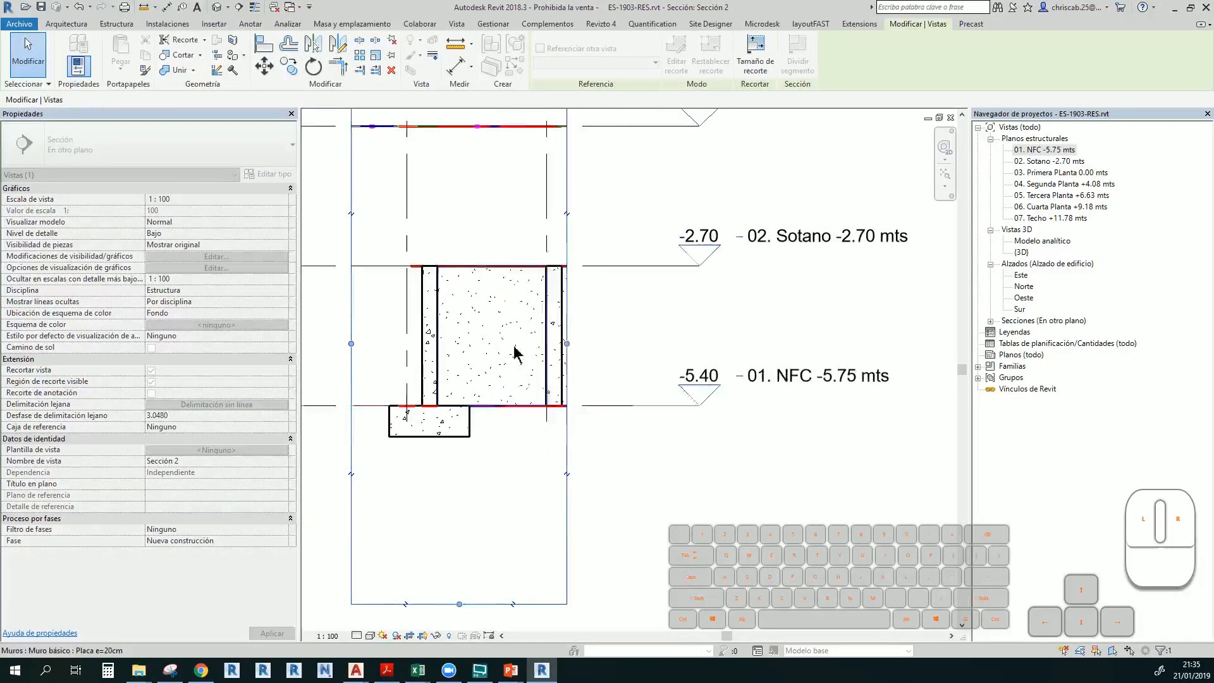
drag(357, 344, 333, 344)
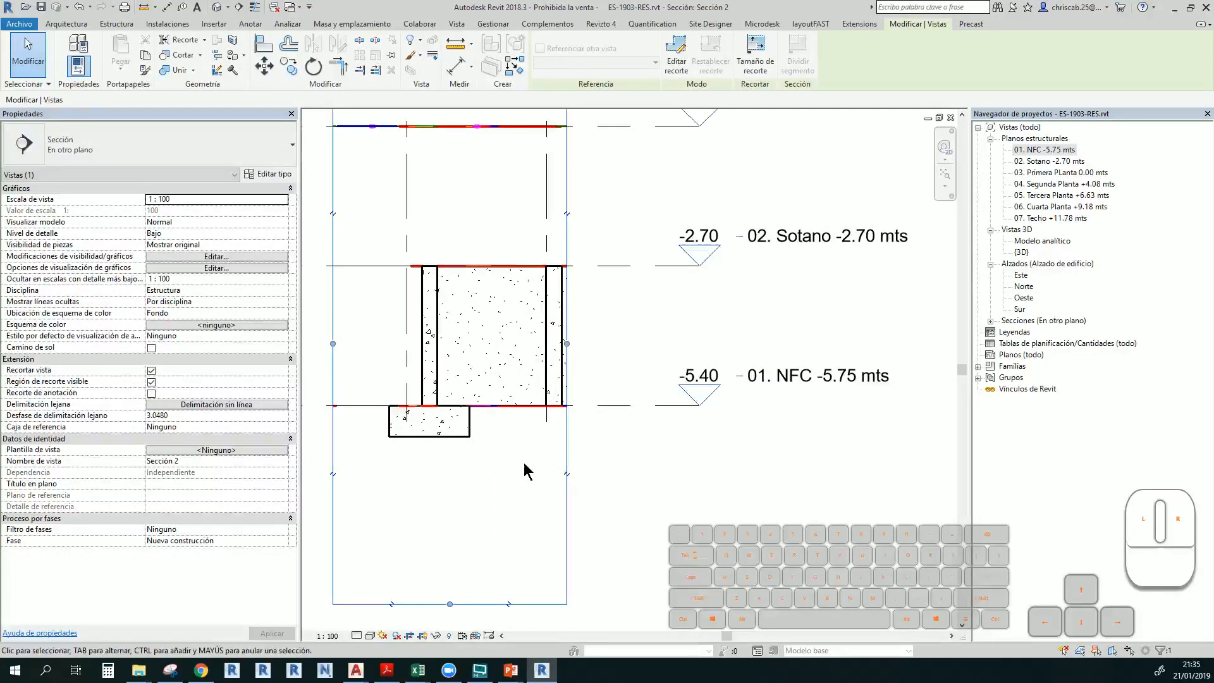
click(460, 440)
click(461, 509)
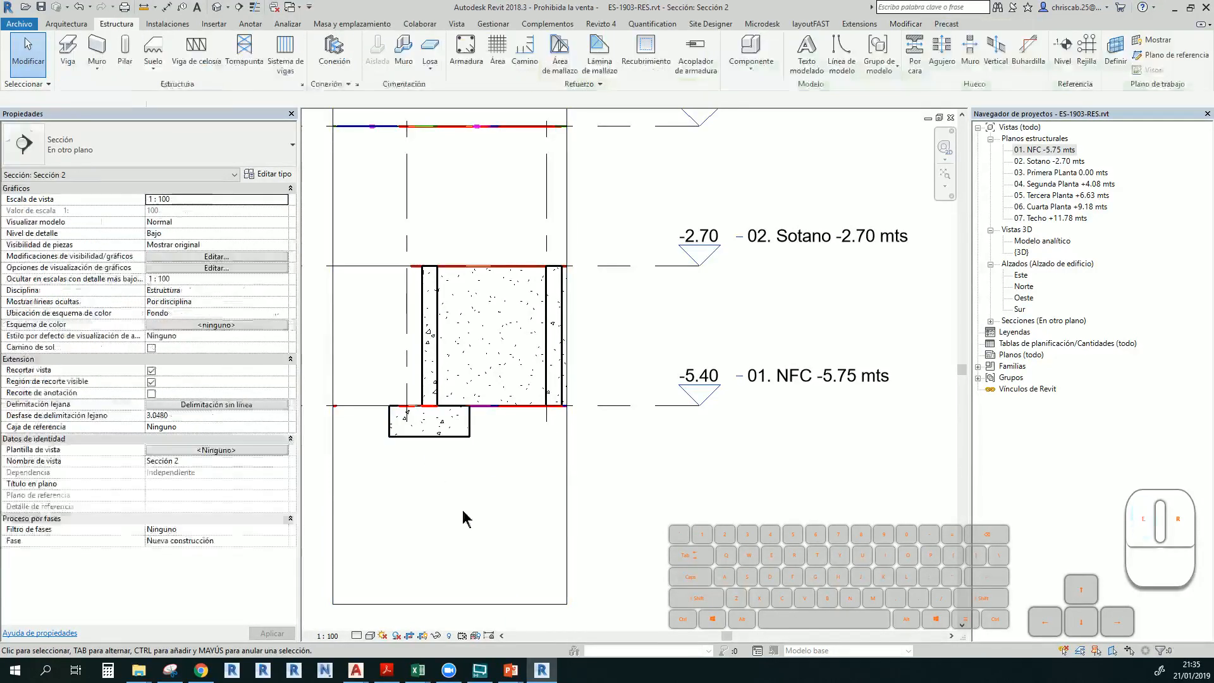
click(441, 378)
click(480, 466)
Switch to AutoCAD and check the footing's depth below the N.F.P. line in the footing detail
key(alt+Tab)
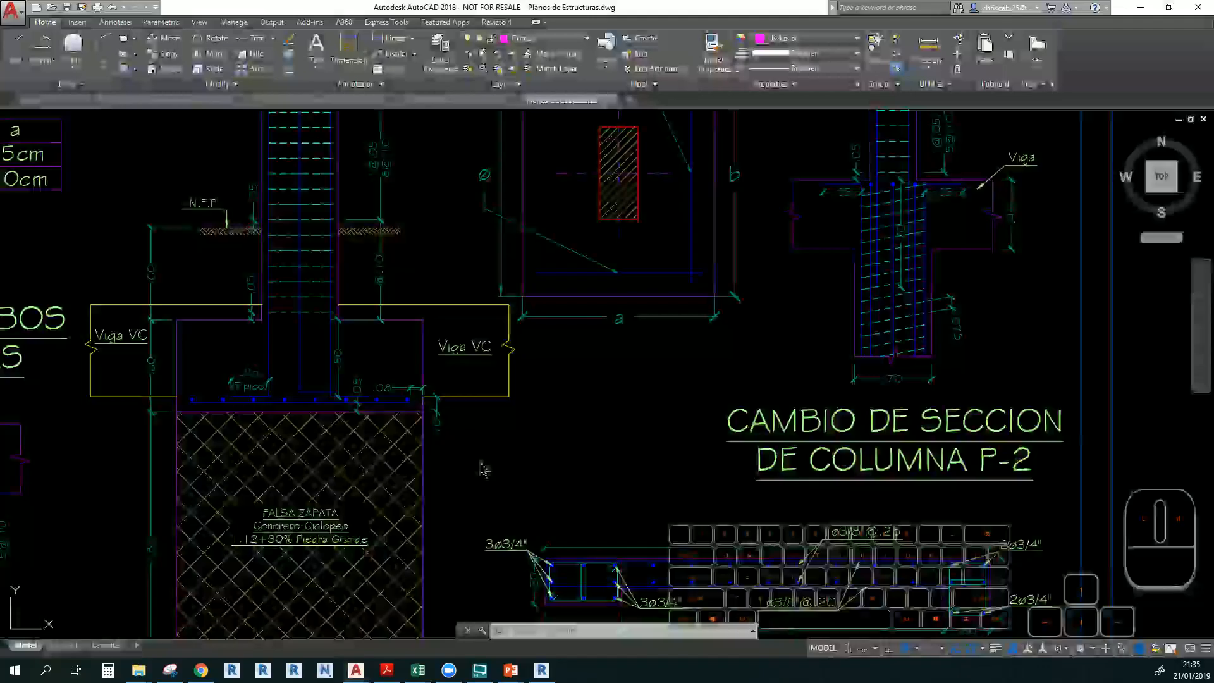
scroll(481, 469, down, 3)
scroll(479, 372, up, 6)
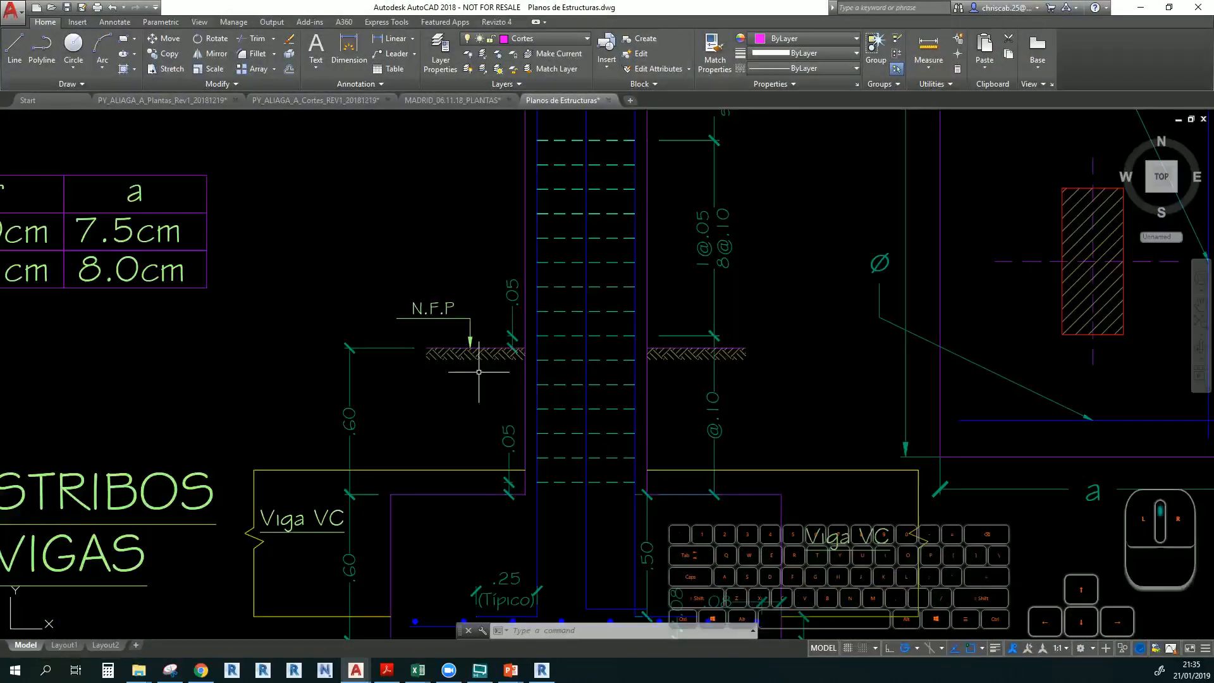
Examine the N.P.T. floor levels around the P-2, P-3, P-4, P-6 and P-7 footings on the Cimentación plan
scroll(415, 308, down, 4)
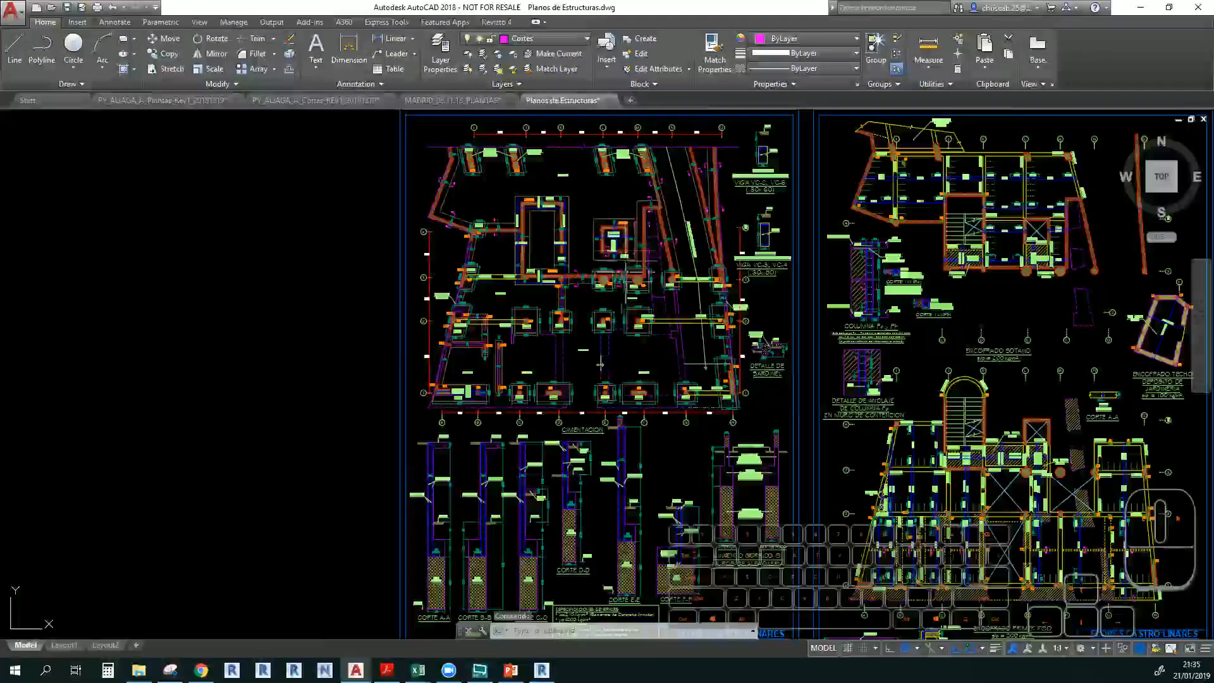
scroll(541, 304, up, 5)
middle_drag(462, 416, 538, 292)
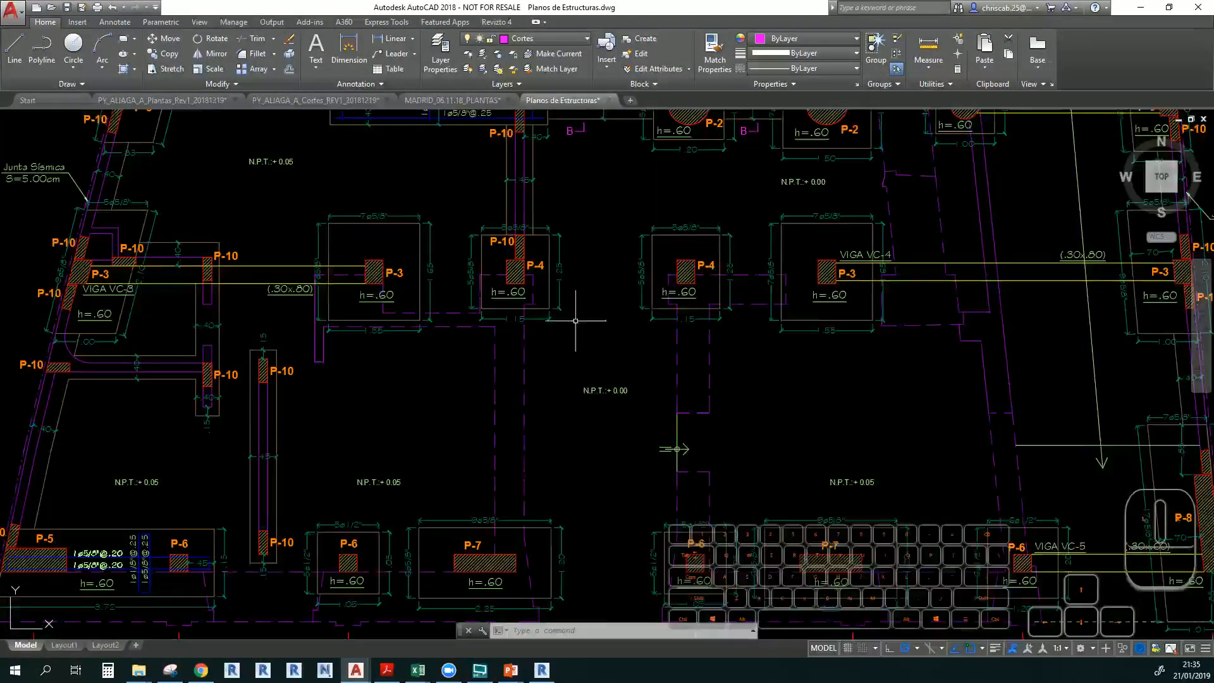
middle_drag(575, 320, 480, 411)
mouse_move(515, 314)
middle_down()
mouse_move(493, 339)
mouse_move(465, 483)
middle_up()
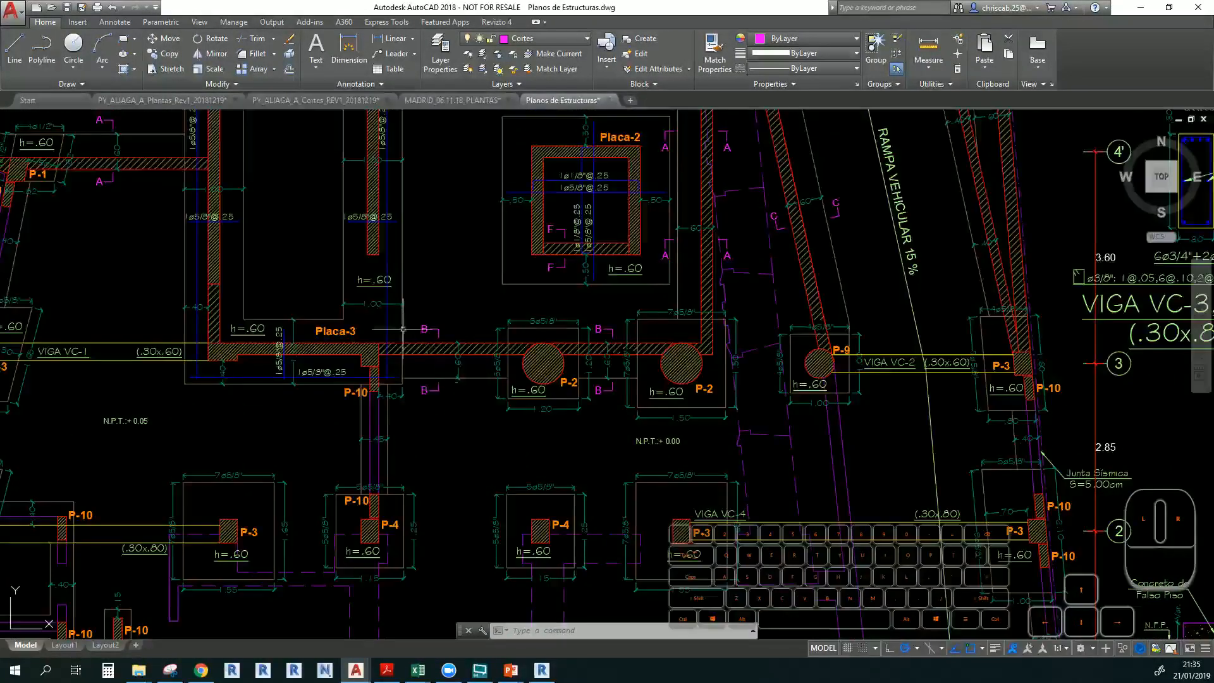
middle_drag(359, 238, 307, 403)
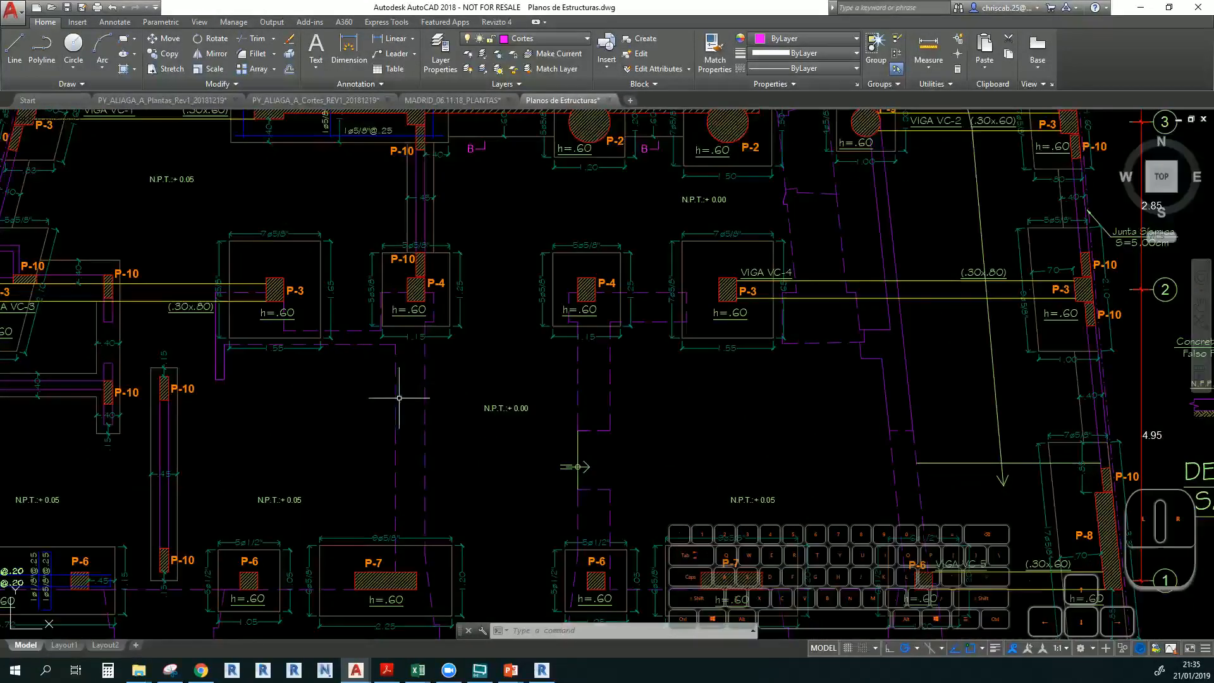
mouse_move(403, 381)
middle_down()
mouse_move(459, 220)
mouse_move(539, 274)
middle_up()
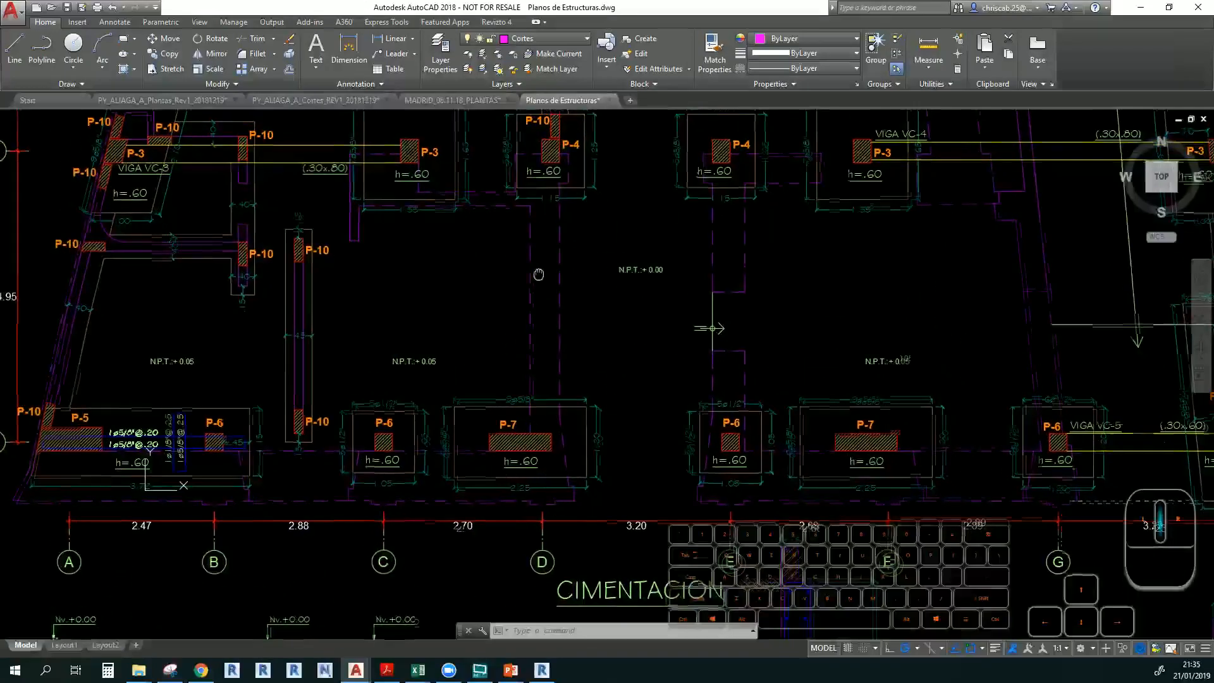
middle_drag(475, 165, 310, 247)
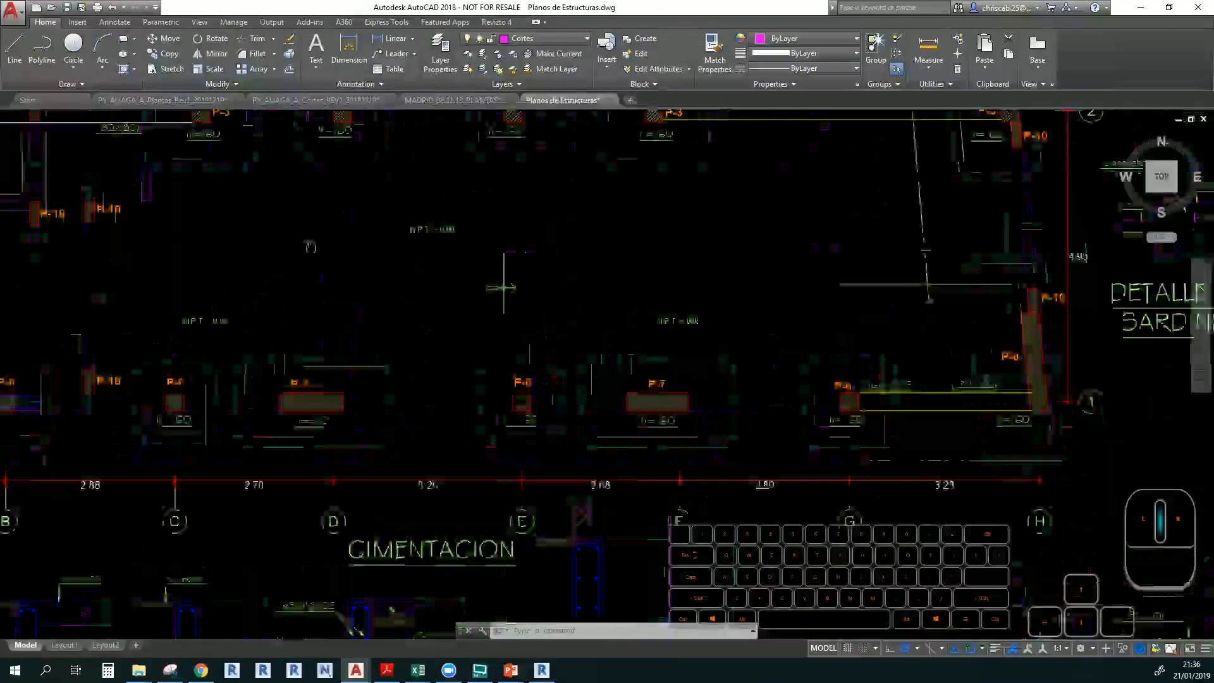
Look over the Encofrado Sótano plan and the Pa and Pb column details beside the foundation sheet
scroll(347, 313, down, 8)
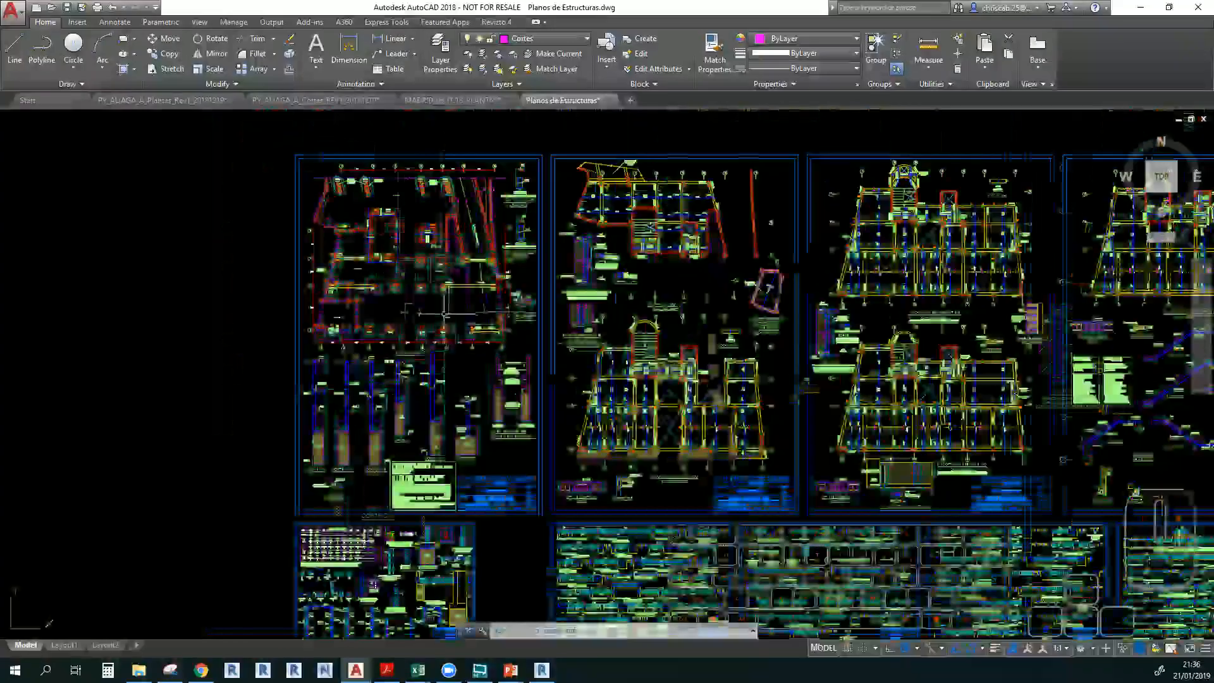
scroll(487, 319, up, 5)
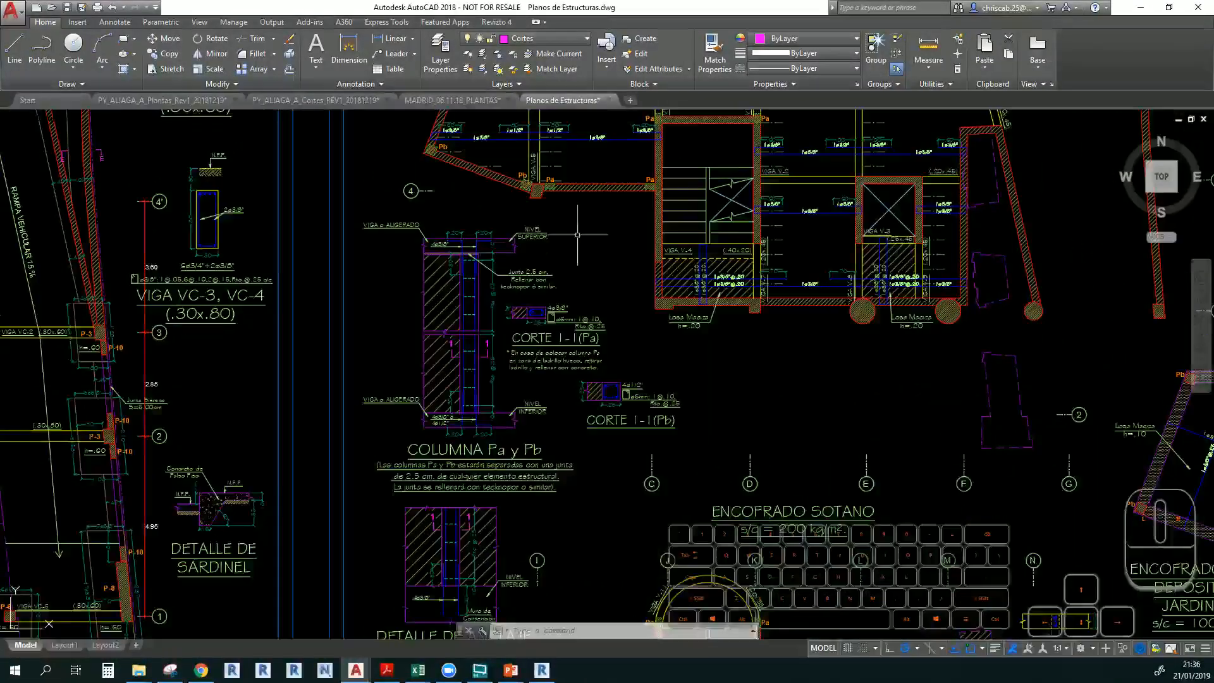
middle_drag(668, 281, 679, 279)
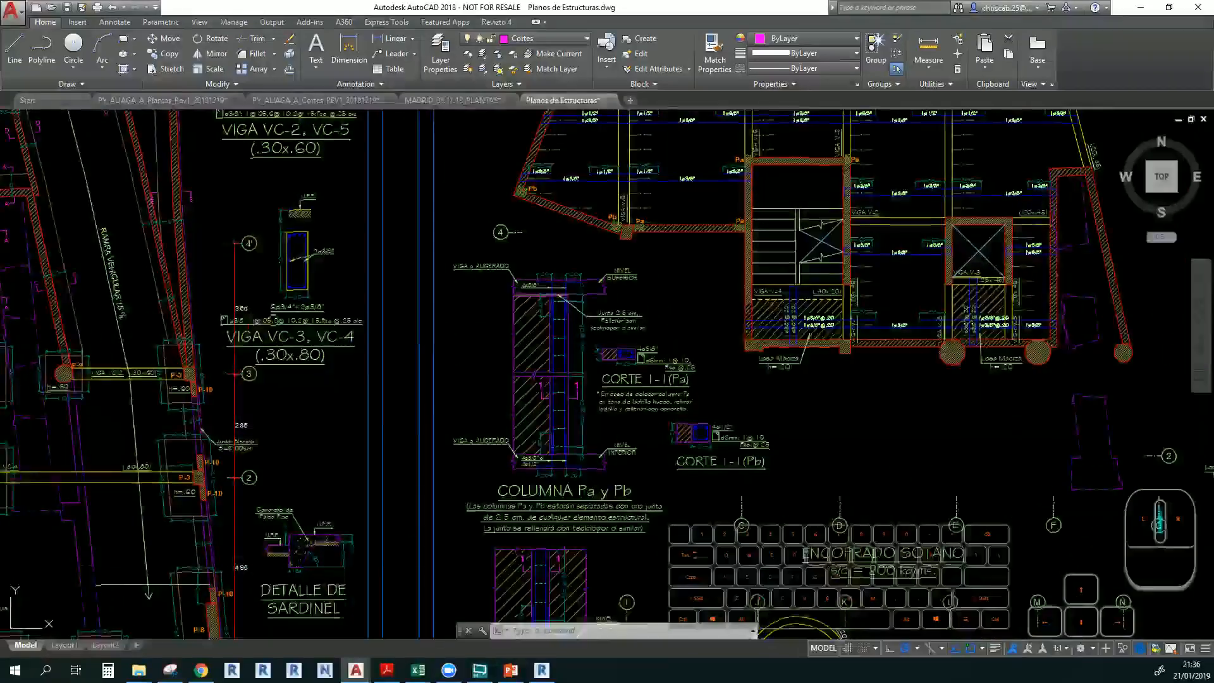
scroll(432, 301, down, 4)
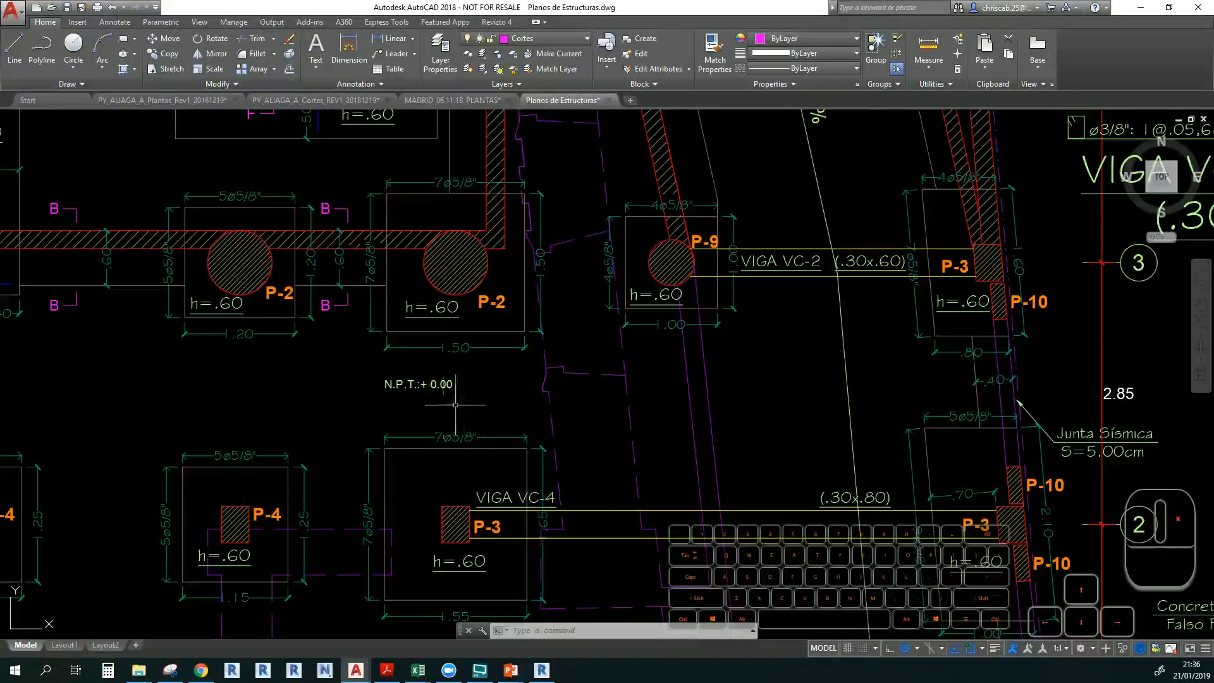
Compare the N.P.T. levels across the foundation plan, from the P-11 columns and Placa-1 to the P-3 and P-4 footings
scroll(347, 391, down, 2)
middle_drag(316, 381, 414, 509)
middle_drag(292, 299, 447, 561)
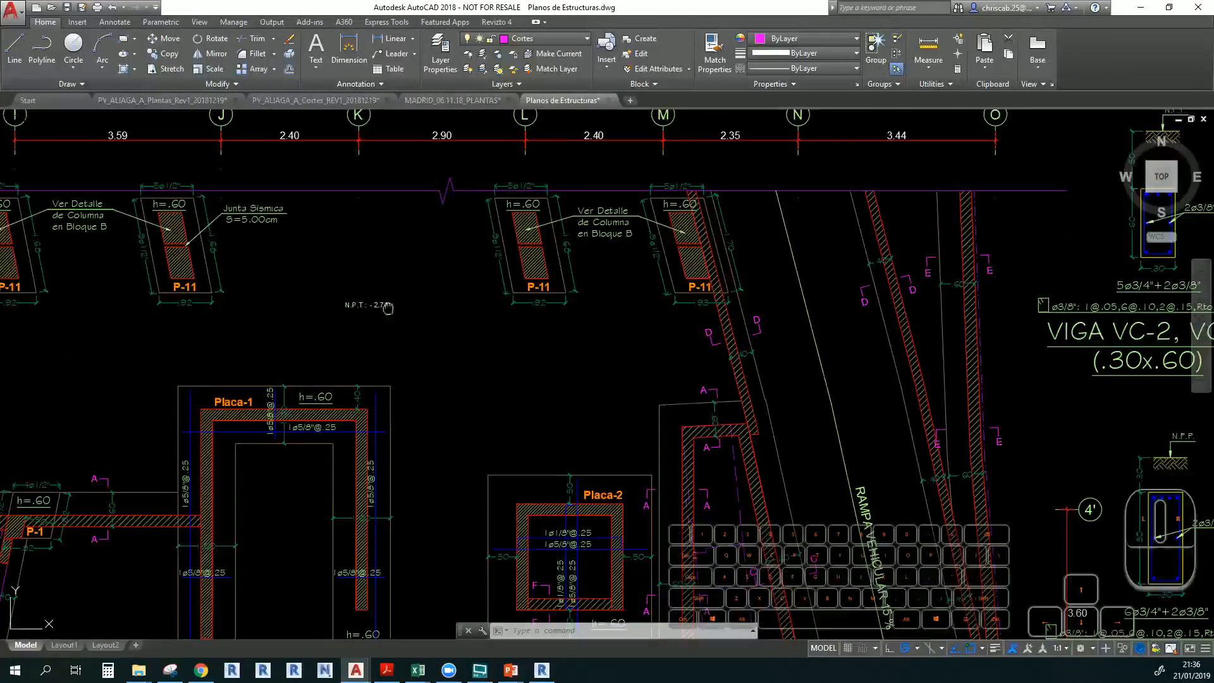
middle_drag(382, 306, 491, 249)
middle_drag(381, 327, 555, 217)
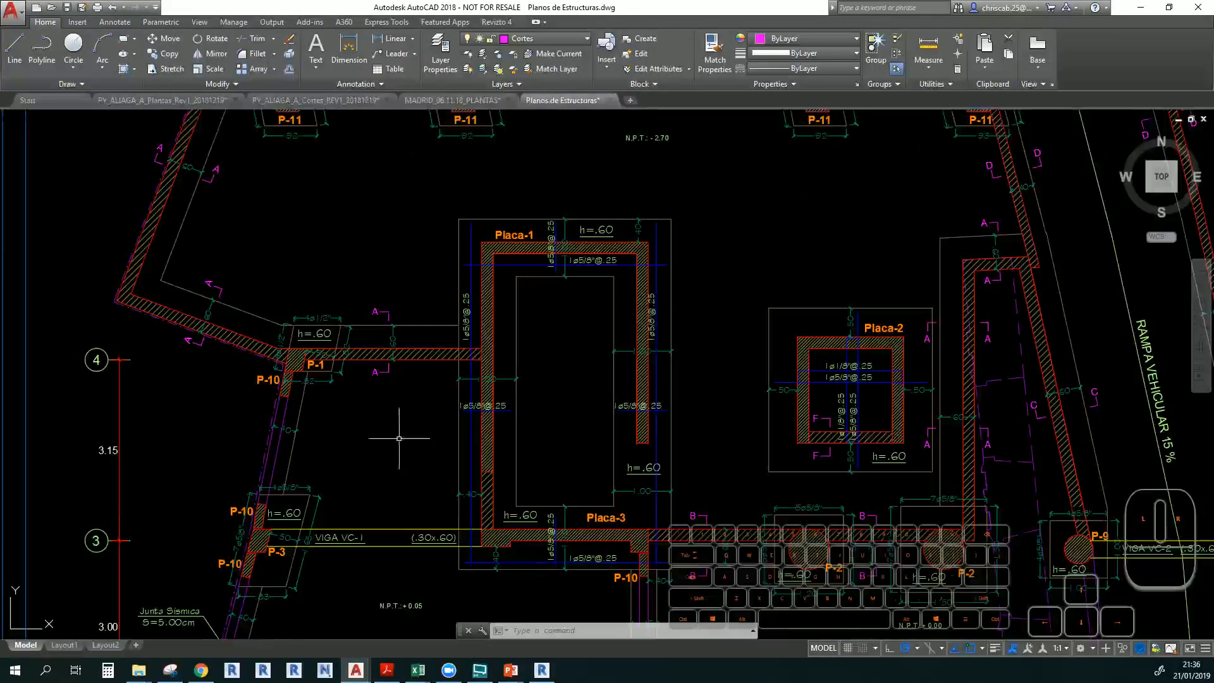
middle_drag(398, 439, 243, 281)
middle_drag(373, 465, 441, 426)
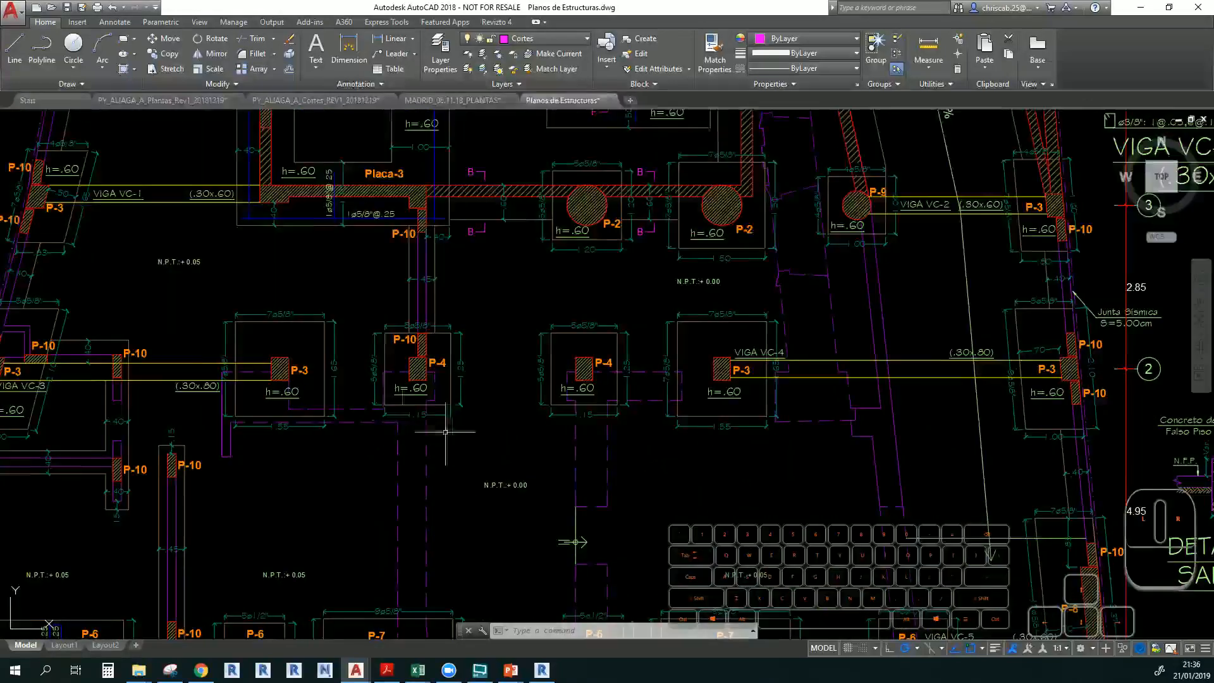
scroll(329, 321, up, 2)
middle_drag(593, 329, 451, 356)
scroll(493, 295, up, 4)
key(alt)
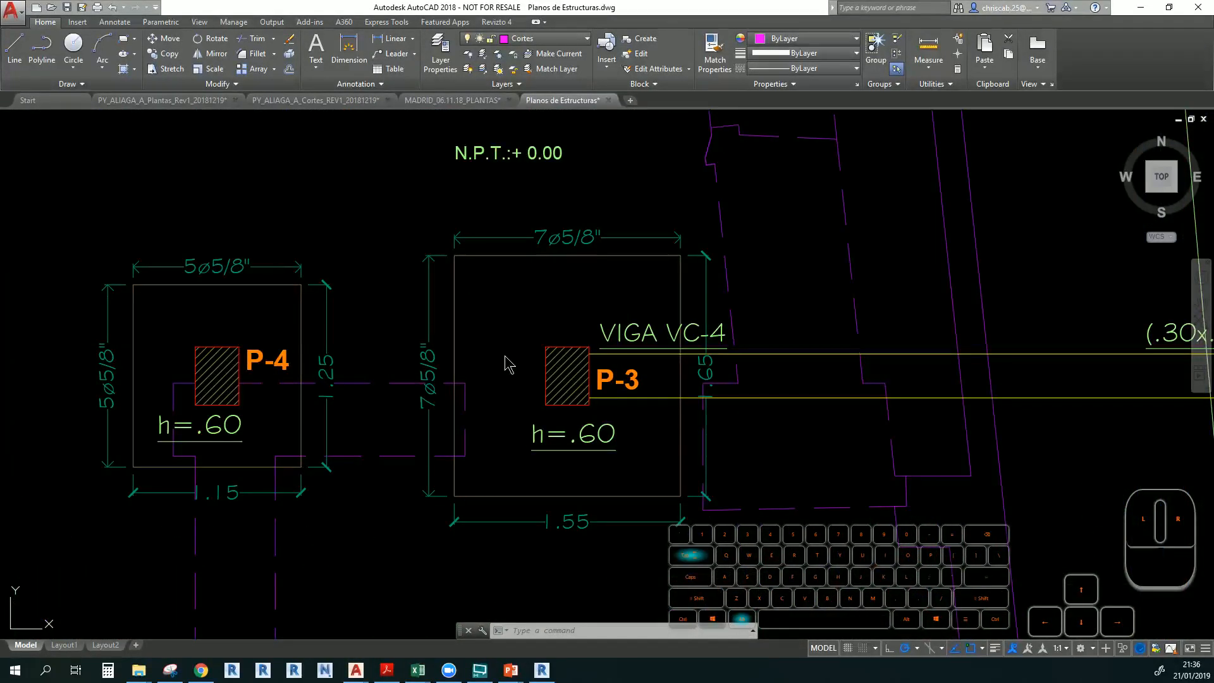
Switch to Revit and place a spot elevation with a leader on the underside of the footing in the section
key(alt+Tab)
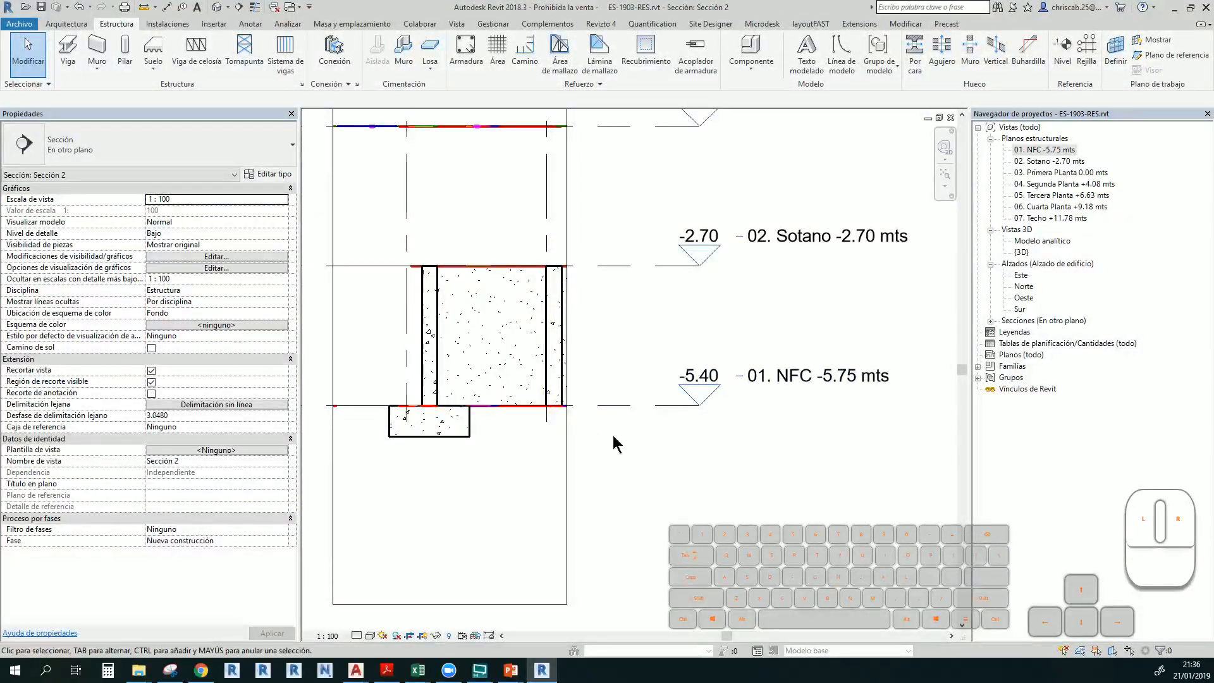
middle_drag(483, 501, 530, 473)
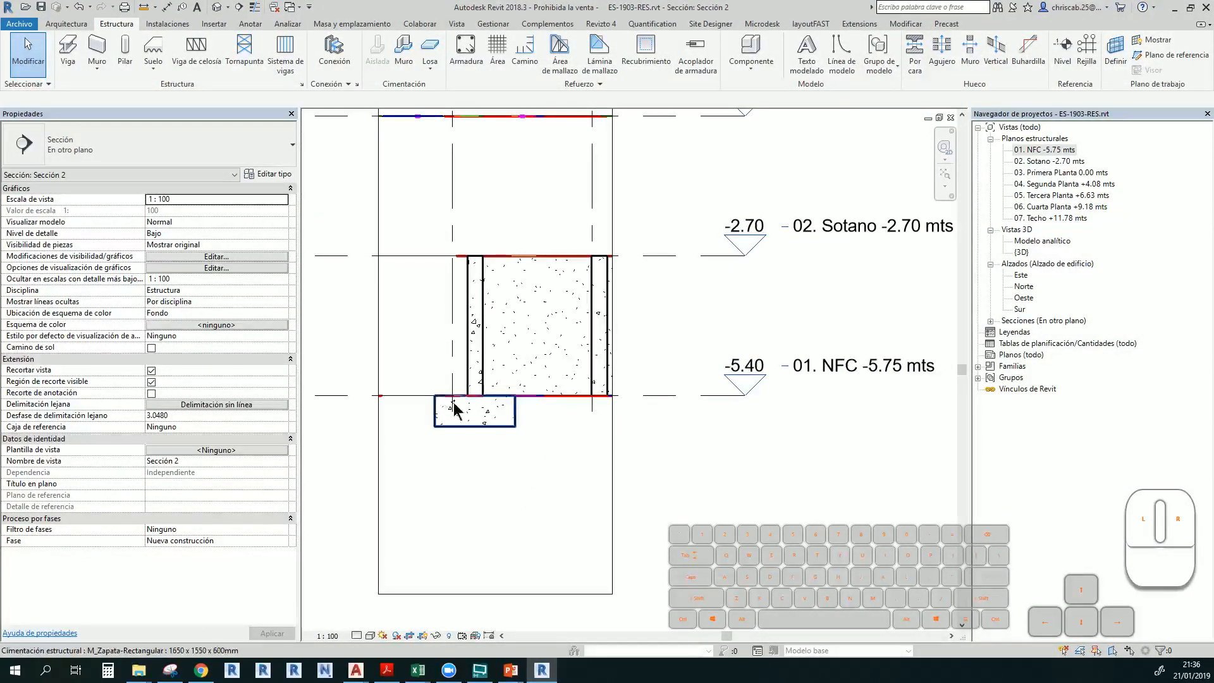
scroll(513, 430, up, 2)
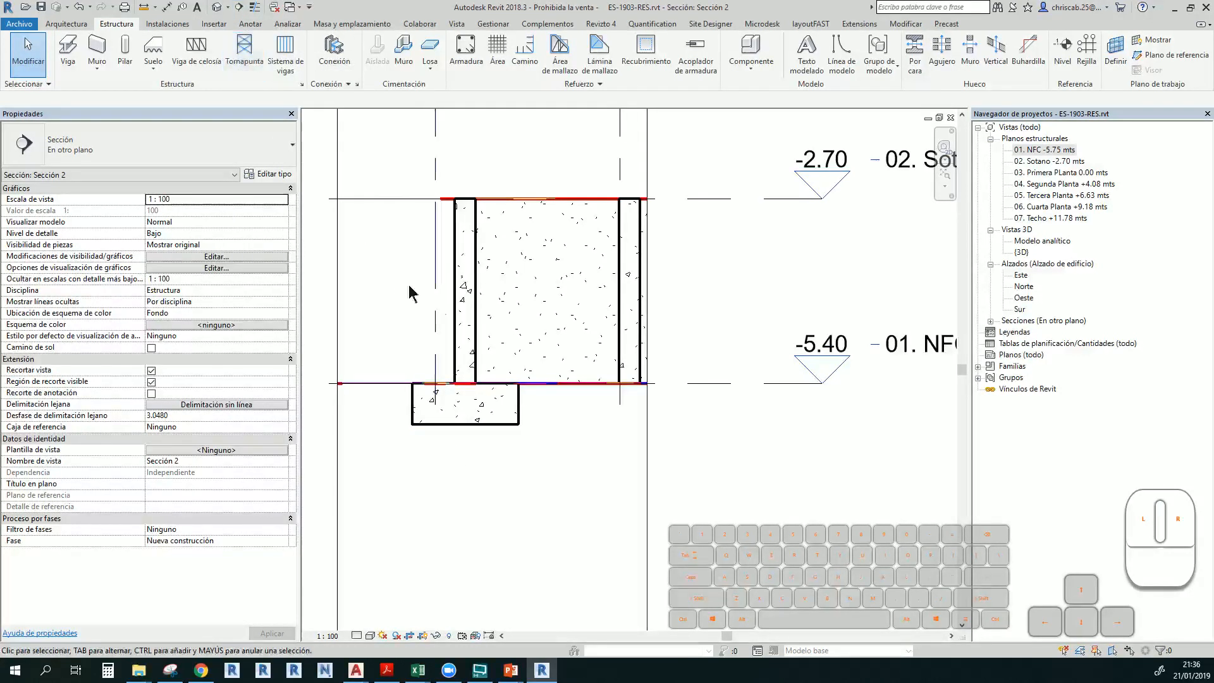
click(249, 25)
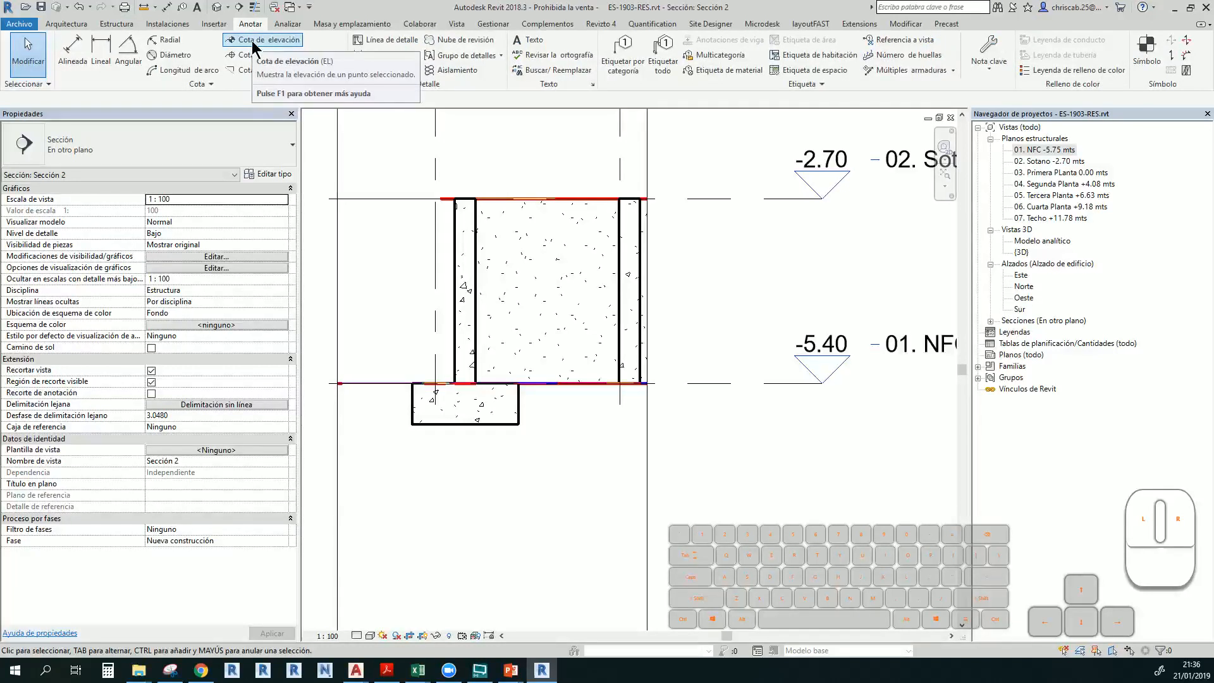
click(253, 43)
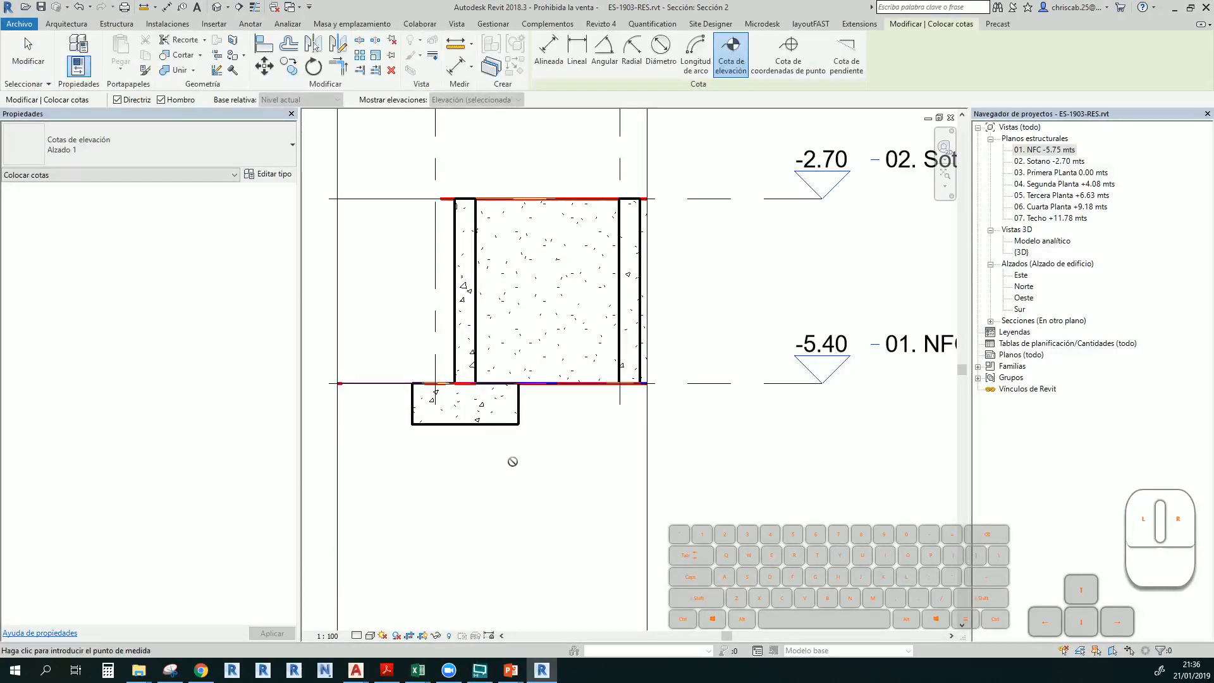
click(493, 425)
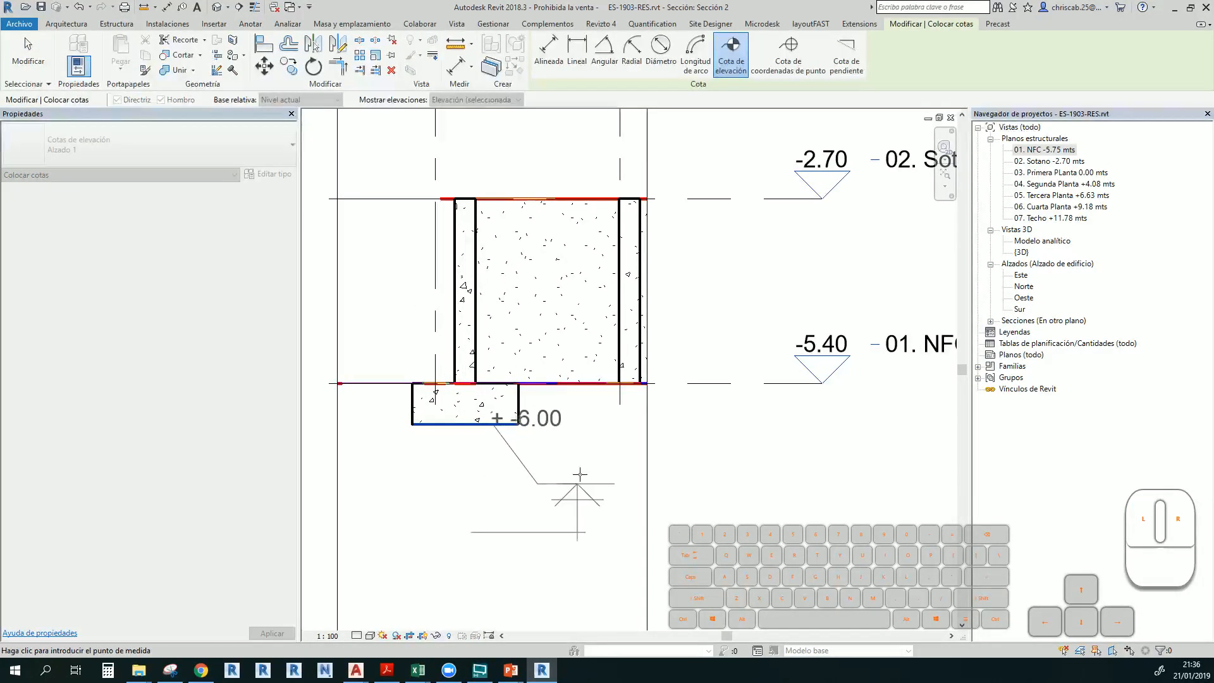
click(615, 472)
key(Escape)
key(Escape)
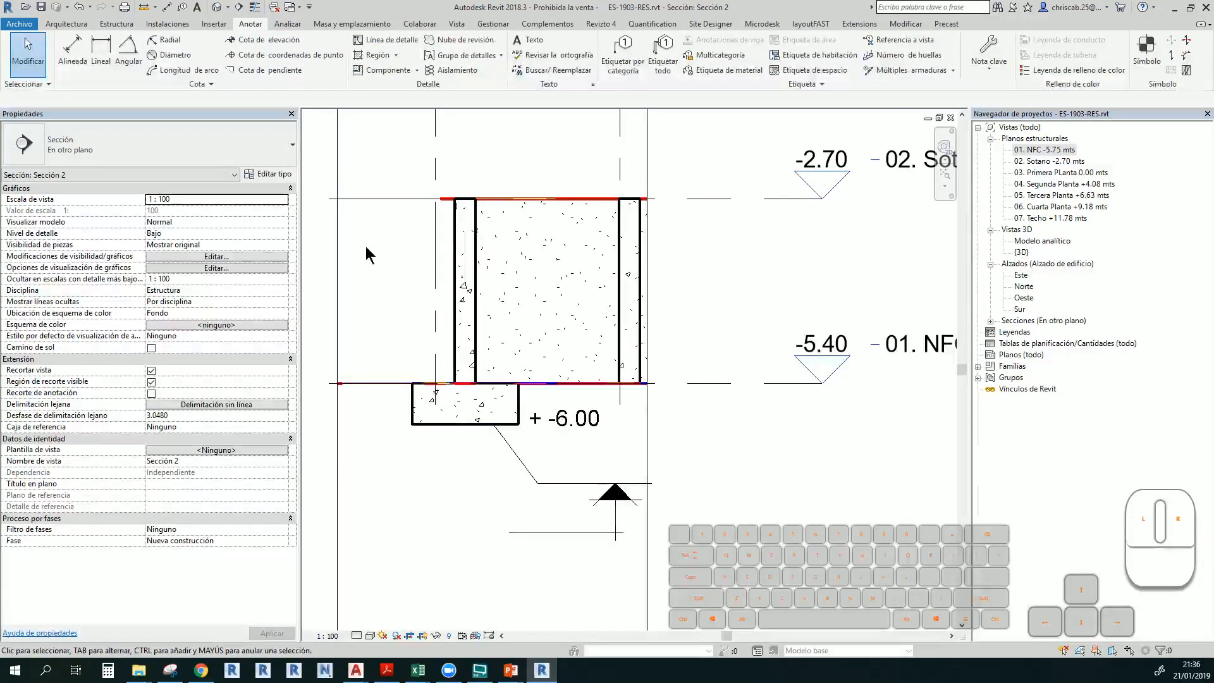
Place a second spot elevation with a leader on the top face of the footing
click(427, 383)
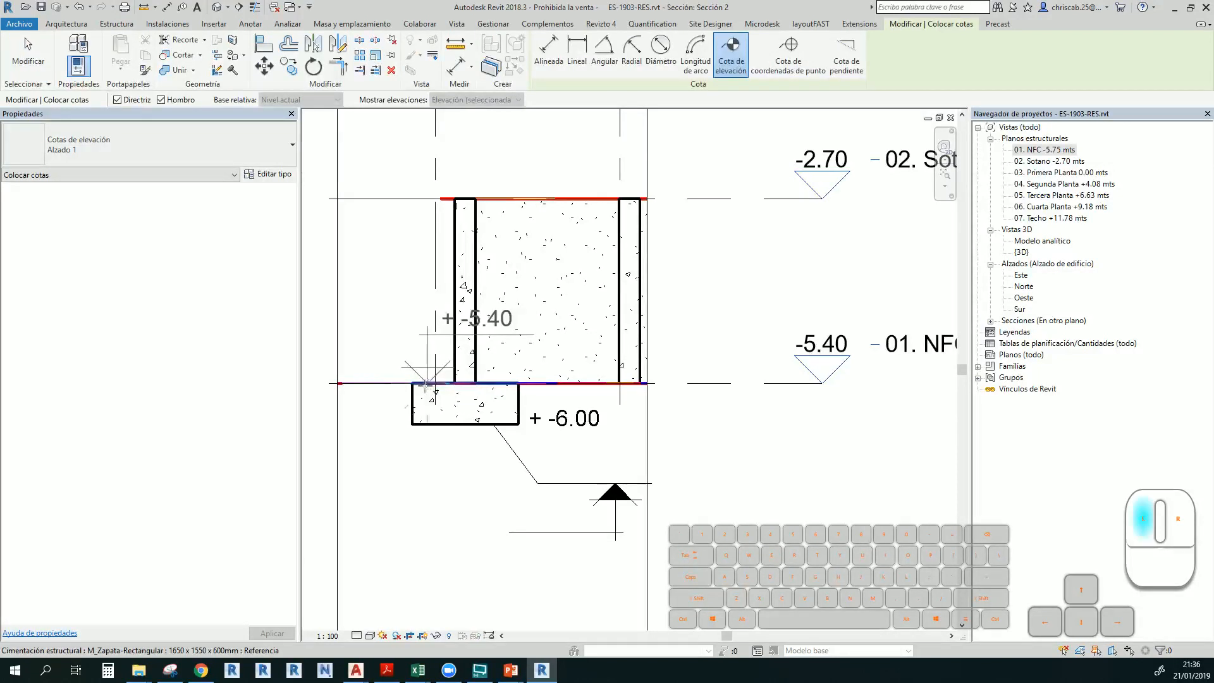
click(410, 340)
click(370, 343)
key(Escape)
key(Escape)
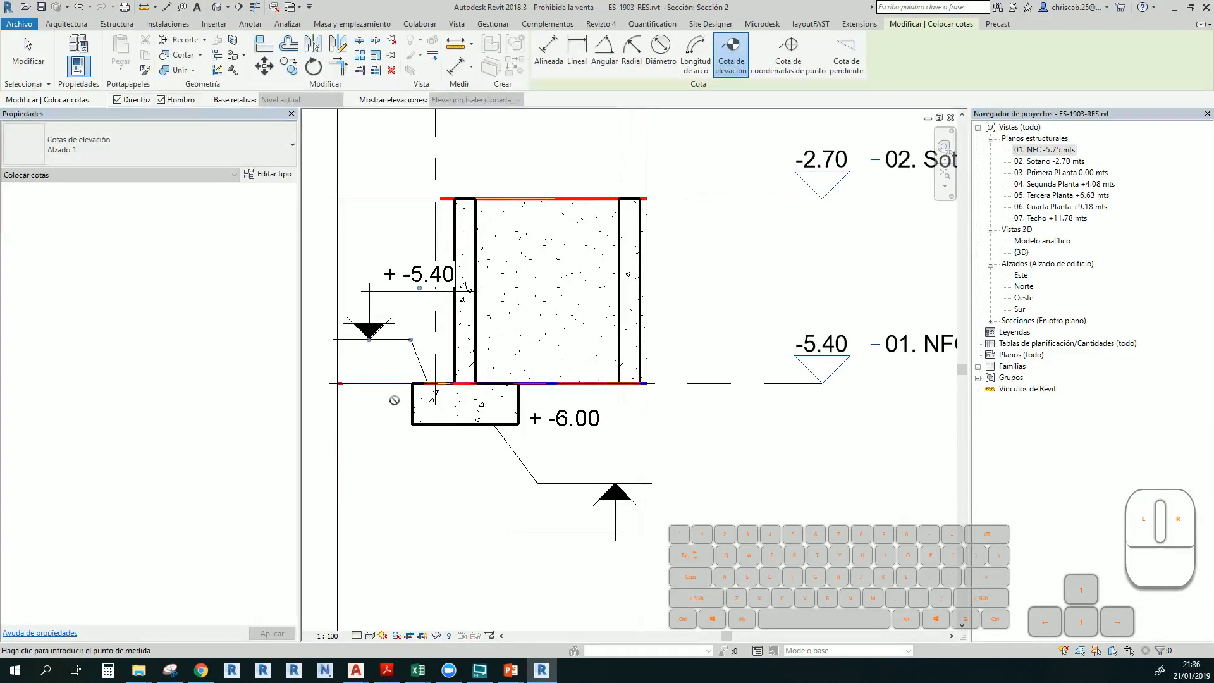
Inspect the properties of the isolated footing and of the wall and column above it in the section
click(446, 417)
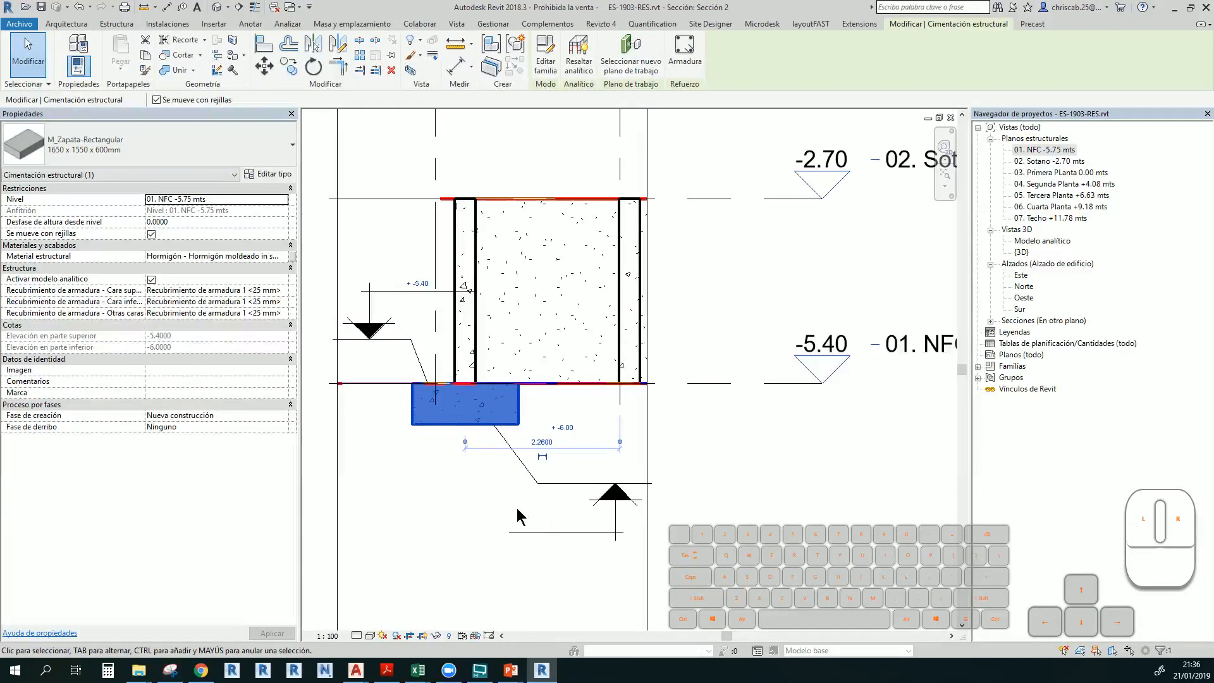
middle_drag(519, 517, 465, 489)
click(426, 541)
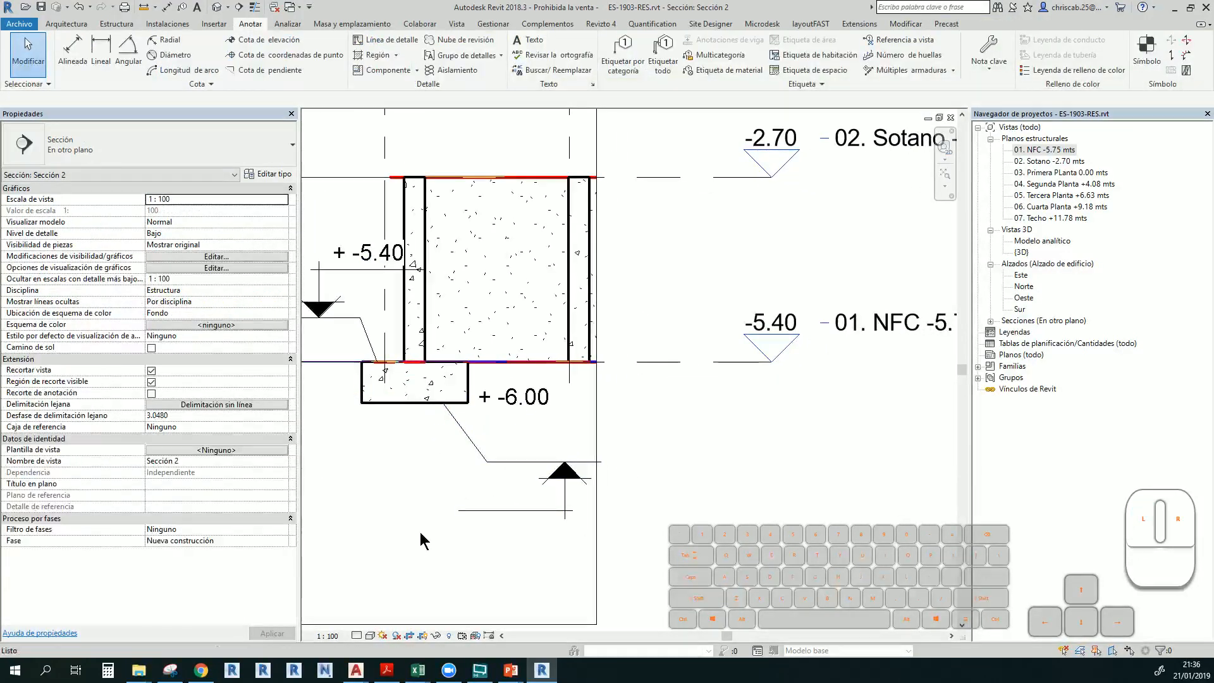
click(412, 400)
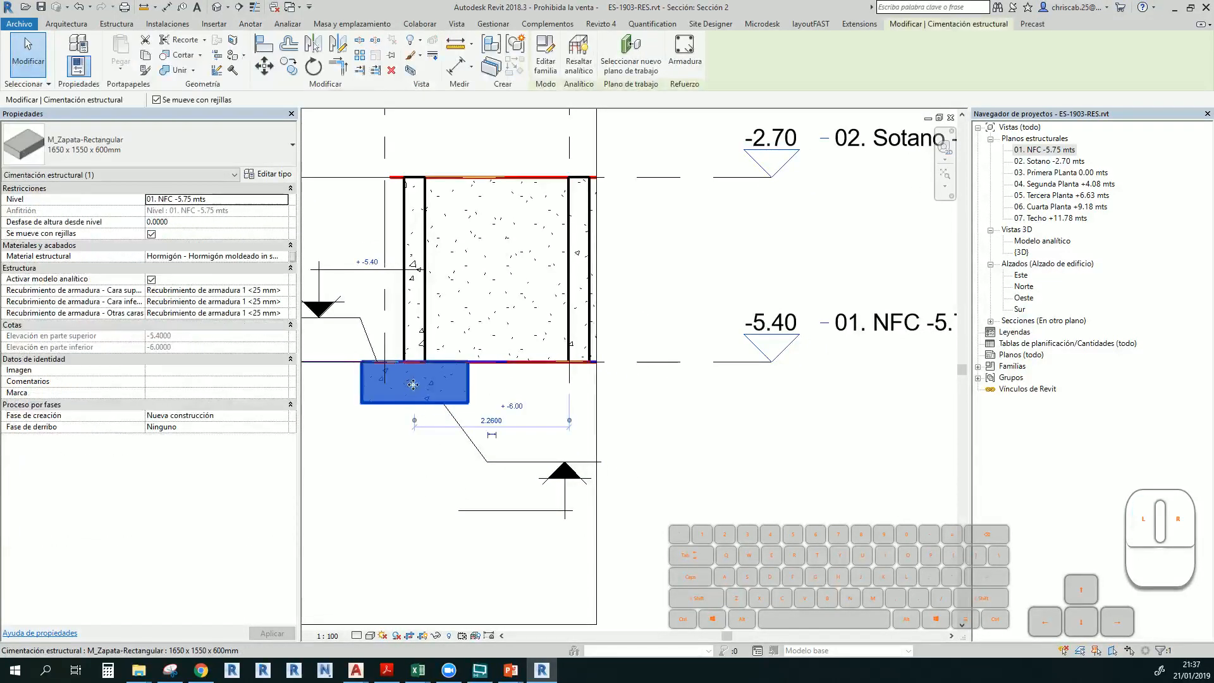
click(417, 328)
click(414, 474)
click(422, 393)
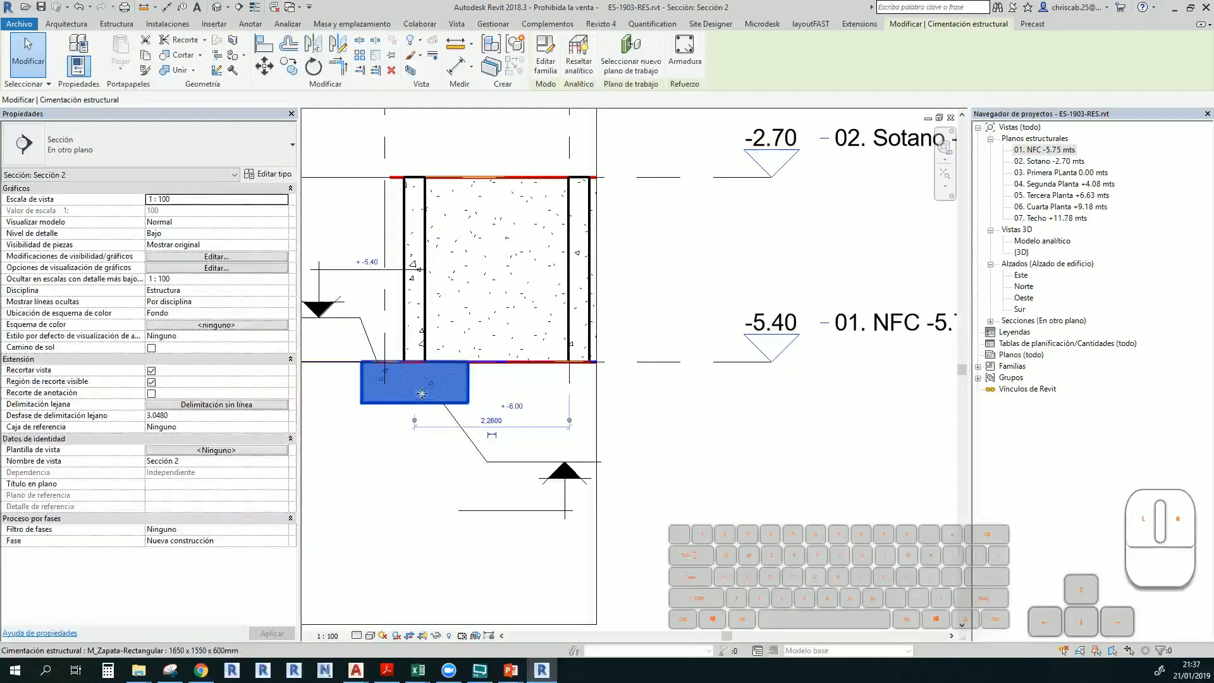
click(425, 468)
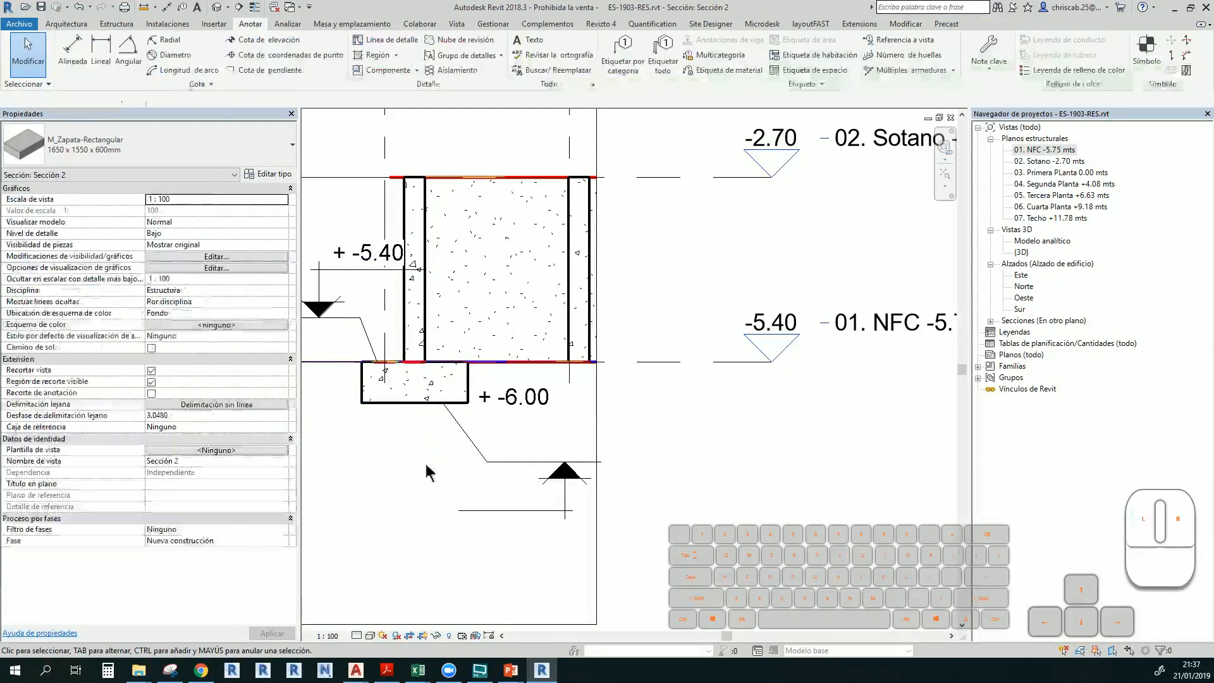
click(425, 345)
click(413, 333)
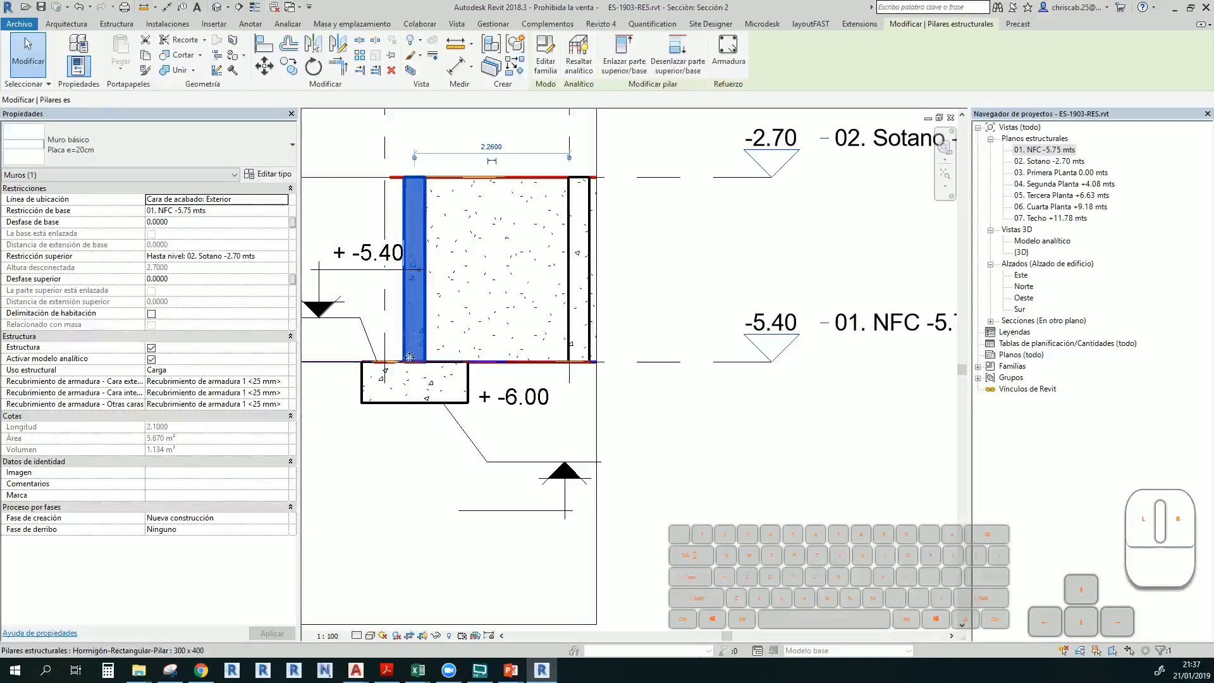
click(433, 514)
Set the base offset of the 300 x 400 column above the footing to -1.2000 so the attached footing moves with it
click(414, 303)
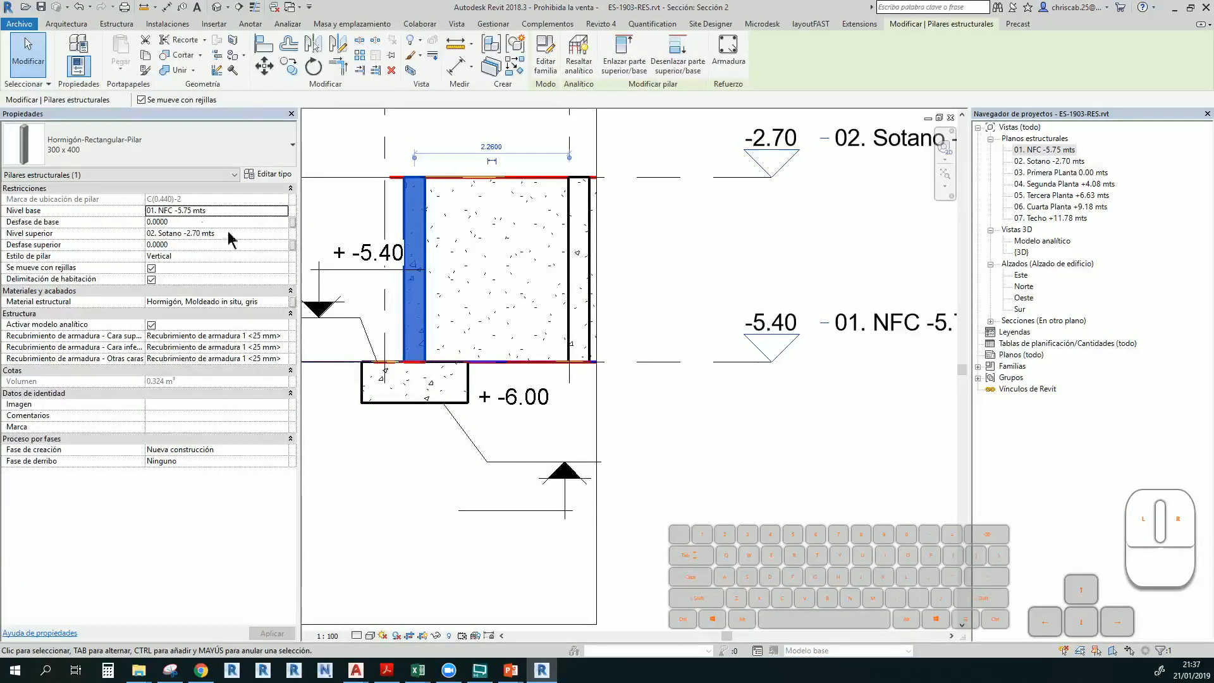
click(184, 222)
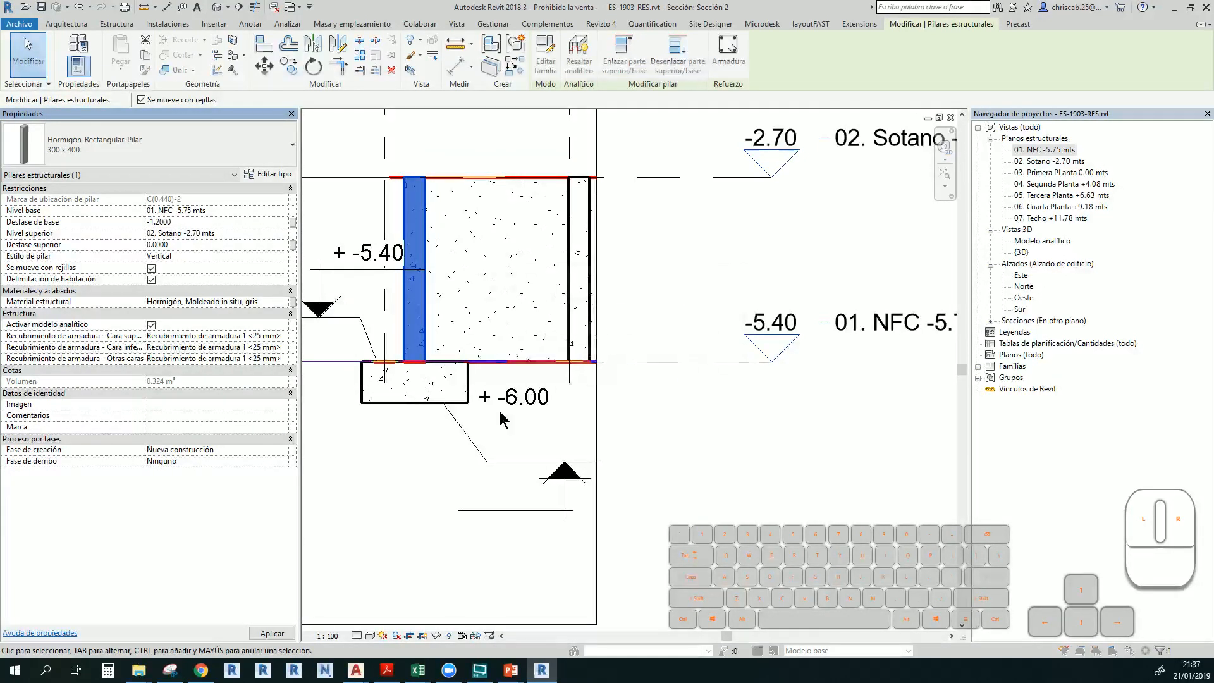
mouse_move(559, 281)
mouse_down()
mouse_move(590, 329)
mouse_move(551, 460)
mouse_move(715, 442)
mouse_move(713, 427)
mouse_up()
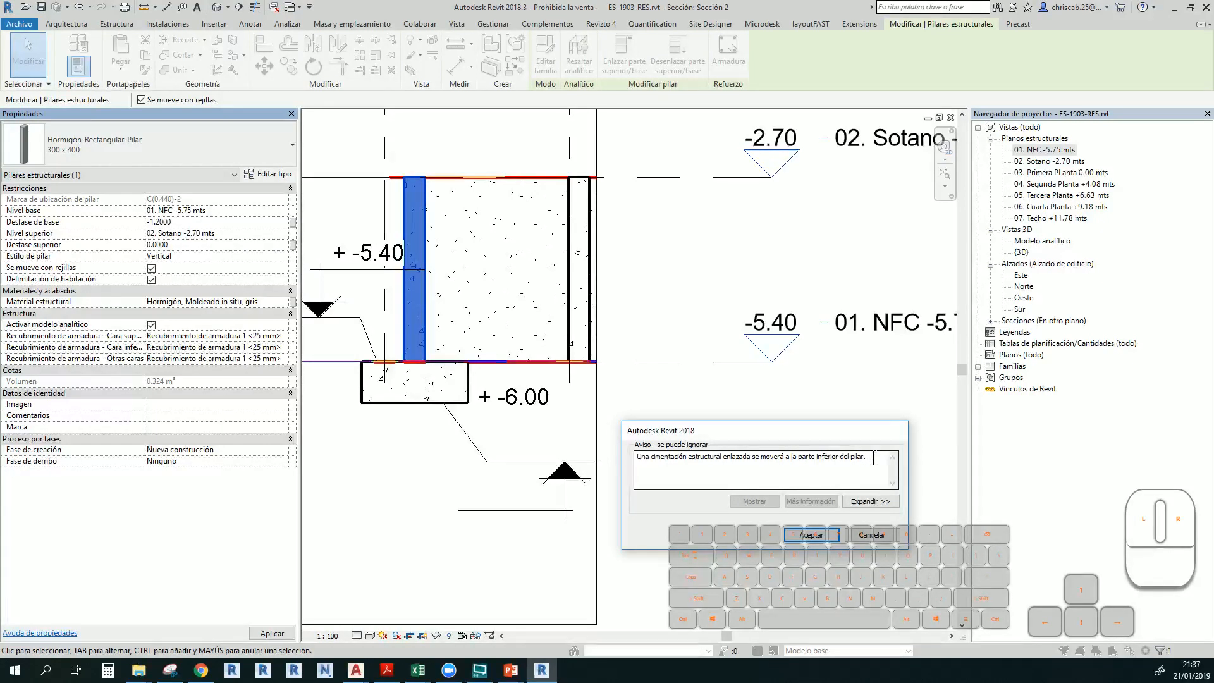
click(811, 536)
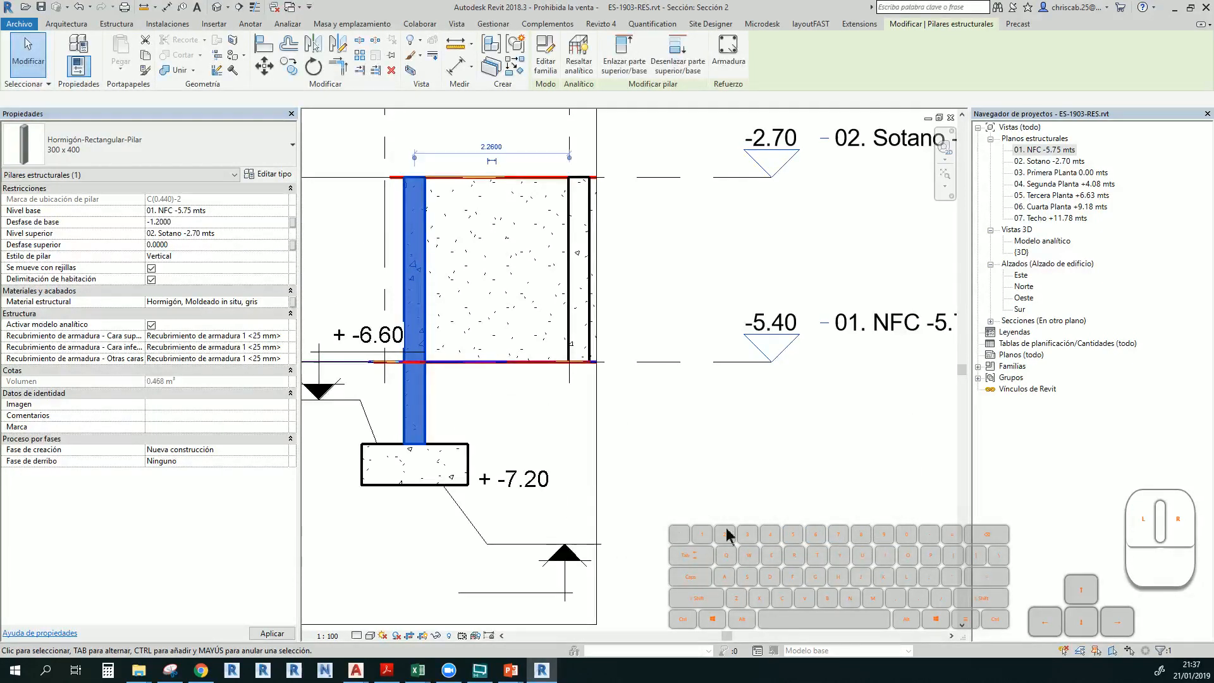
click(547, 435)
middle_drag(542, 442, 589, 405)
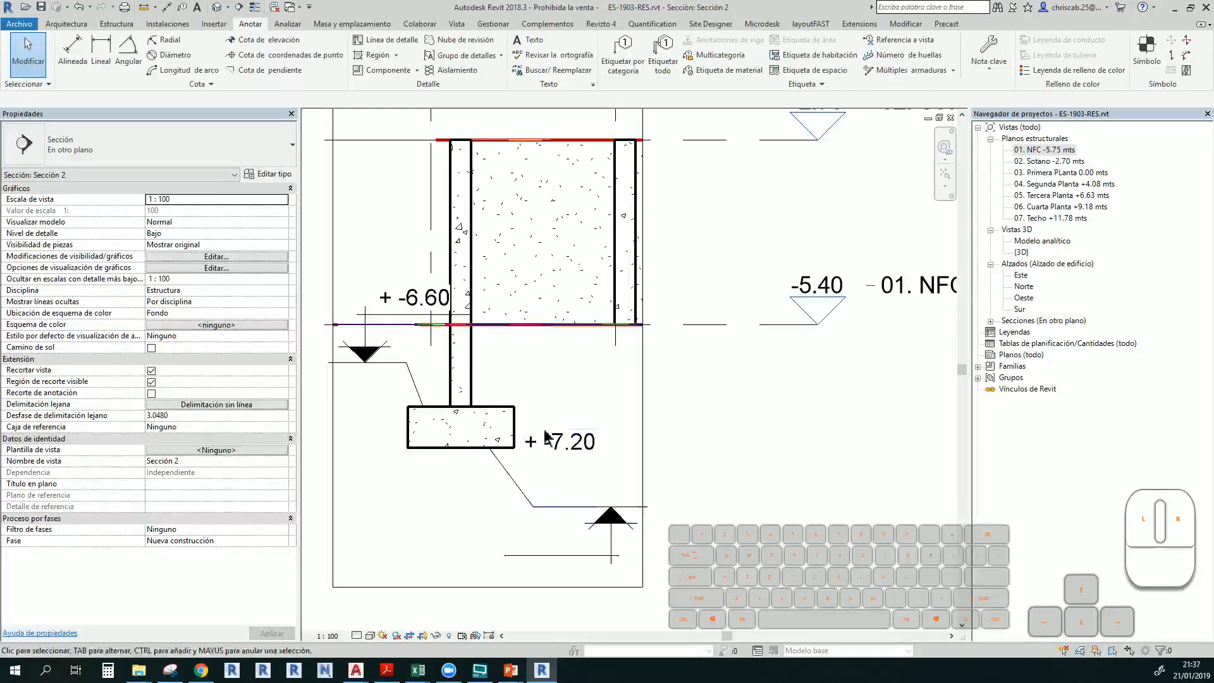
Open the 3D view and examine the lowered footing and its column from below and above
click(217, 7)
shift+middle_drag(455, 243, 423, 346)
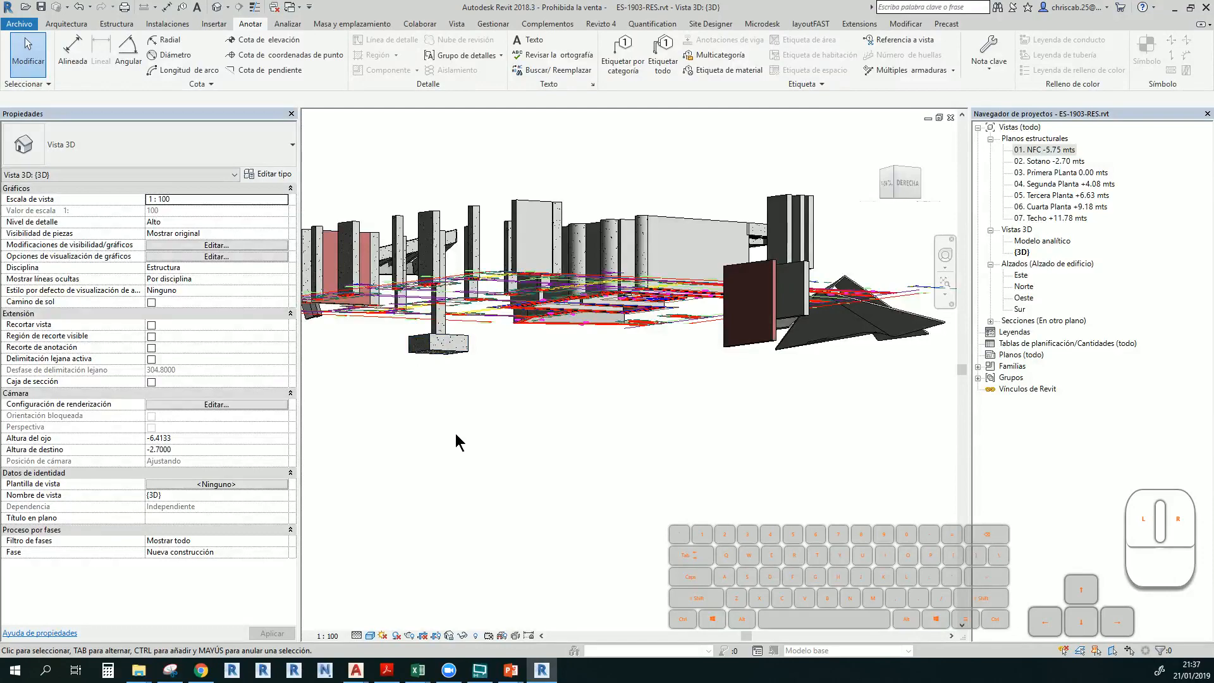
shift+middle_drag(449, 411, 476, 362)
scroll(475, 361, up, 2)
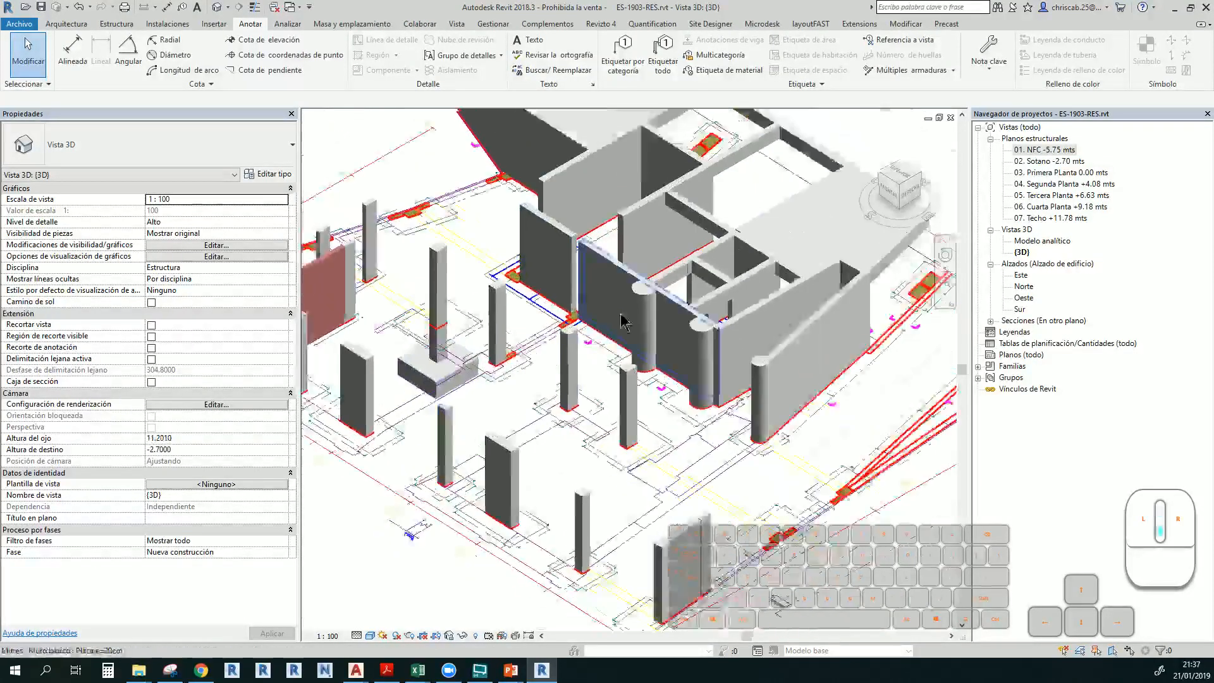
Open the structural plan 01. NFC -5.75 mts and examine the foundation outline around Placa-1 and Placa-3
double_click(1046, 152)
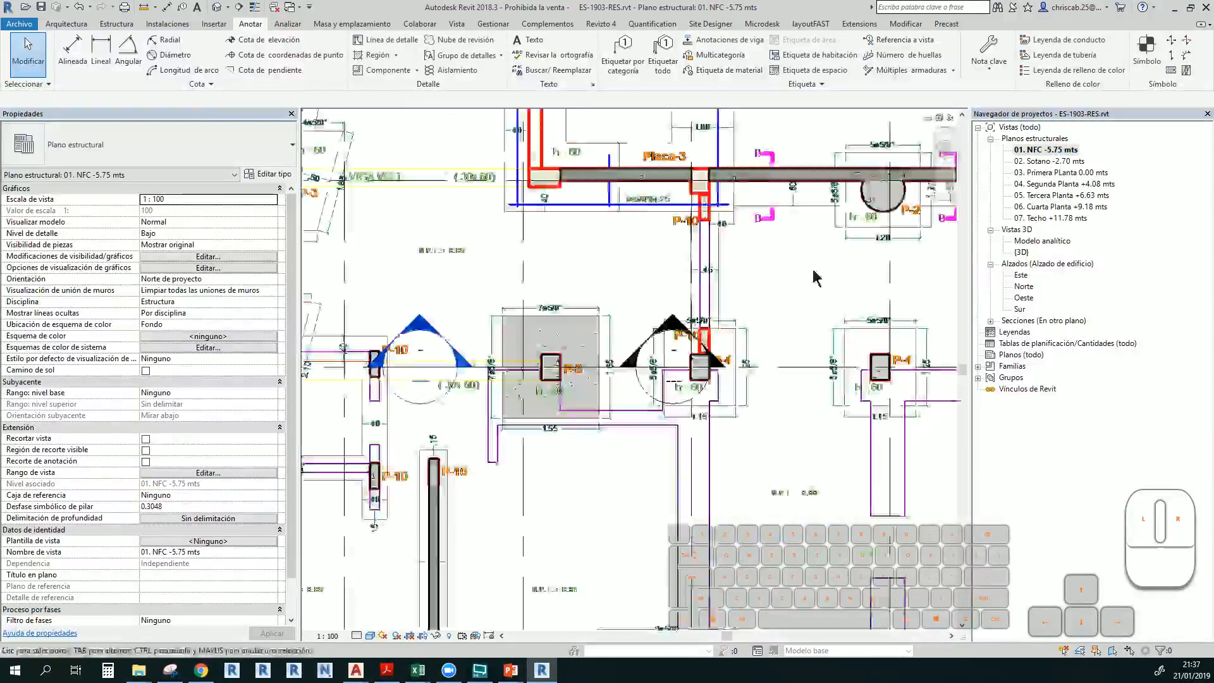
middle_drag(632, 292, 490, 435)
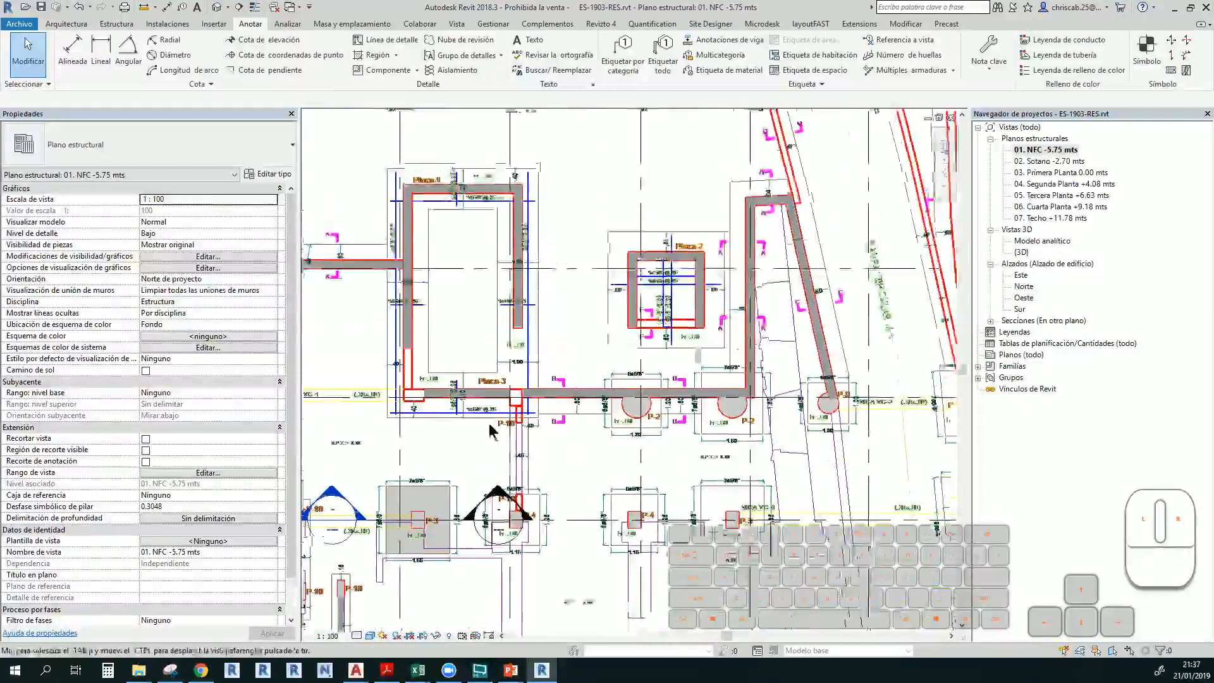
scroll(487, 188, up, 3)
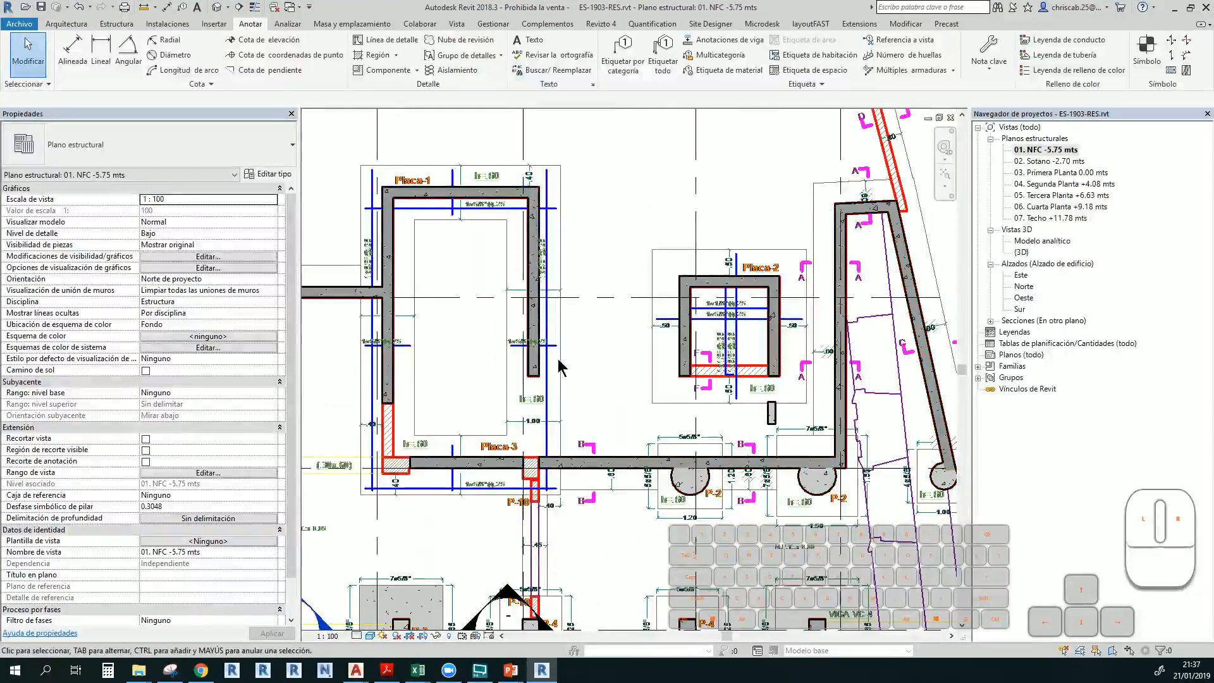
middle_drag(557, 359, 558, 352)
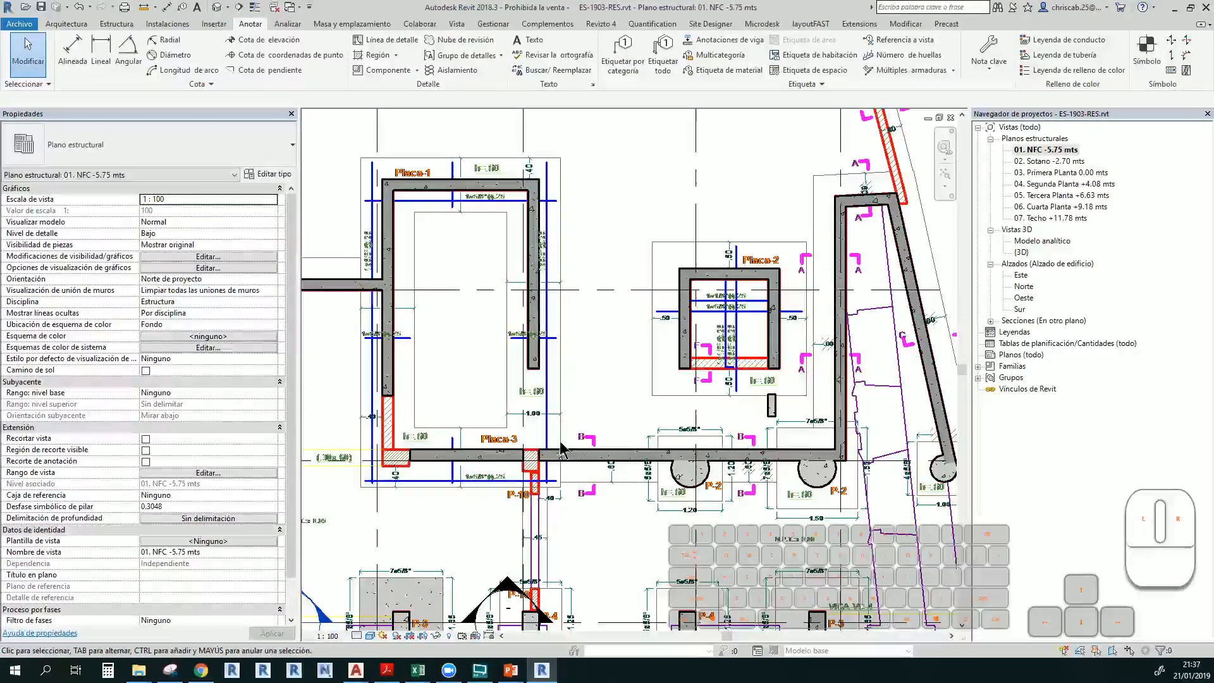
scroll(387, 446, up, 5)
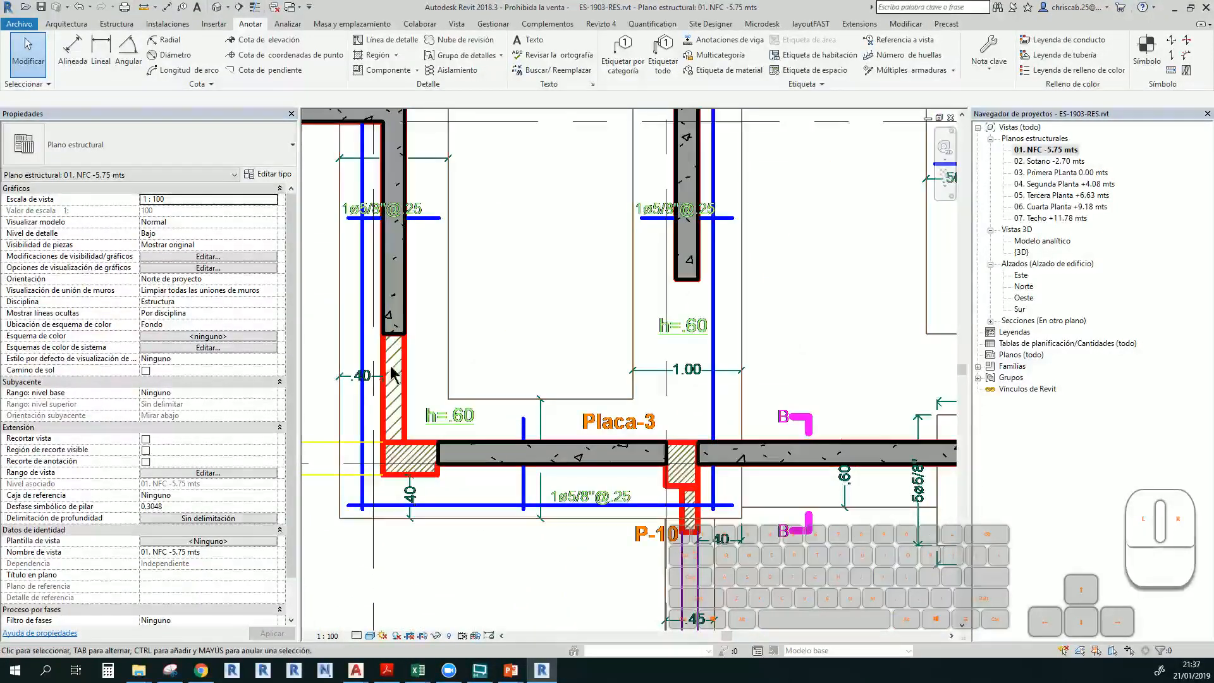
middle_drag(388, 363, 430, 360)
scroll(428, 352, down, 2)
middle_drag(544, 364, 515, 493)
scroll(510, 433, down, 1)
middle_drag(510, 433, 496, 423)
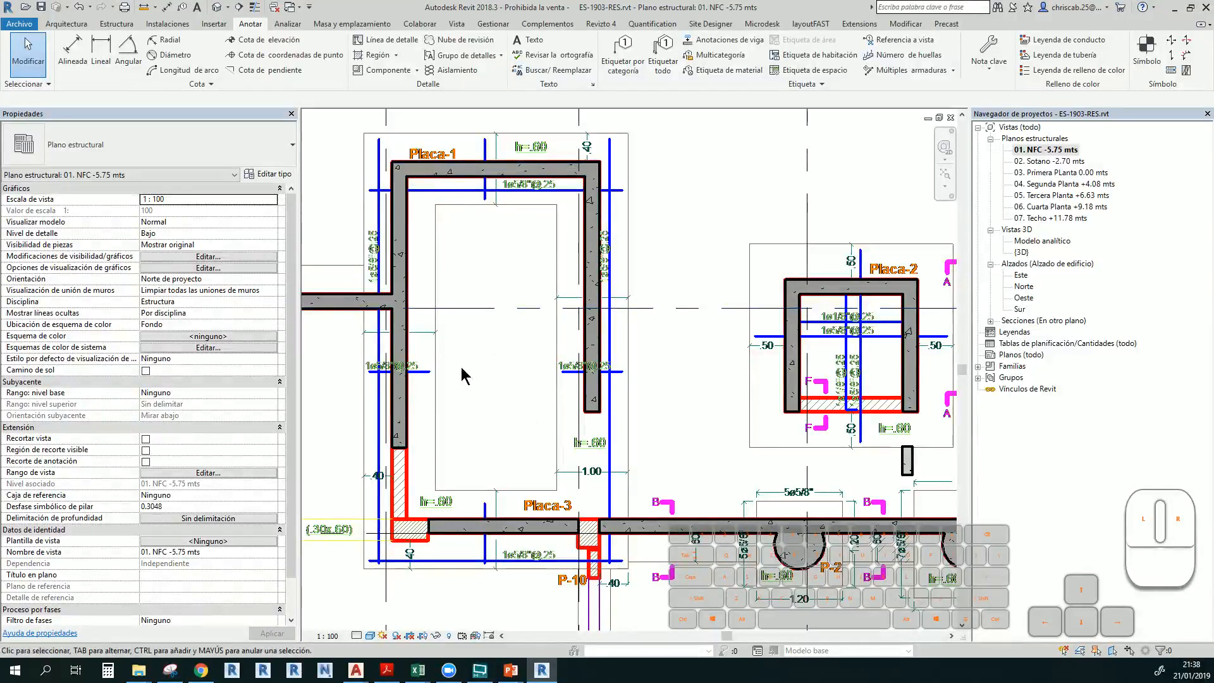
Switch to AutoCAD and check the foundation around Placa-1 and Placa-3 on the Cimentación plan
key(alt)
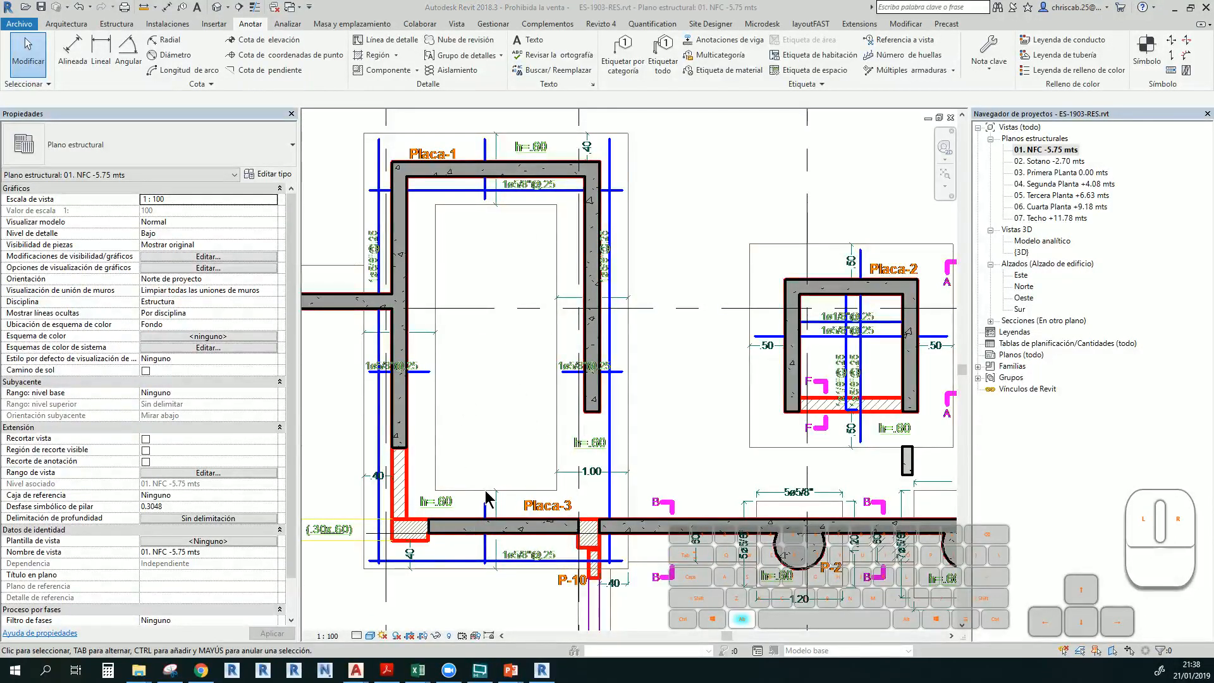
key(alt+Tab)
scroll(367, 268, down, 4)
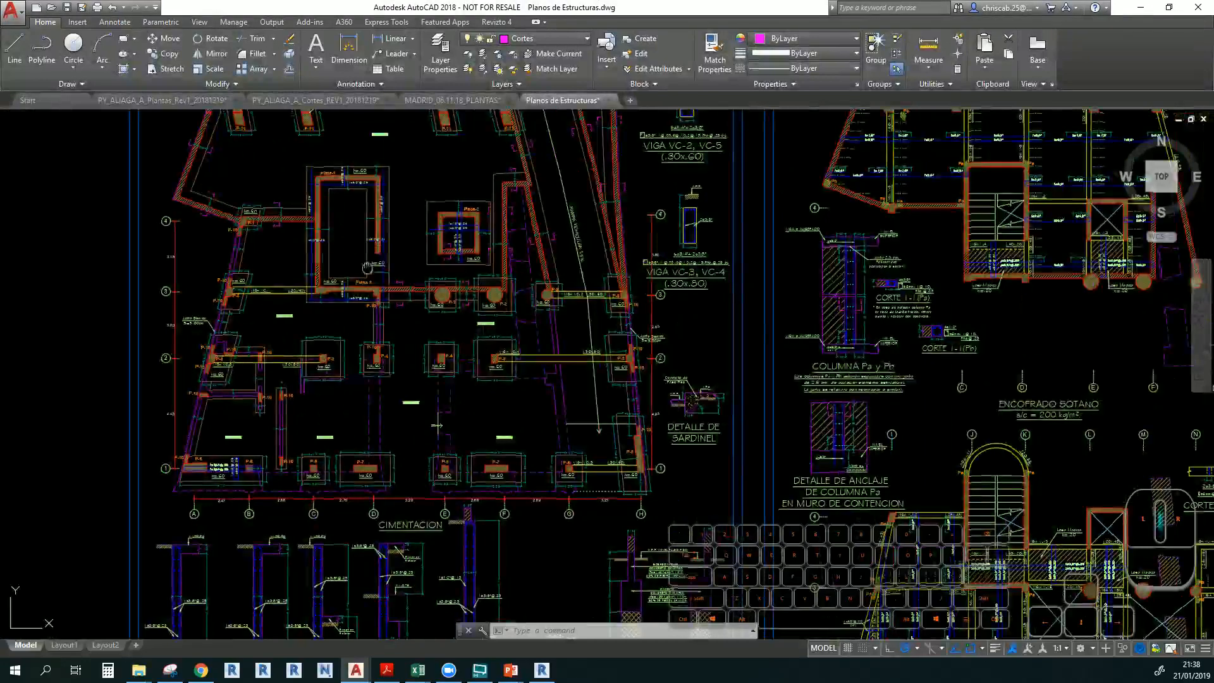
scroll(367, 268, down, 2)
scroll(370, 278, up, 6)
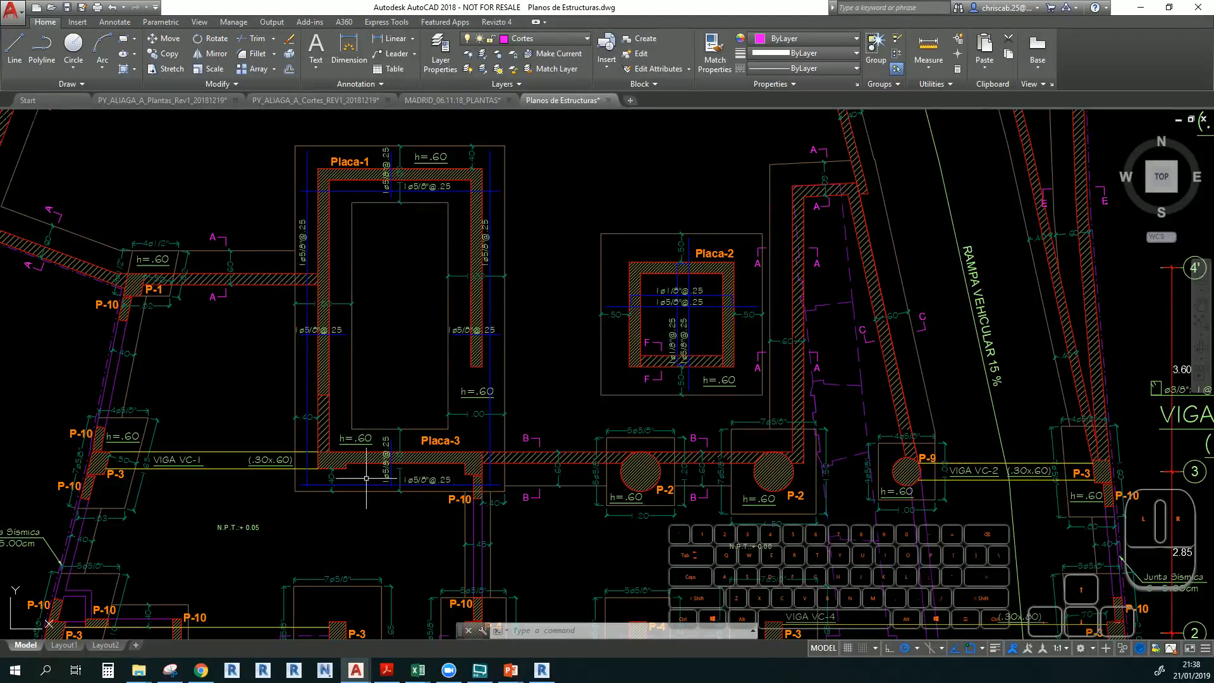
middle_drag(434, 258, 414, 281)
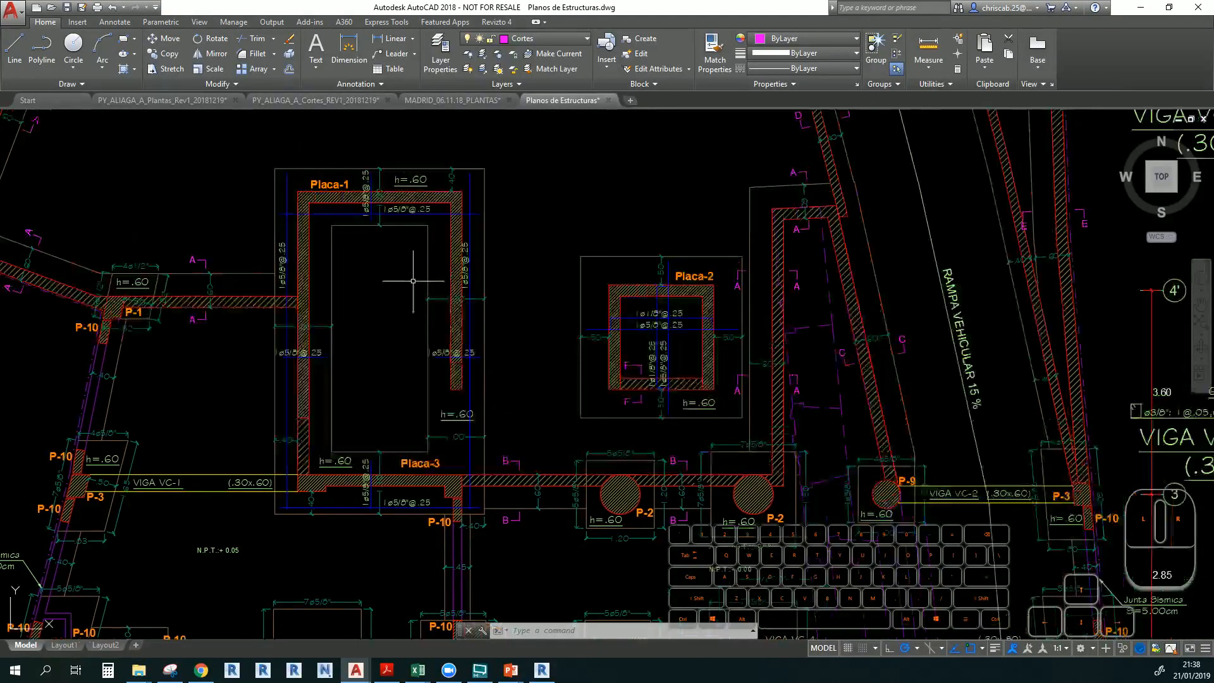
Switch back to Revit and examine the width dimensions and thickness note of the Placa-1 foundation
key(alt+Tab)
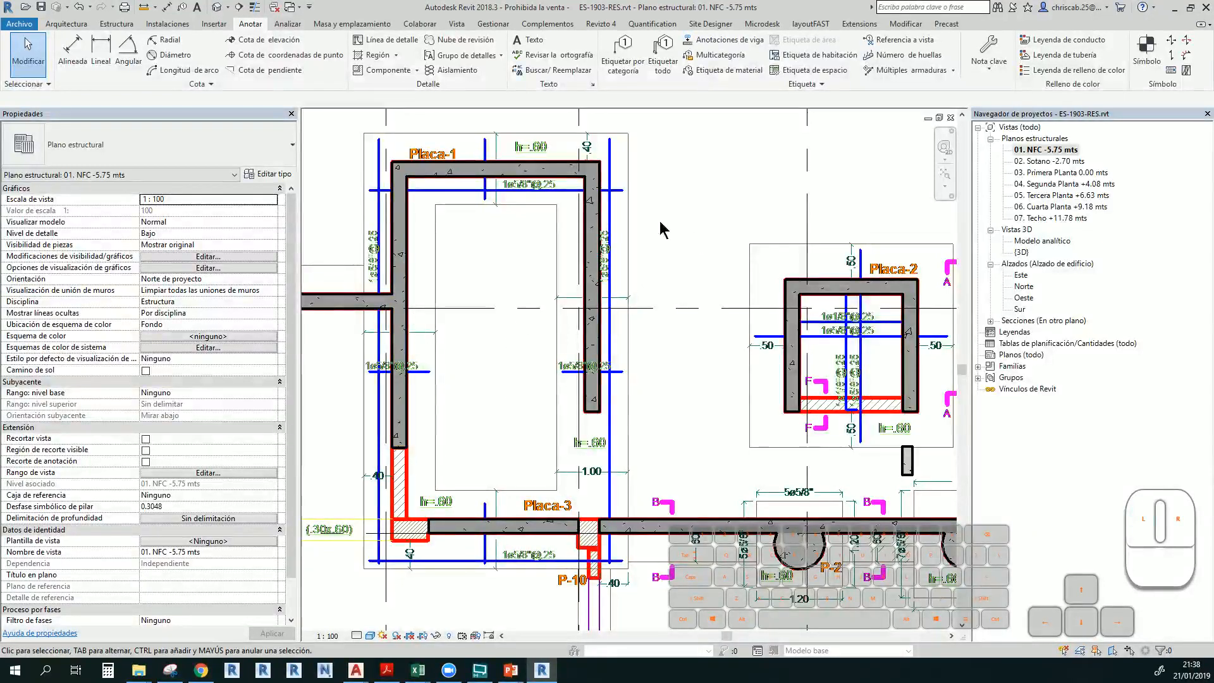
scroll(527, 145, up, 2)
middle_drag(451, 208, 464, 228)
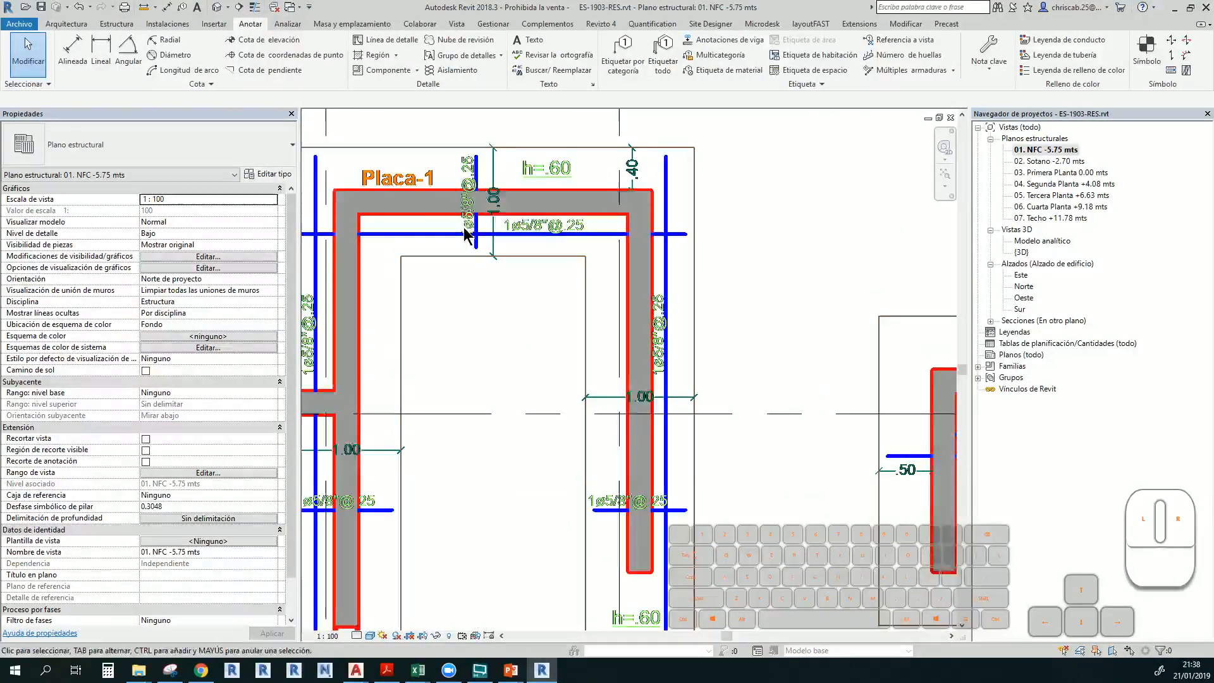
scroll(518, 182, up, 1)
scroll(567, 169, down, 3)
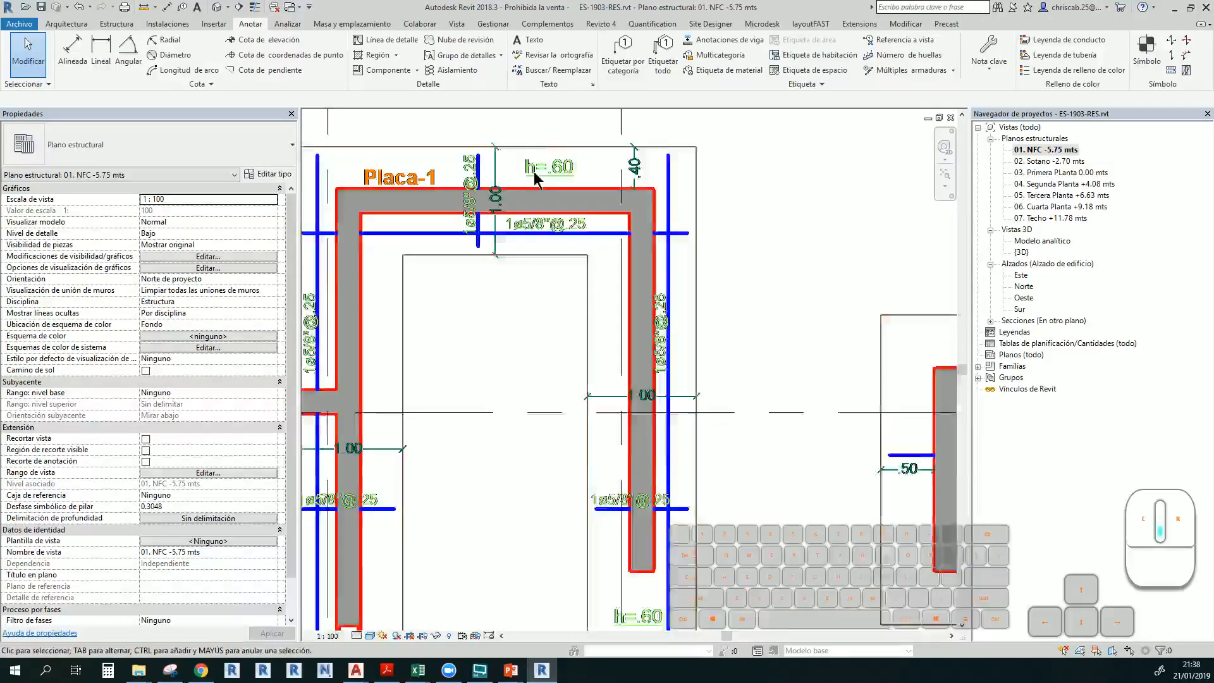
middle_drag(511, 320, 504, 279)
scroll(502, 278, down, 1)
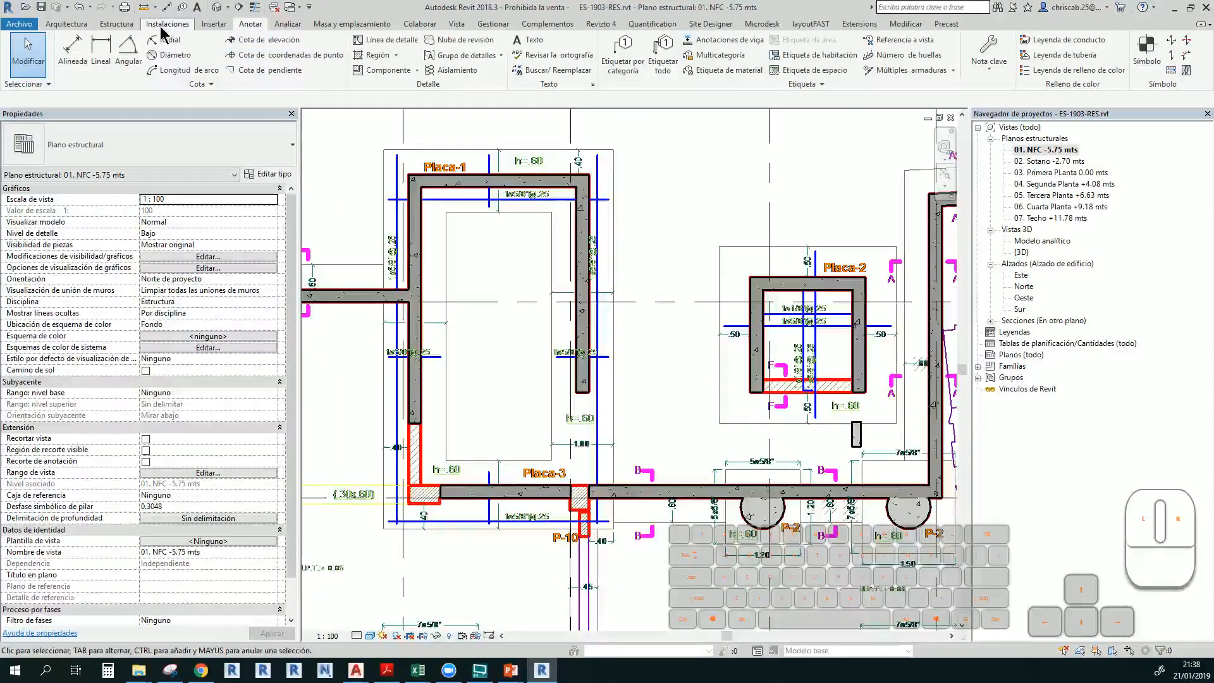
Start a structural foundation slab and duplicate the 150 mm type as Losa de cimentación 600 mm
click(116, 24)
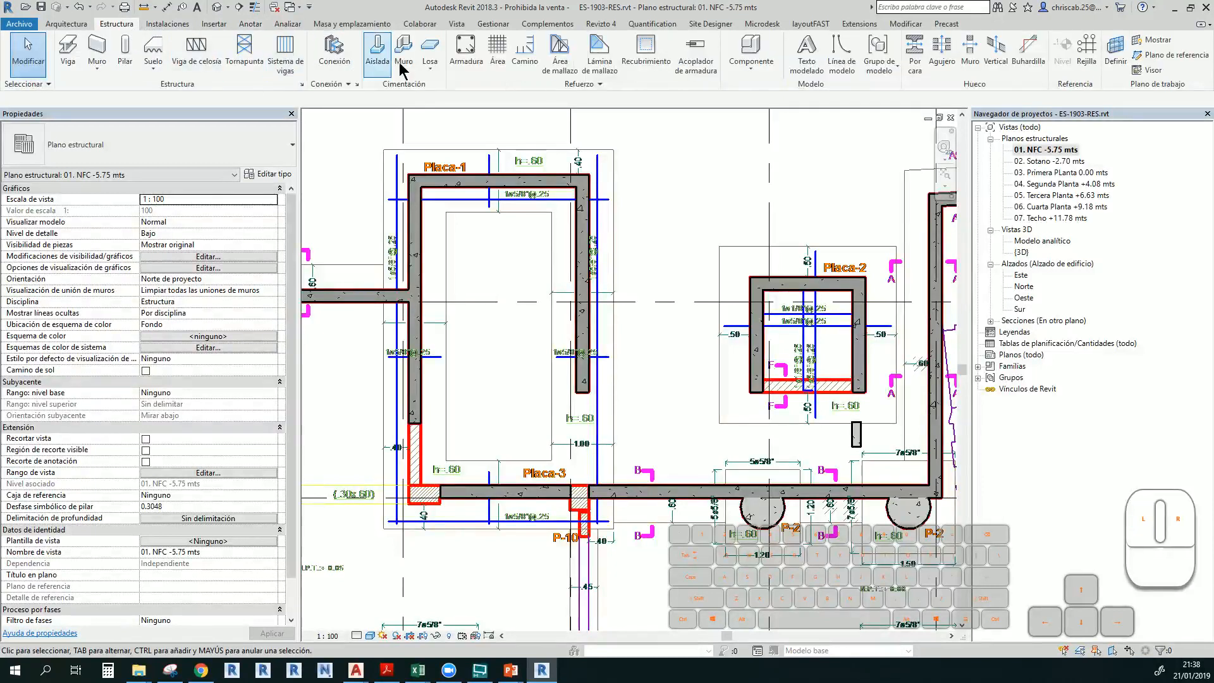
click(429, 67)
click(459, 98)
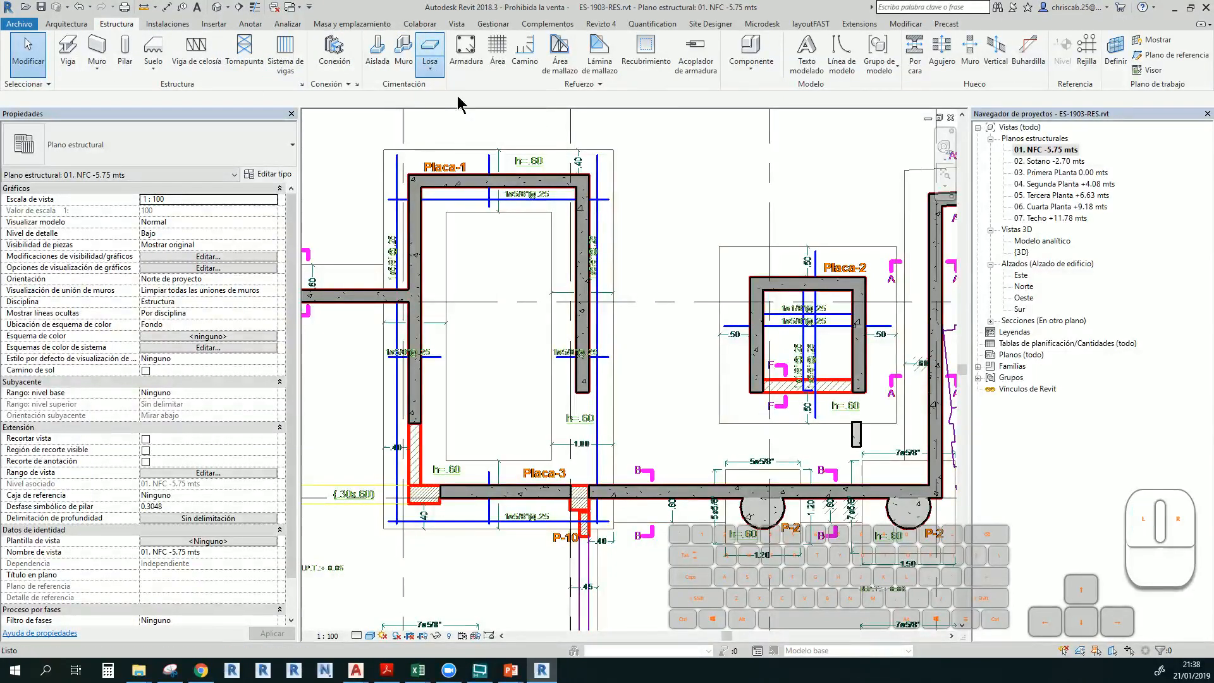
click(188, 155)
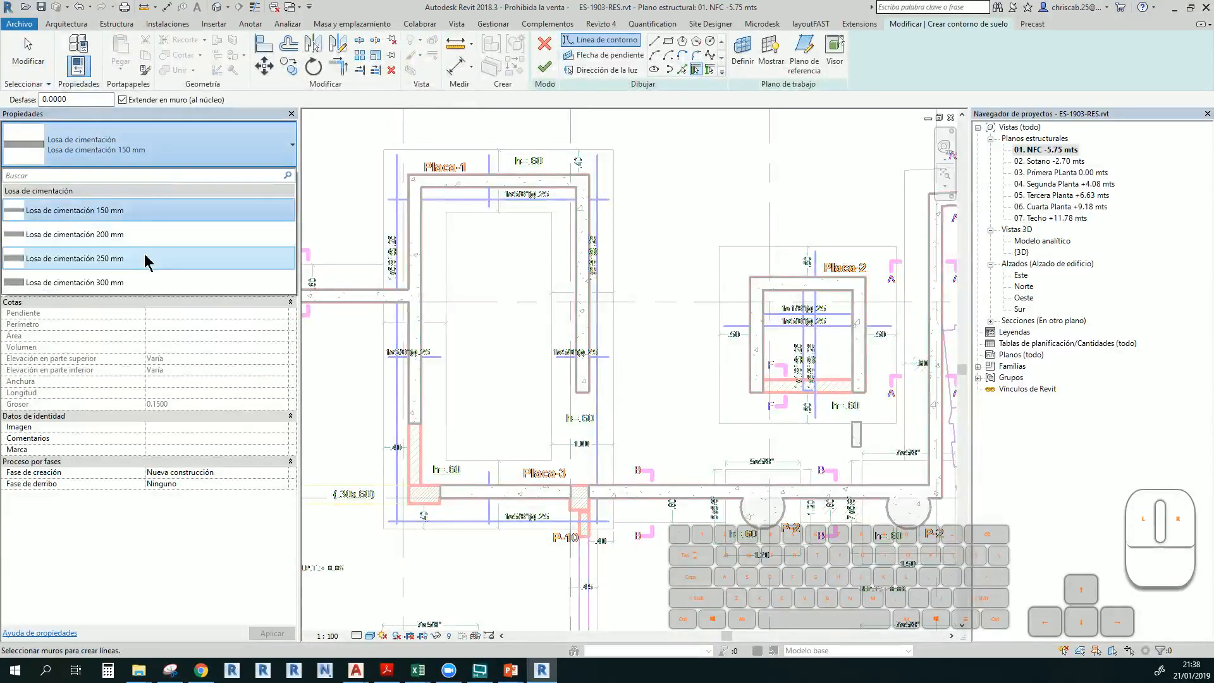
click(151, 157)
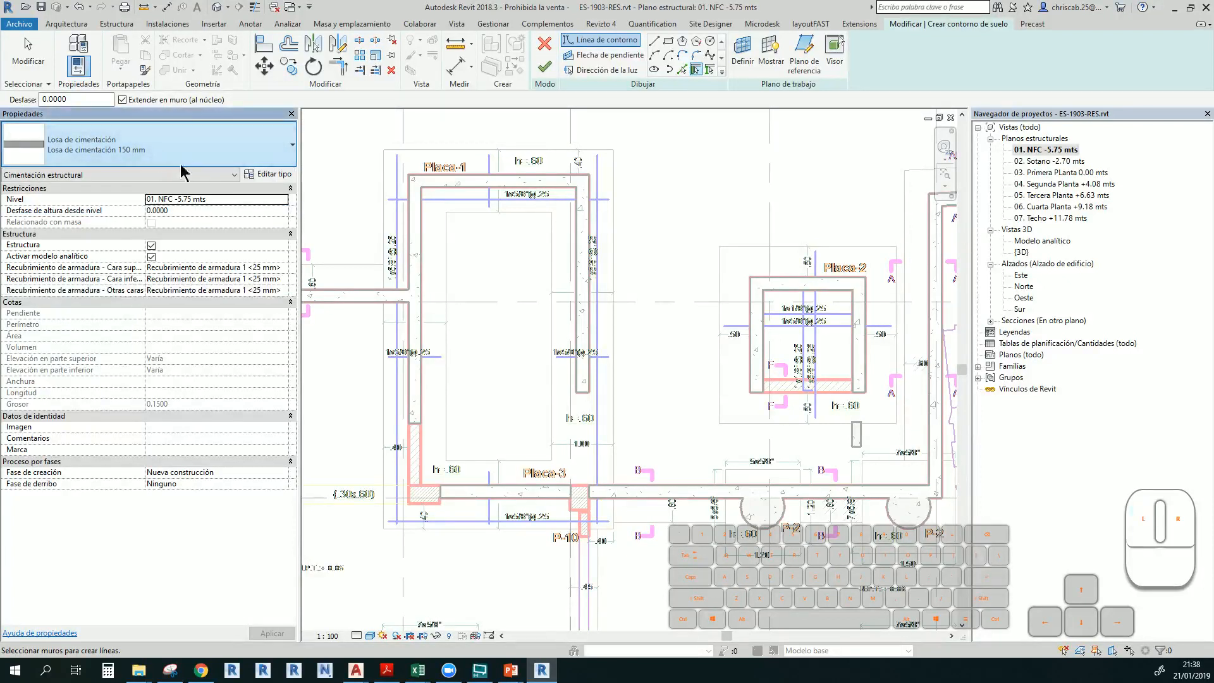
click(268, 174)
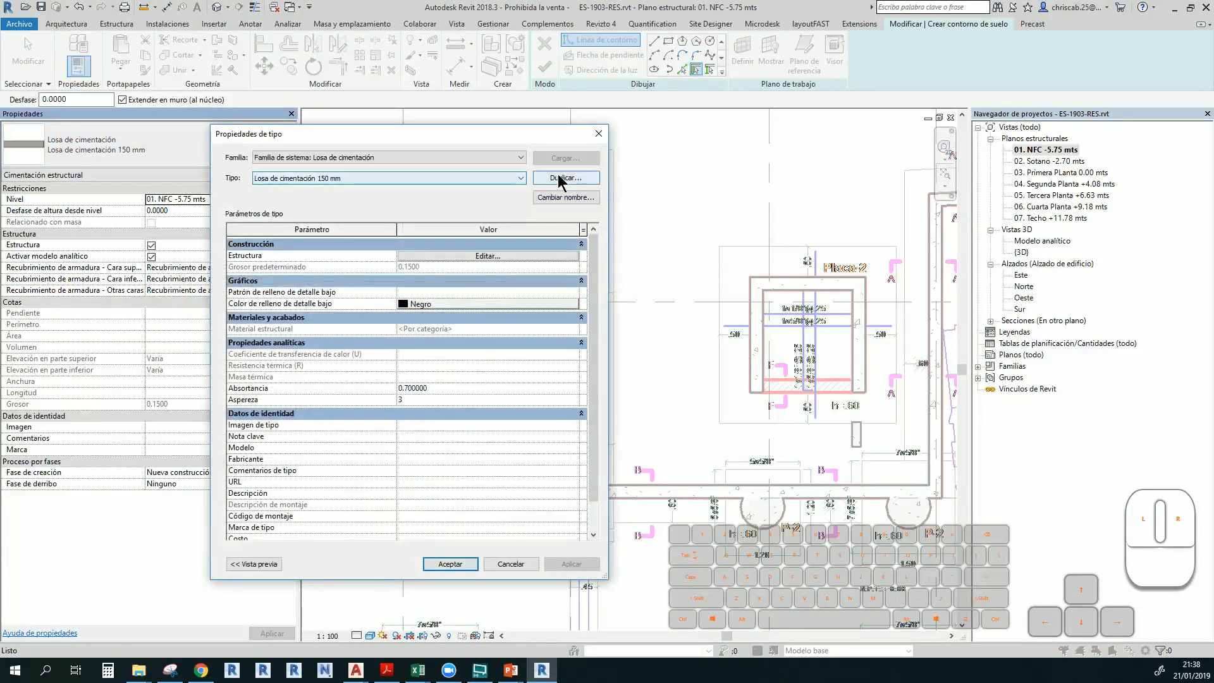
click(559, 179)
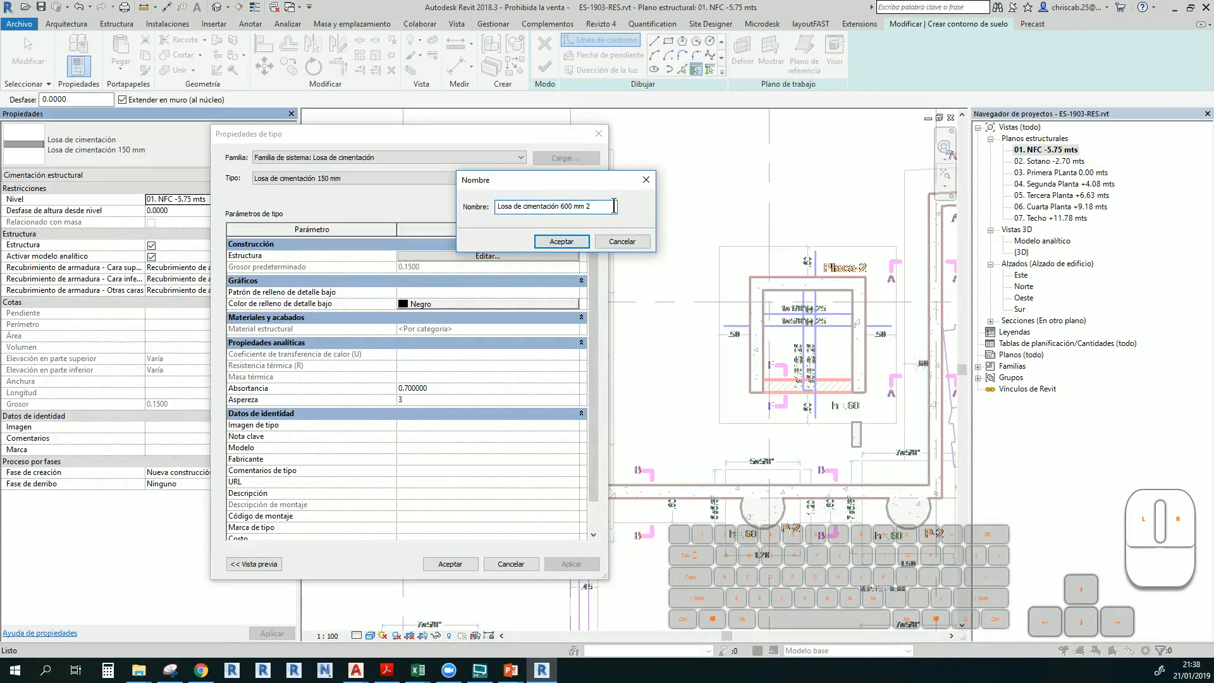
click(576, 239)
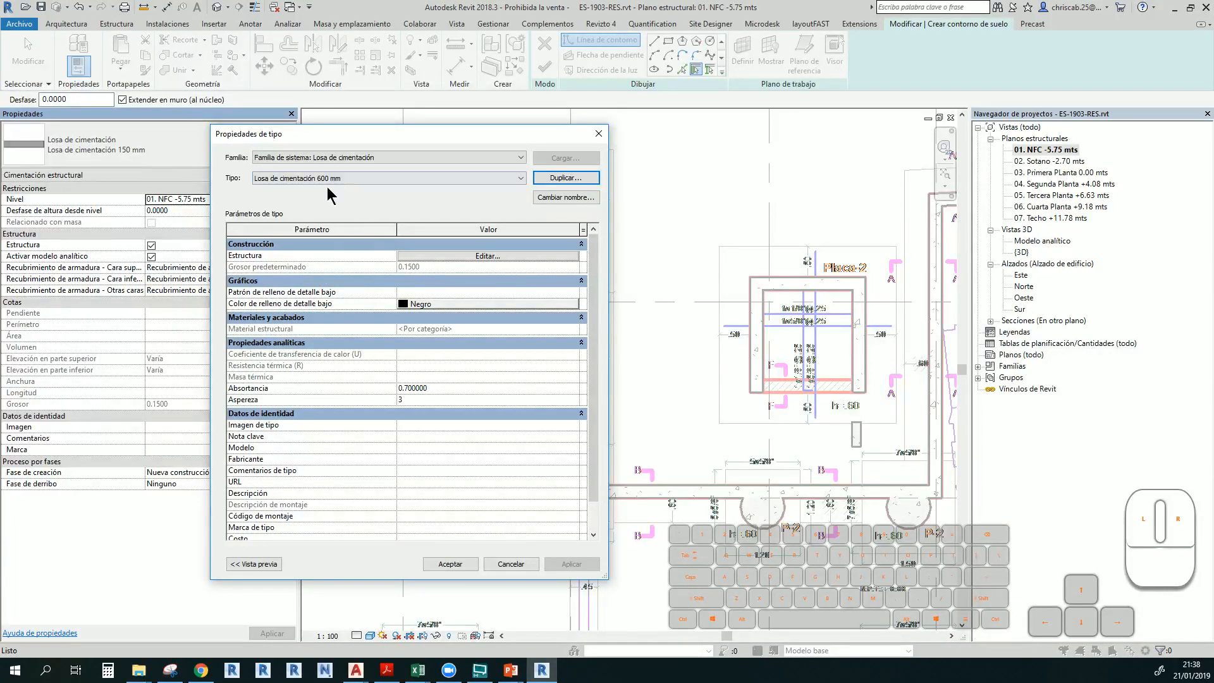
Set the structural layer thickness of the new slab type to 0.6000 and accept the type properties
click(460, 256)
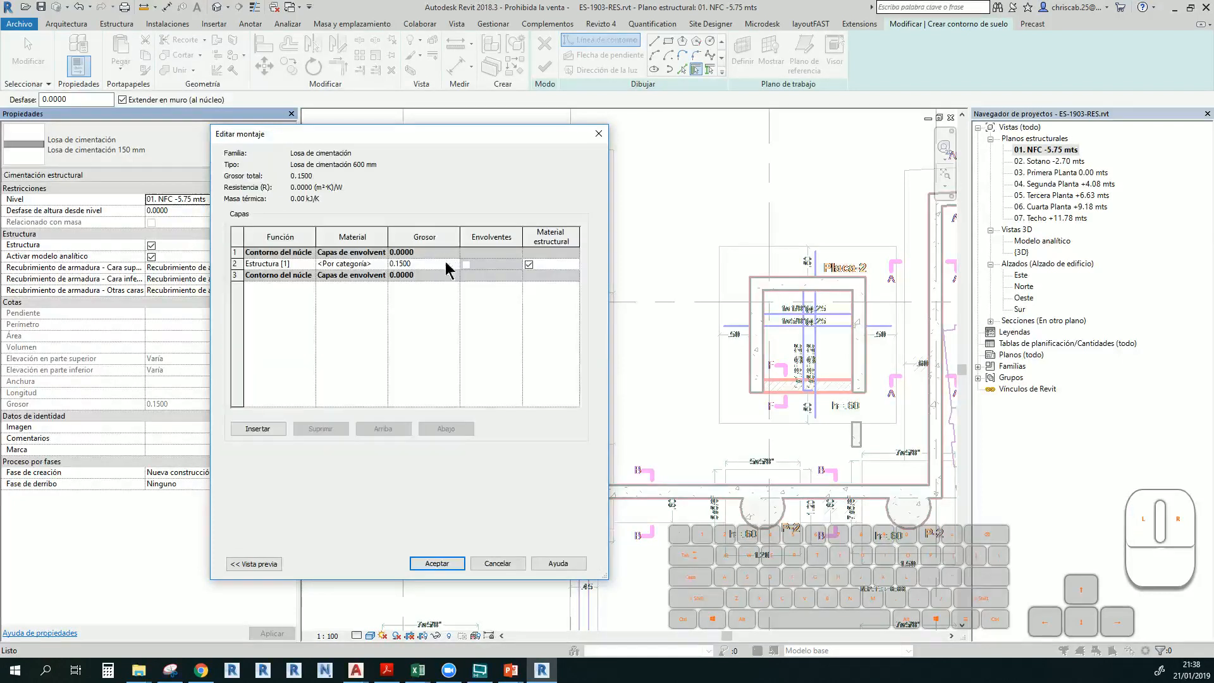
click(424, 263)
click(435, 564)
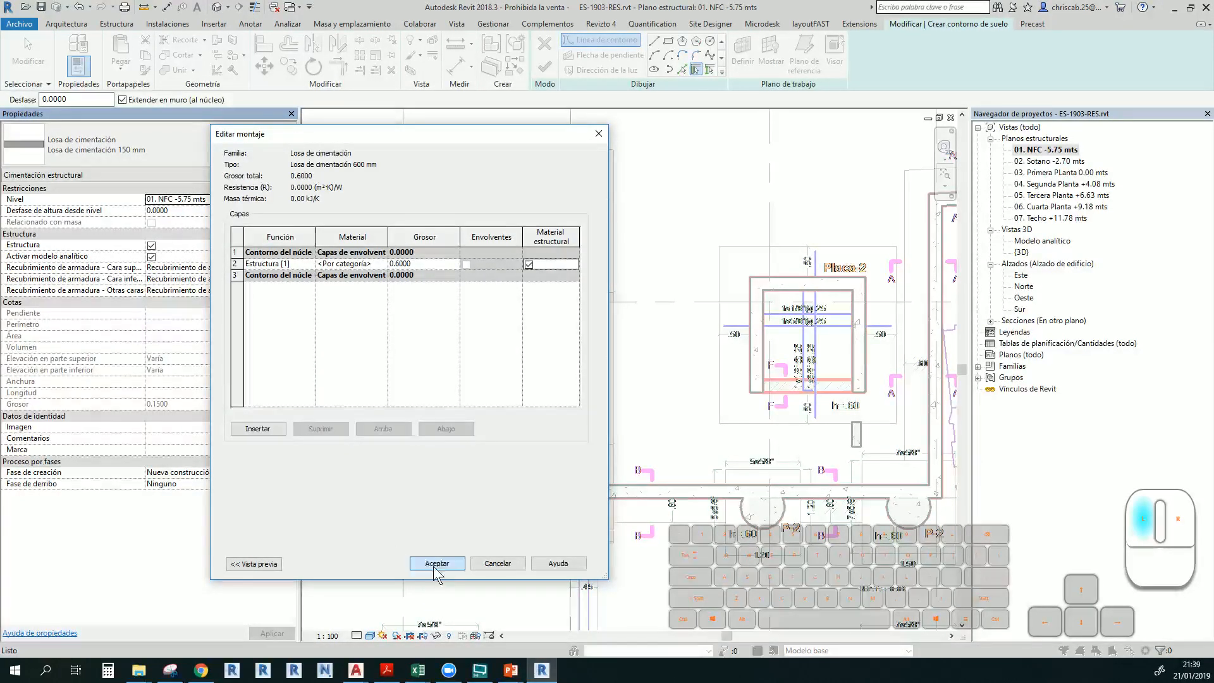
click(456, 563)
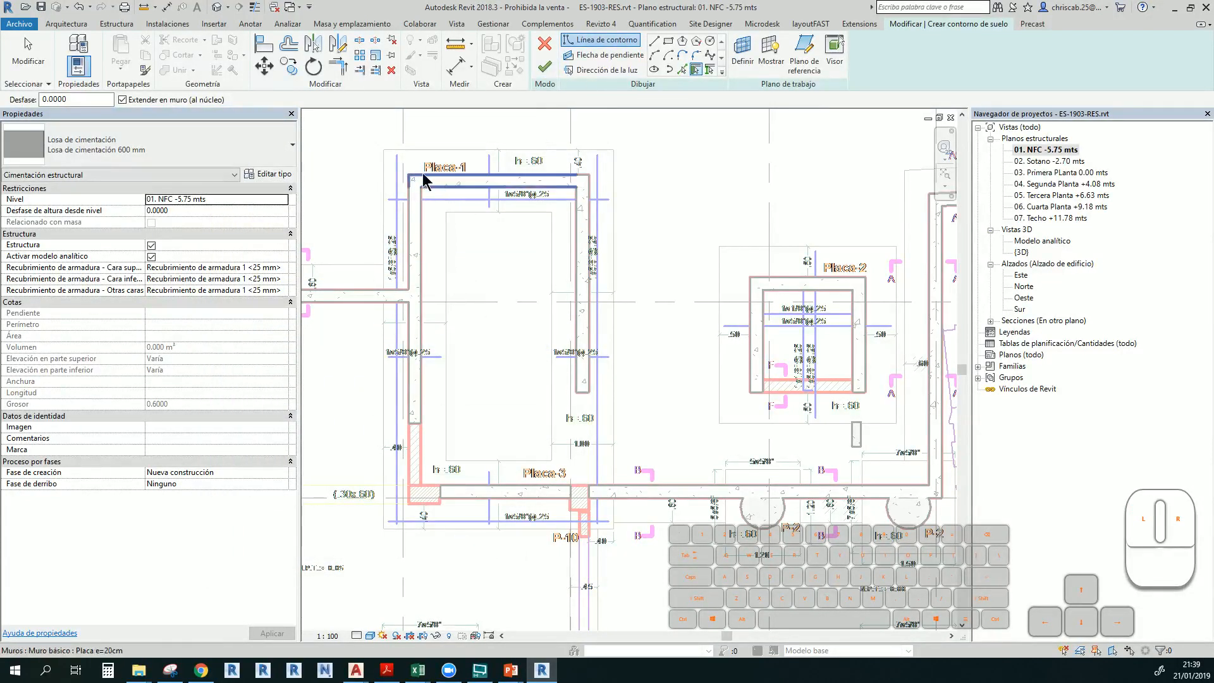
Sketch the slab's outer and inner rectangular boundaries over the CAD outline around Placa-1 and Placa-3, and finish the sketch
click(667, 44)
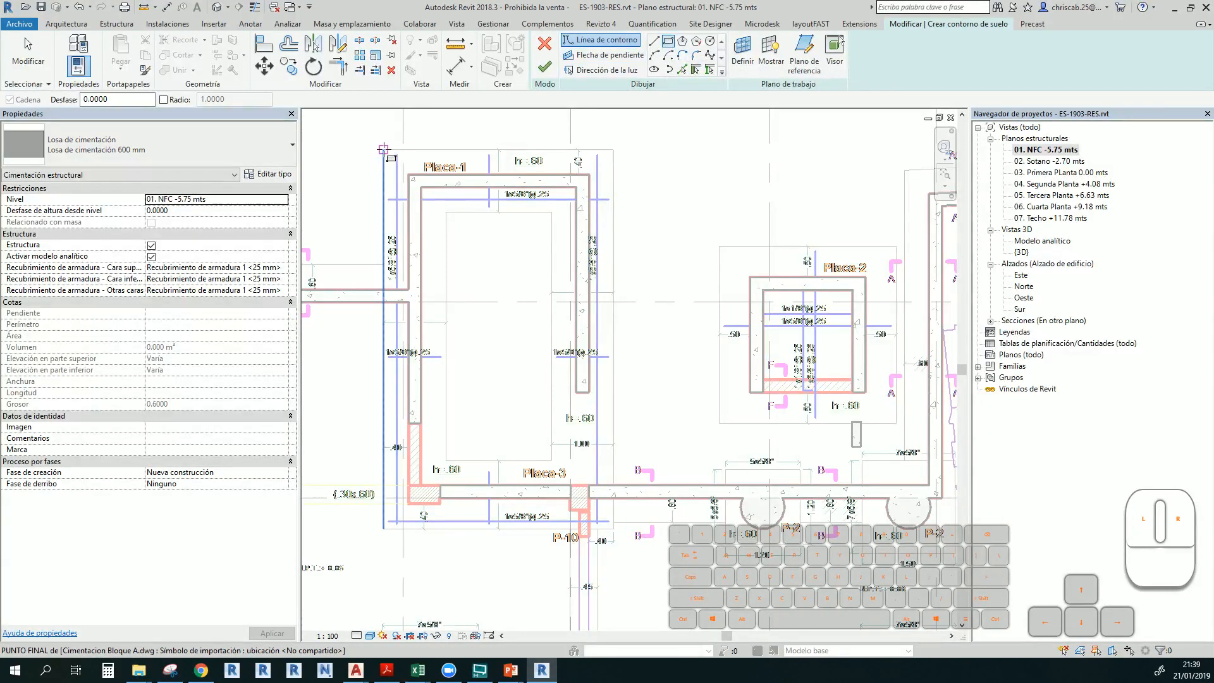
click(383, 149)
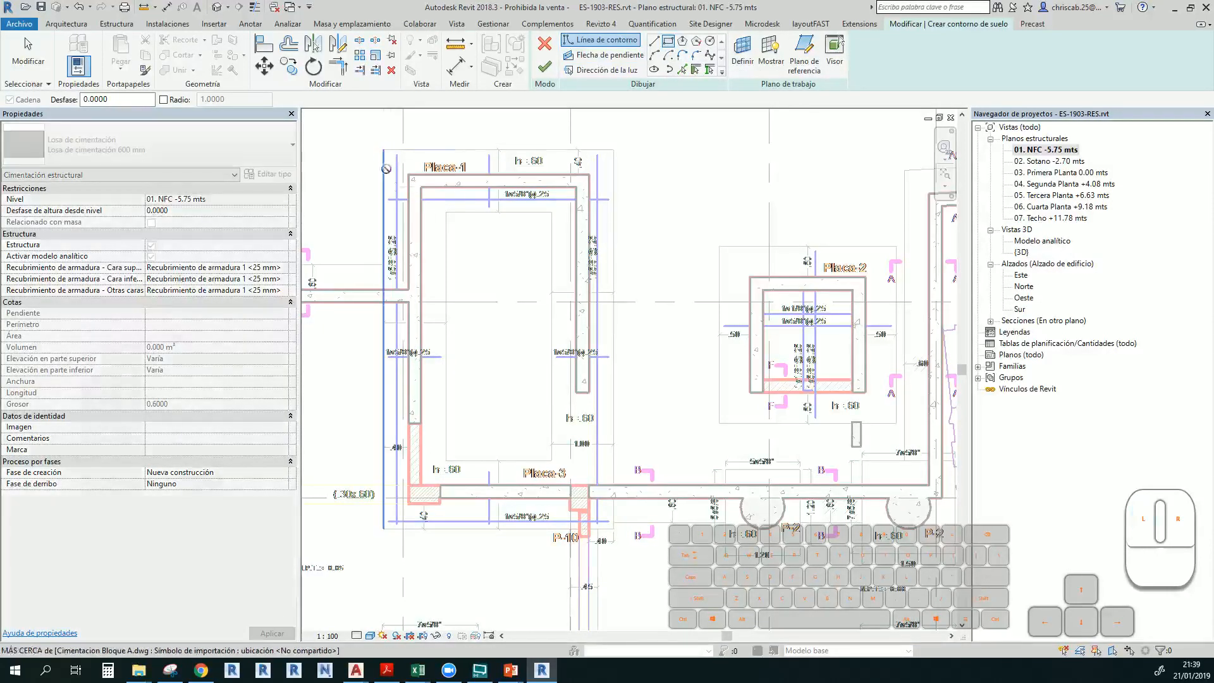
click(612, 528)
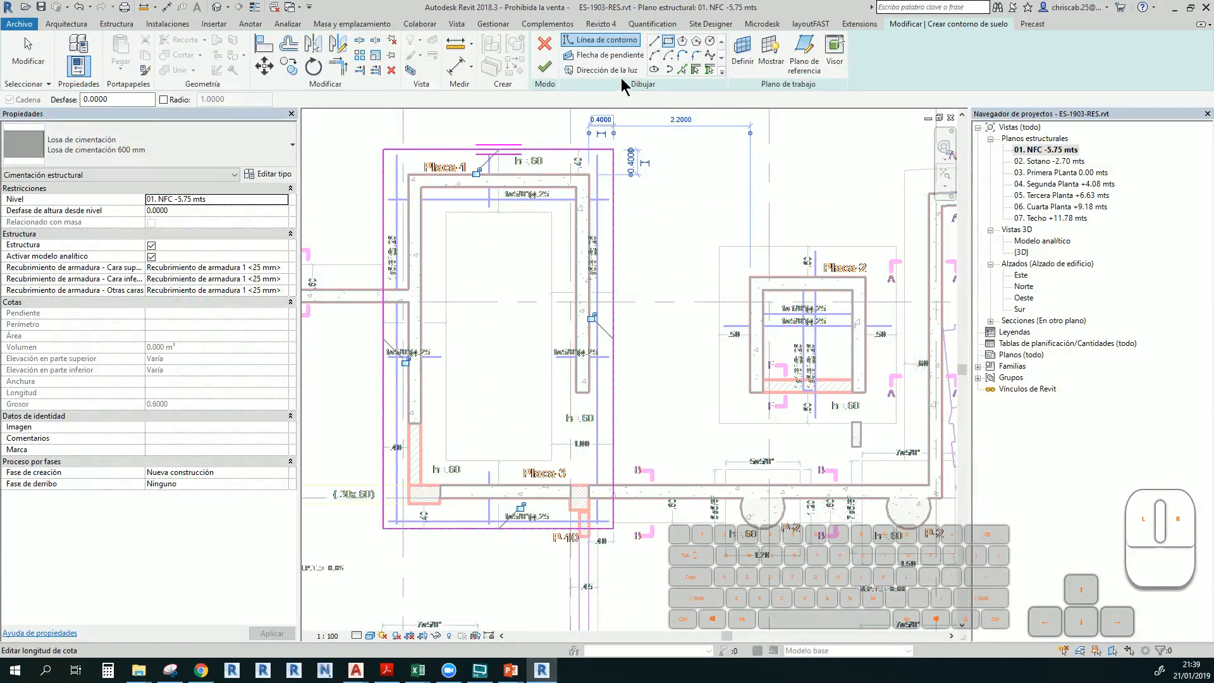
click(668, 42)
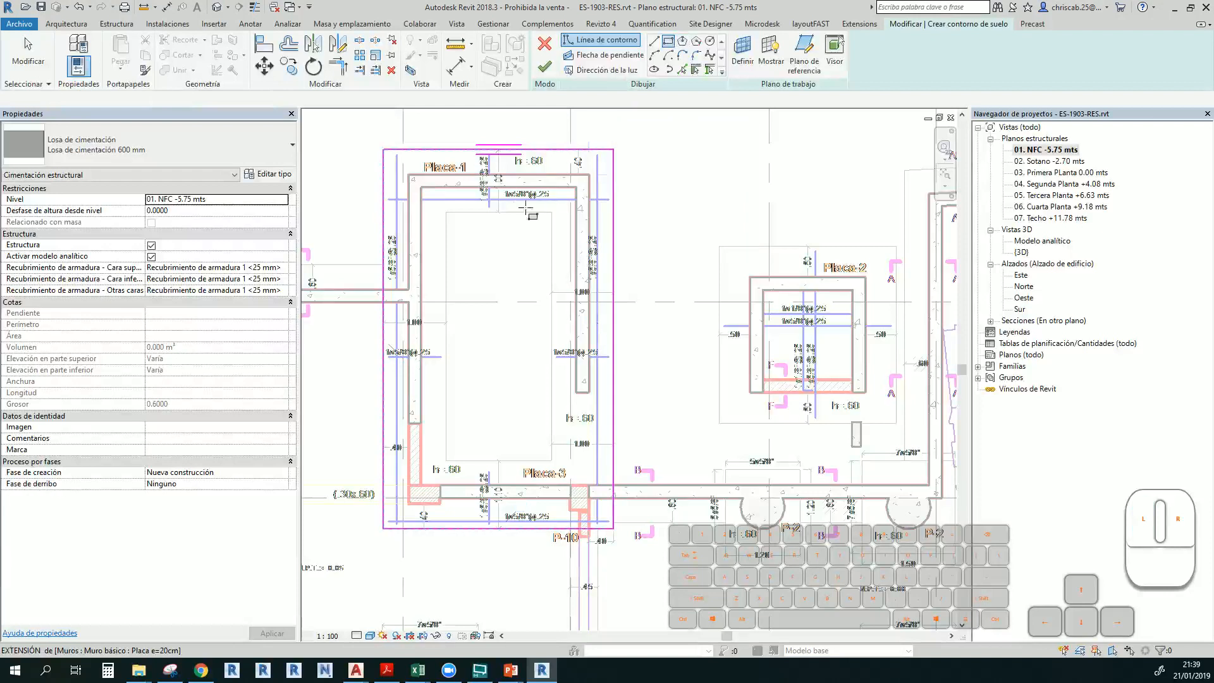
click(446, 212)
click(551, 459)
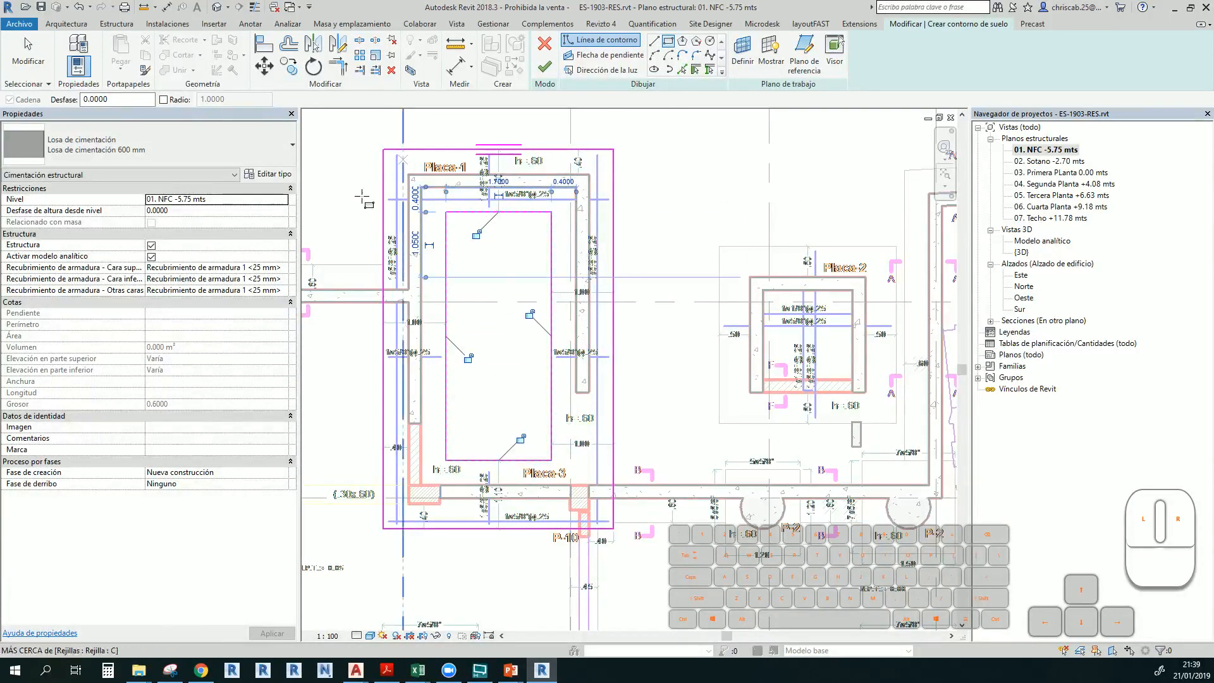
click(545, 66)
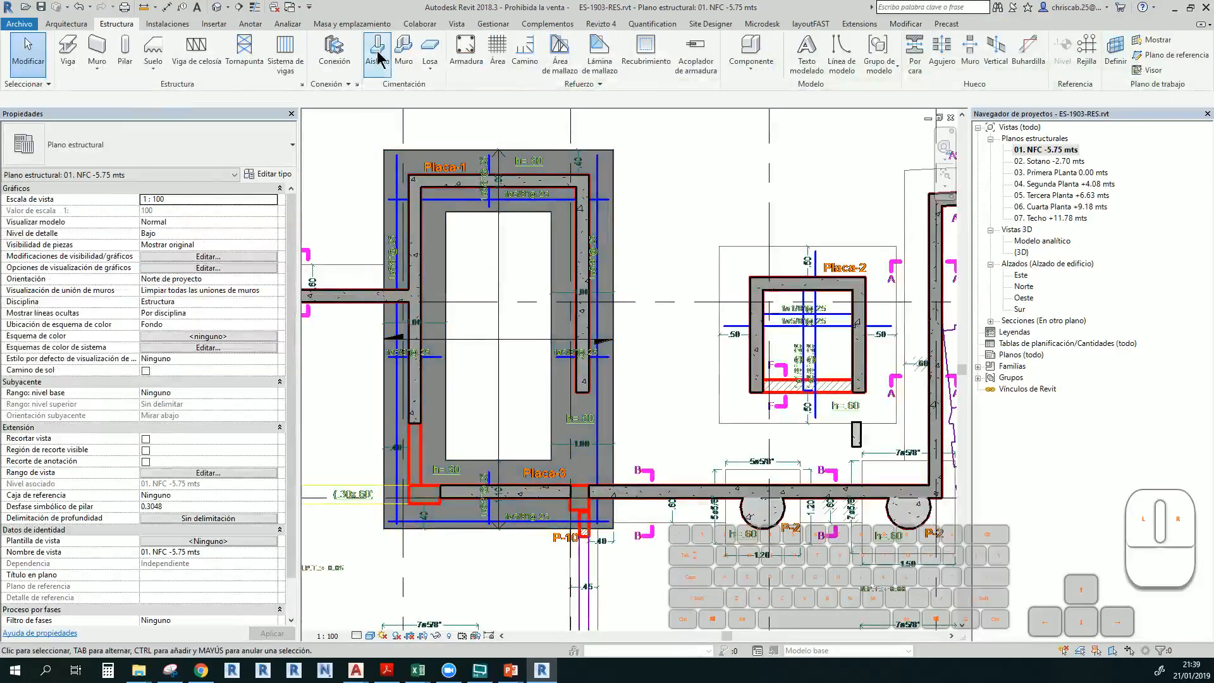
Open the 3D view, examine the new foundation slab and its surrounding walls, and turn on thin lines
click(217, 7)
shift+middle_drag(465, 357, 642, 385)
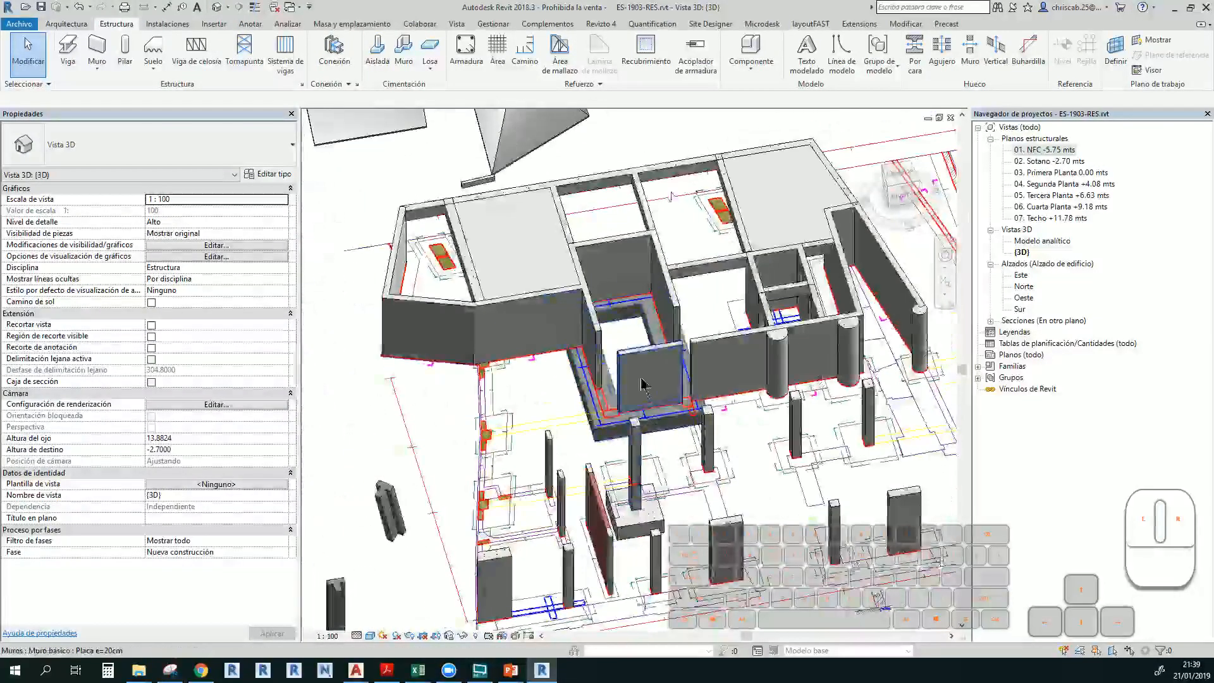
scroll(638, 385, up, 2)
shift+middle_drag(614, 237, 612, 450)
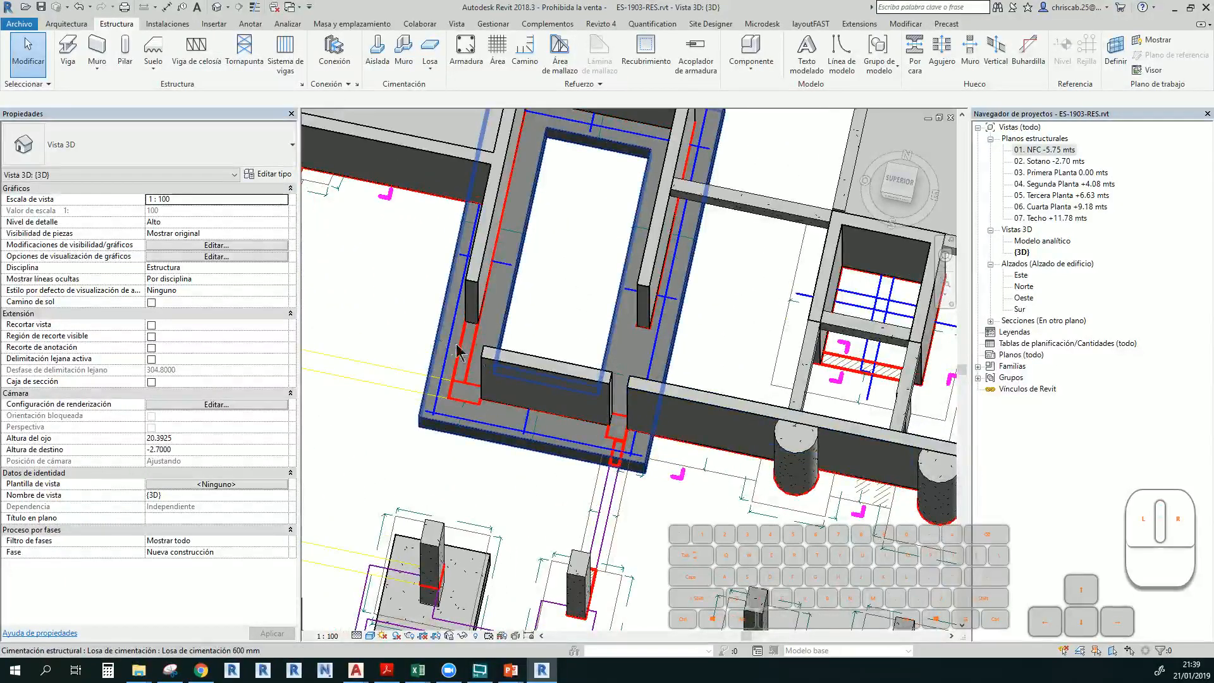
shift+middle_drag(626, 343, 569, 342)
click(259, 9)
shift+middle_drag(540, 281, 616, 221)
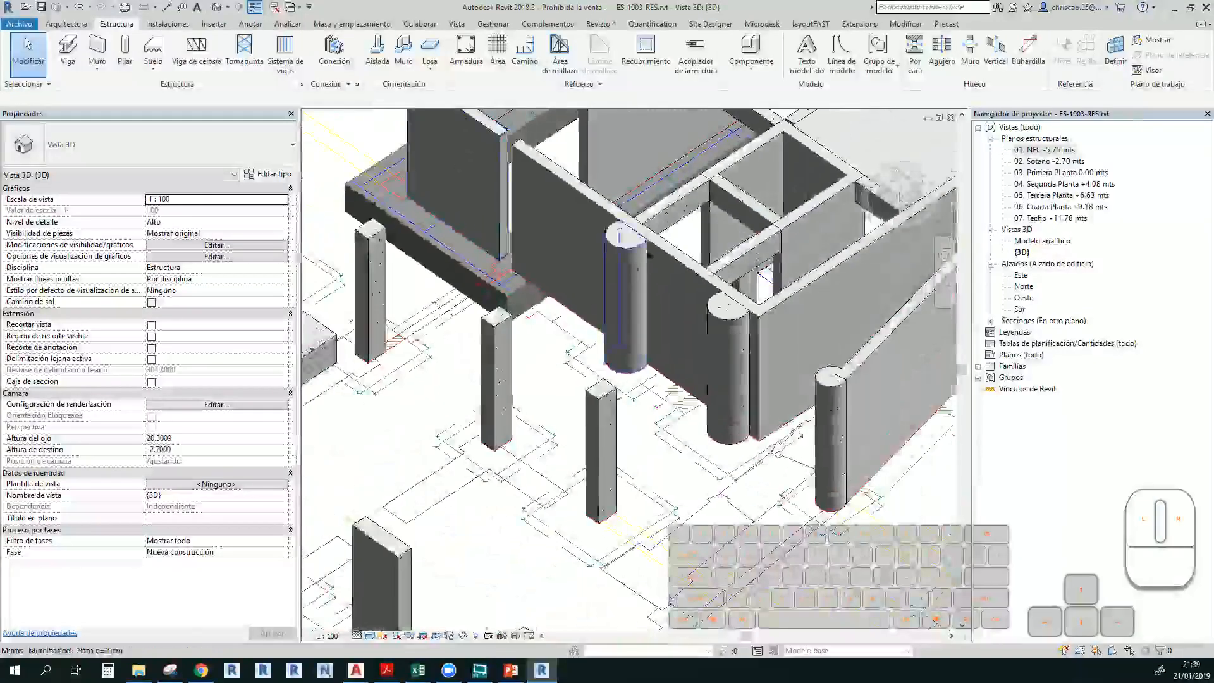
Open the structural plan 01. NFC -5.75 mts and examine the wall foundation and its A-A section marks beside Placa-2
double_click(1031, 152)
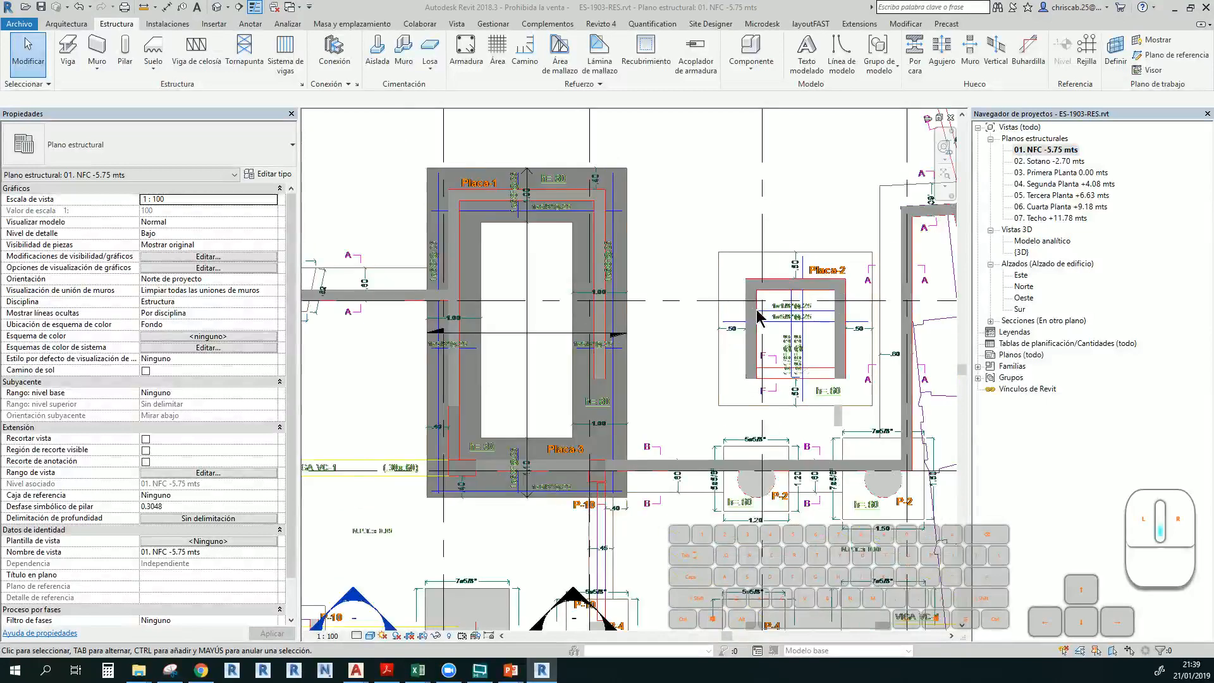
scroll(759, 316, down, 6)
middle_drag(696, 311, 589, 306)
scroll(537, 278, up, 4)
middle_drag(524, 277, 580, 346)
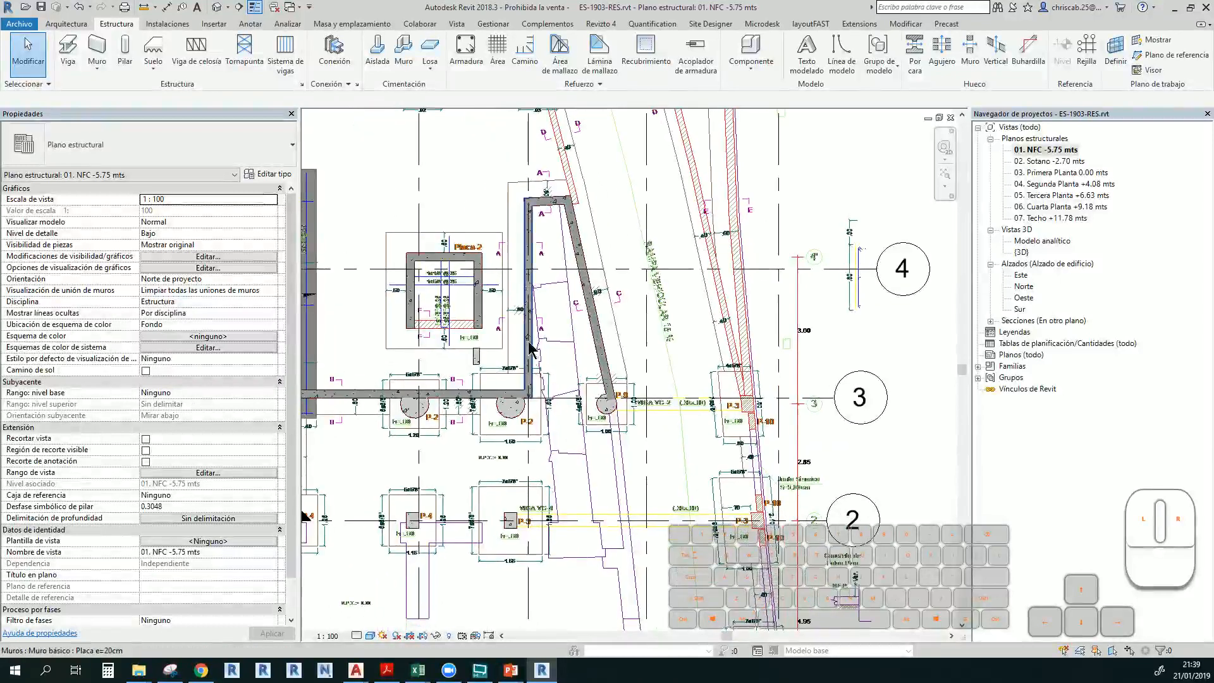
scroll(530, 350, up, 3)
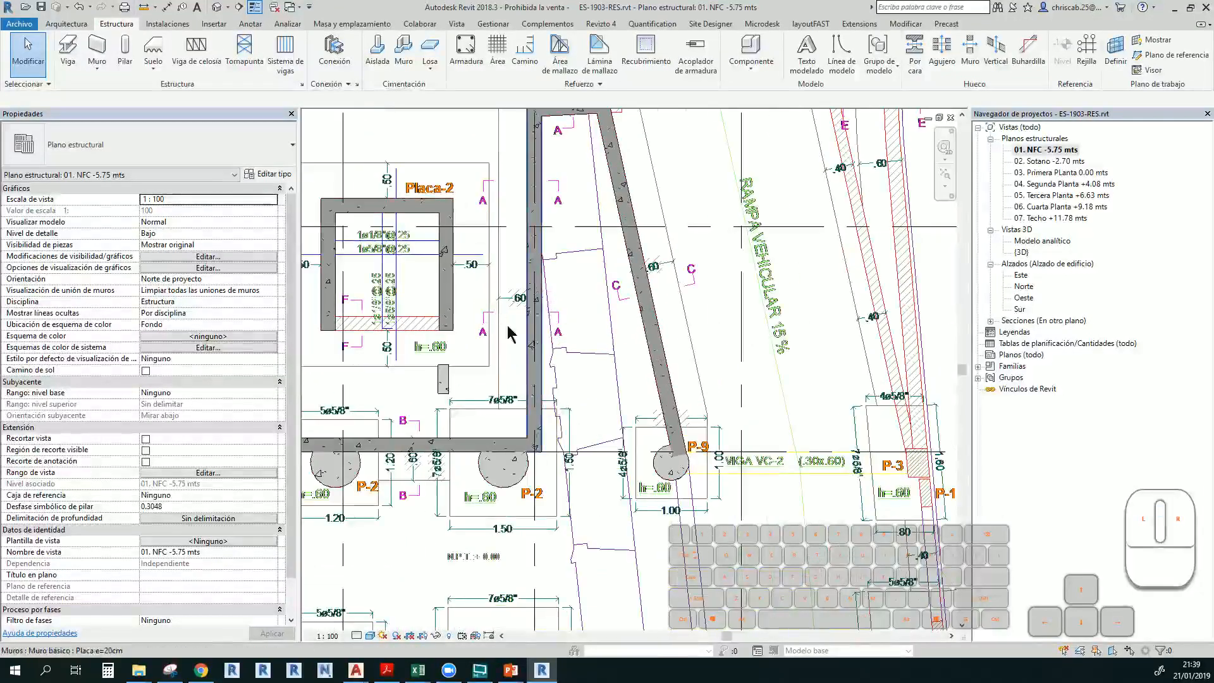
Switch to AutoCAD and find the Corte A-A, B-B and C-C foundation sections in Planos de Estructuras
key(alt+Tab)
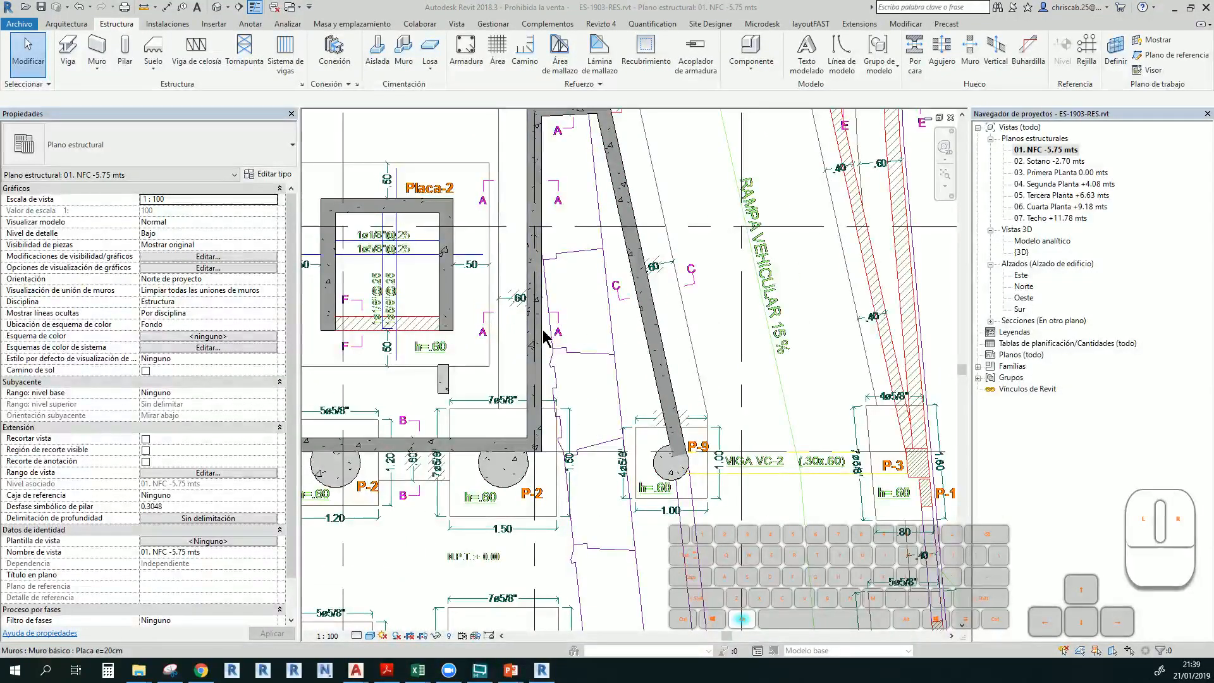
key(alt+shift+Tab)
mouse_move(442, 292)
middle_down()
mouse_move(681, 474)
mouse_move(668, 167)
middle_up()
scroll(681, 475, down, 2)
middle_drag(488, 422, 450, 159)
middle_drag(385, 418, 383, 169)
scroll(265, 567, up, 2)
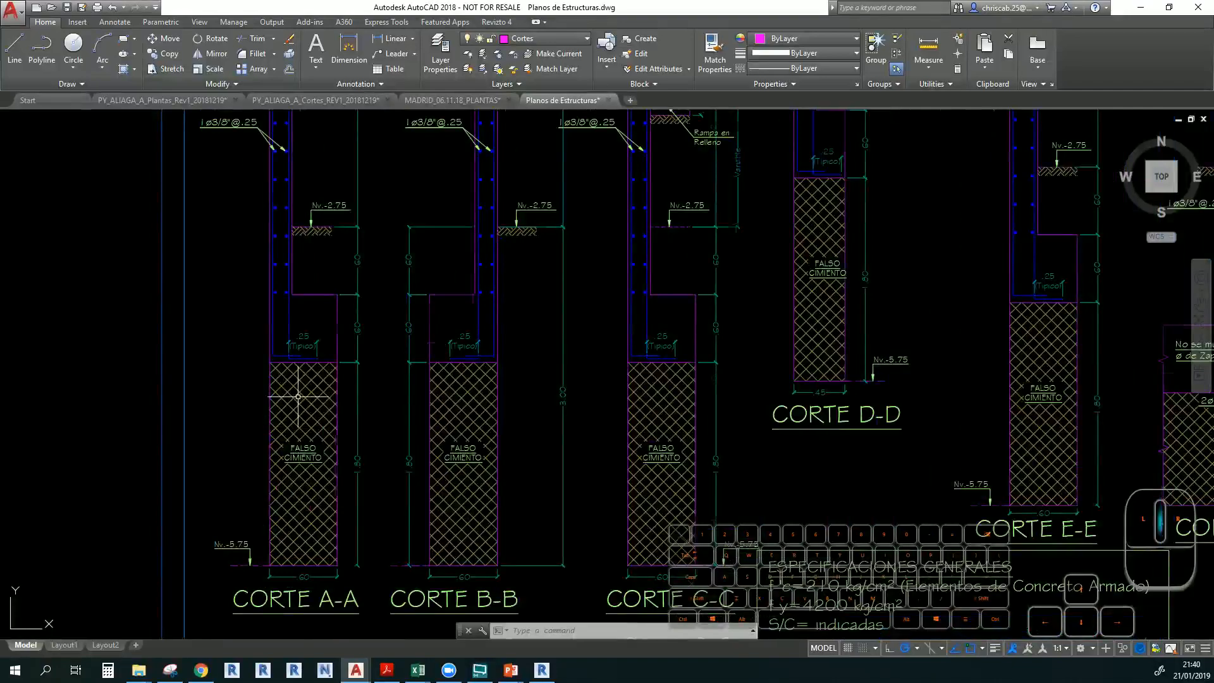
Examine the dimensions and base level of the Falso Cimiento in Corte A-A
middle_drag(298, 396, 287, 383)
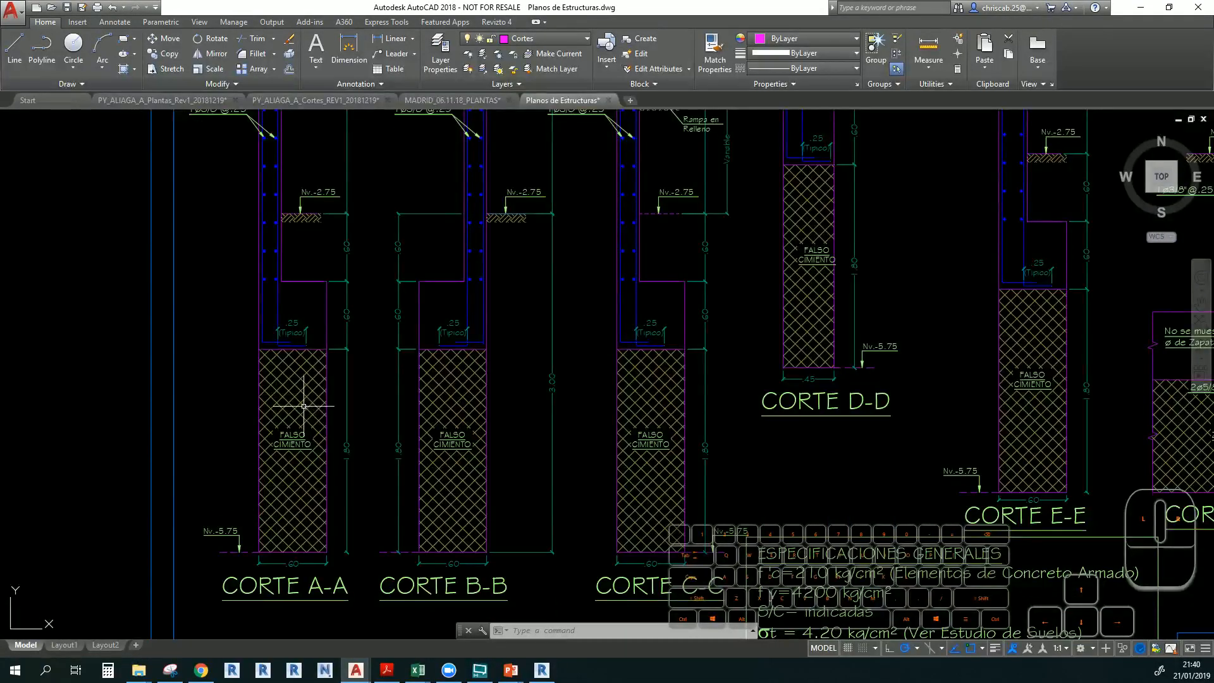
middle_drag(327, 449, 328, 406)
scroll(329, 408, up, 4)
scroll(317, 436, down, 2)
middle_drag(300, 451, 306, 428)
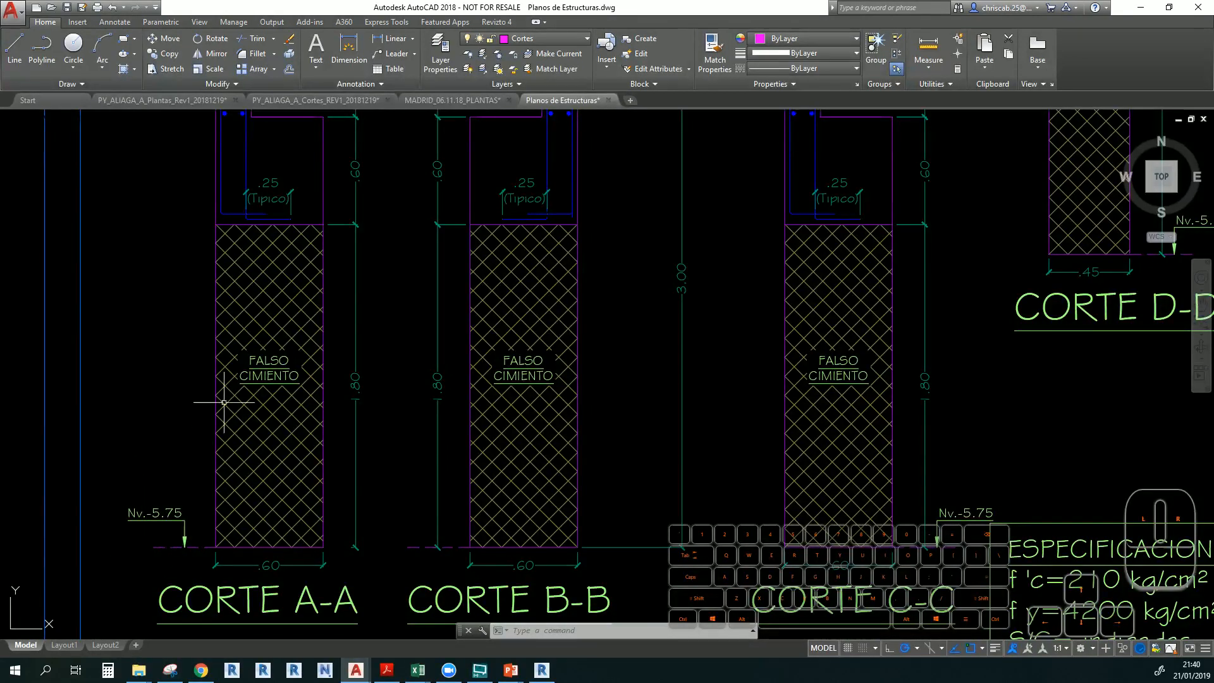
middle_drag(224, 402, 203, 506)
mouse_move(202, 352)
middle_down()
mouse_move(208, 510)
mouse_move(251, 292)
middle_up()
scroll(265, 489, down, 2)
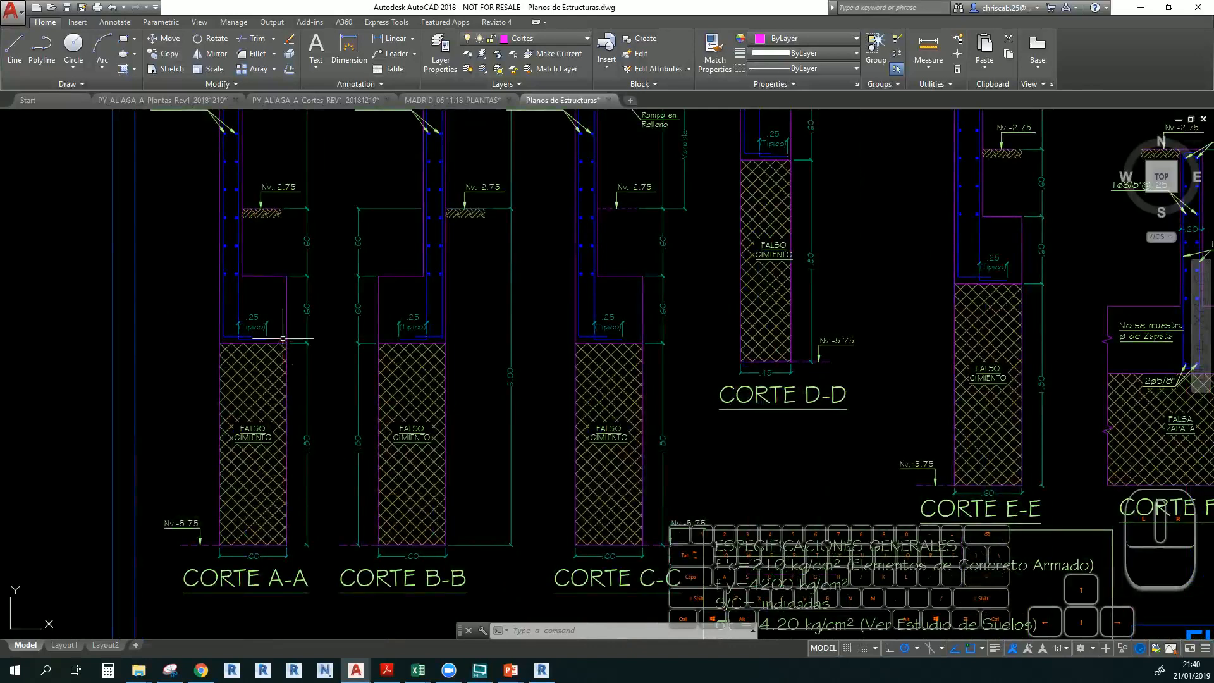
Examine the levels, wall thickness and footing heights along the full height of Corte A-A
scroll(287, 299, up, 4)
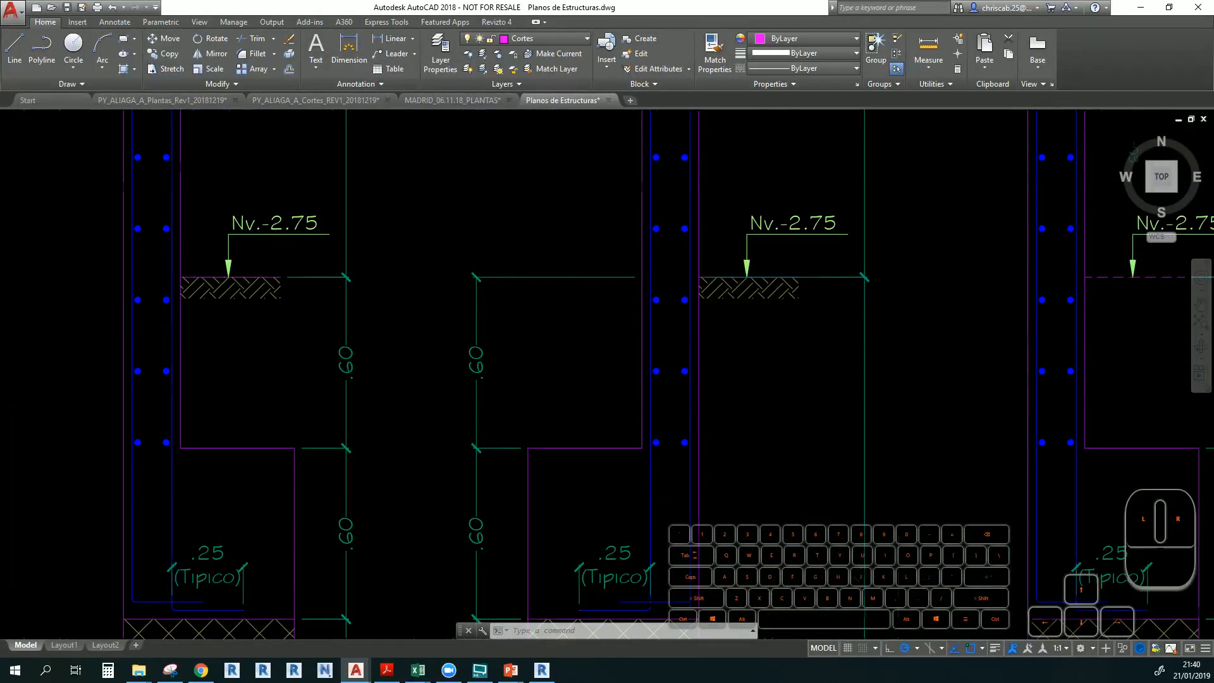
scroll(310, 300, down, 4)
scroll(295, 302, up, 4)
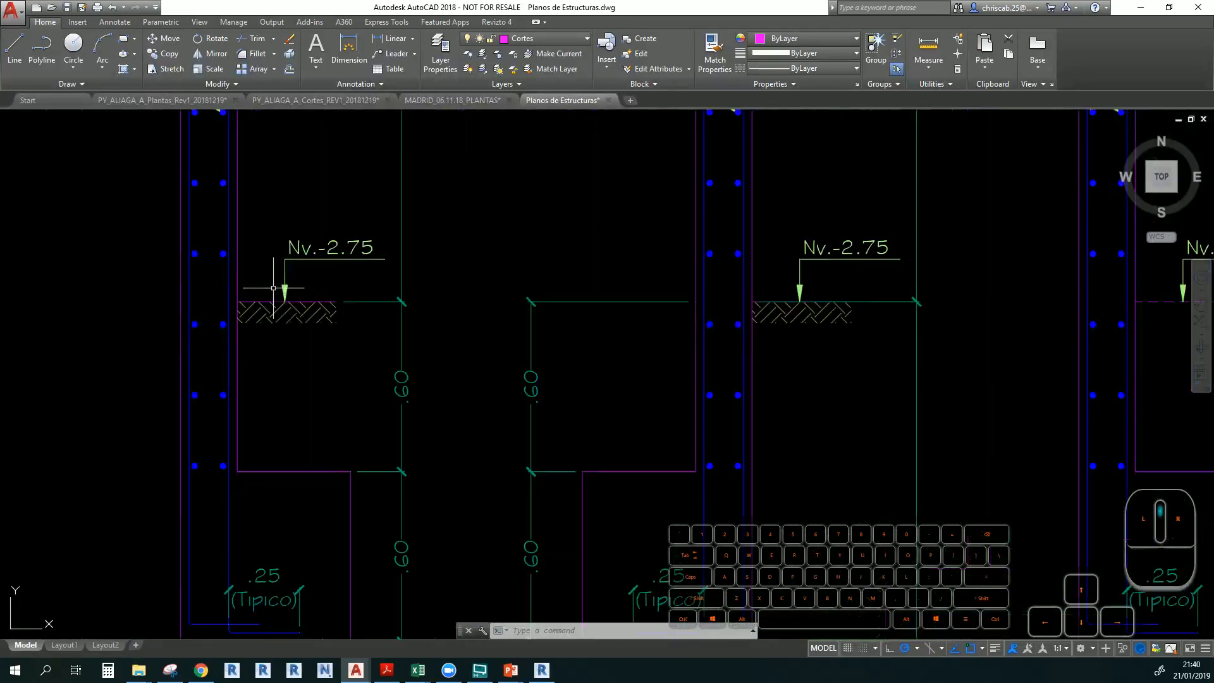
scroll(288, 291, down, 4)
scroll(254, 284, up, 2)
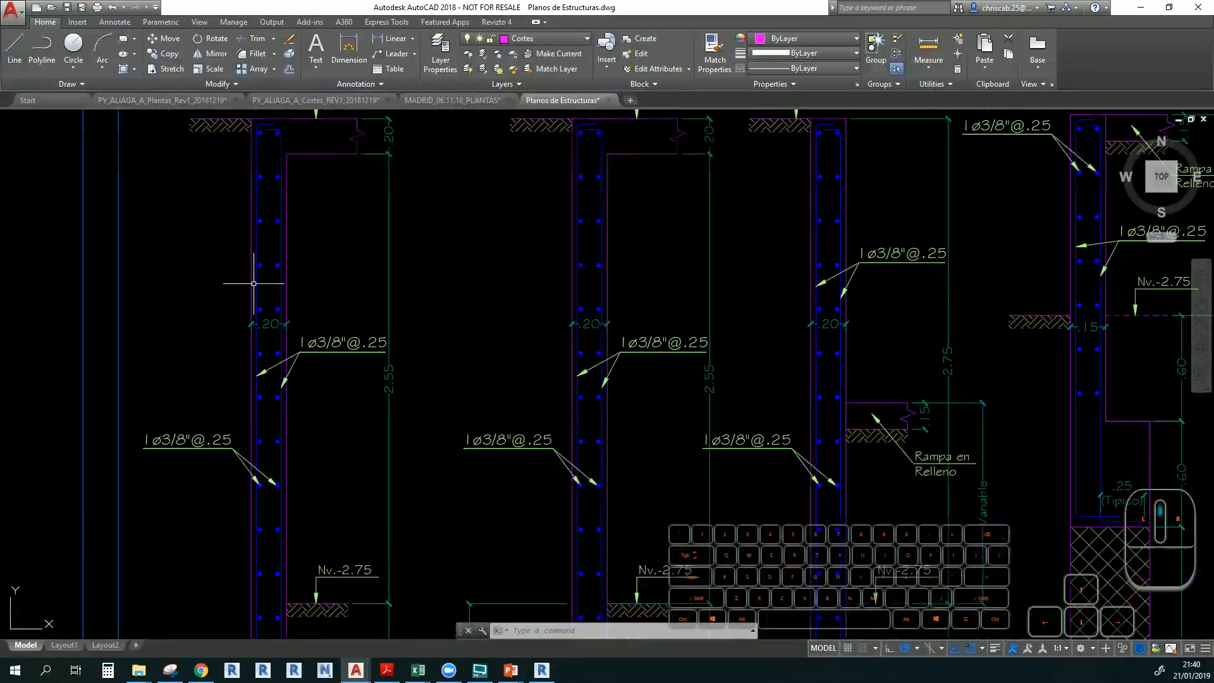
middle_drag(284, 239, 301, 253)
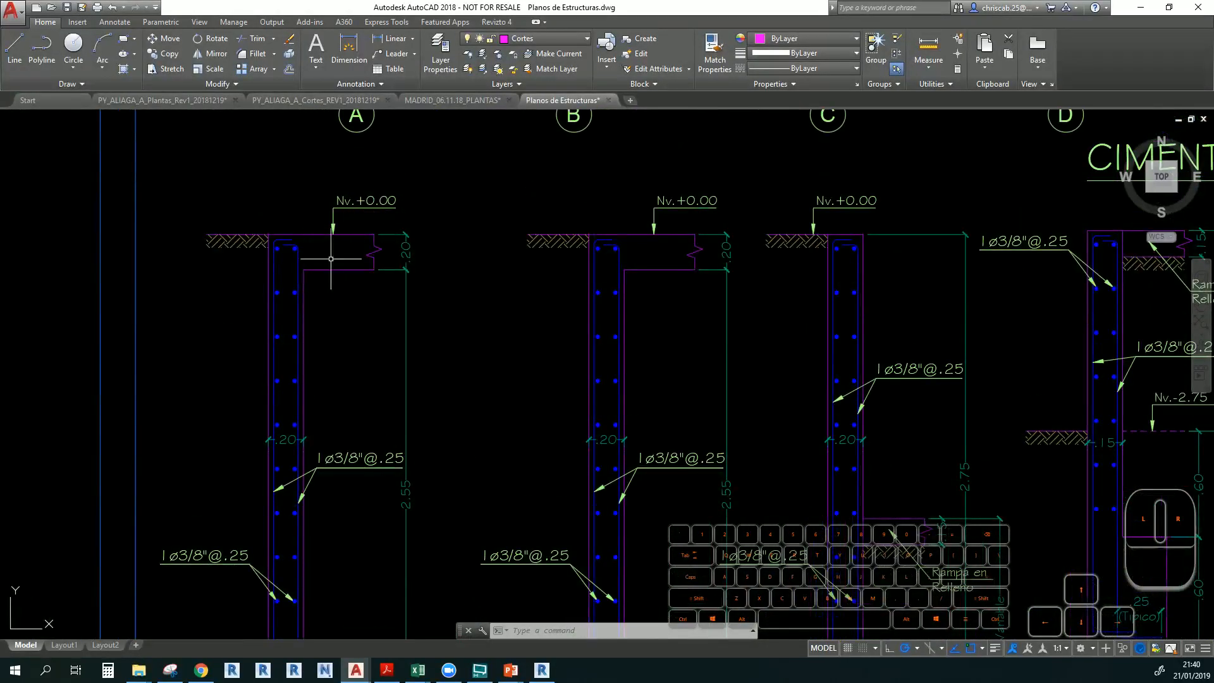
scroll(358, 293, down, 4)
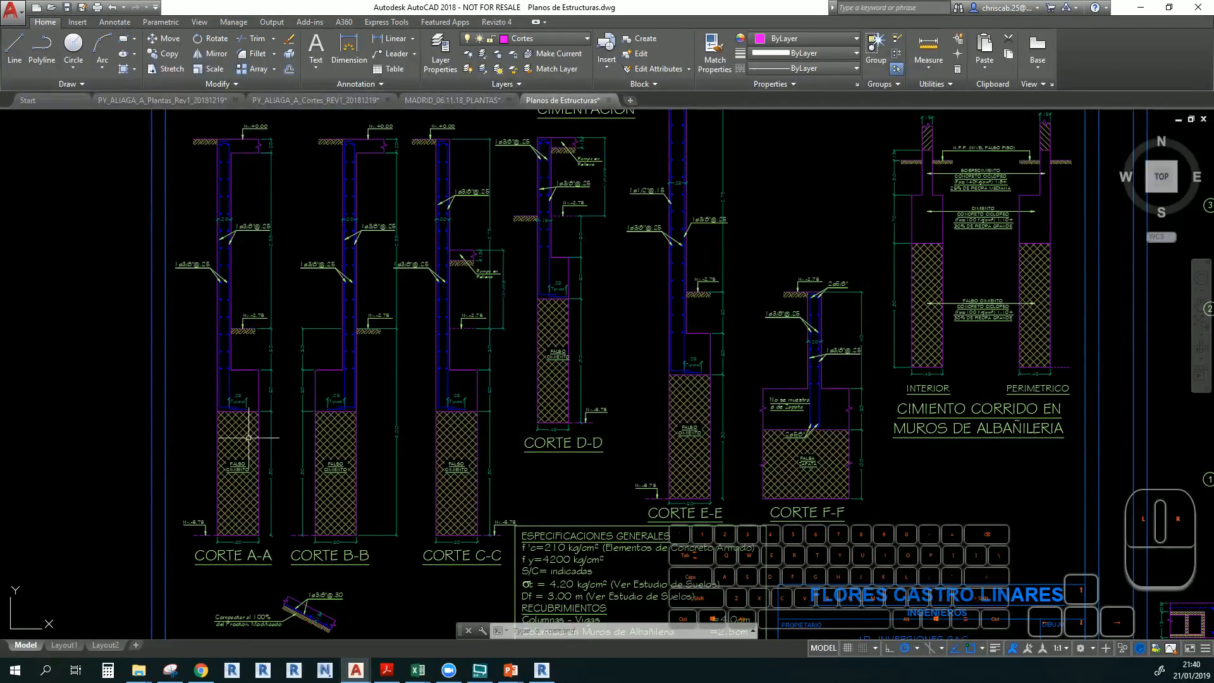
scroll(243, 413, up, 4)
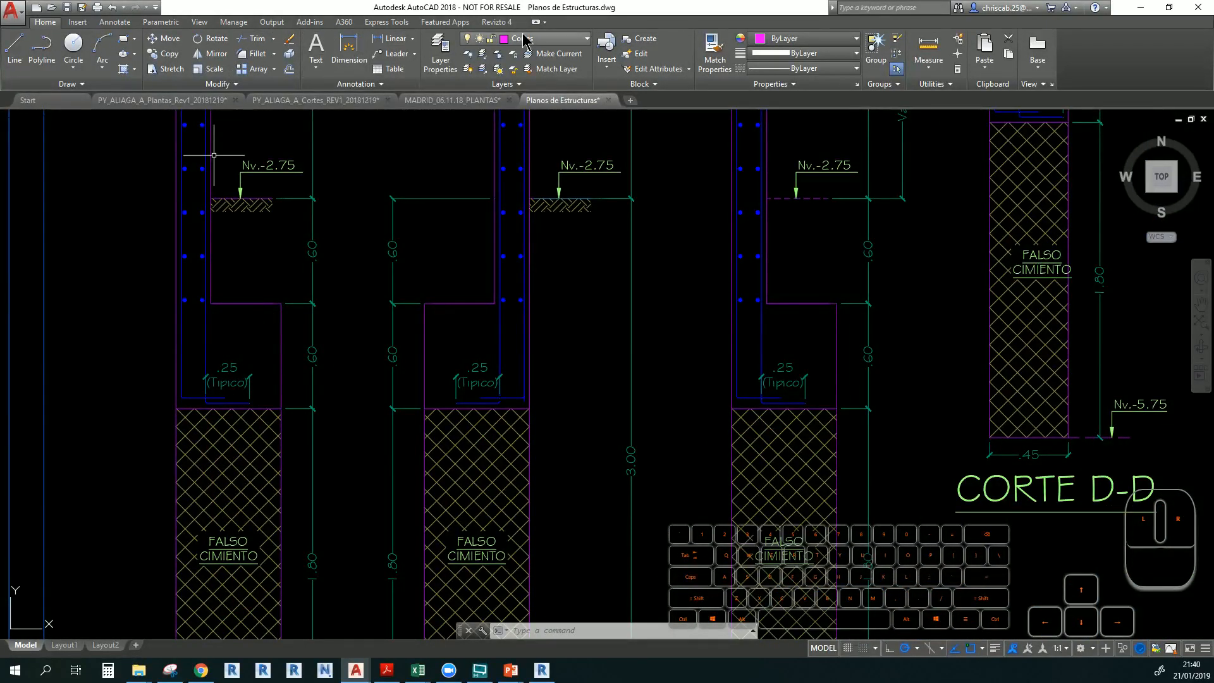
click(930, 50)
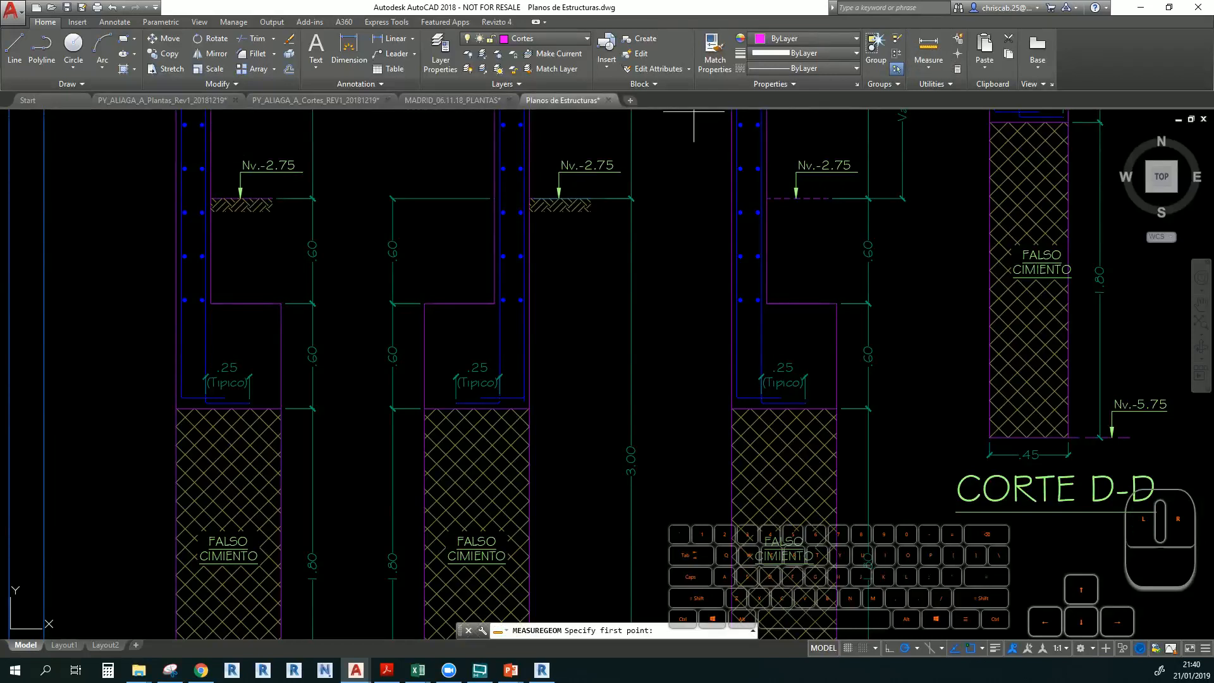
click(281, 303)
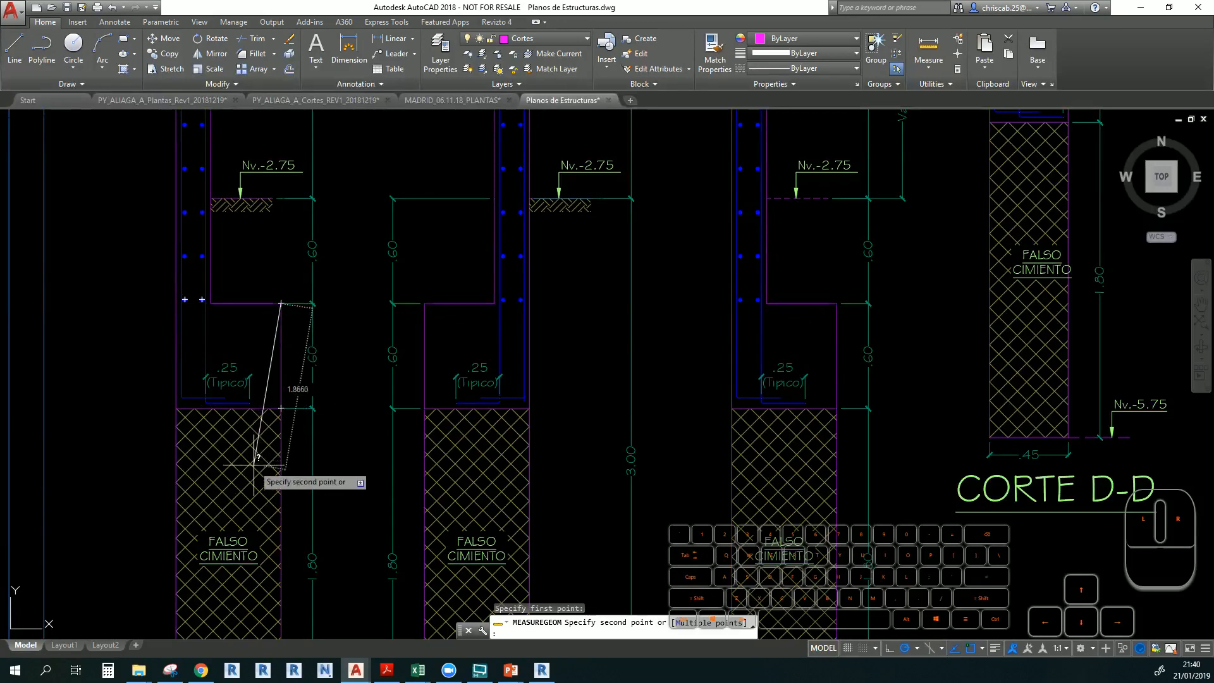
middle_drag(254, 474, 276, 313)
scroll(277, 314, down, 2)
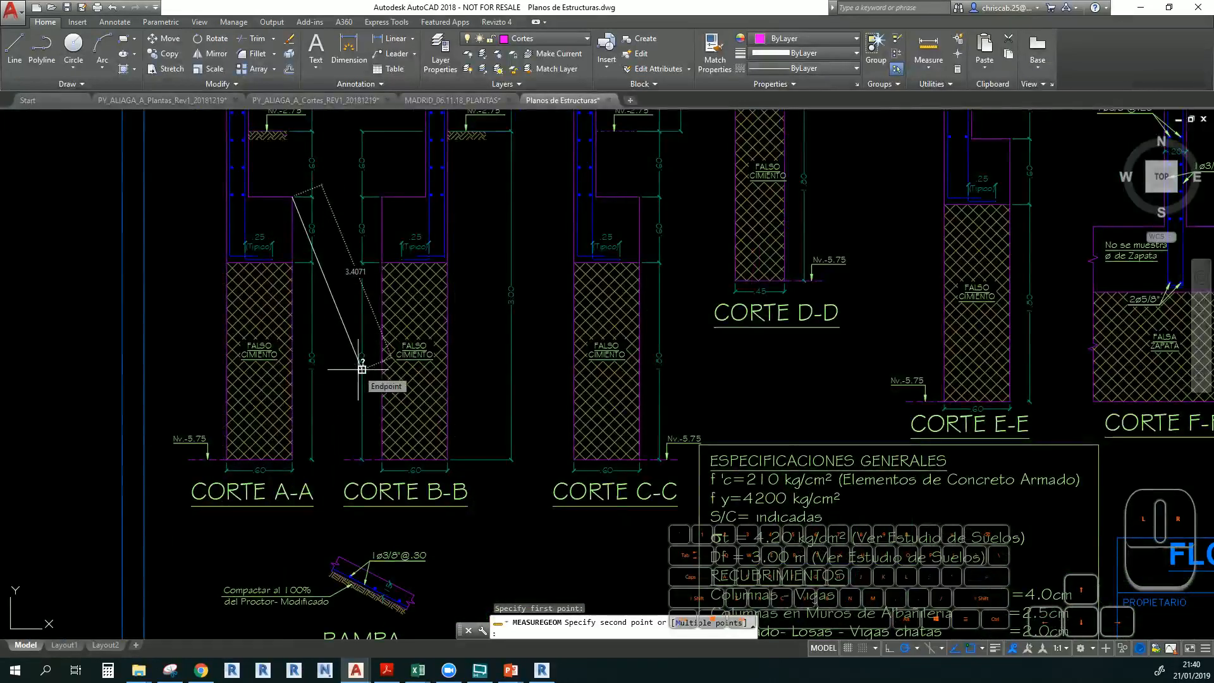
key(Escape)
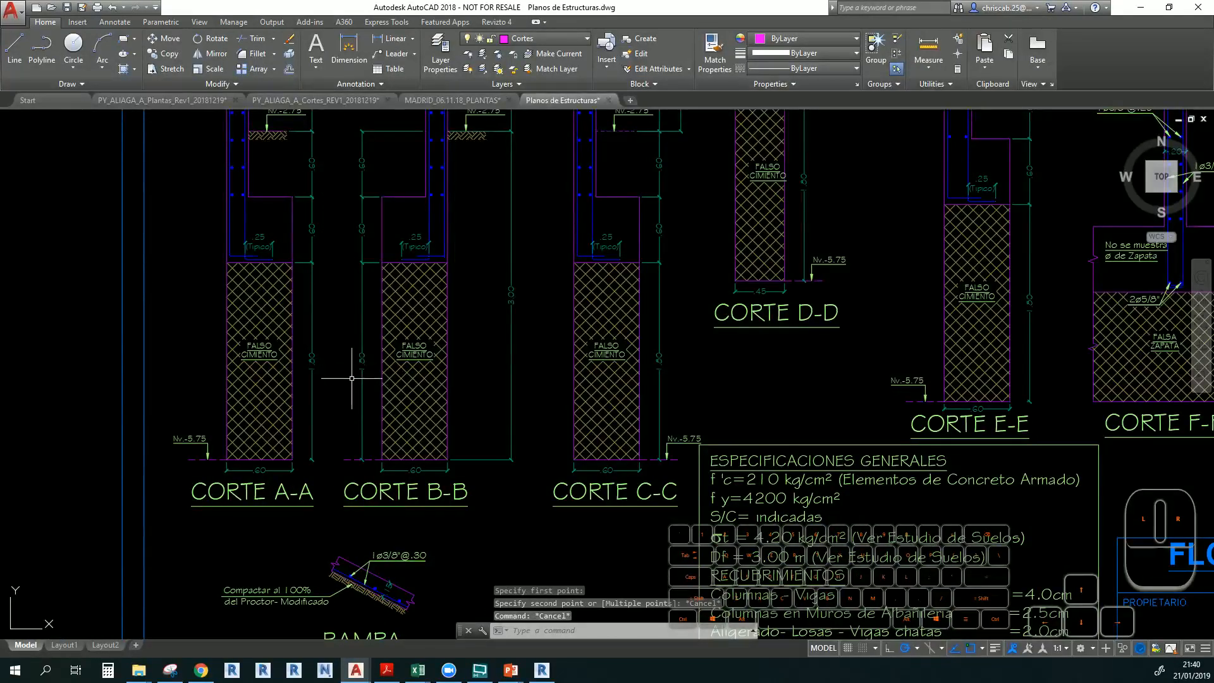
Switch to Revit and draw a section across the vertical wall at the lower A-A marks beside Placa-2, ending past the sloping wall
key(alt+Tab)
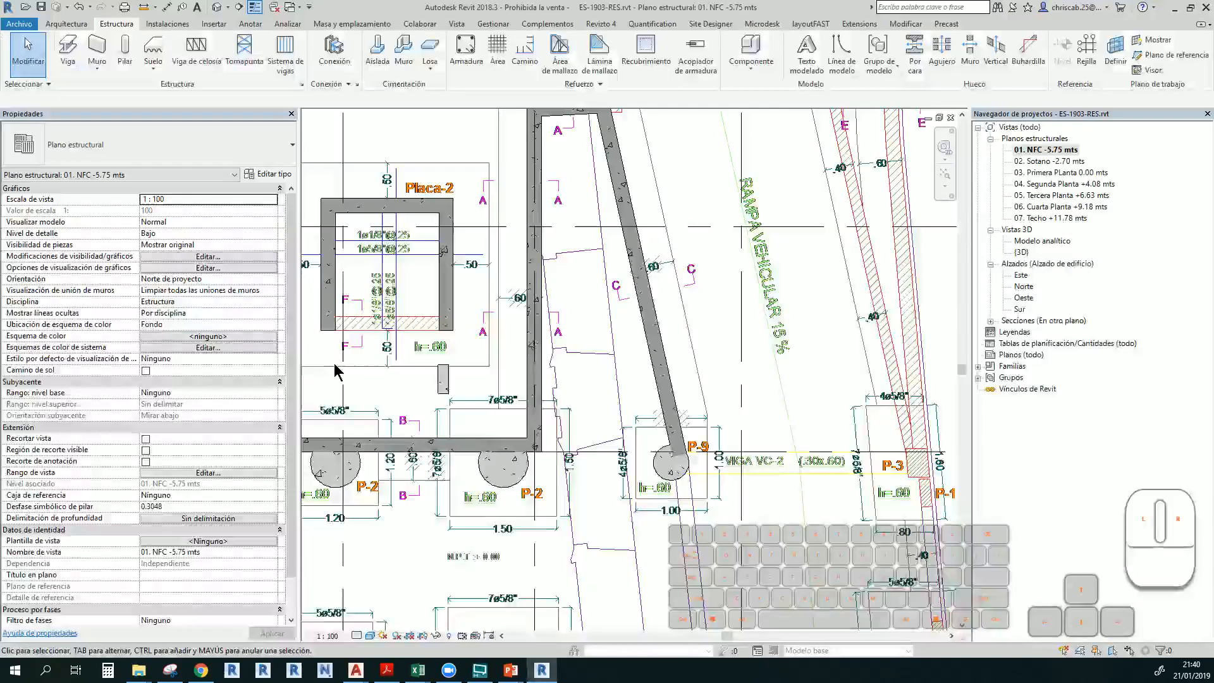
middle_drag(545, 453, 523, 412)
middle_drag(523, 471, 499, 404)
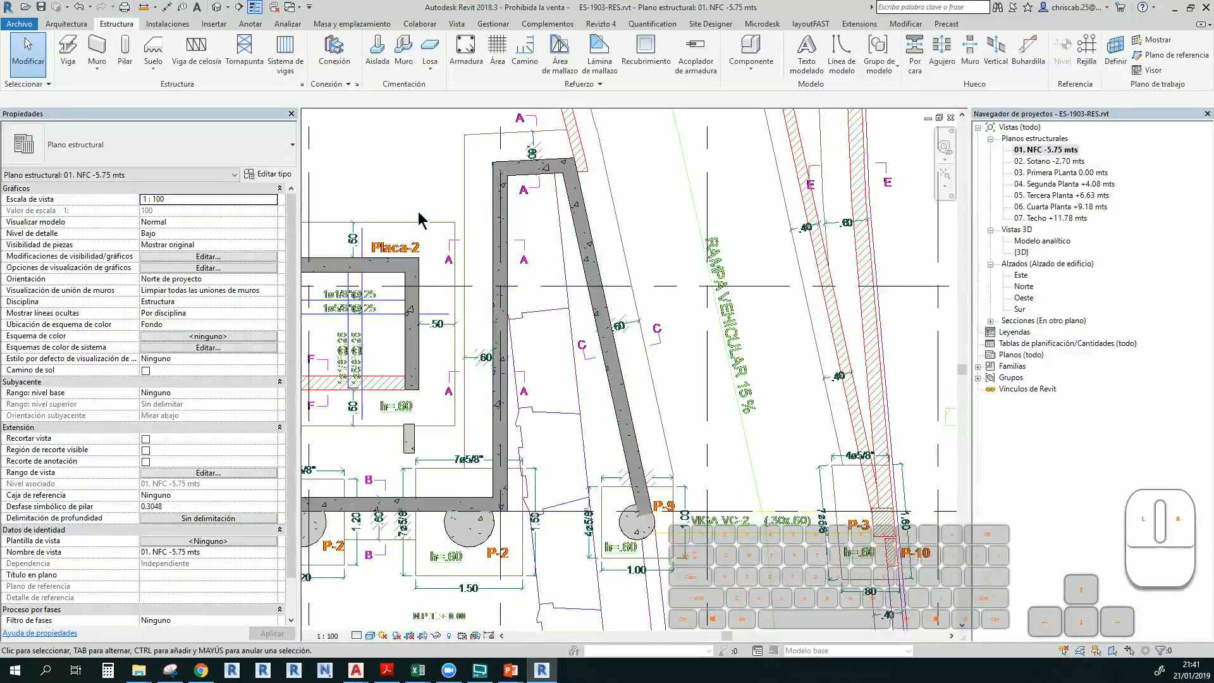
click(239, 7)
click(461, 398)
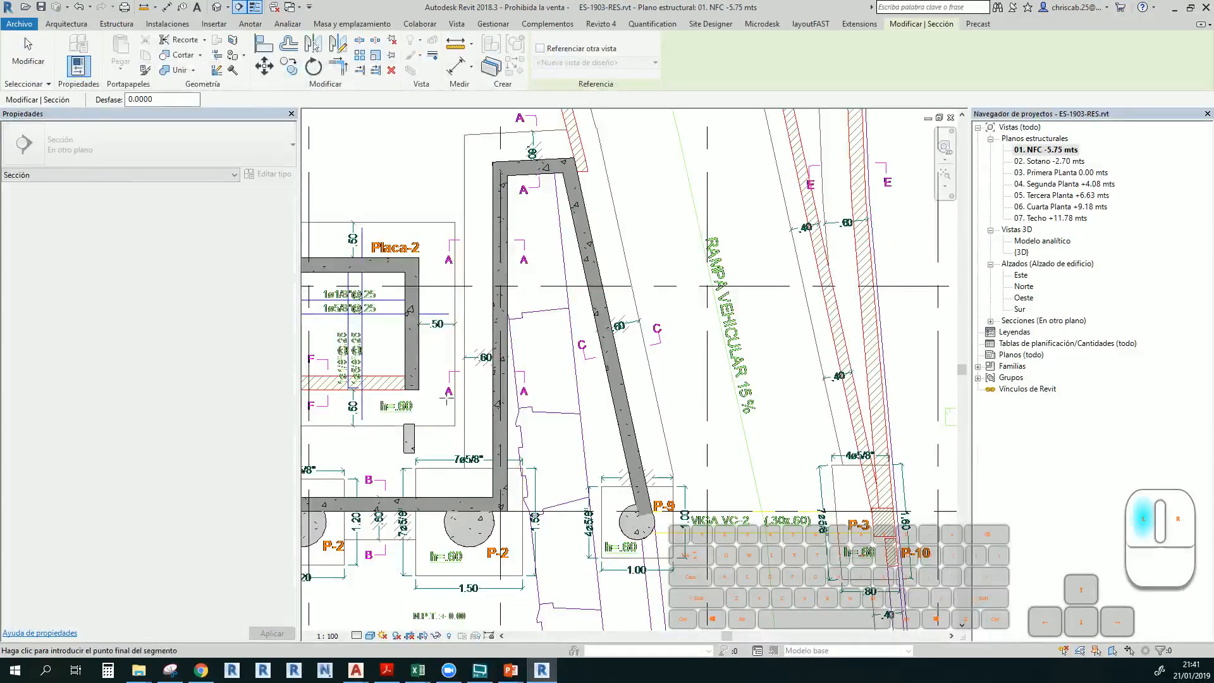
click(587, 398)
key(Escape)
key(Escape)
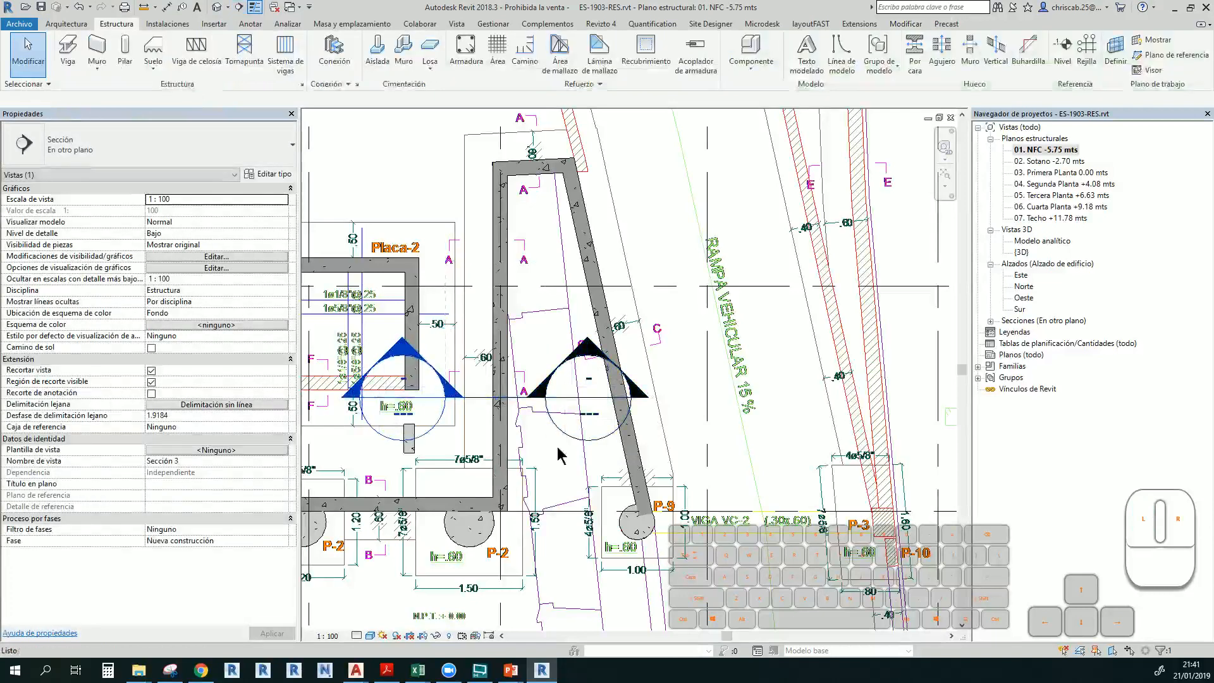
Open the view of the new section that cuts the wall beside Placa-2
click(581, 444)
click(583, 443)
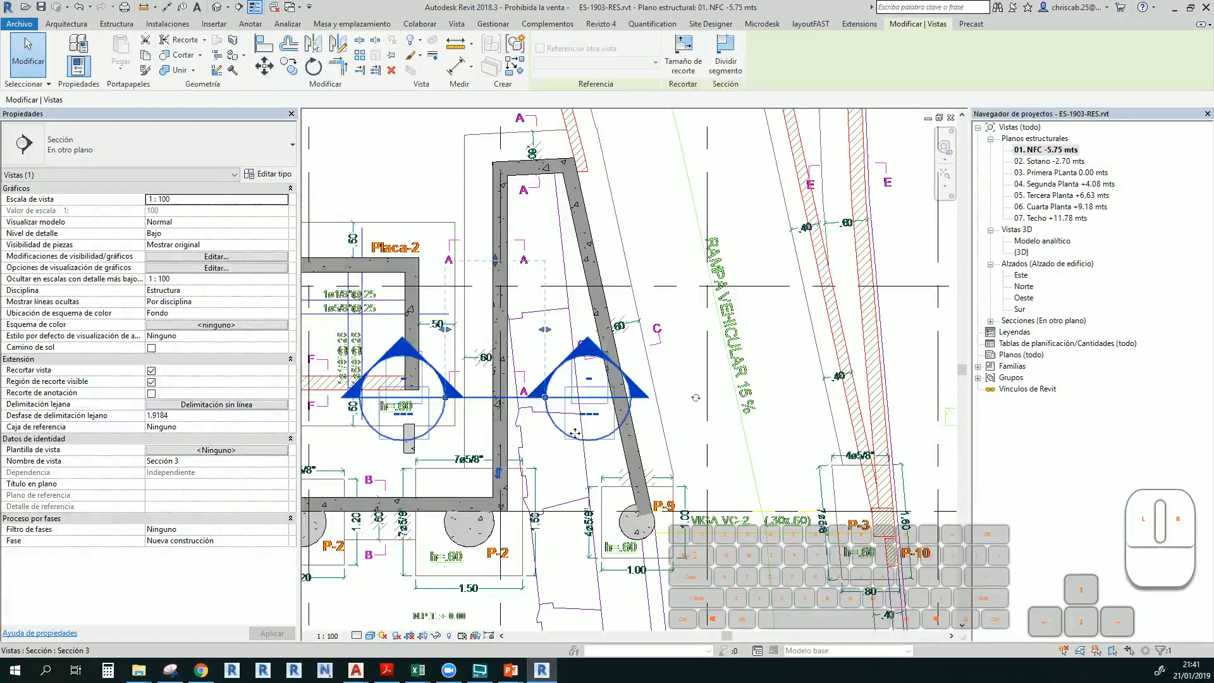
right_click(546, 405)
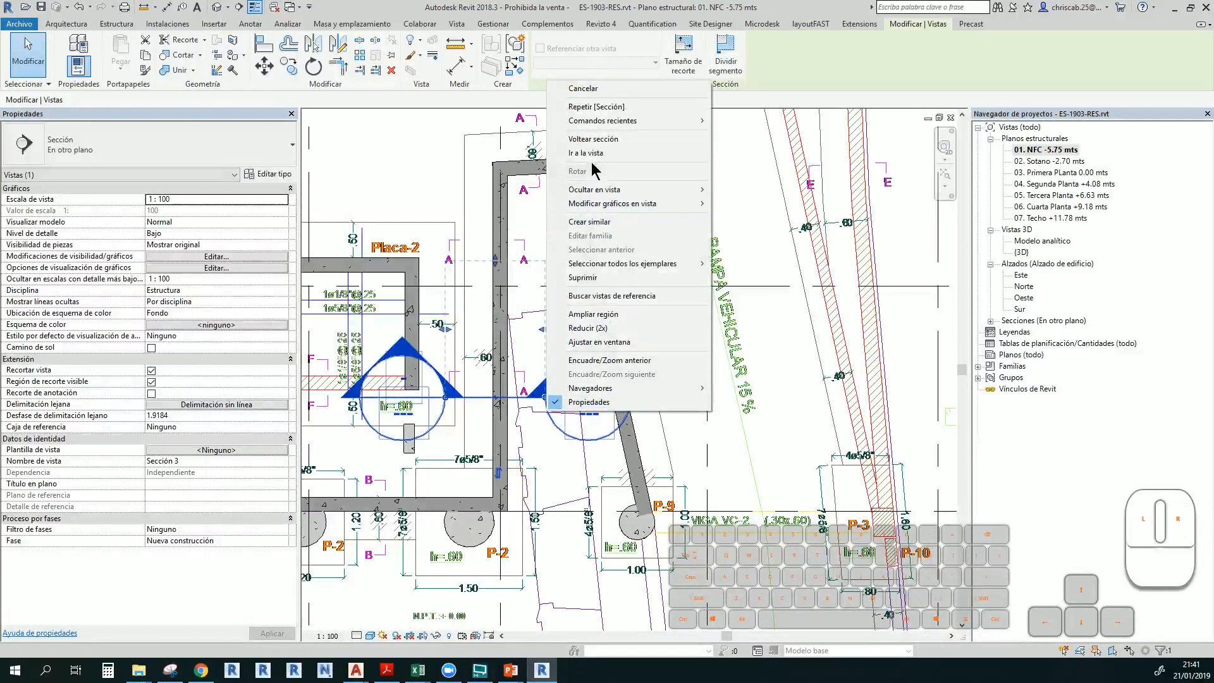
click(585, 153)
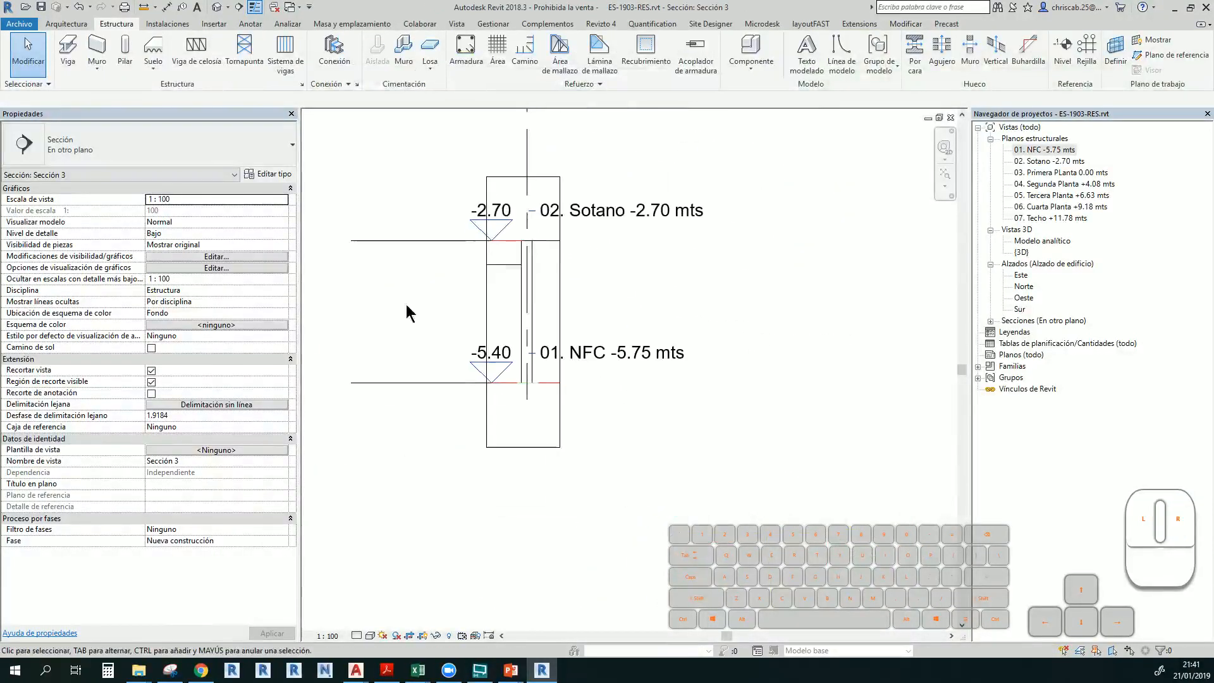
Widen the section's crop region on both sides of the wall and raise its upper boundary
click(558, 313)
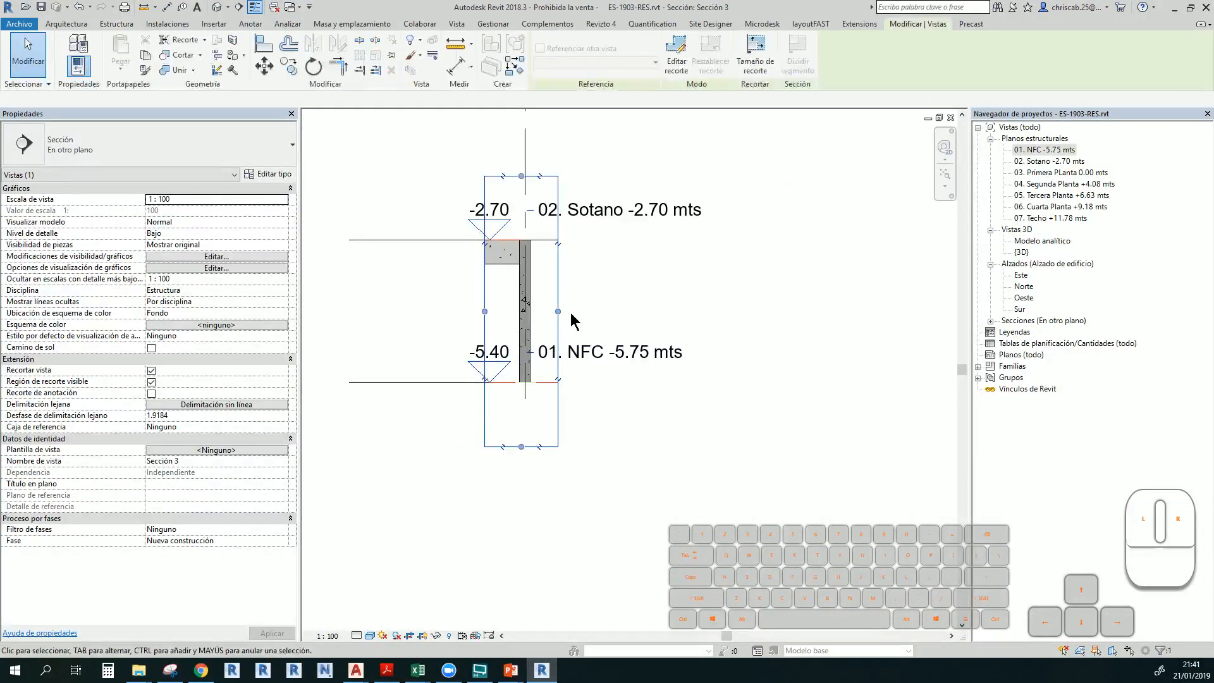
drag(557, 311, 643, 311)
drag(484, 311, 391, 288)
drag(519, 177, 519, 146)
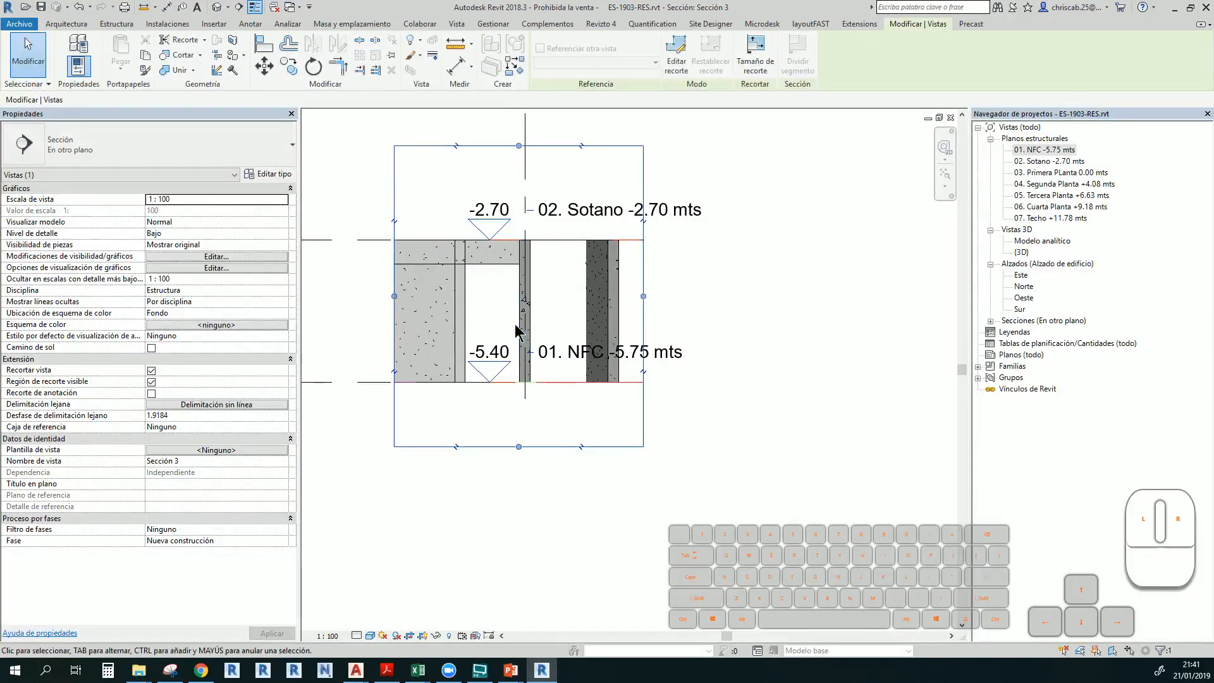
Switch to AutoCAD and examine the upper part of Corte A-A for the level where the wall ends
key(alt+Tab)
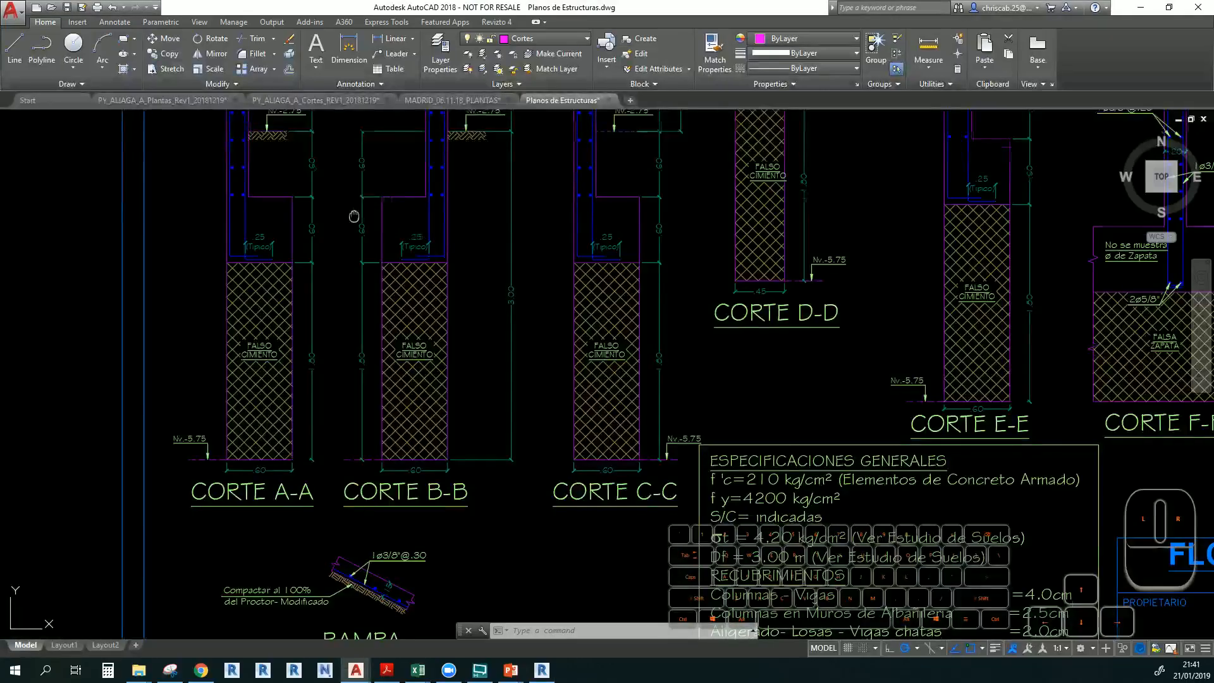
scroll(472, 400, up, 4)
middle_drag(396, 273, 359, 472)
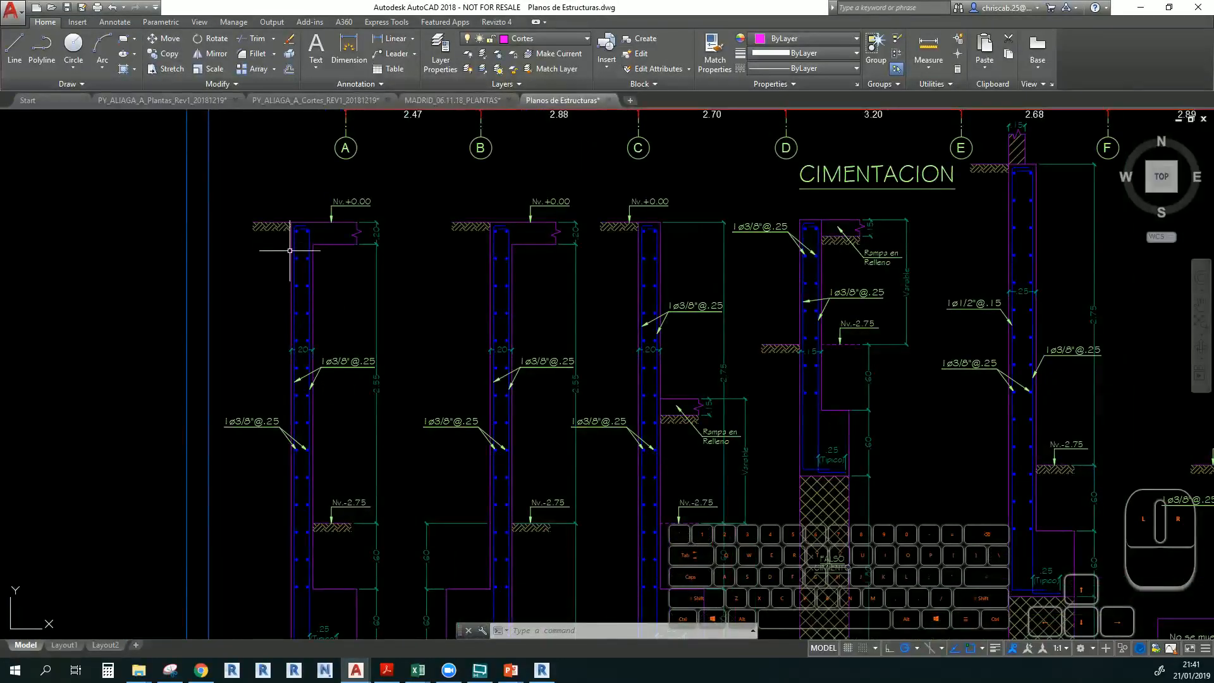
Return to Revit and extend the section's crop region above level 03. Primera PLanta 0.00 mts and outward past grids E and G
key(alt+Tab)
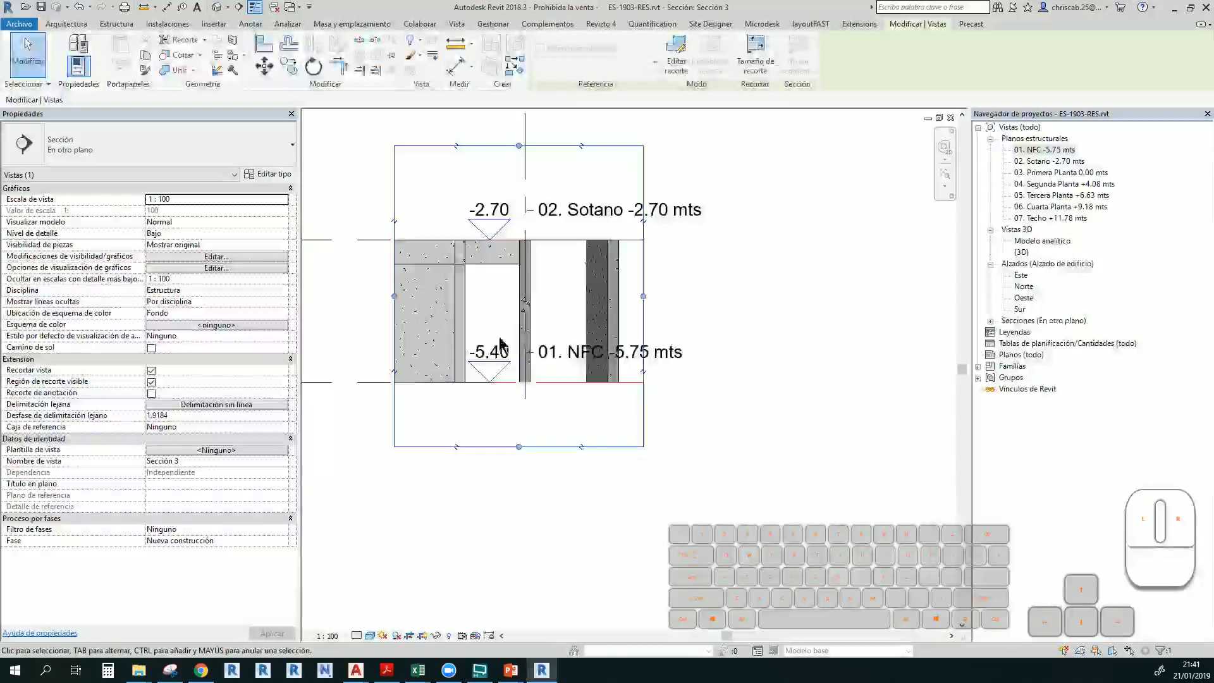
scroll(497, 327, down, 2)
middle_drag(496, 334, 497, 430)
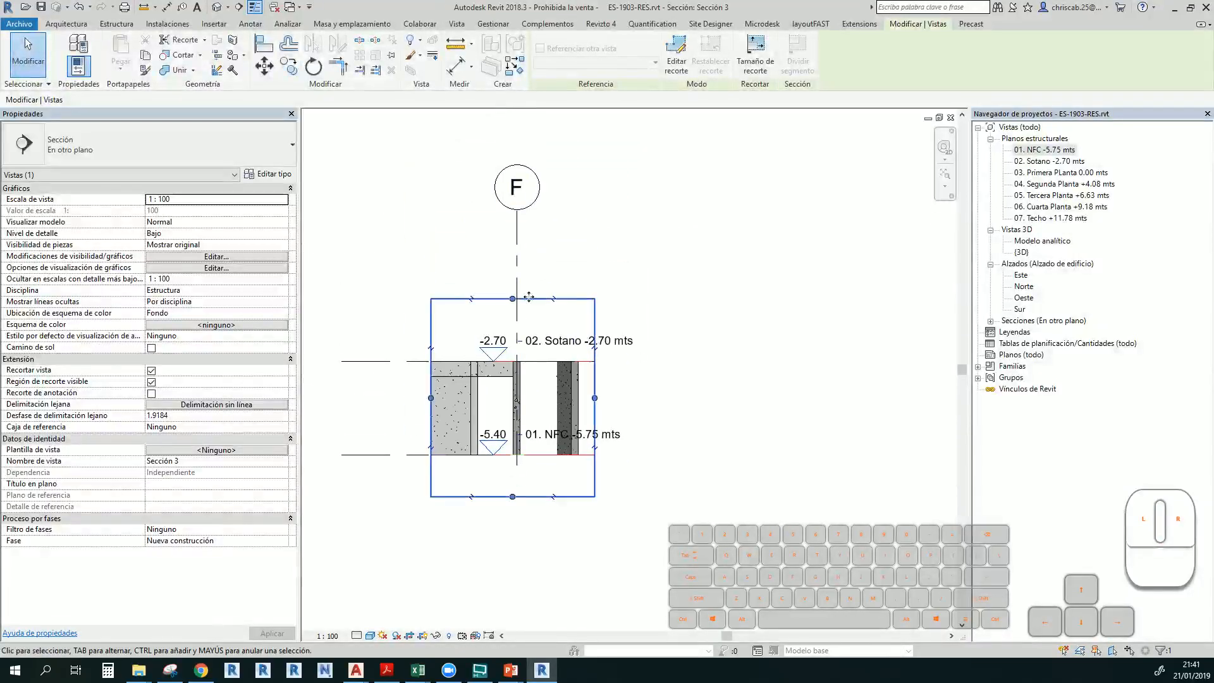
drag(512, 299, 512, 226)
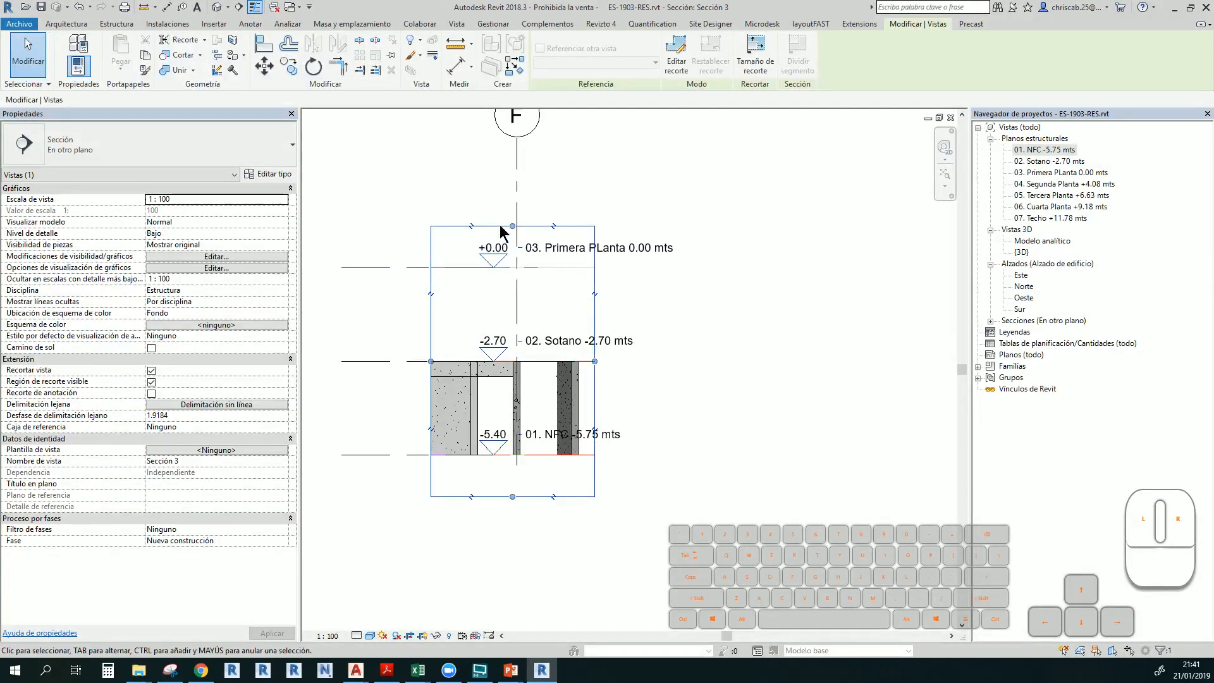
drag(430, 361, 351, 361)
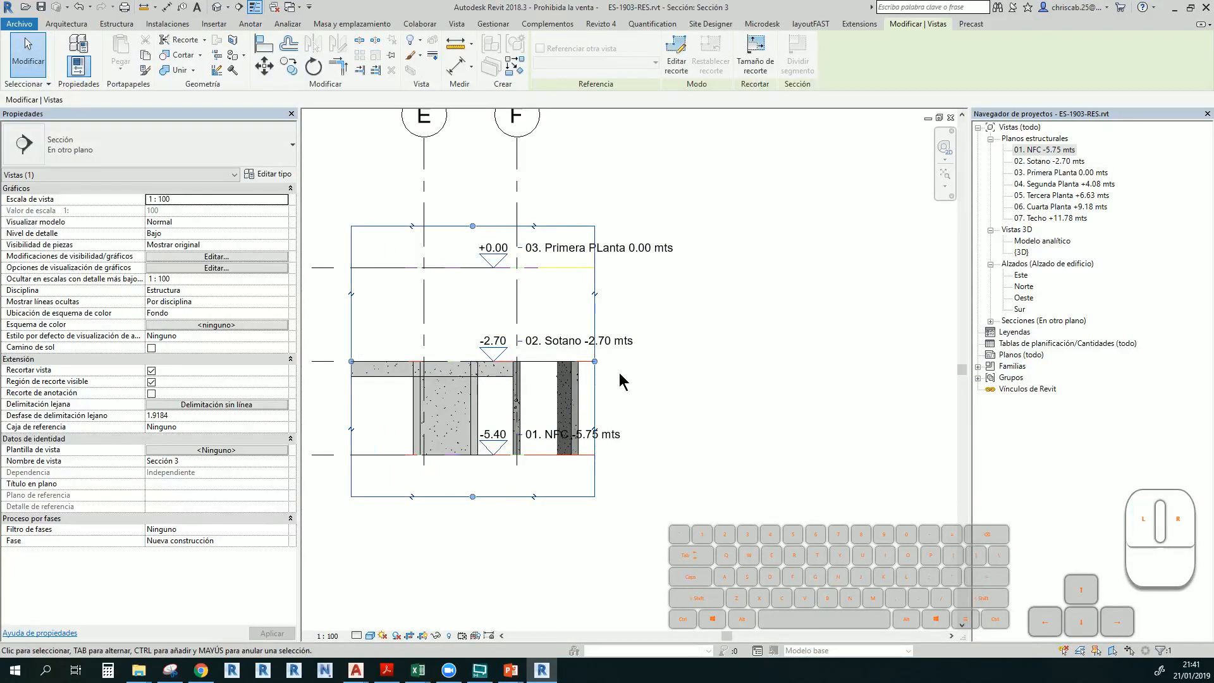
drag(594, 361, 727, 361)
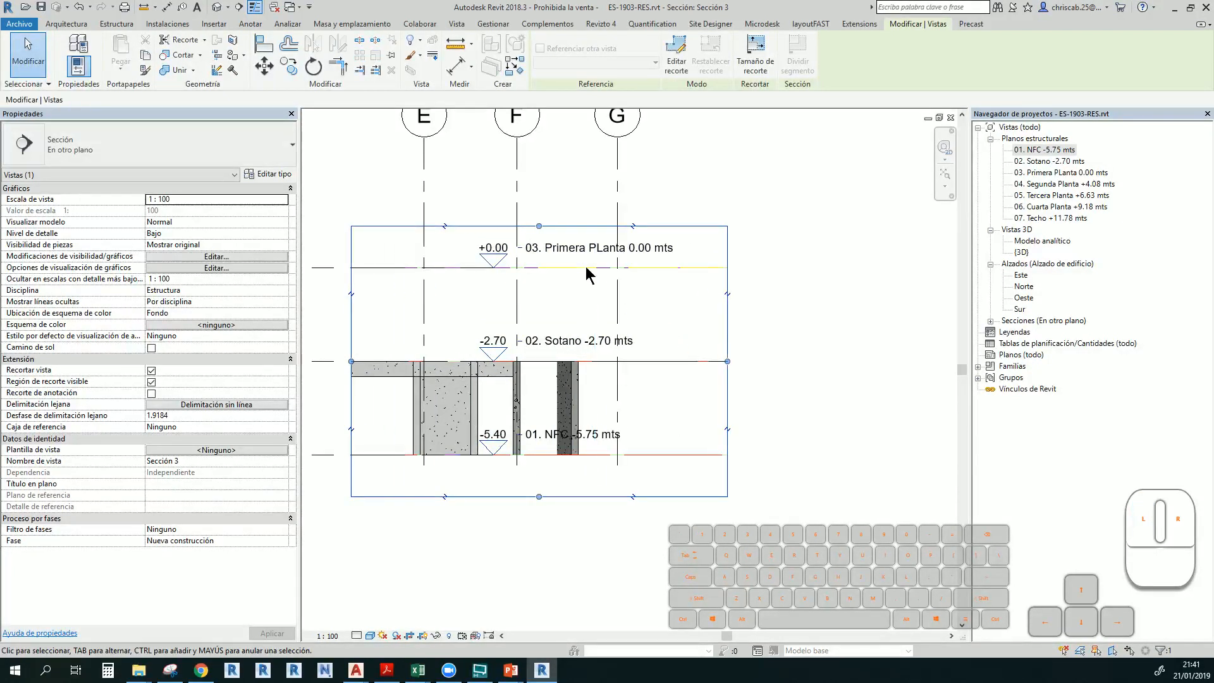
Move the level heads clear of the walls, just beyond grid G, and set the section view scale to 1:25
click(465, 267)
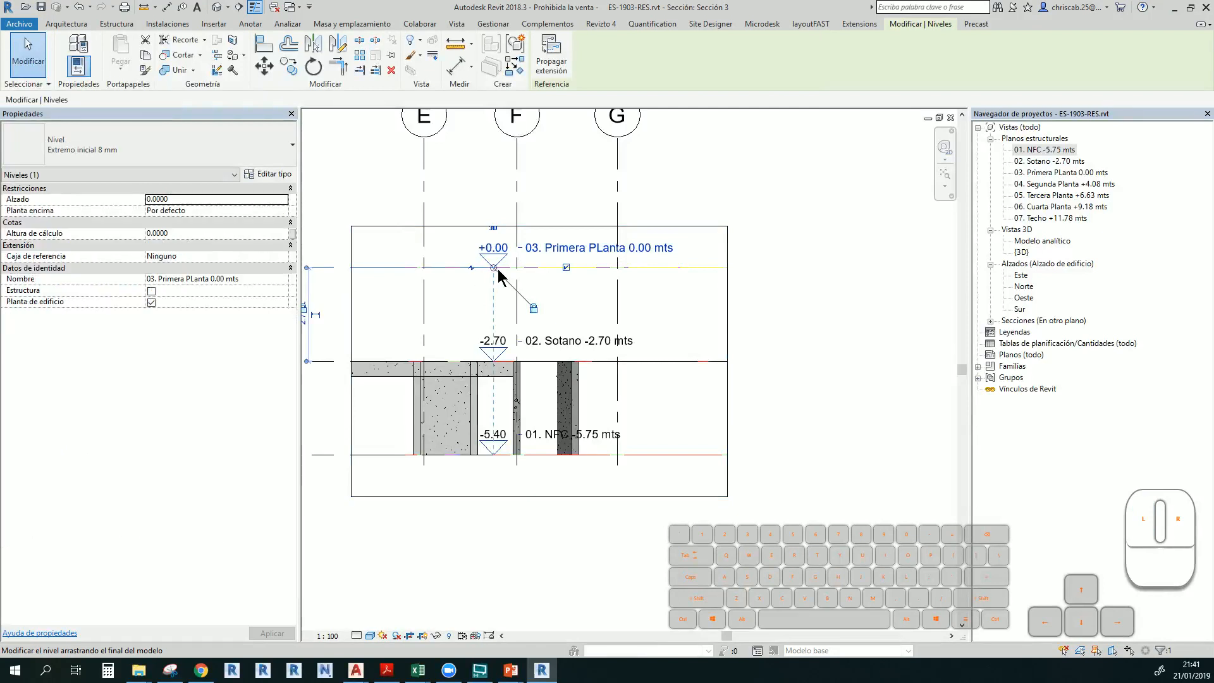
drag(494, 274, 674, 268)
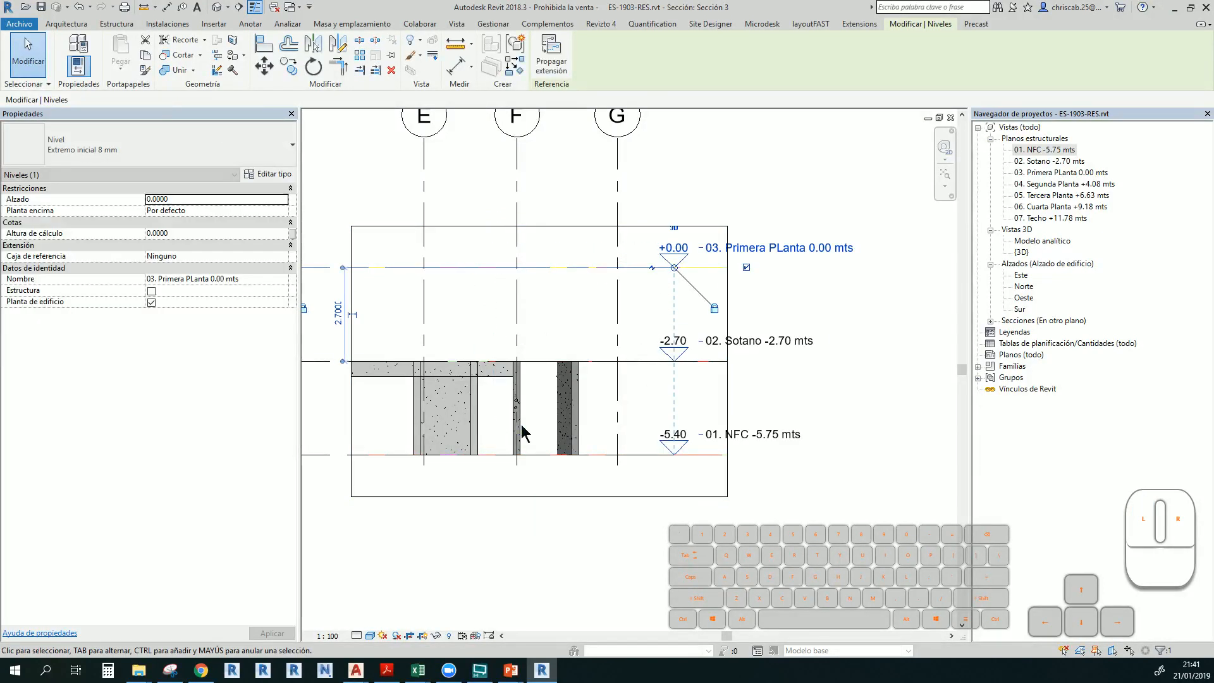
click(326, 635)
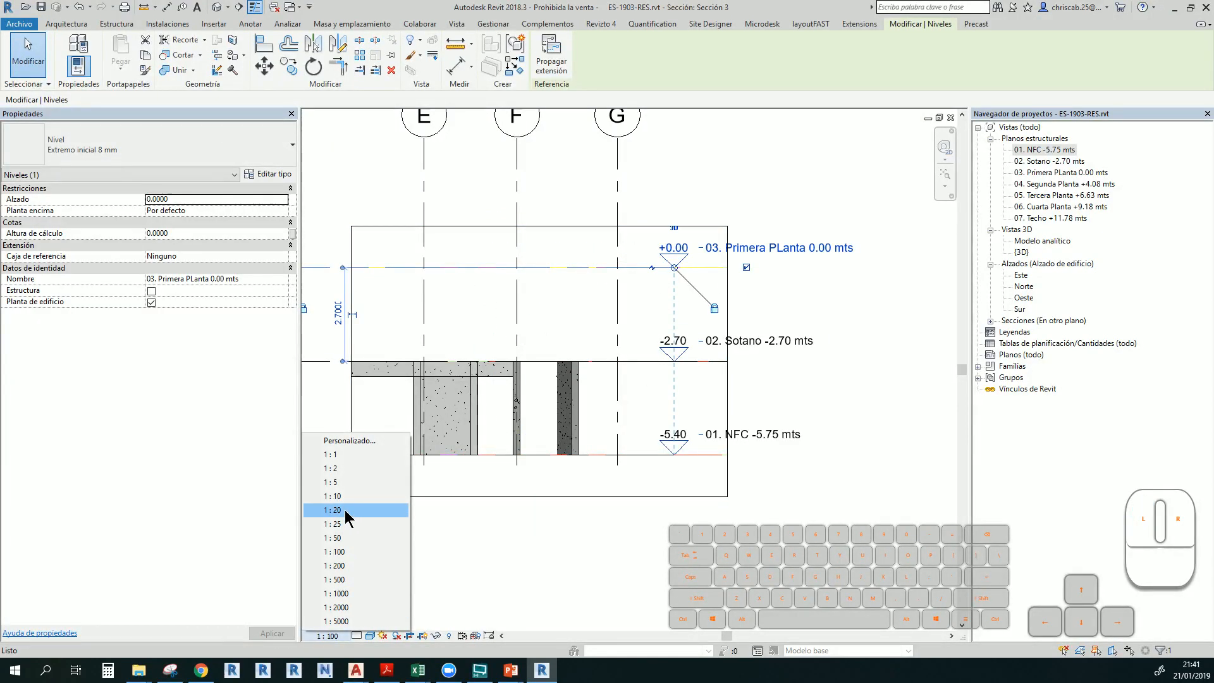
click(335, 524)
scroll(556, 385, up, 4)
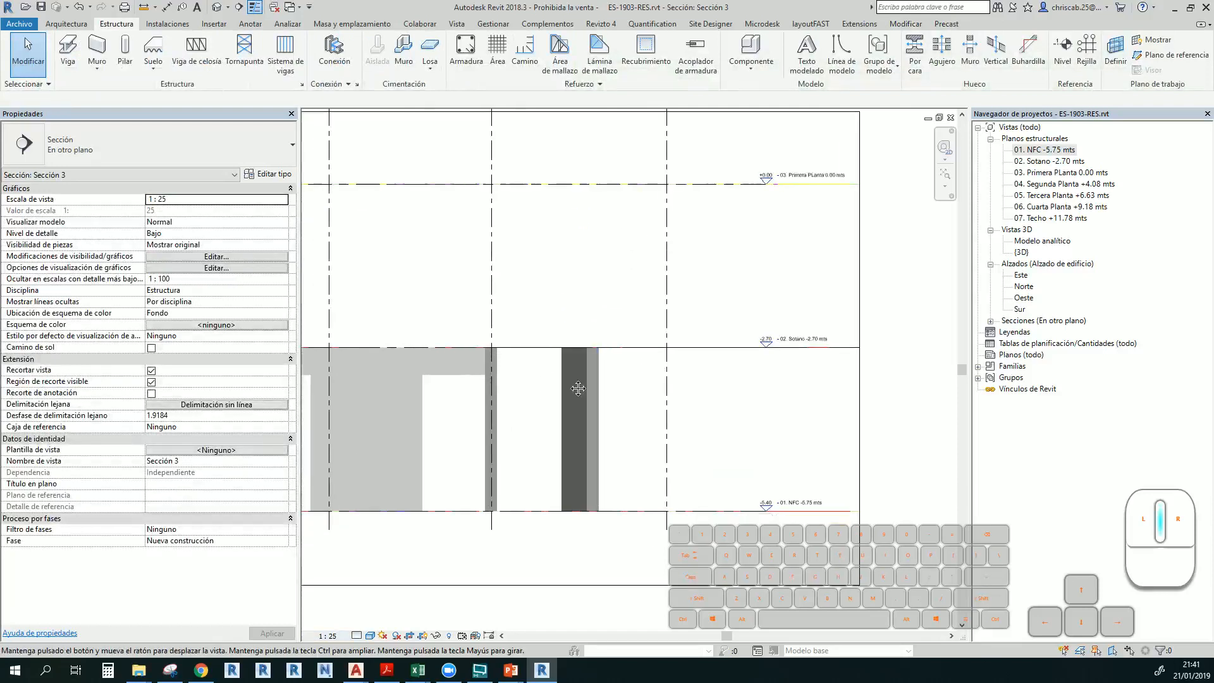
Set the top constraint of the Placa e=20cm wall on grid F to level 03. Primera PLanta 0.00 mts
click(513, 381)
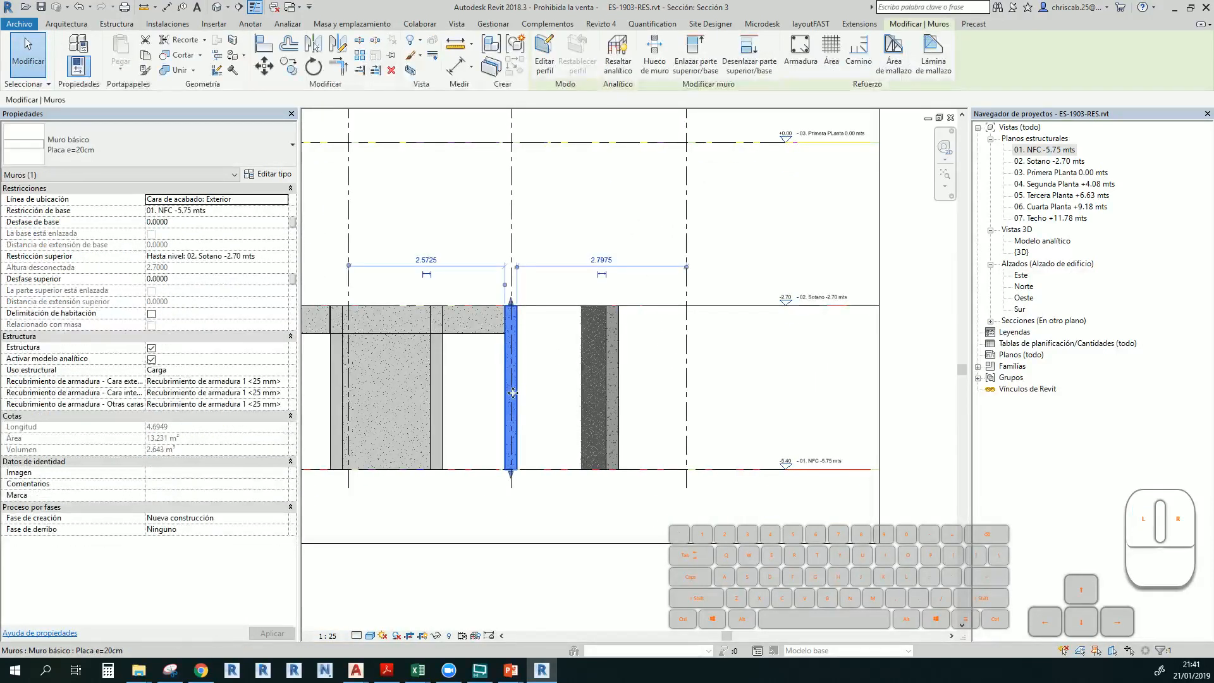
click(284, 257)
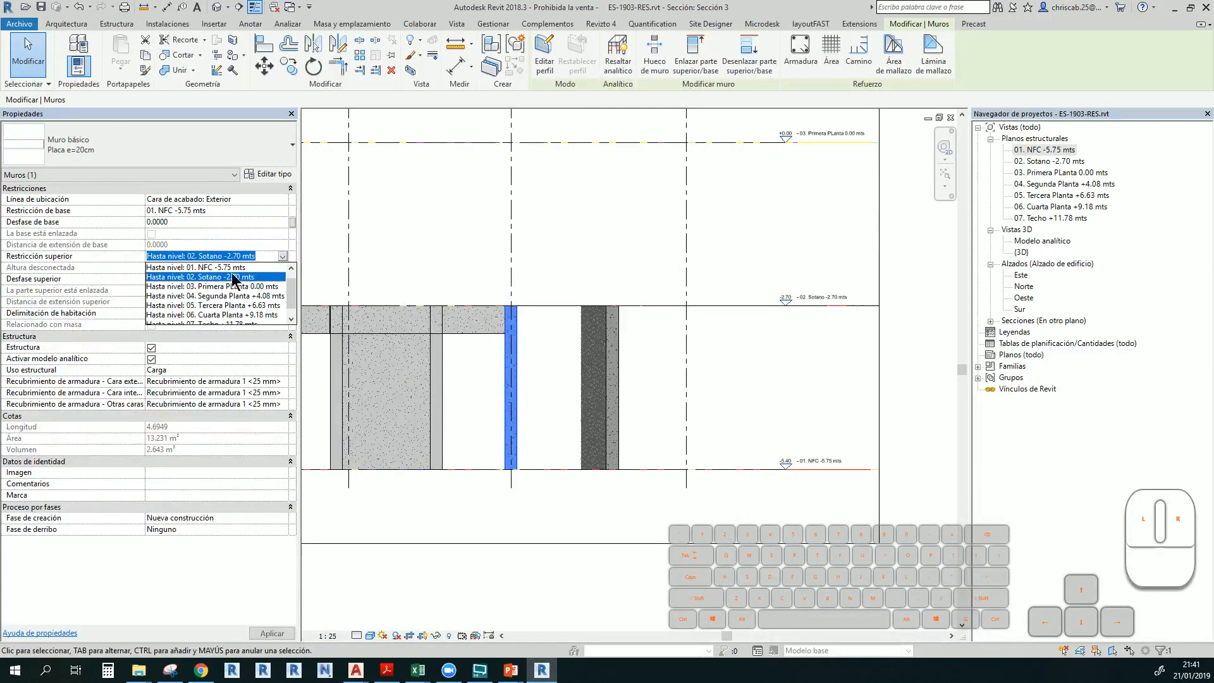
click(256, 287)
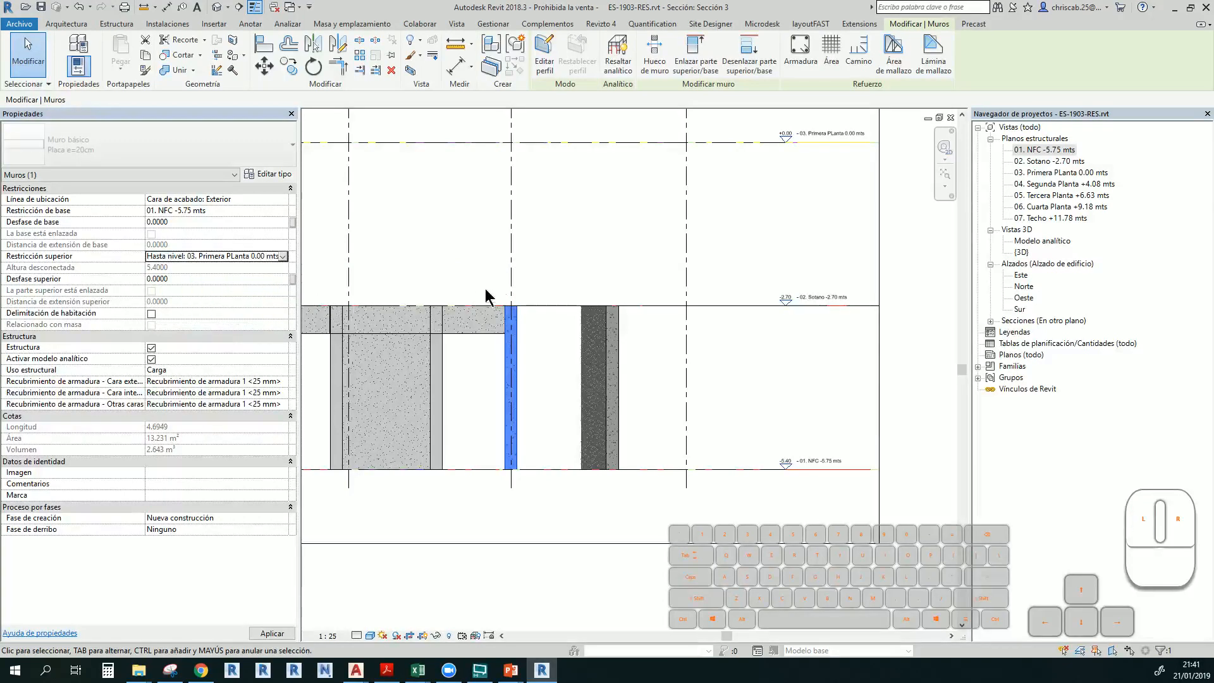
click(562, 231)
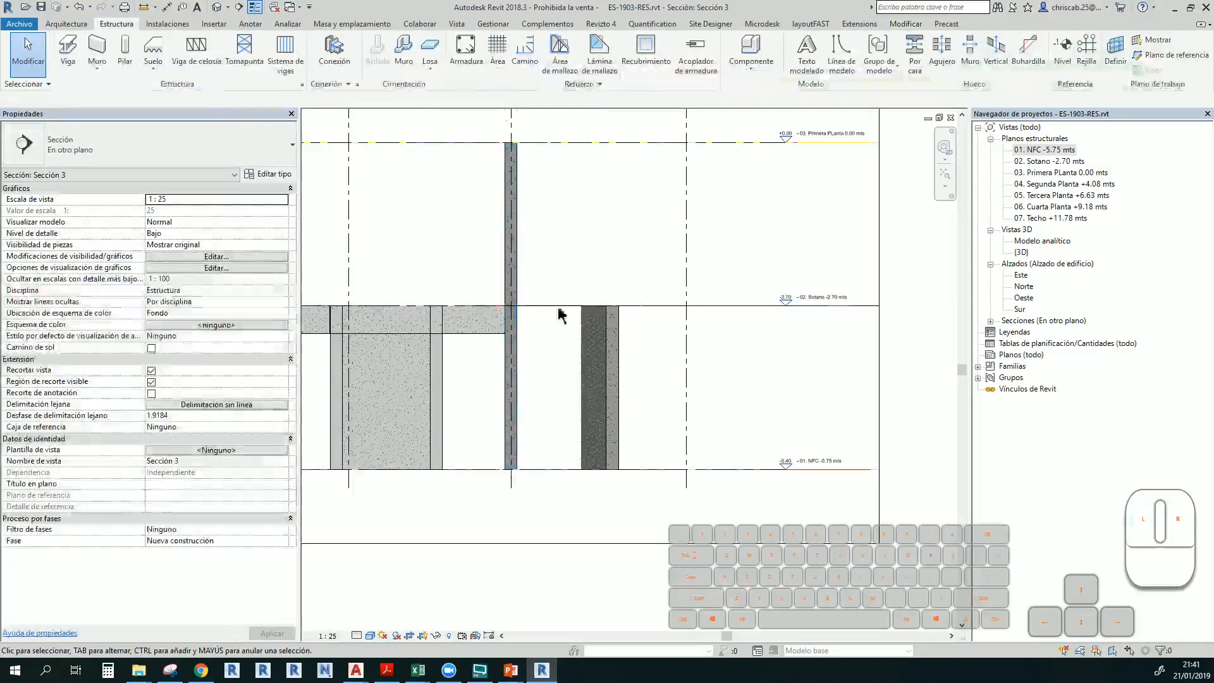
Select the Placa e=20cm wall, then switch to AutoCAD and examine where the wall meets the footing below Nv. -2.75 in Corte A-A
click(517, 465)
key(alt+Tab)
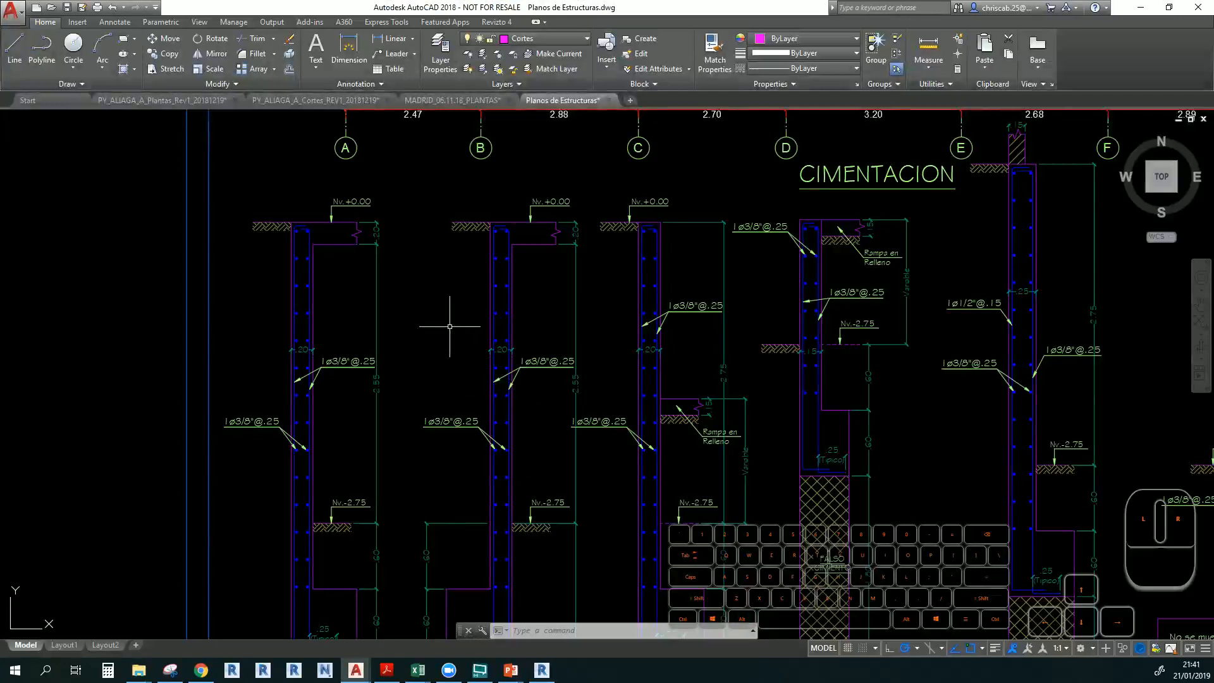
middle_drag(401, 385, 558, 225)
middle_drag(487, 468, 404, 517)
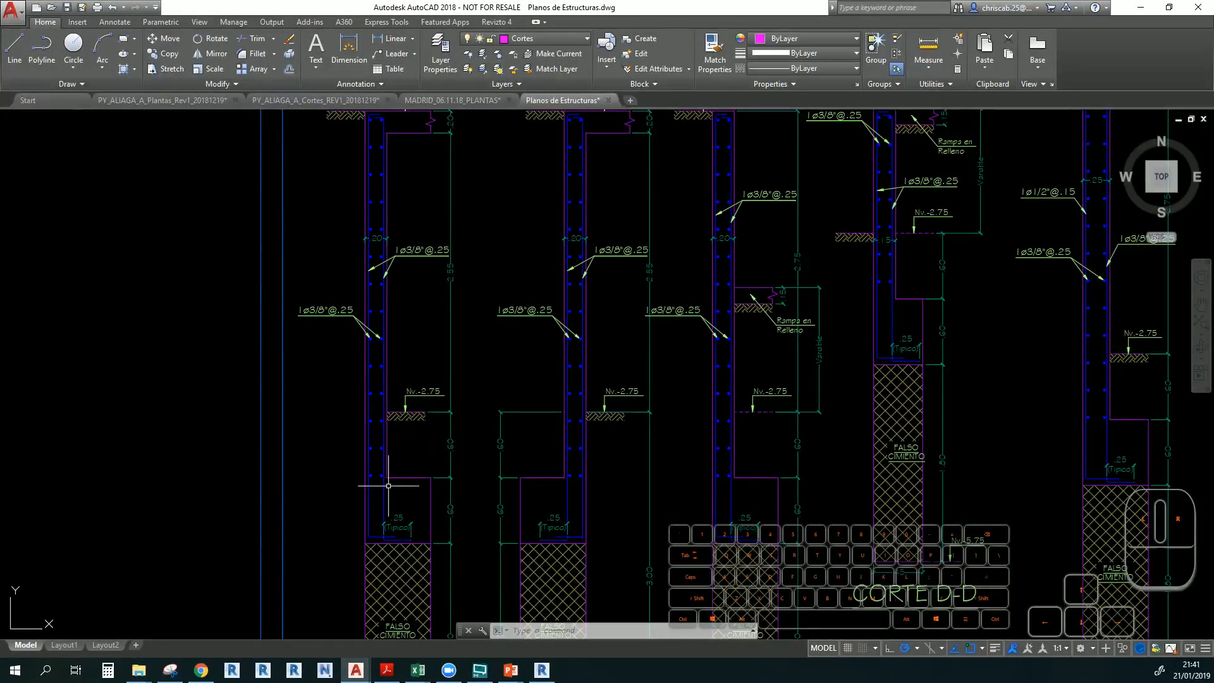
Return to Revit and set the wall's base constraint to 02. Sotano -2.70 mts with a base offset of -0.65
key(alt+Tab)
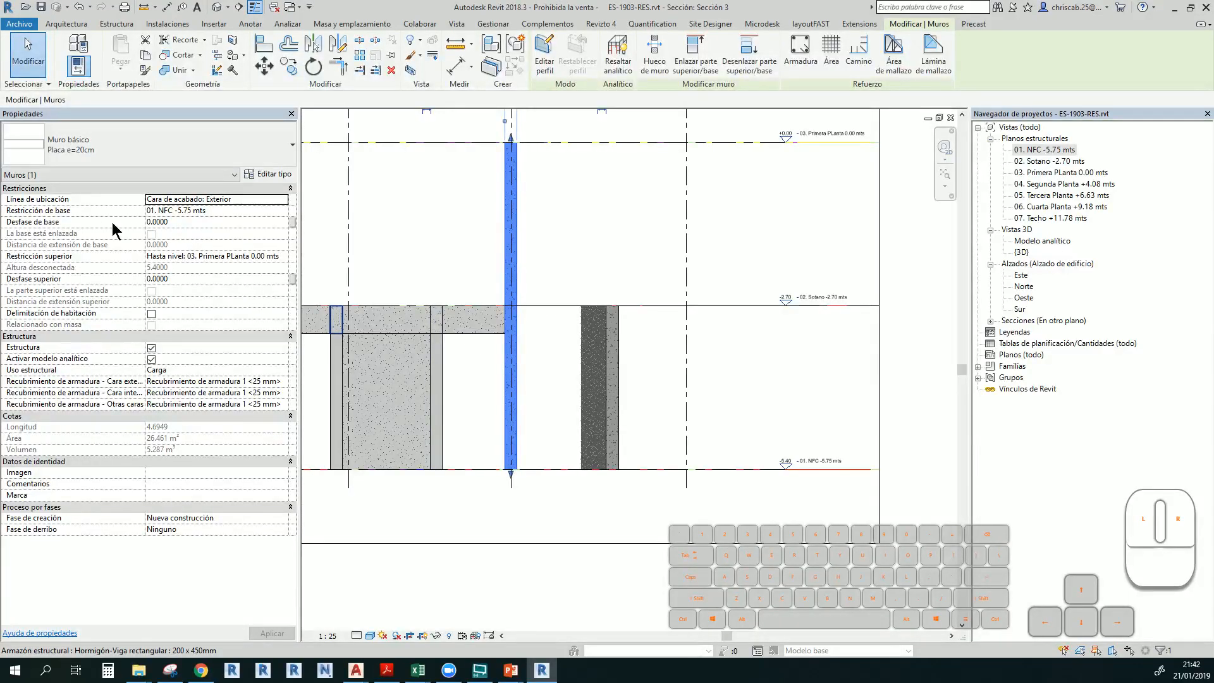
click(278, 210)
click(282, 211)
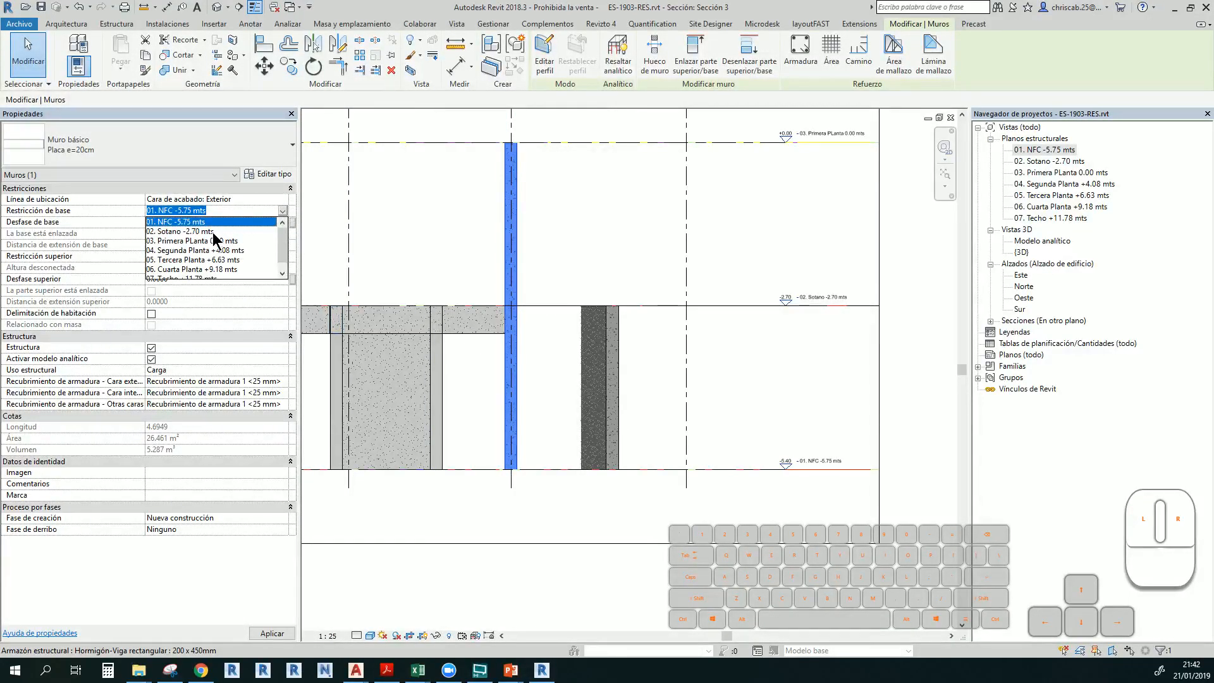
click(214, 232)
scroll(638, 341, up, 2)
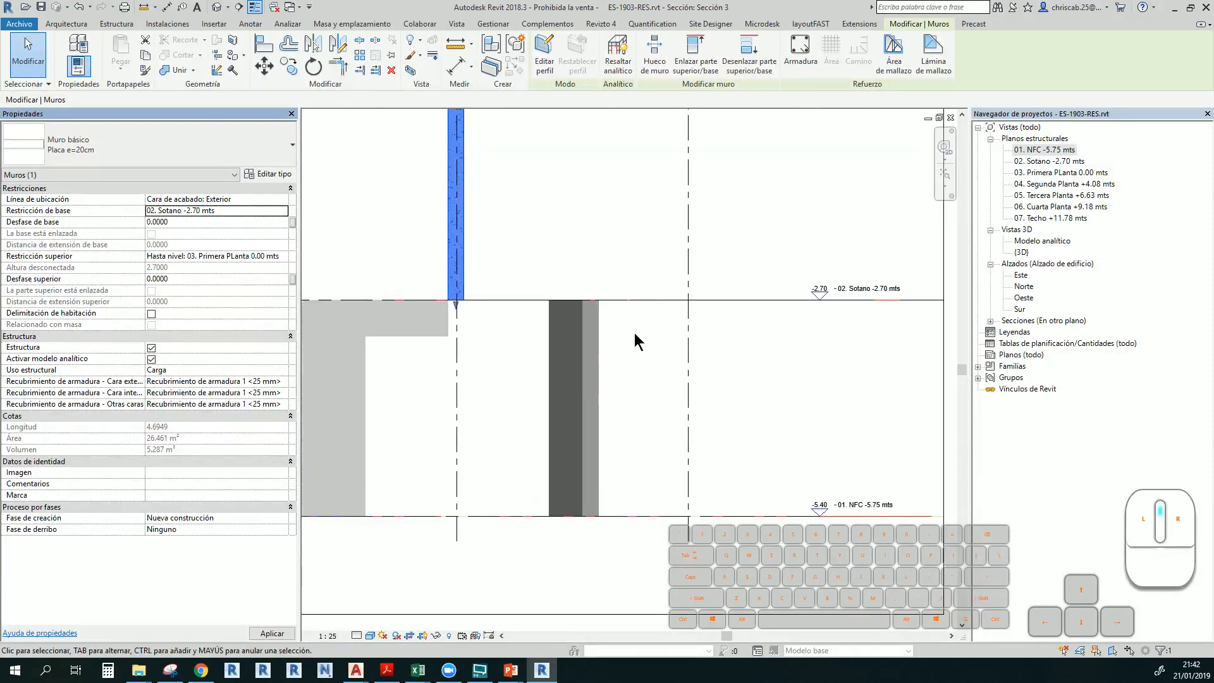
click(200, 224)
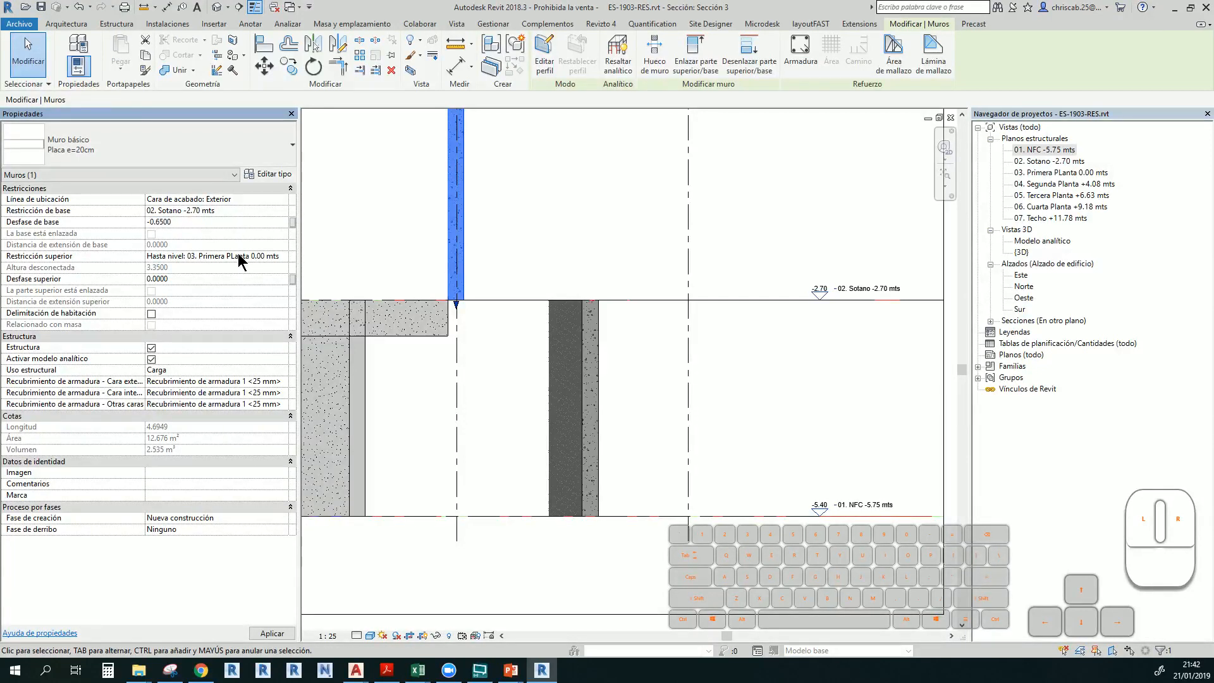
Delete the 200 x 450mm Hormigón-Viga rectangular beam that meets the Placa e=20cm wall at level 02. Sotano -2.70 mts
click(493, 379)
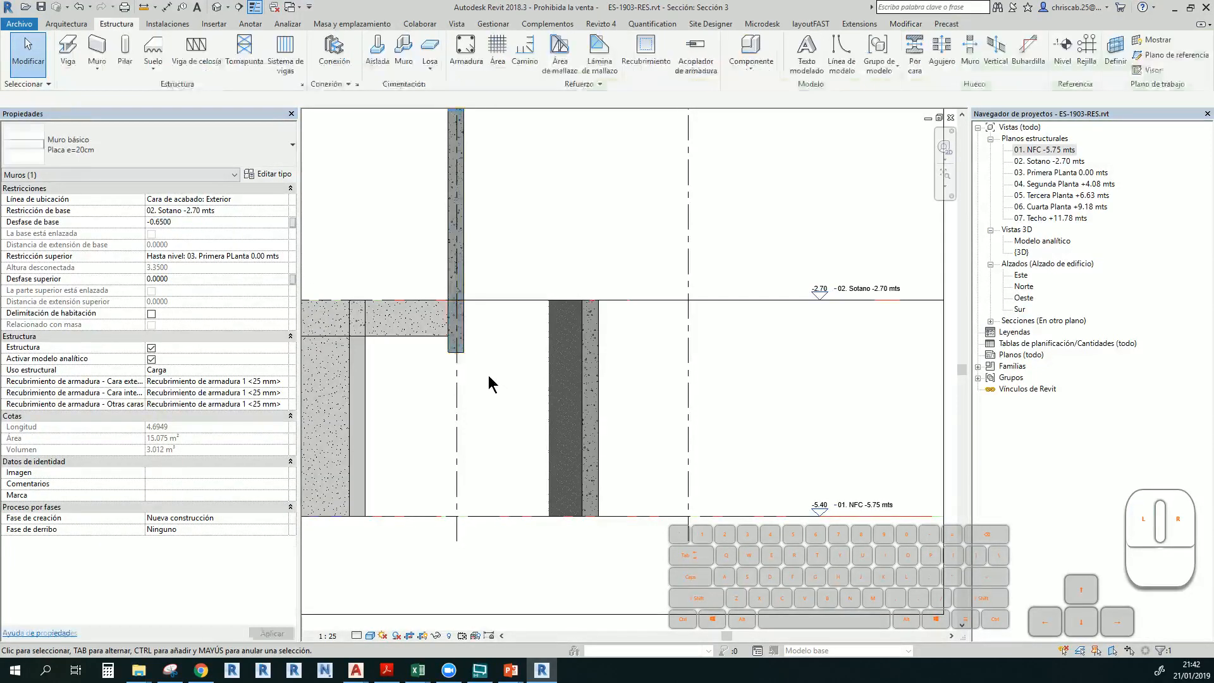
middle_drag(398, 354, 466, 395)
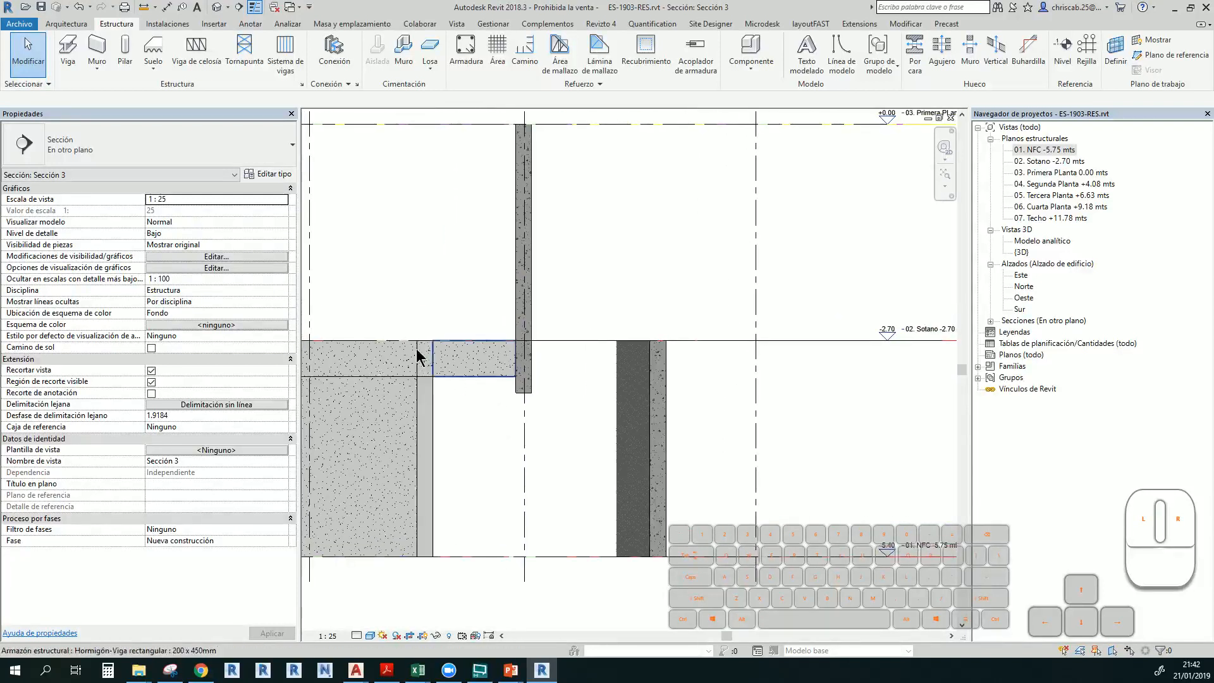
click(471, 370)
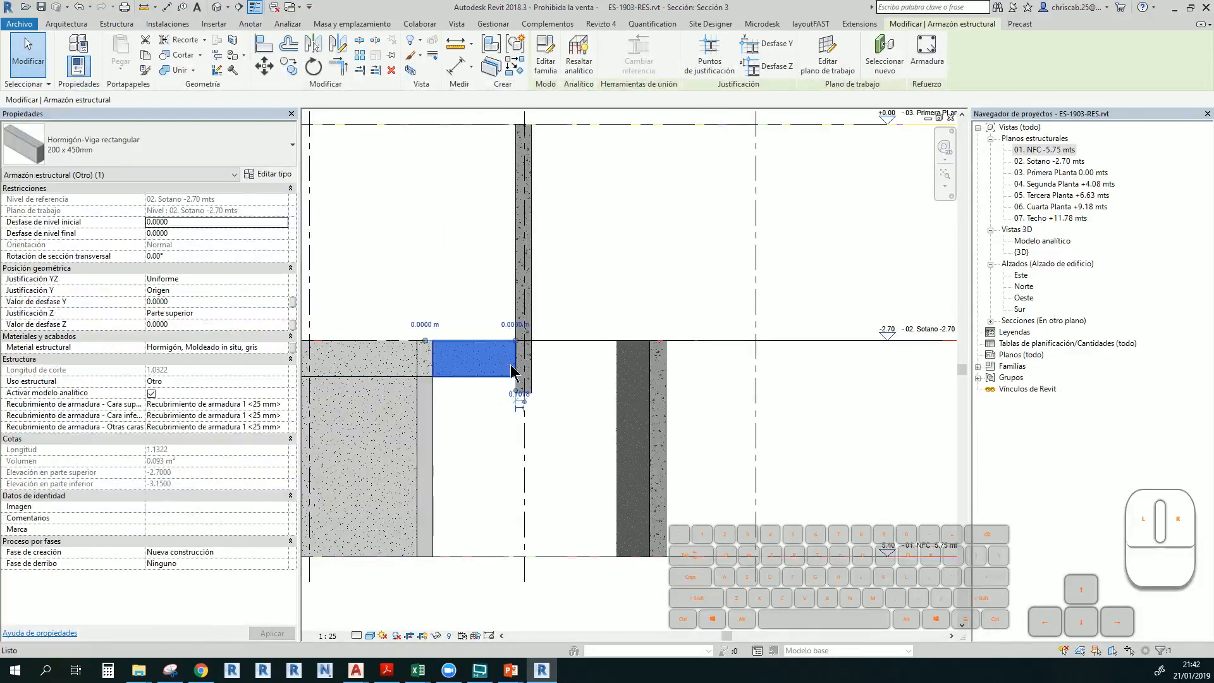
key(Delete)
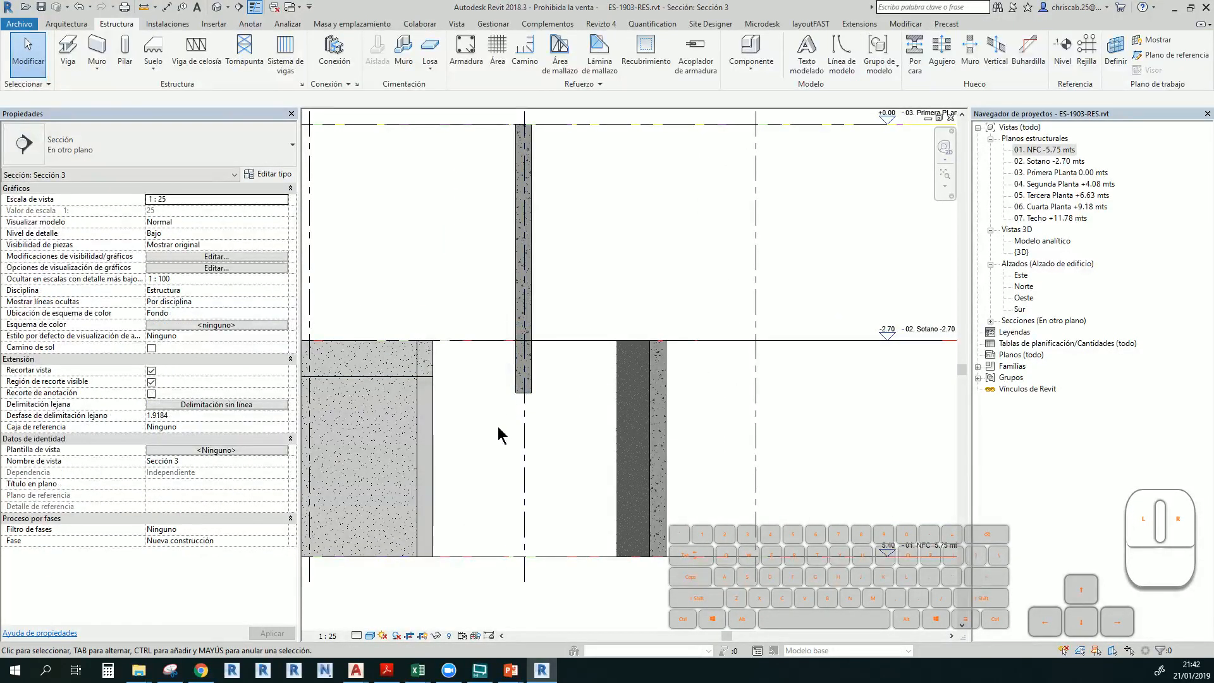
Switch to AutoCAD and examine the footing and Falso Cimiento dimensions below the walls in Corte A-A and the neighbouring cuts
key(alt+Tab)
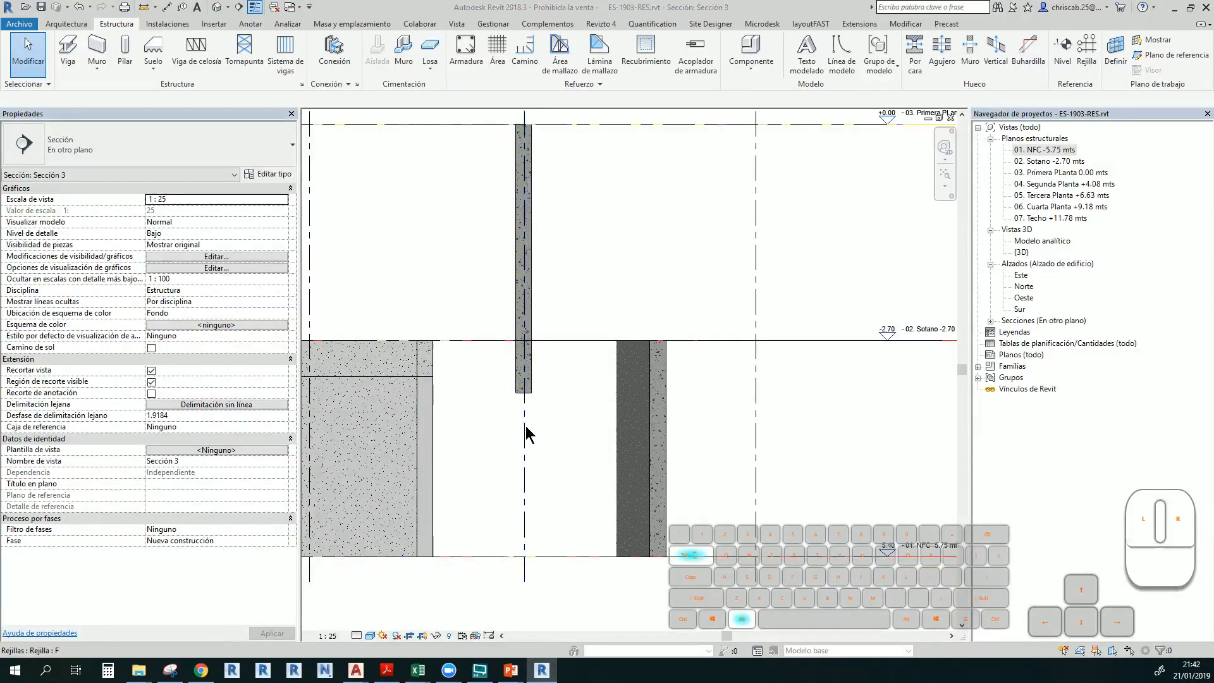
scroll(424, 462, up, 5)
scroll(426, 462, up, 2)
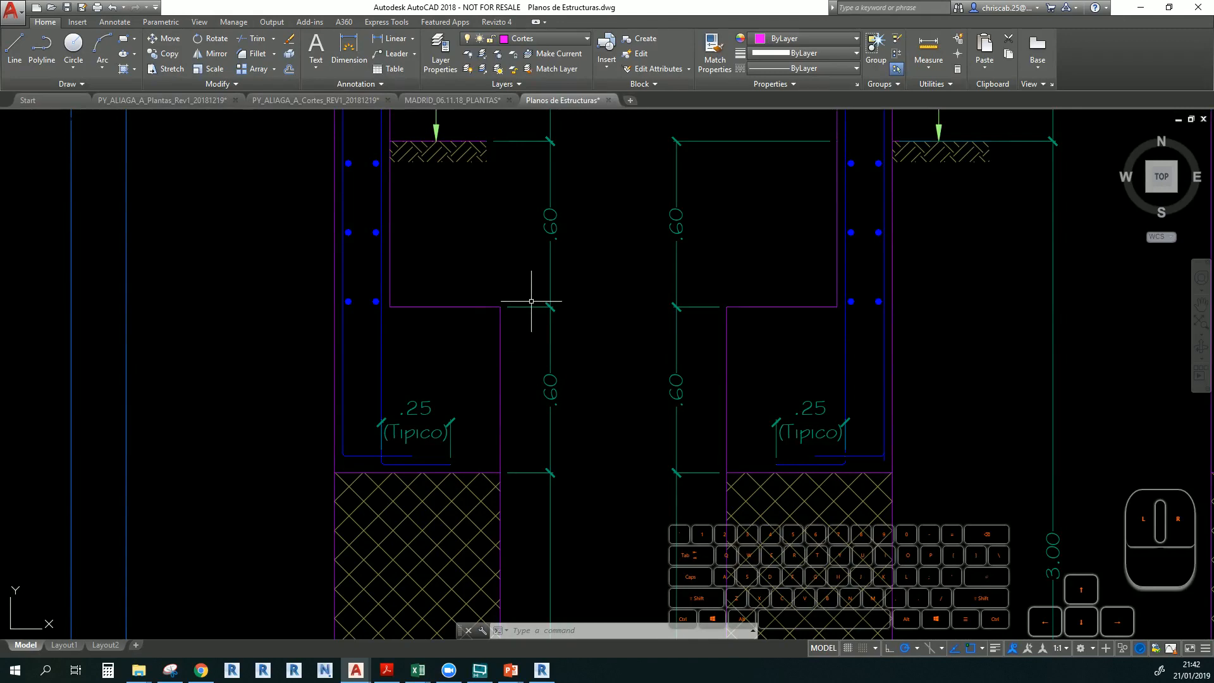
scroll(421, 402, down, 4)
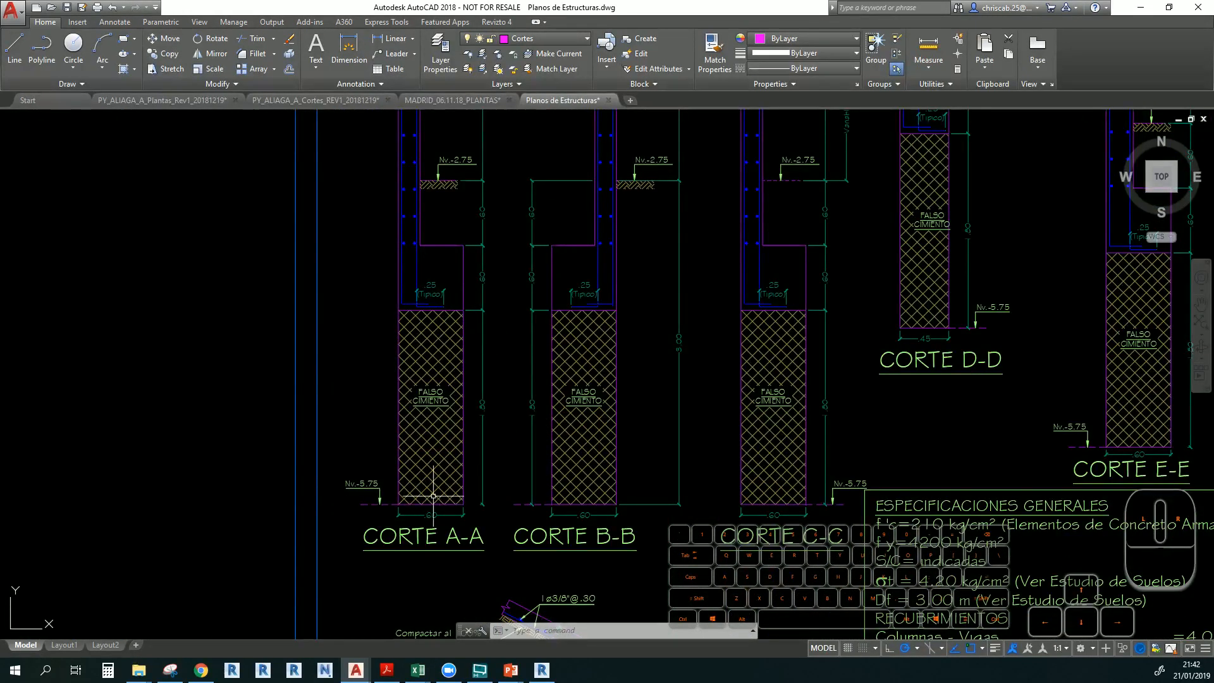
Return to Revit, review the wall in the 01. NFC -5.75 mts plan and open the 03. Primera PLanta 0.00 mts structural plan
key(alt+Tab)
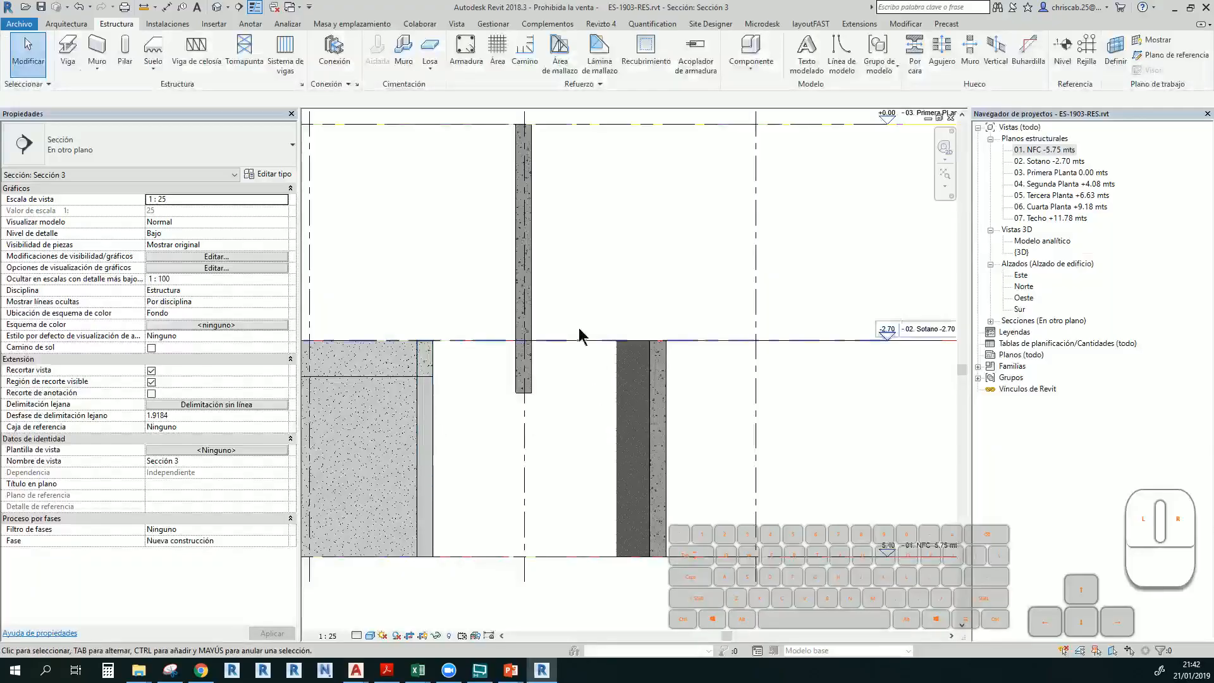
double_click(1043, 150)
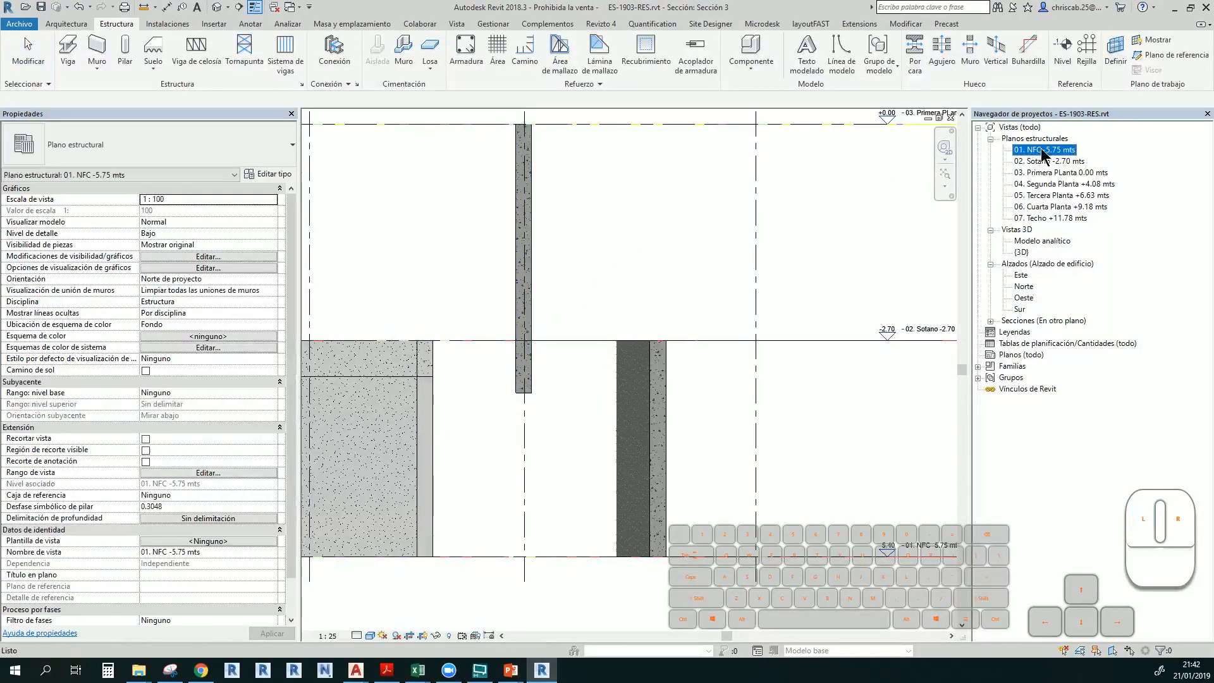
middle_drag(694, 373, 551, 360)
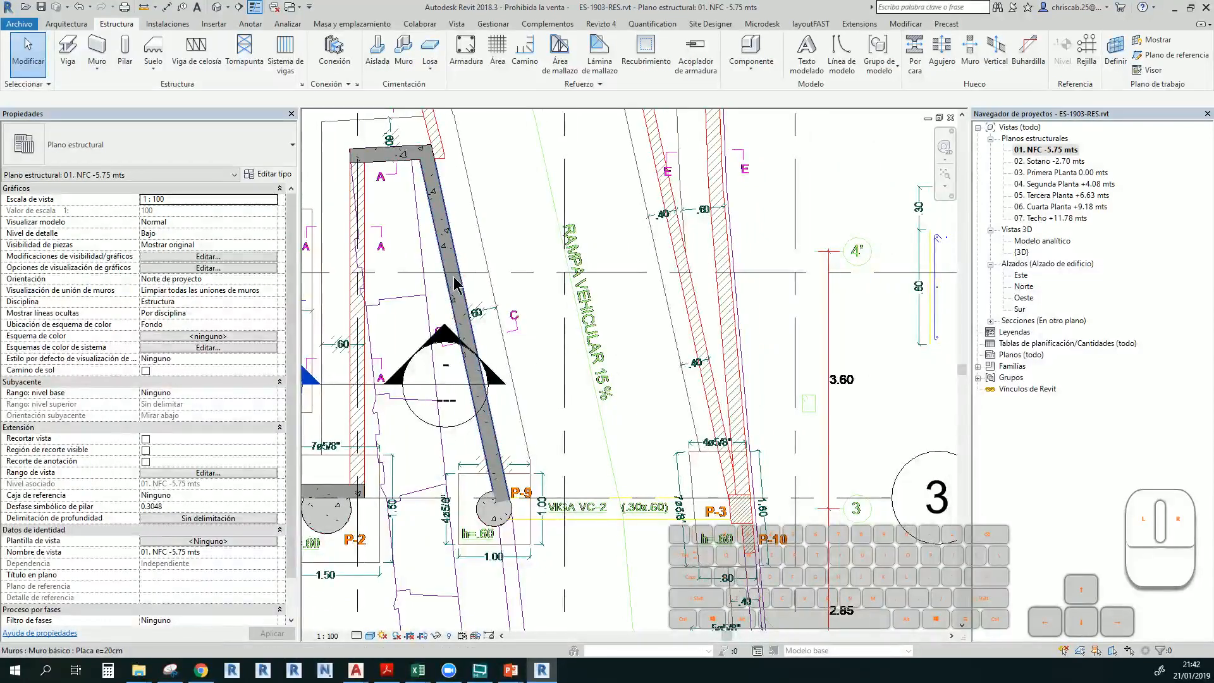
middle_drag(458, 286, 529, 306)
click(1081, 173)
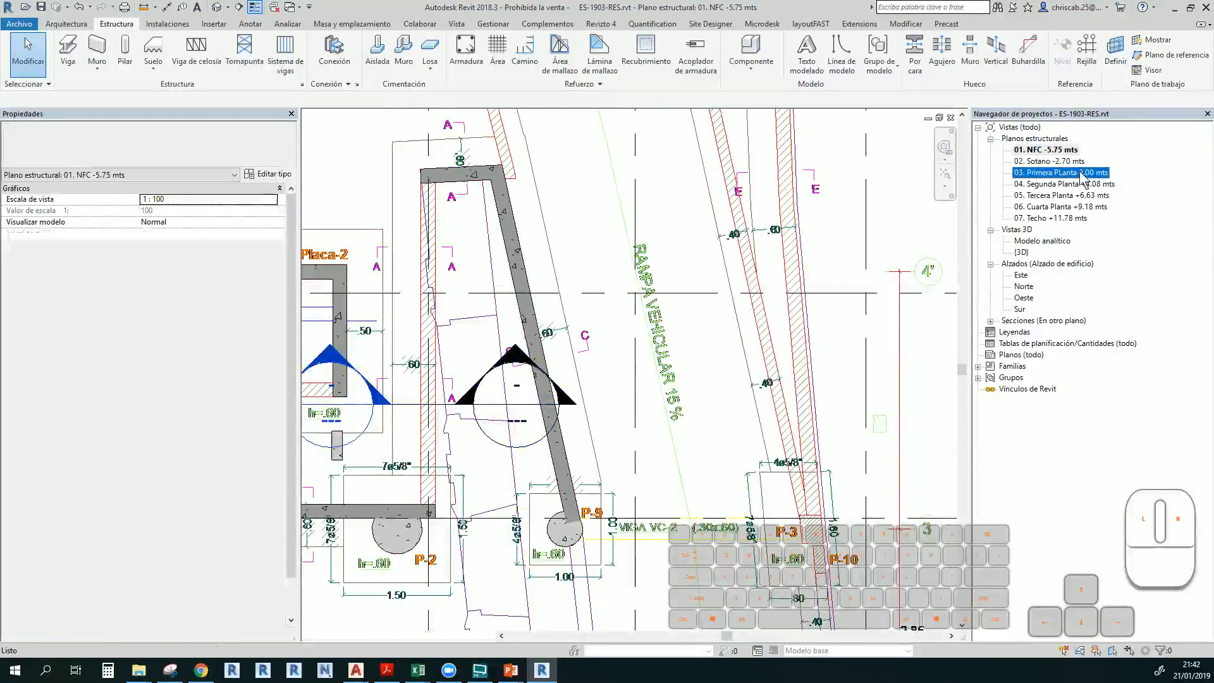
double_click(1081, 173)
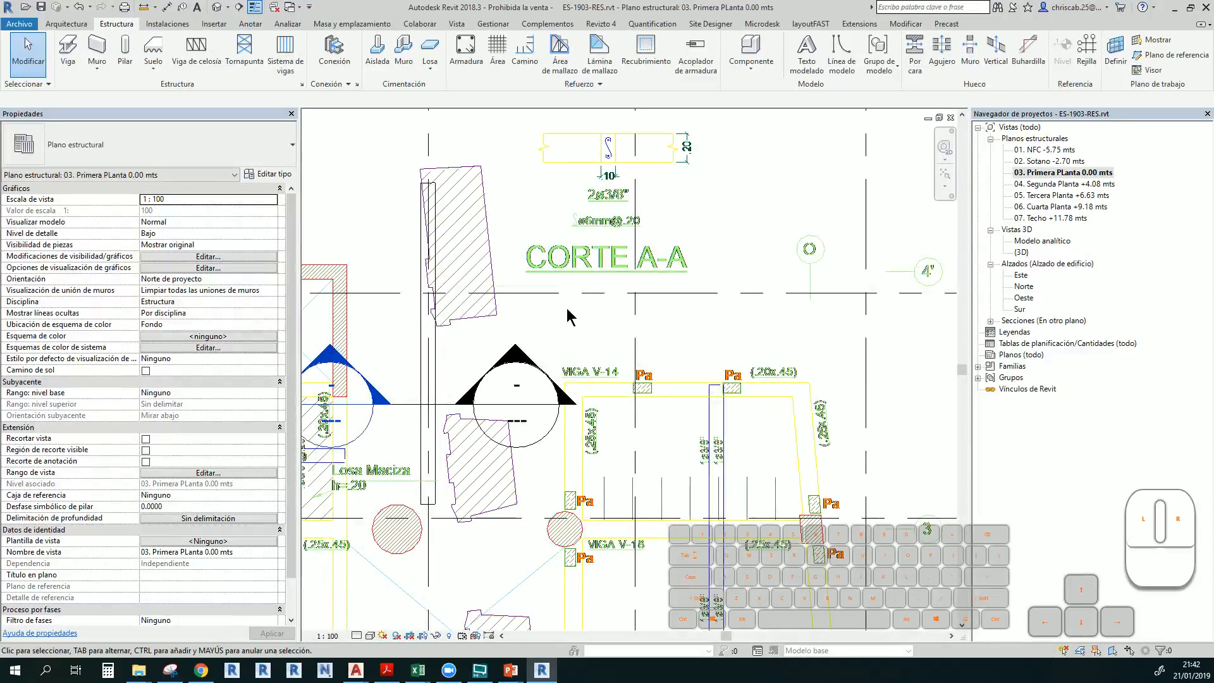
Apply the shaded visual style to the plan and select the vertical Placa e=20cm wall beside CORTE A-A
key(s)
key(d)
middle_drag(498, 380, 527, 383)
click(463, 398)
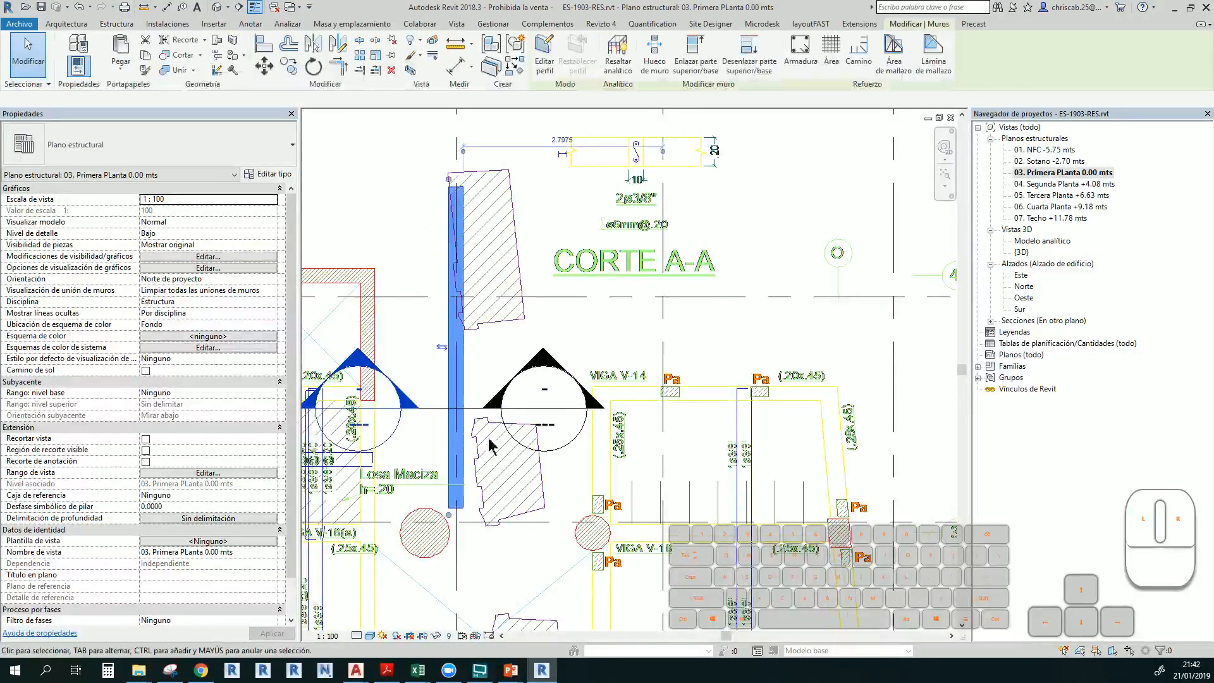
middle_drag(490, 457, 550, 453)
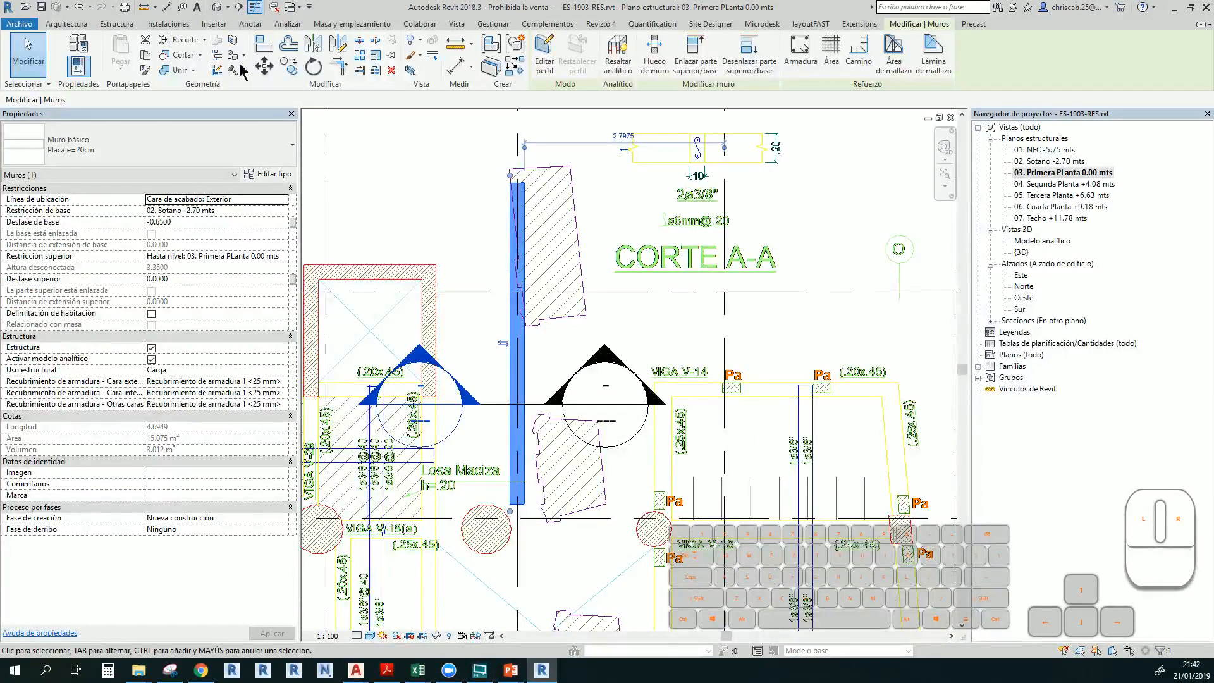
Start a structural foundation slab and duplicate the Losa de cimentación 600 mm type as Cimiento Corrido 1
click(116, 23)
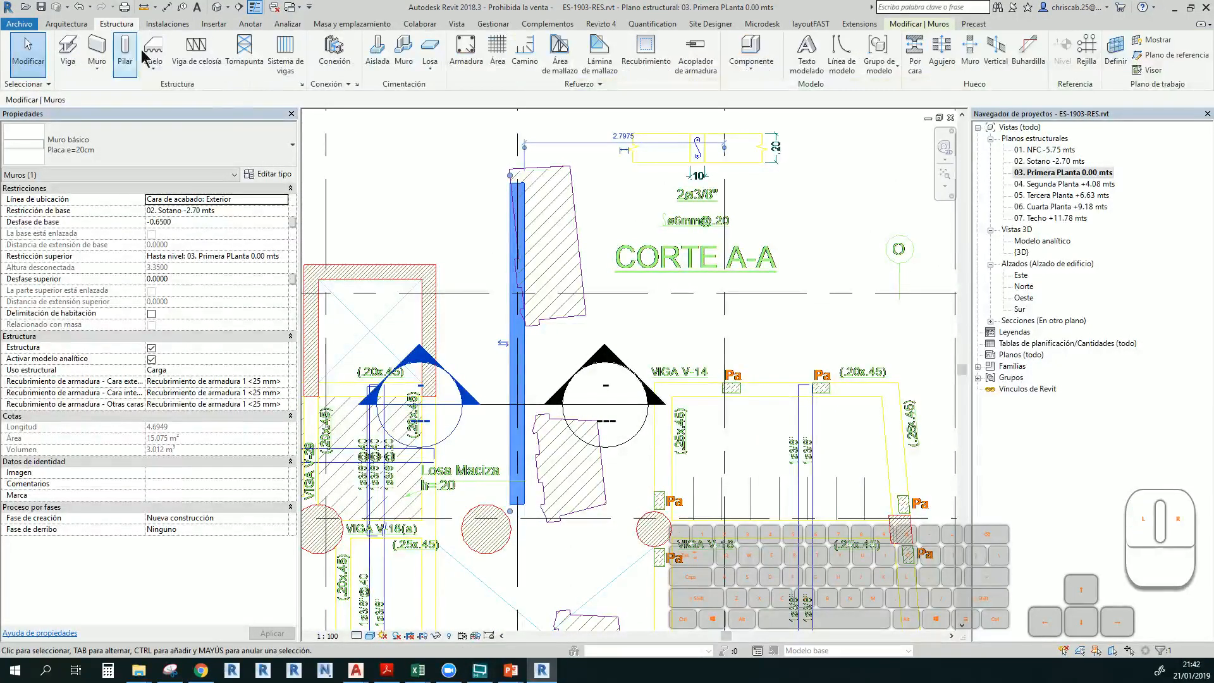
click(432, 69)
click(445, 92)
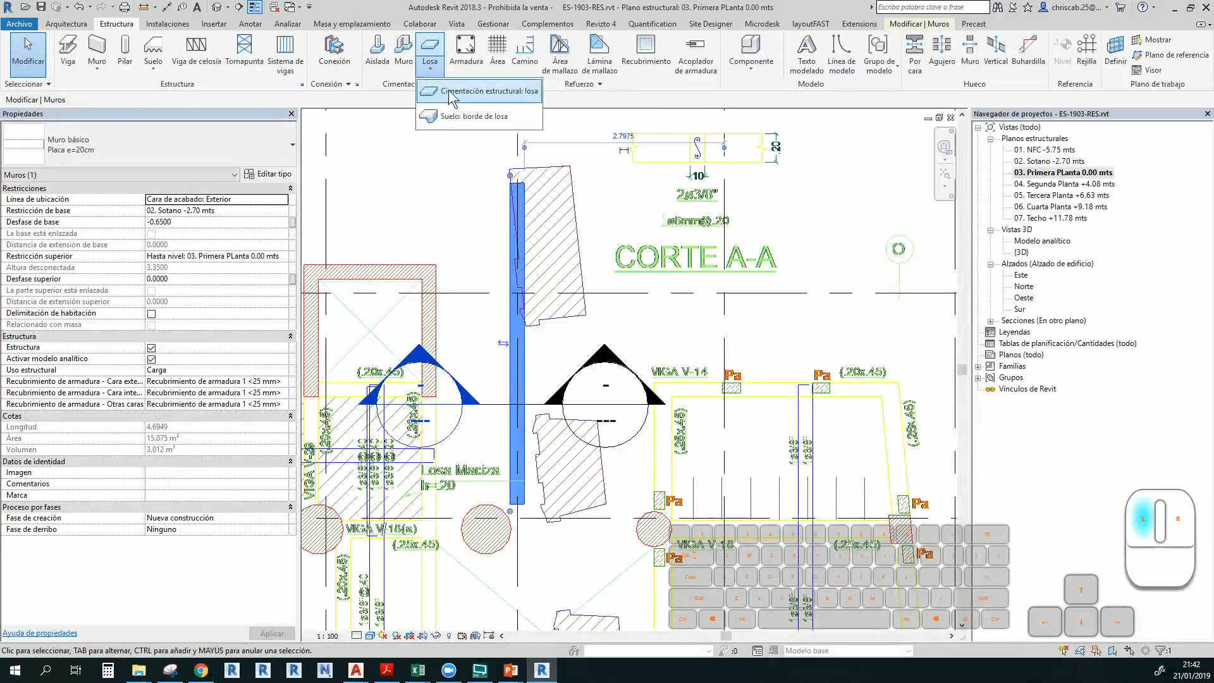
click(270, 175)
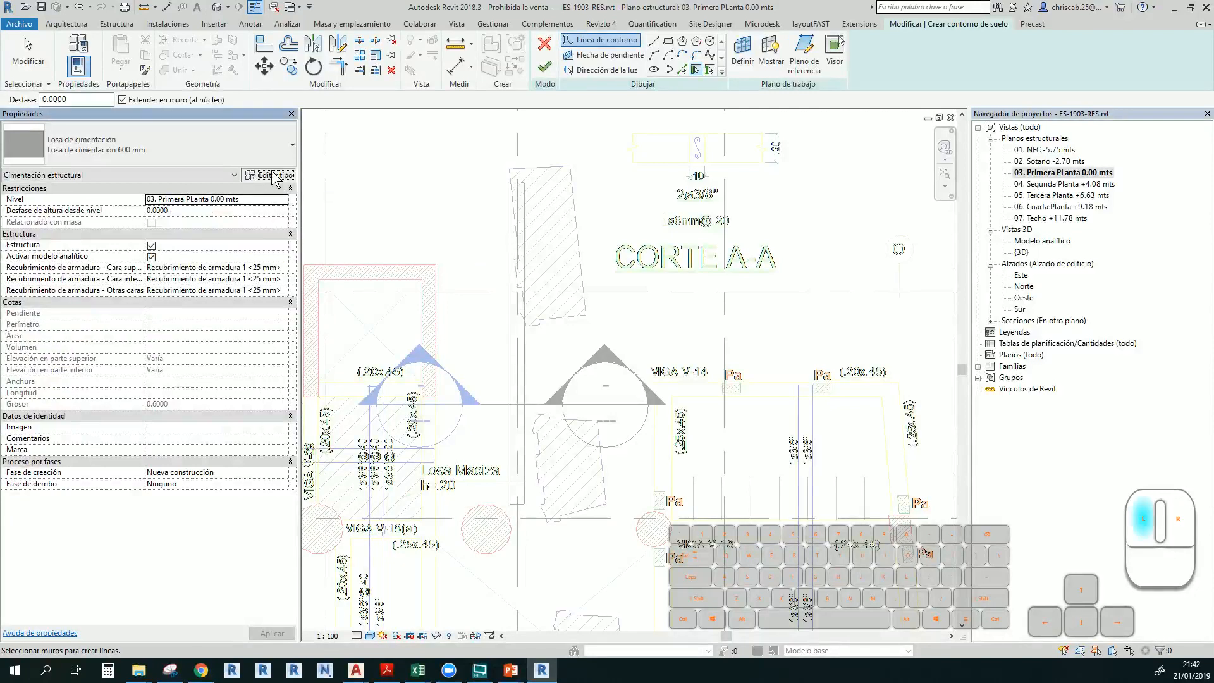
click(565, 178)
text(Cime)
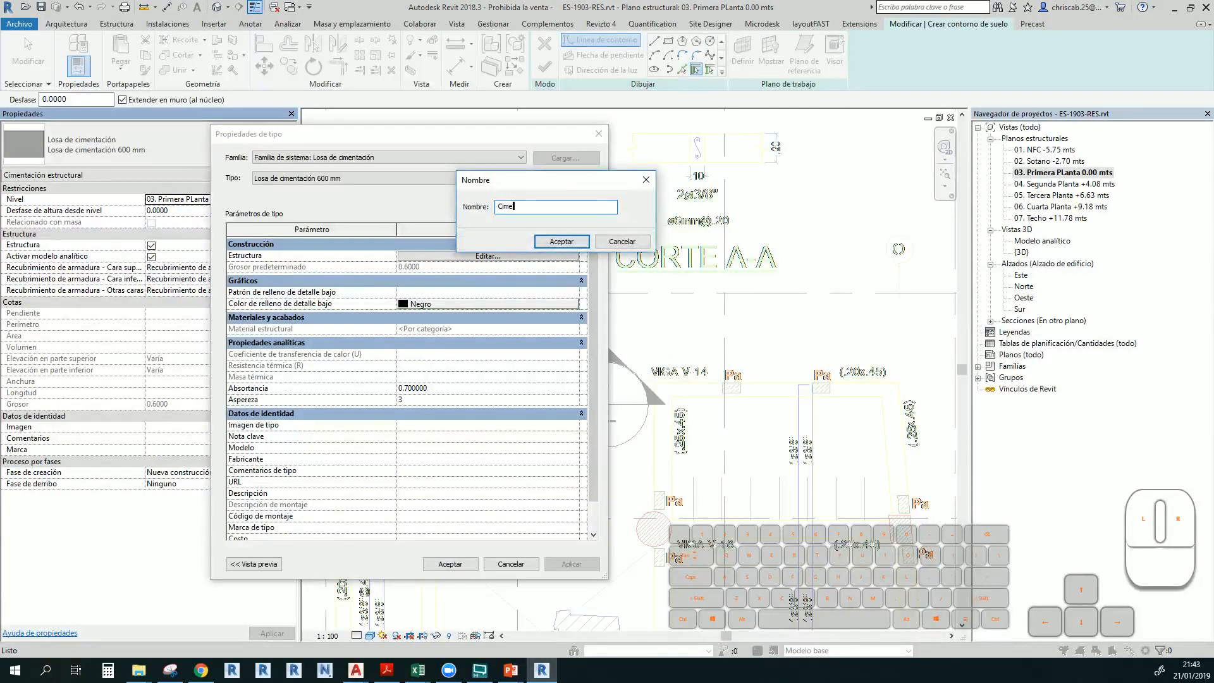
text(imie)
key(BackSpace)
text(iento Corrido 1)
key(Return)
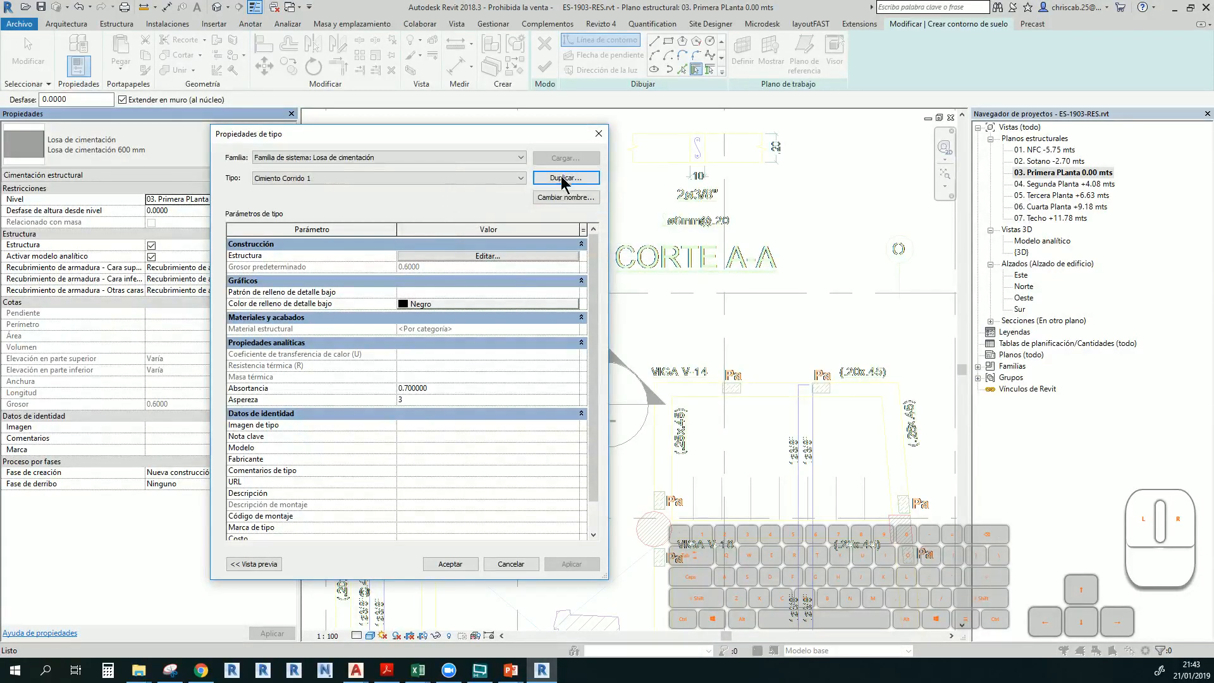
Rename the new foundation slab type to Cimiento Corrido 1 // h=0.60m and apply it to the slab
click(565, 197)
click(452, 361)
text(-h=0.60m)
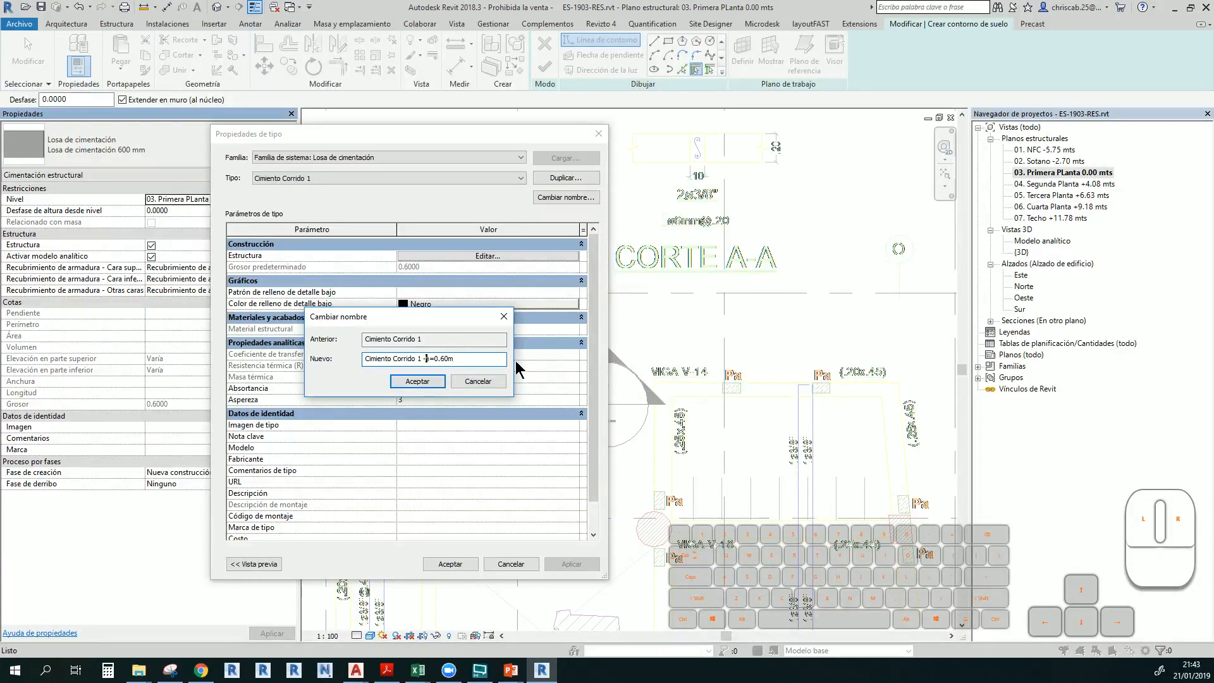
key(BackSpace)
text(//)
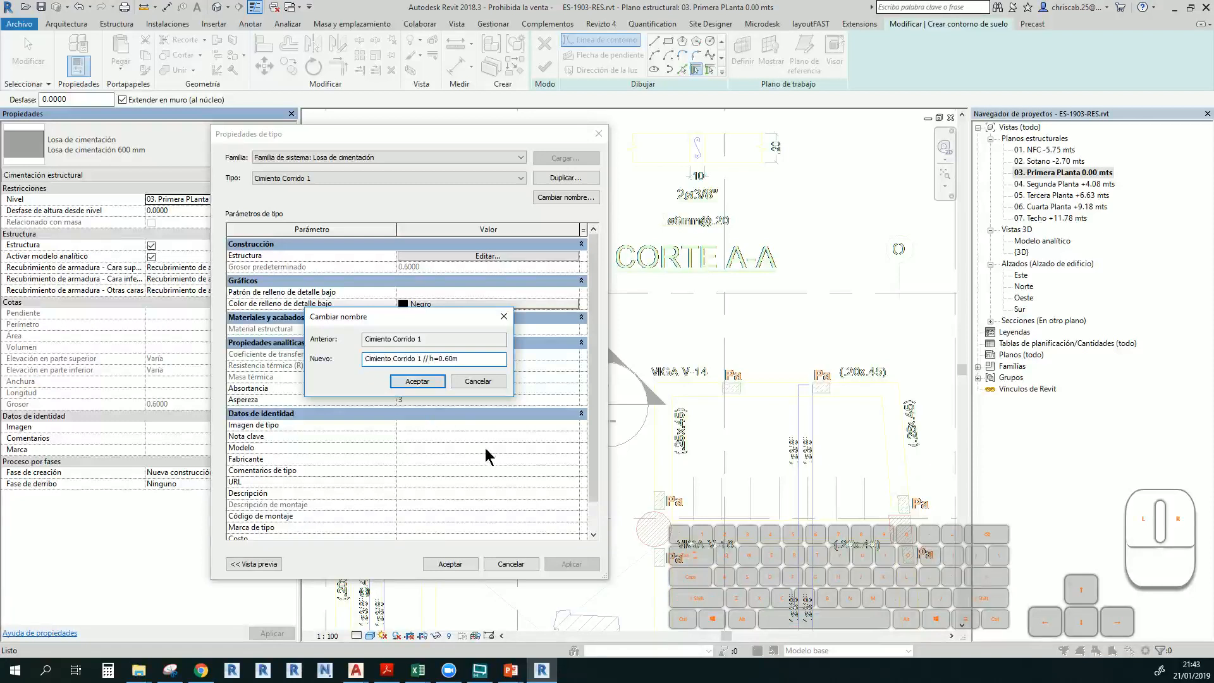
click(417, 381)
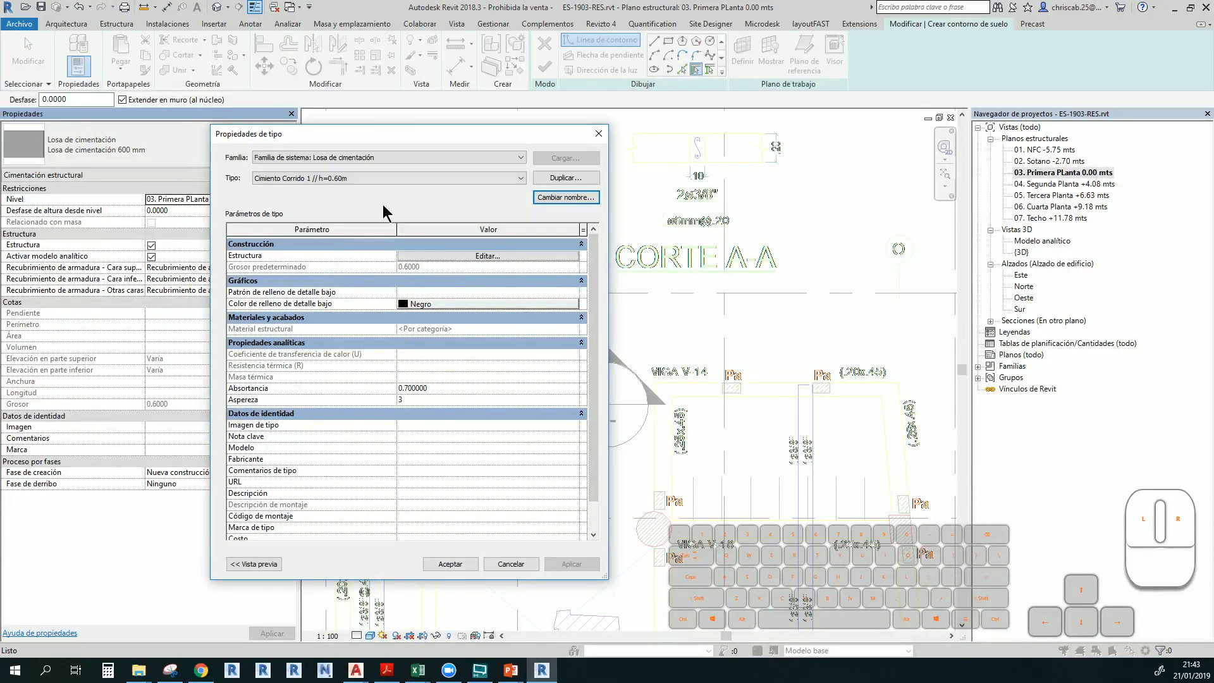
click(449, 563)
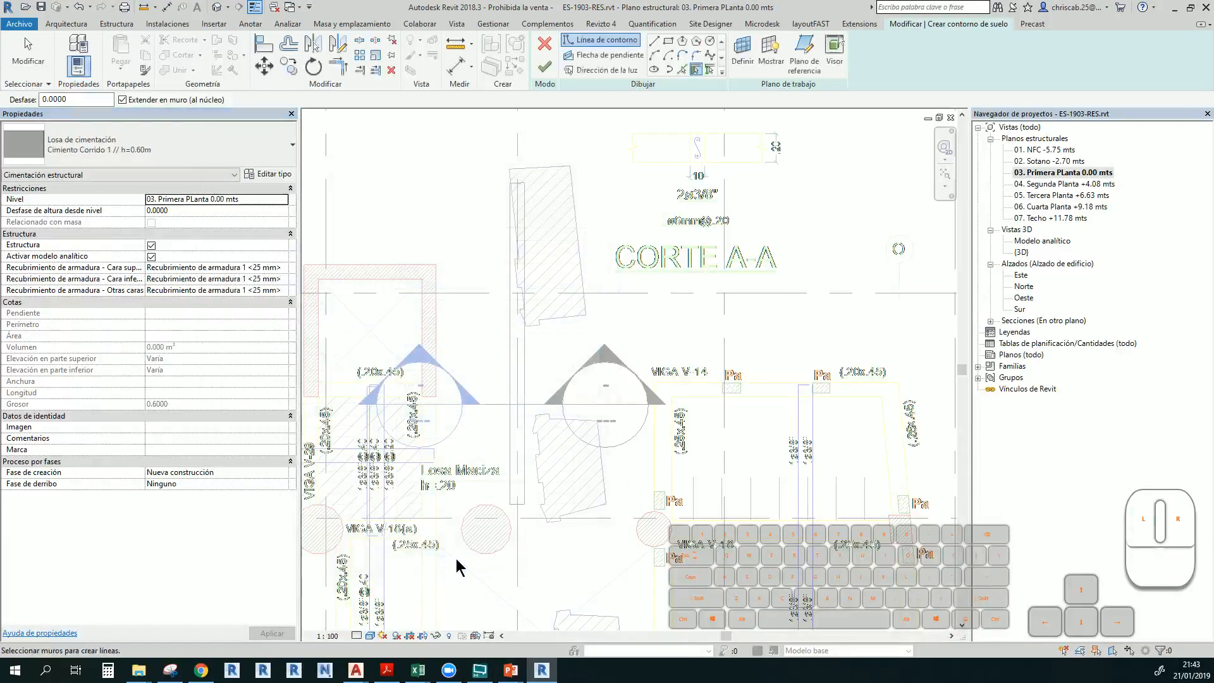
Sketch a rectangular slab boundary about 0.53 m wide and 4.50 m long along the full length of the Placa e=20cm wall
click(668, 41)
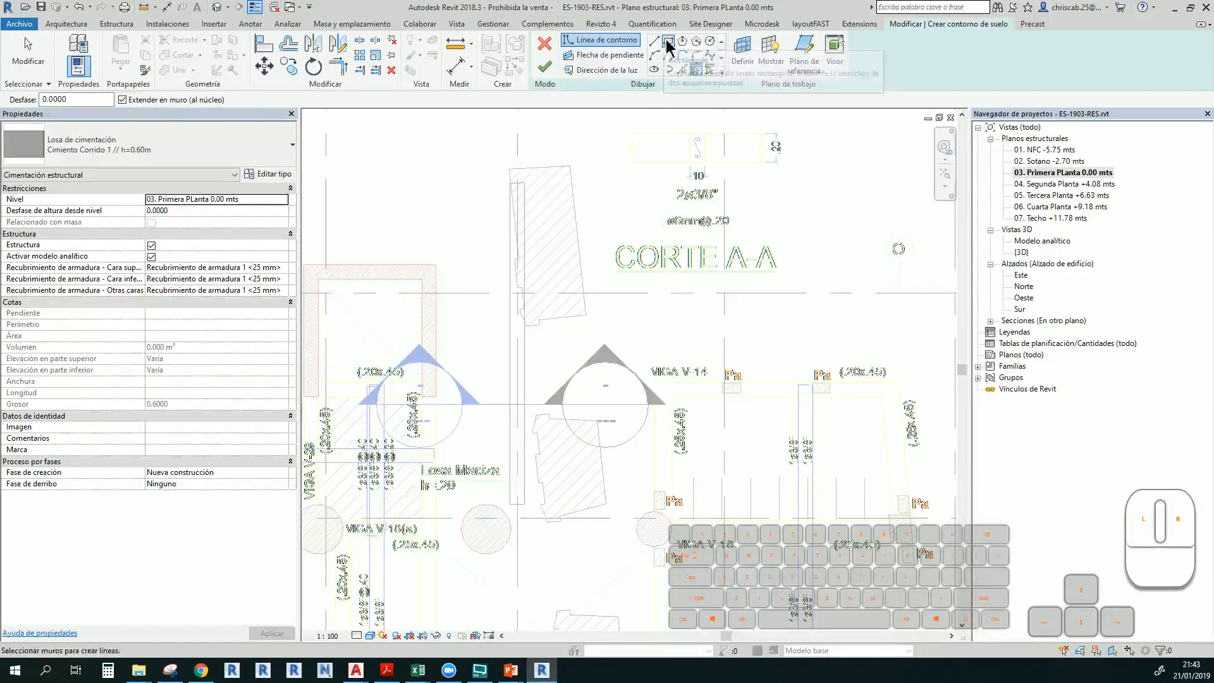
click(510, 183)
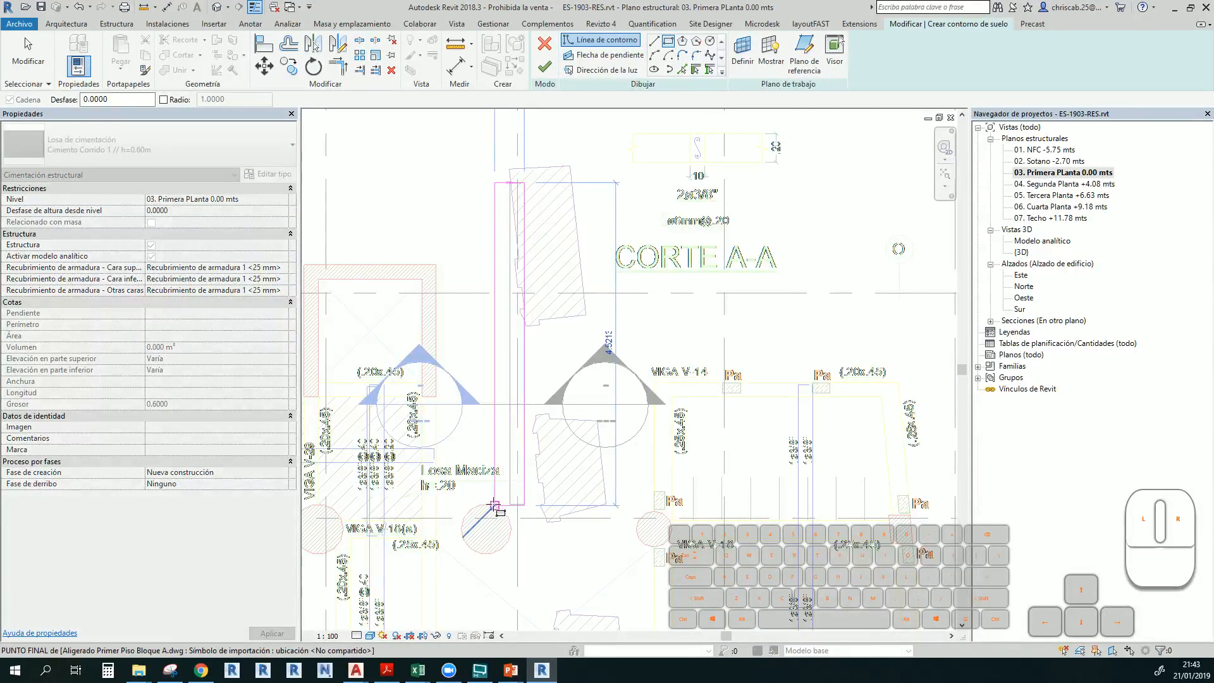
click(486, 504)
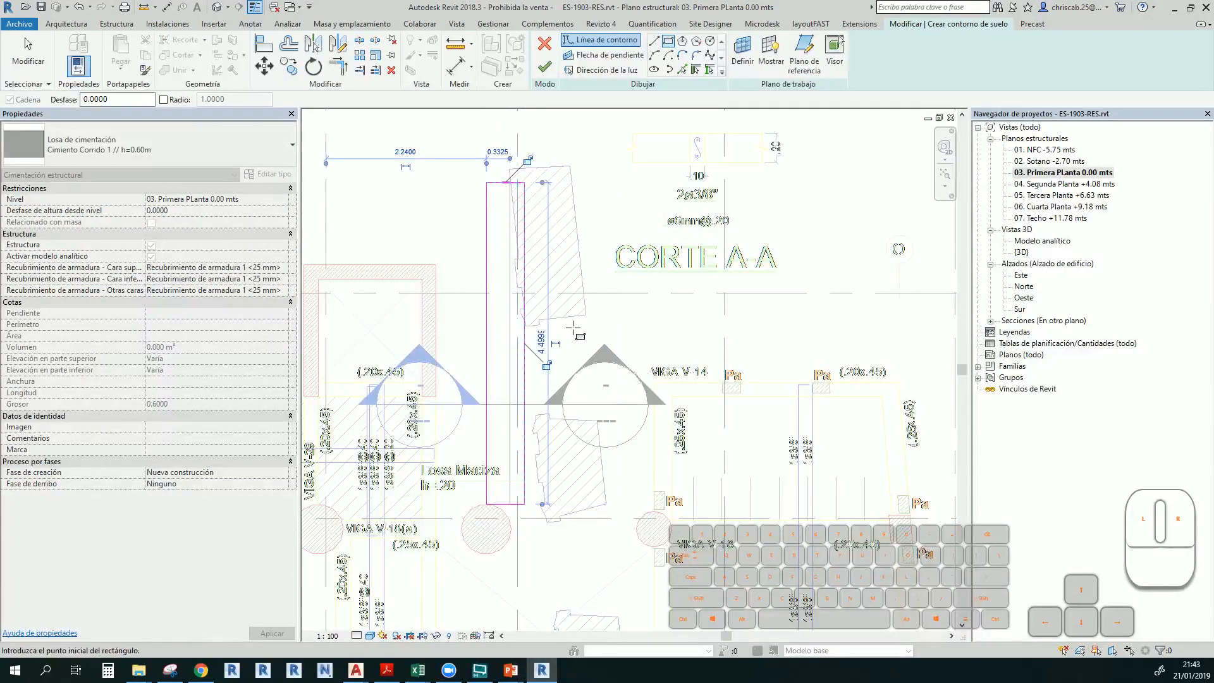
key(Escape)
Set the slab boundary's width to 0.60 m and finish the foundation without attaching the walls to its underside
scroll(537, 347, up, 1)
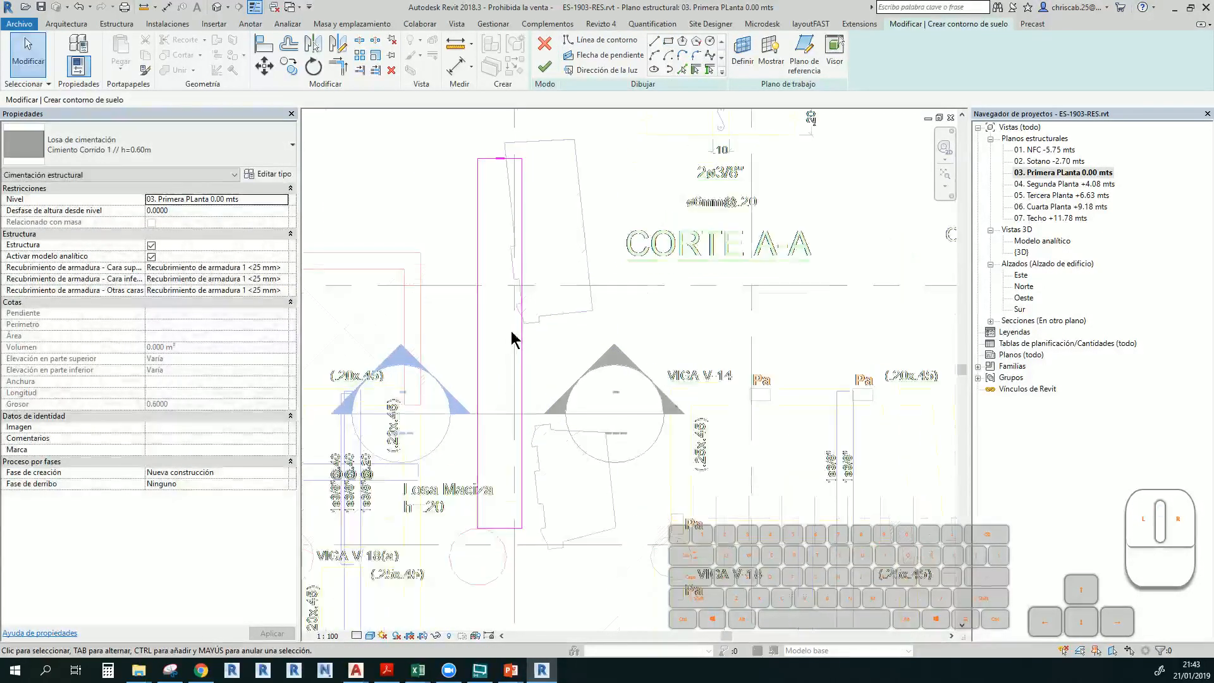
click(478, 305)
click(500, 138)
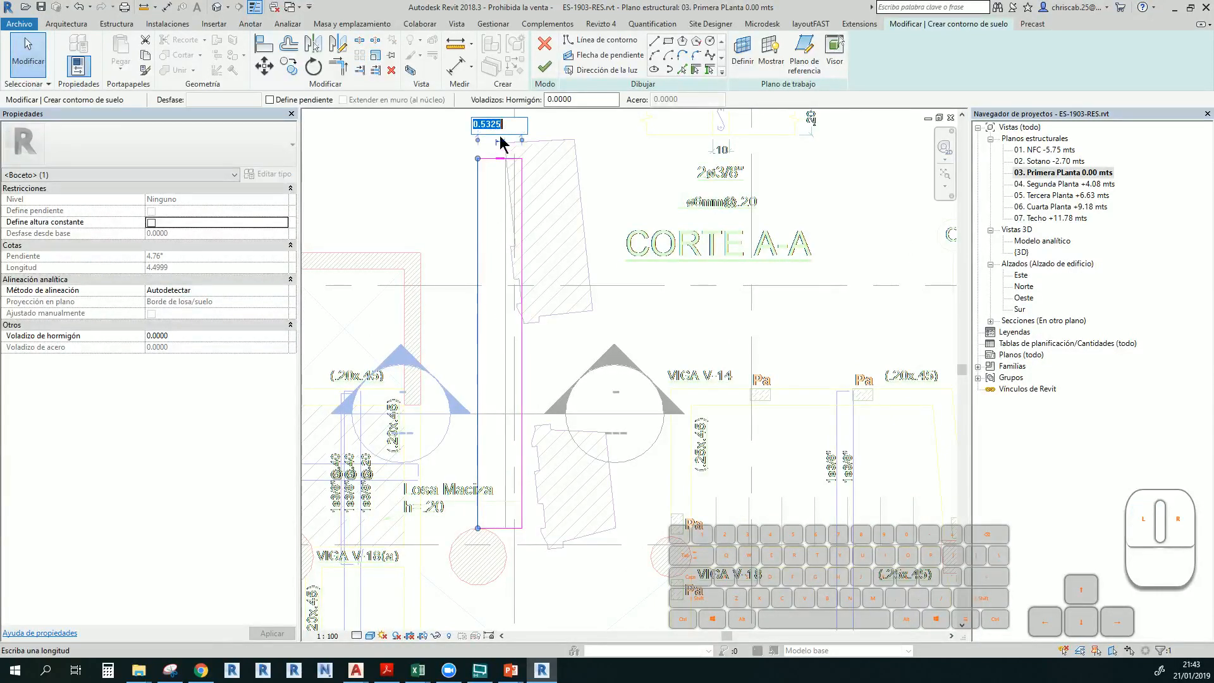
key(Return)
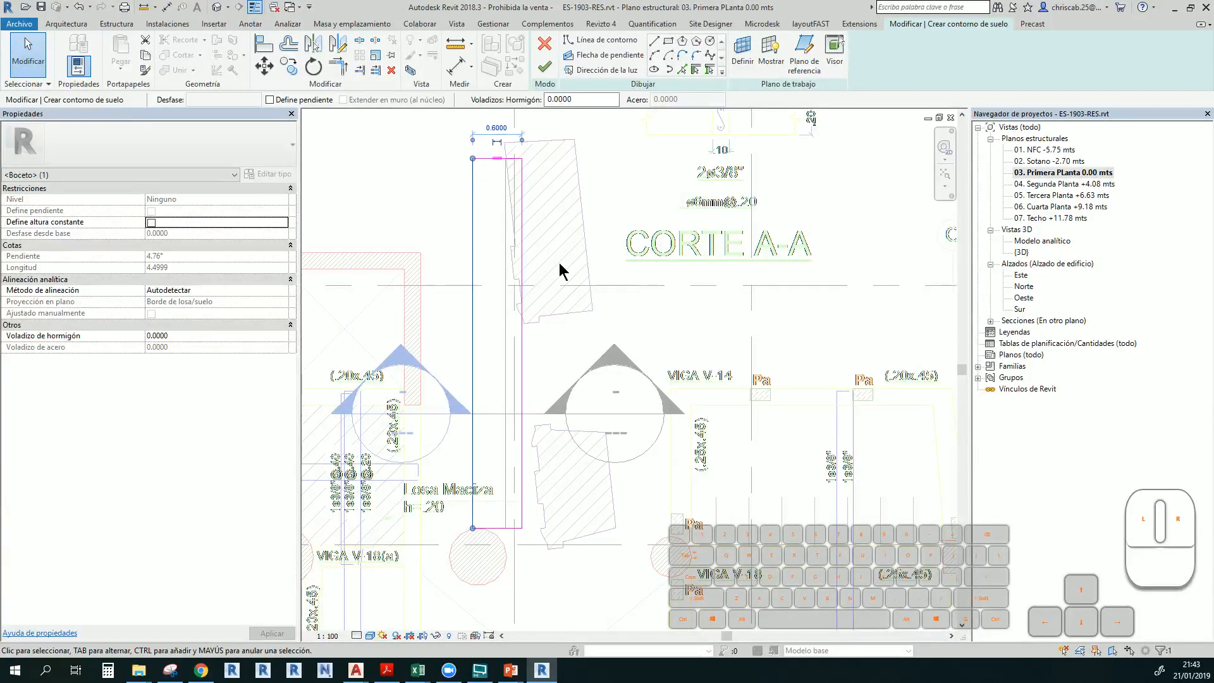
click(564, 387)
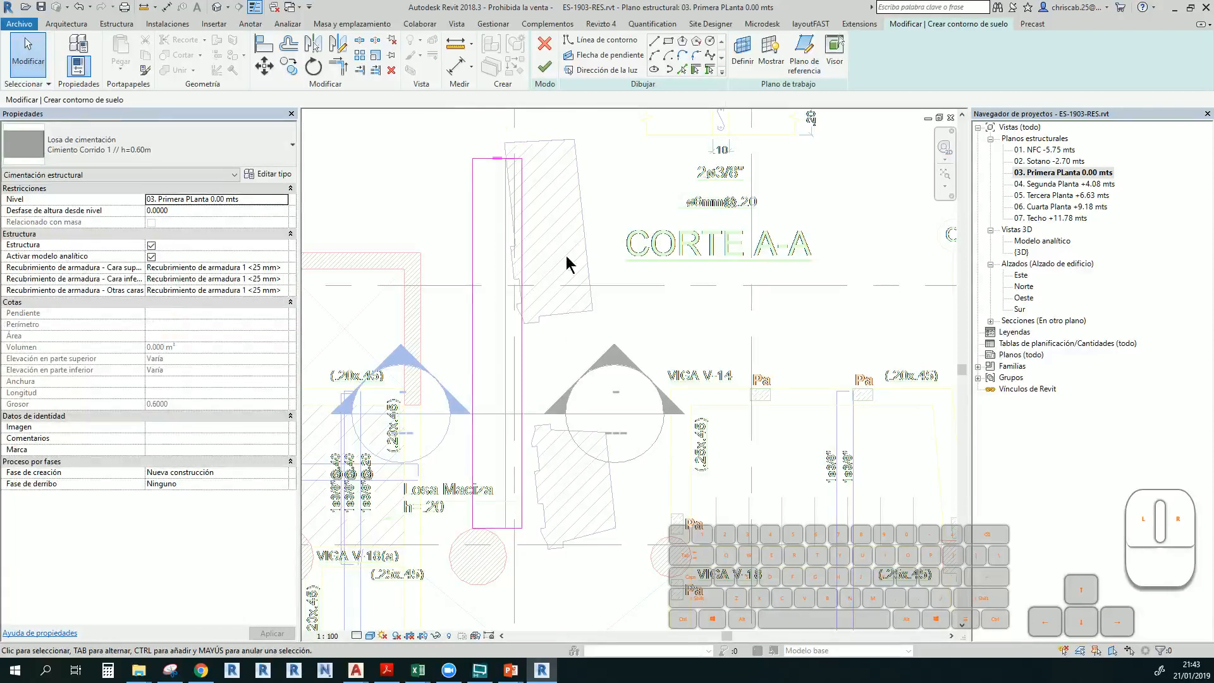
click(545, 67)
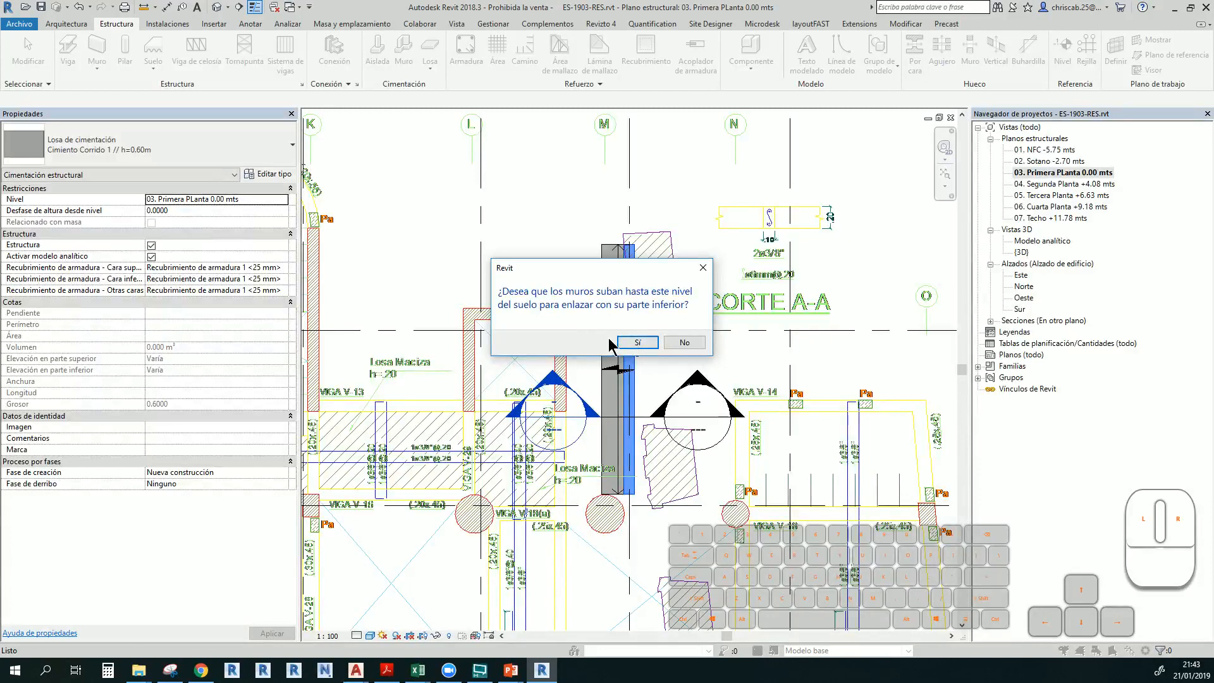
click(683, 344)
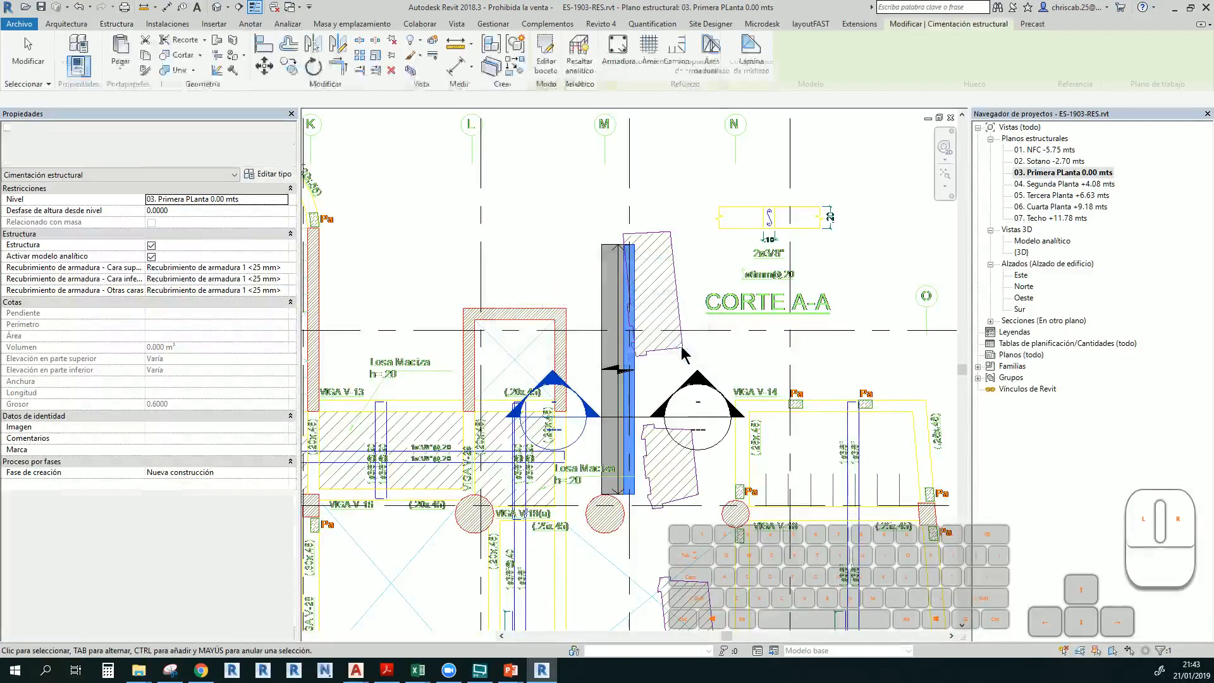
Open the Sección 3 view and check the new foundation slab's position against the wall on grid F
scroll(872, 428, up, 2)
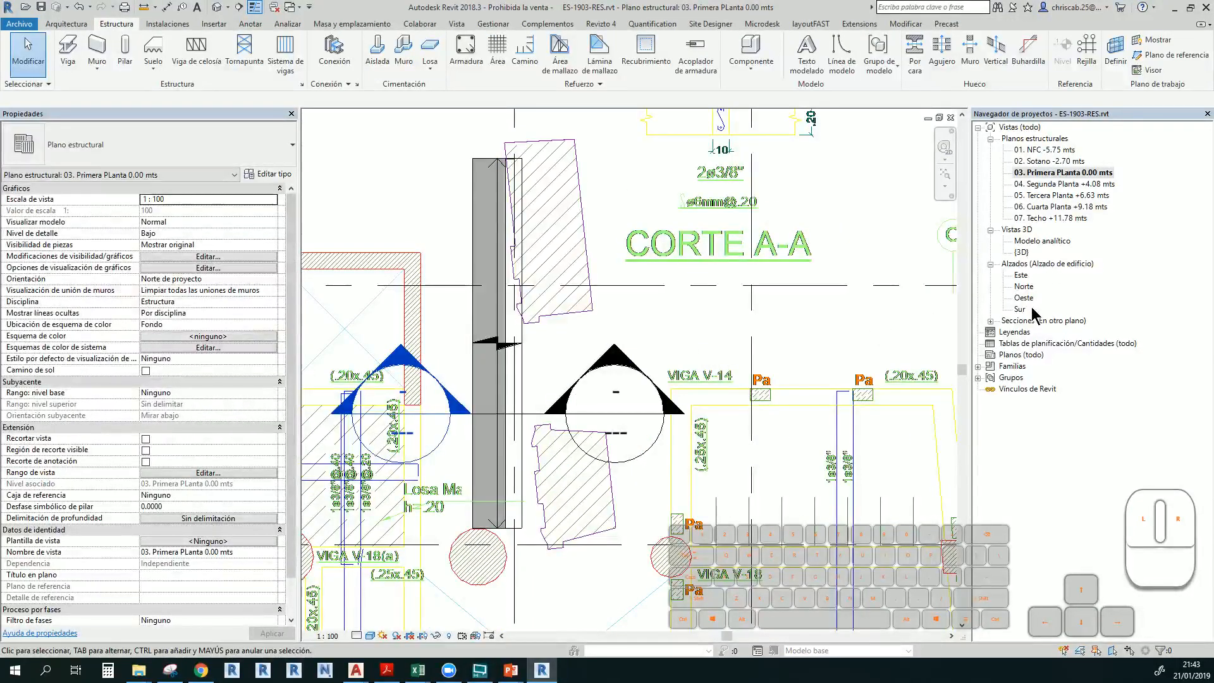
double_click(1031, 320)
double_click(1031, 354)
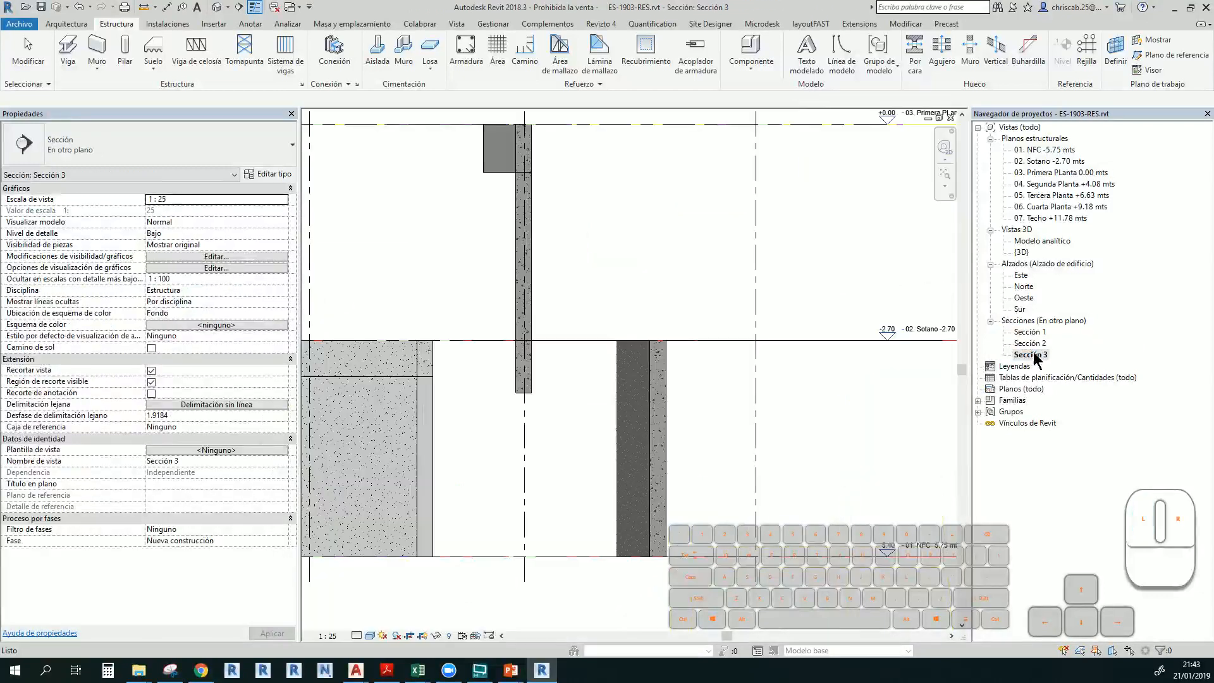
scroll(591, 379, down, 3)
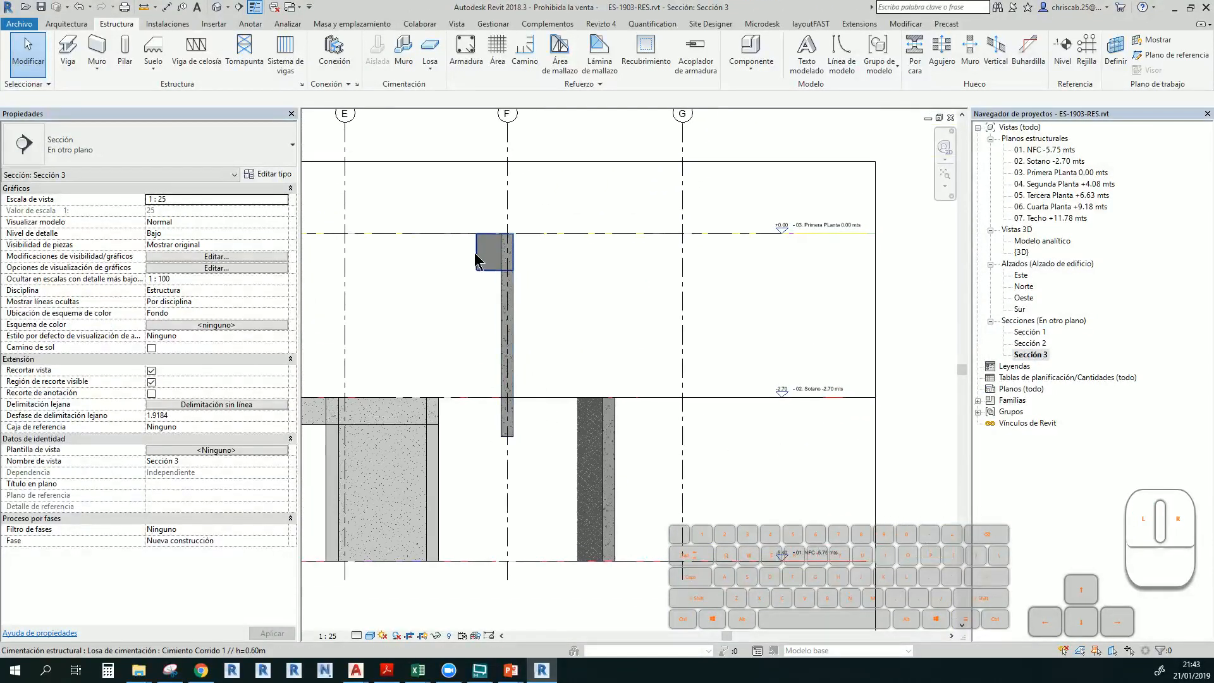
Assign the Cimiento Corrido 1 slab to level 02. Sotano -2.70 mts with a height offset of -0.65
click(478, 259)
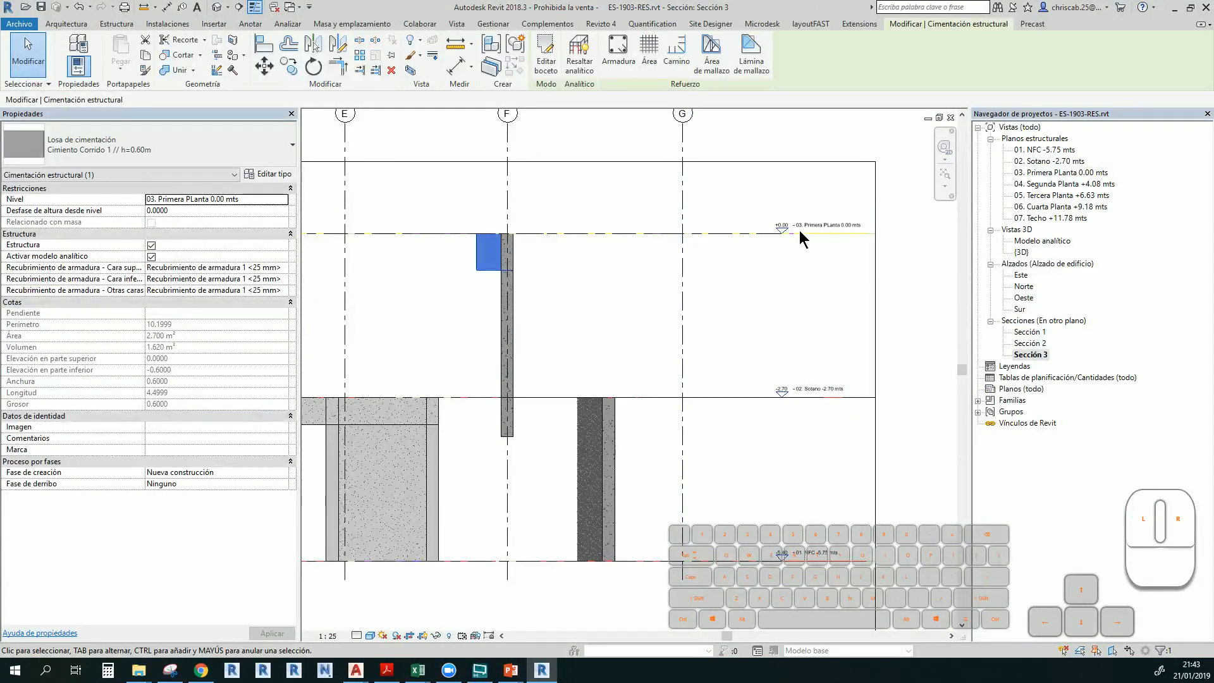
click(284, 200)
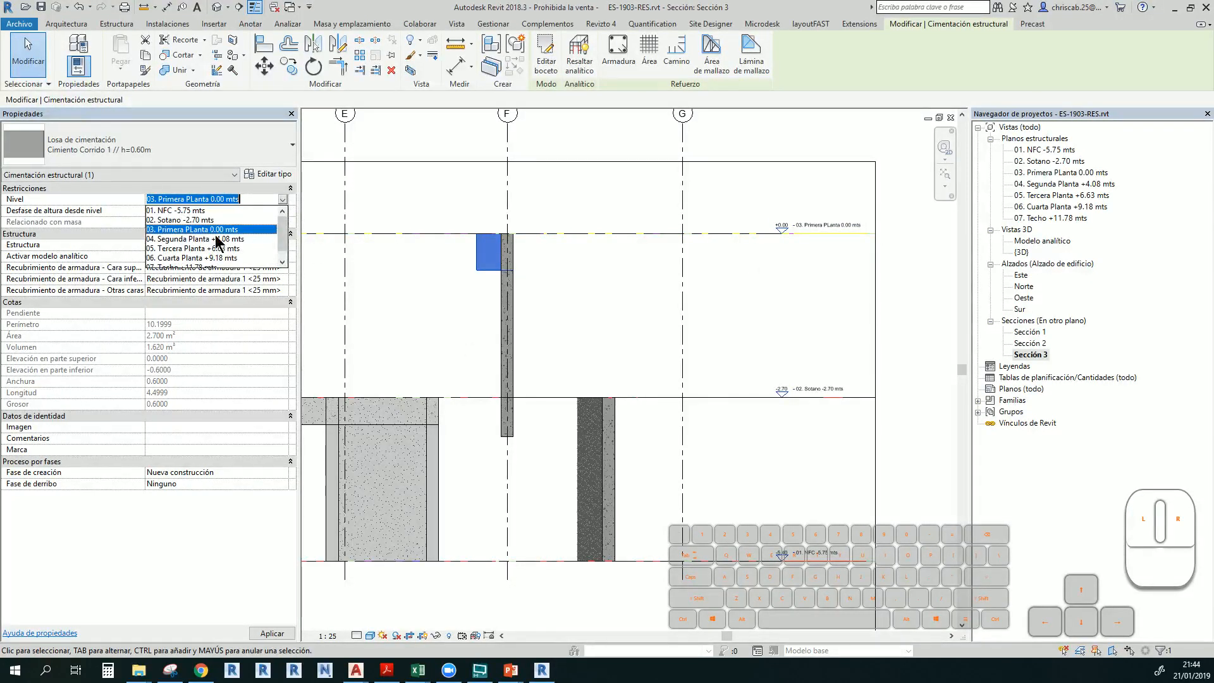
click(190, 220)
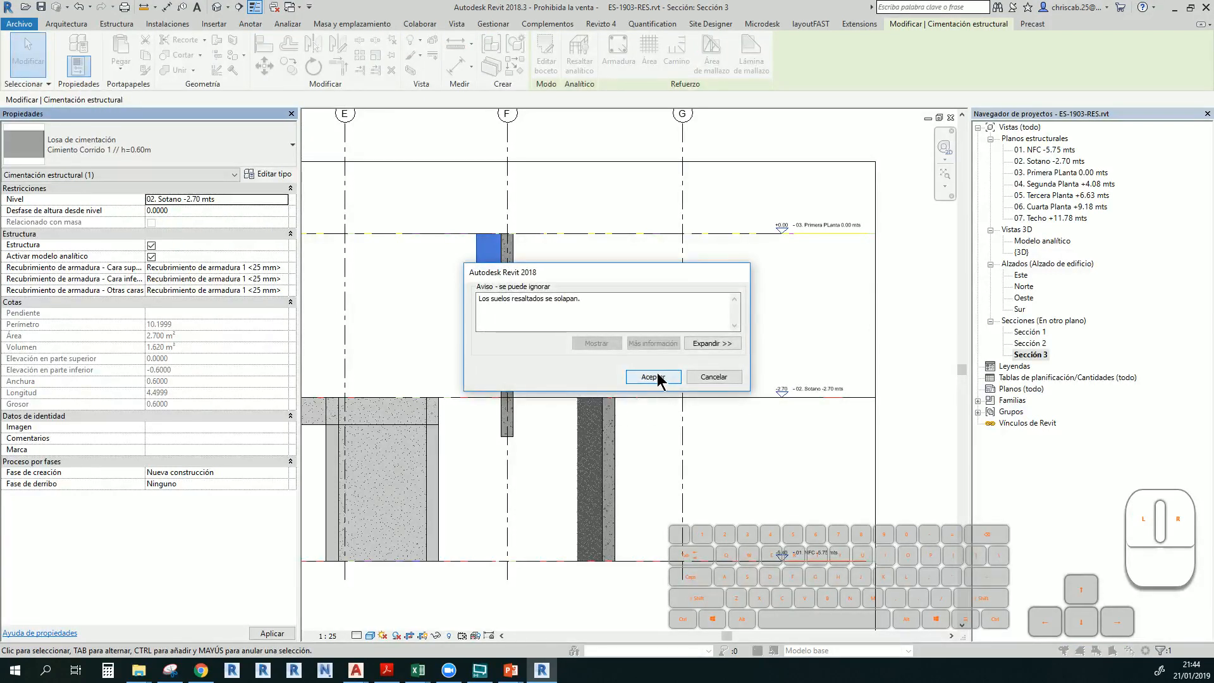
click(652, 376)
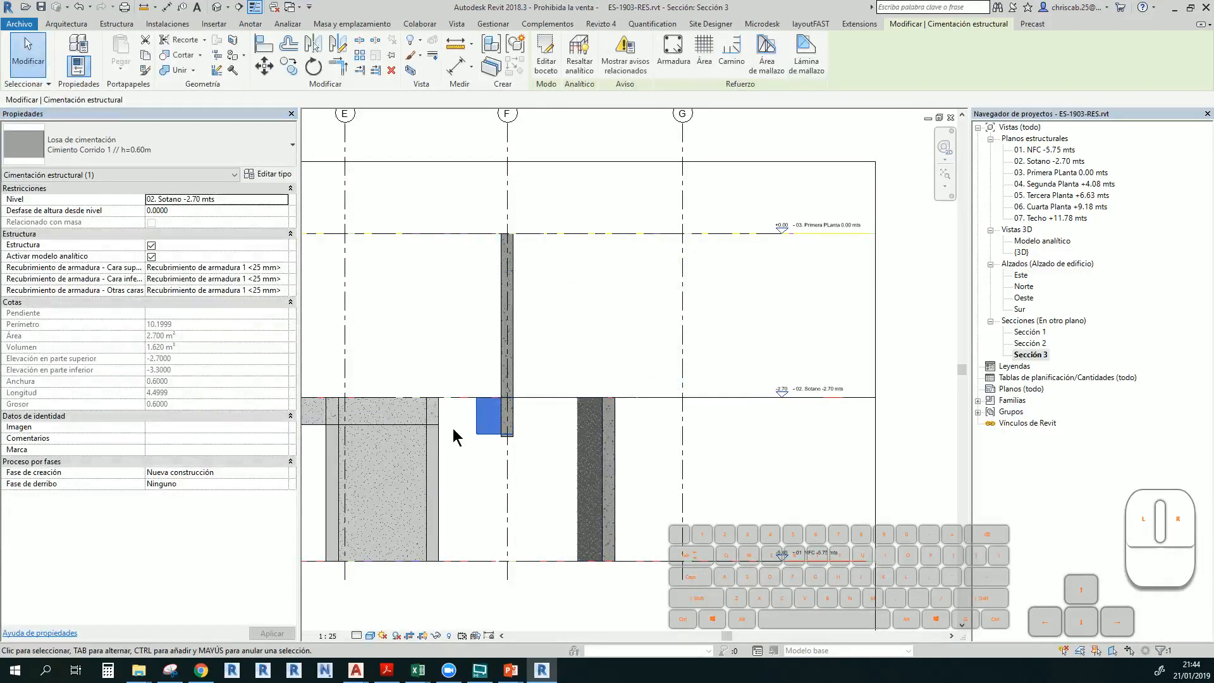
click(193, 210)
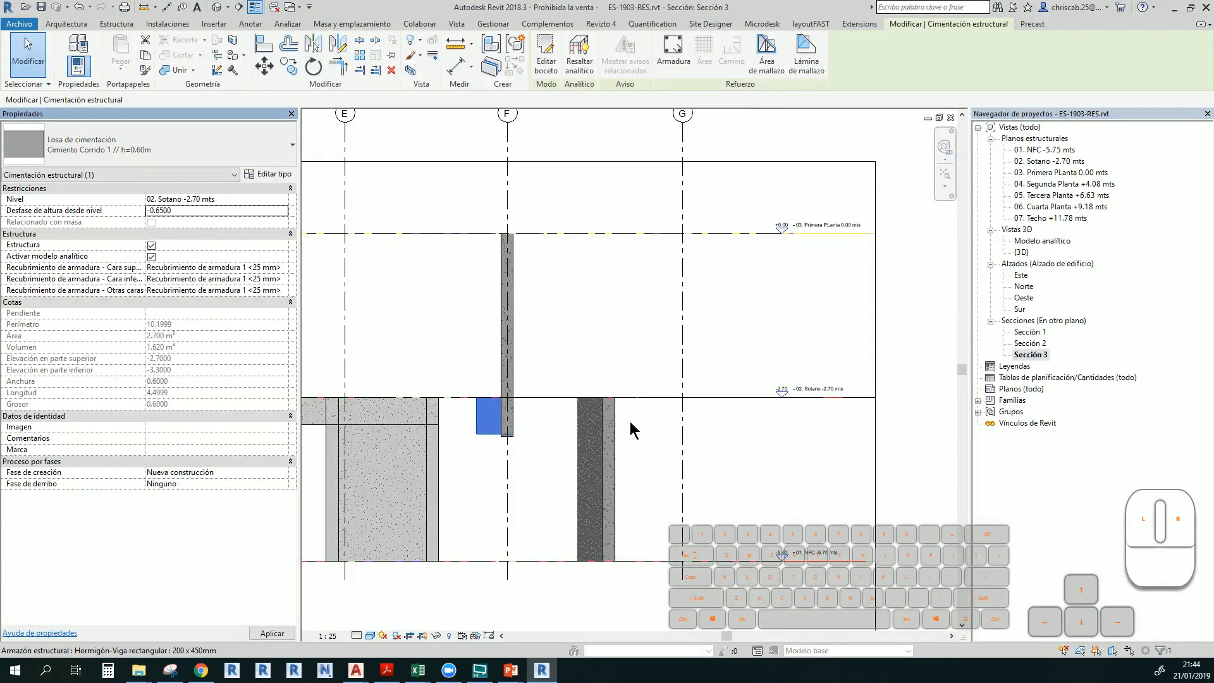
click(530, 468)
scroll(502, 469, up, 2)
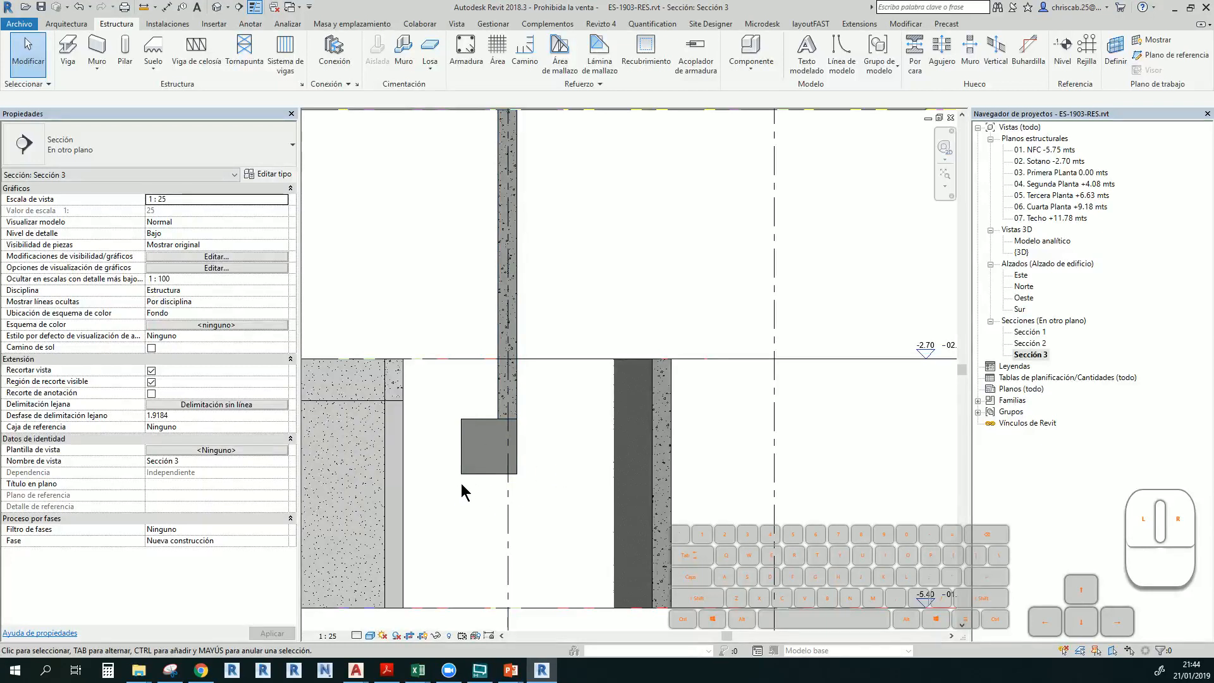
Compare the space beneath the footing in Sección 3 with the Falso Cimiento height and base level in the AutoCAD cut details
scroll(498, 614, up, 2)
middle_drag(841, 521, 590, 504)
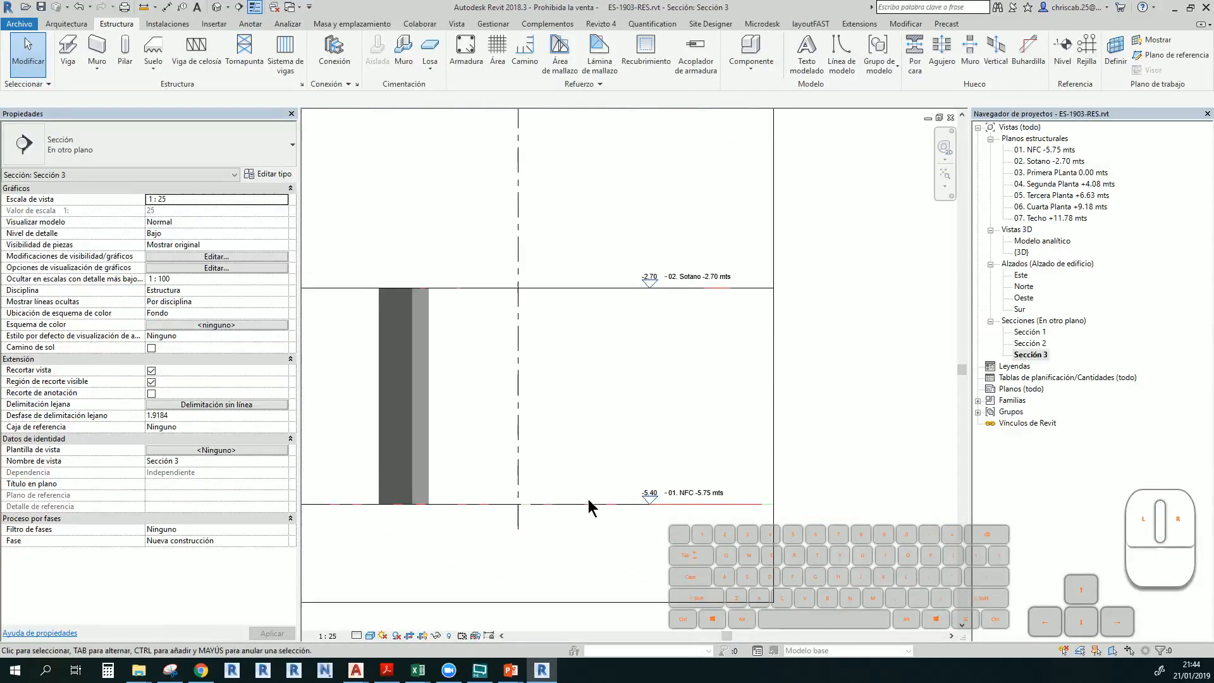
scroll(632, 504, up, 3)
scroll(687, 502, down, 3)
scroll(443, 448, up, 4)
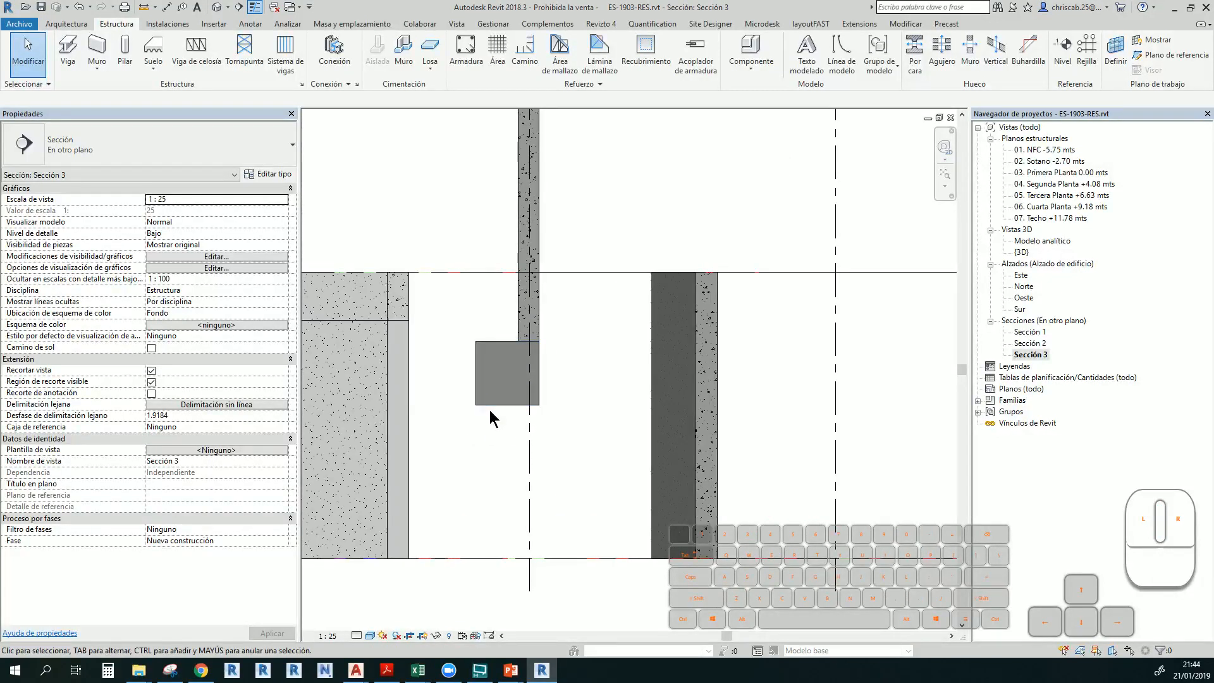
key(alt+Tab)
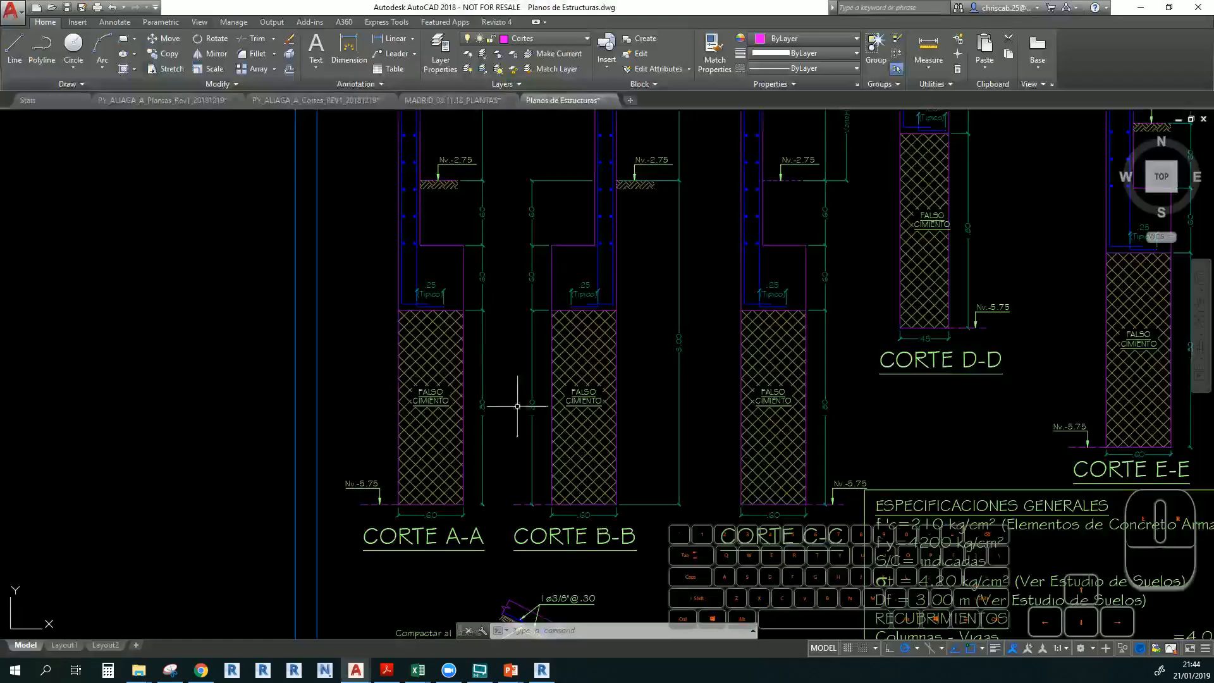
scroll(428, 416, up, 4)
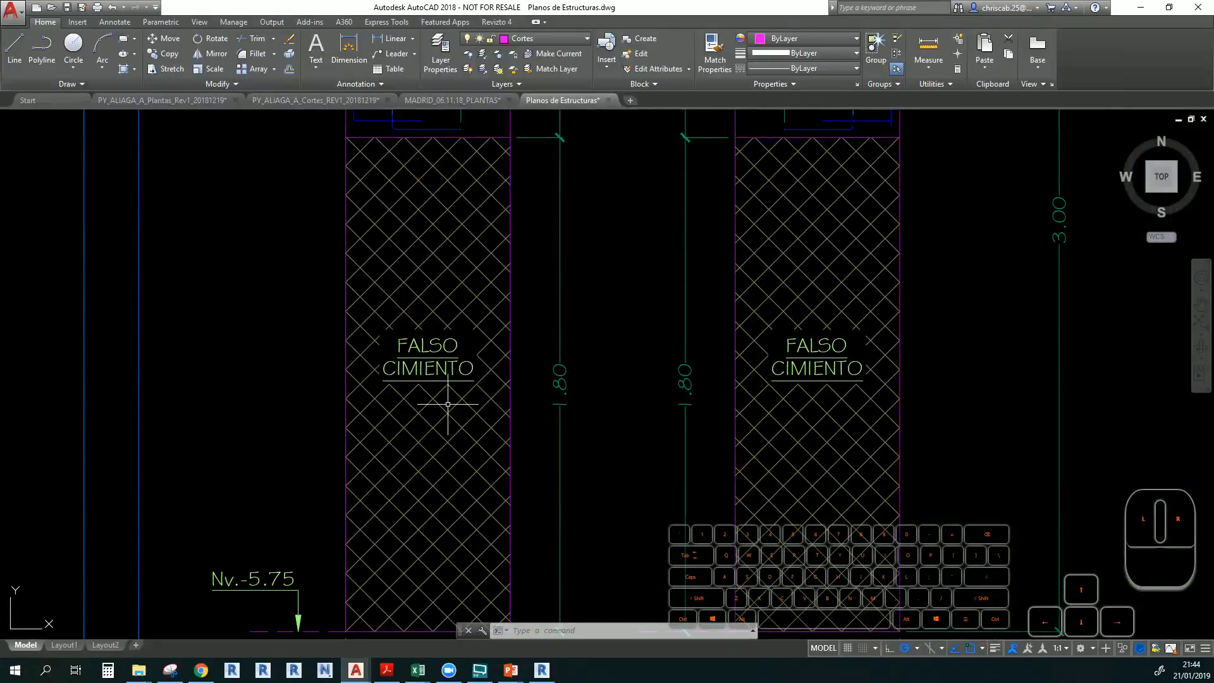
key(alt+Tab)
click(556, 419)
scroll(559, 417, down, 2)
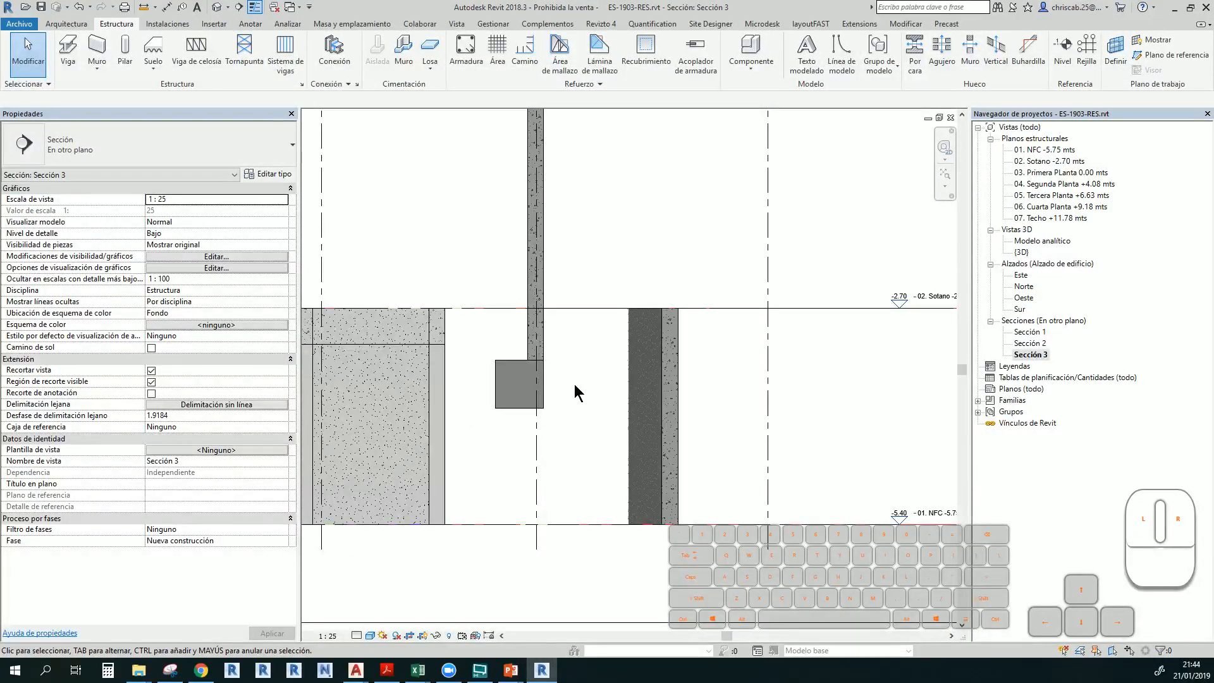
Open the 02. Sotano -2.70 mts structural plan at the Placa e=20cm wall on grid F
click(427, 54)
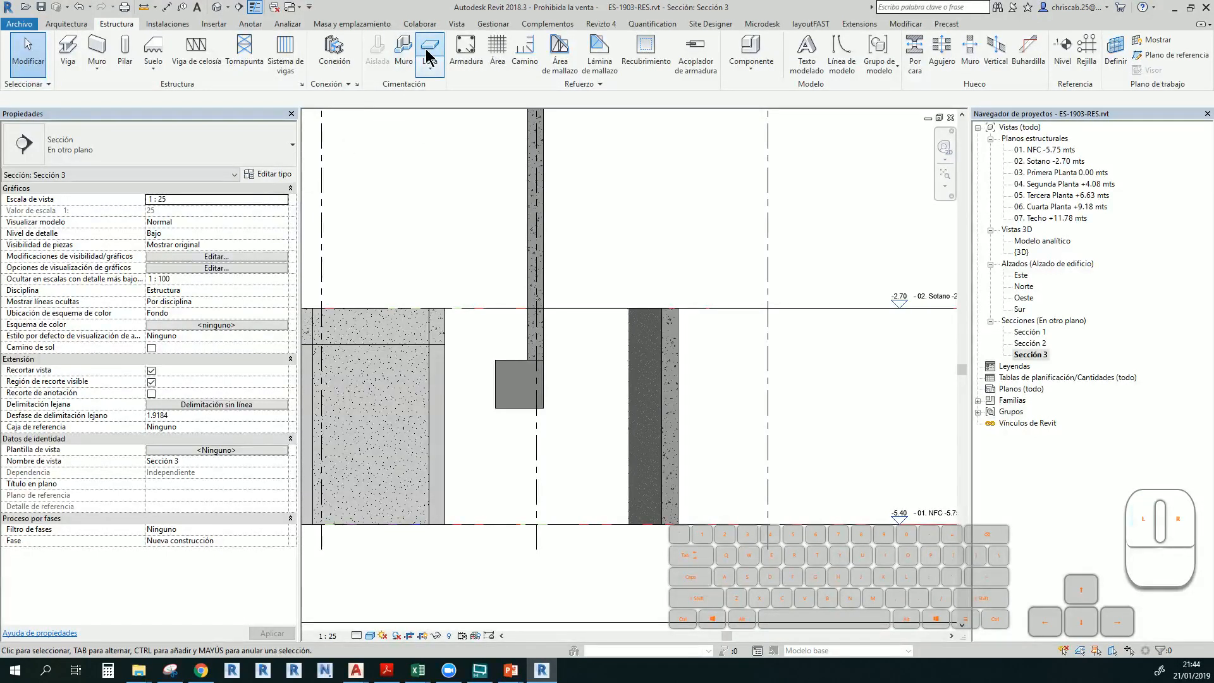
double_click(1053, 161)
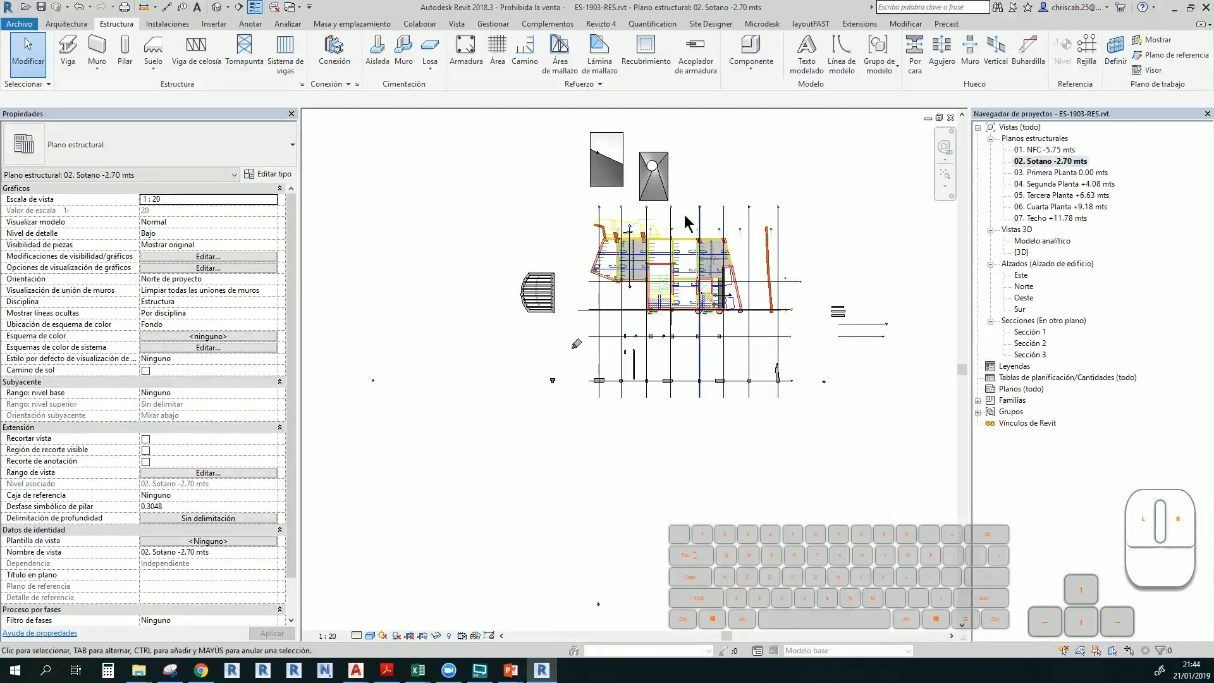
scroll(645, 296, up, 8)
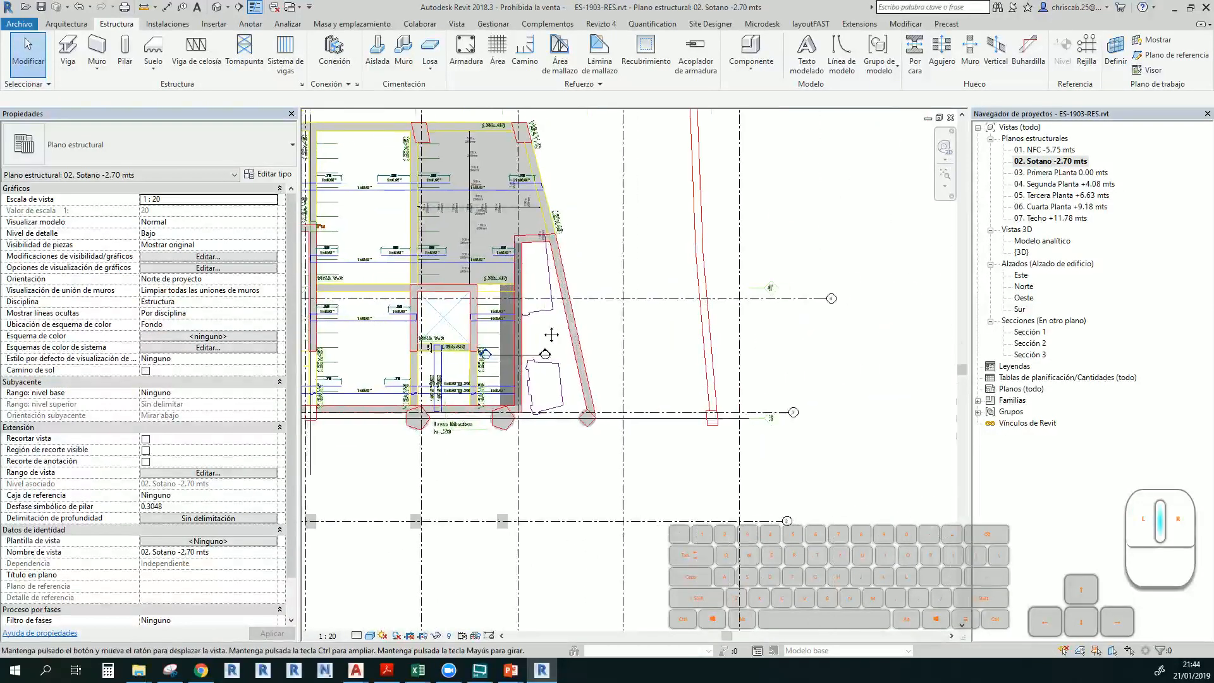
scroll(511, 419, up, 5)
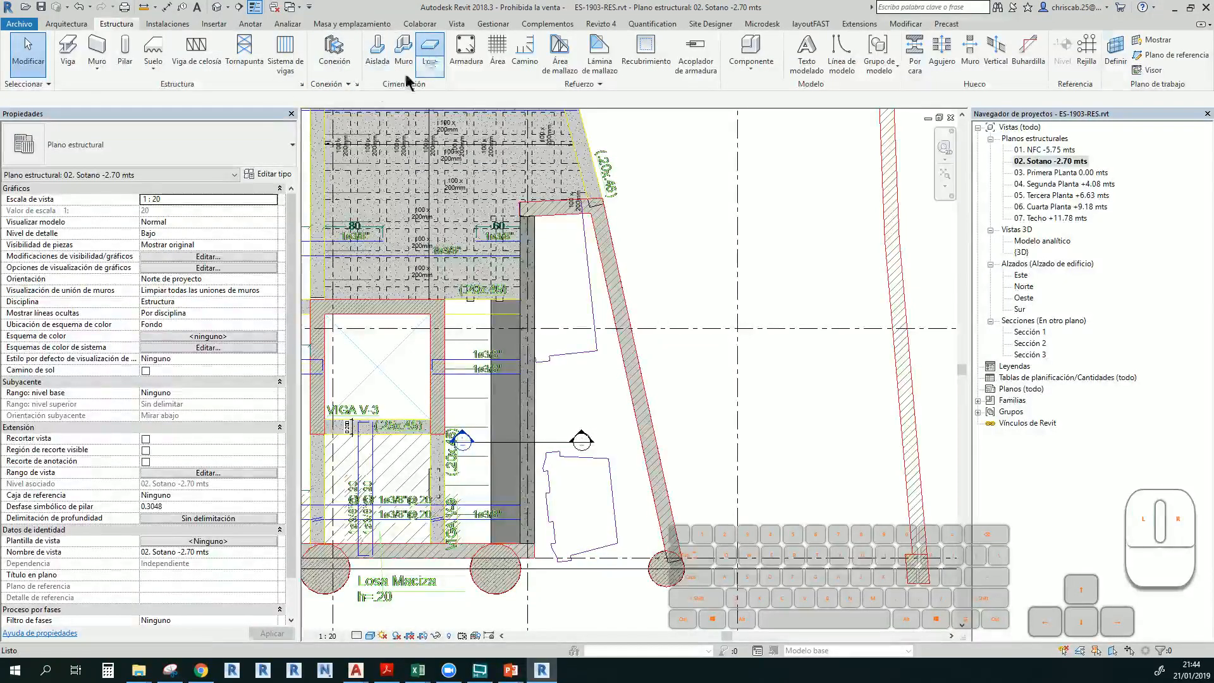
Start a foundation slab and duplicate its type as Falso Cimiento // h=1.80m
click(428, 57)
click(269, 174)
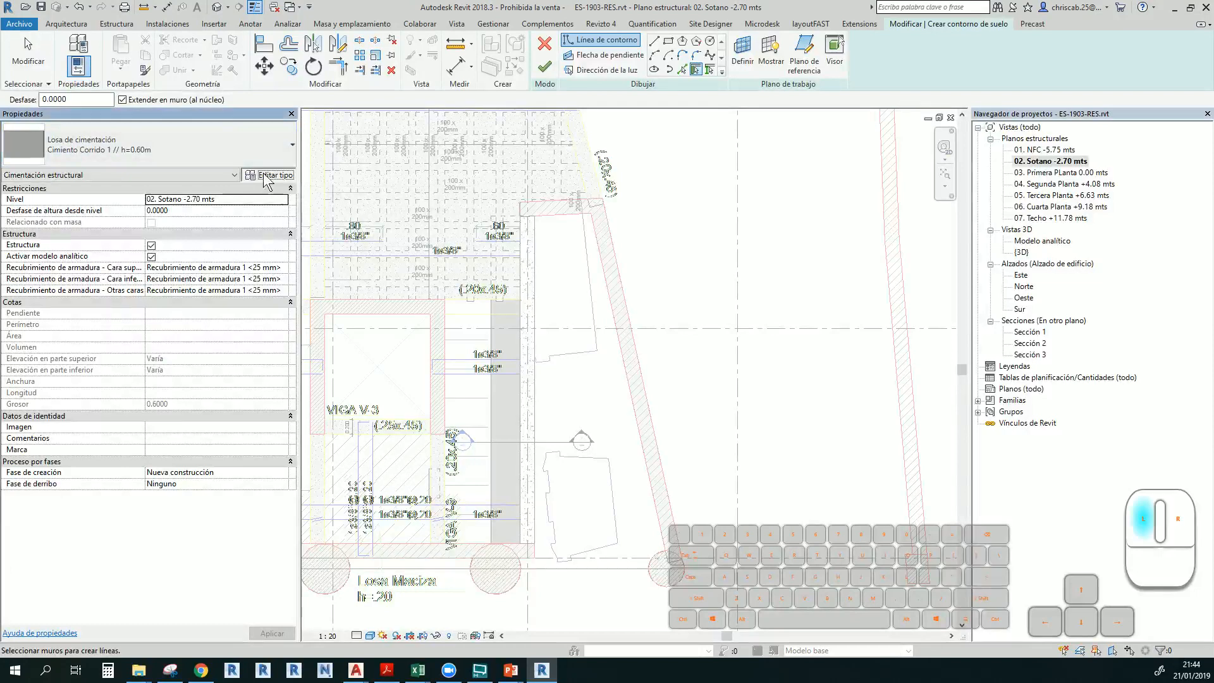
click(565, 179)
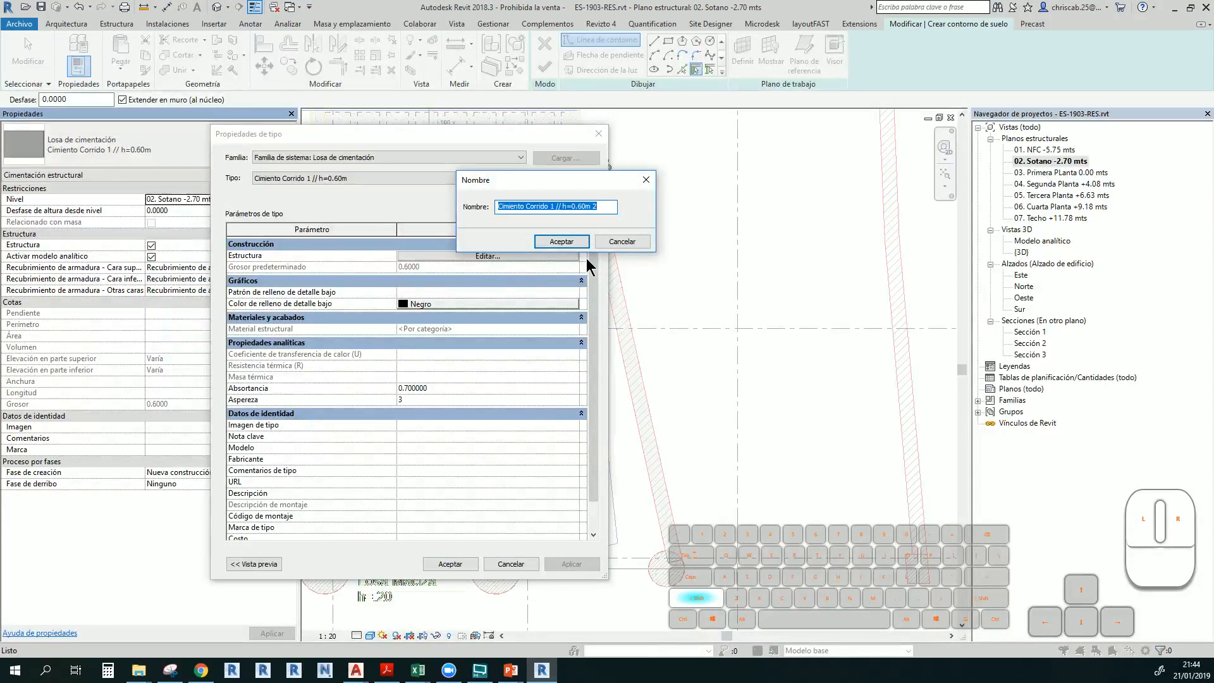
text(Falso Cimiento // h=1.80)
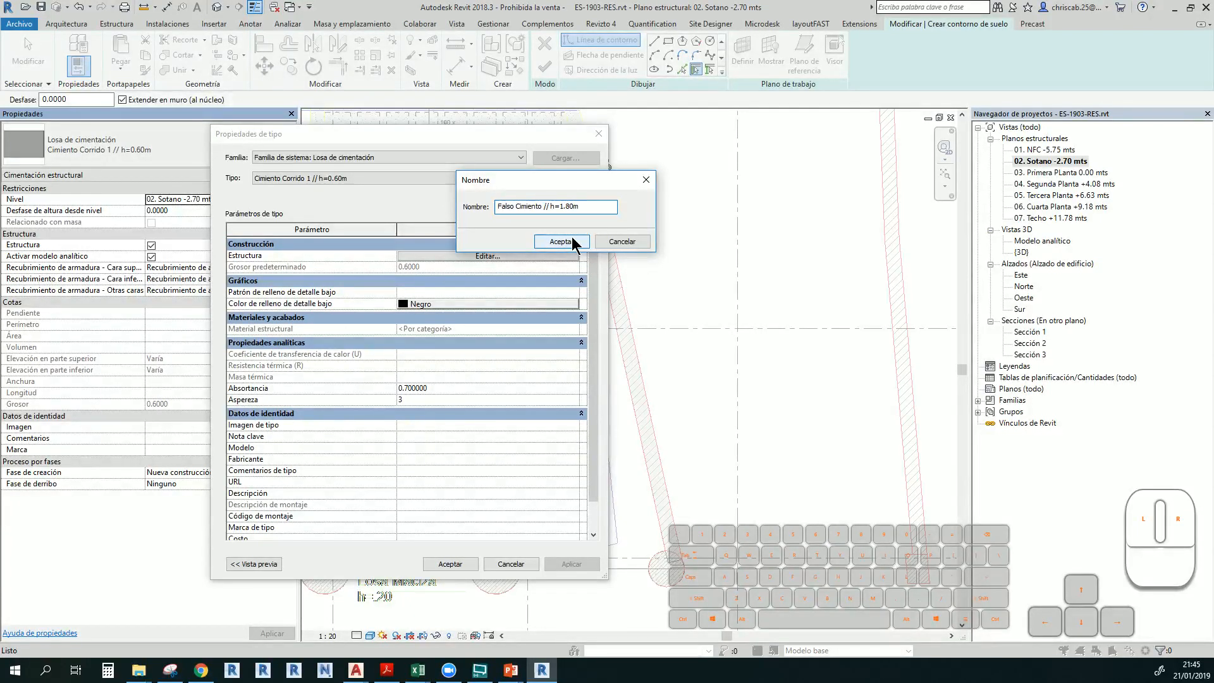
click(572, 242)
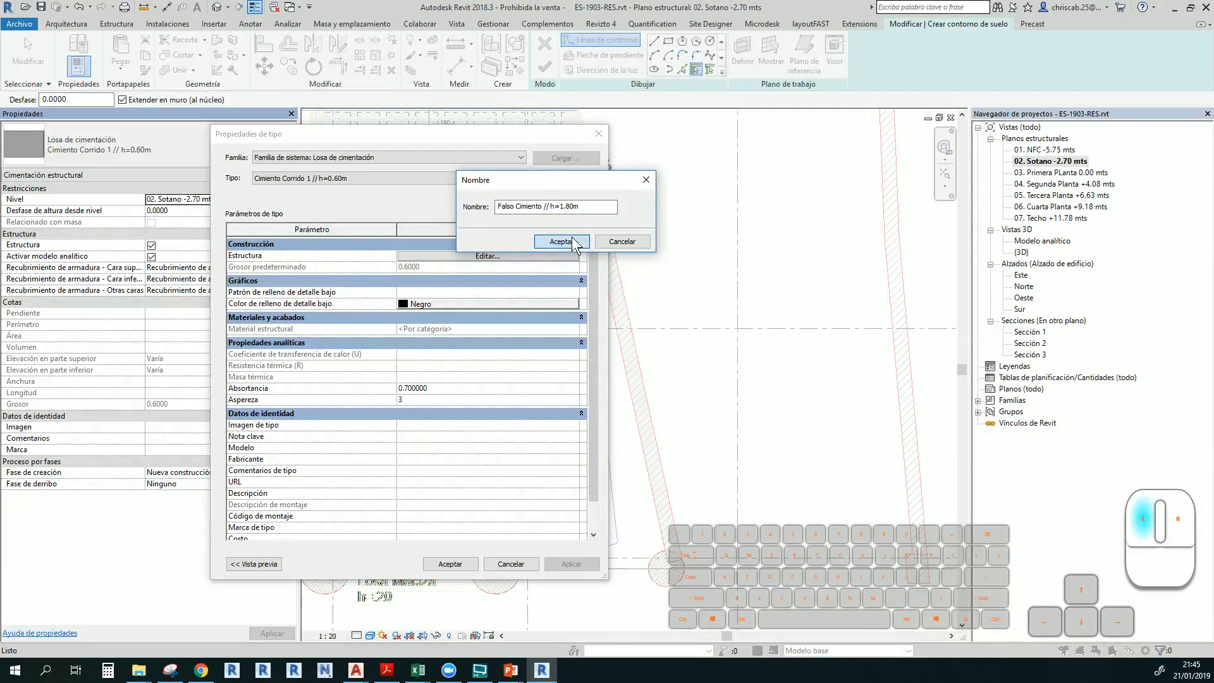
click(560, 242)
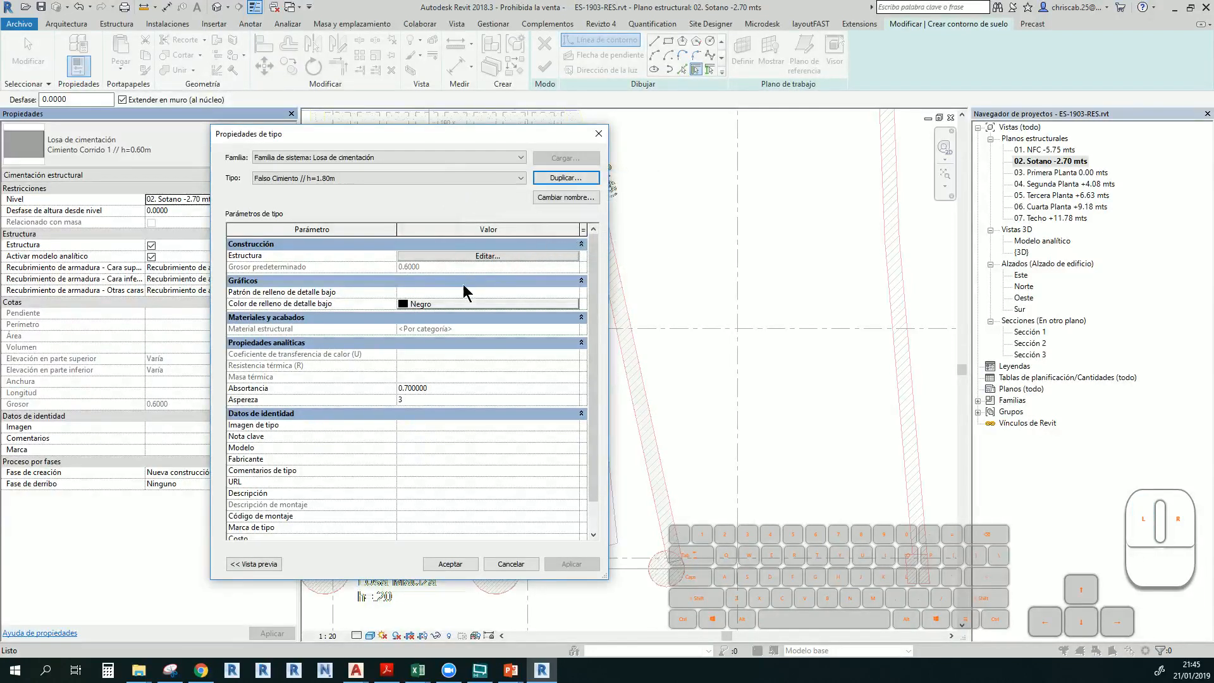
Set the structural layer thickness of the Falso Cimiento type to 1.80 m and apply the type
click(465, 257)
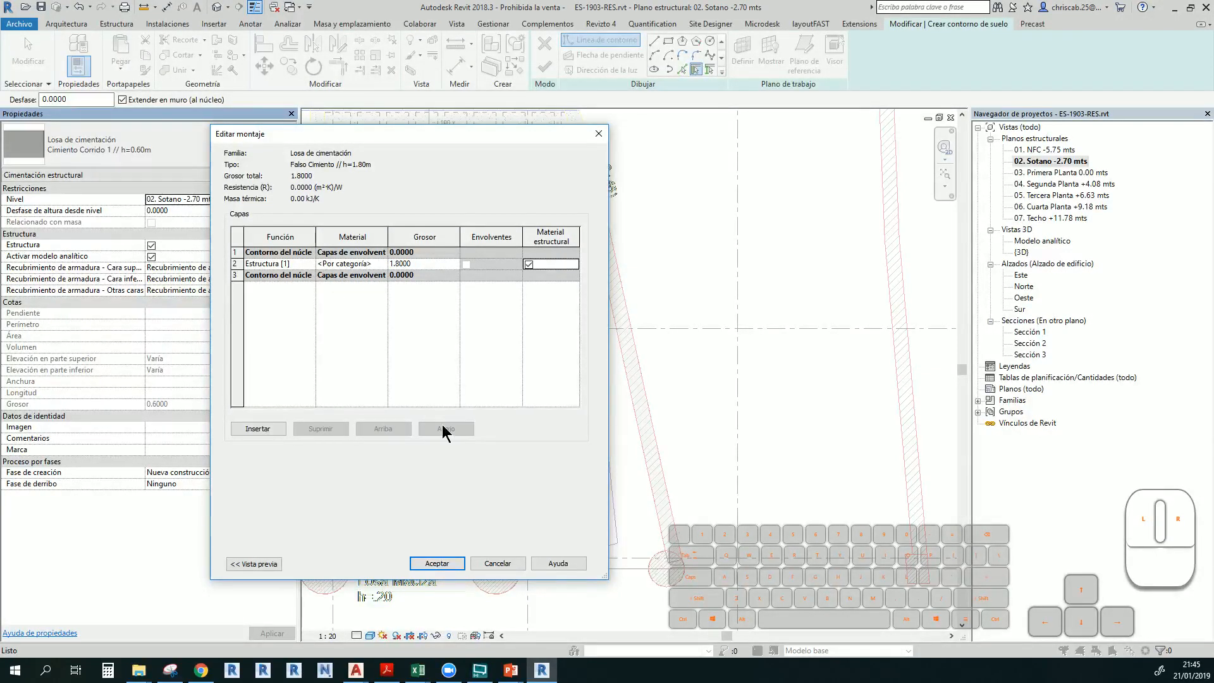
click(435, 564)
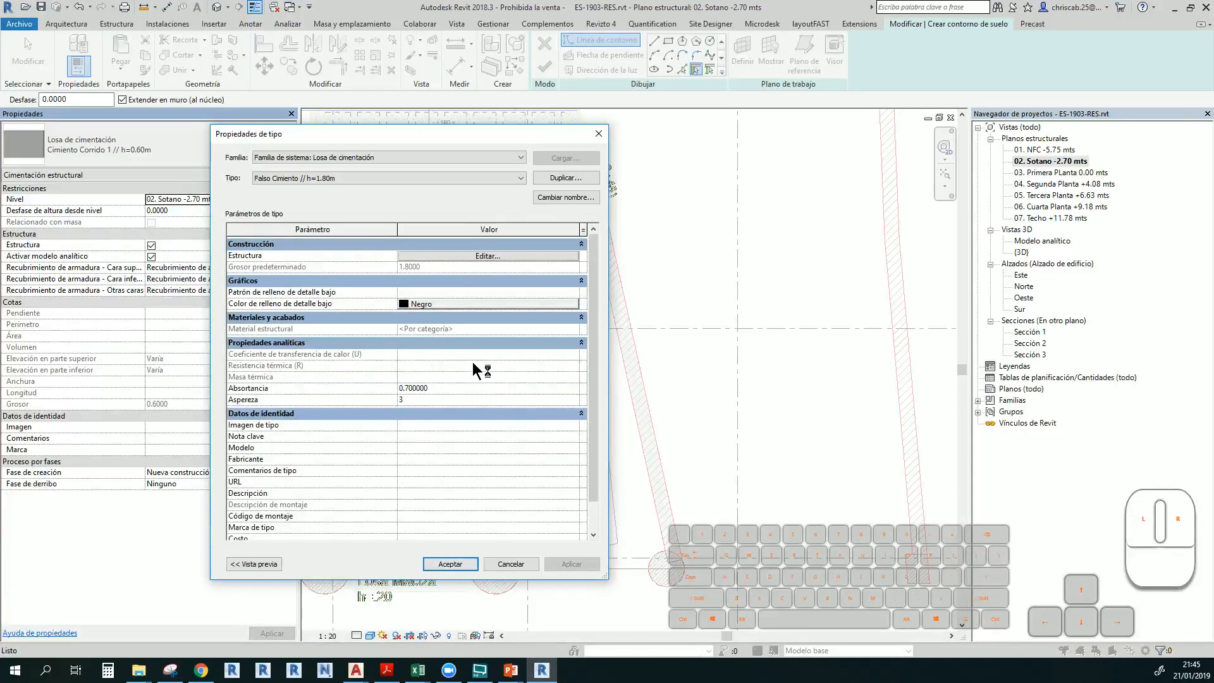
click(465, 564)
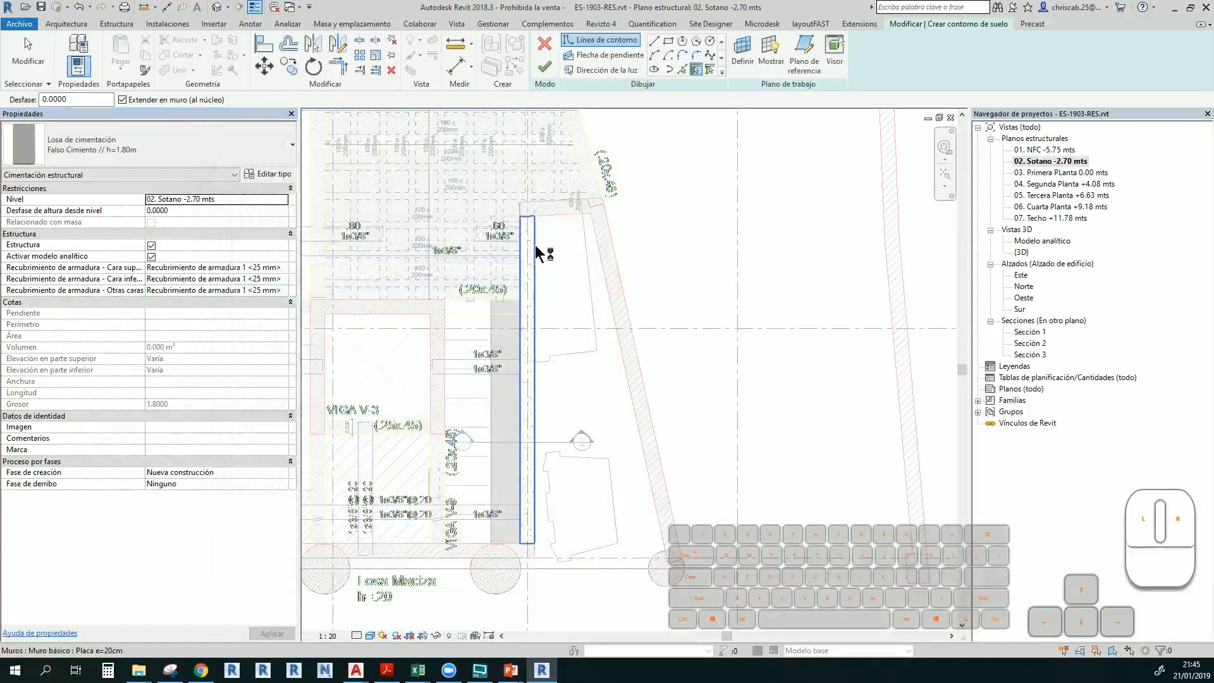
Set the new slab's height offset from level 02. Sotano to -2.70
middle_drag(547, 283, 527, 253)
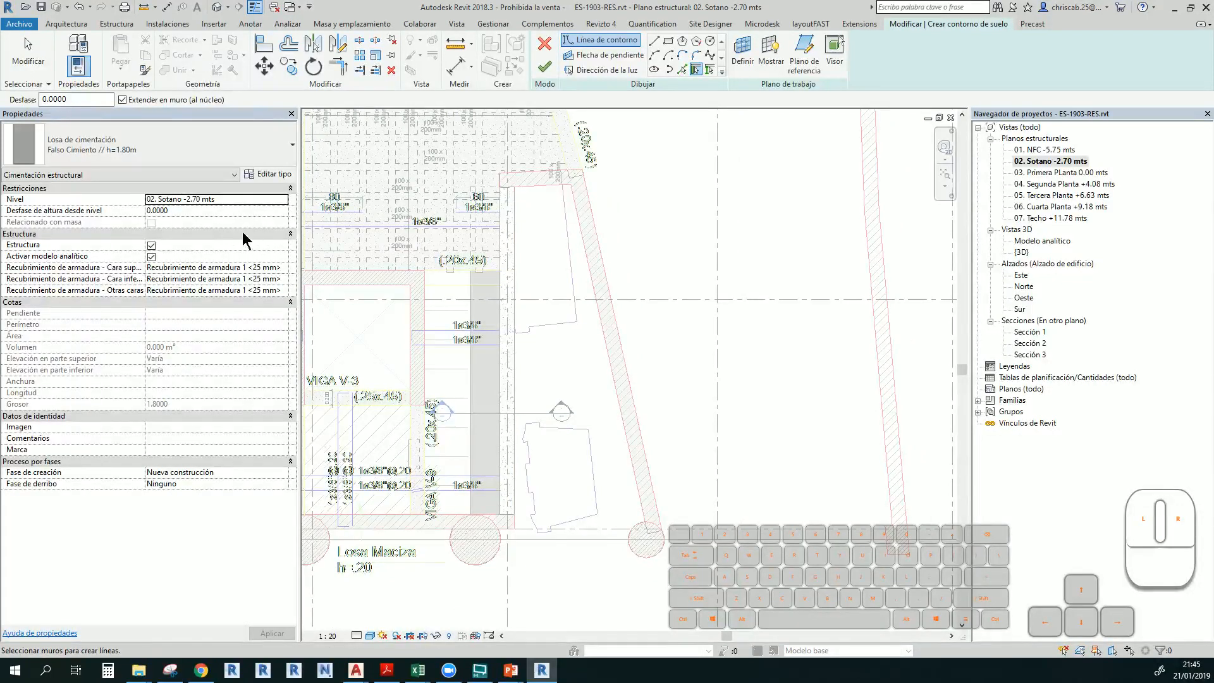
click(189, 212)
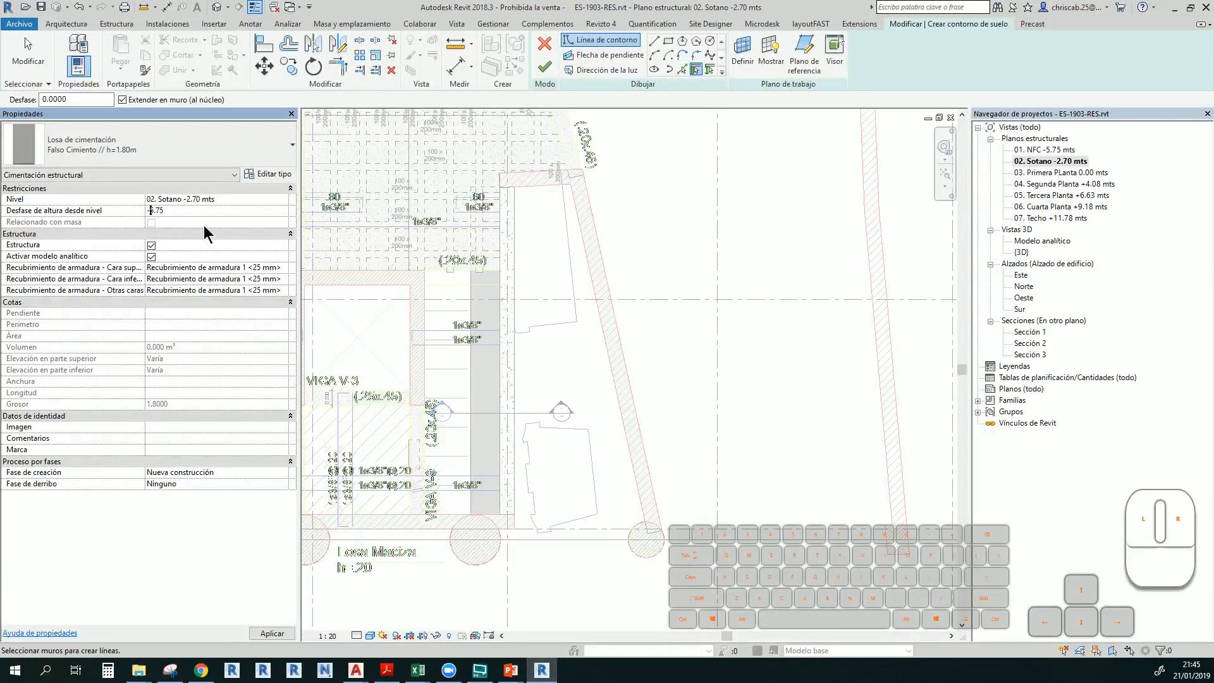
click(151, 215)
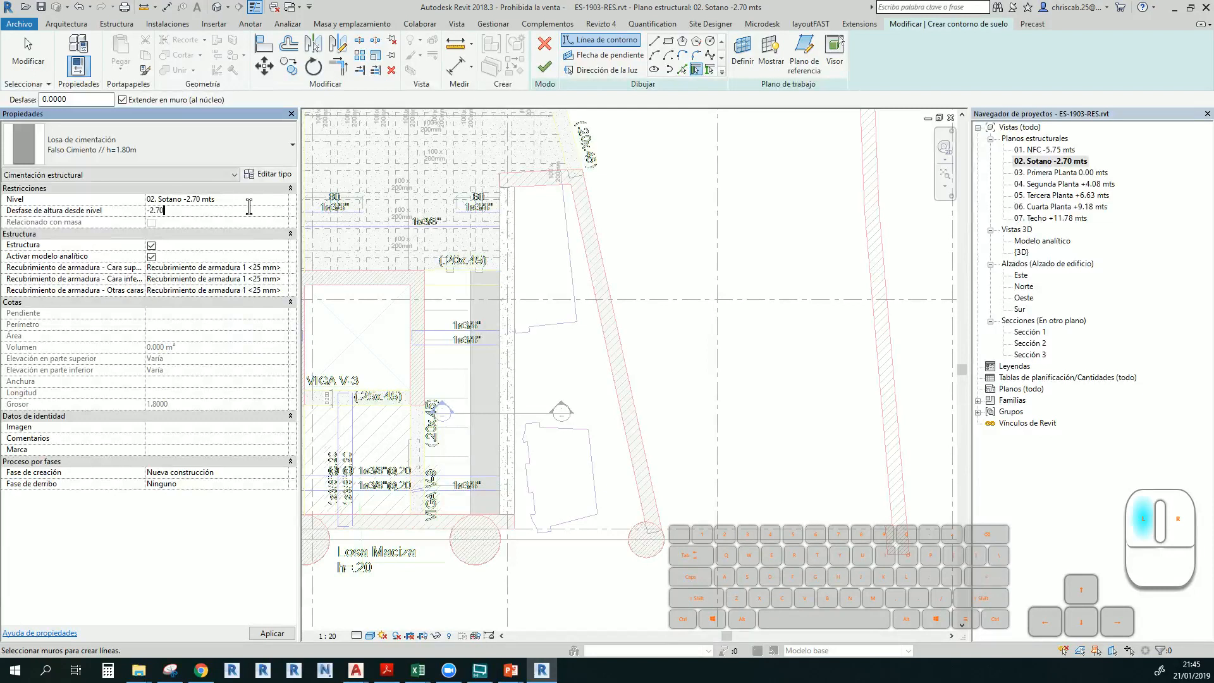
key(Return)
Sketch a 0.60 m by 4.50 m rectangular boundary over the existing footing and finish the slab without attaching walls to its underside
click(673, 46)
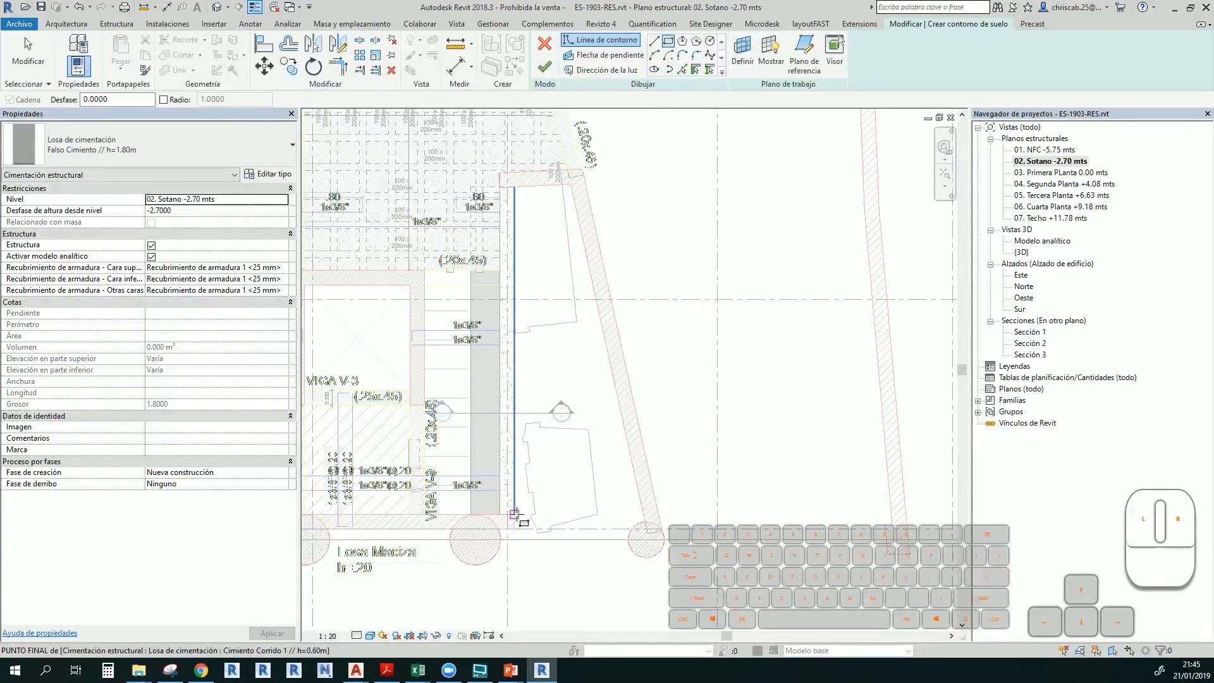
click(514, 514)
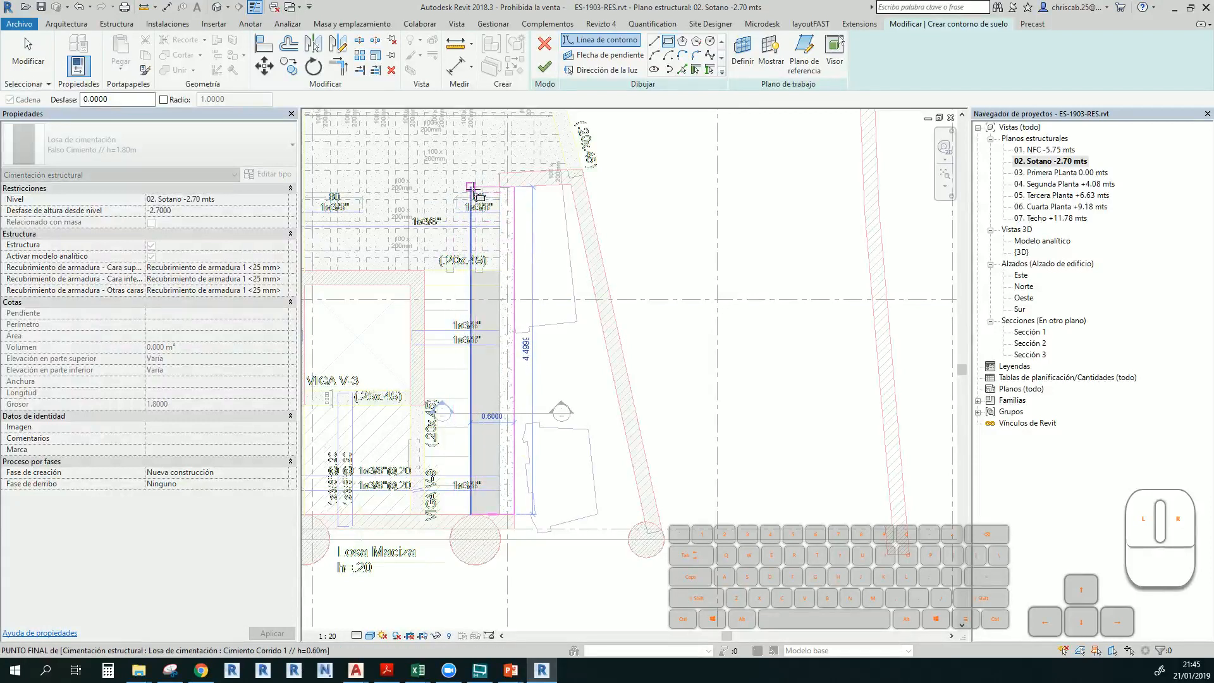
click(471, 187)
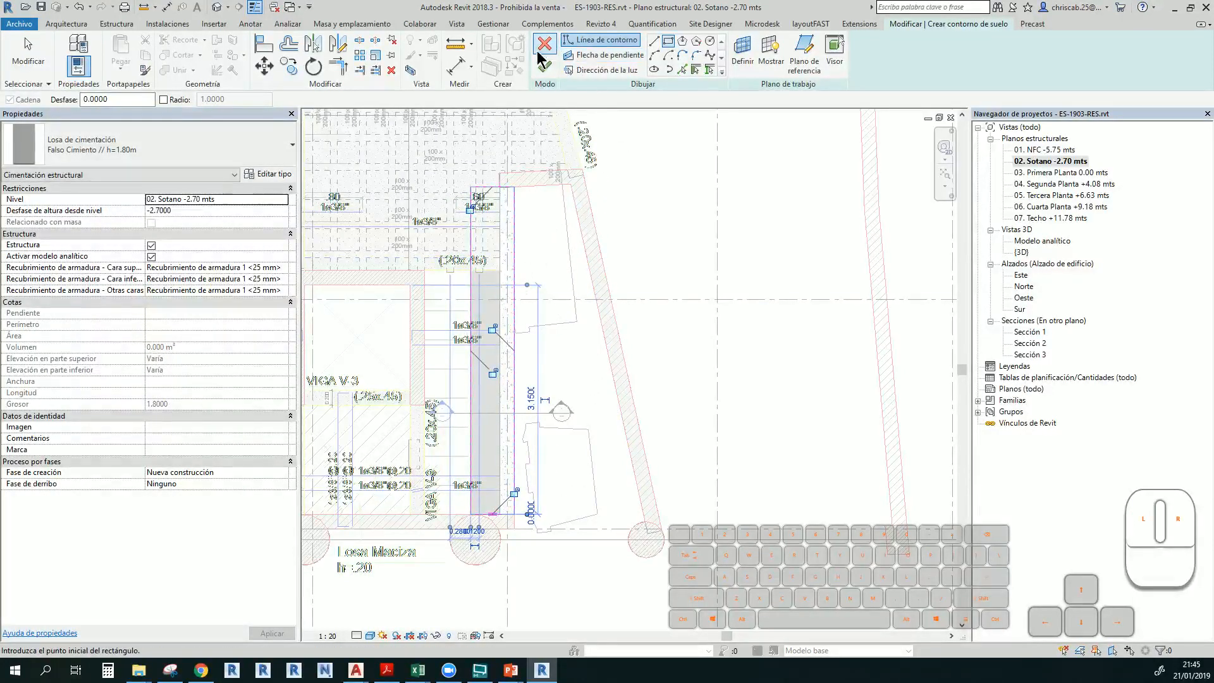
click(544, 68)
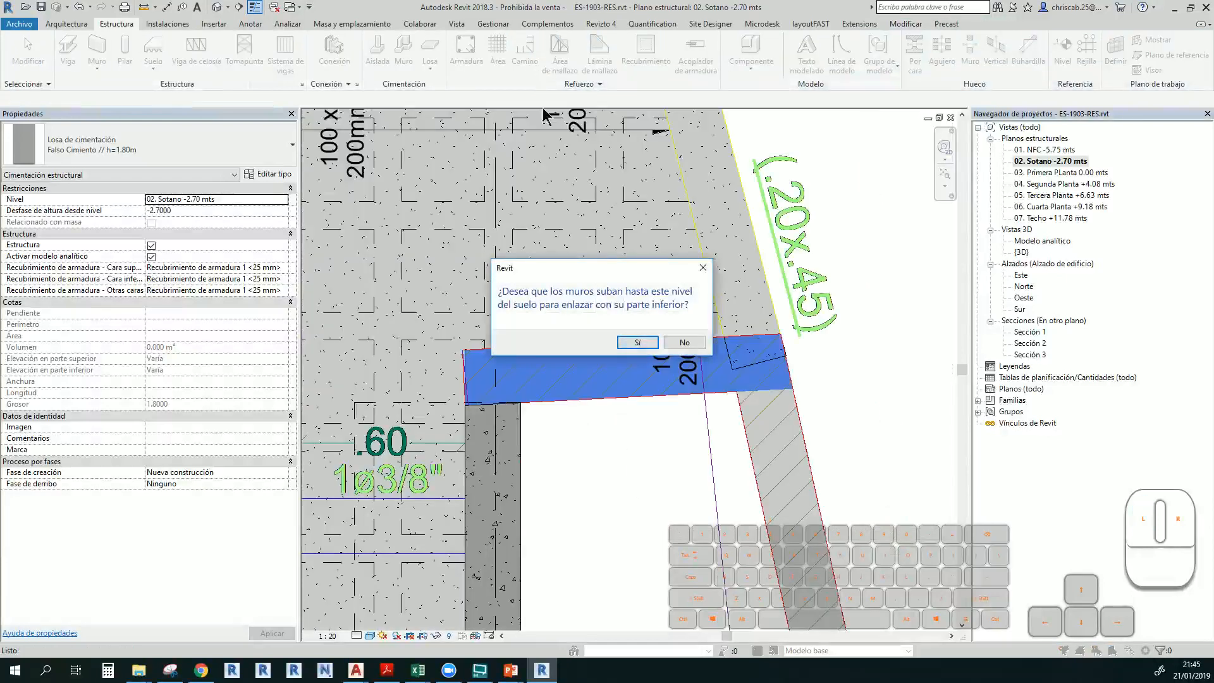
click(683, 342)
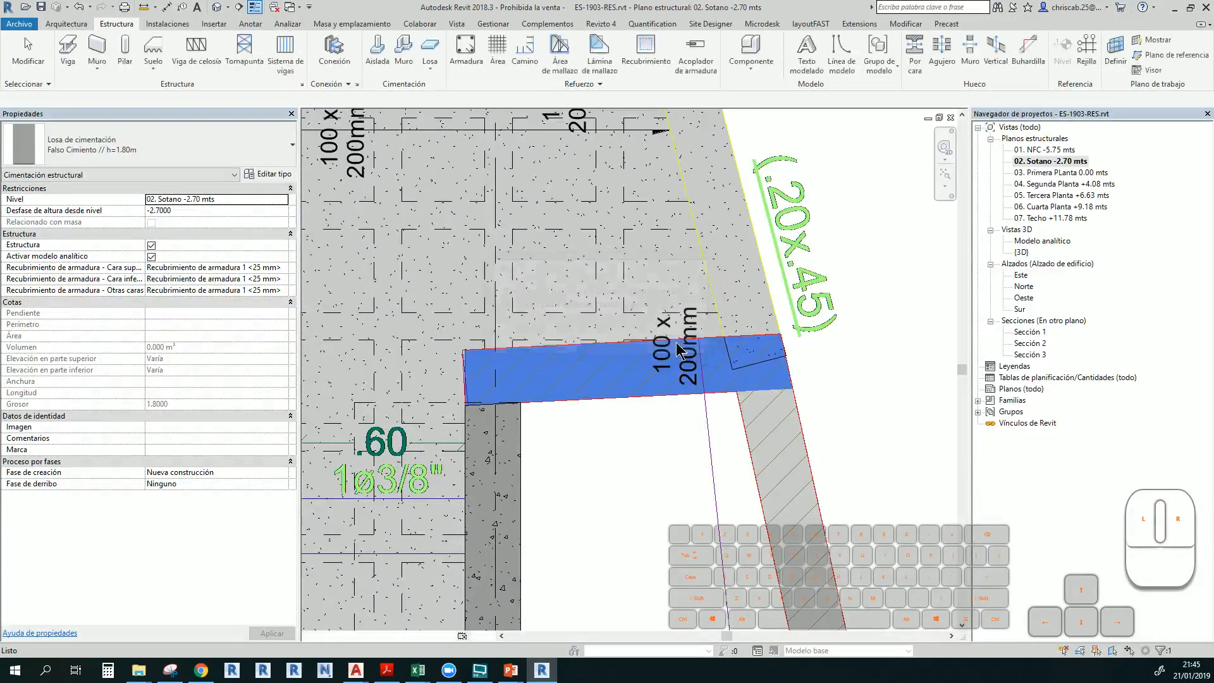
Open the Sección 3 view and extend its crop region downward well below the Falso Cimiento slab
scroll(872, 289, down, 5)
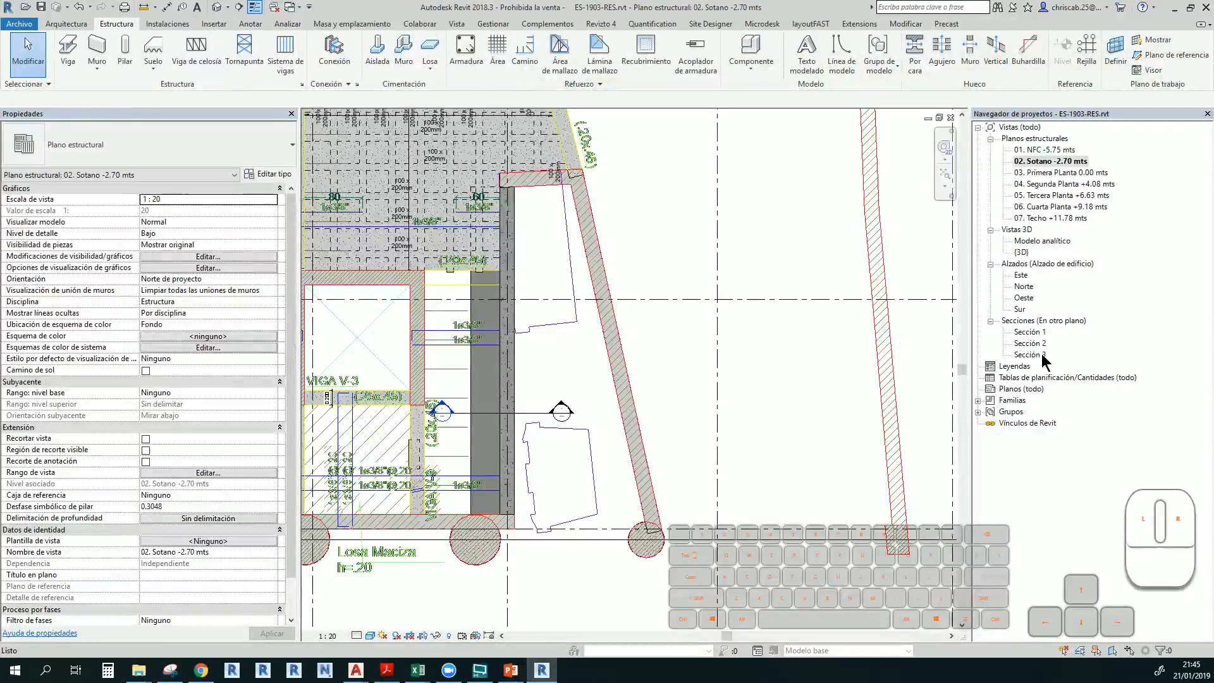
double_click(1042, 355)
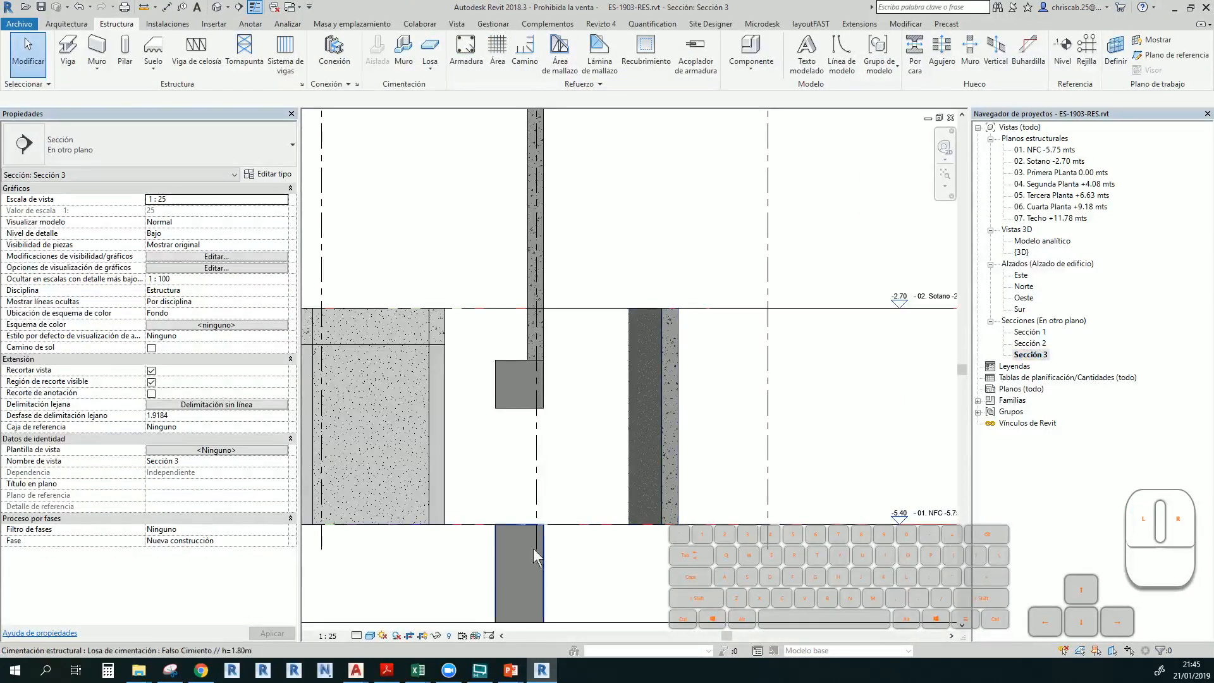
scroll(589, 426, down, 4)
click(654, 411)
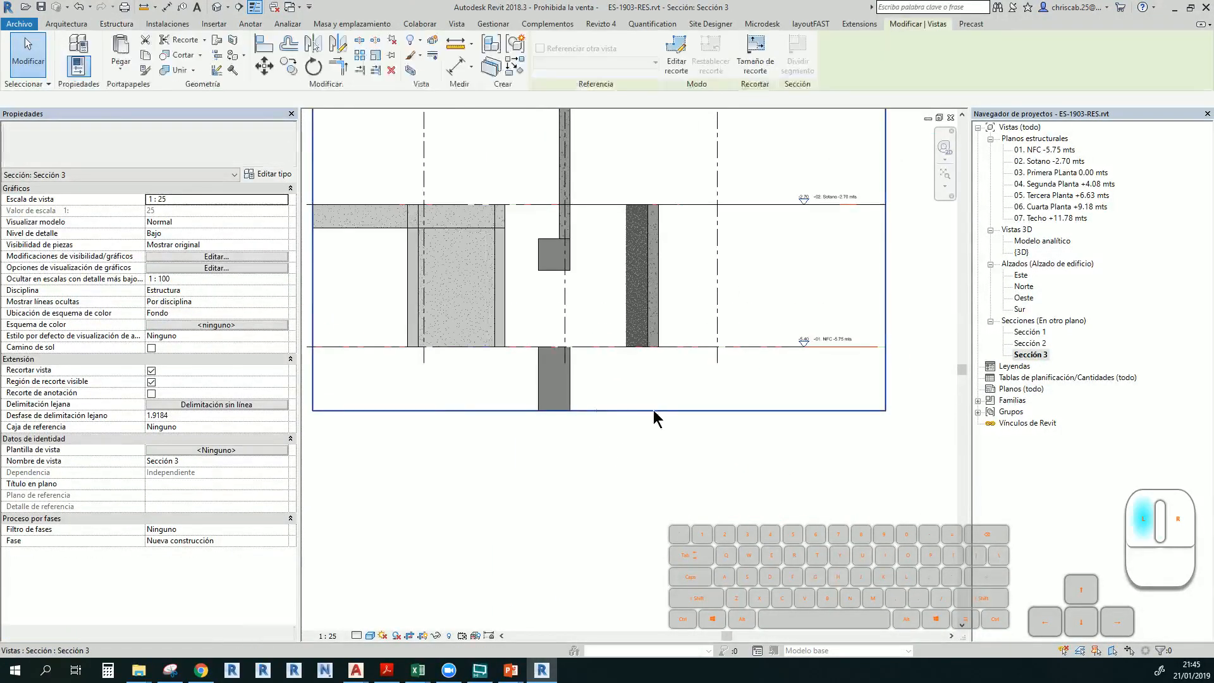
drag(599, 410, 599, 561)
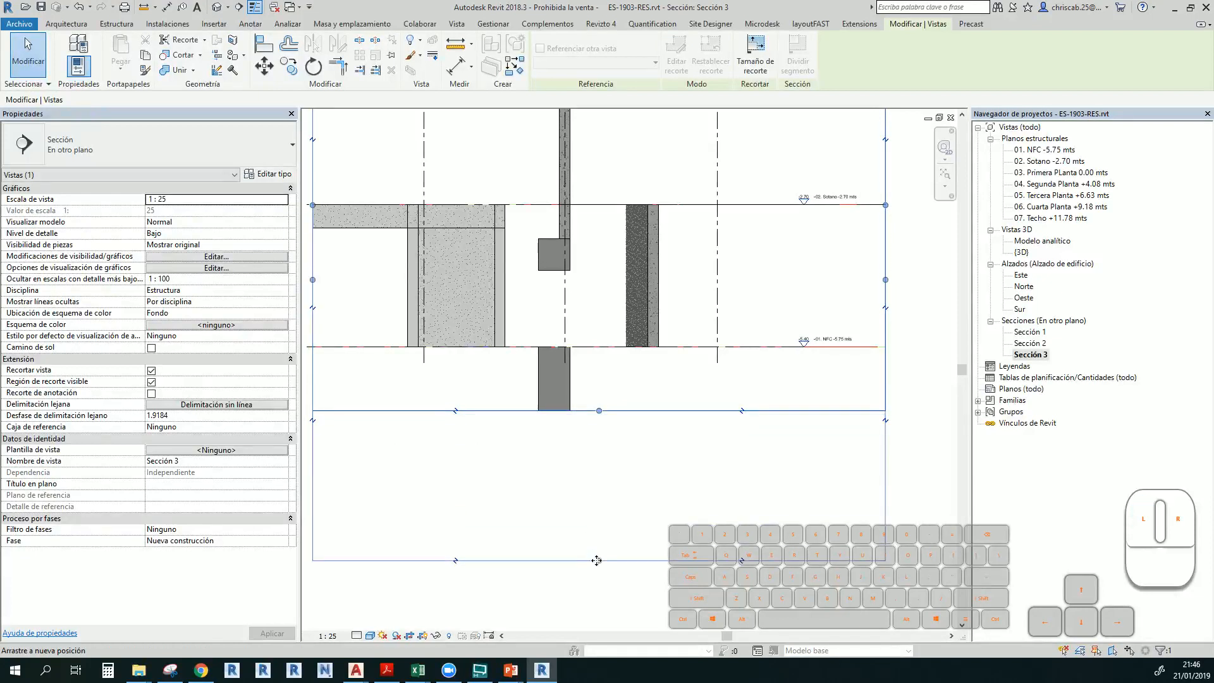
Set the Falso Cimiento slab's height offset from level 02. Sotano to -1.00 in Sección 3, accepting its overlap with the footing
scroll(587, 399, up, 1)
middle_drag(590, 399, 556, 454)
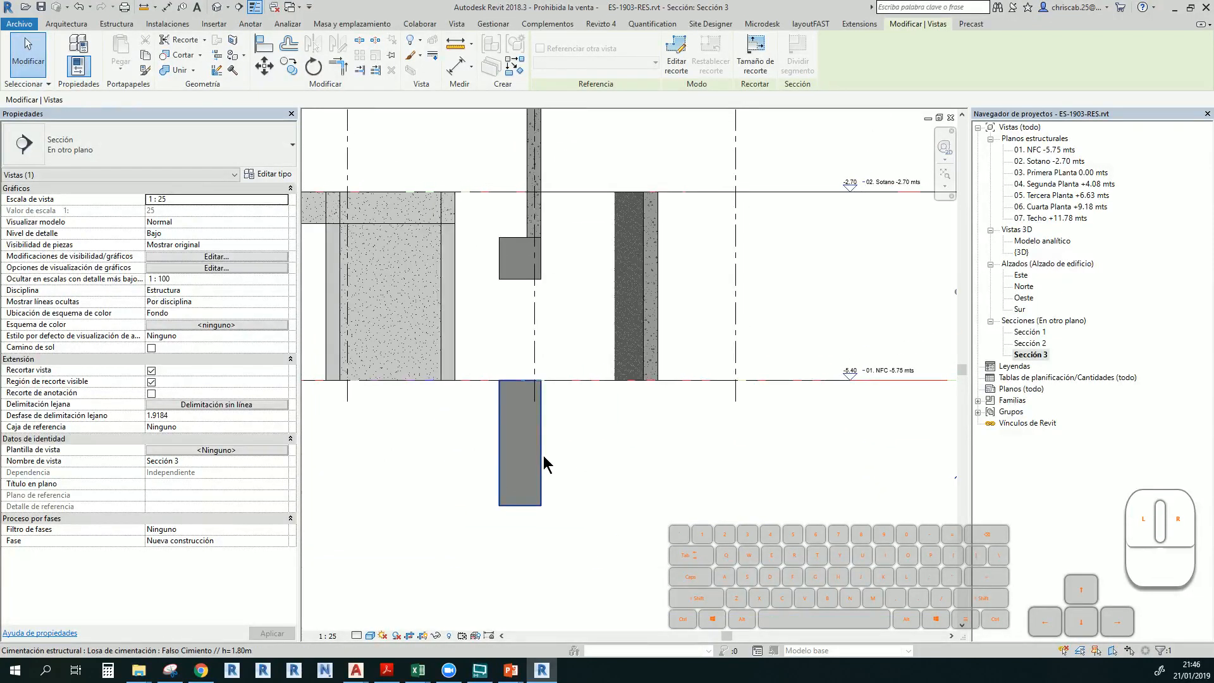
click(541, 455)
click(197, 214)
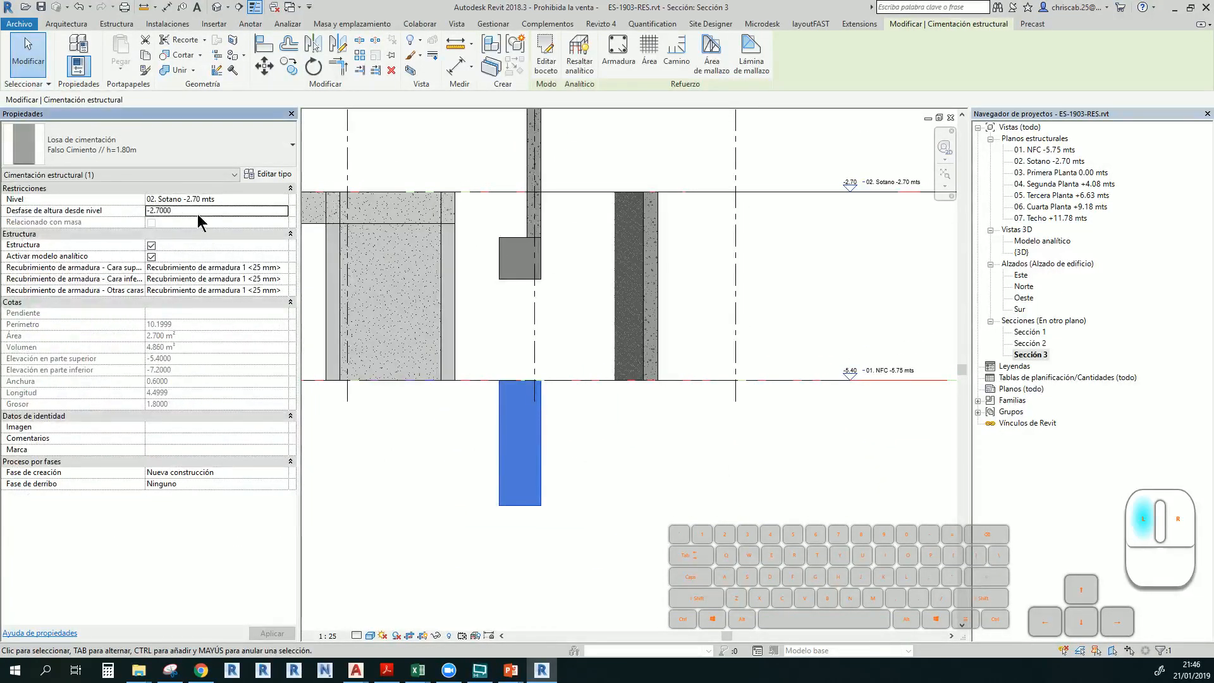
click(201, 213)
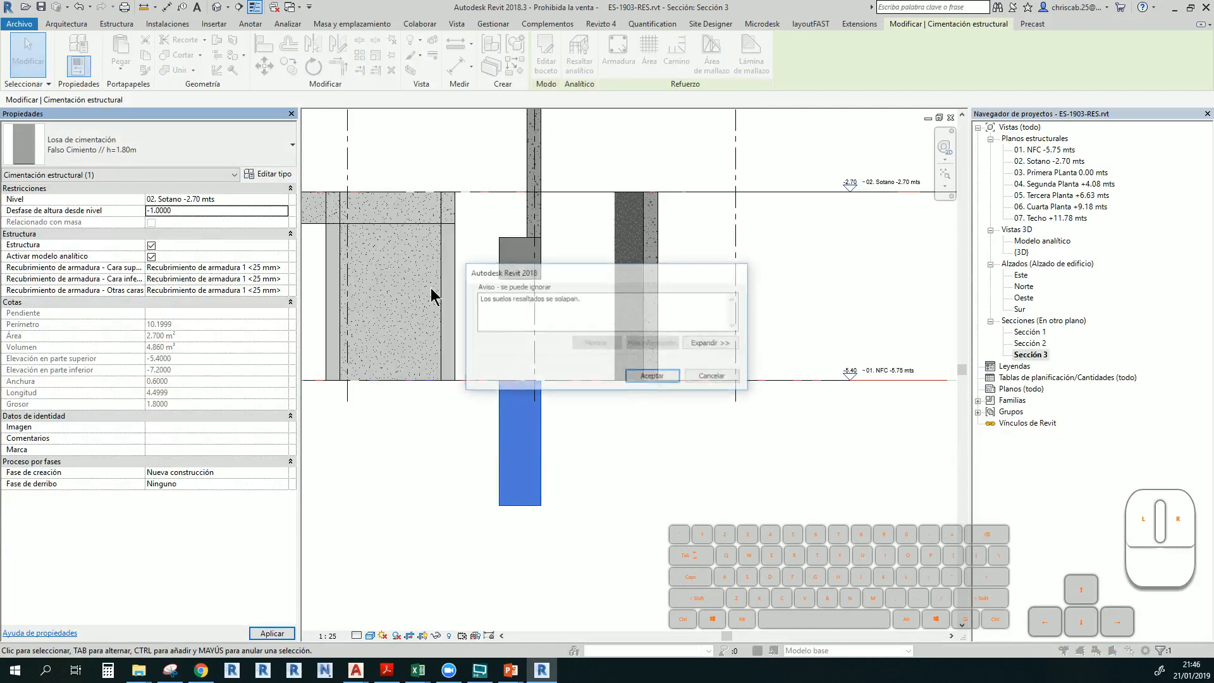
click(652, 377)
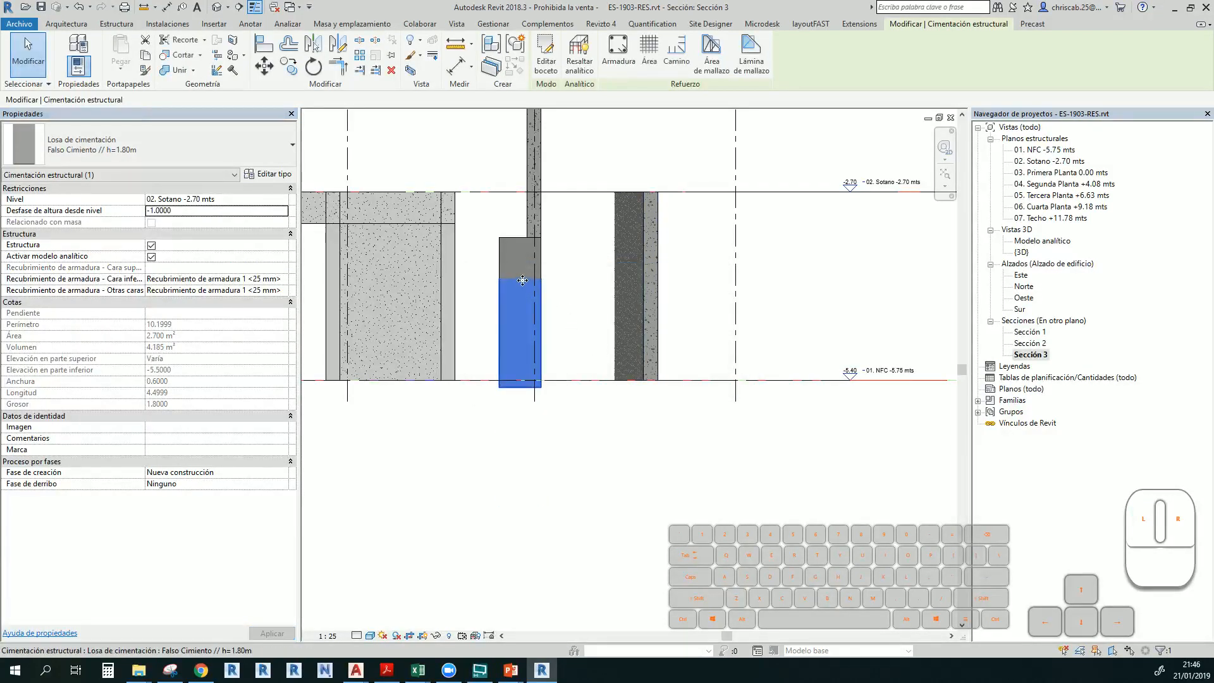
Switch Sección 3 to wireframe display and examine the overlap between the continuous footing and the Falso Cimiento slab
scroll(541, 281, up, 4)
click(588, 283)
click(495, 249)
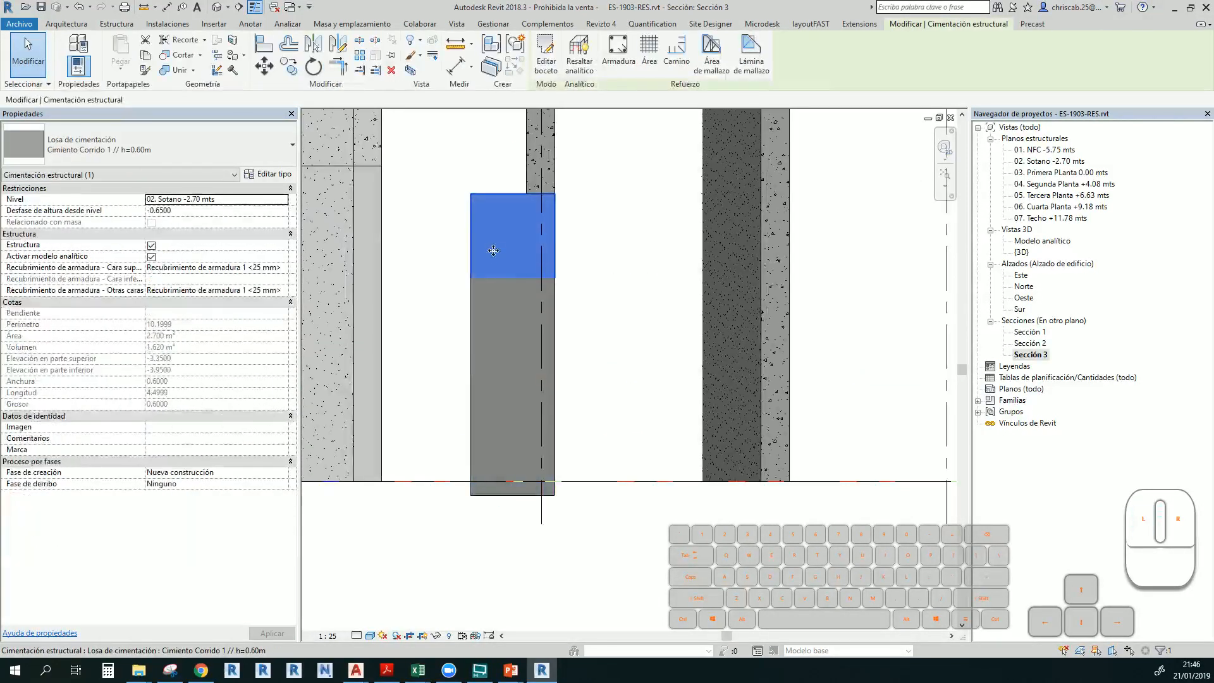
key(w)
key(f)
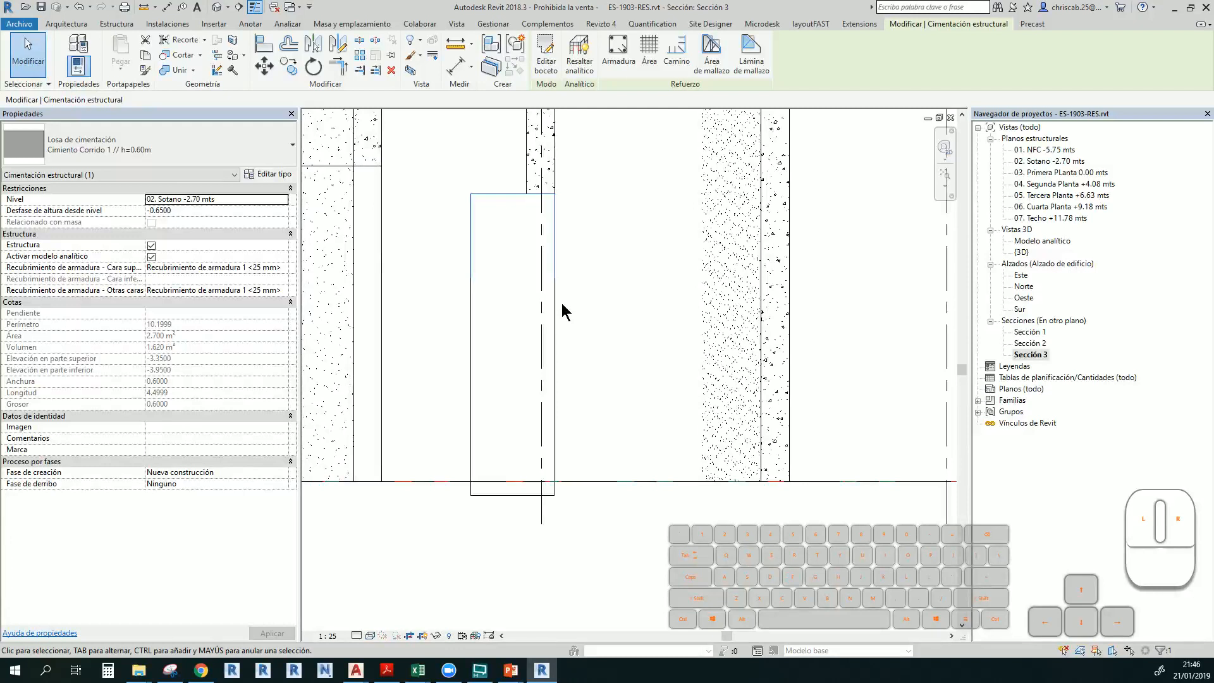
click(477, 309)
click(462, 345)
click(468, 352)
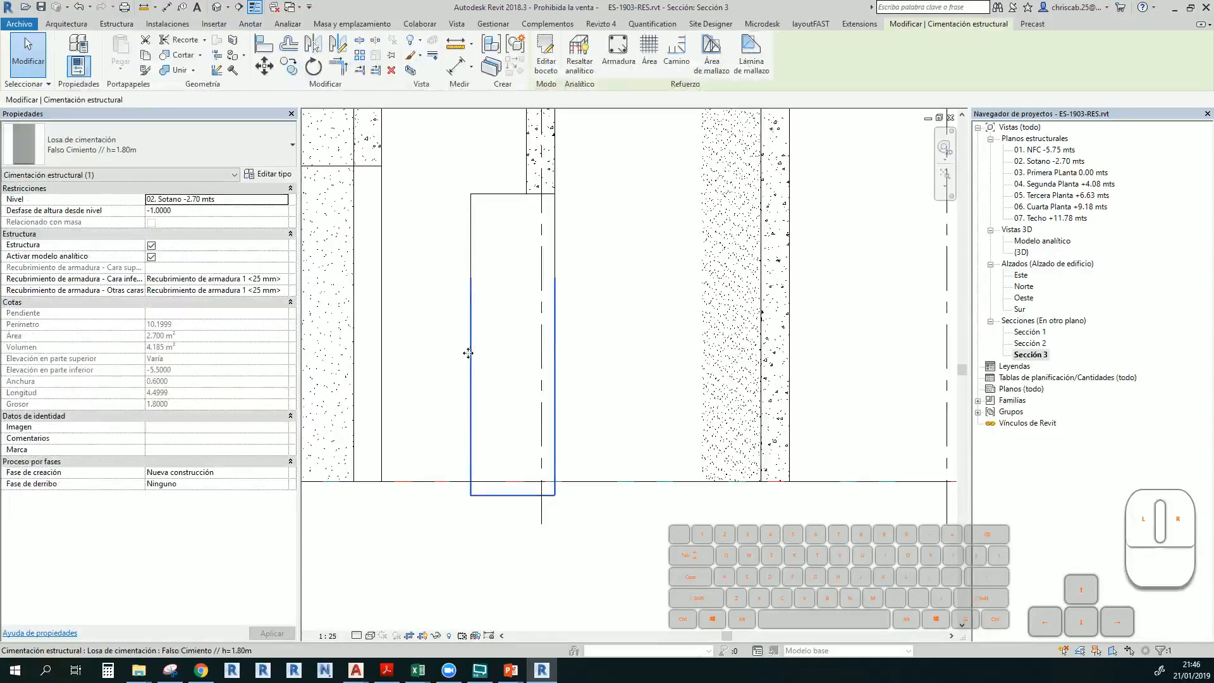
middle_drag(565, 457, 511, 450)
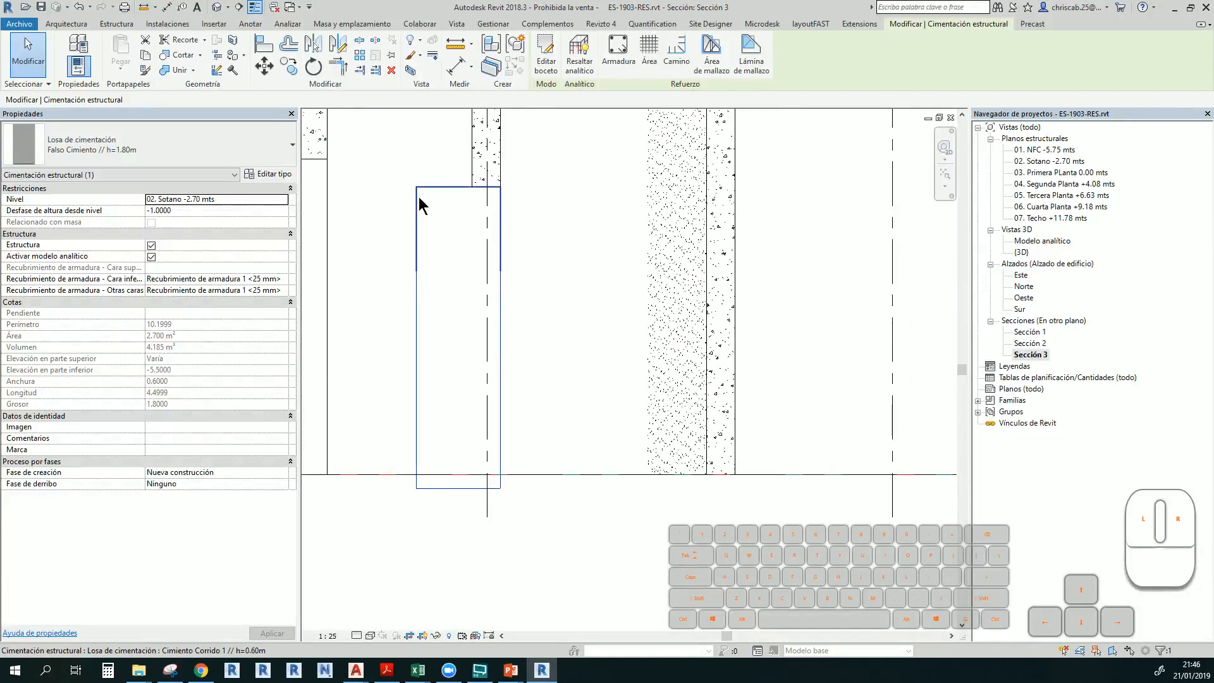
Return Sección 3 to shaded display and clear the footing selection
click(447, 244)
key(s)
key(d)
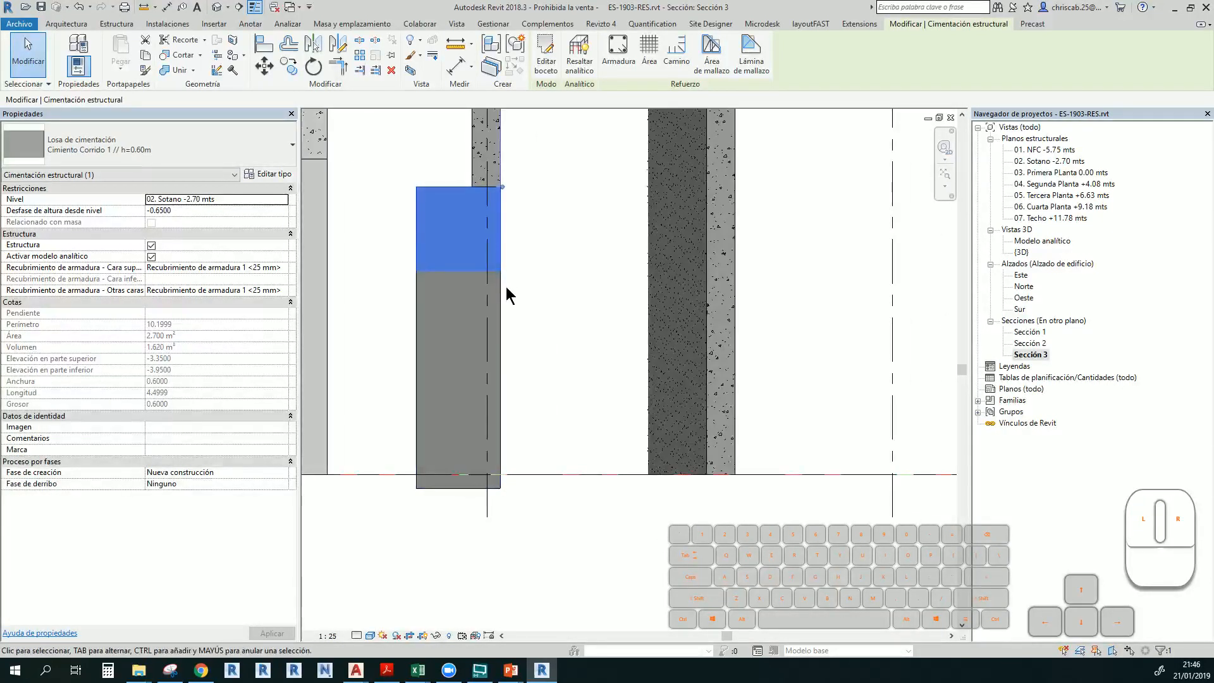
click(503, 355)
key(Escape)
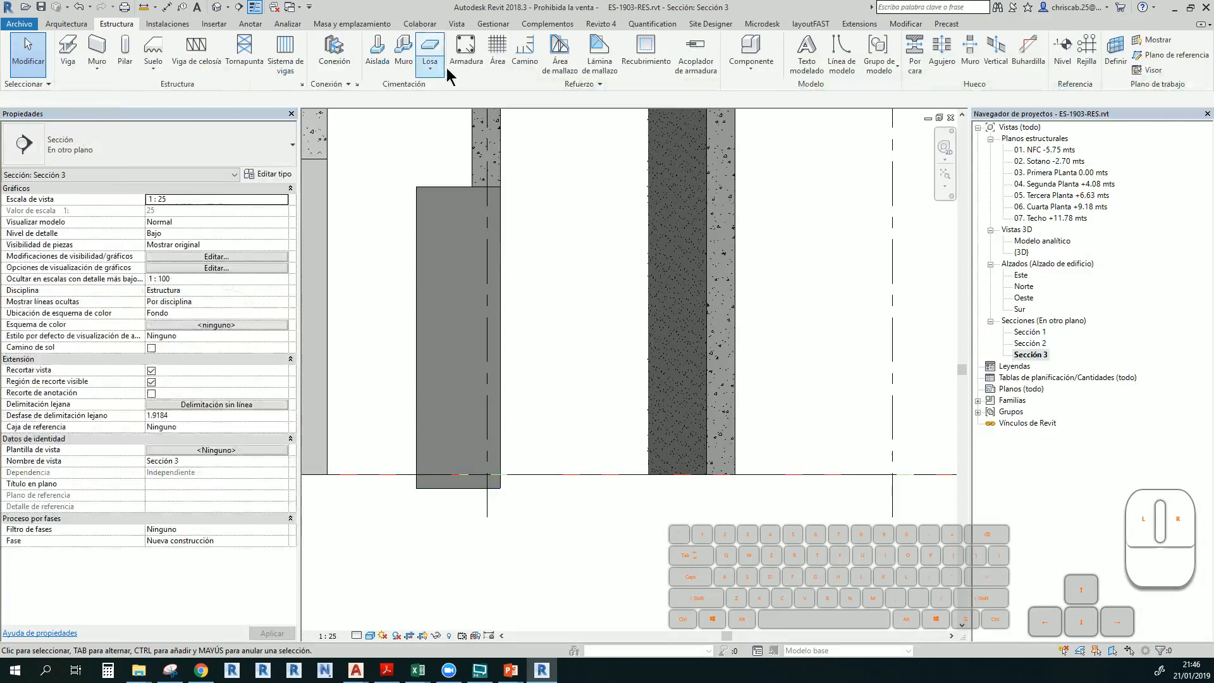
click(167, 7)
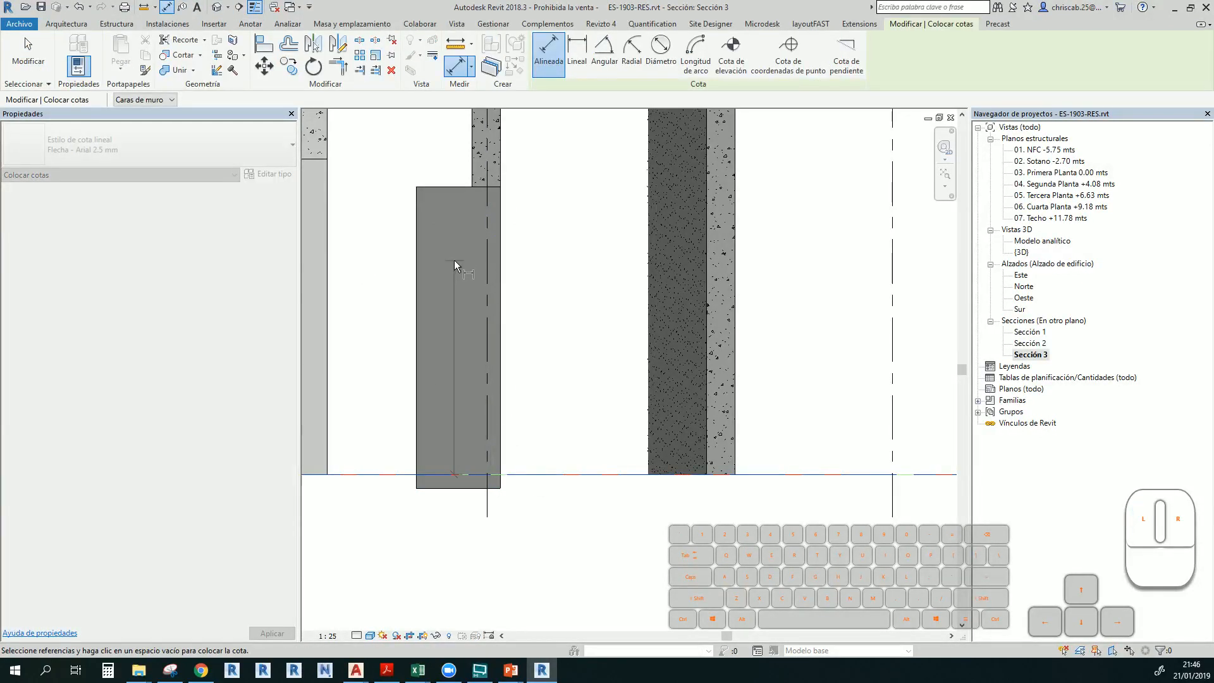
key(Escape)
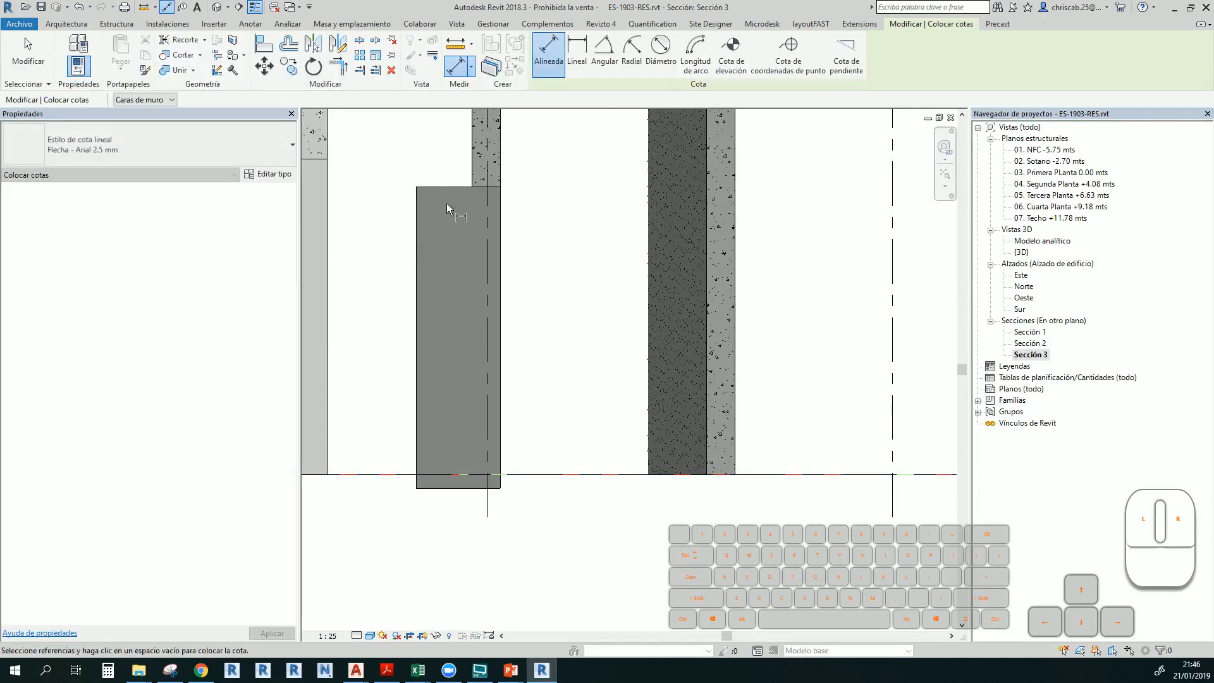
click(443, 185)
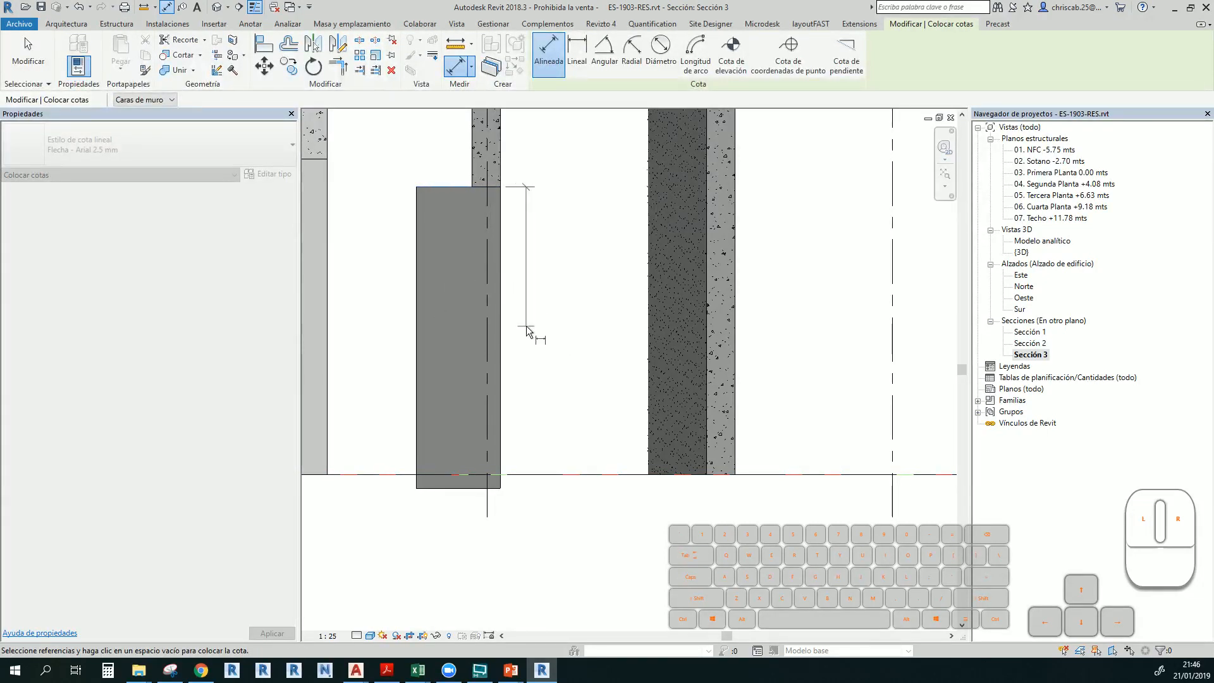
key(Escape)
key(Escape)
Move the Falso Cimiento slab down clear of the continuous footing, to a height offset of about -1.43
click(496, 344)
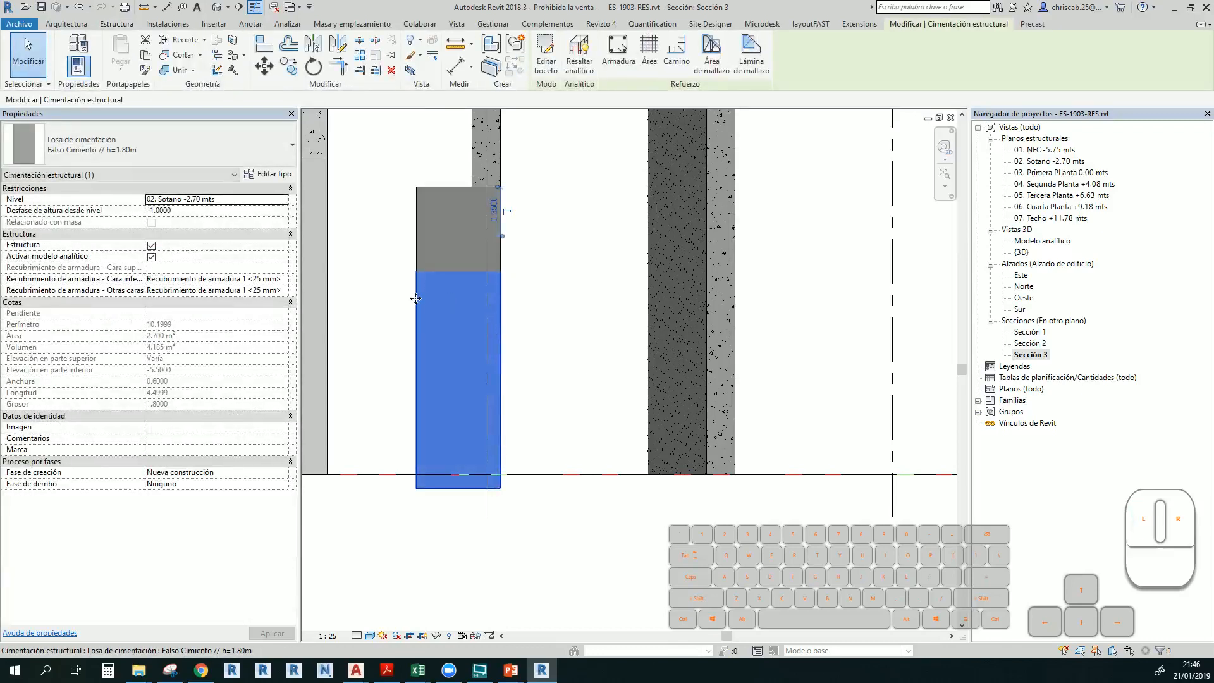
drag(446, 359, 447, 419)
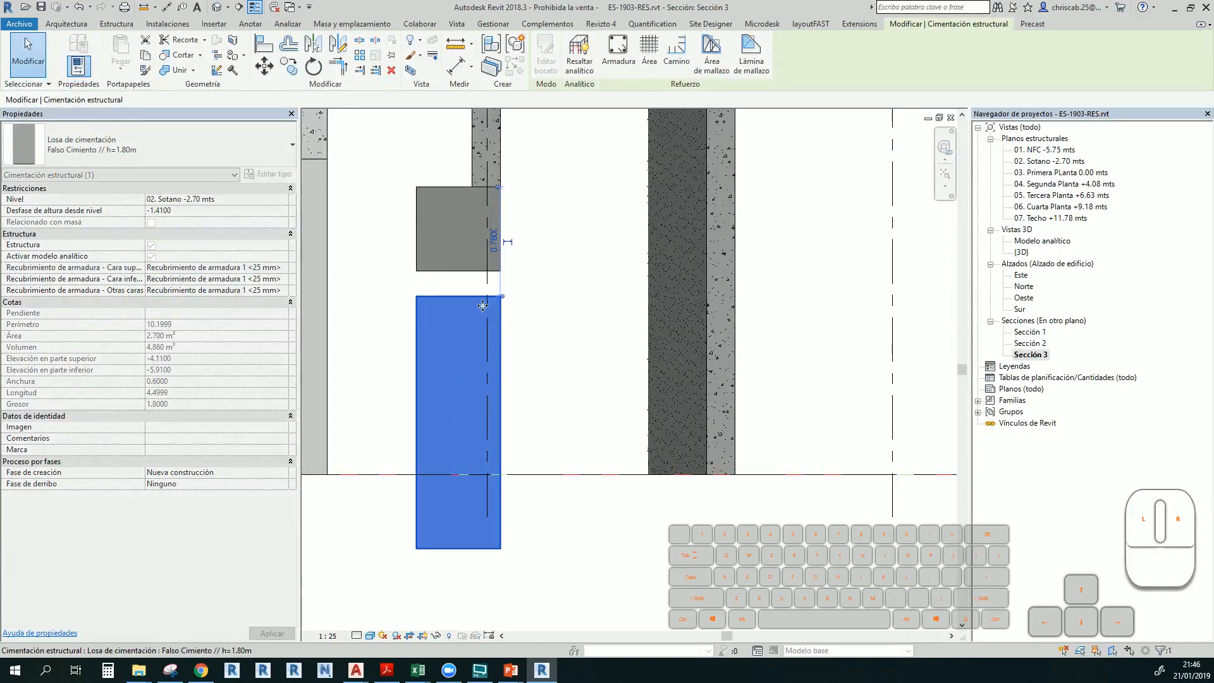
click(552, 254)
Dimension the continuous footing's height and the distance from level 02. Sotano down to the footing's top face
key(d)
key(i)
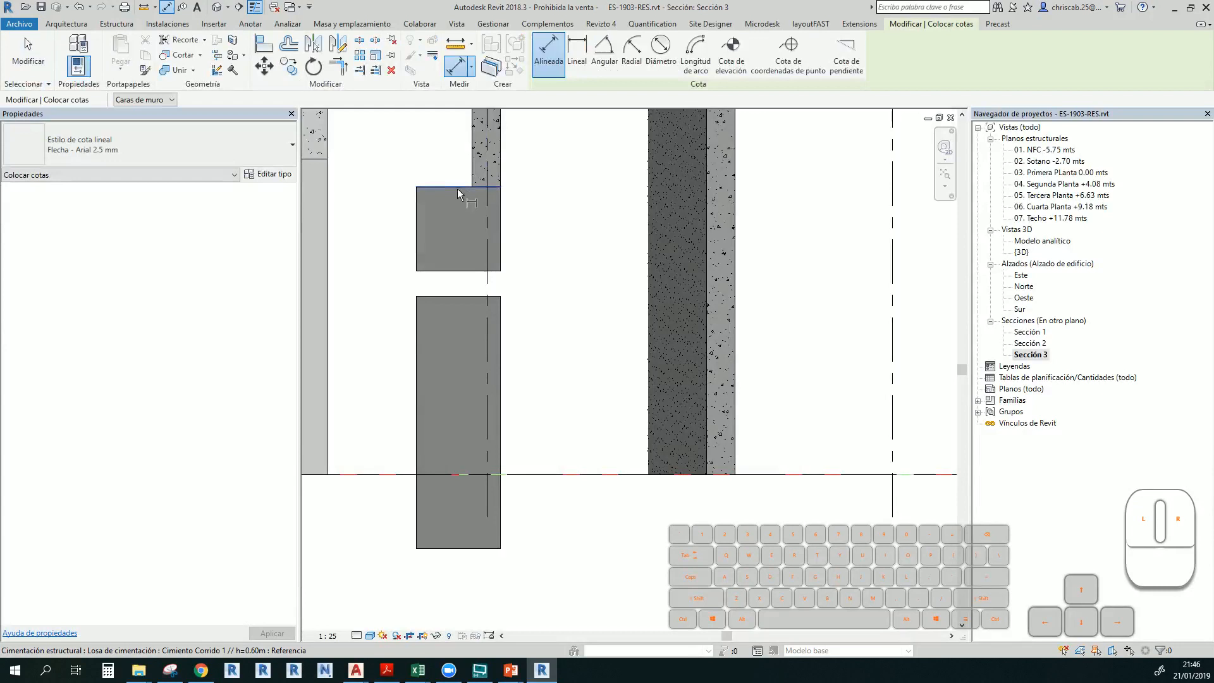
click(453, 271)
click(544, 277)
middle_drag(560, 294, 556, 447)
click(521, 249)
click(488, 340)
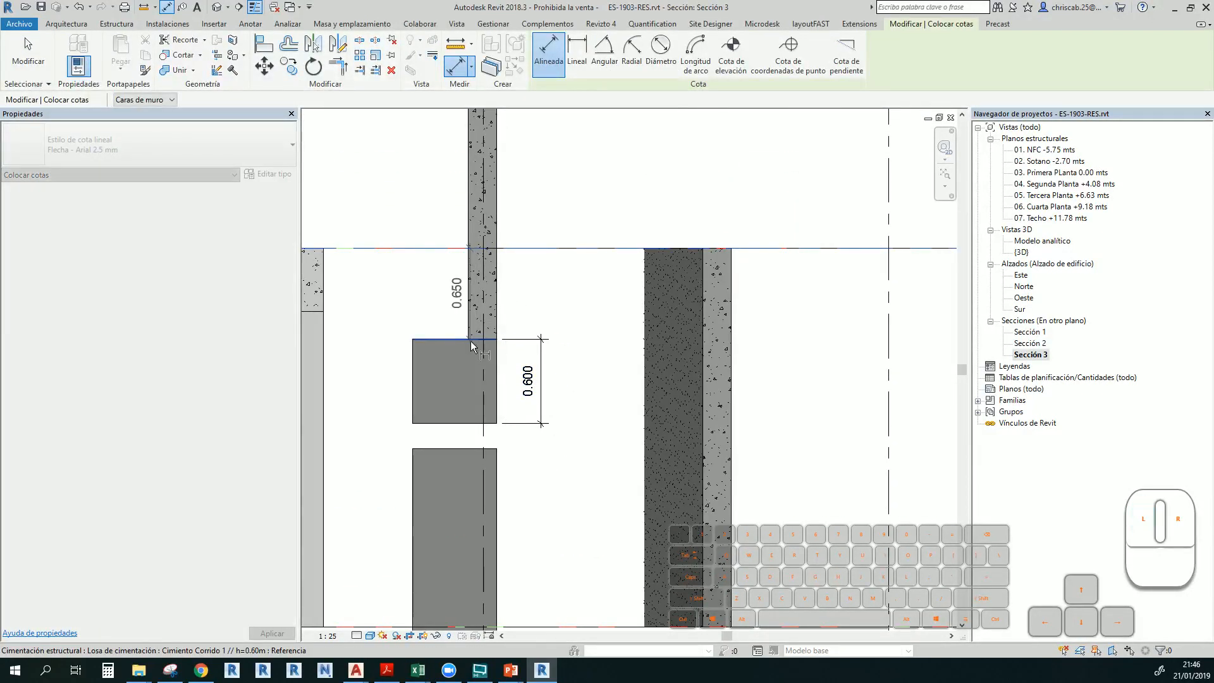
click(538, 339)
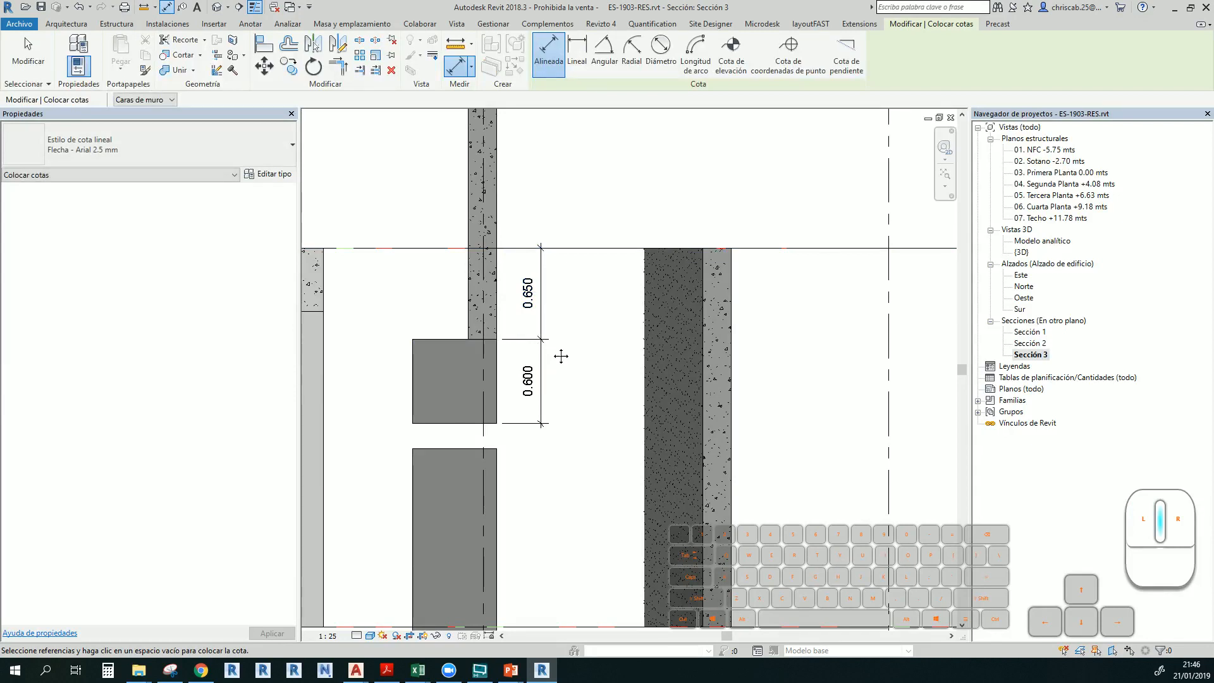
Dimension the distance from the continuous footing's underside down to level 01. NFC, in line with the other dimensions
middle_drag(551, 354, 542, 333)
middle_drag(524, 427, 508, 272)
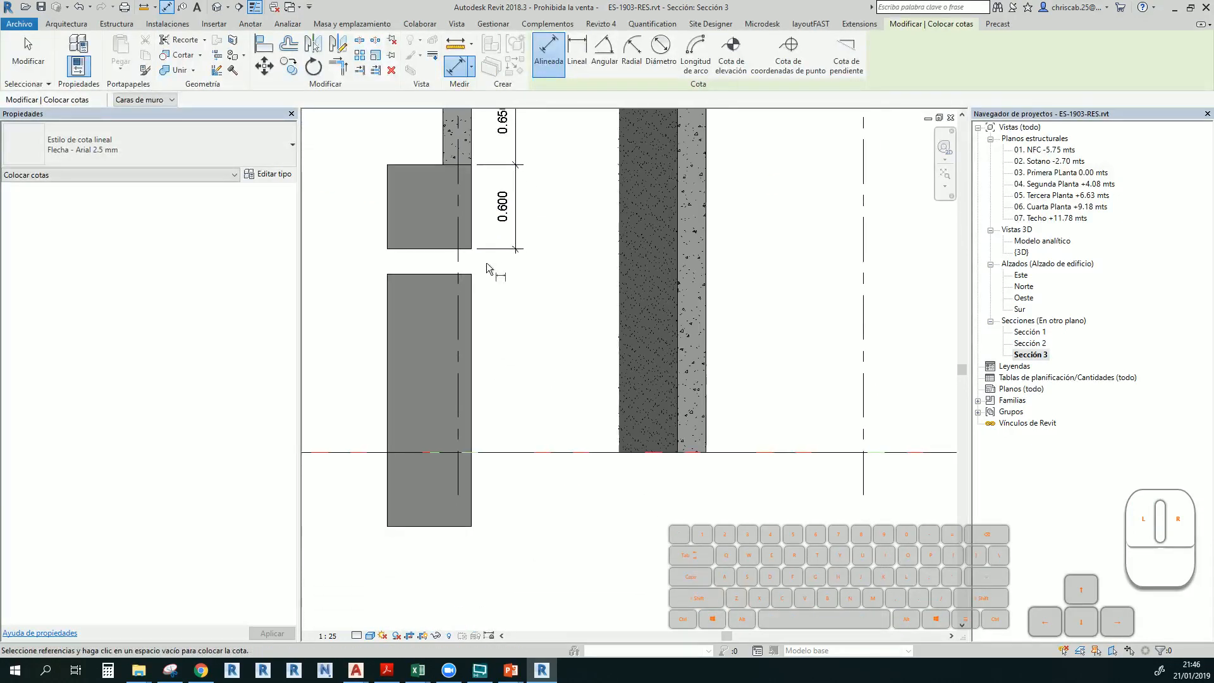
click(497, 453)
click(487, 252)
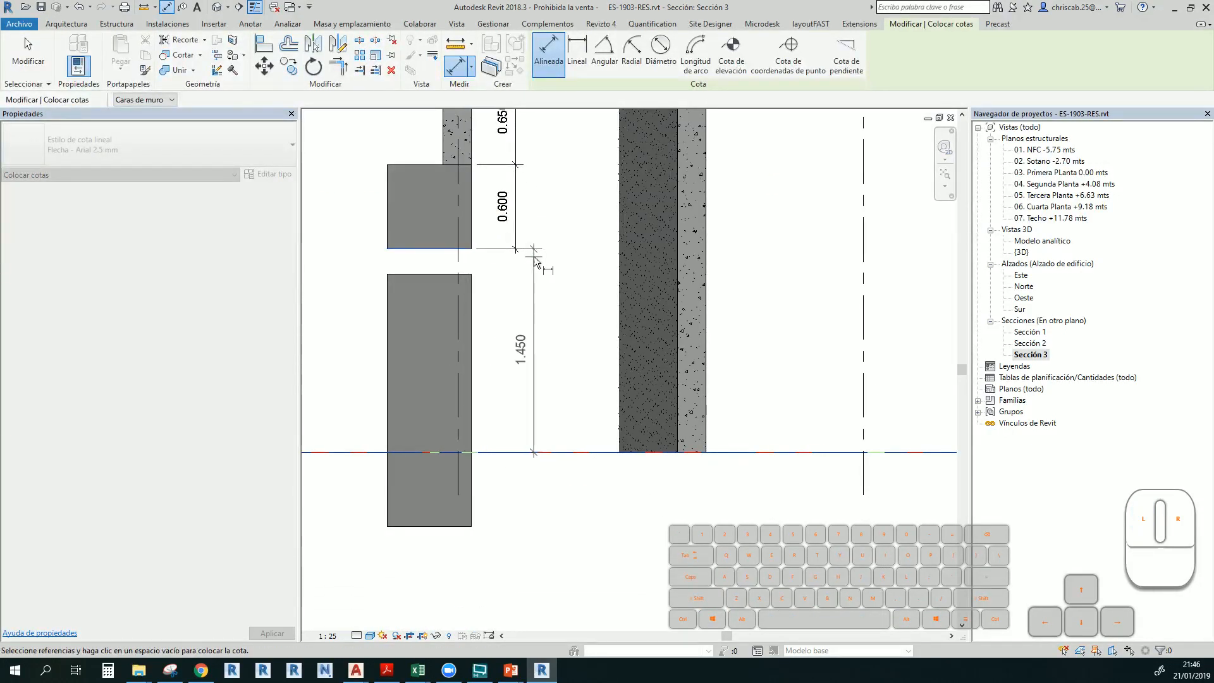
click(517, 264)
scroll(530, 295, down, 3)
middle_drag(540, 313, 465, 381)
middle_drag(686, 292, 442, 336)
middle_drag(653, 356, 760, 341)
scroll(760, 342, down, 1)
middle_drag(506, 323, 600, 310)
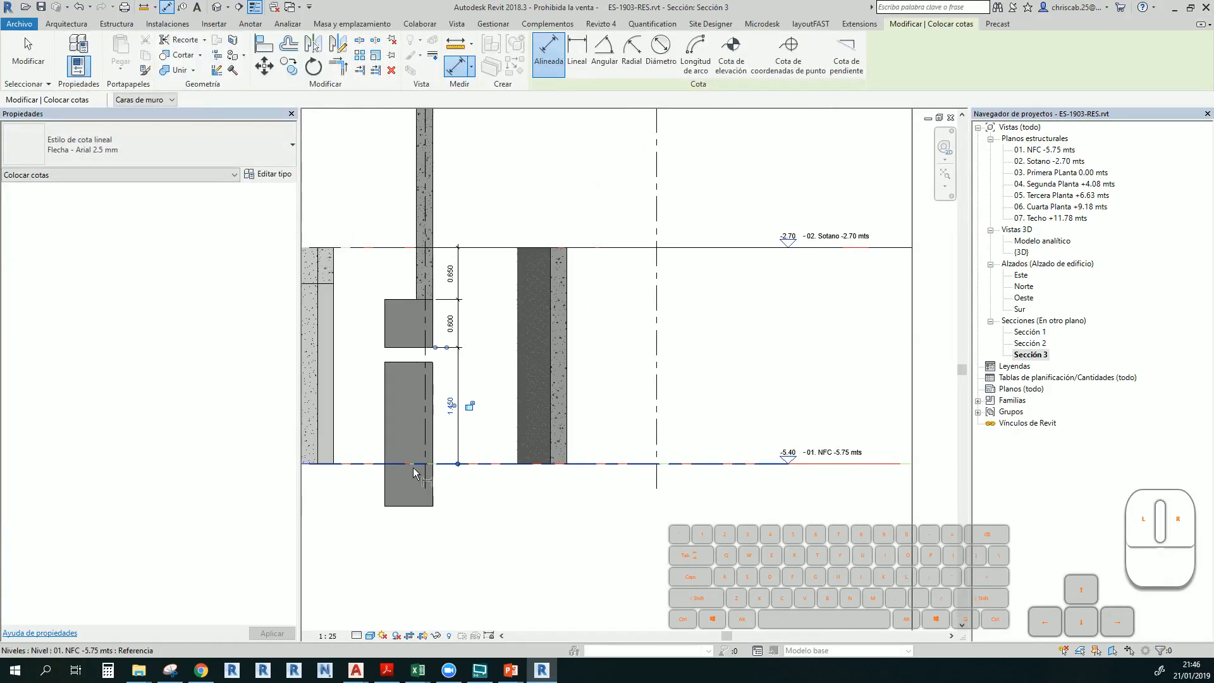
Switch to AutoCAD, examine the footing and falso cimiento heights and levels in the A-A to C-C cuts, and return to Revit
key(alt+Tab)
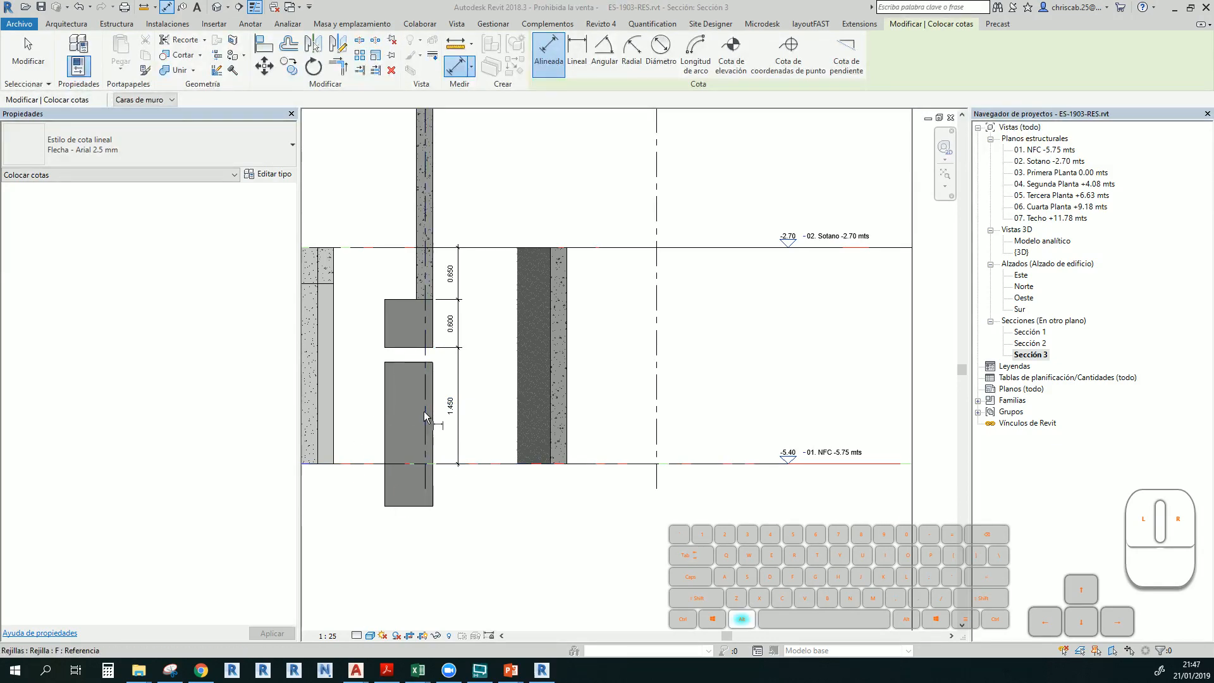
scroll(428, 309, down, 3)
middle_drag(414, 341, 388, 452)
scroll(438, 241, up, 4)
middle_drag(403, 302, 388, 250)
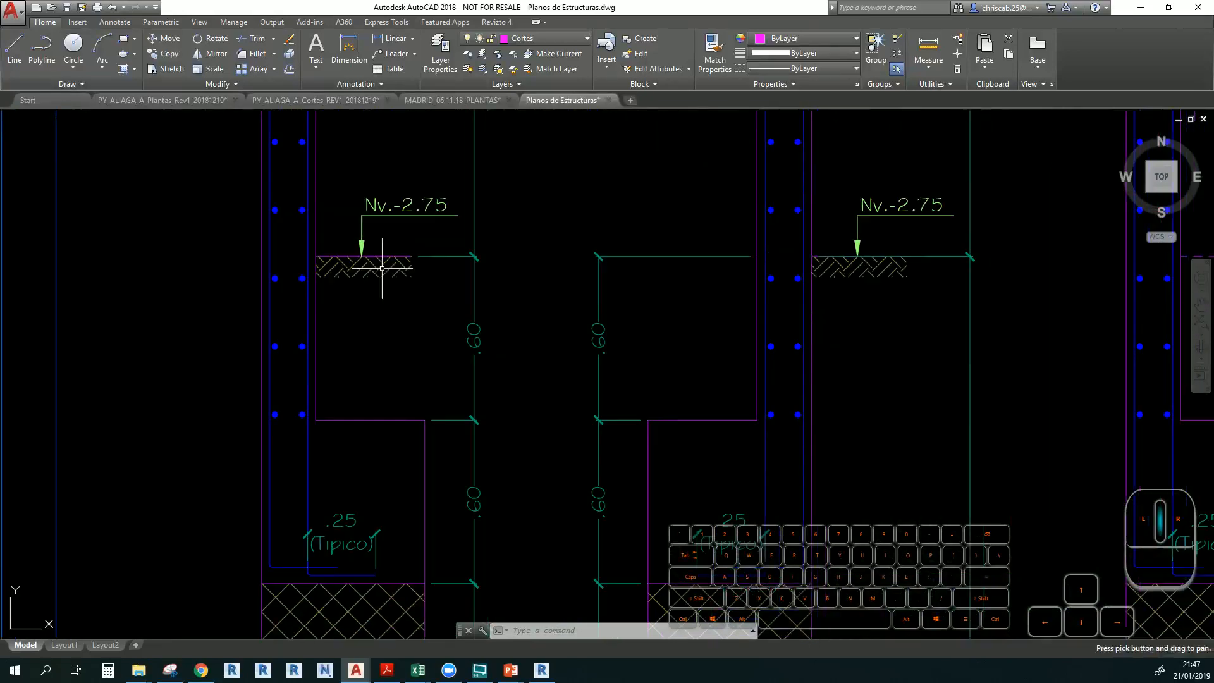
scroll(397, 397, down, 5)
scroll(392, 414, up, 4)
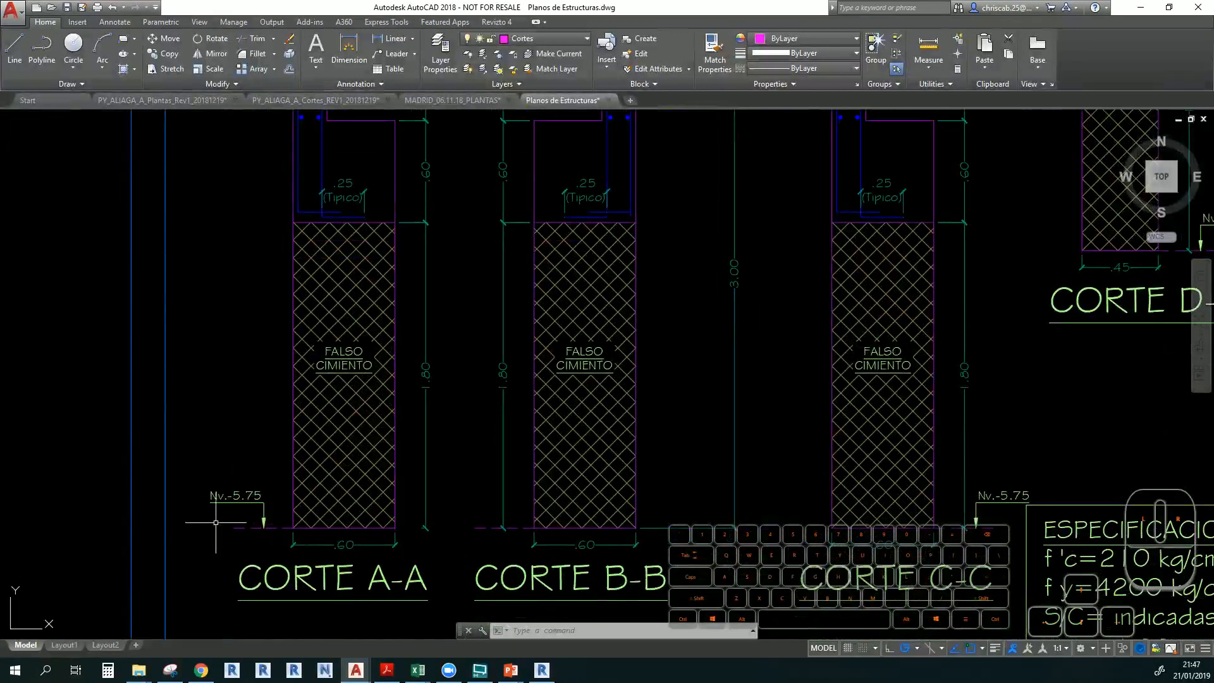
middle_drag(379, 388, 407, 510)
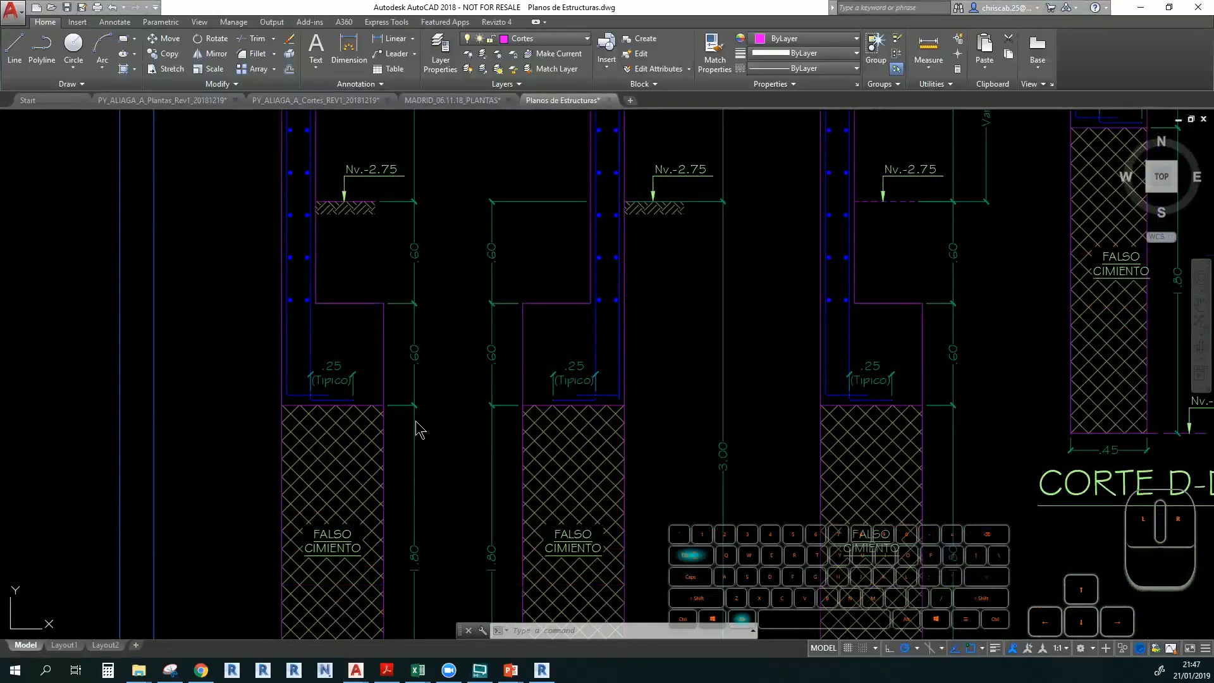
key(alt+Tab)
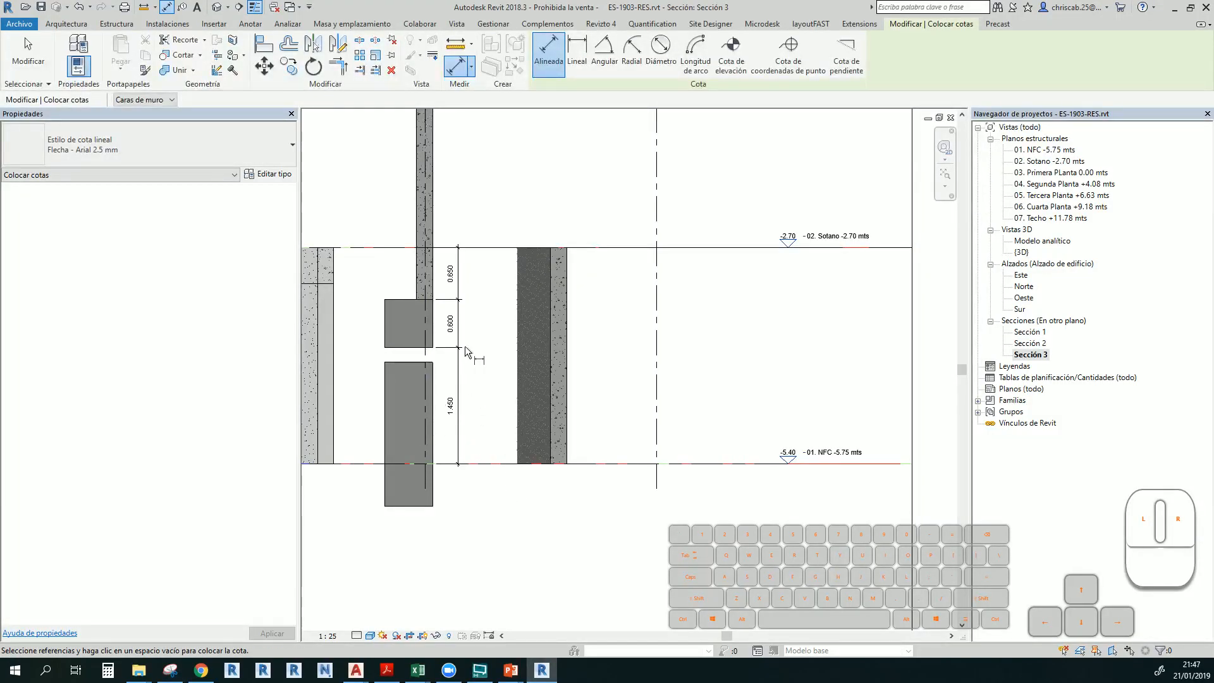
End dimensioning and check the properties of the continuous footing and the Falso Cimiento slab in the section
key(Escape)
key(Escape)
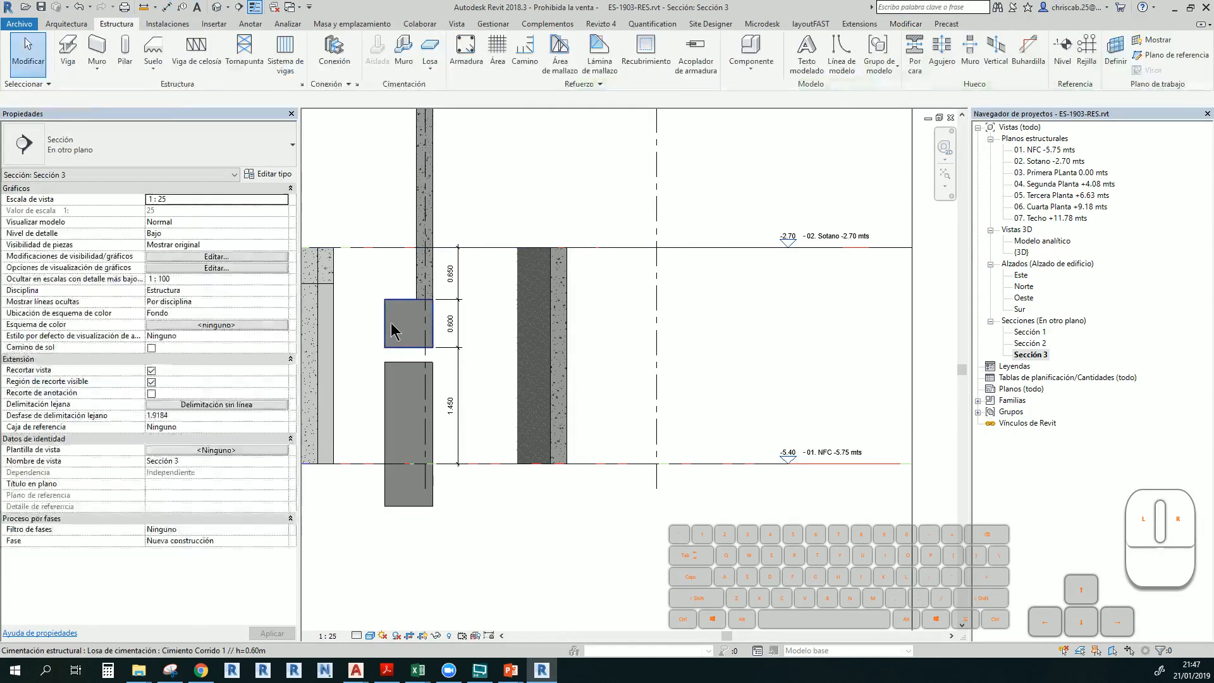
click(398, 322)
click(394, 364)
click(399, 322)
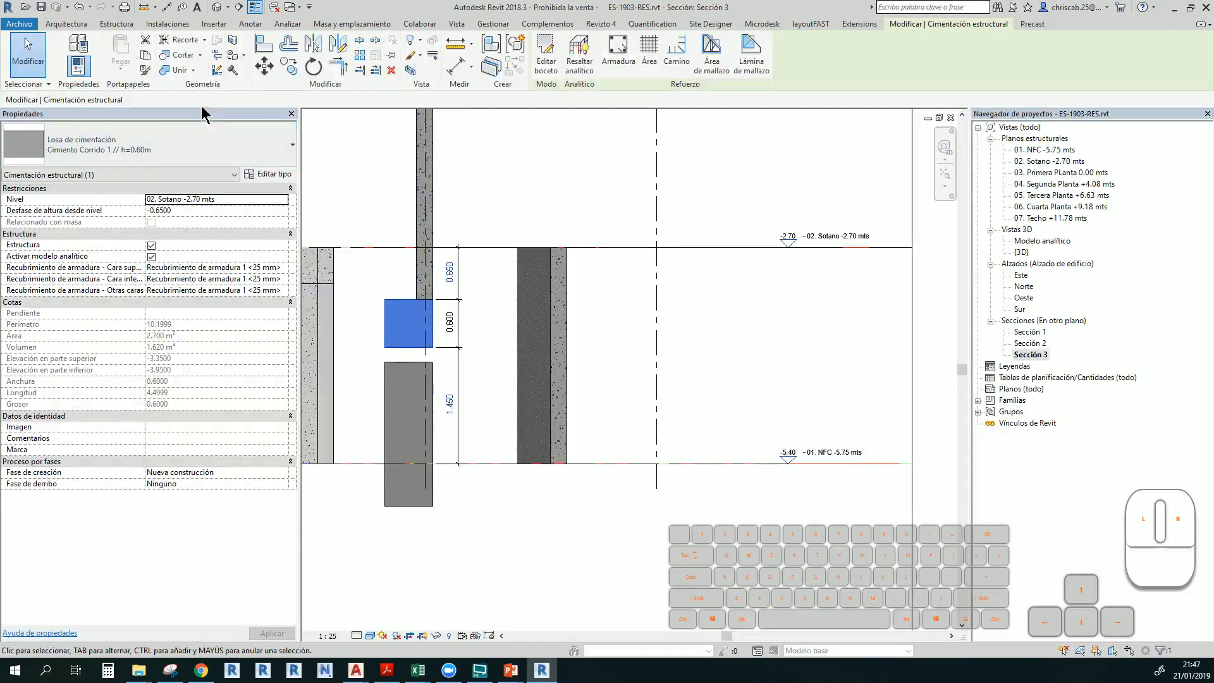
click(118, 24)
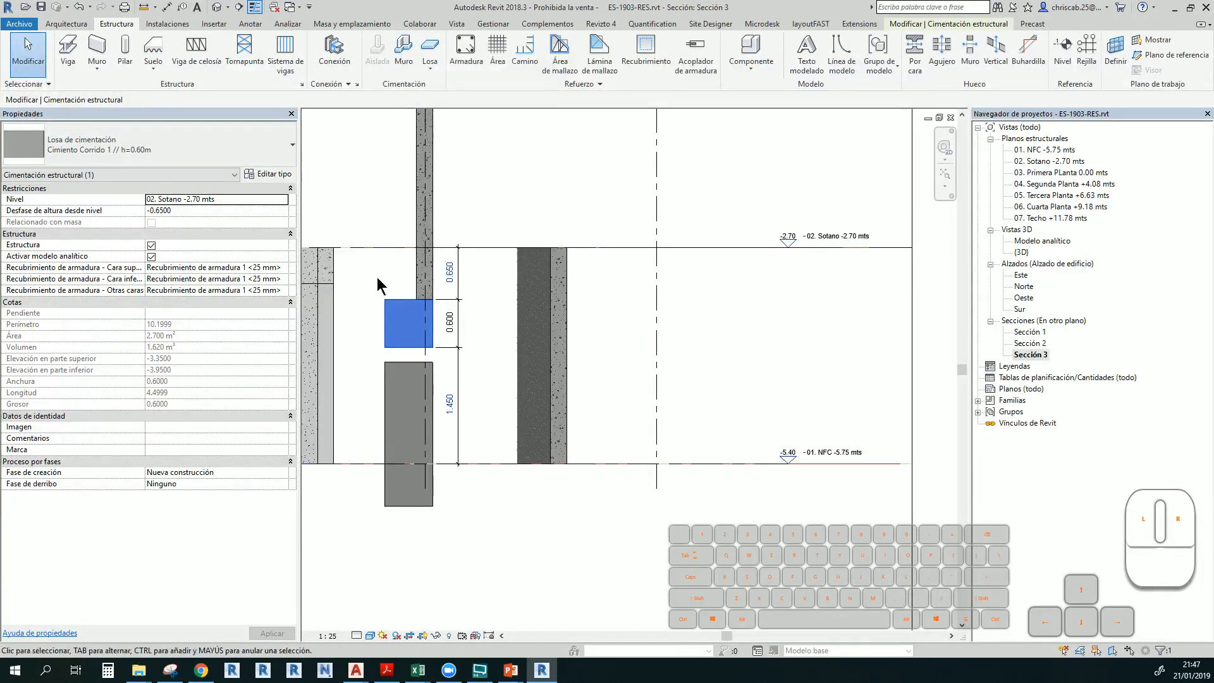
click(395, 312)
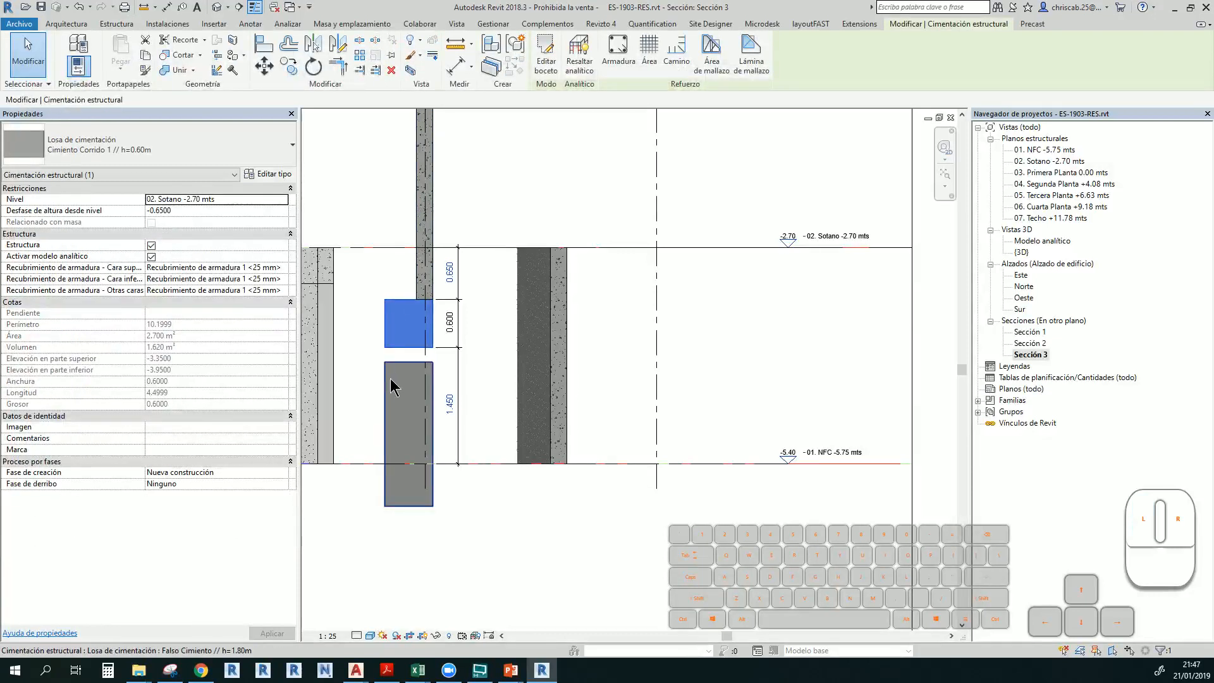
click(405, 366)
click(116, 23)
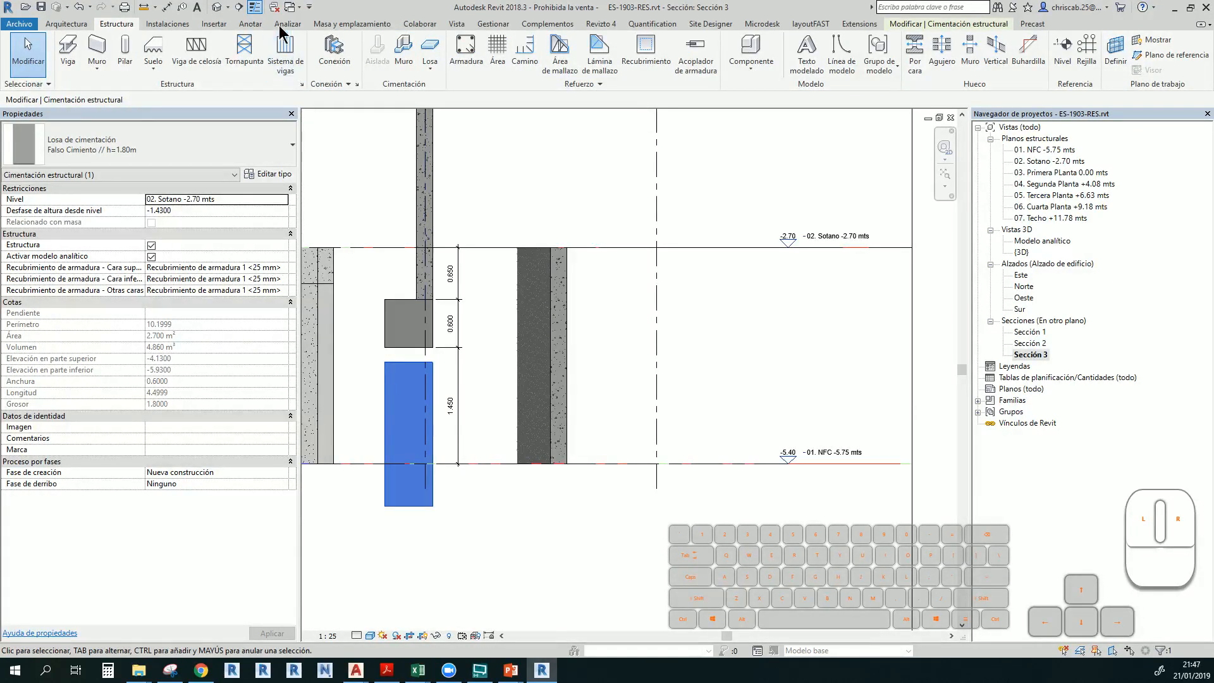
Open the 3D view and examine the rectangular isolated footing, the 600 mm foundation slab and the Falso Cimiento slab
click(217, 7)
scroll(478, 321, down, 3)
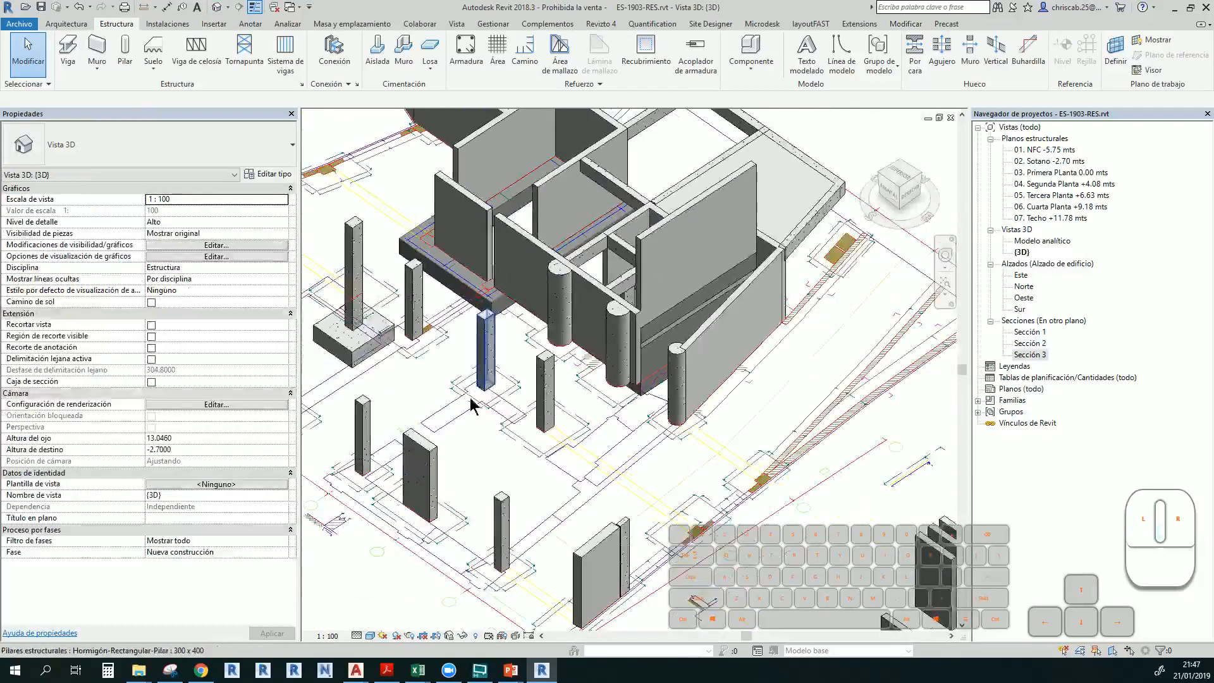
shift+middle_drag(471, 406, 514, 434)
click(410, 435)
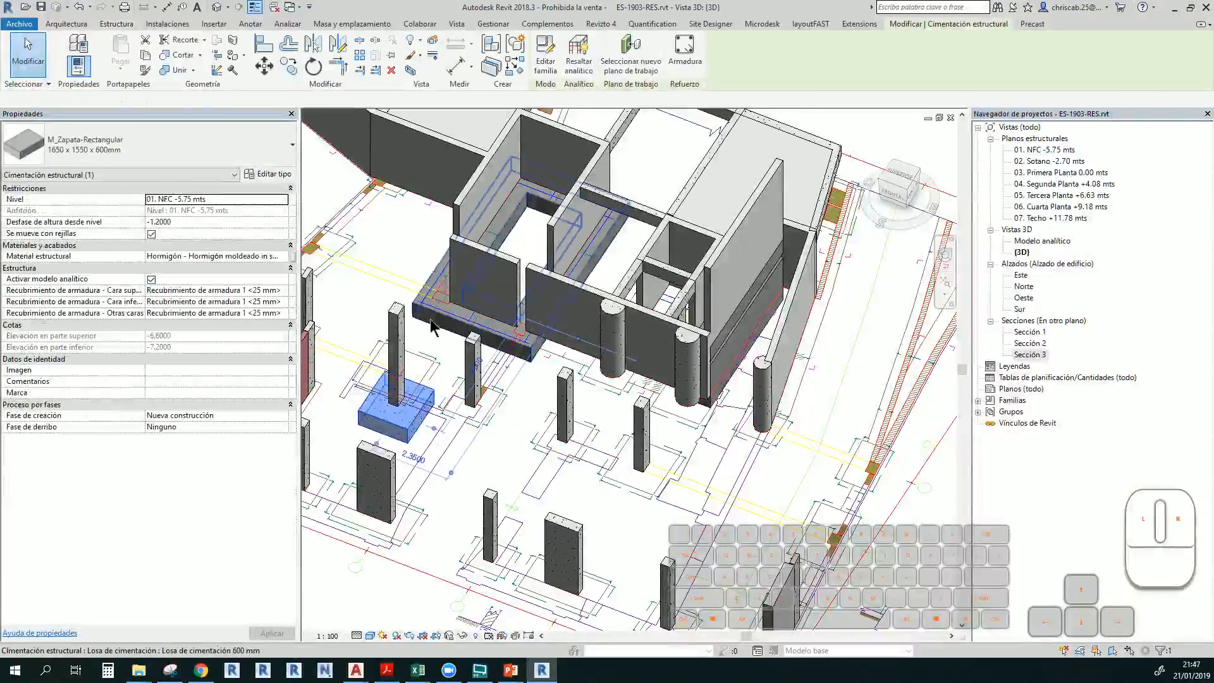
click(476, 337)
shift+middle_drag(476, 336, 591, 274)
scroll(654, 381, down, 2)
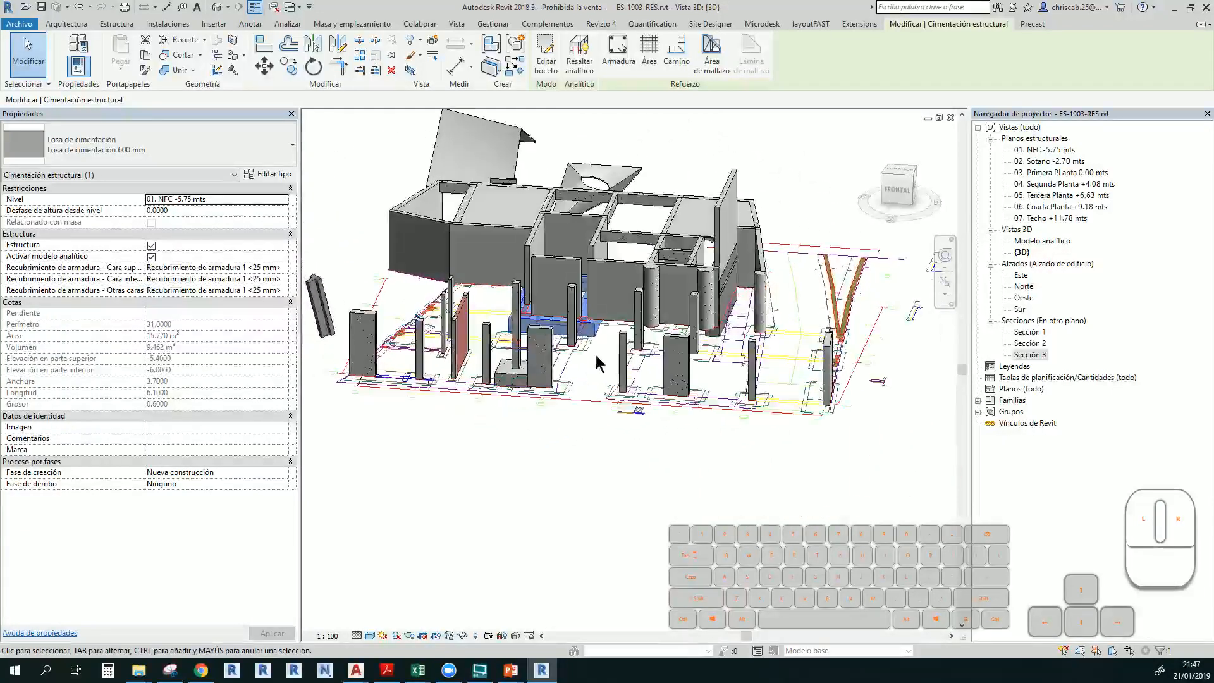
scroll(591, 274, up, 6)
click(678, 366)
shift+middle_drag(678, 365, 732, 530)
scroll(664, 465, down, 2)
middle_drag(648, 466, 572, 414)
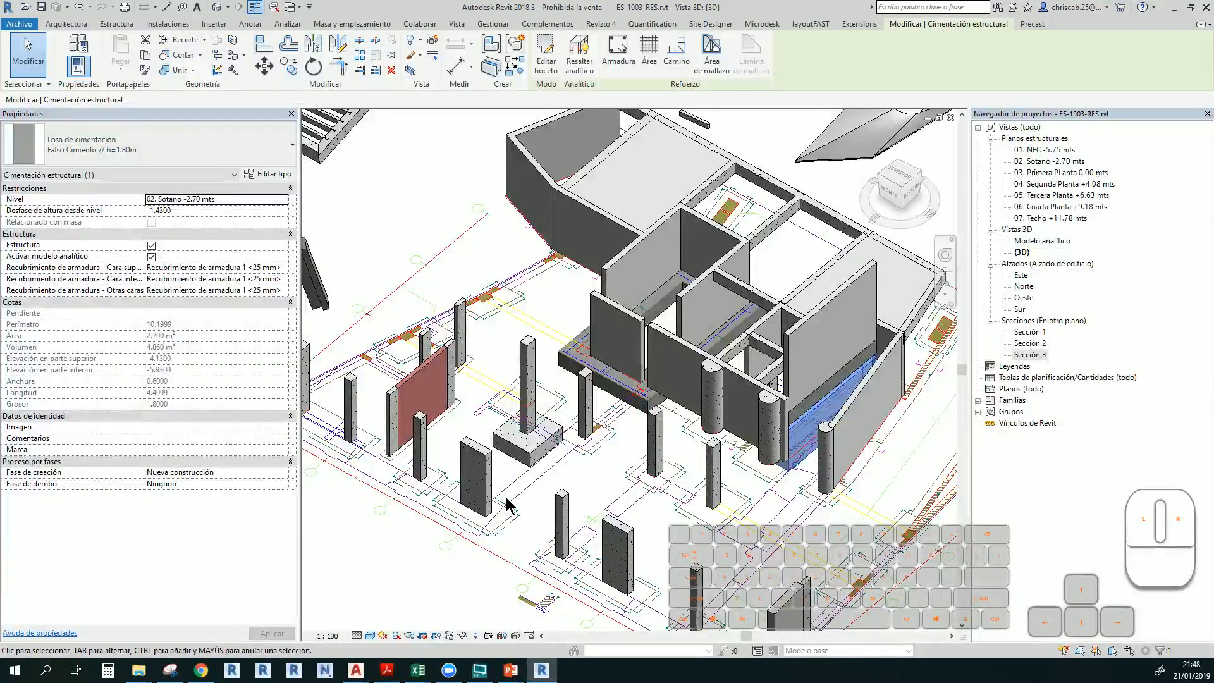
Check the properties of the 300 x 300 concrete column beside the red wall and examine the overall structural model in 3D
click(419, 446)
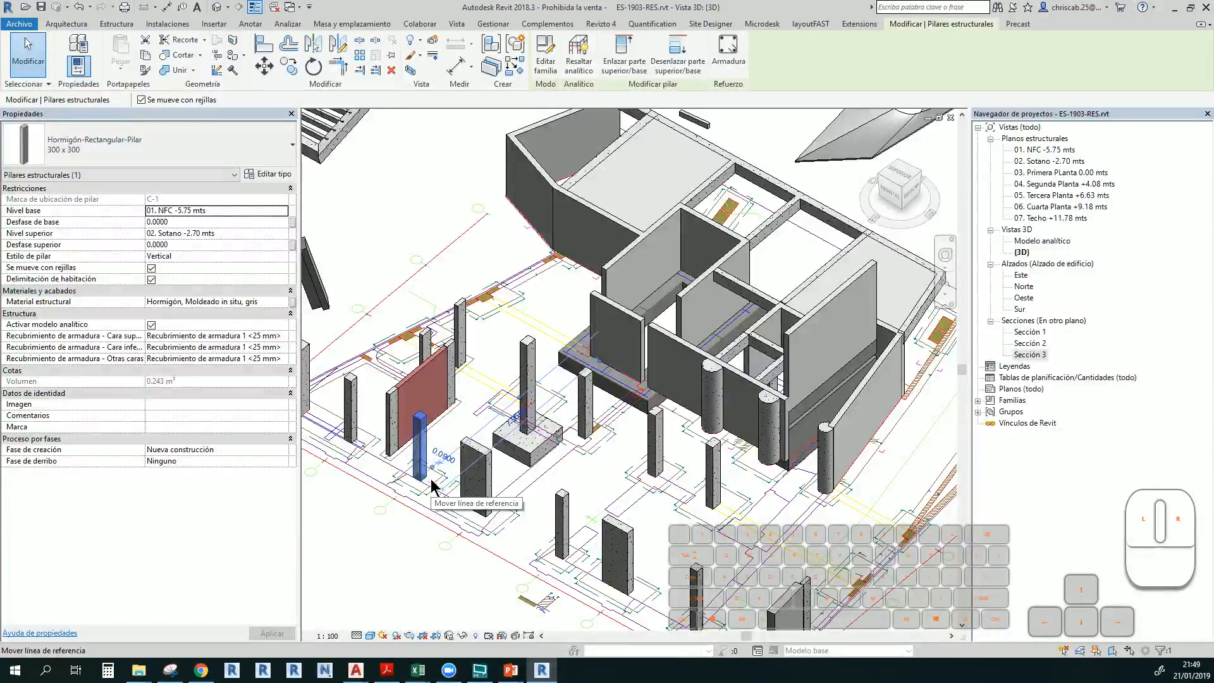
click(377, 366)
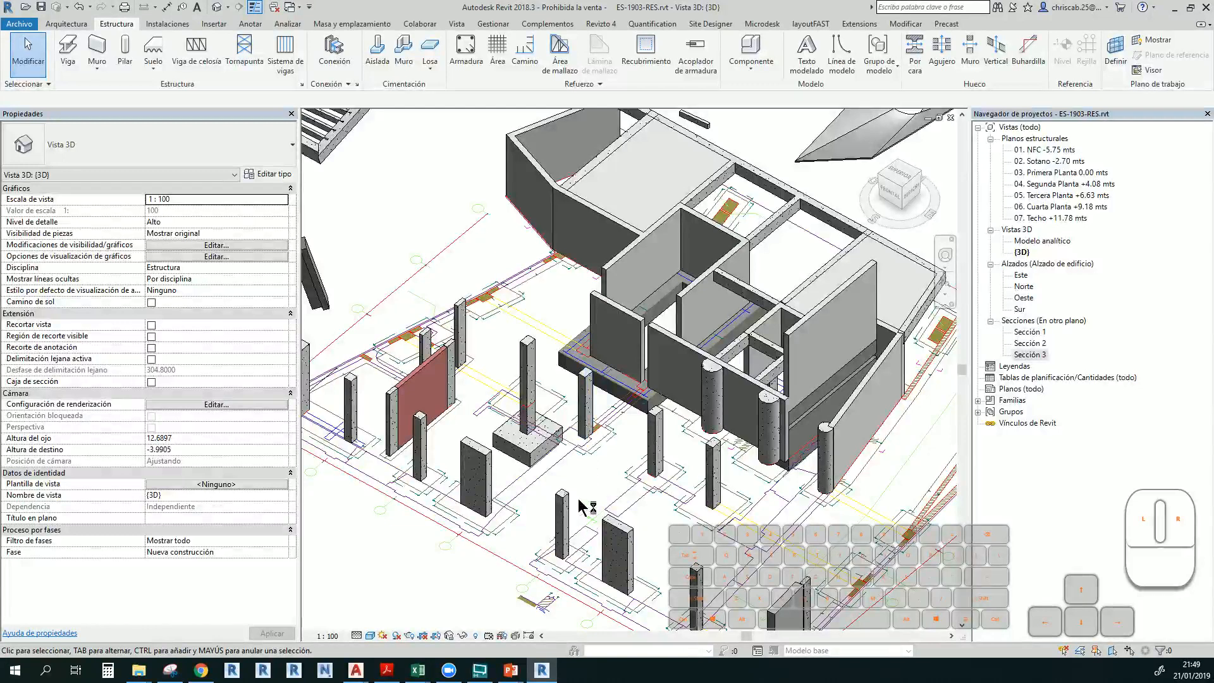
middle_drag(595, 496, 557, 535)
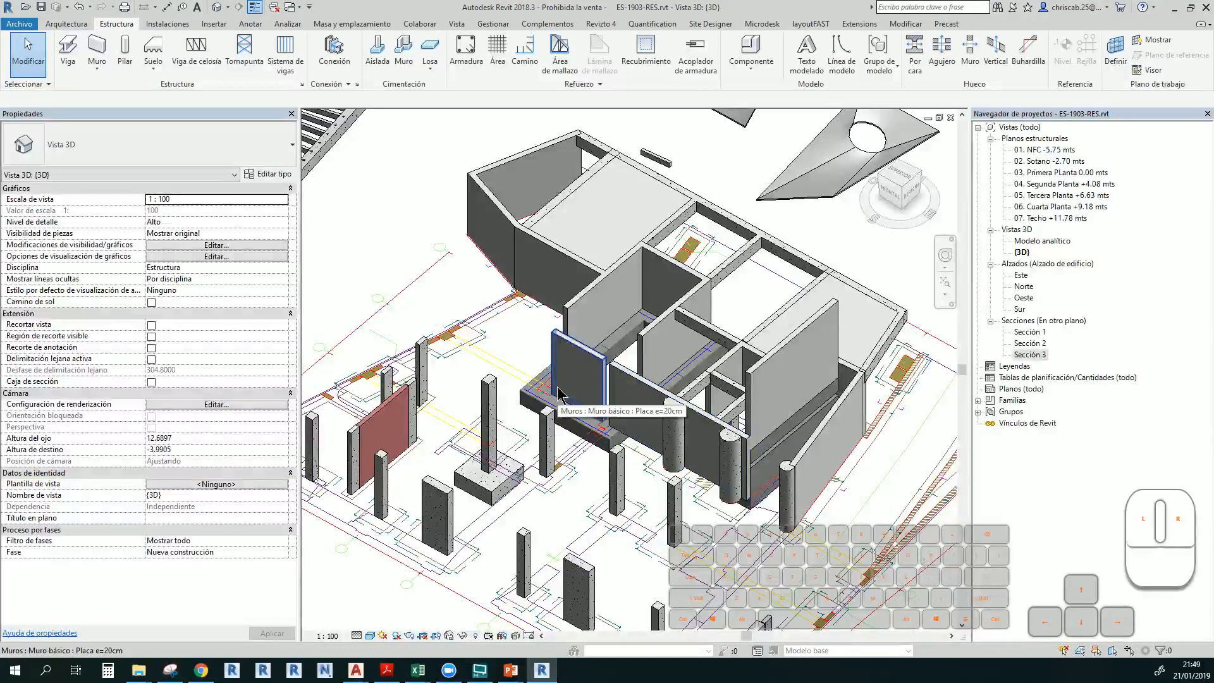
scroll(601, 473, down, 4)
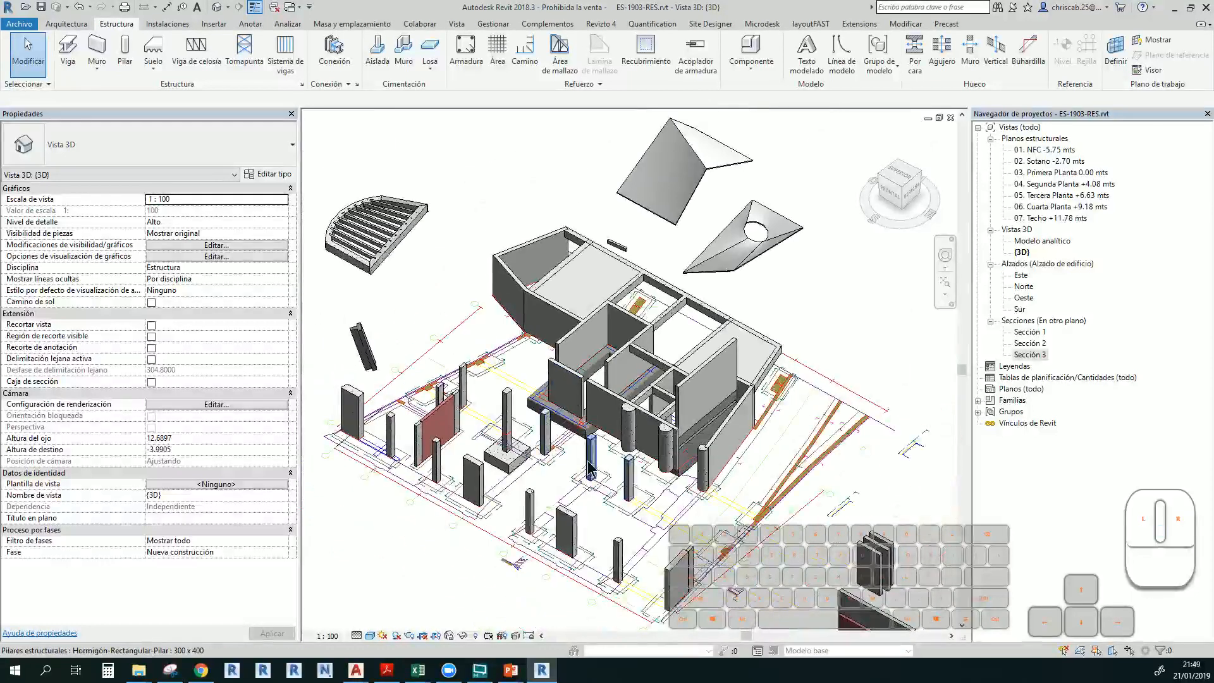
middle_drag(741, 554, 662, 422)
scroll(662, 422, down, 1)
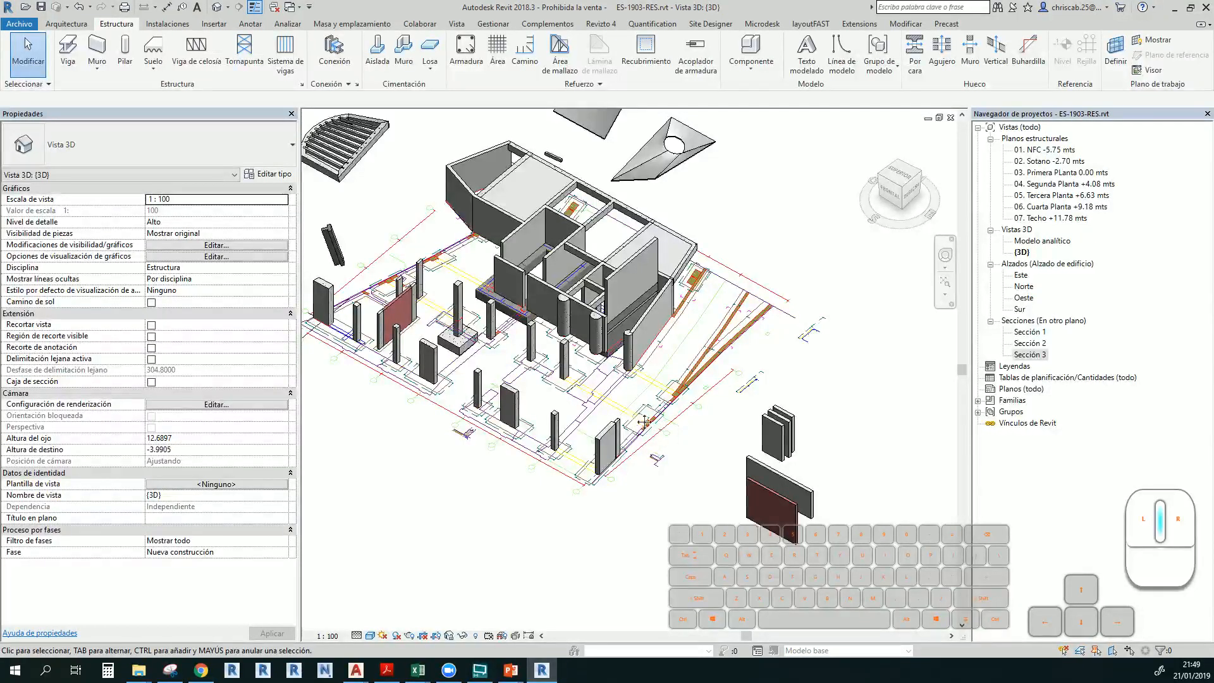
scroll(425, 379, up, 3)
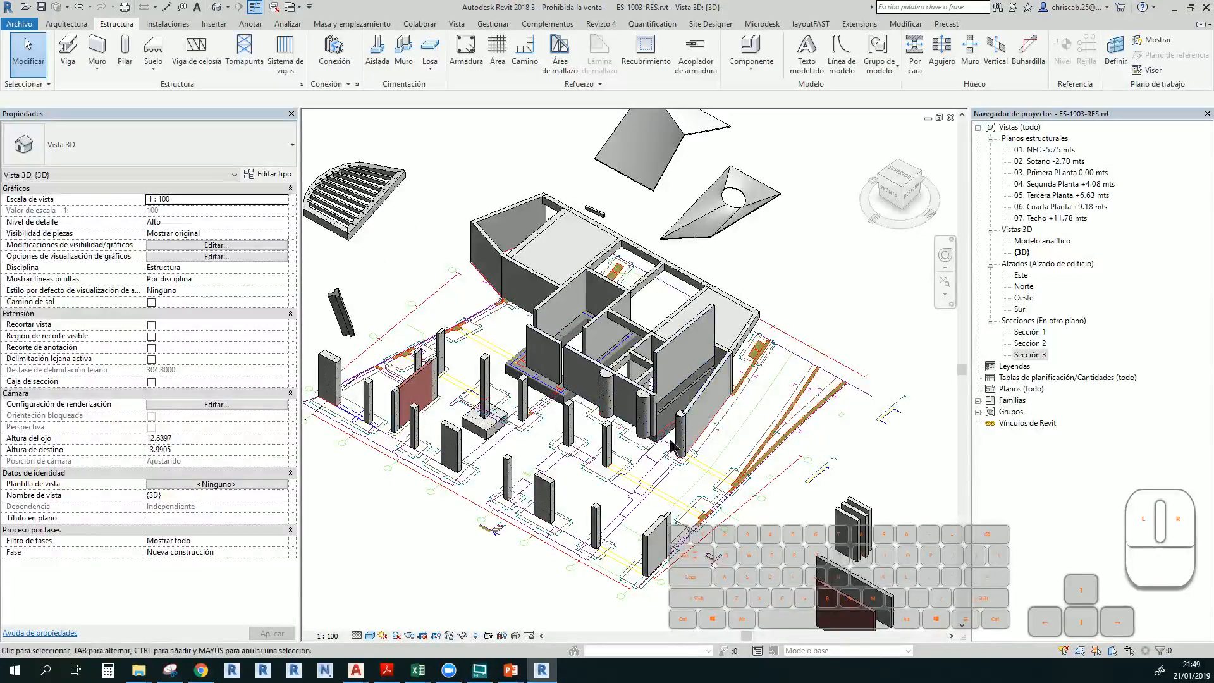
middle_drag(548, 532, 534, 560)
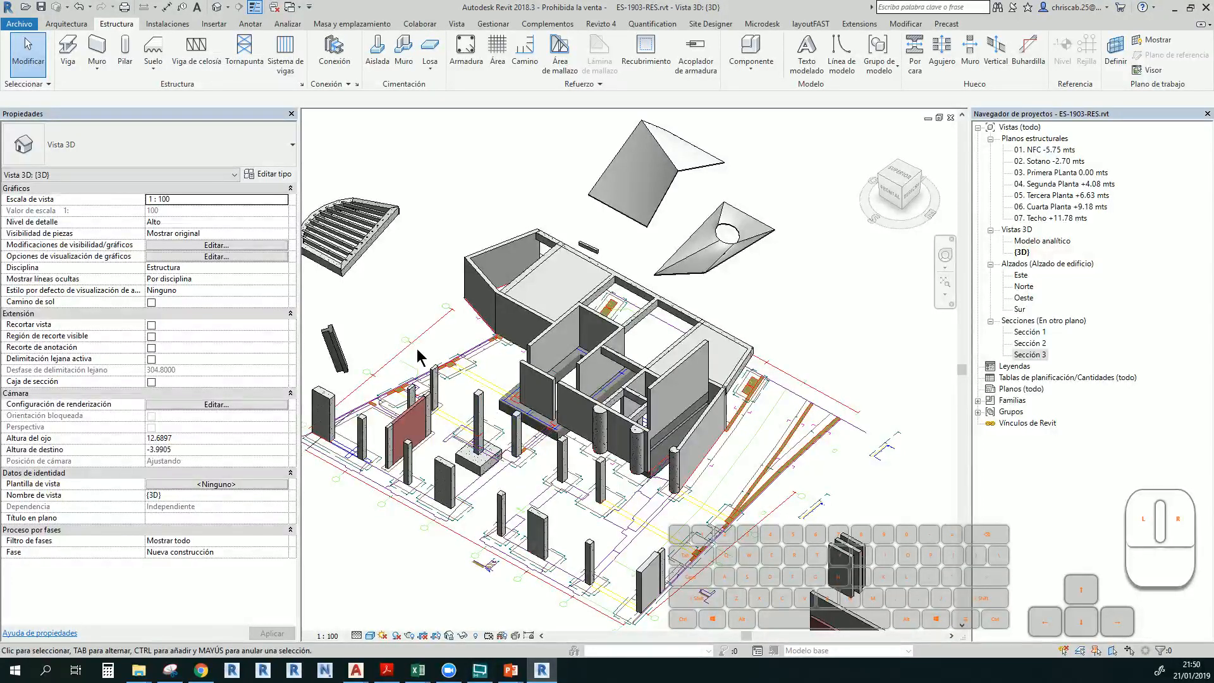
click(201, 670)
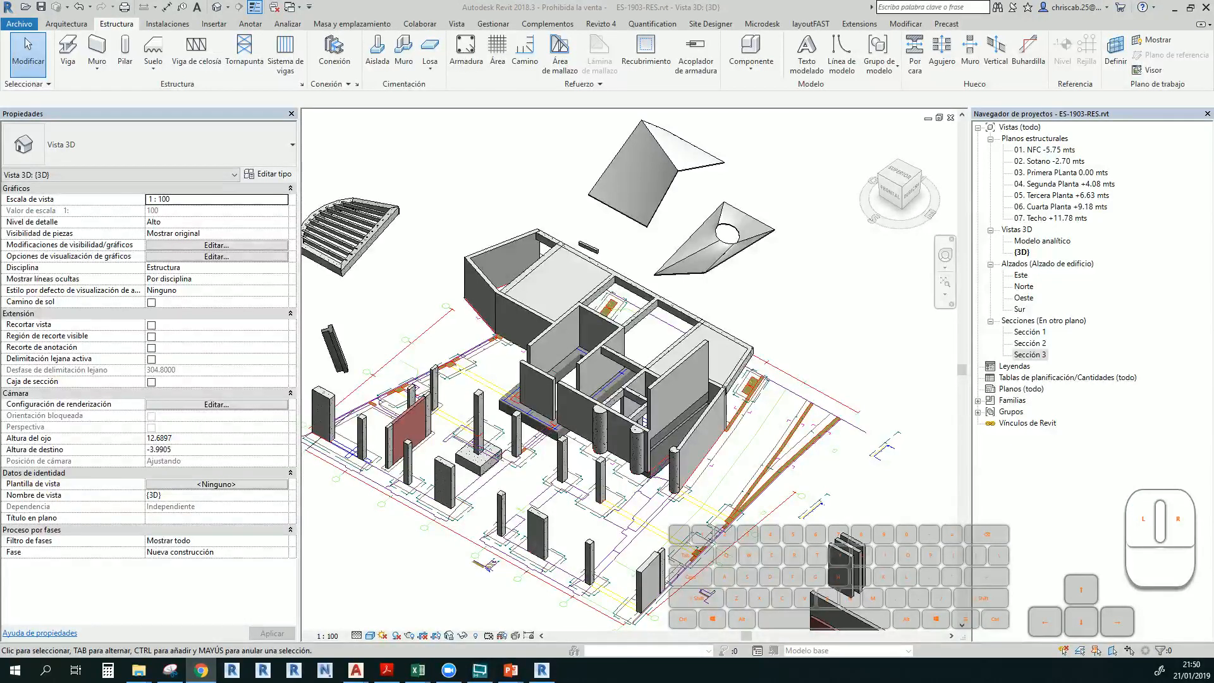
key(d)
key(space)
key(m)
key(l)
key(o)
key(Return)
key(o)
key(semicolon)
key(period)
key(o)
key(v)
key(BackSpace)
key(o)
key(o)
text(osdesco)
key(Return)
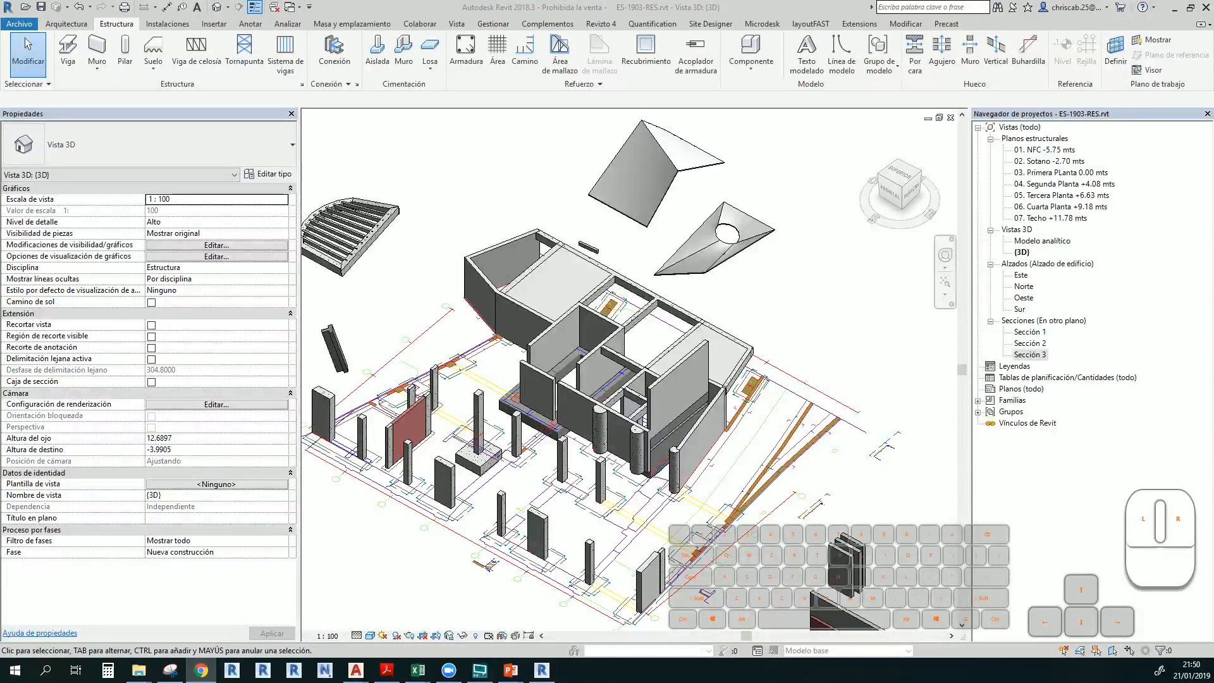